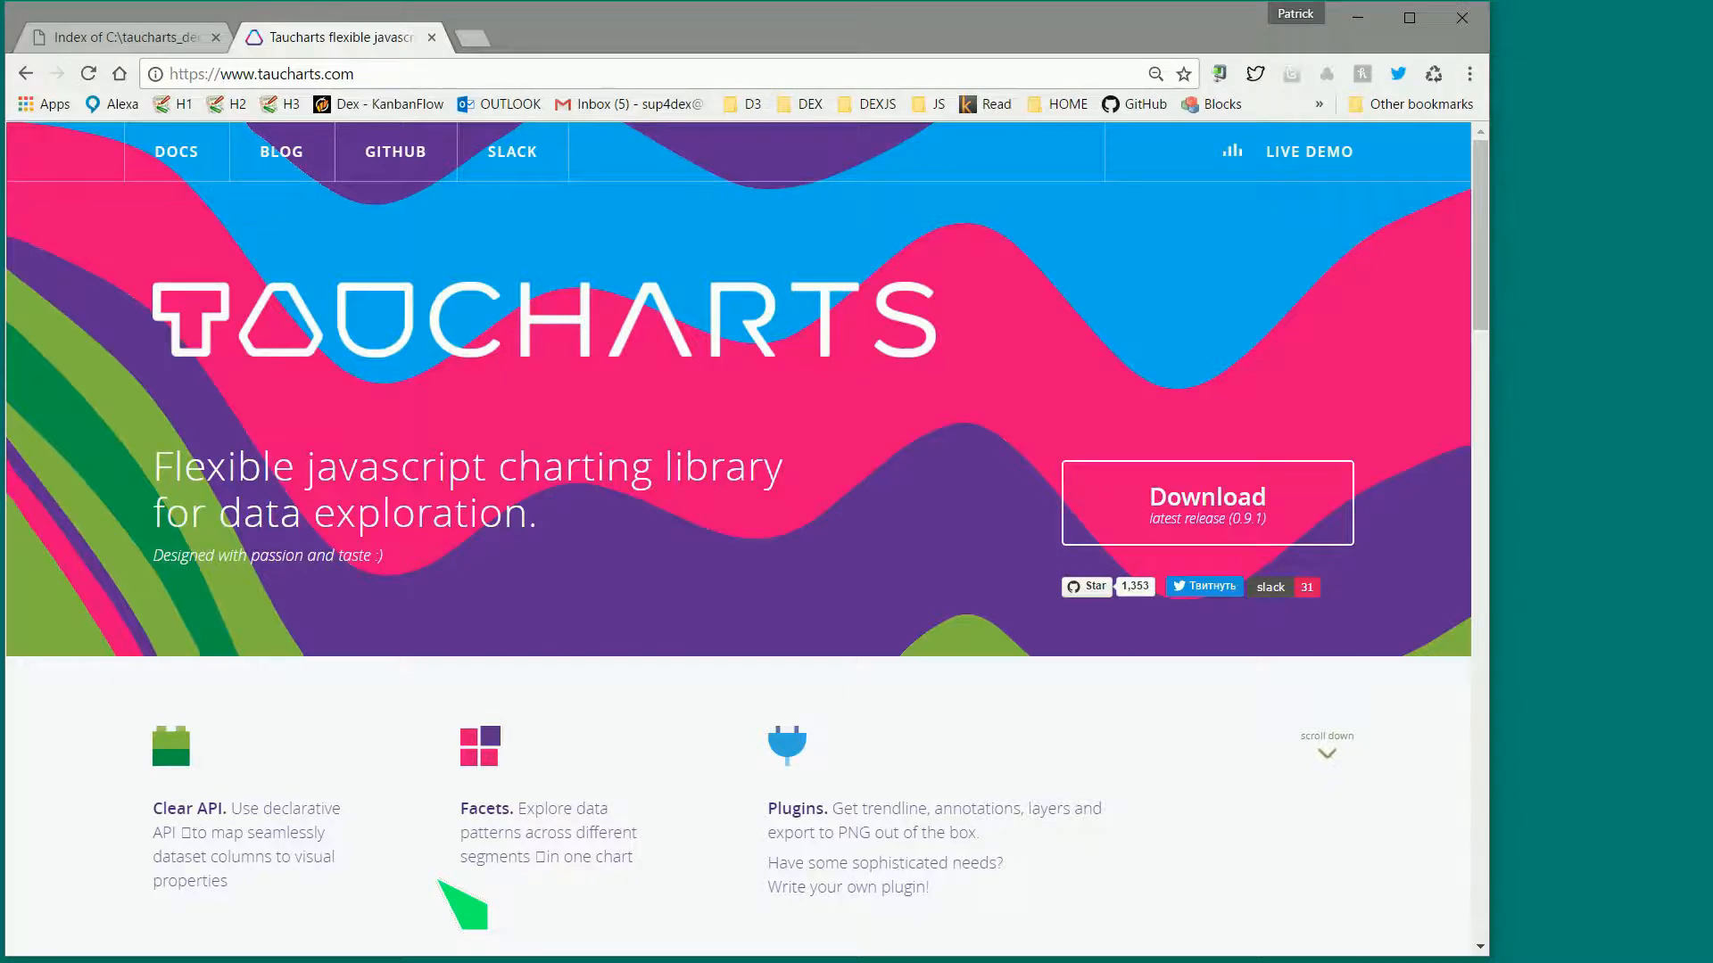
Step: Switch to the terminal, run "java -Xmx12g -Xms12g -jar Dex.jar", and enlarge the launched Data Explorer window
key("alt+Tab")
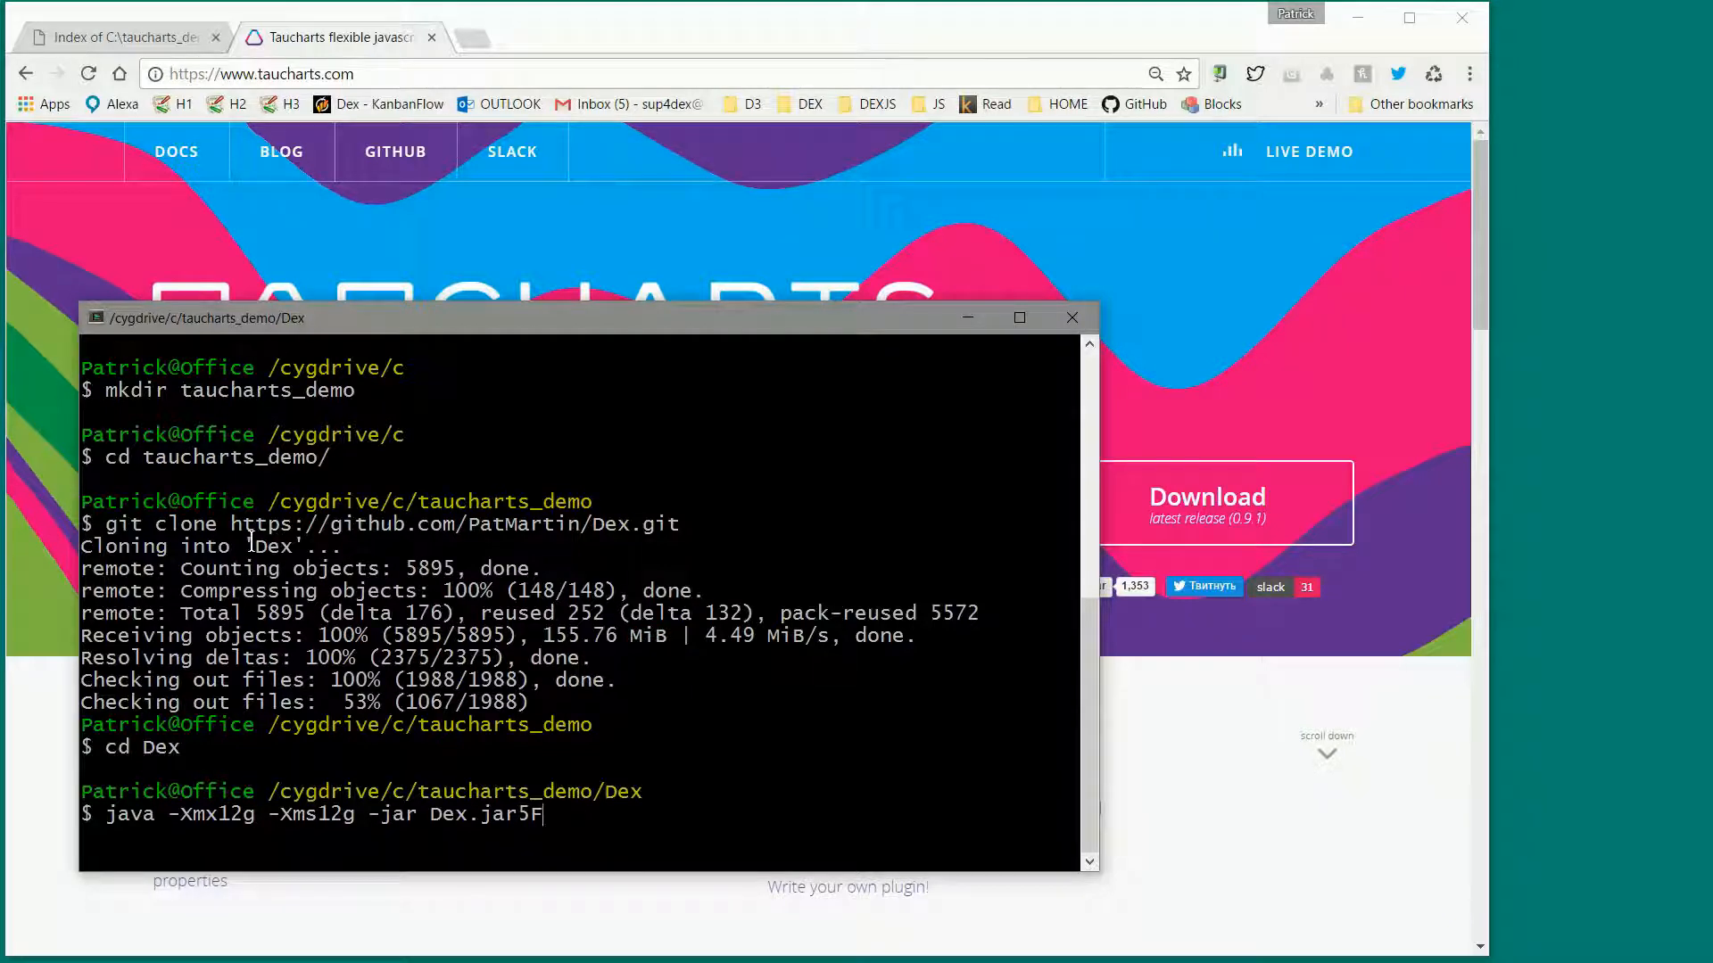
key("BackSpace")
key("BackSpace")
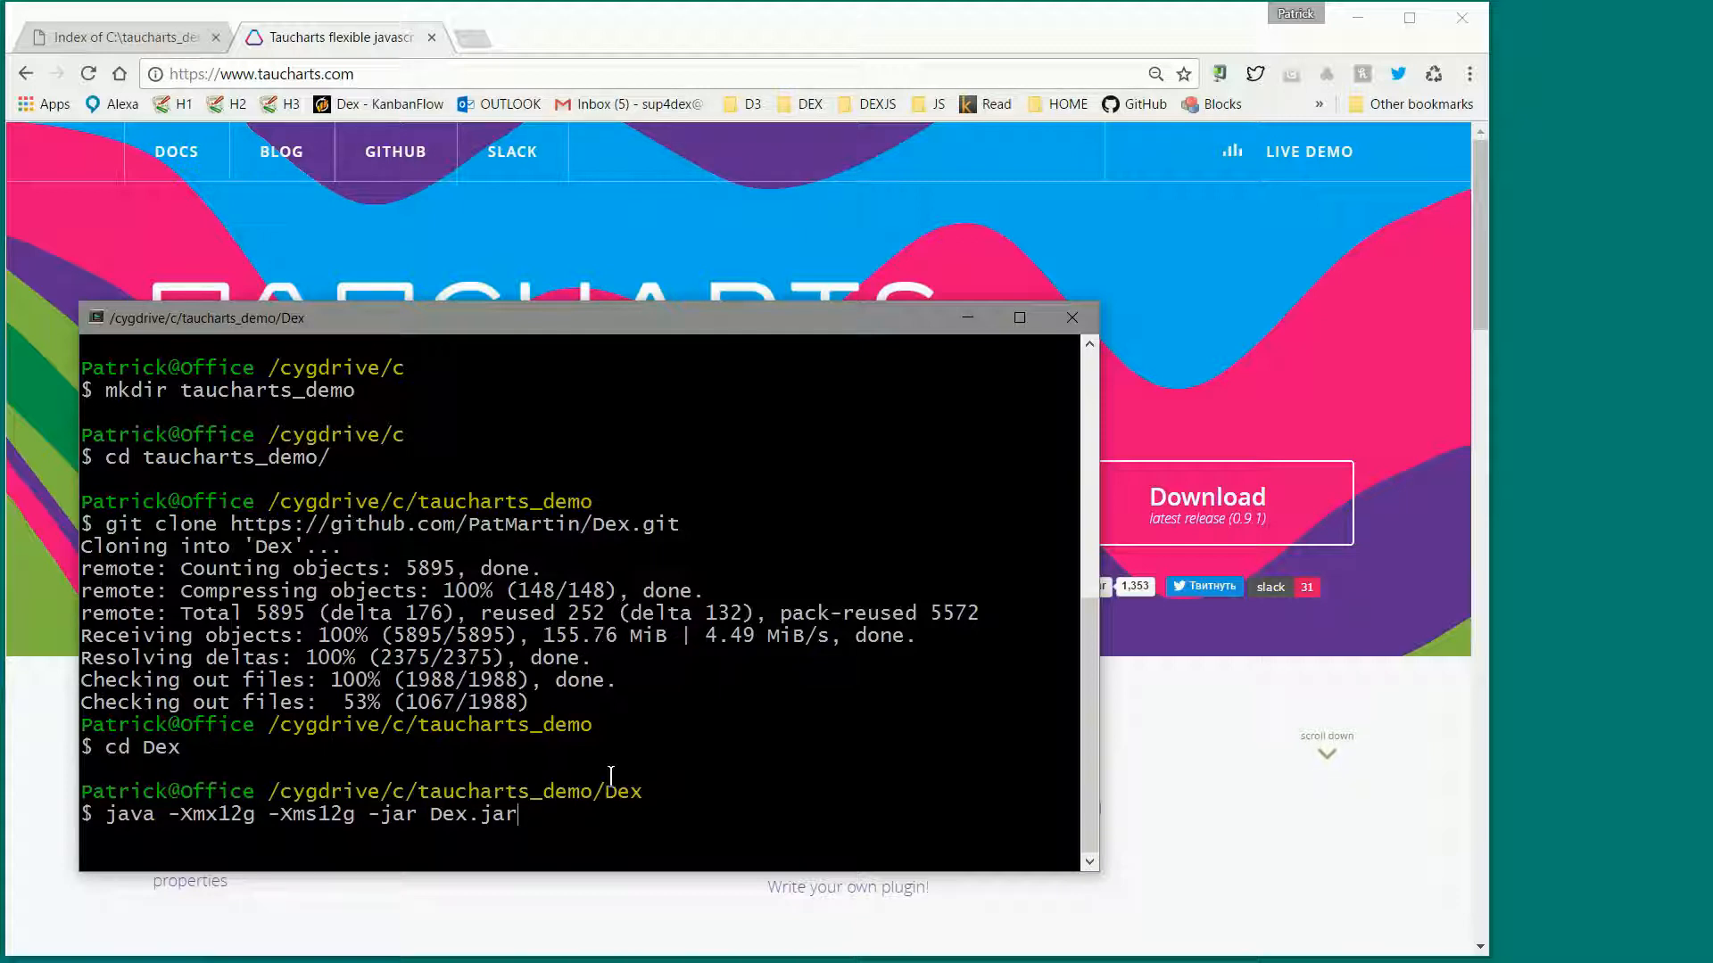
key("Return")
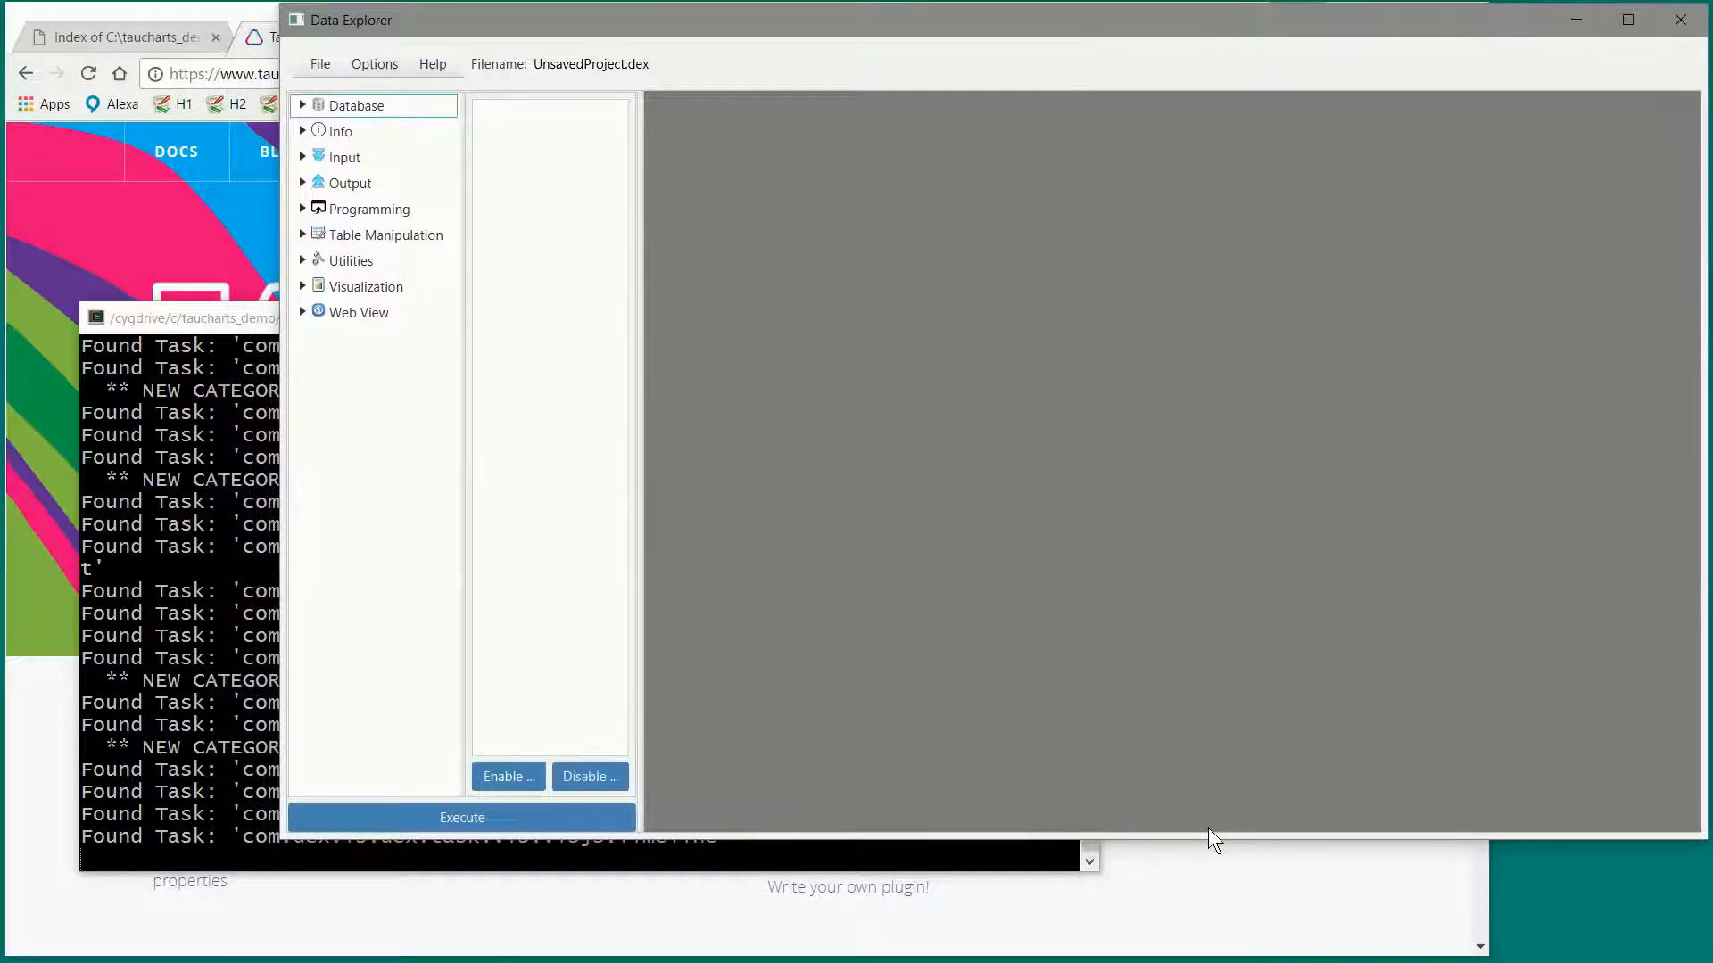
left_click_drag(1208, 841, 1218, 958)
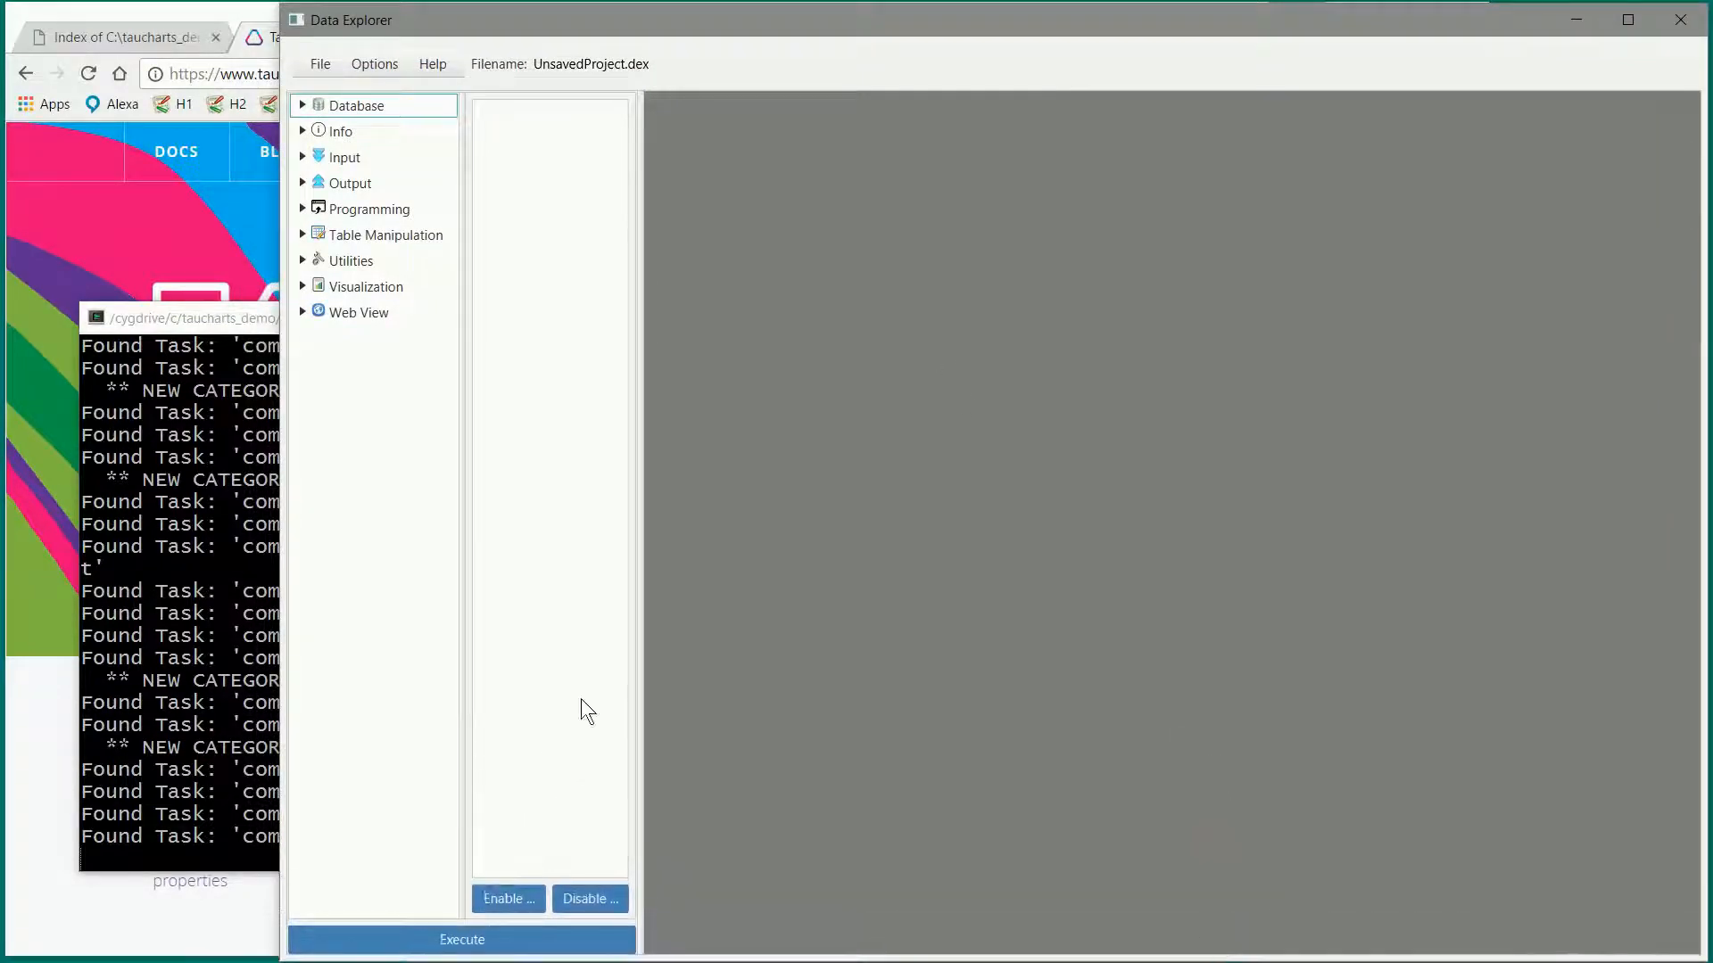
left_click_drag(278, 586, 132, 587)
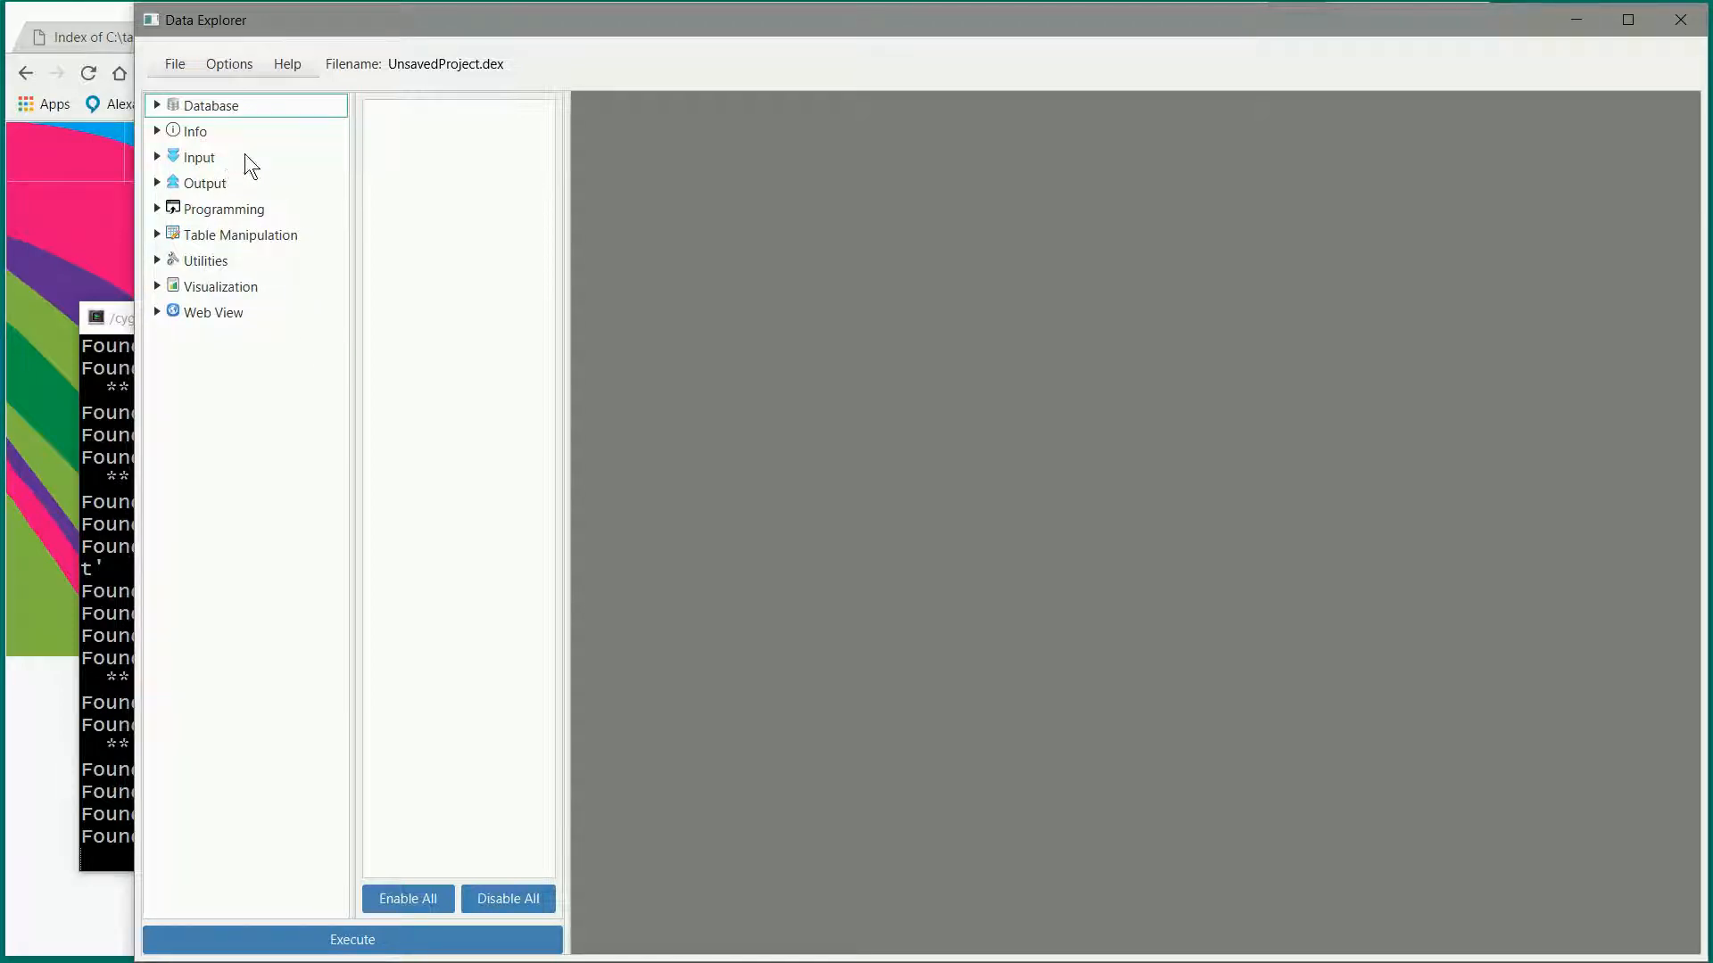
Step: Open the project TauCharts_SinCos.dex from the dist/demo/visualization/taucharts folder
left_click(175, 71)
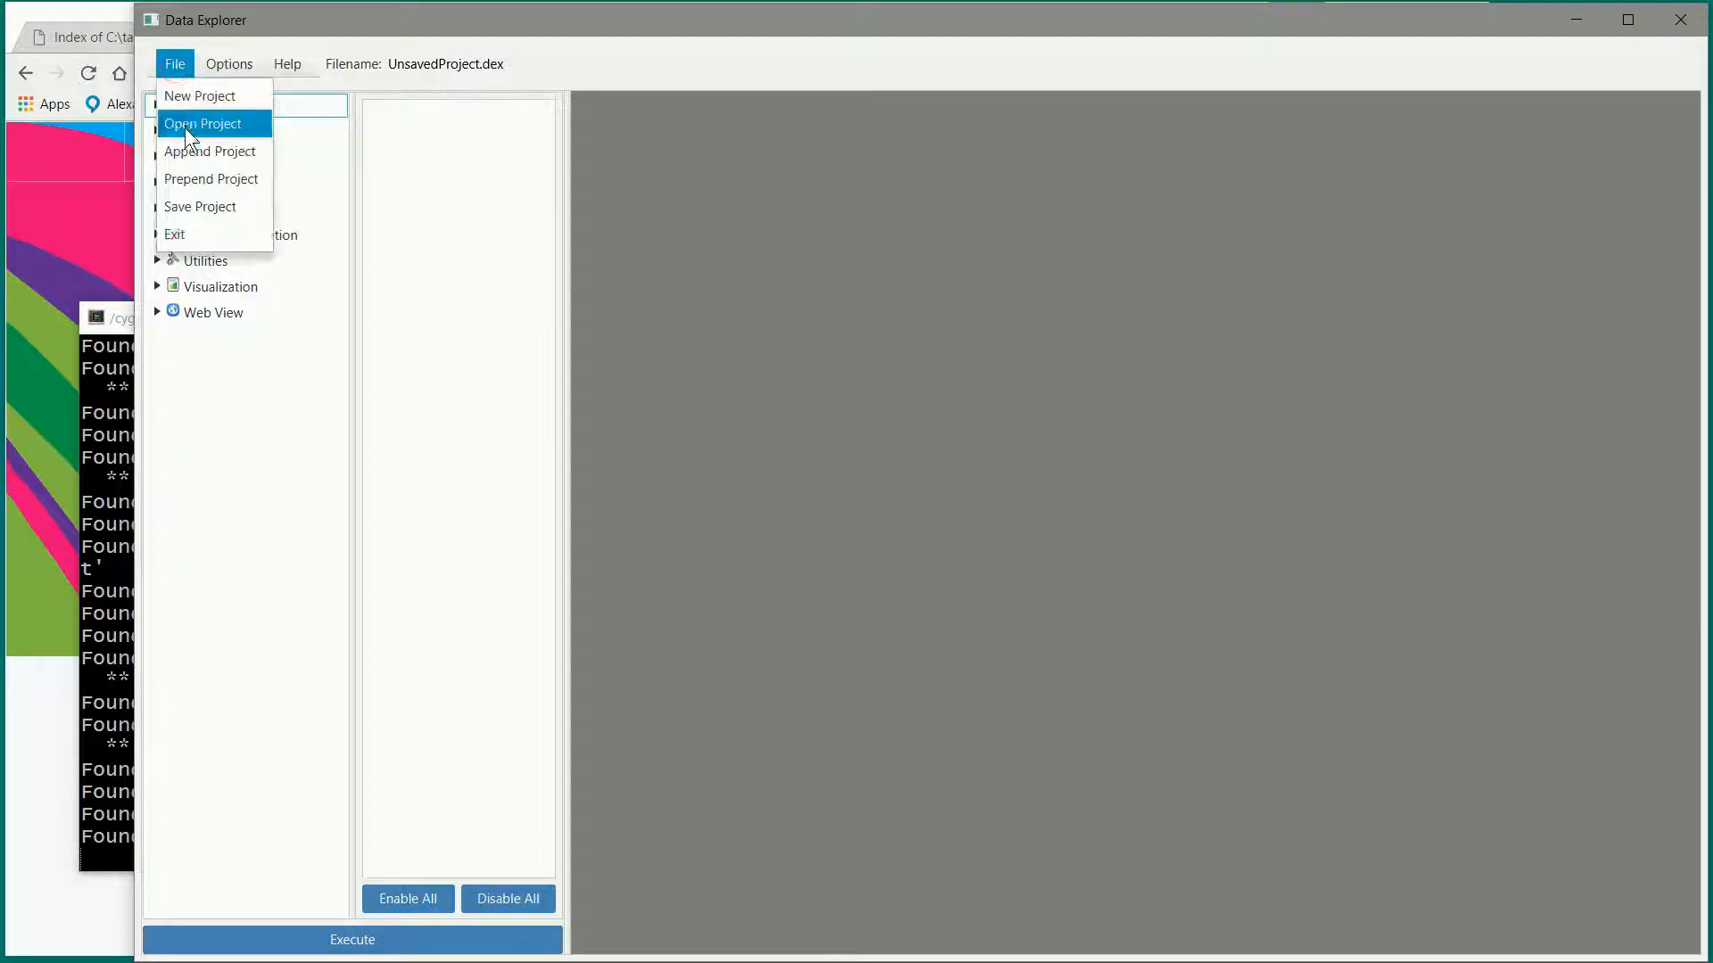
left_click(185, 125)
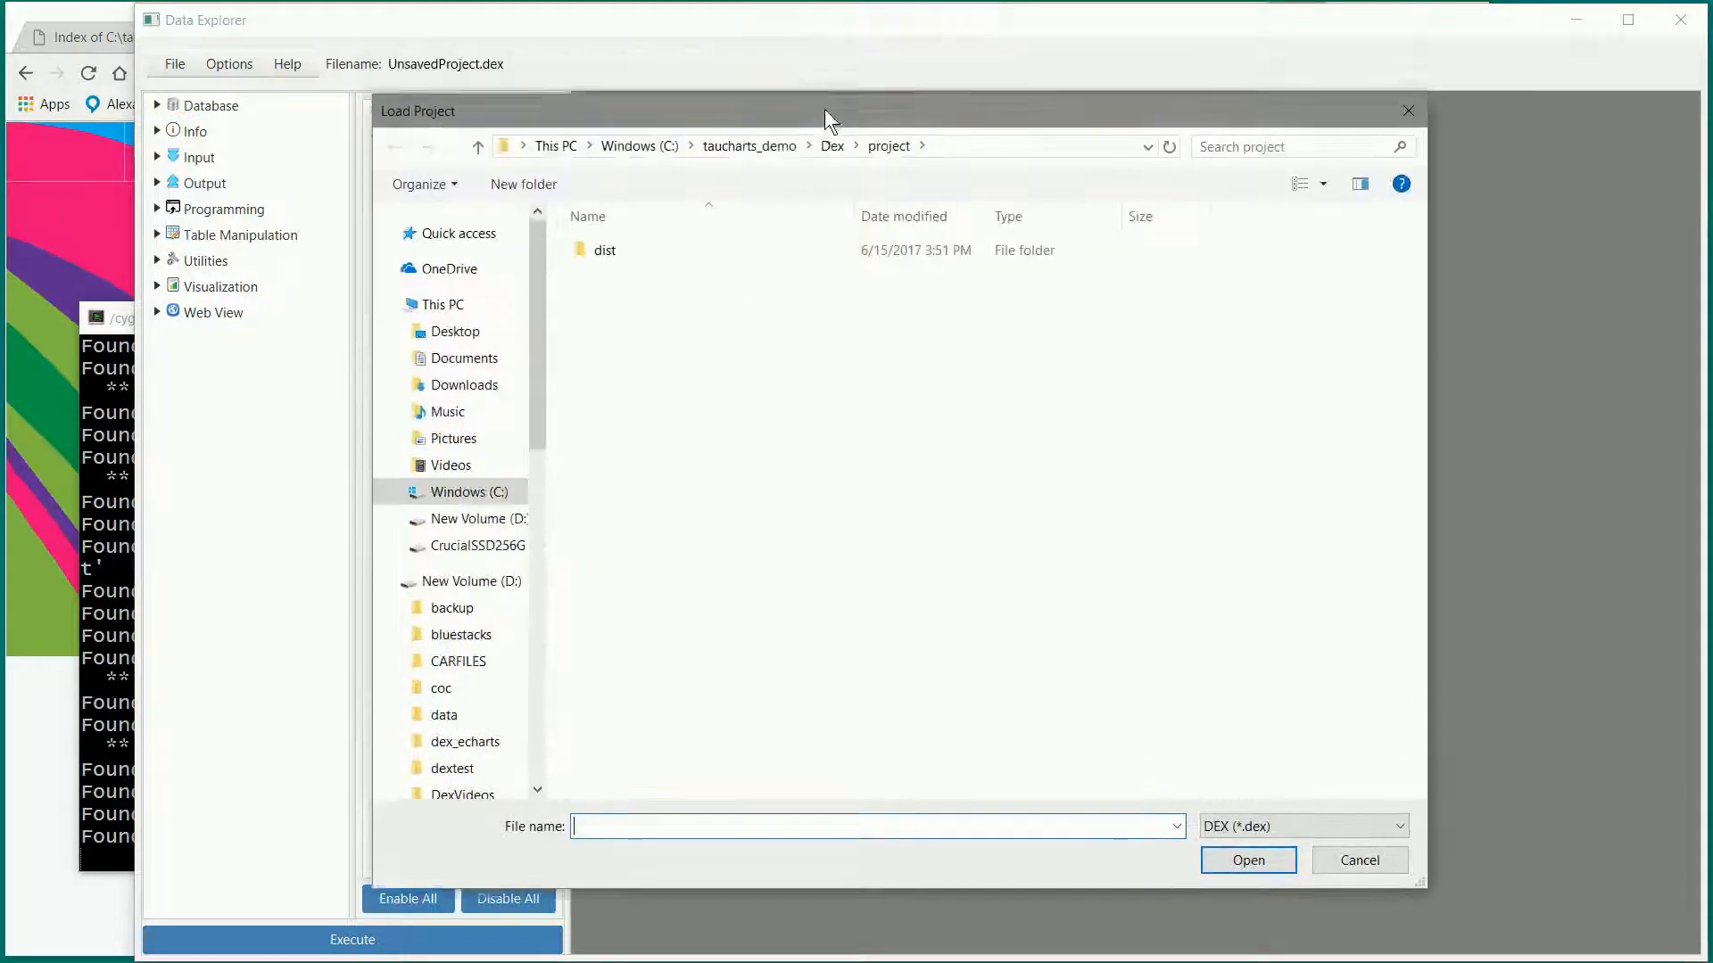
double_click(597, 262)
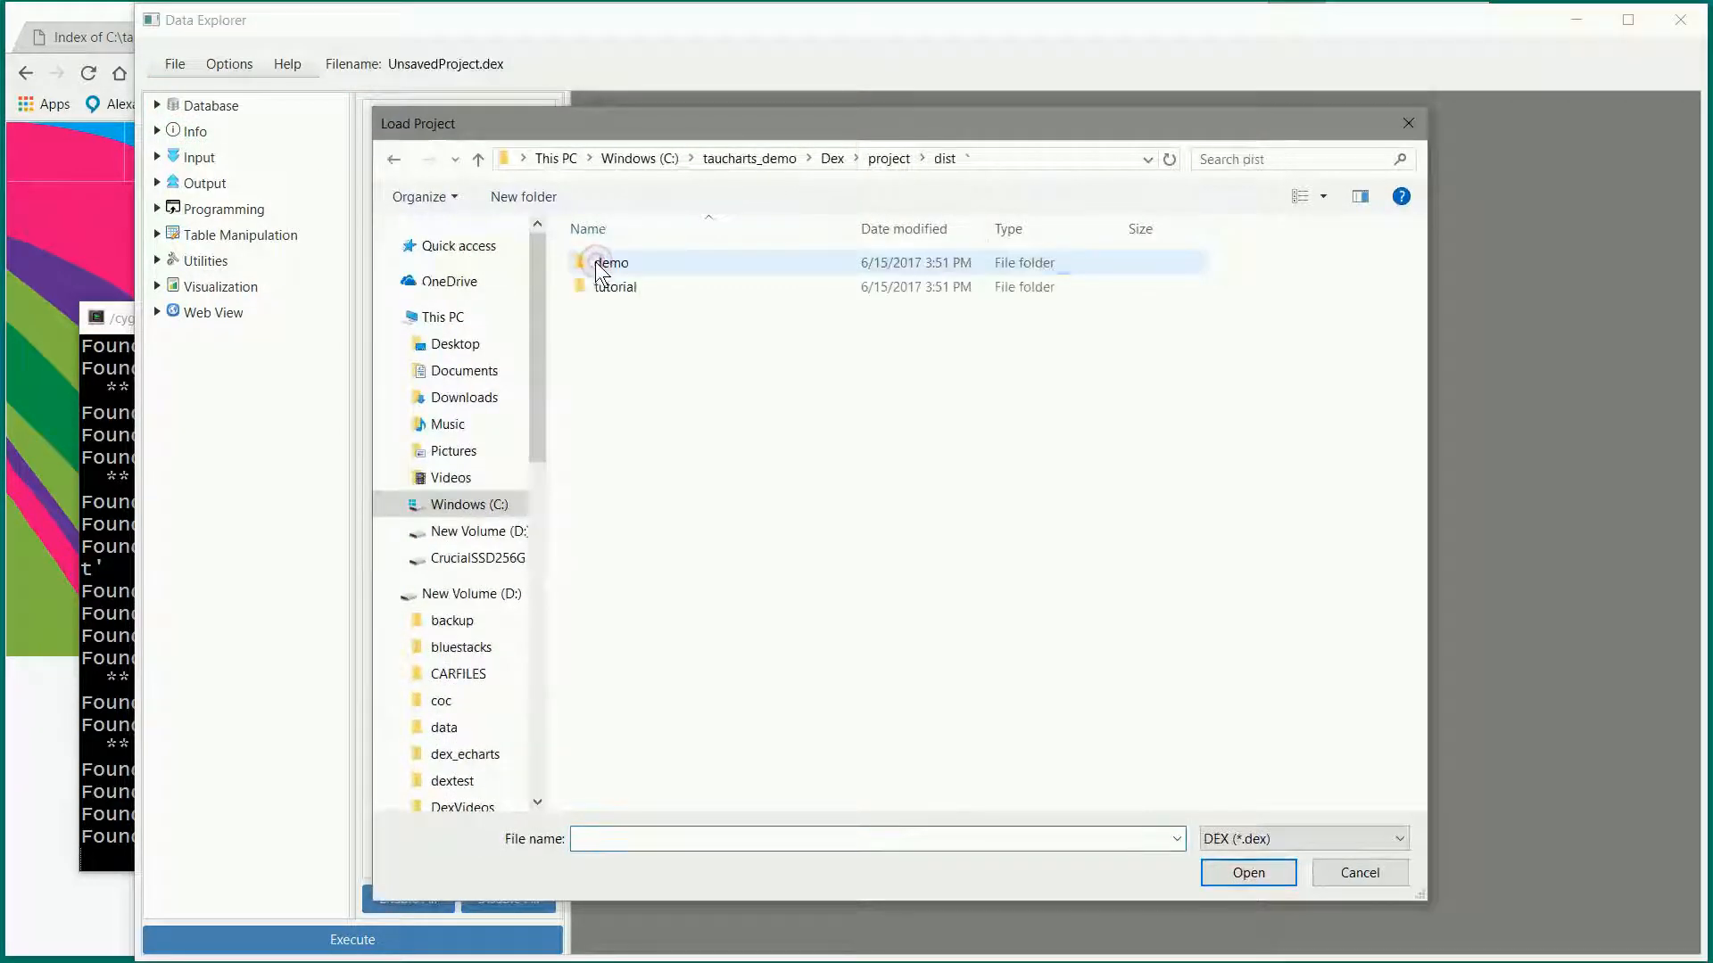
double_click(609, 287)
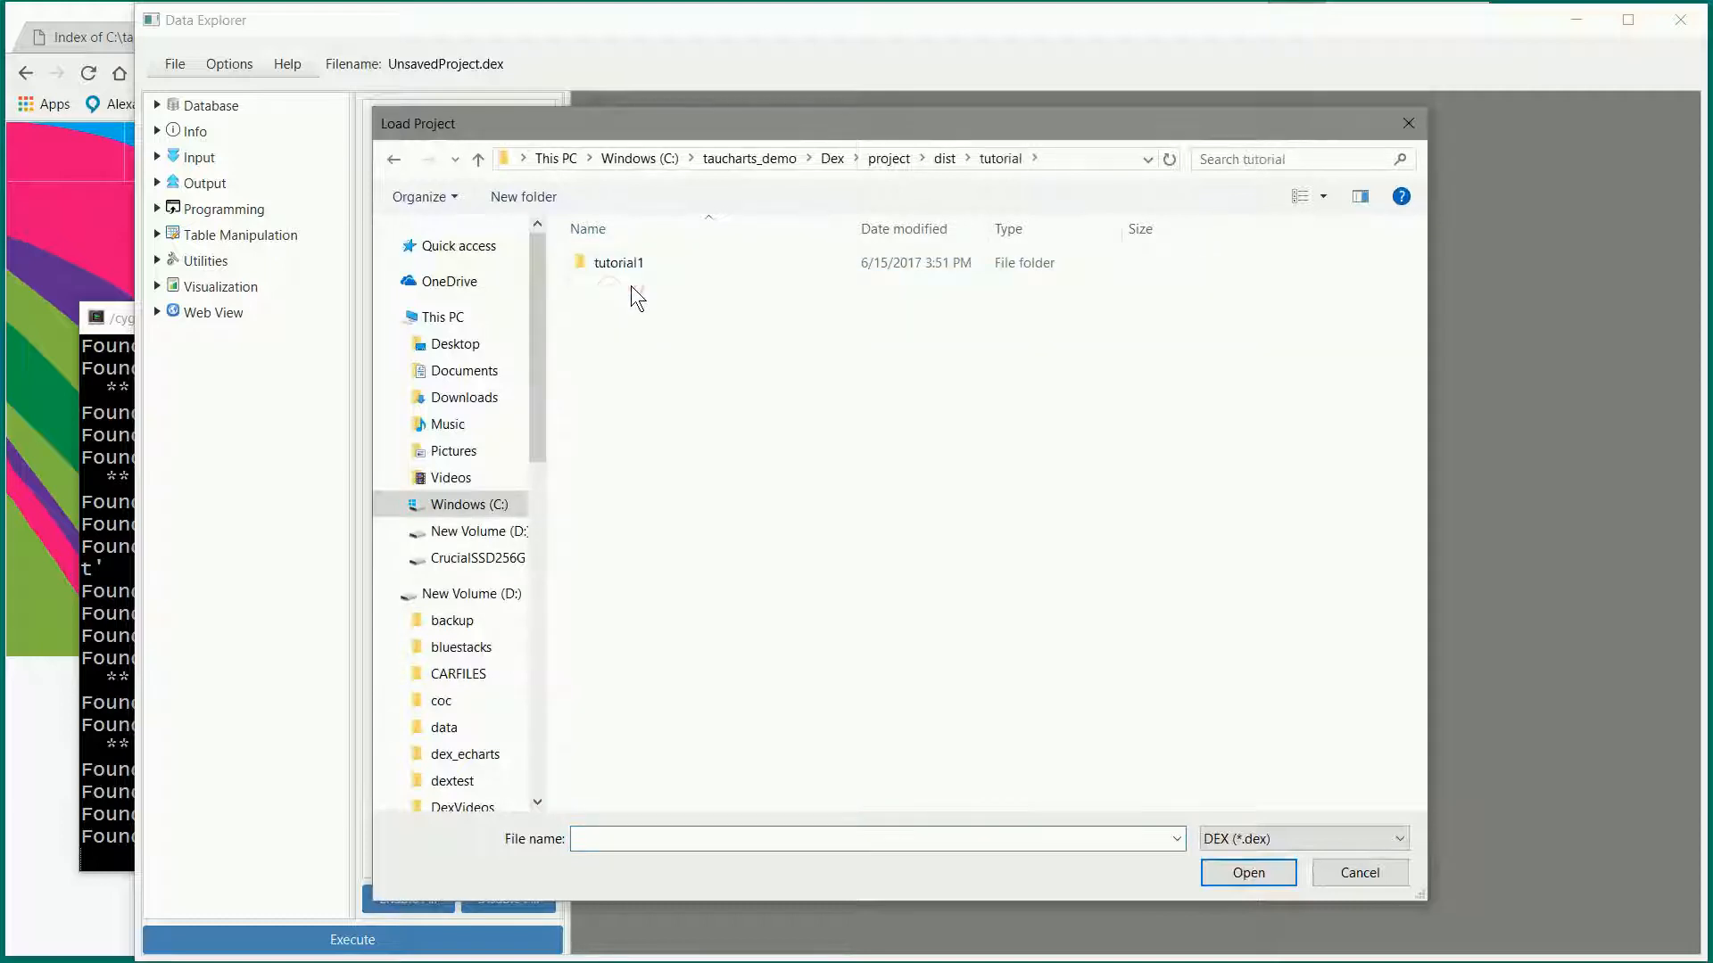
double_click(630, 261)
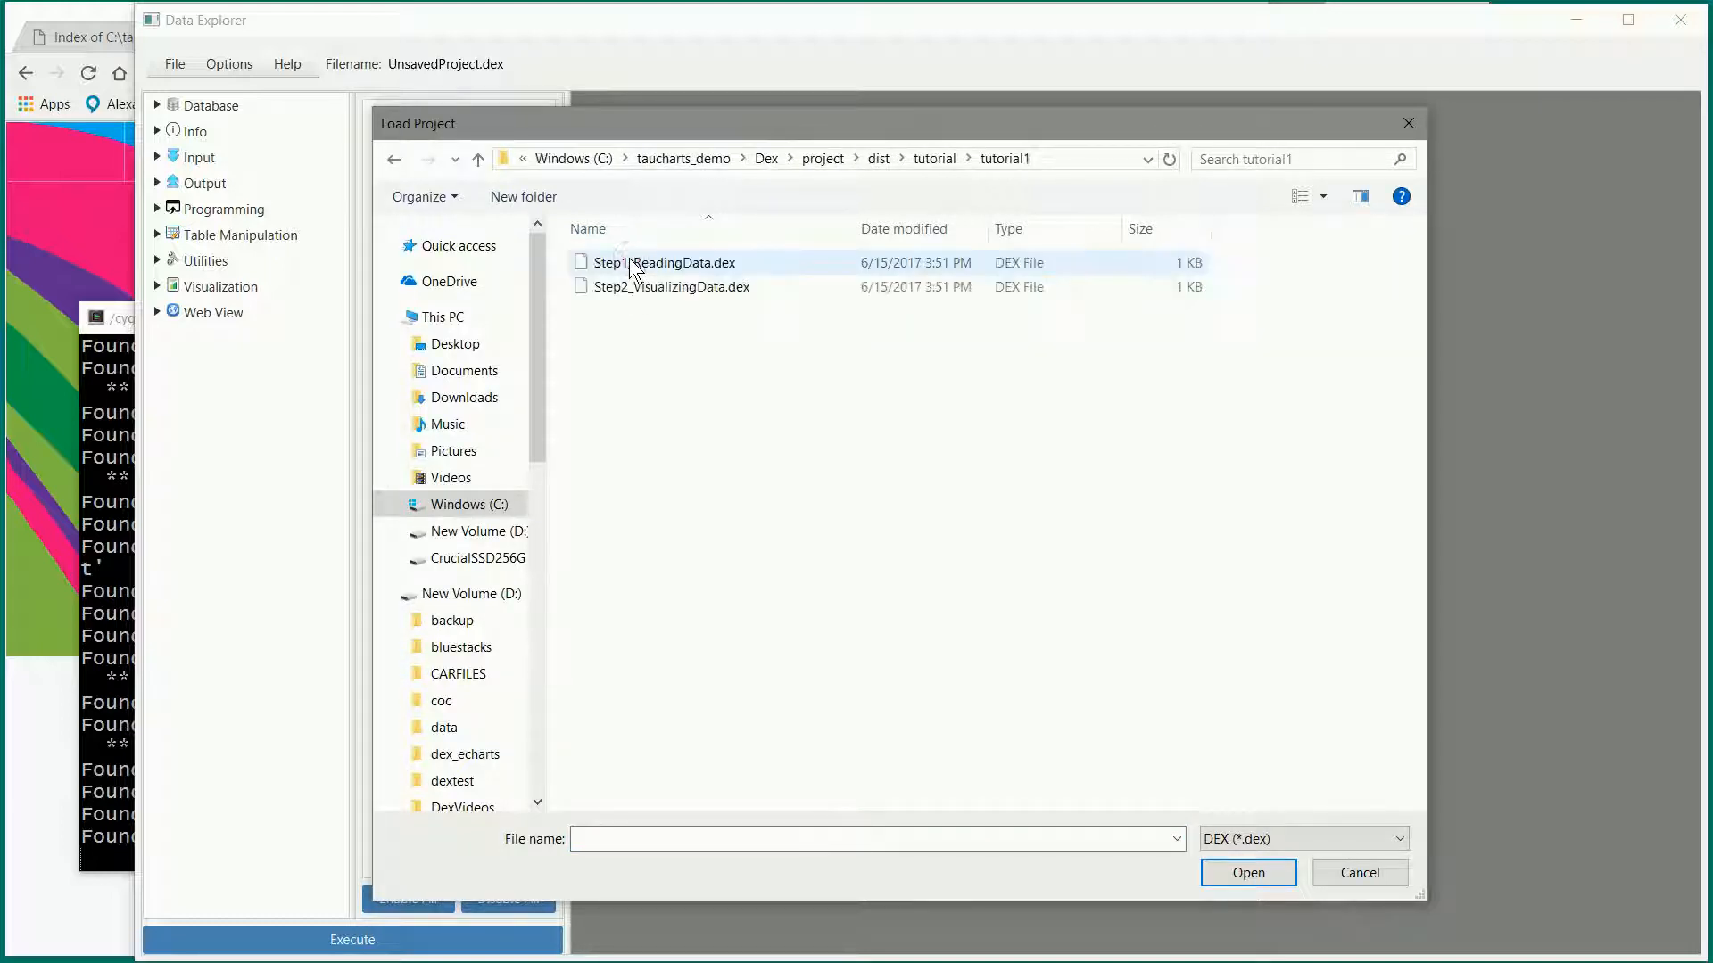
left_click(878, 158)
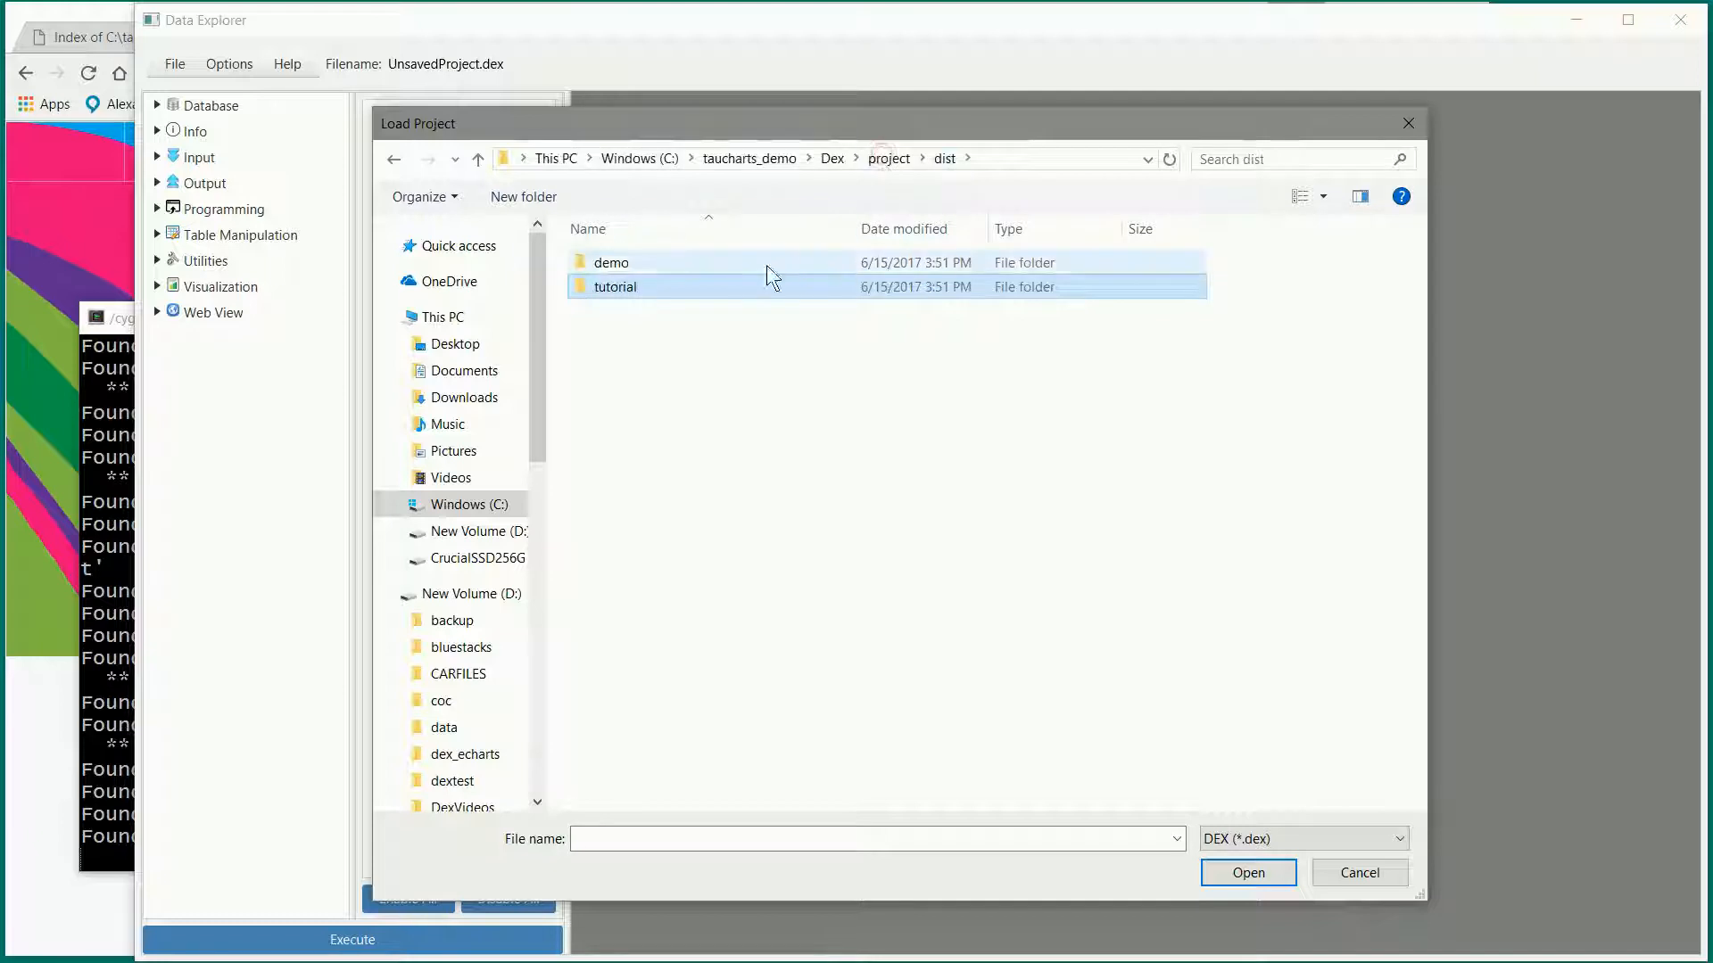
double_click(619, 265)
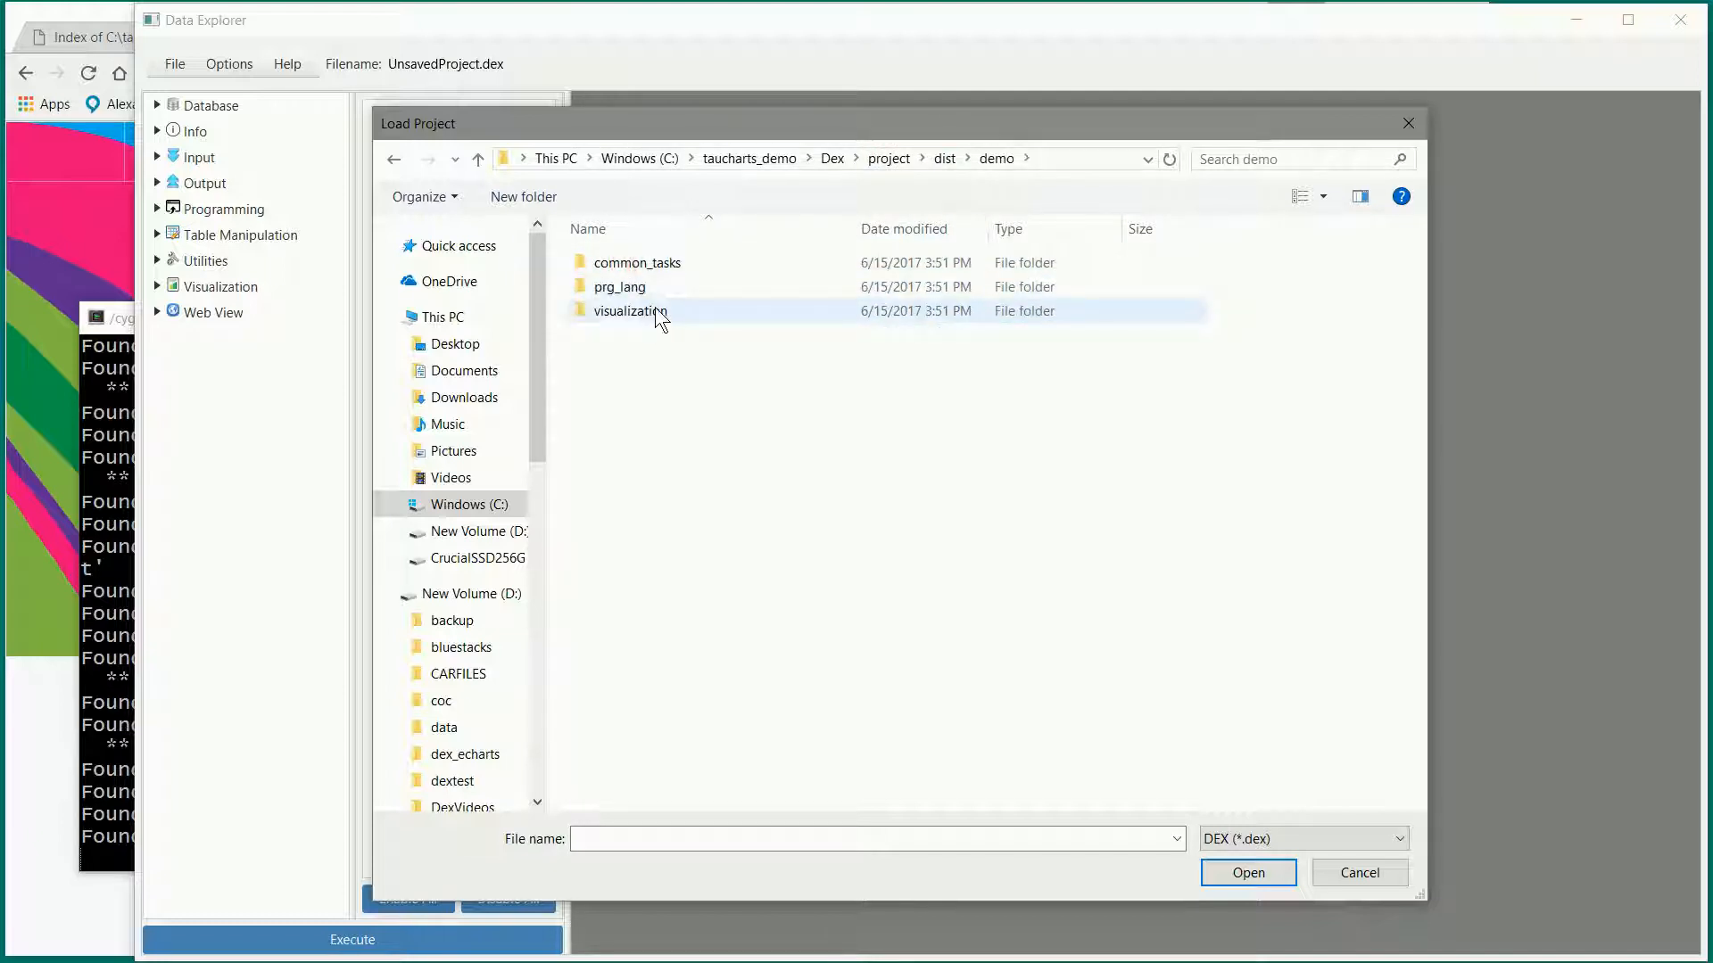
double_click(655, 307)
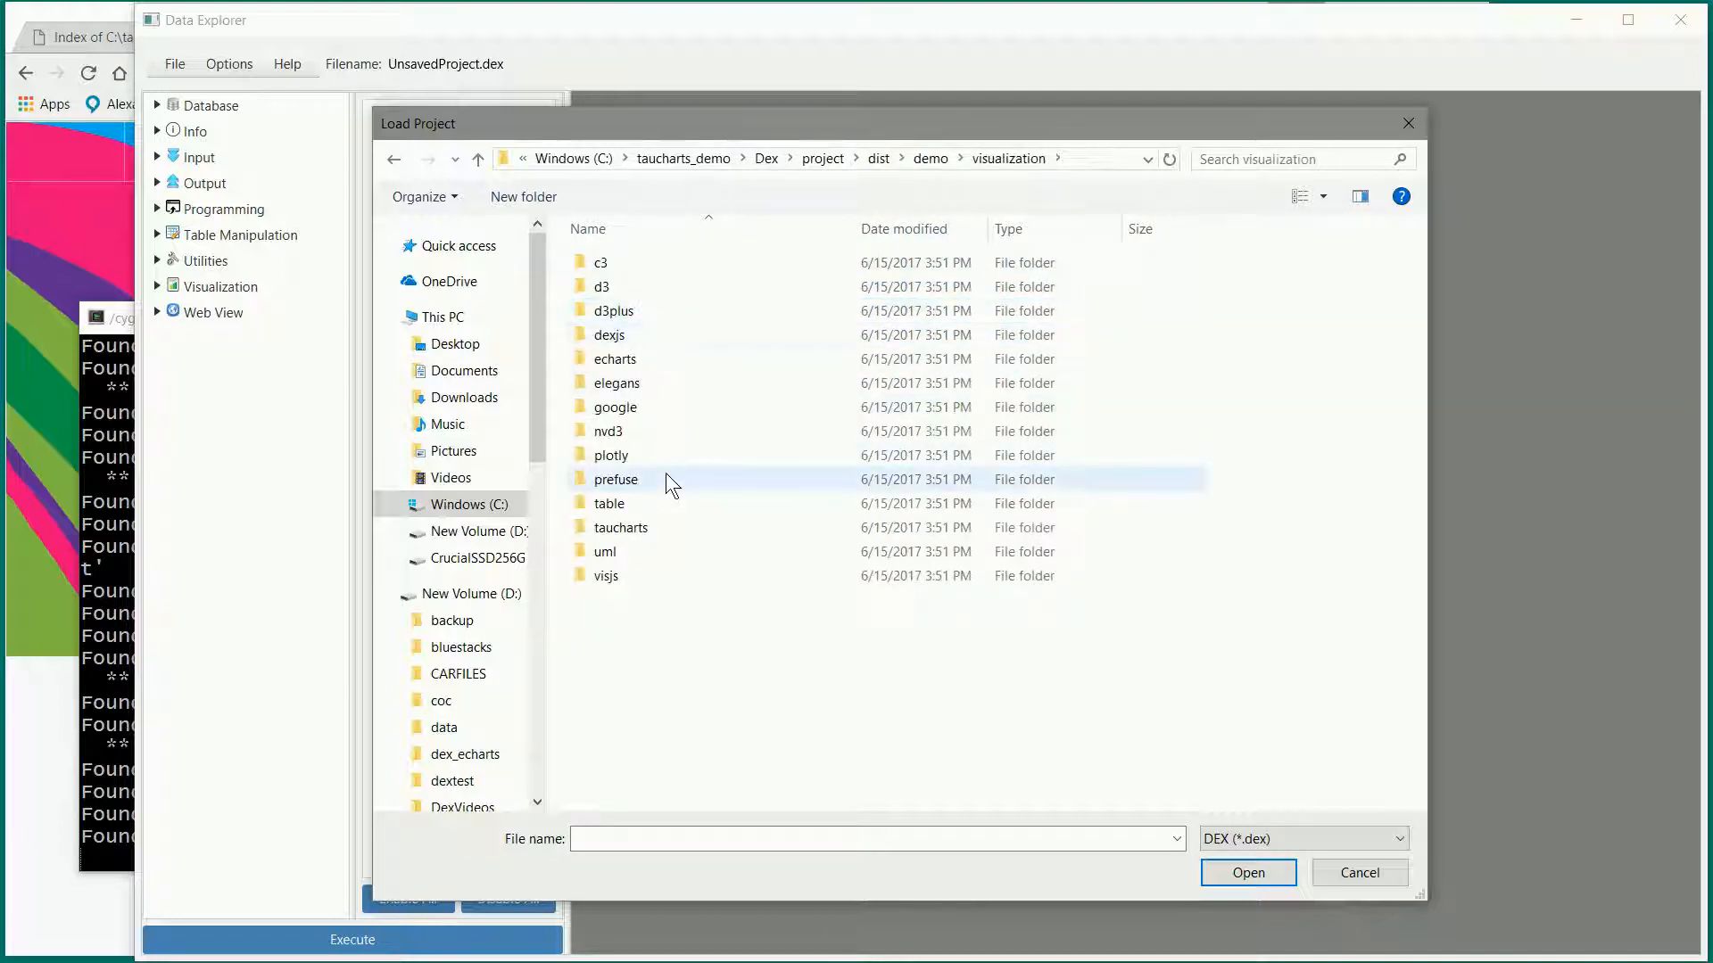
double_click(653, 526)
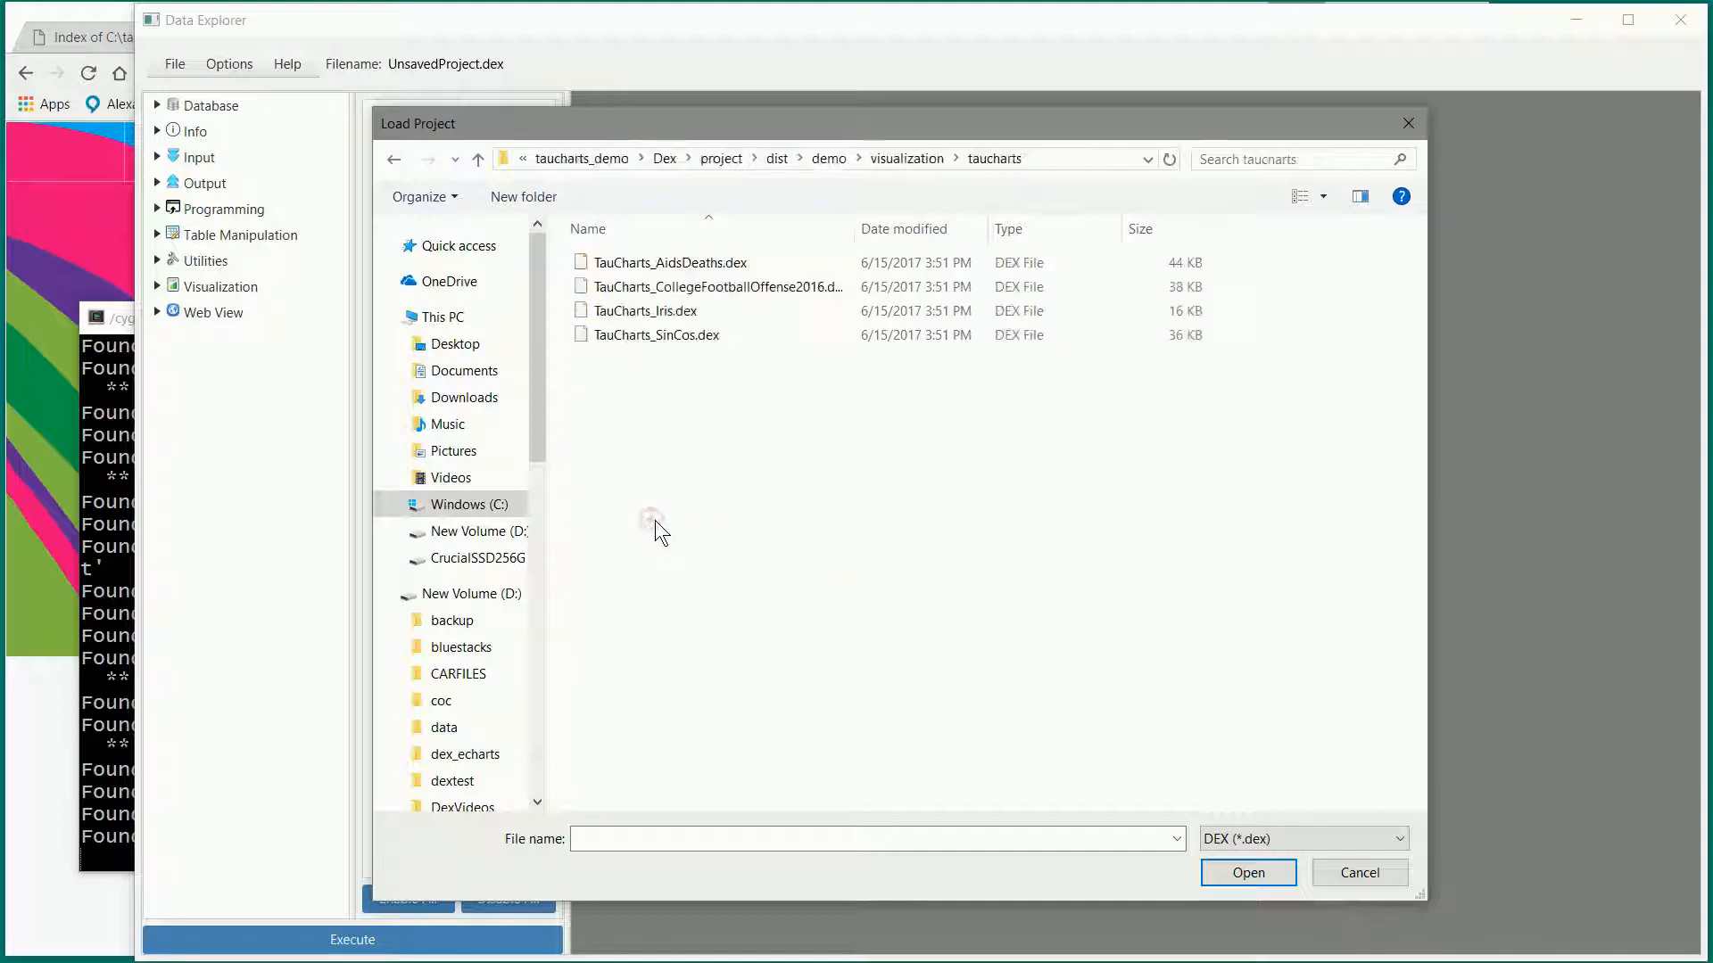
double_click(692, 335)
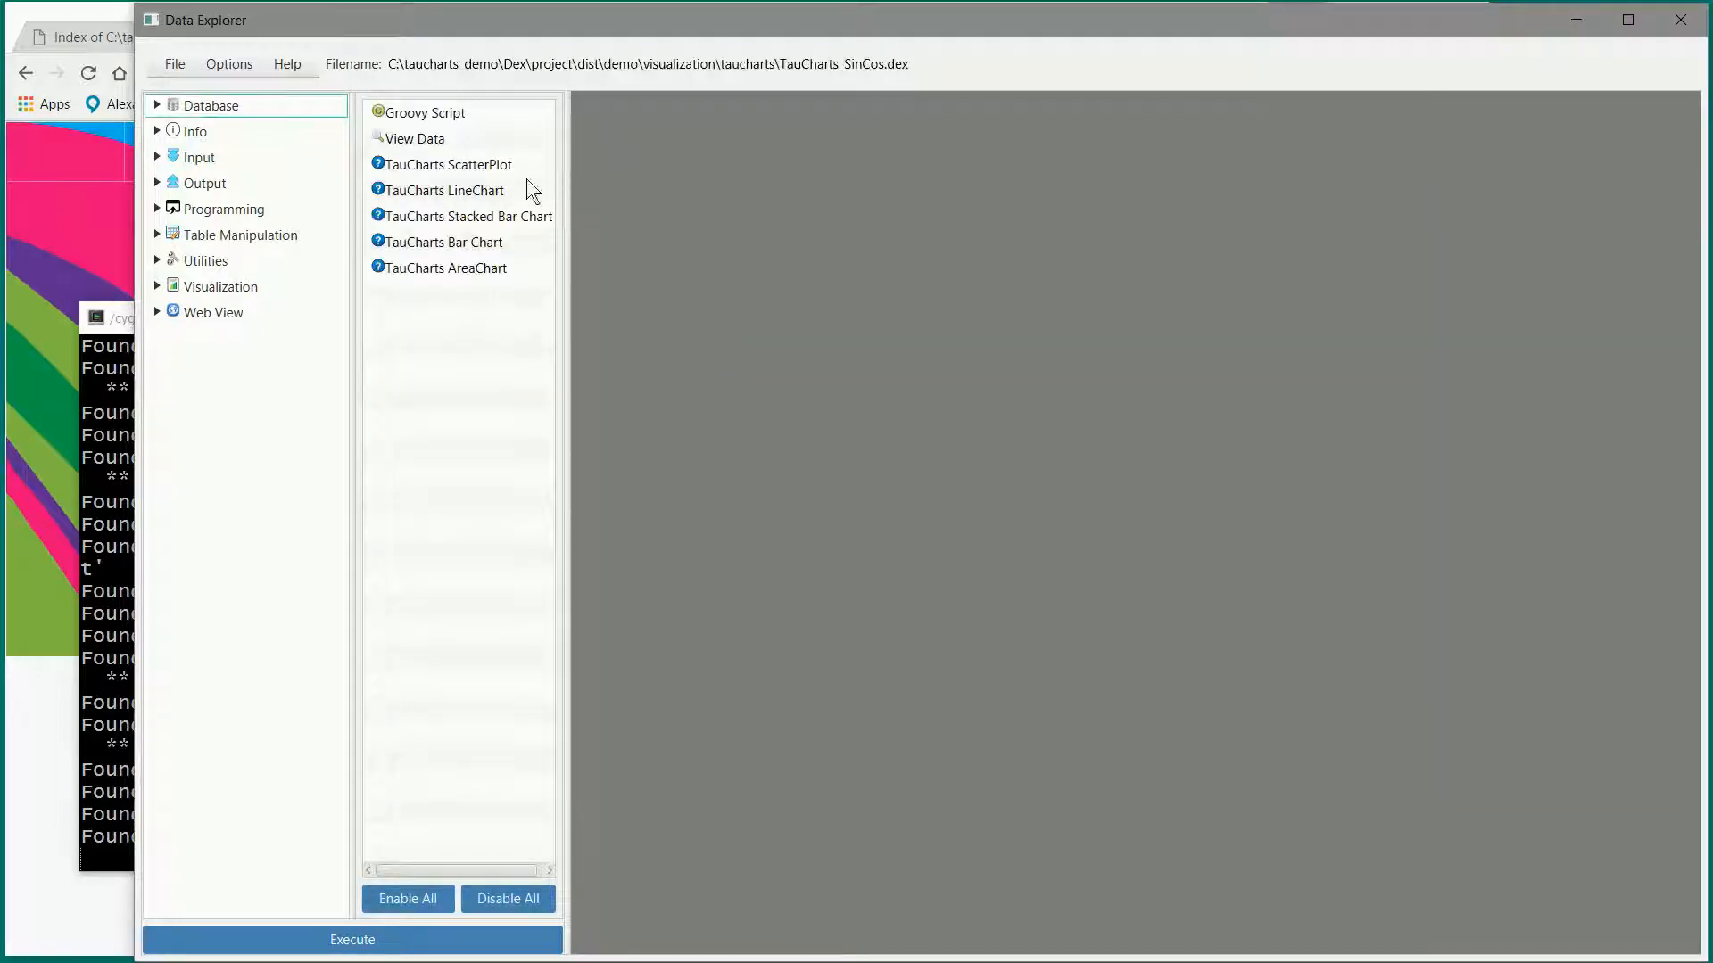
Step: Display the Groovy Script source, and execute the project with the View Data table shown
left_click(429, 114)
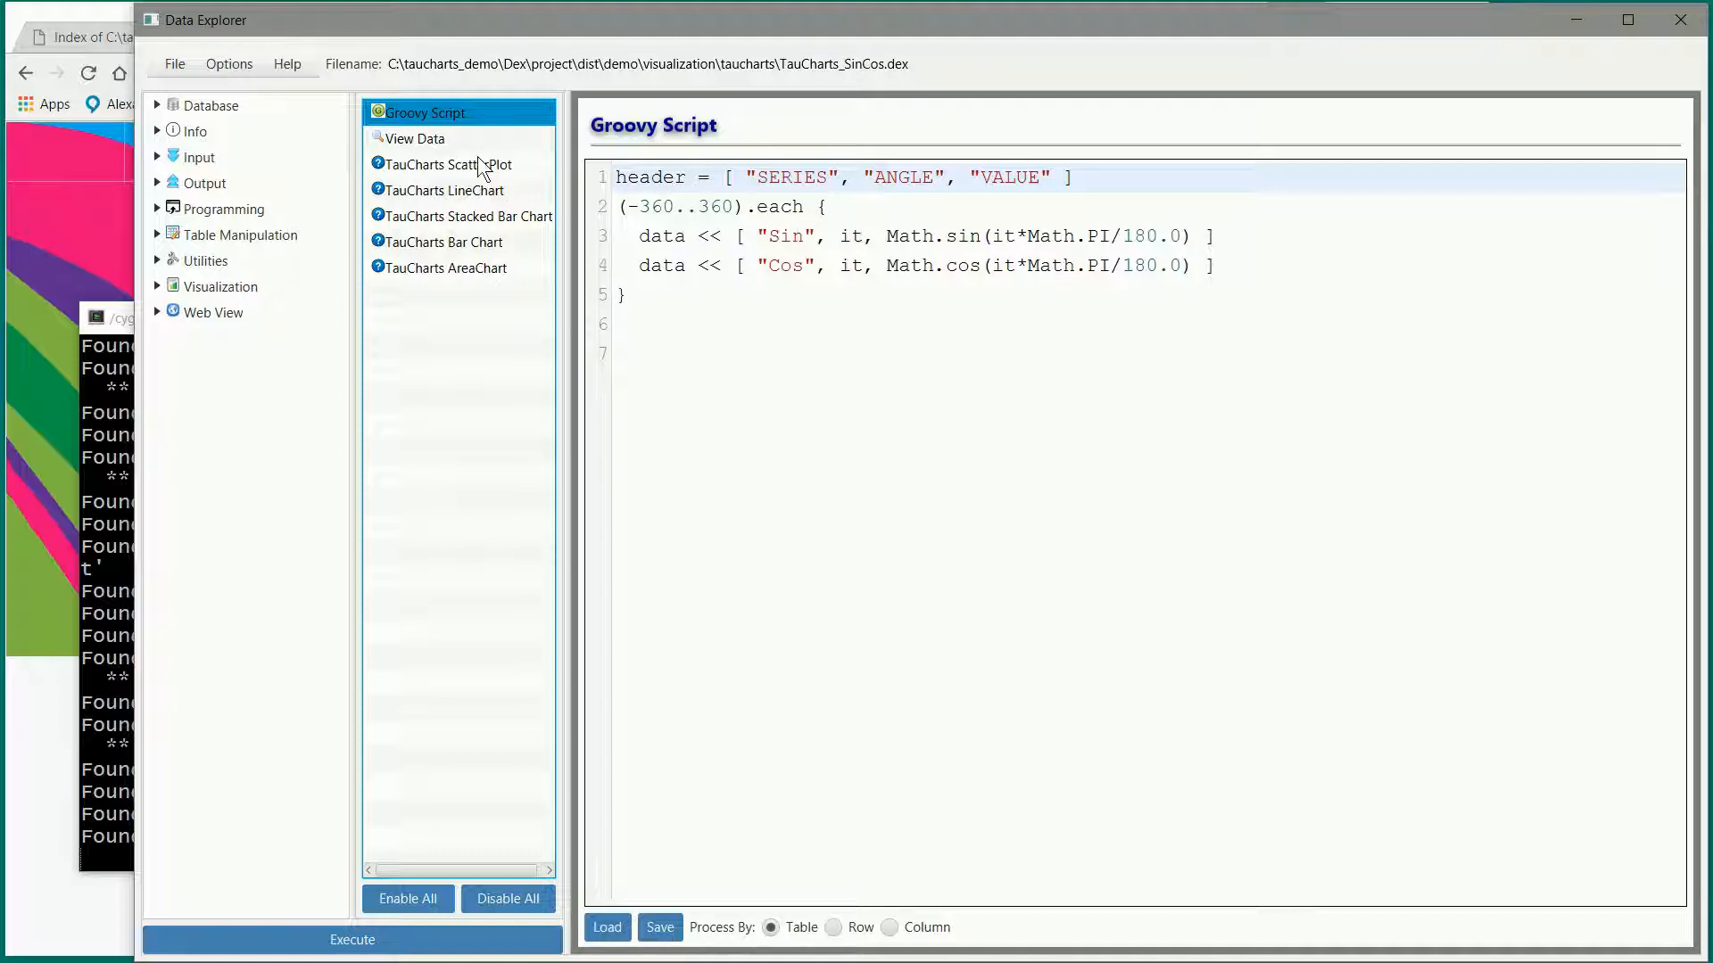
left_click(432, 139)
left_click(471, 933)
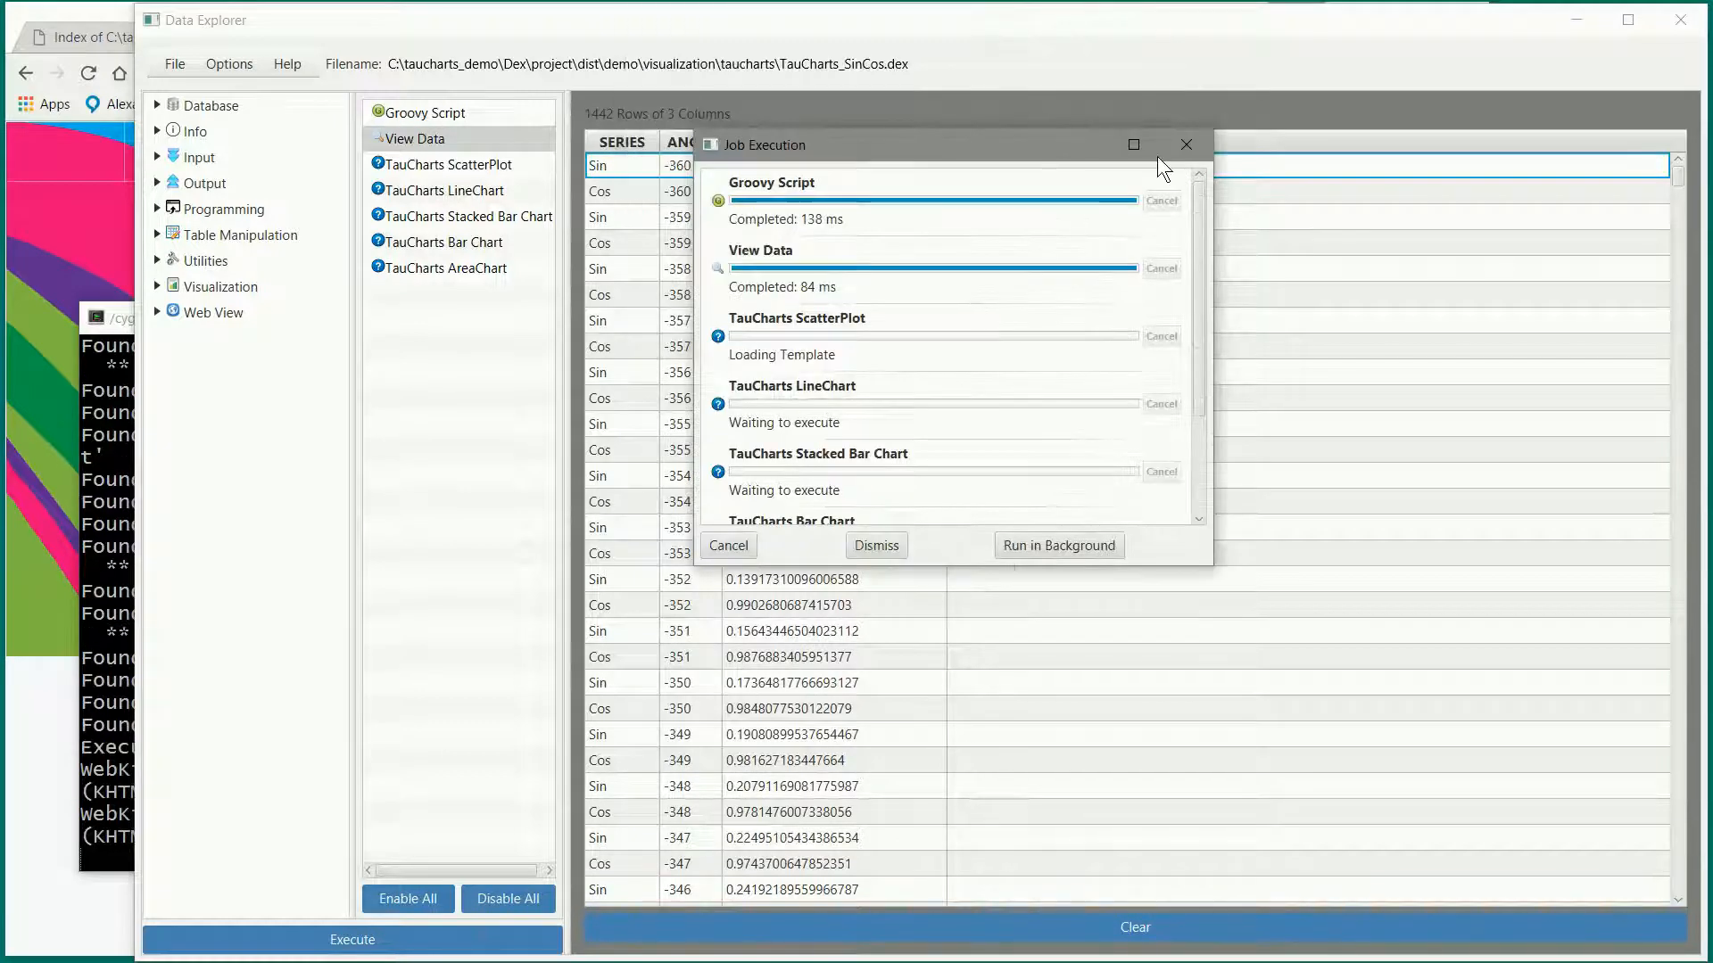
left_click(1186, 145)
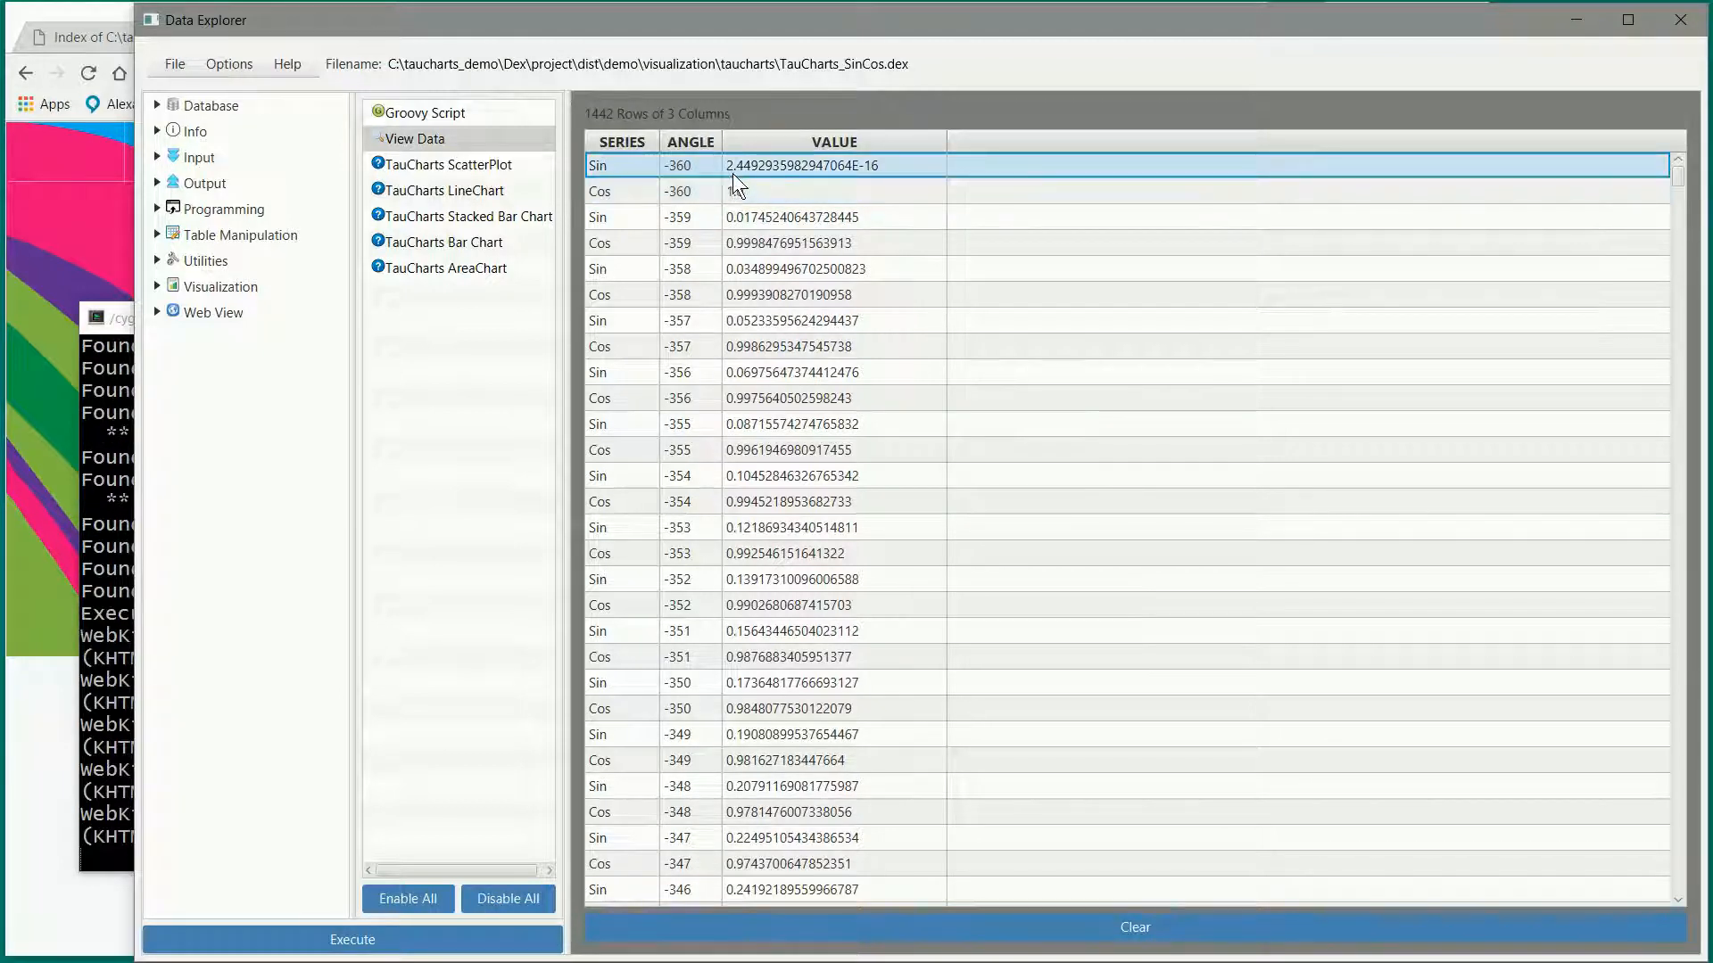
Step: Show all five TauCharts tasks together, from ScatterPlot to AreaChart, and execute the project to render them
left_click(467, 164)
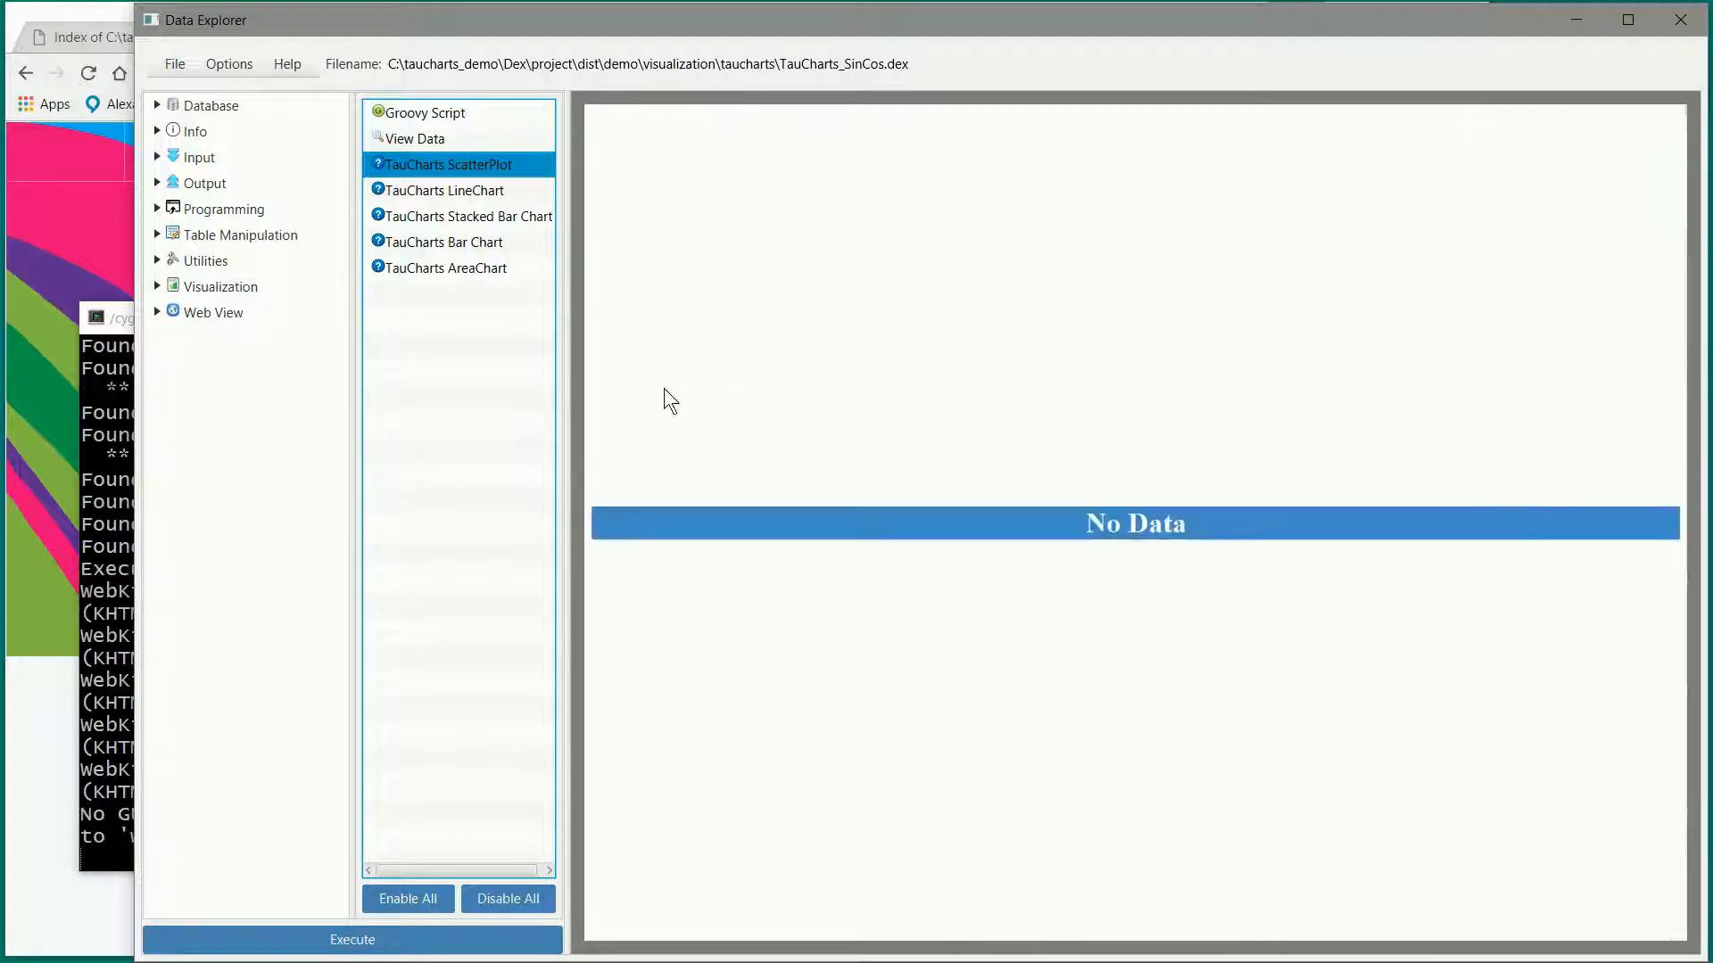
left_click(458, 266, "shift")
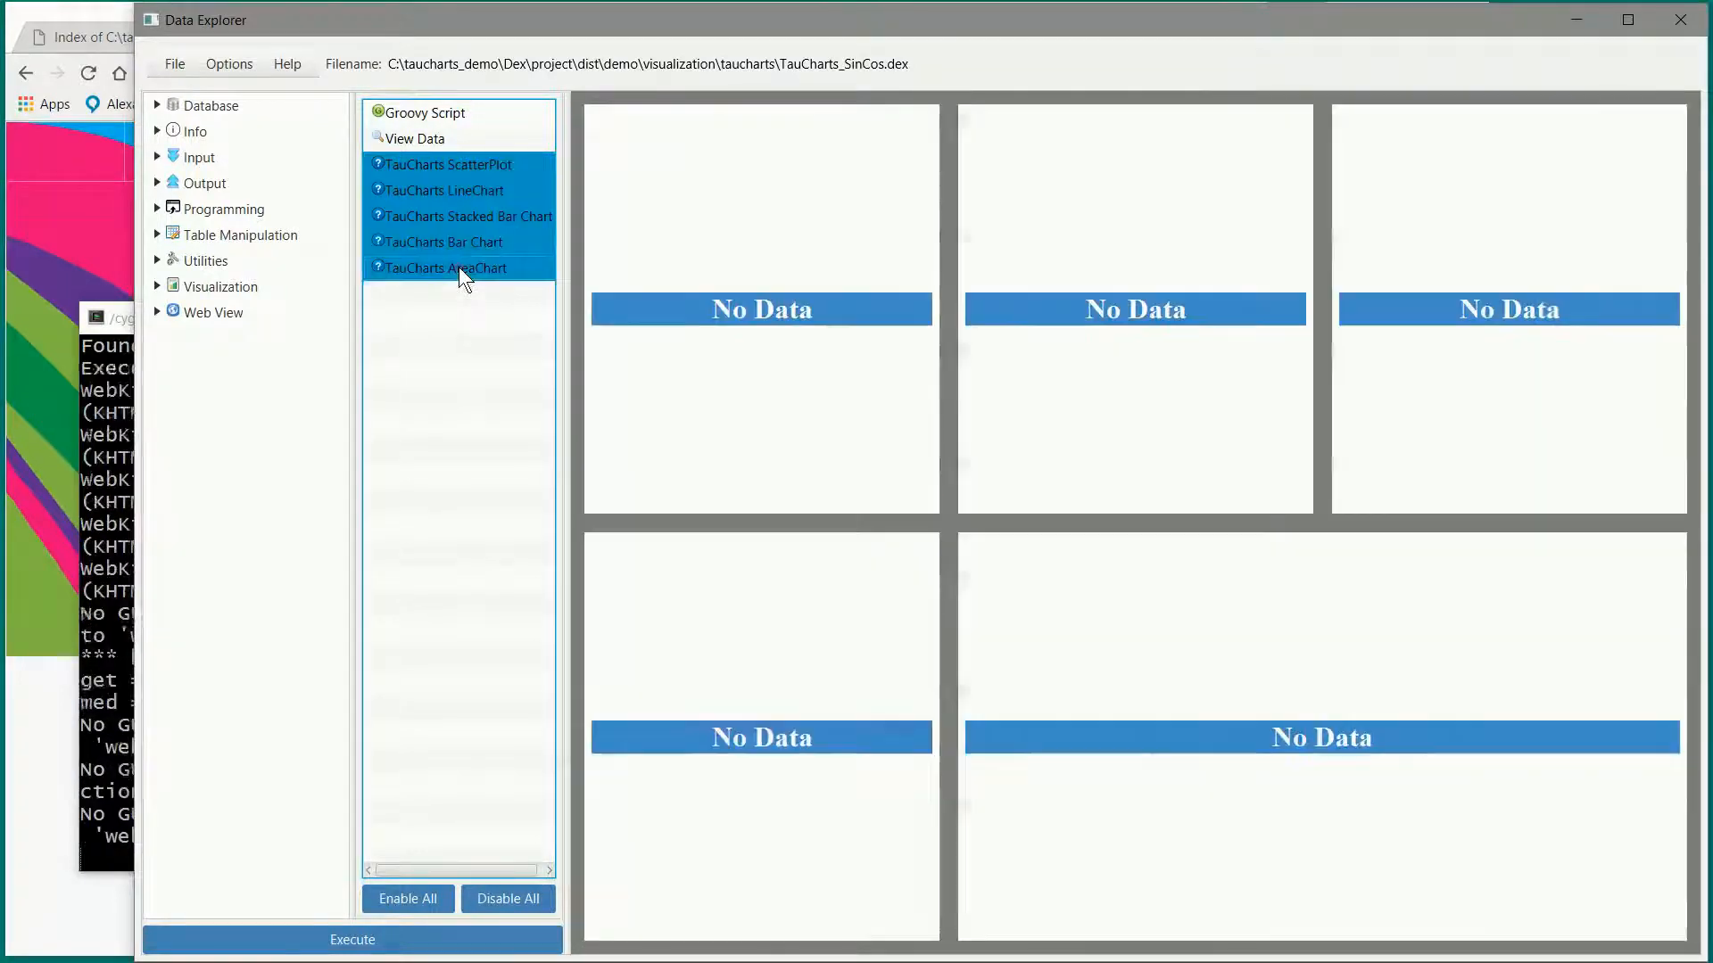
left_click(436, 941)
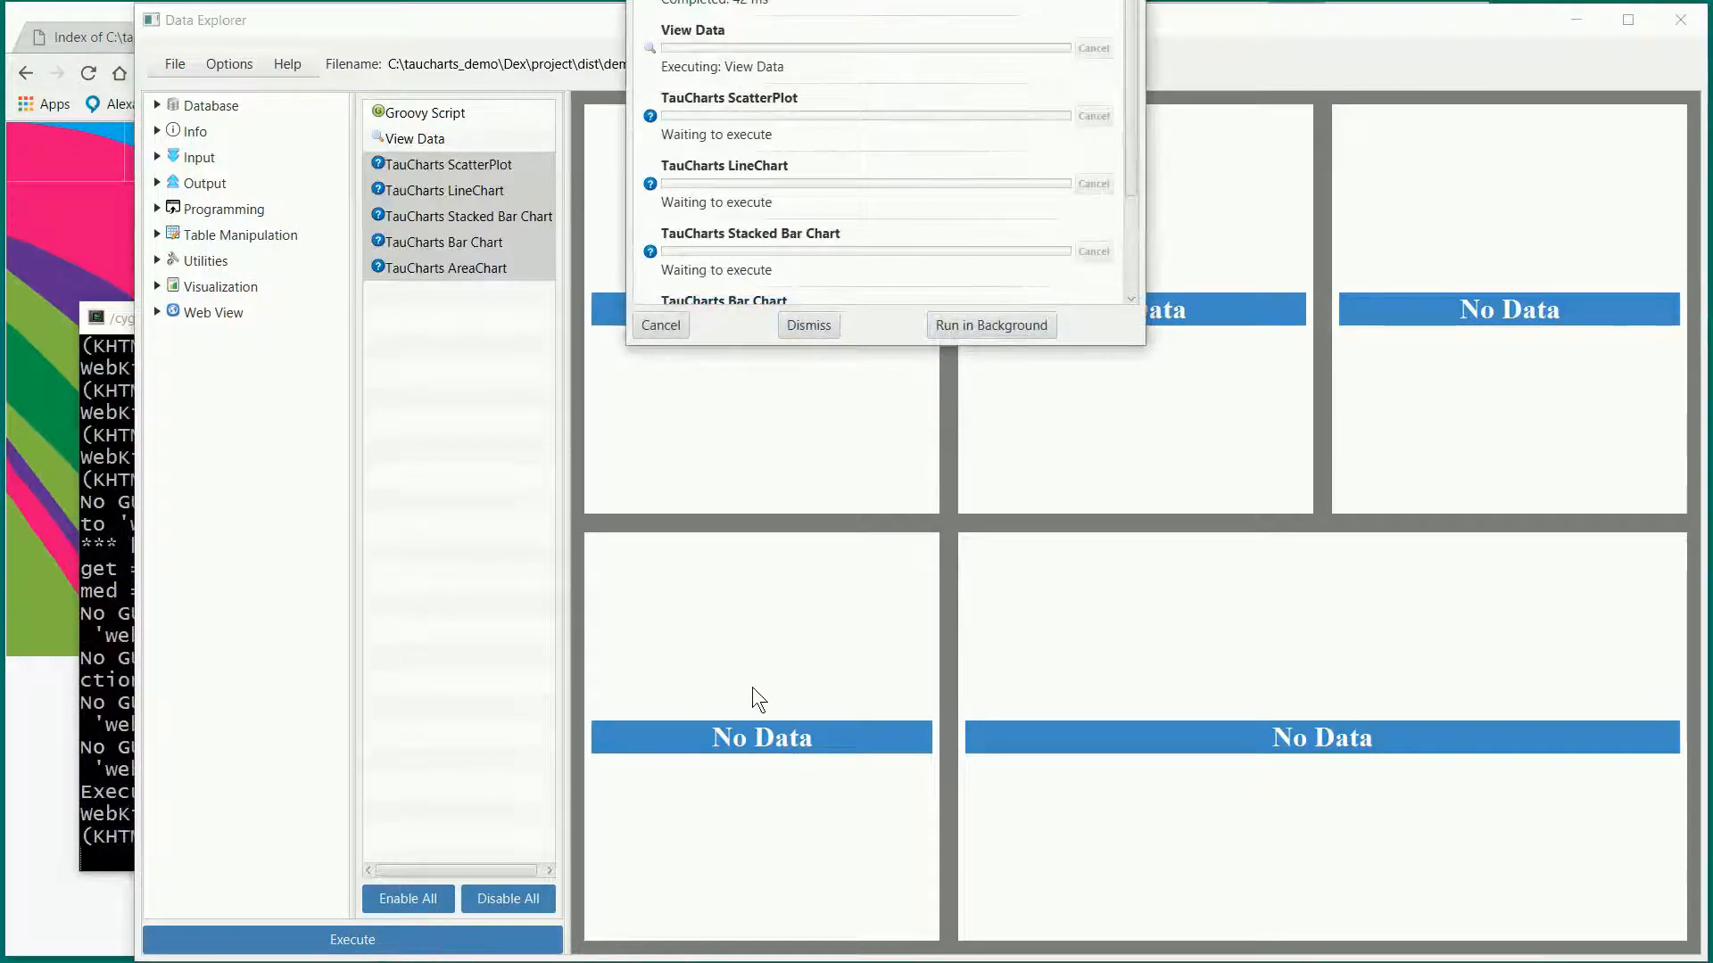
left_click_drag(789, 4, 645, 84)
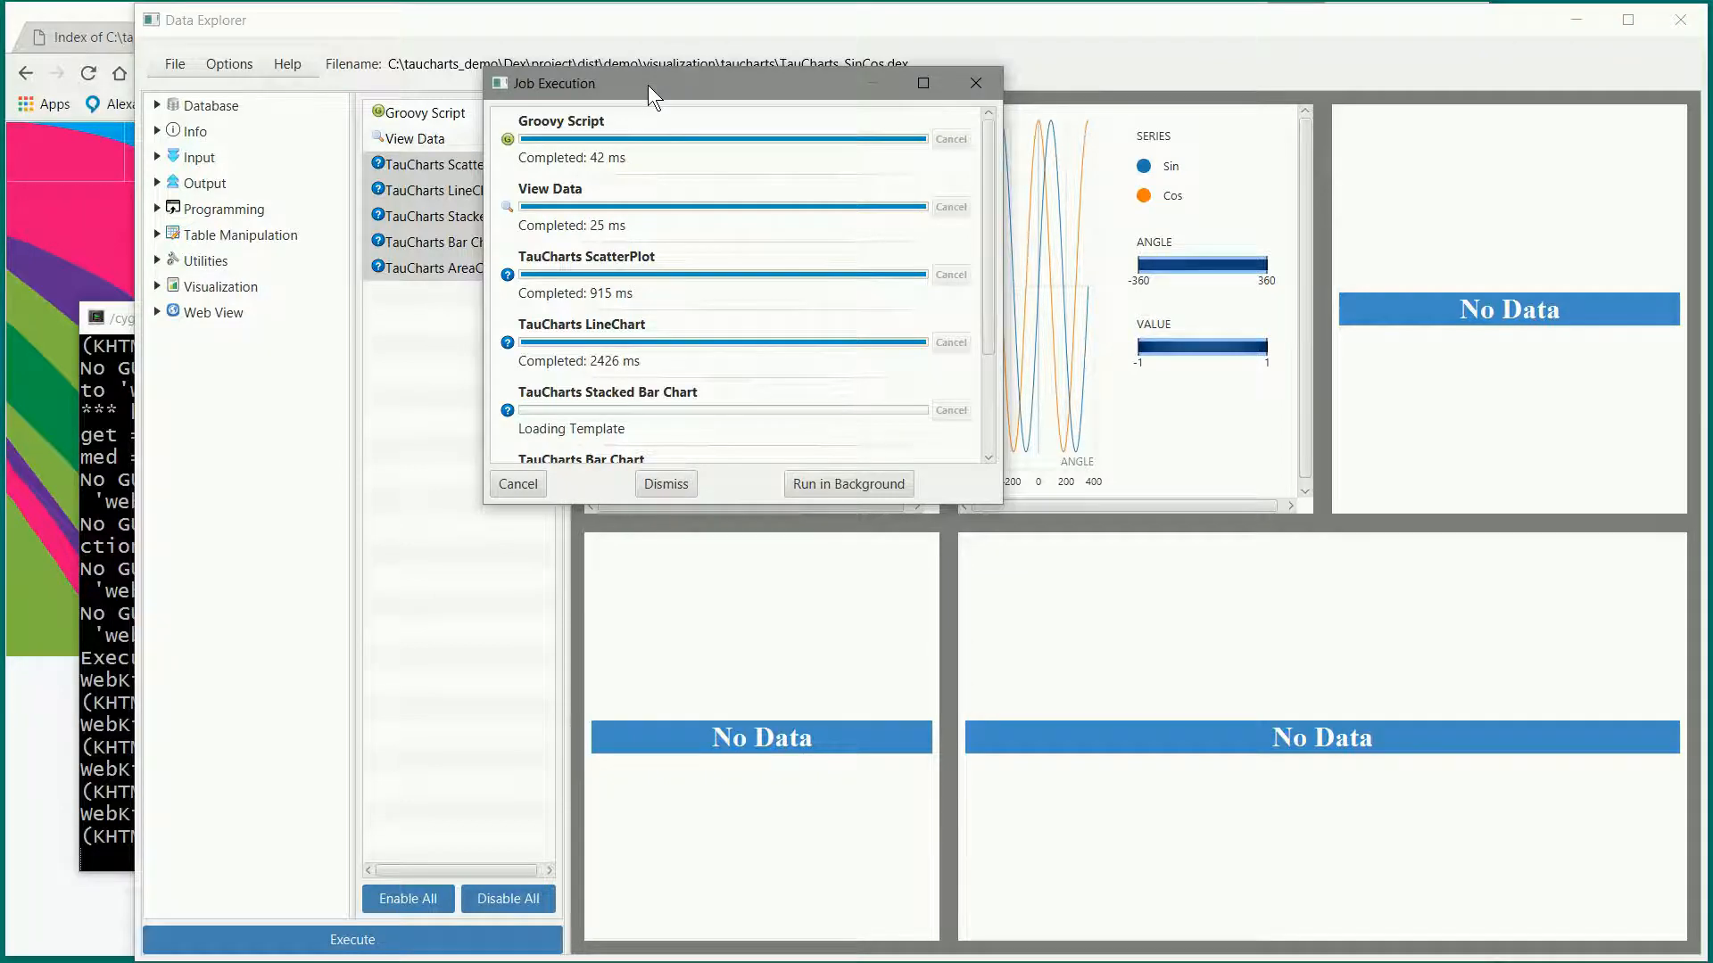
left_click_drag(647, 83, 364, 132)
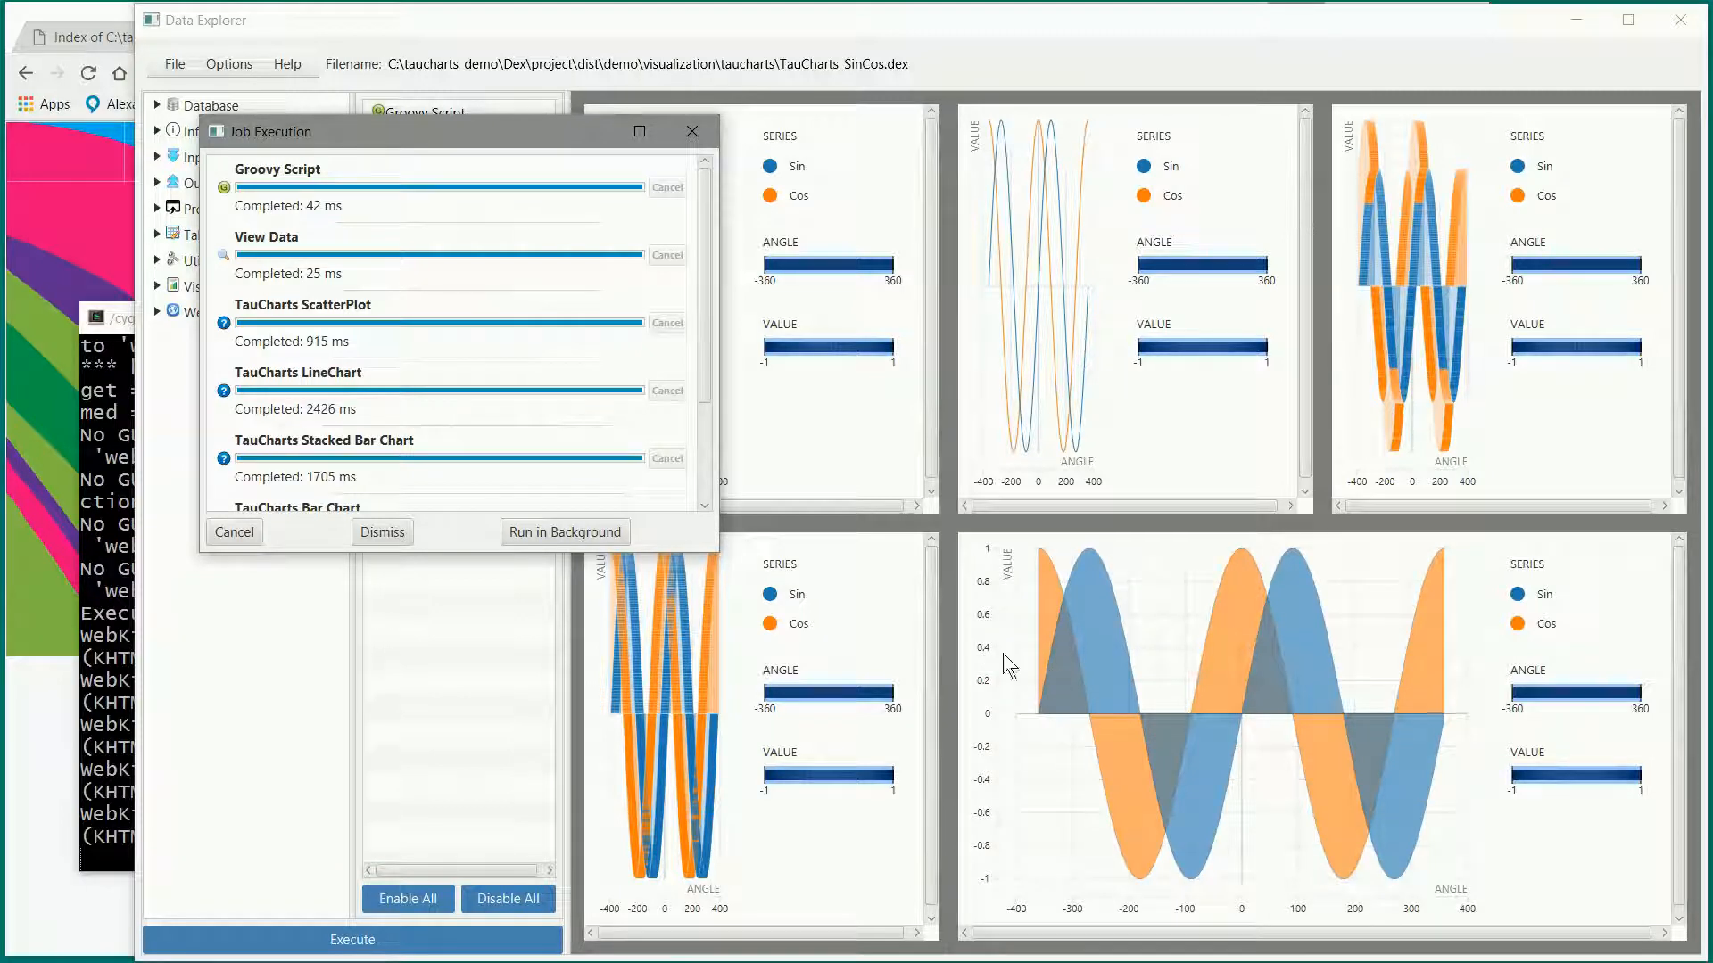
left_click(407, 535)
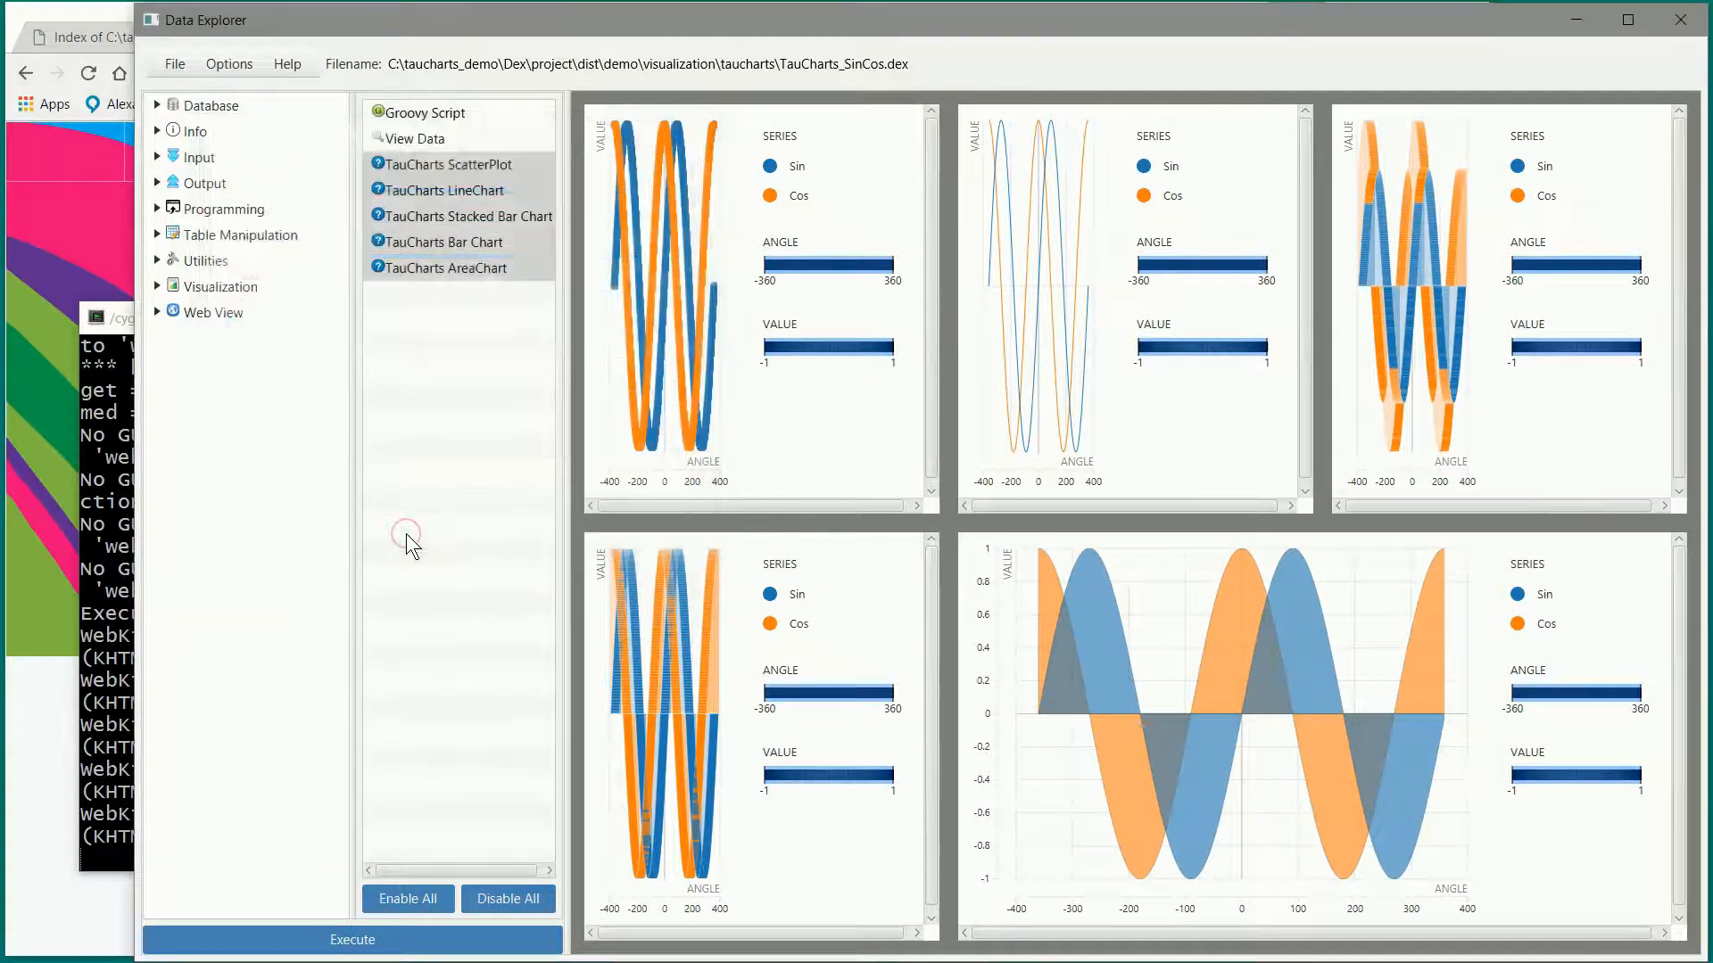
Step: Show the ScatterPlot alone and filter it to ANGLE about -235 to -90 and VALUE -1 to about 0.556
left_click(466, 165)
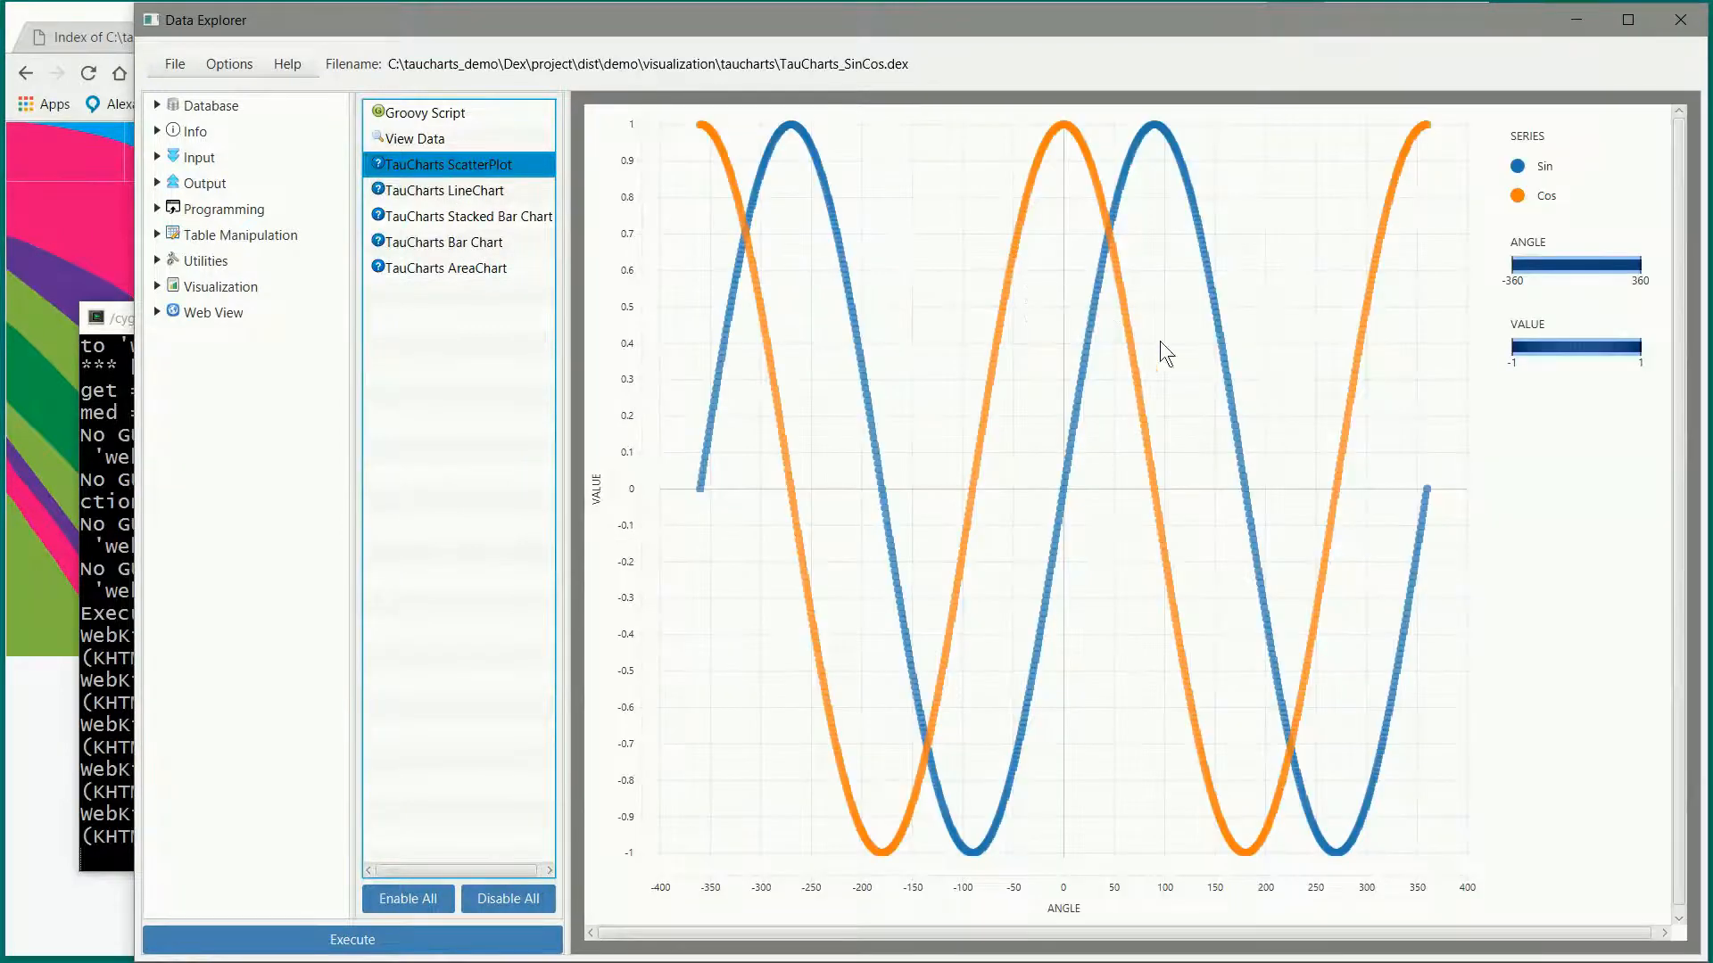
mouse_move(767, 366)
left_click_drag(1512, 263, 1565, 263)
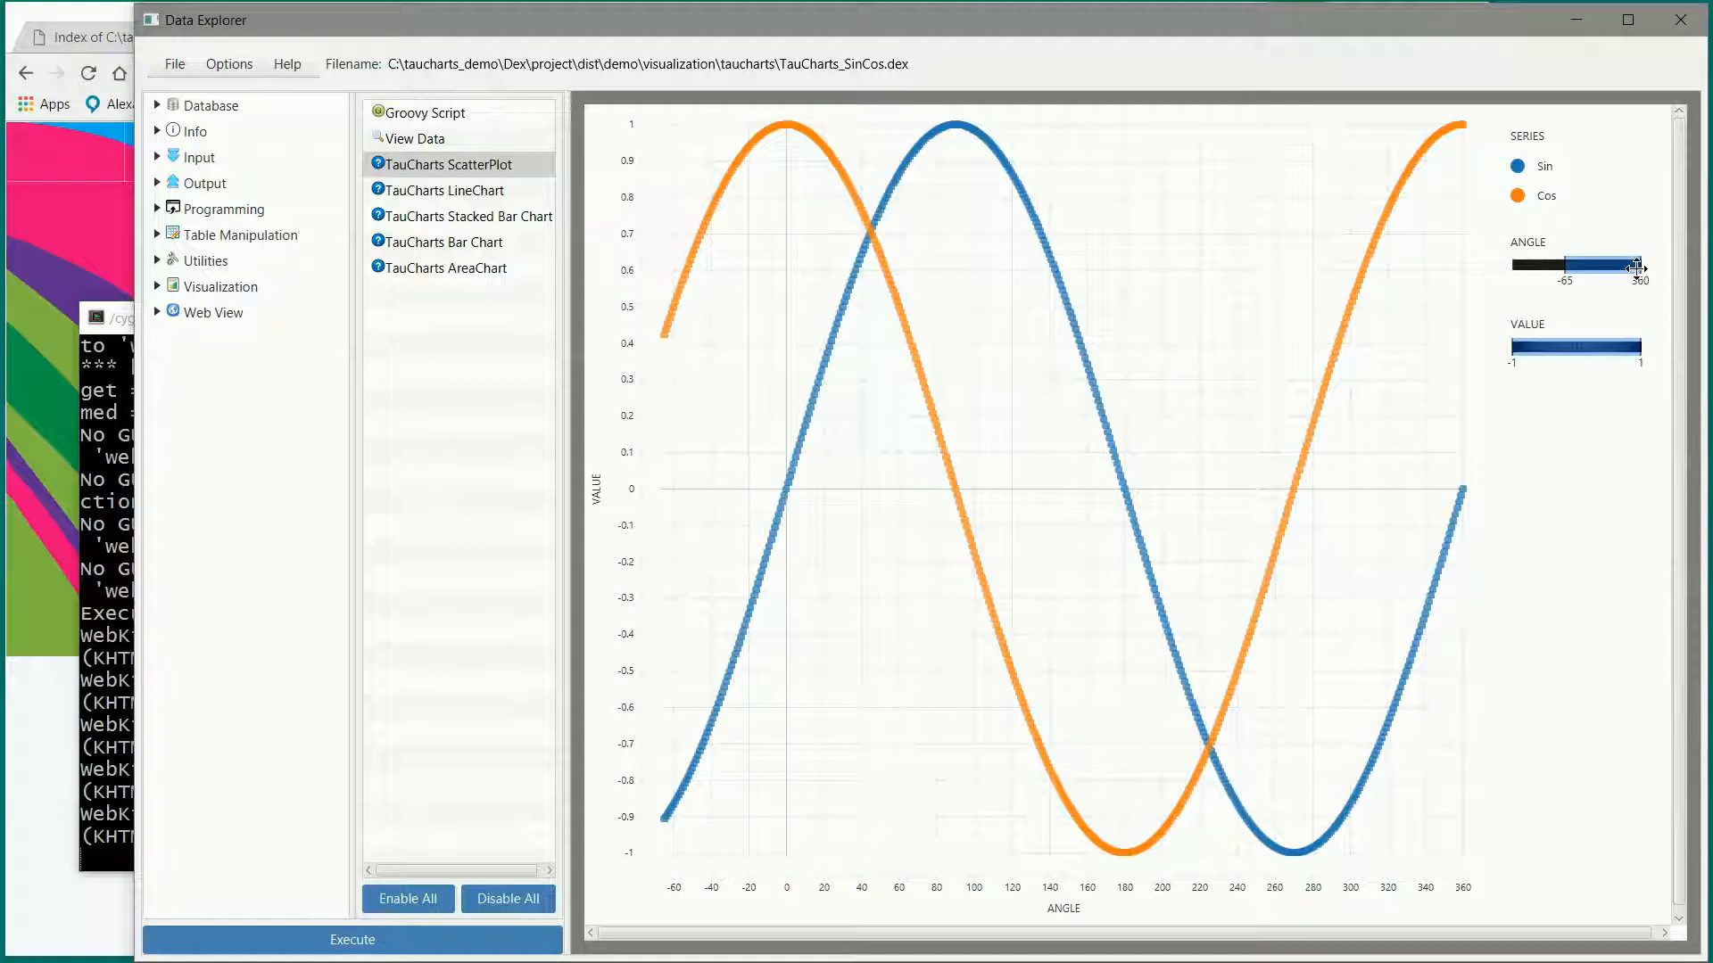
left_click_drag(1632, 267, 1591, 271)
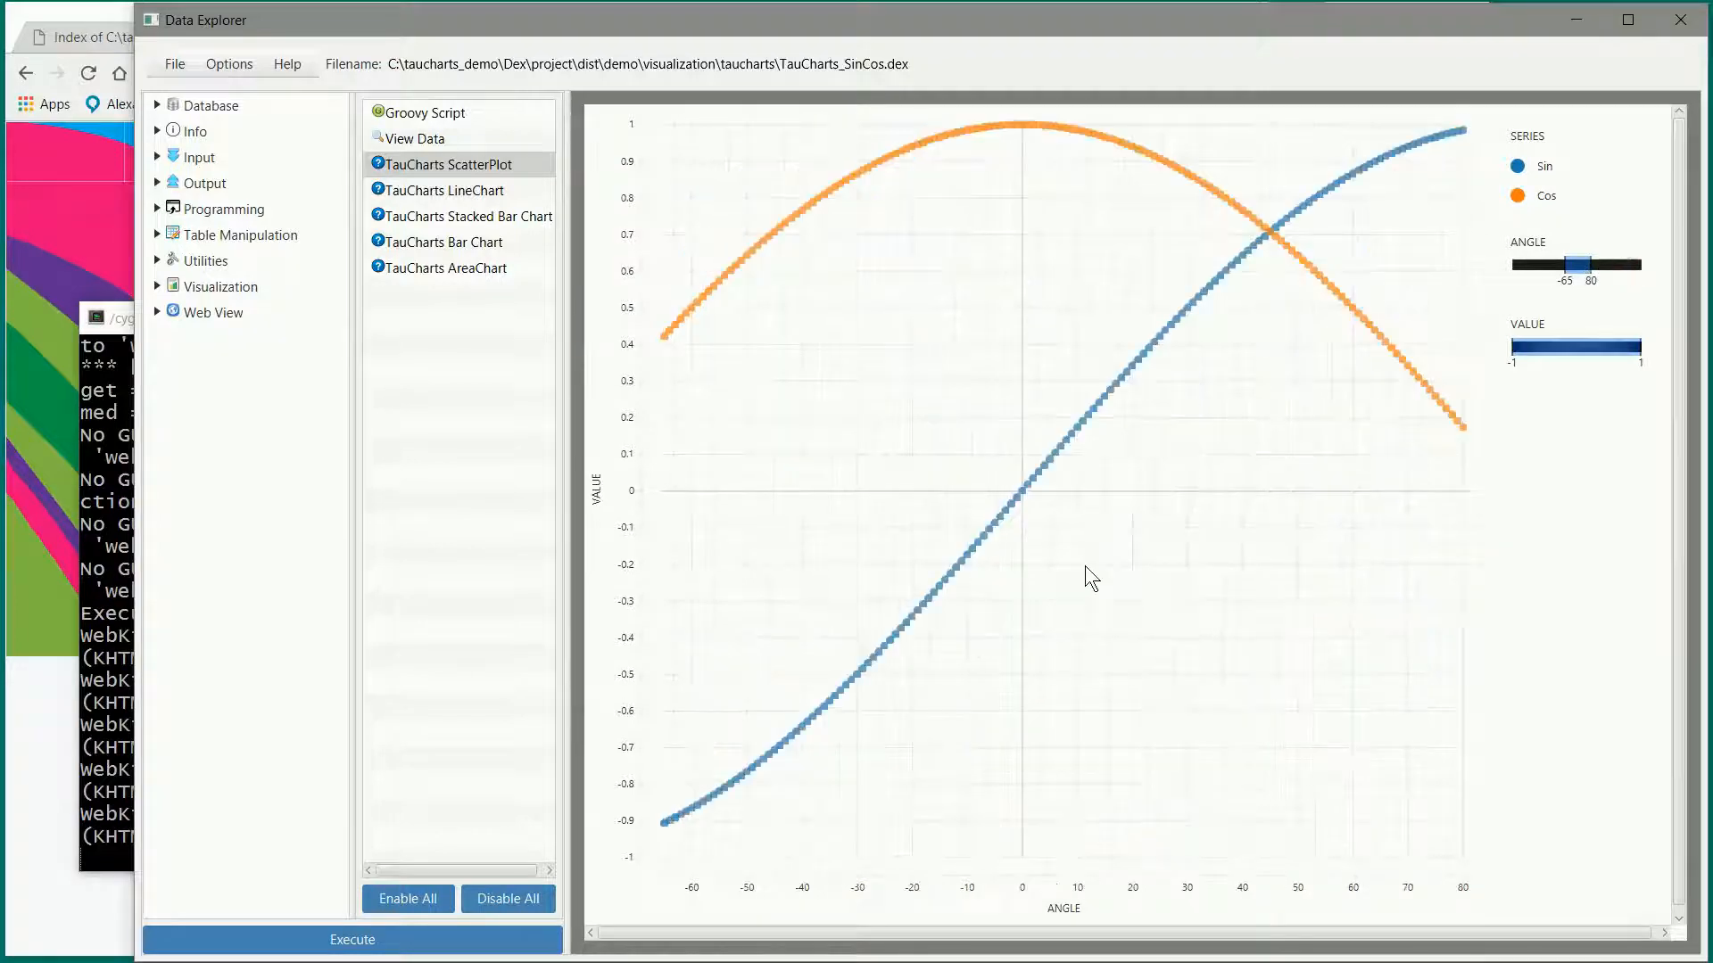
left_click_drag(1579, 263, 1547, 264)
left_click_drag(1512, 347, 1543, 343)
left_click_drag(1543, 342, 1544, 346)
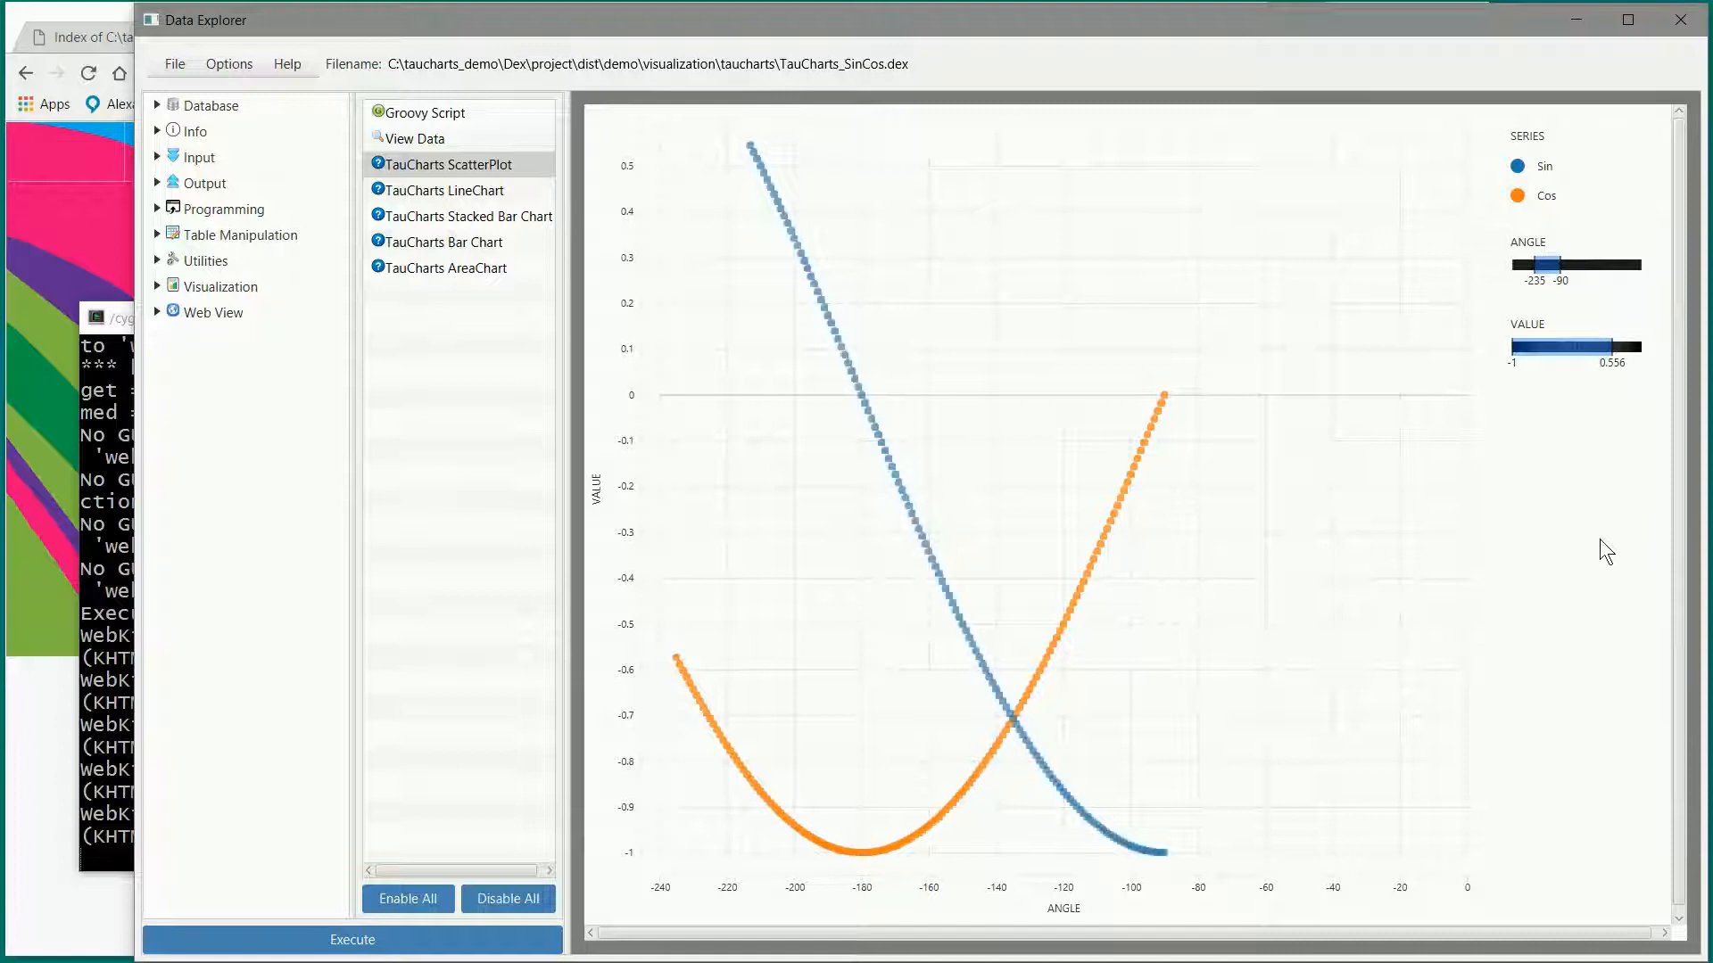
Step: Toggle the Cos and Sin series off and back on in the scatter plot
left_click(1517, 196)
left_click(1518, 170)
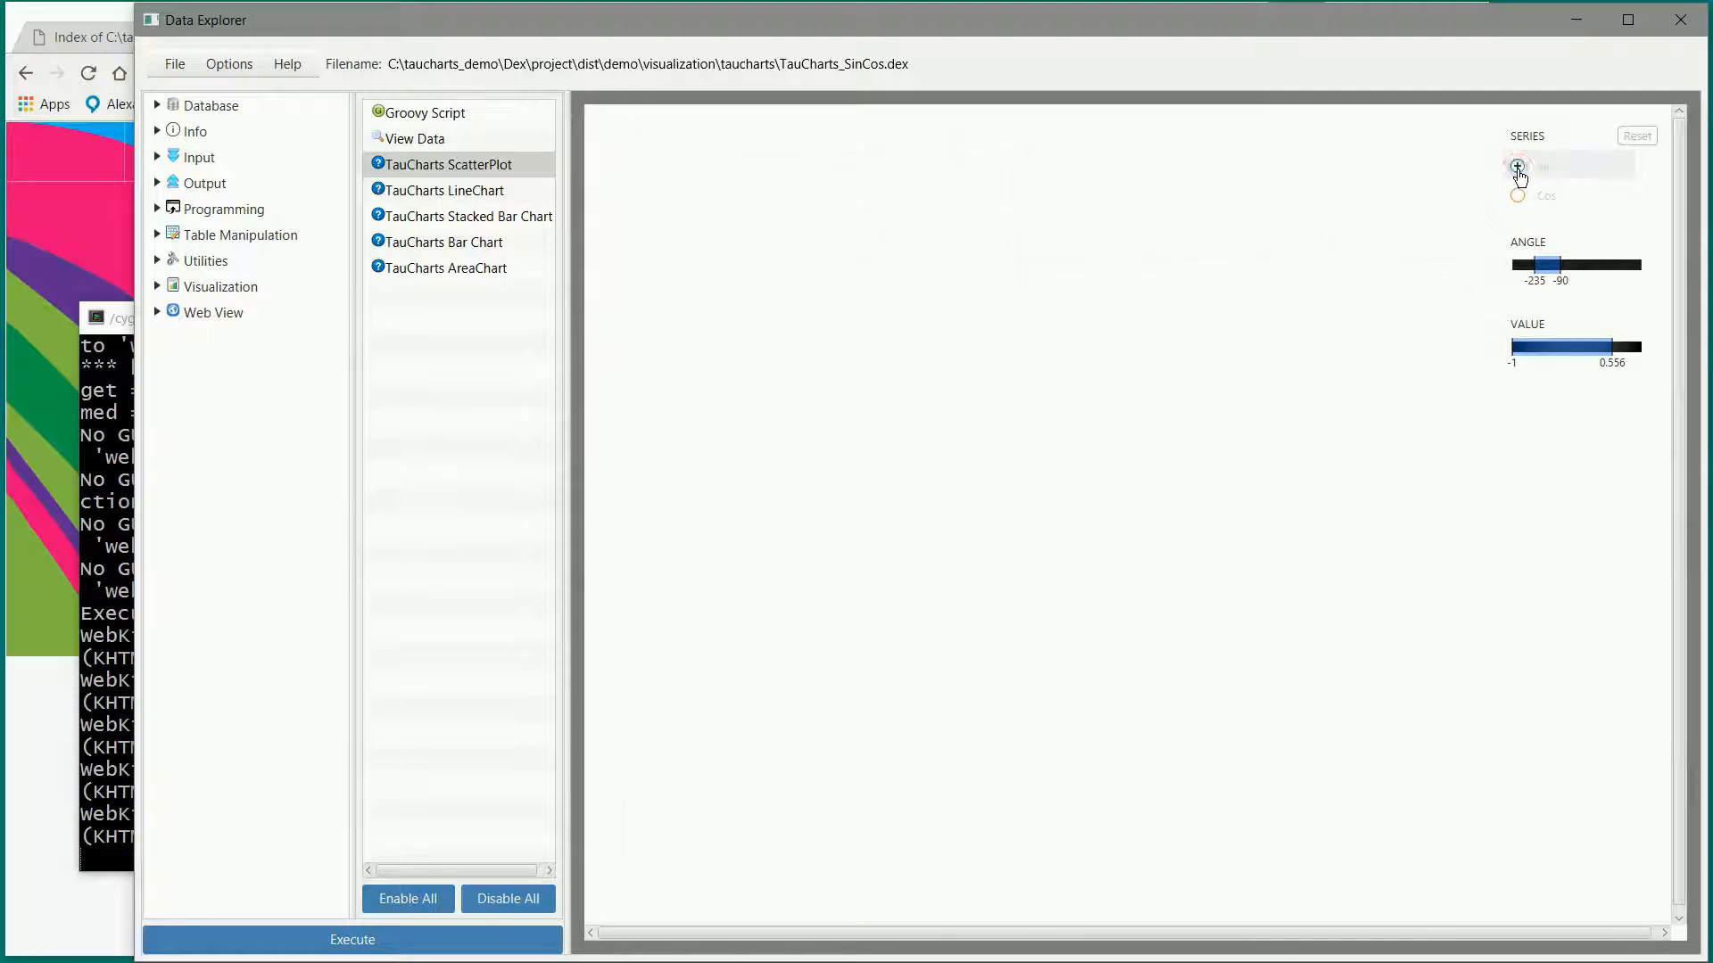
left_click(1518, 169)
left_click(1517, 195)
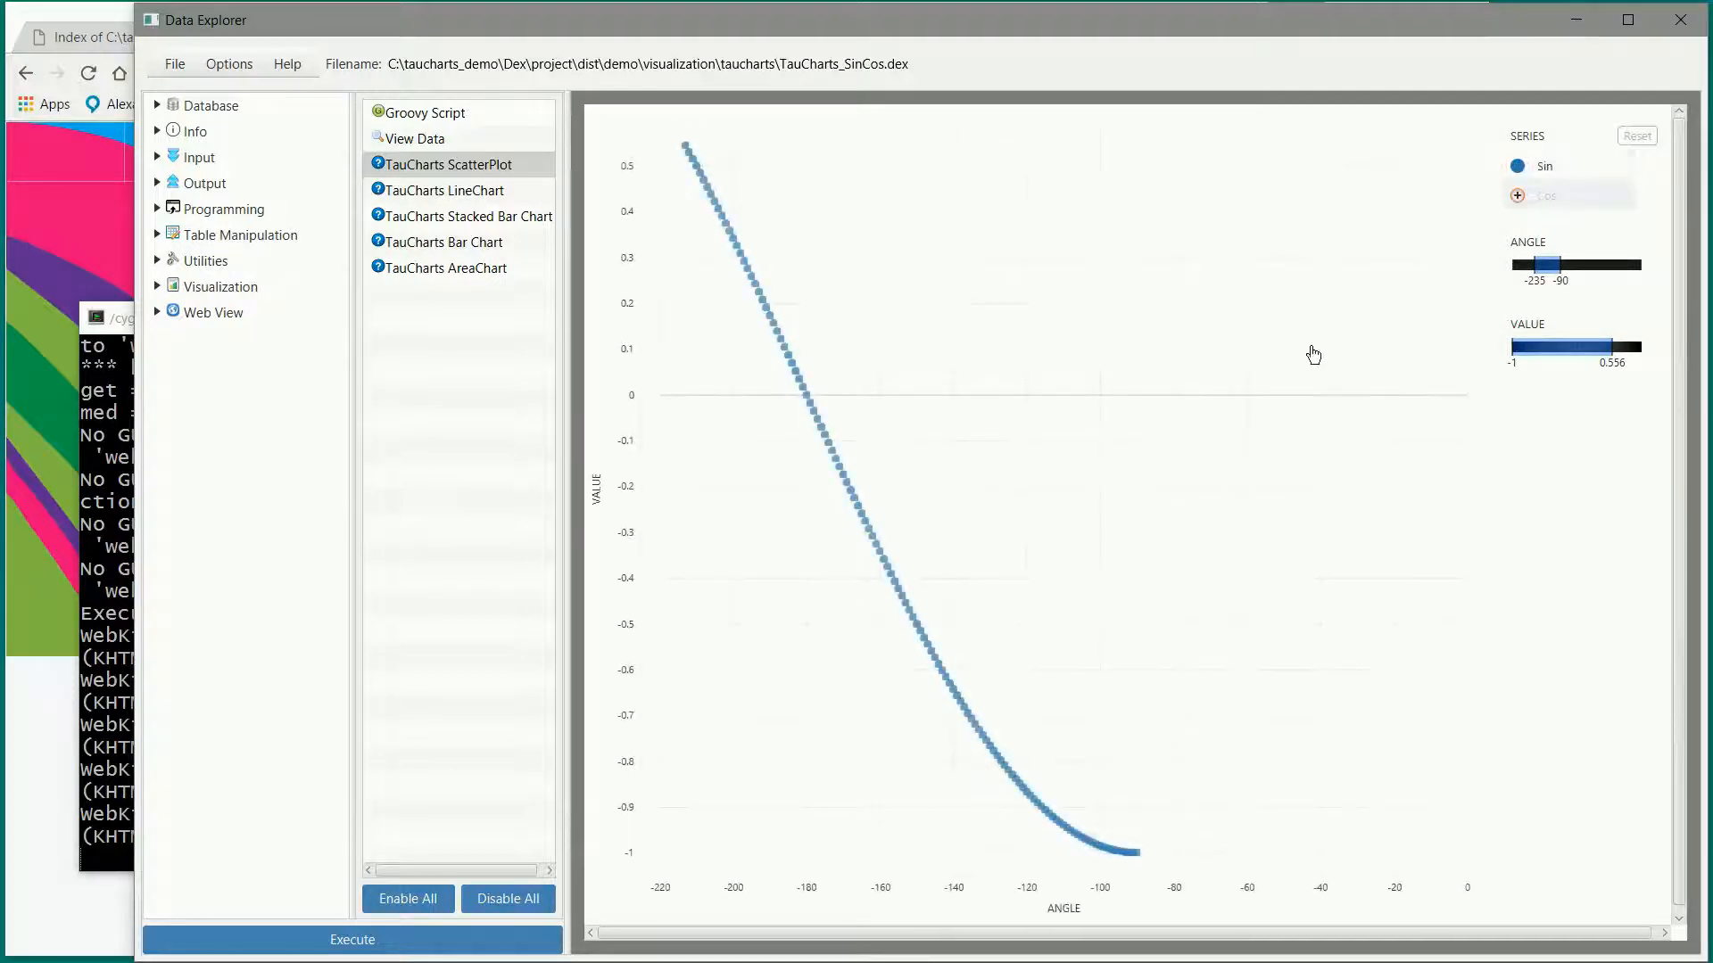
Step: Show the TauCharts LineChart and limit its ANGLE range to about -175 through 360
left_click(473, 191)
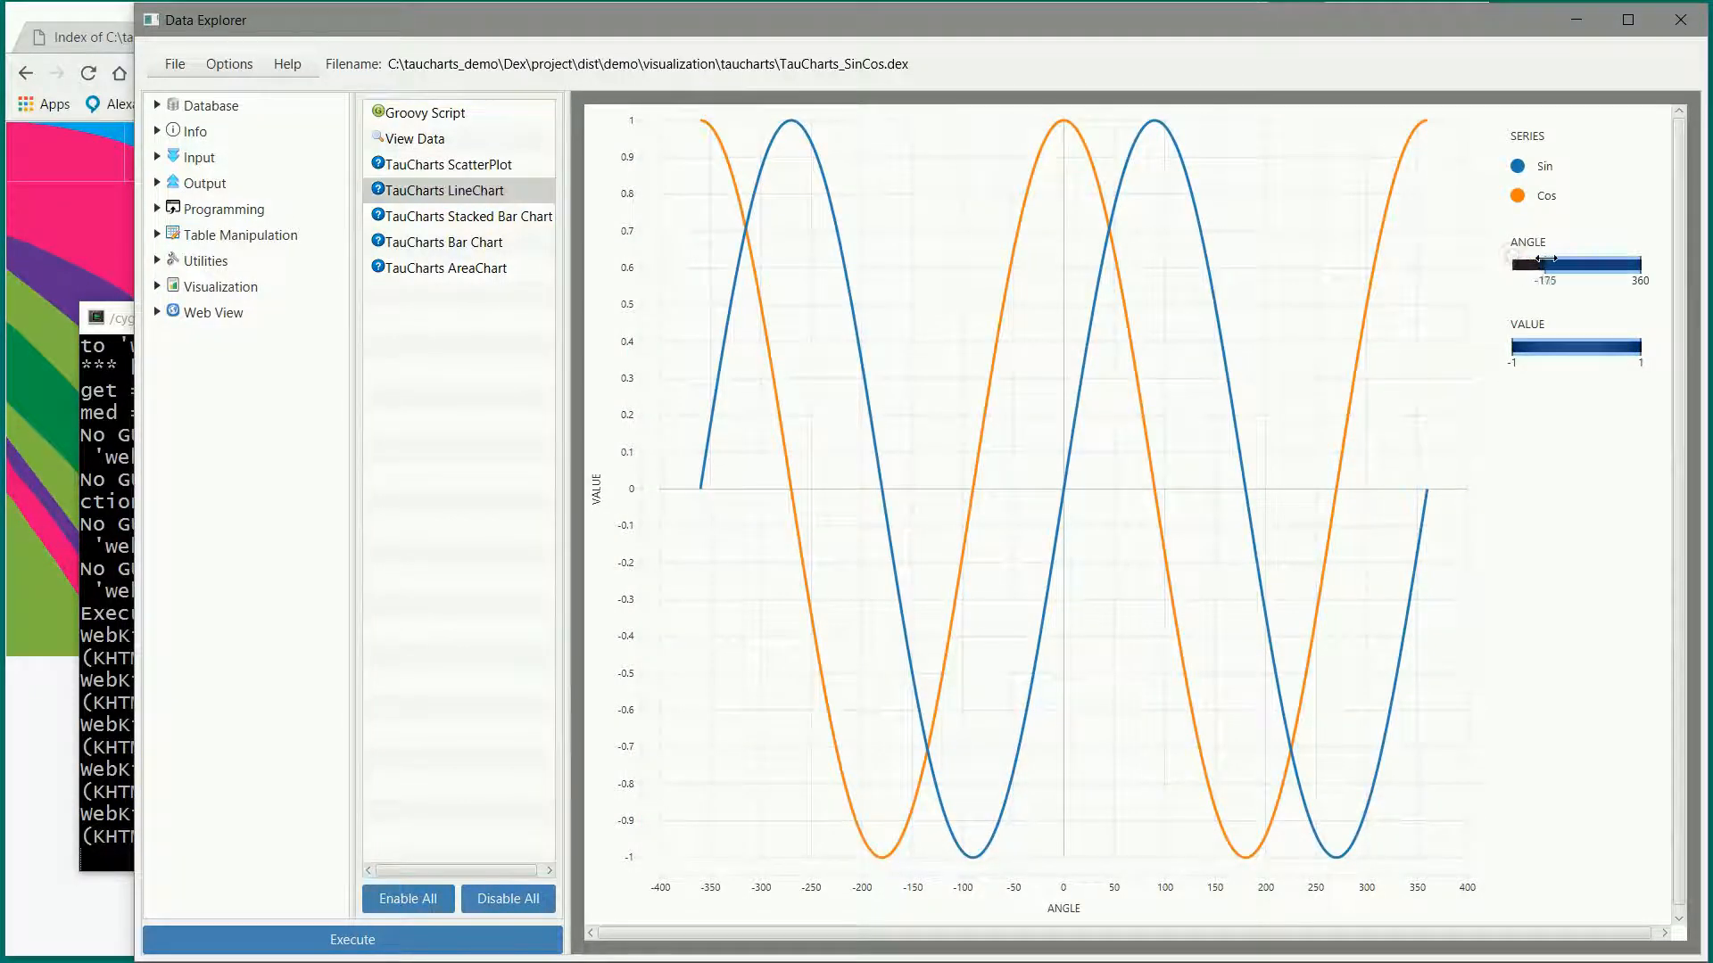
left_click_drag(1514, 257, 1546, 258)
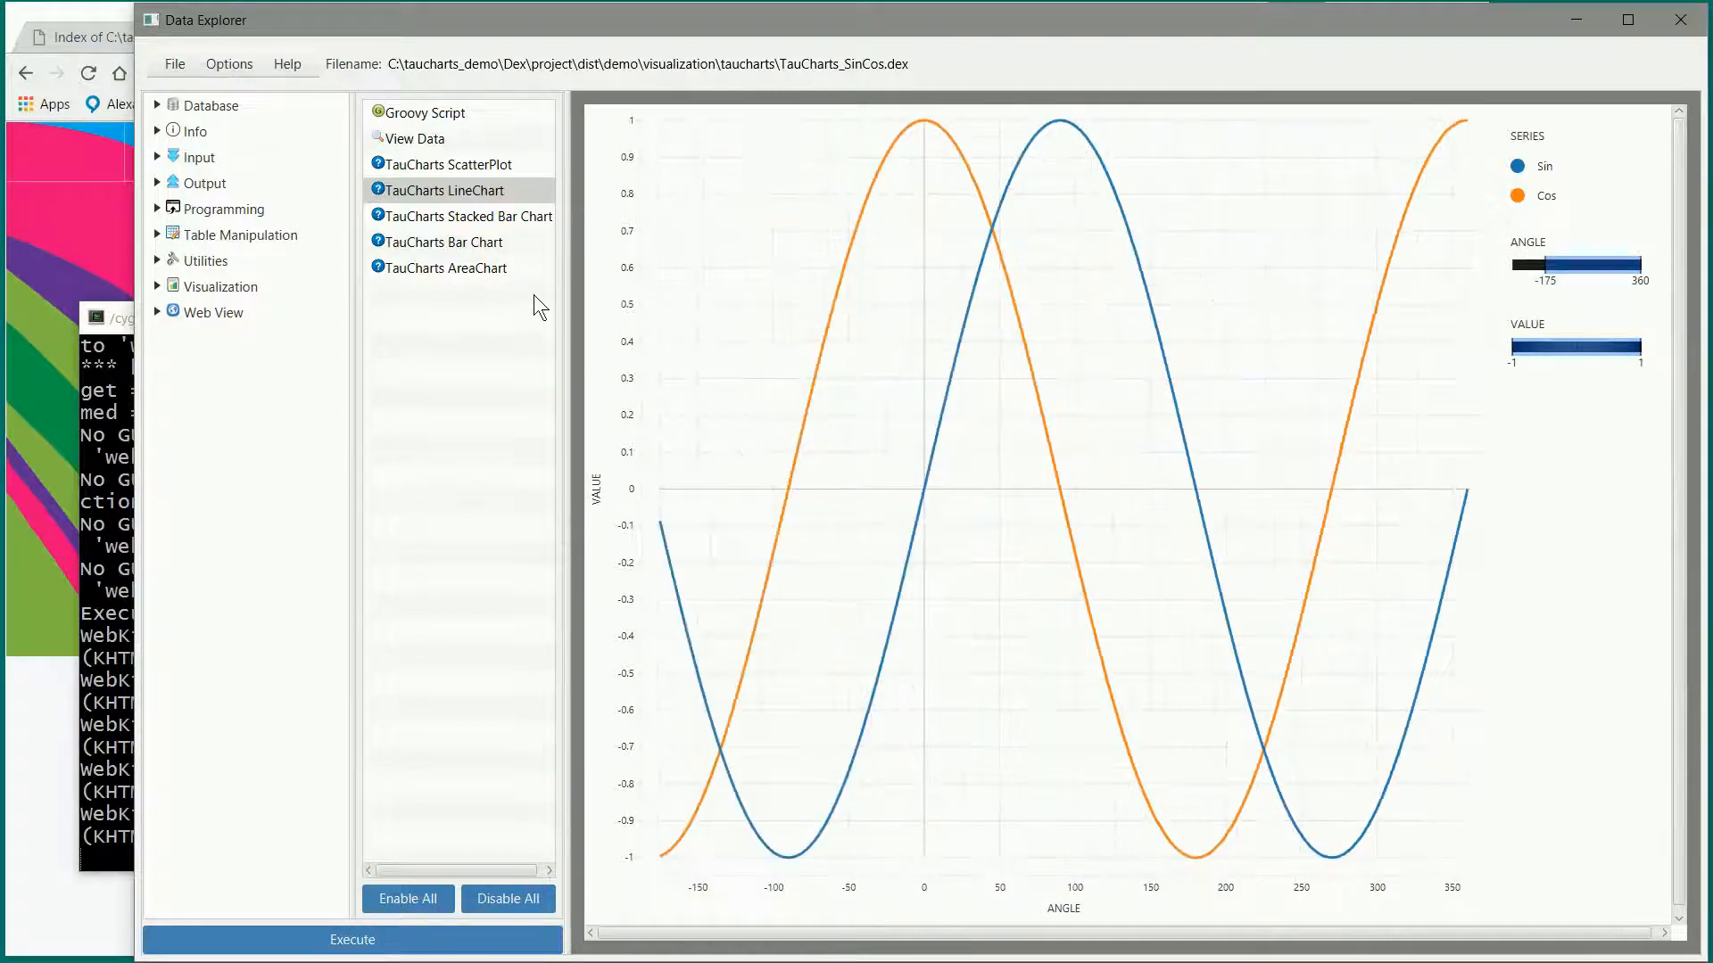
Step: View the Stacked Bar Chart and the Bar Chart, and inspect the details of a Sin bar near angle -241
left_click(457, 217)
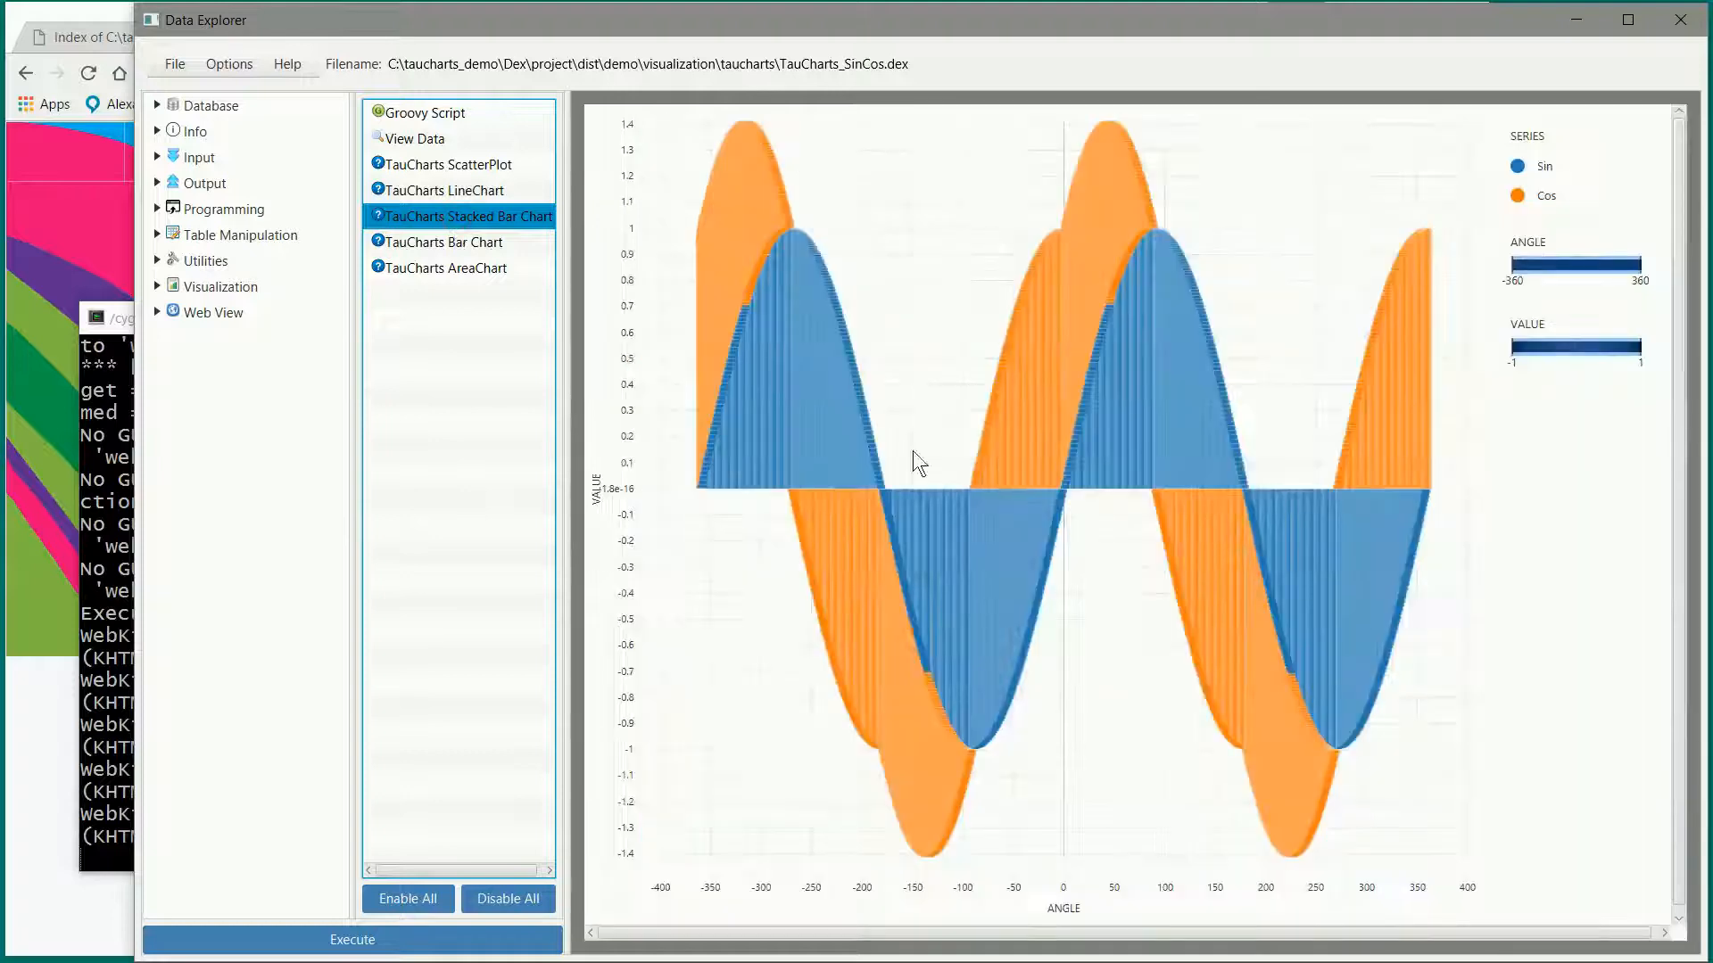
left_click(437, 244)
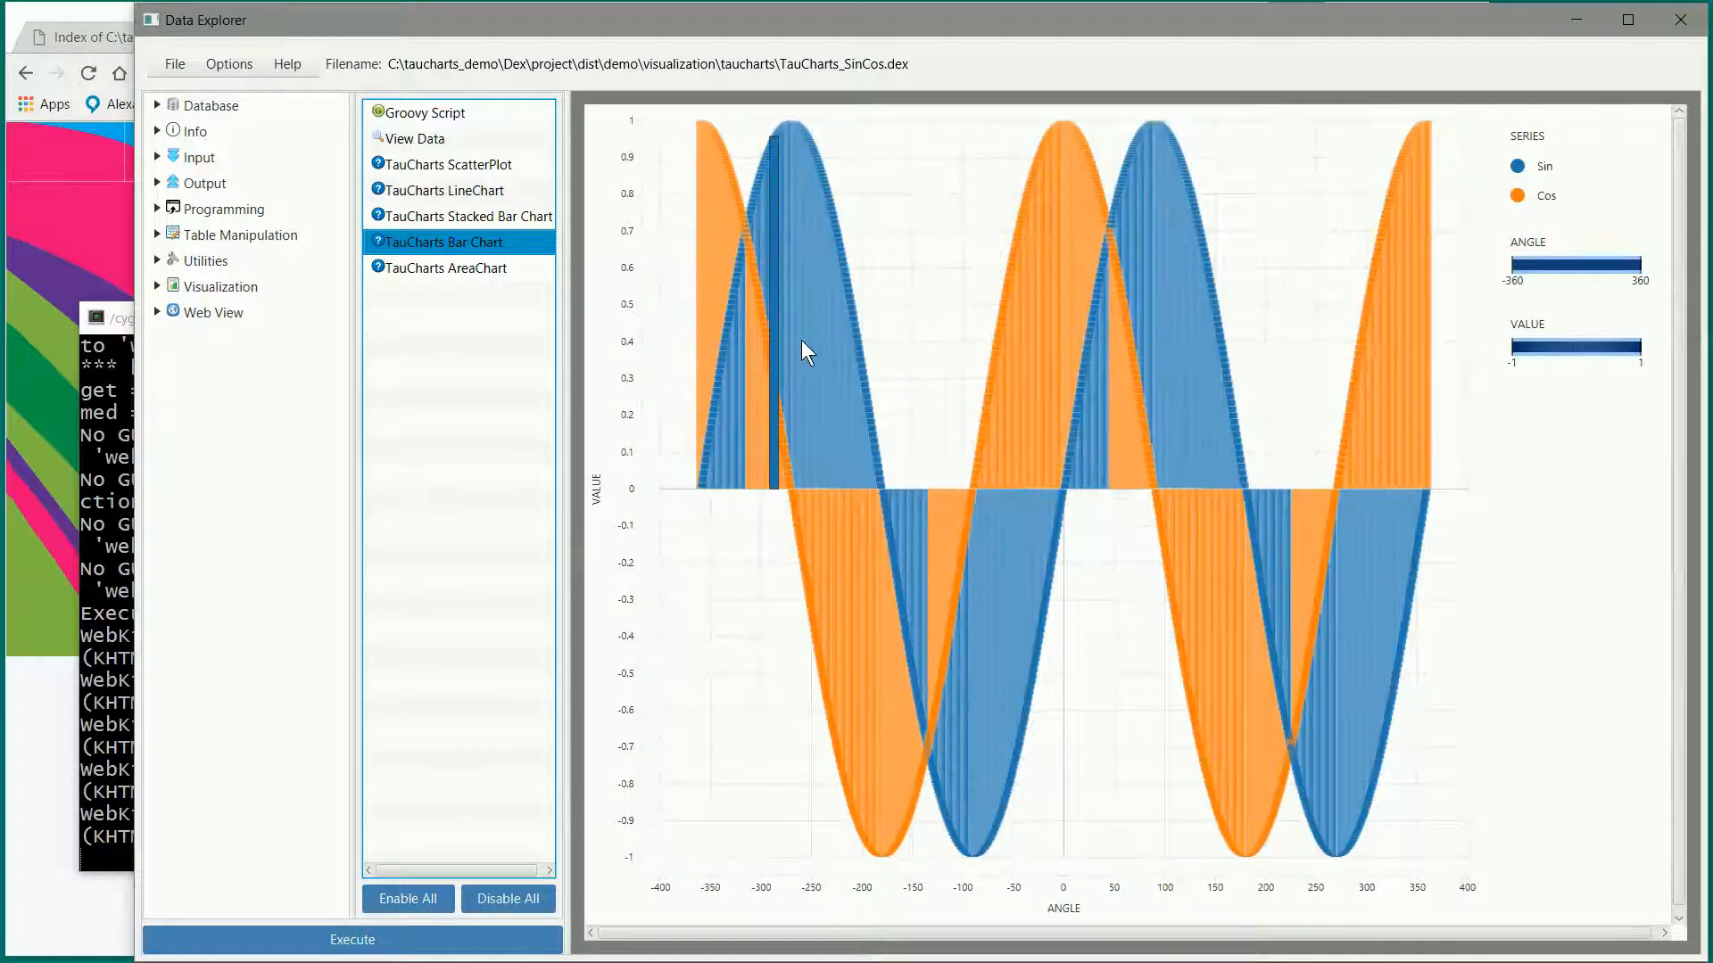
mouse_move(822, 346)
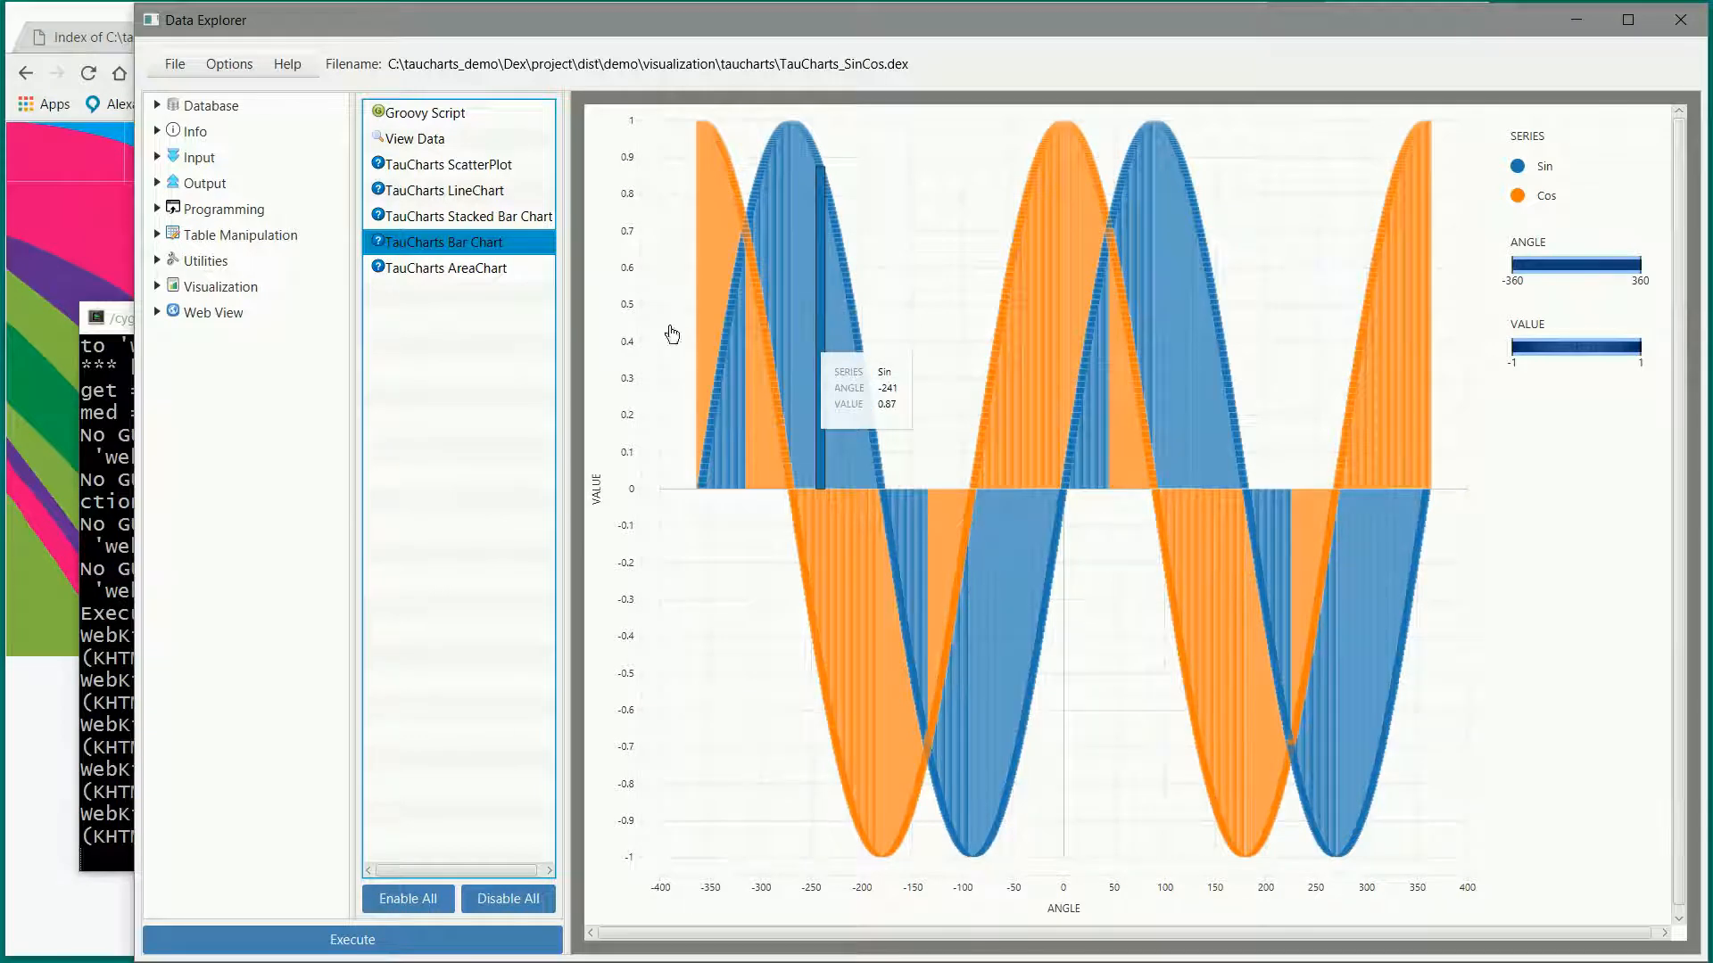
Step: Show the TauCharts AreaChart, and open the TauCharts_Iris.dex demo project
left_click(473, 268)
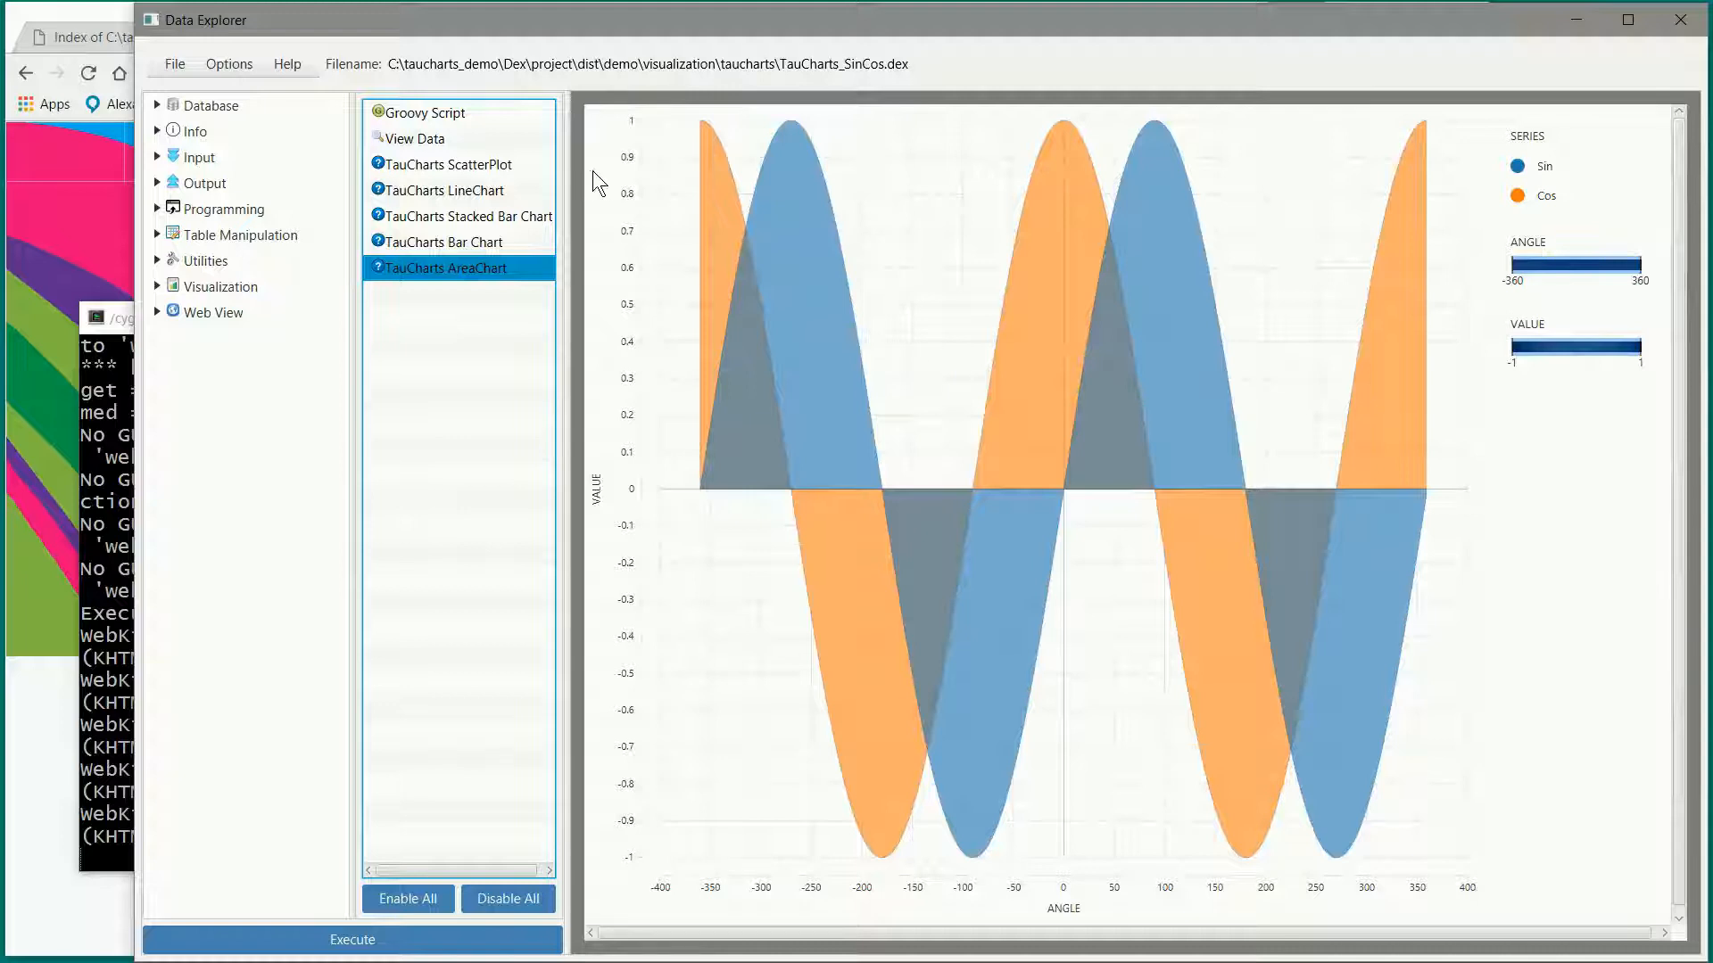
left_click(178, 63)
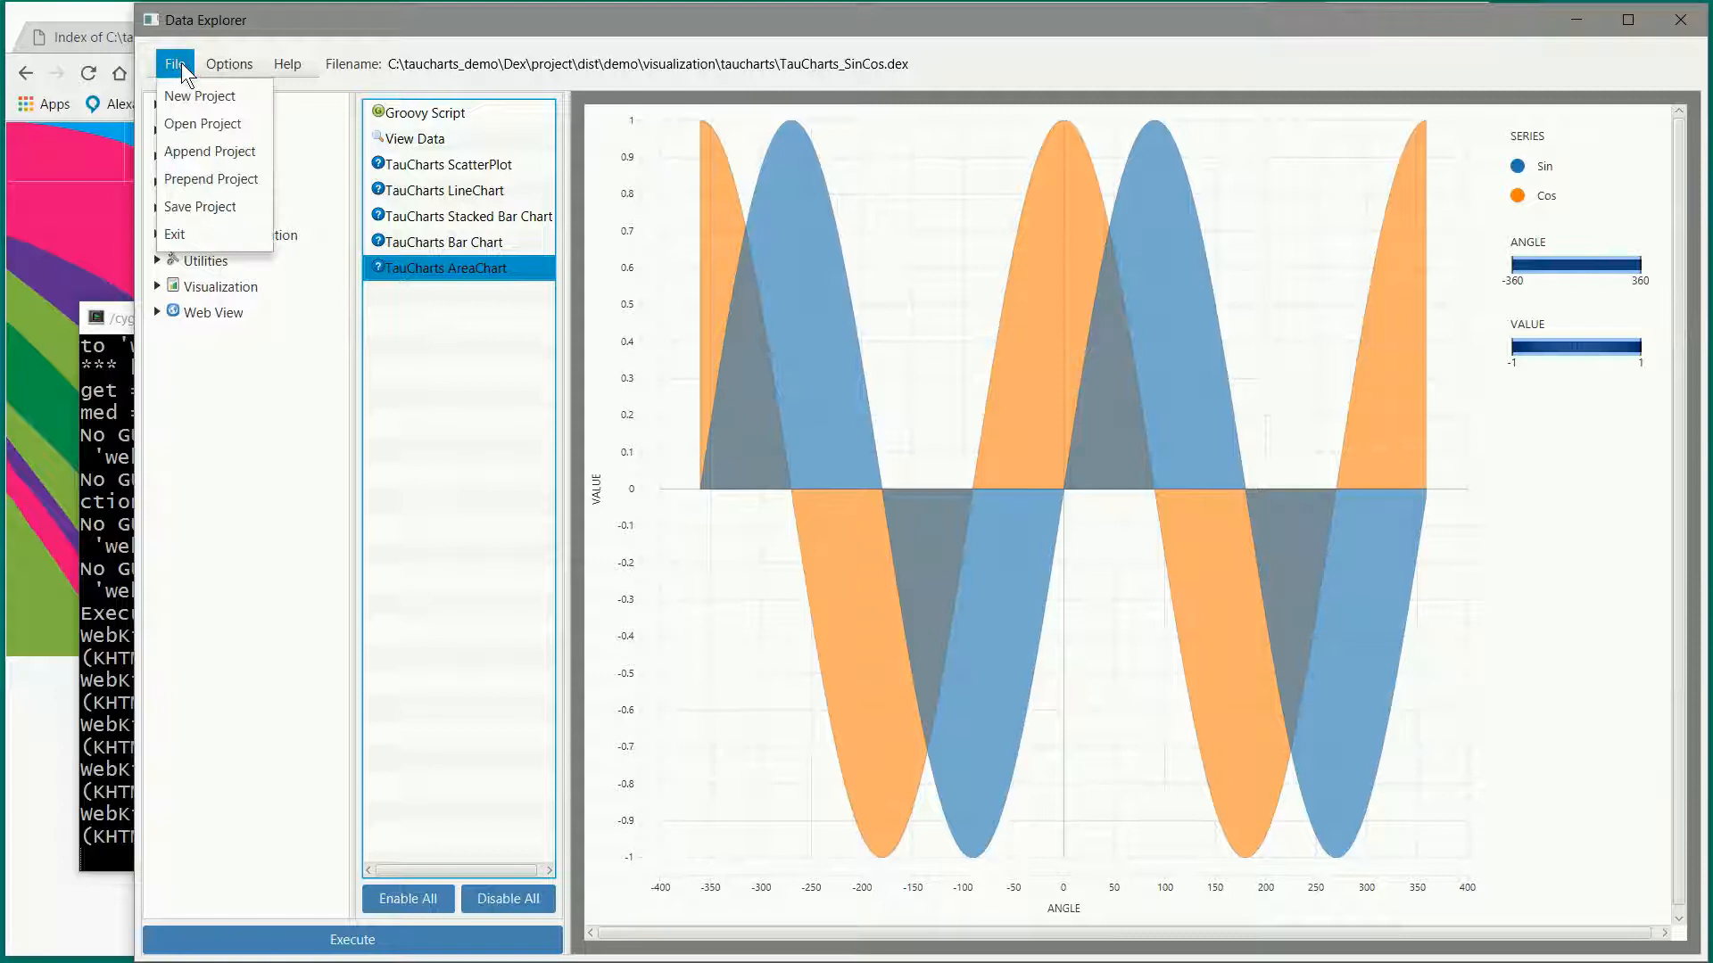
left_click(188, 123)
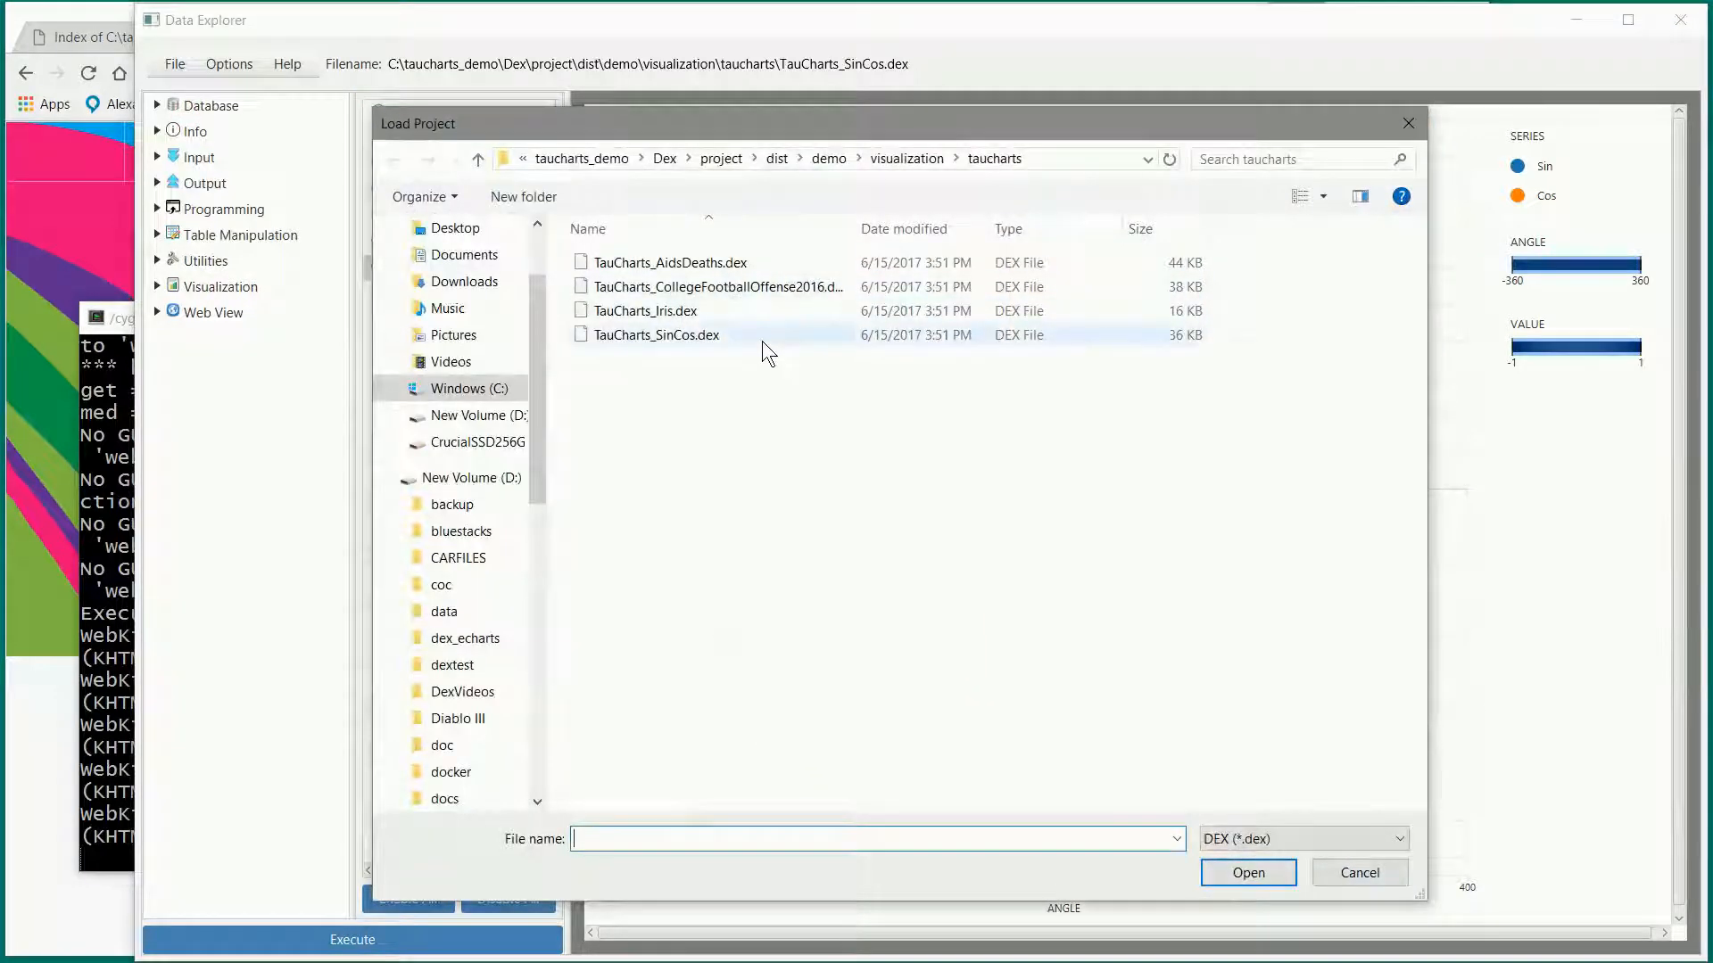
double_click(698, 309)
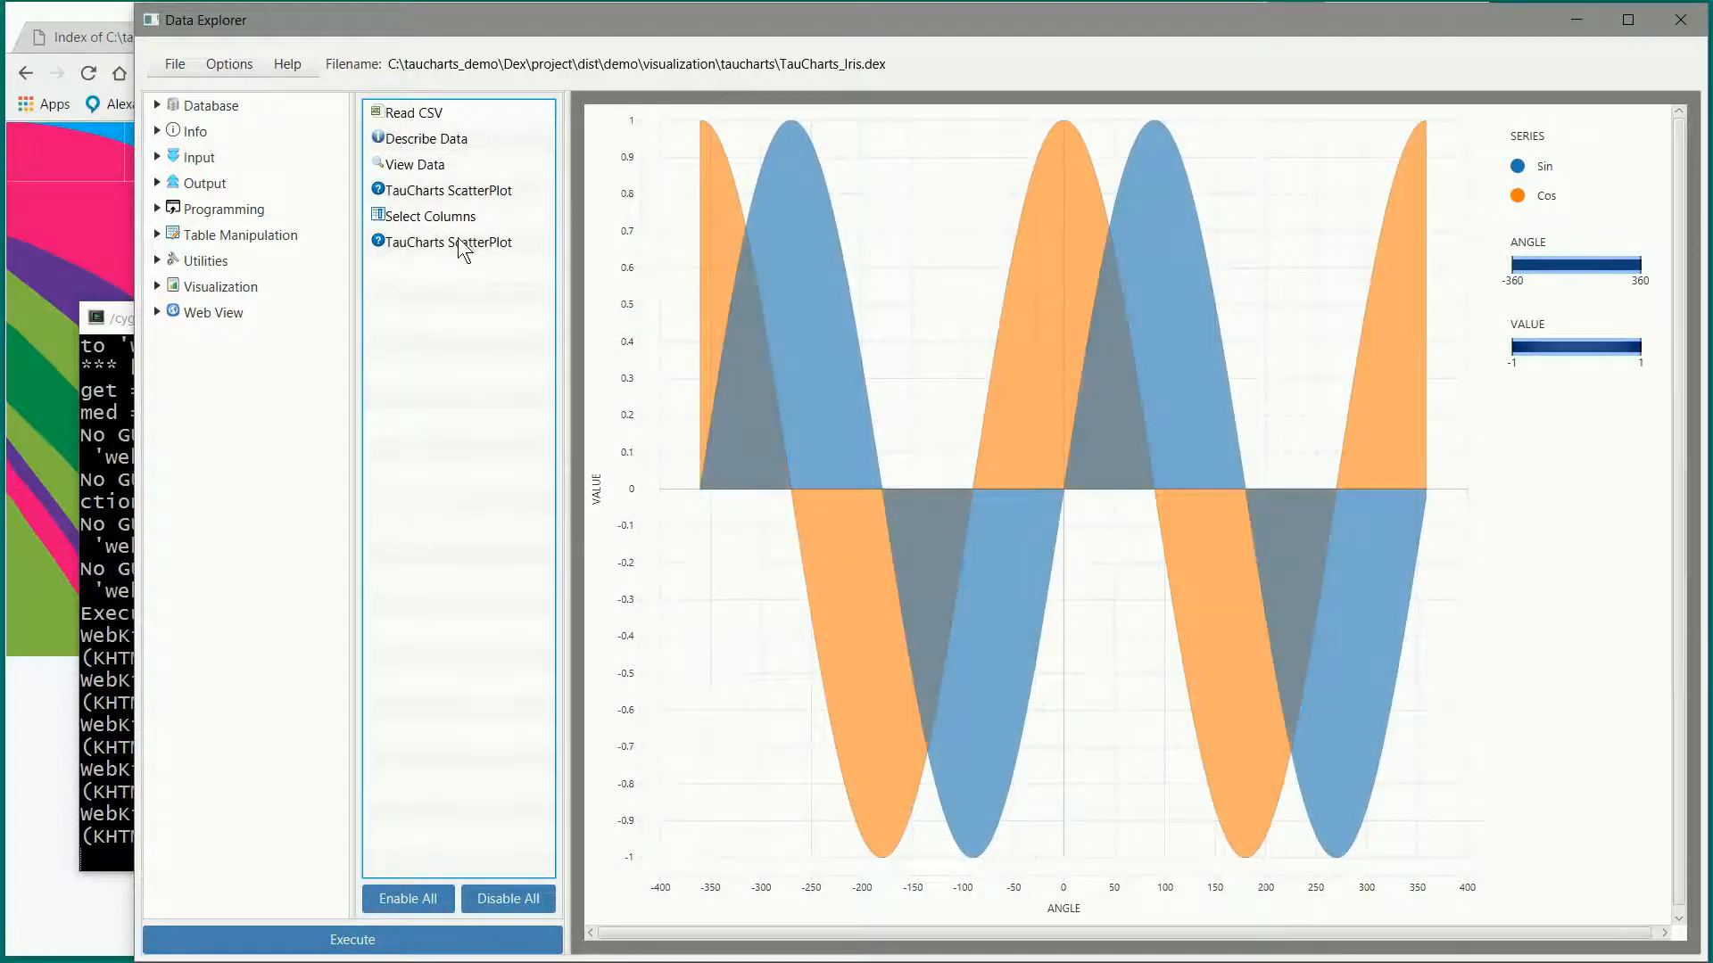
Step: Run the Iris project with its first TauCharts ScatterPlot on display and dismiss the job report
left_click(468, 190)
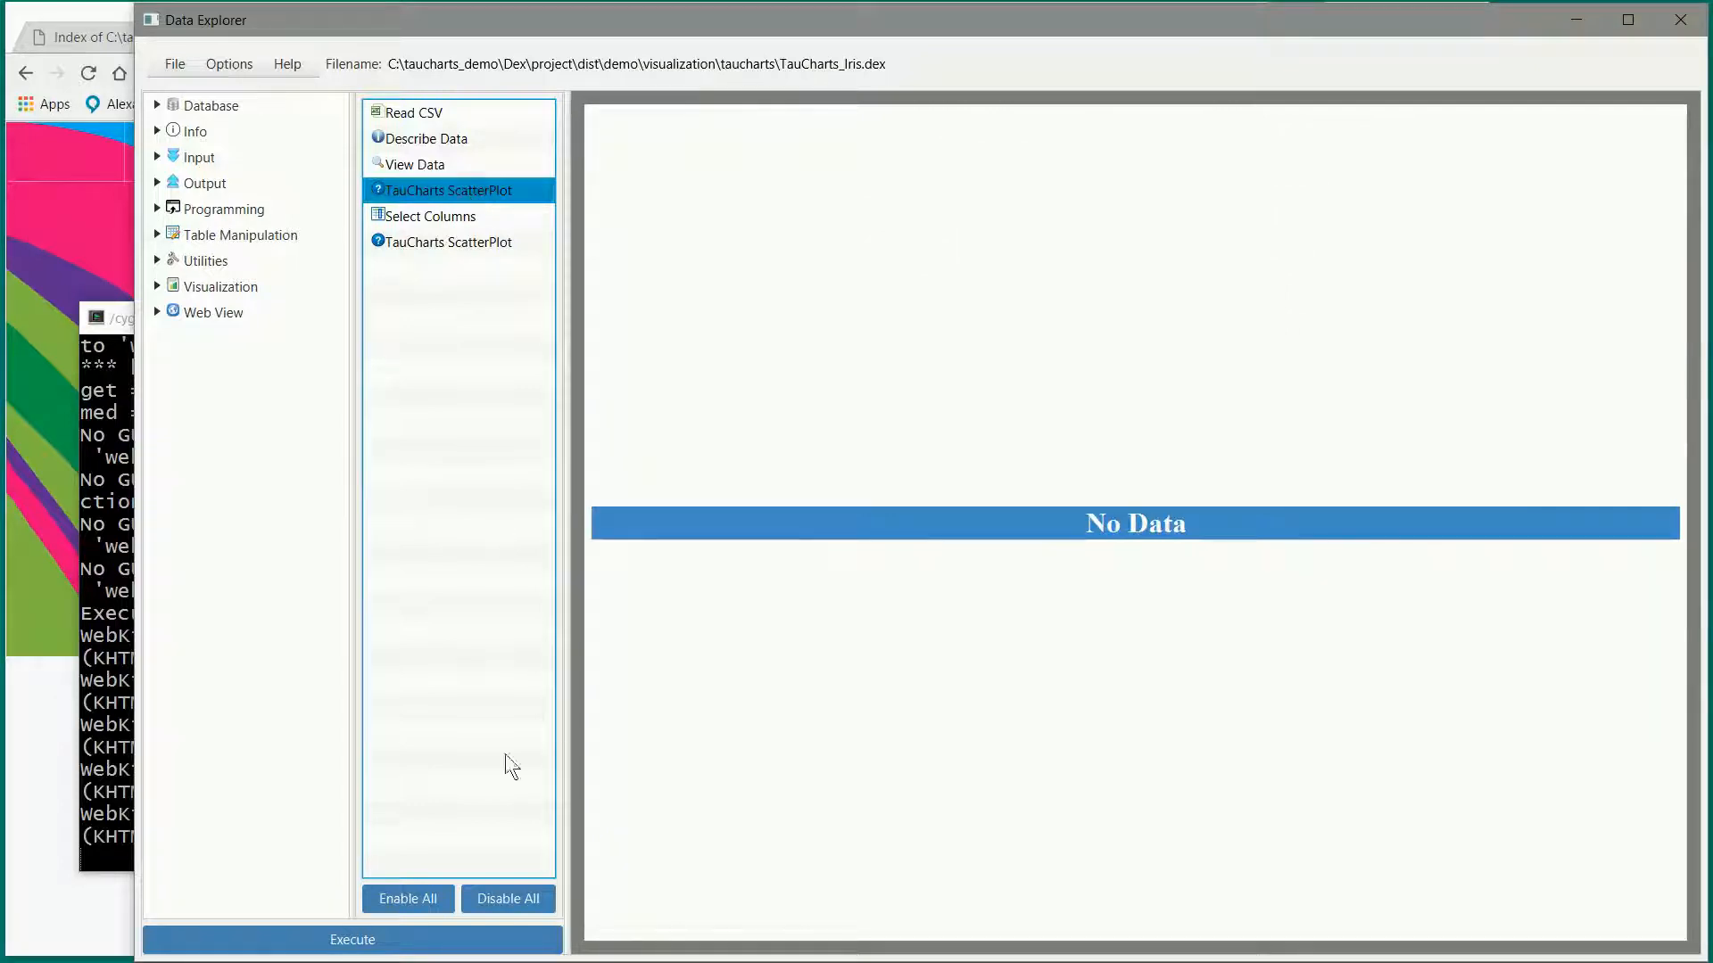
left_click(438, 934)
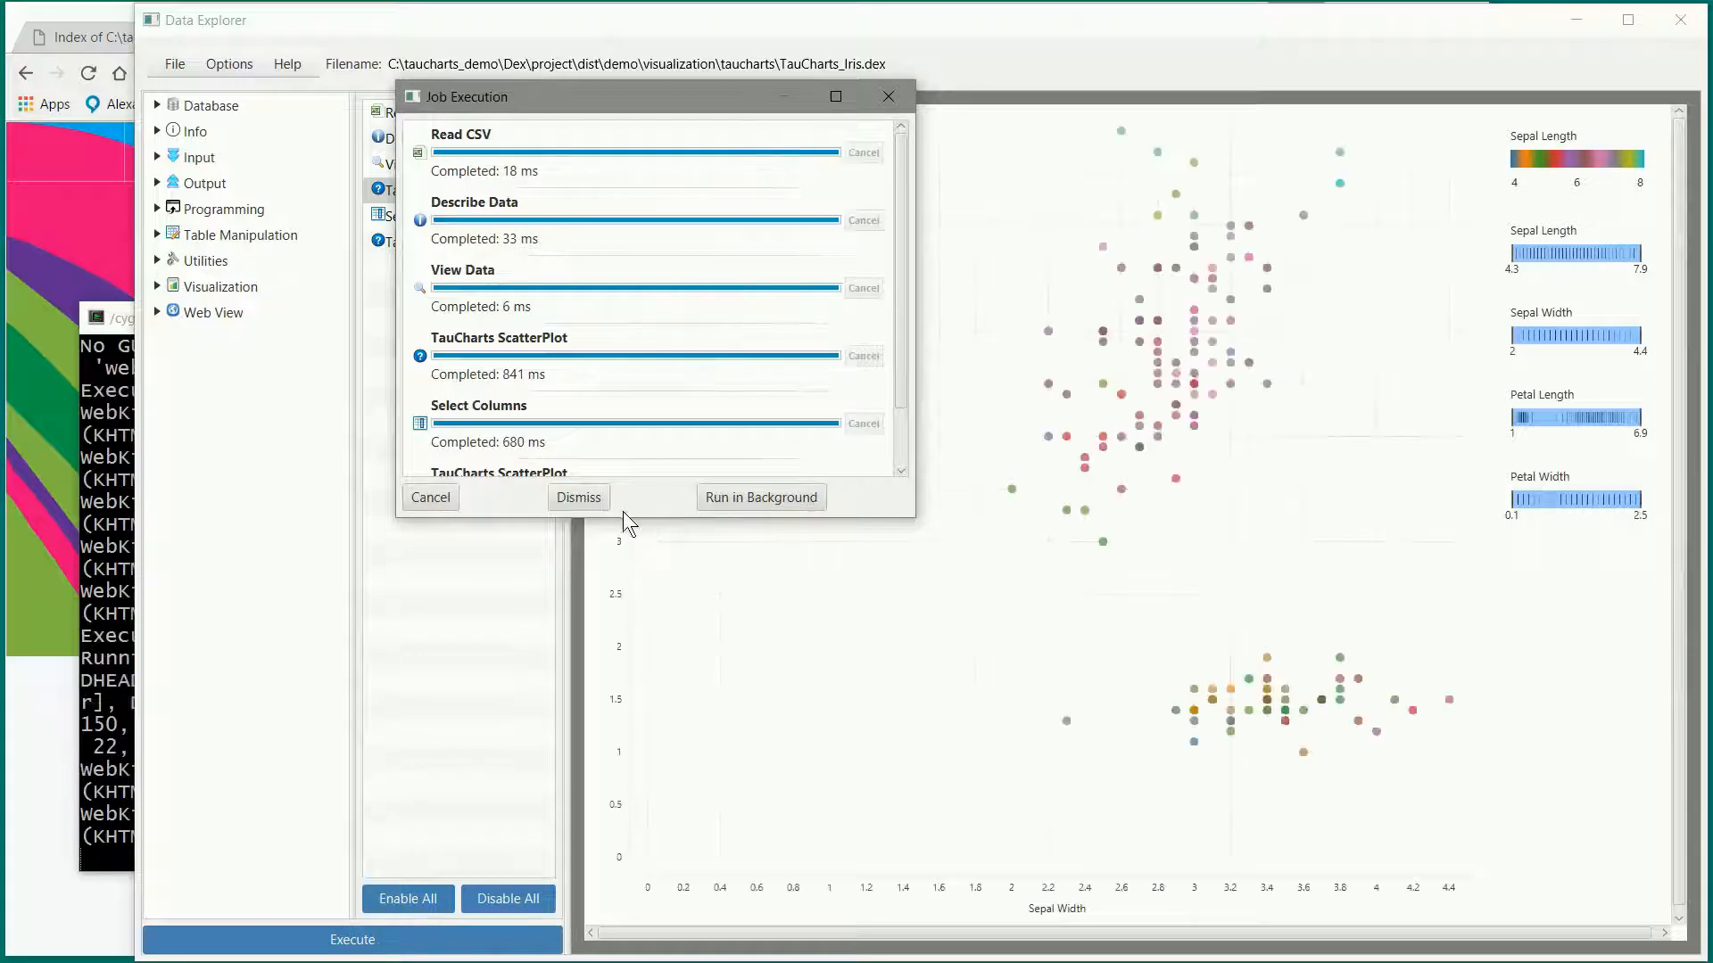
left_click(592, 498)
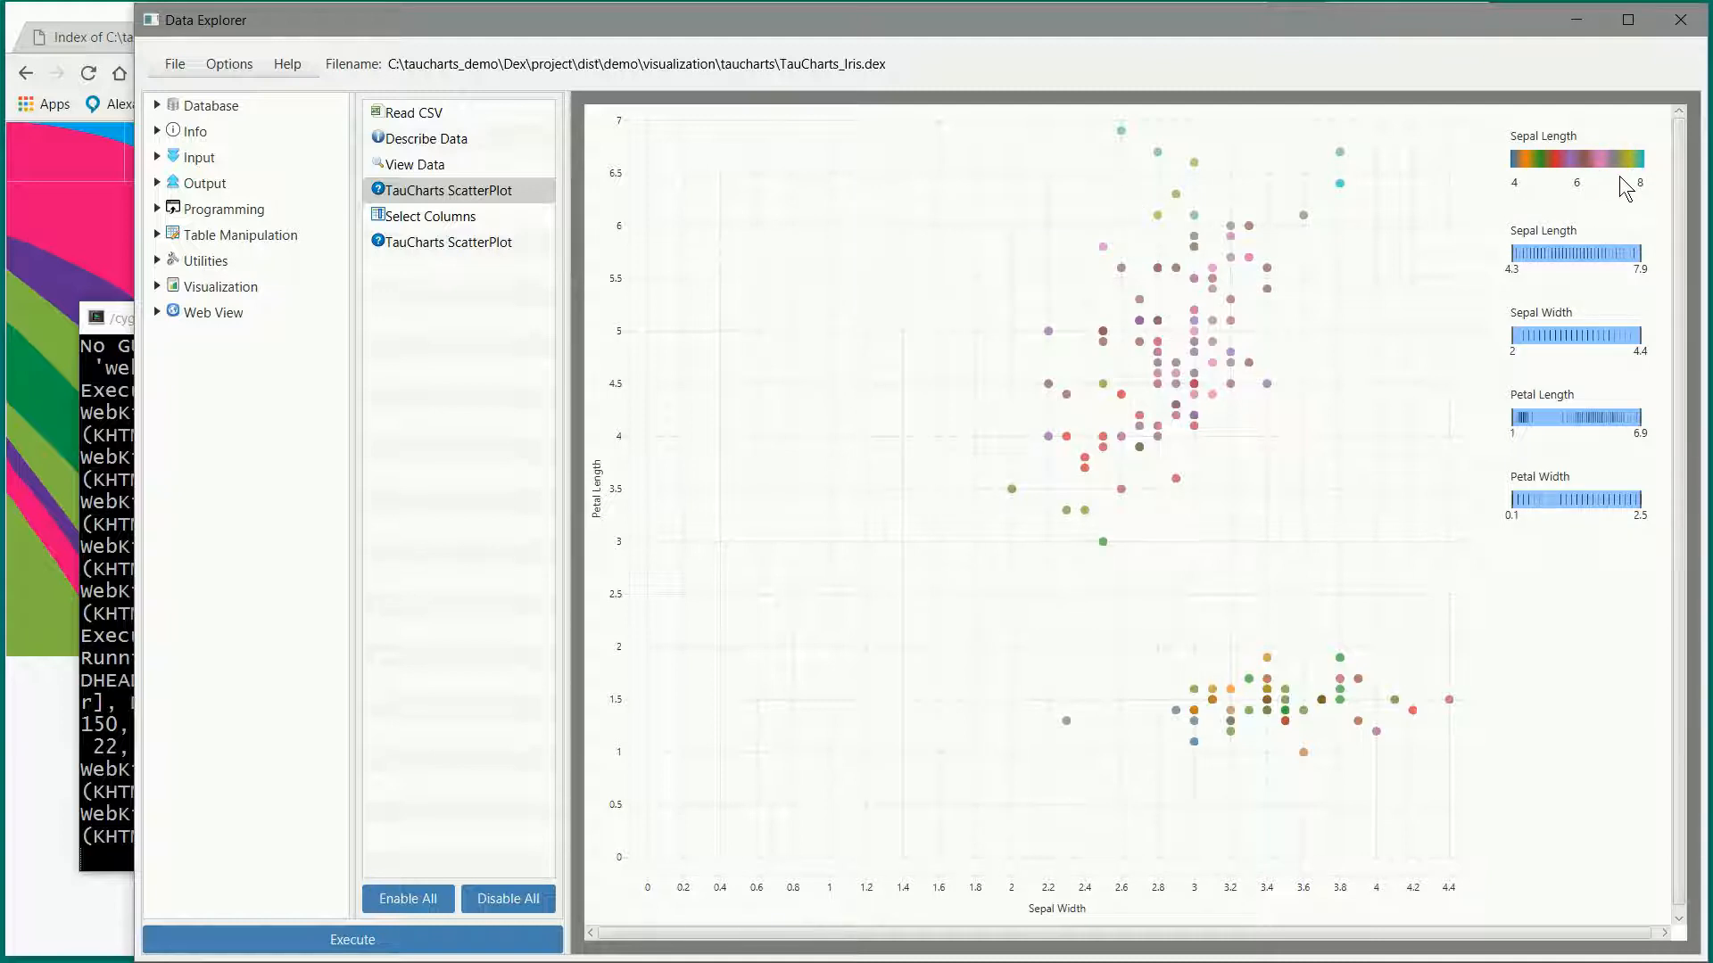
Step: Open the configuration of the first TauCharts ScatterPlot with its TauChart Settings expanded and placed clear of most of the chart
right_click(447, 193)
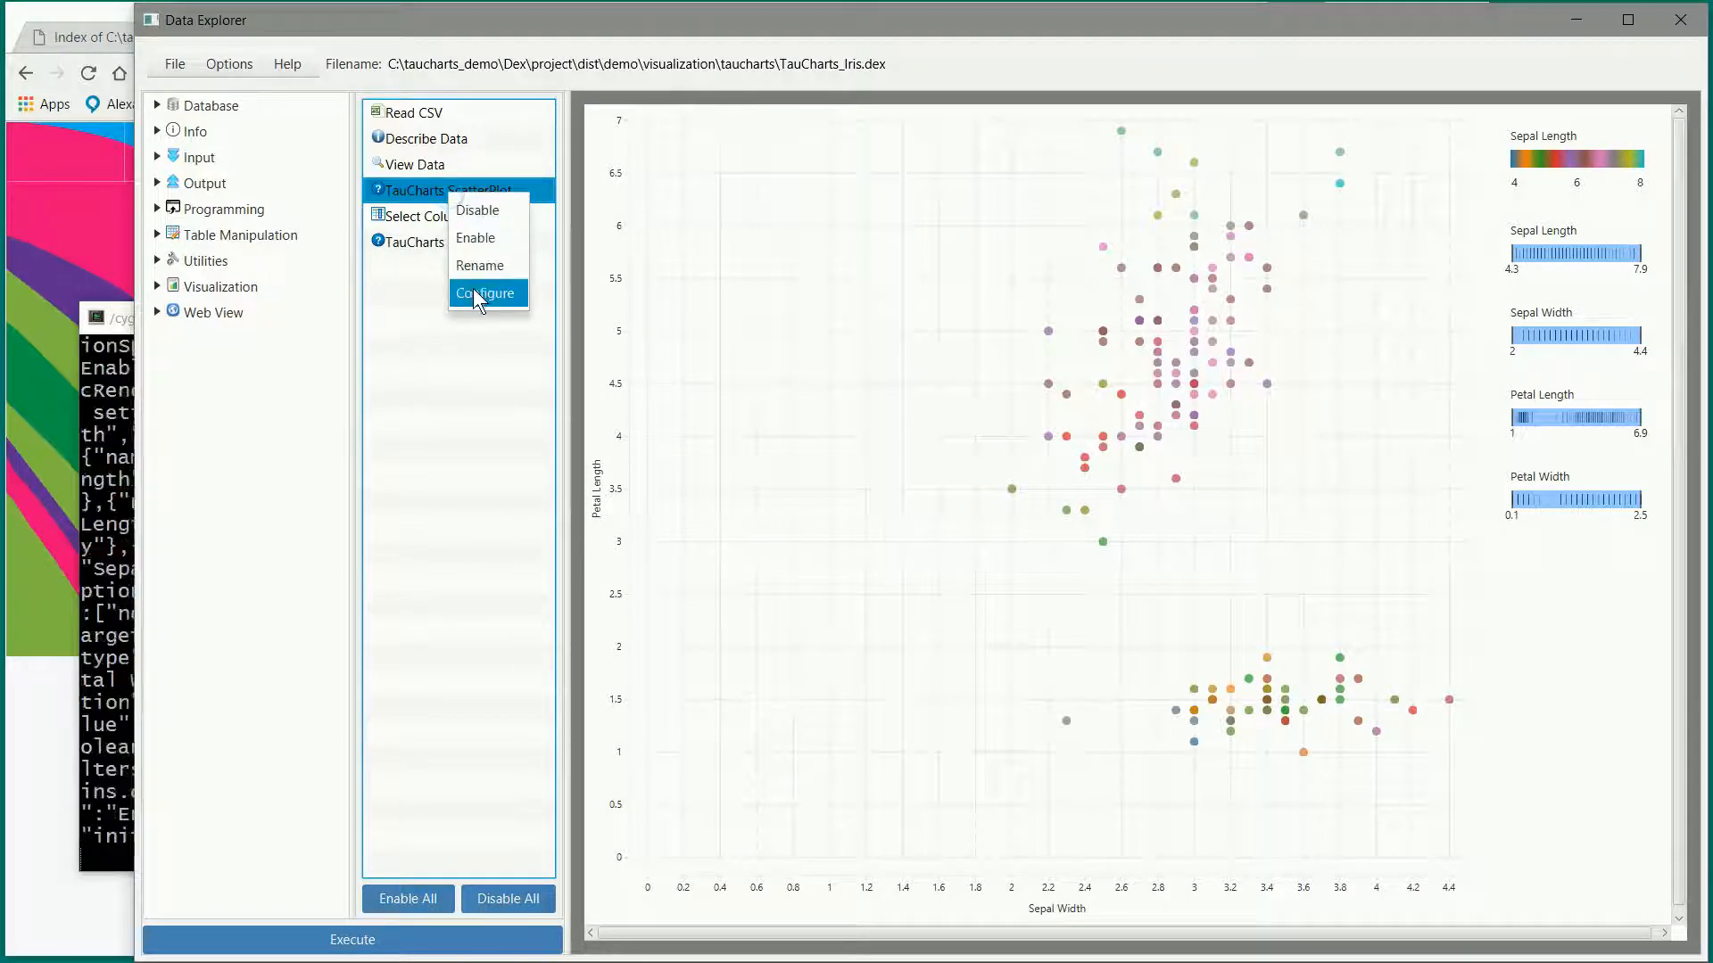
left_click(473, 289)
left_click_drag(813, 16, 490, 185)
left_click(204, 239)
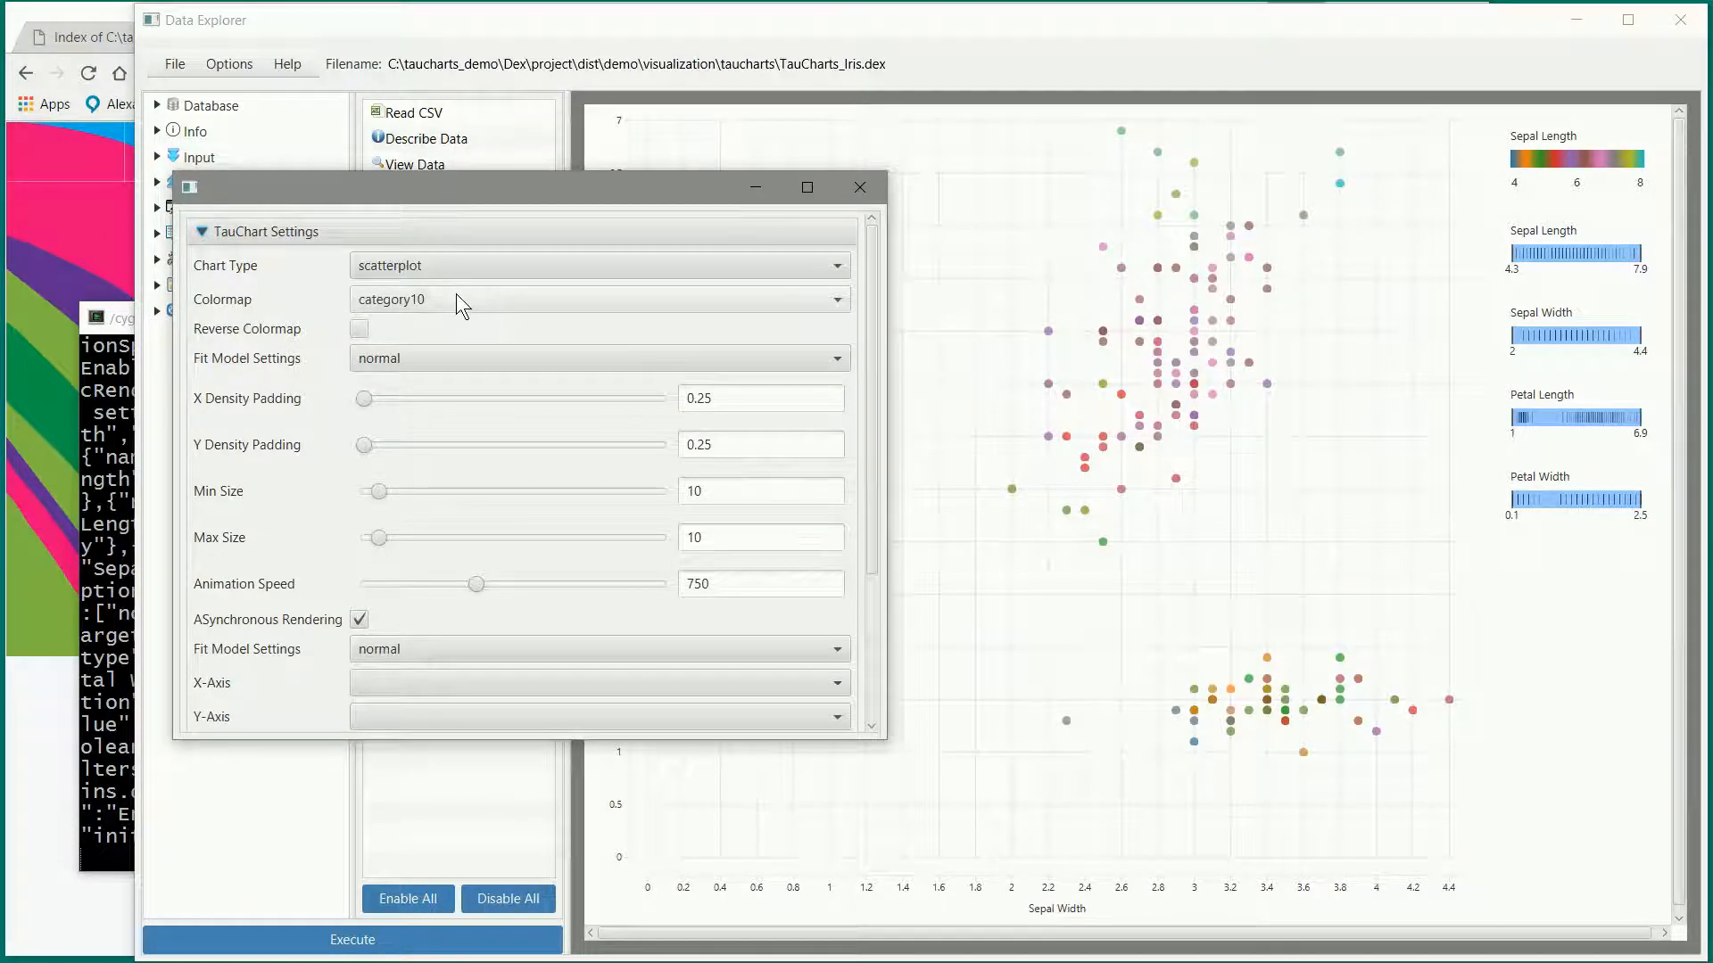
Step: Try the crayola120 and PuBuGn_9 colormaps on the Iris scatter plot
left_click(457, 292)
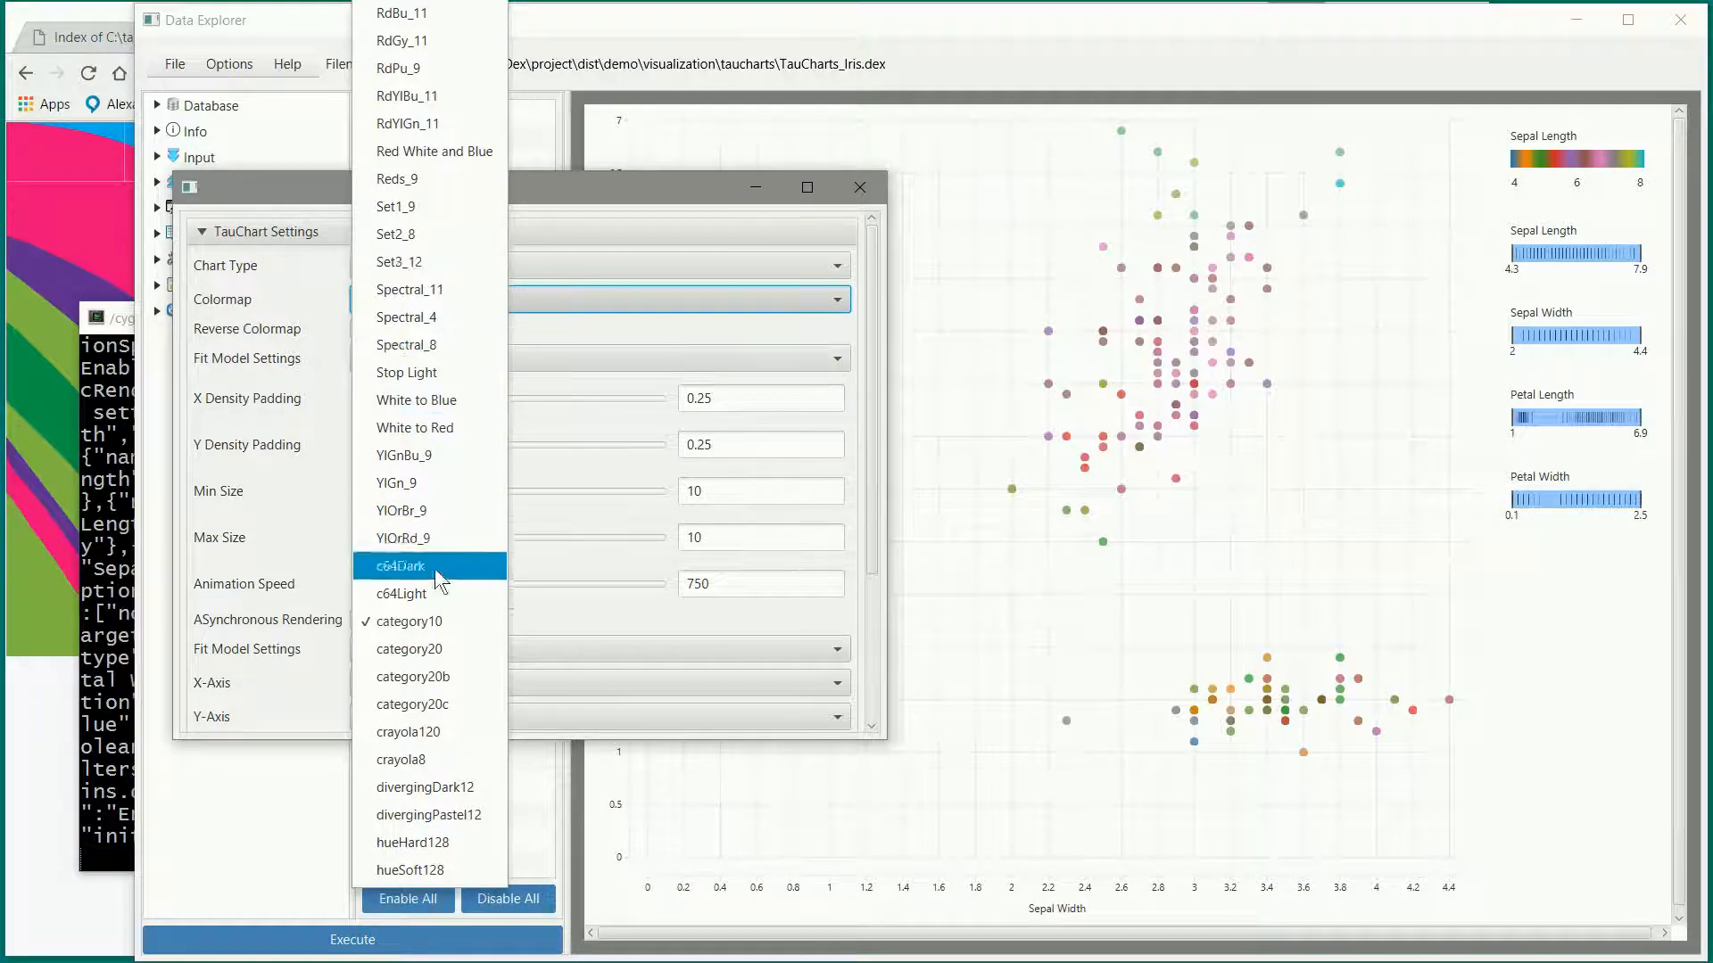
left_click(422, 733)
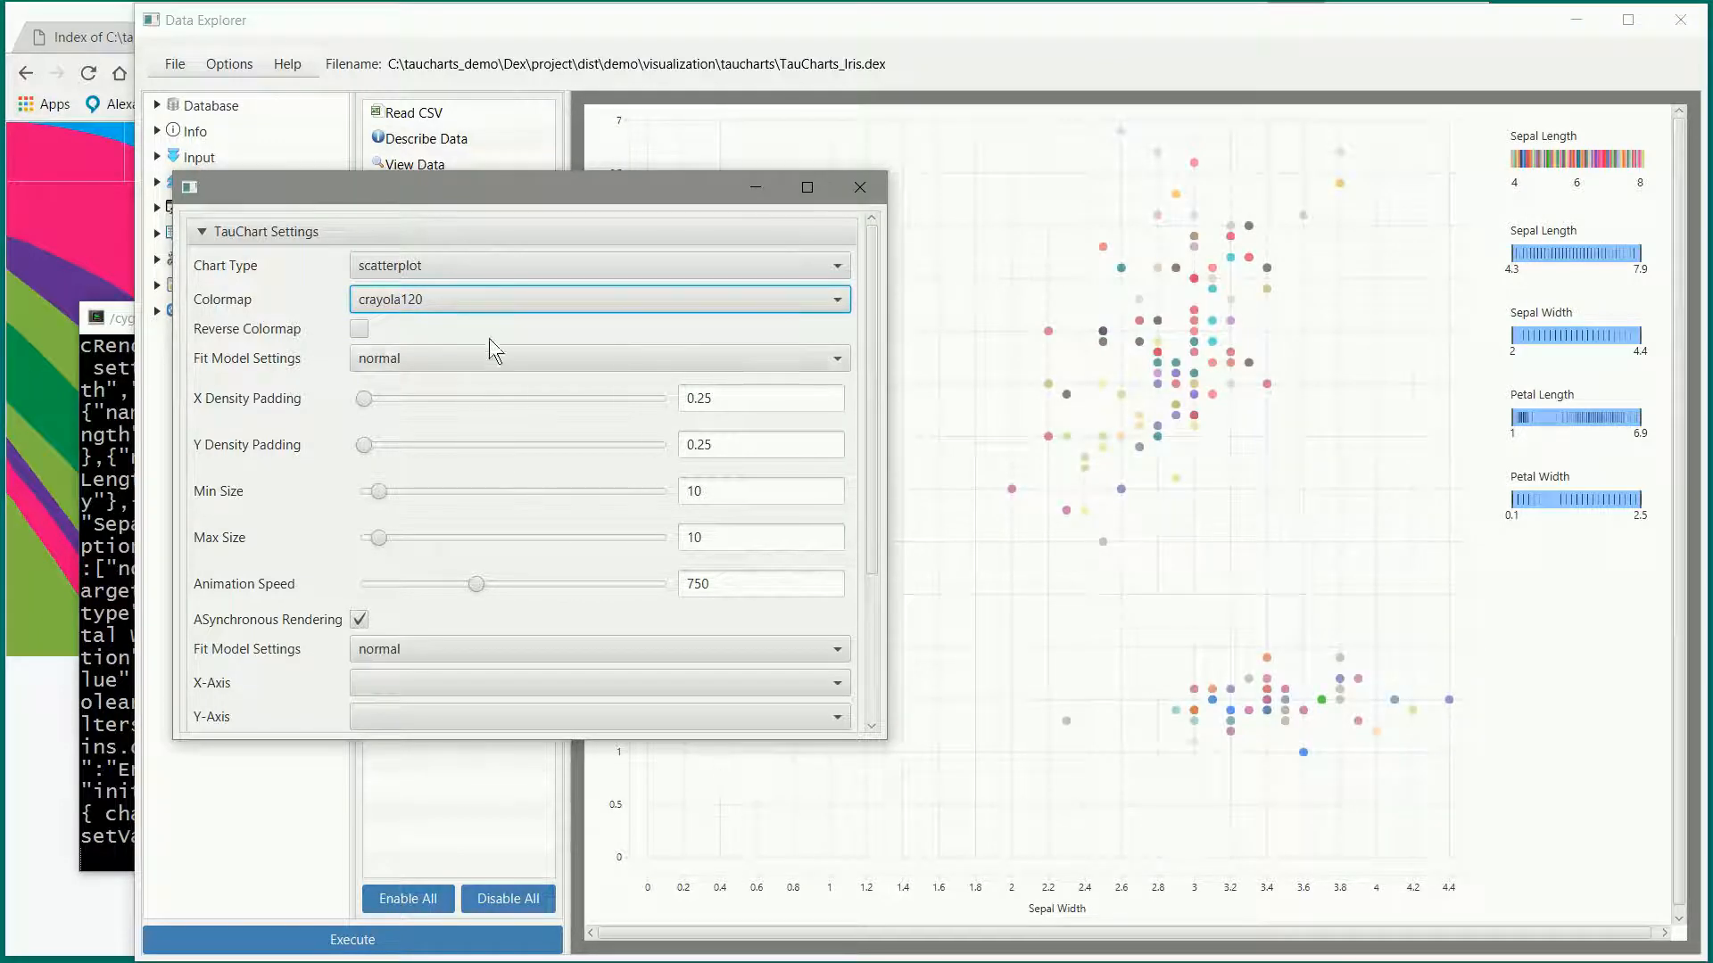
left_click(491, 302)
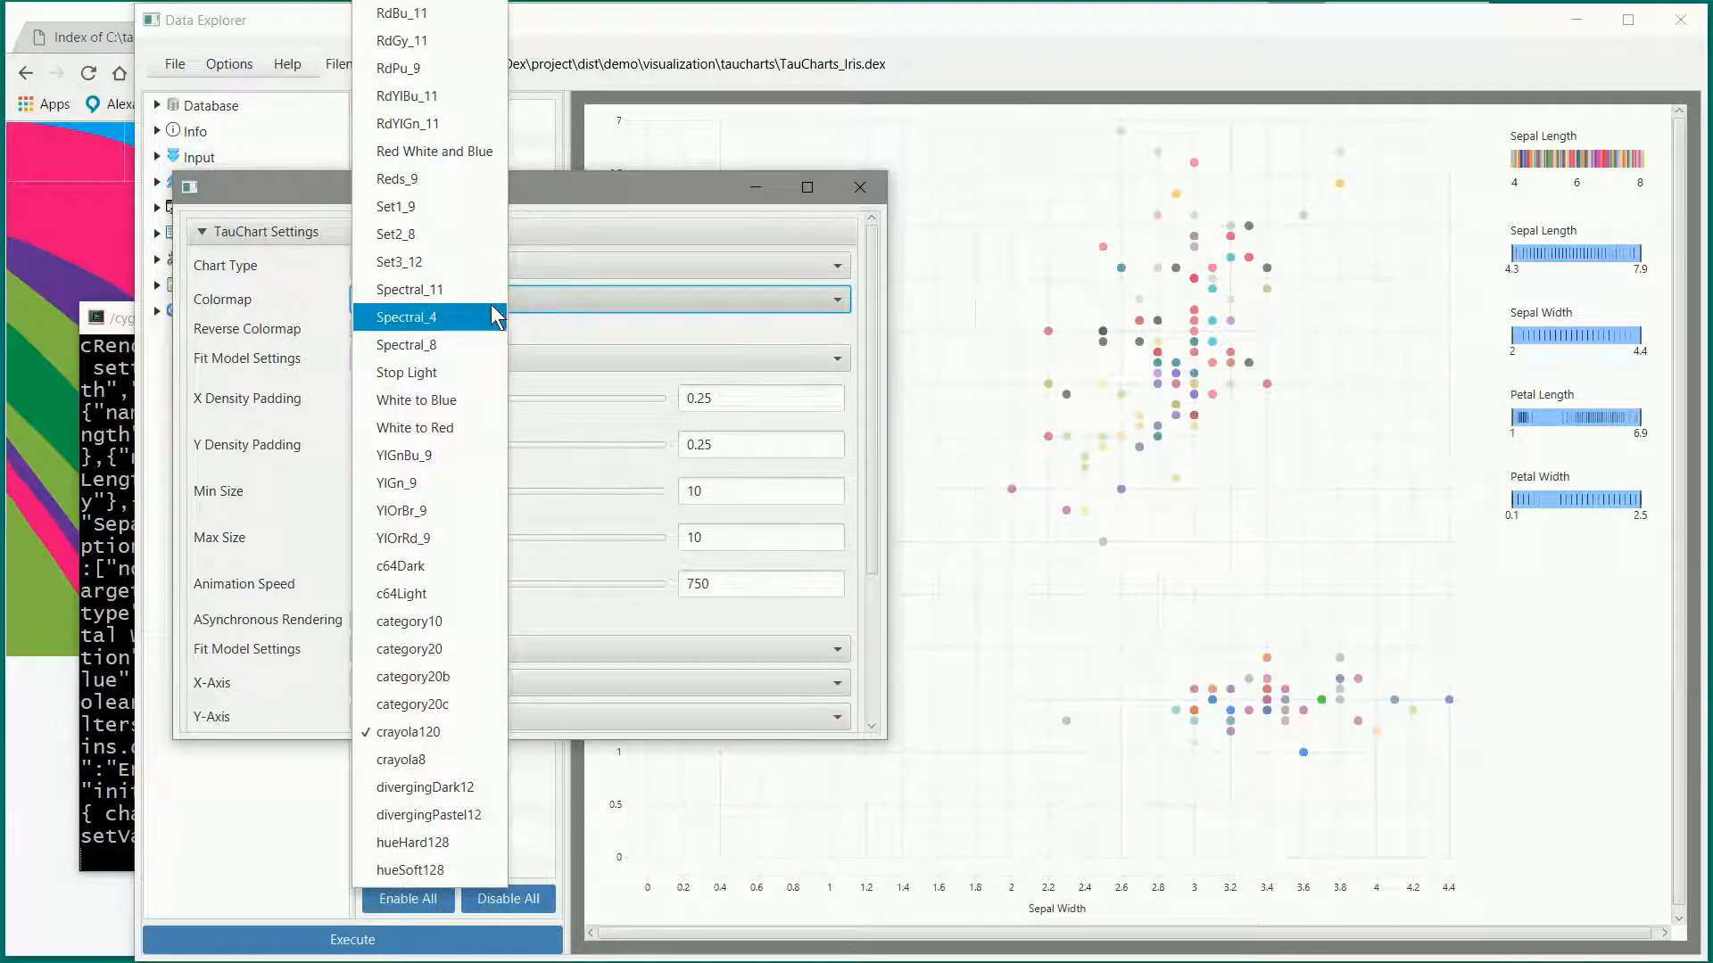
left_click(500, 34)
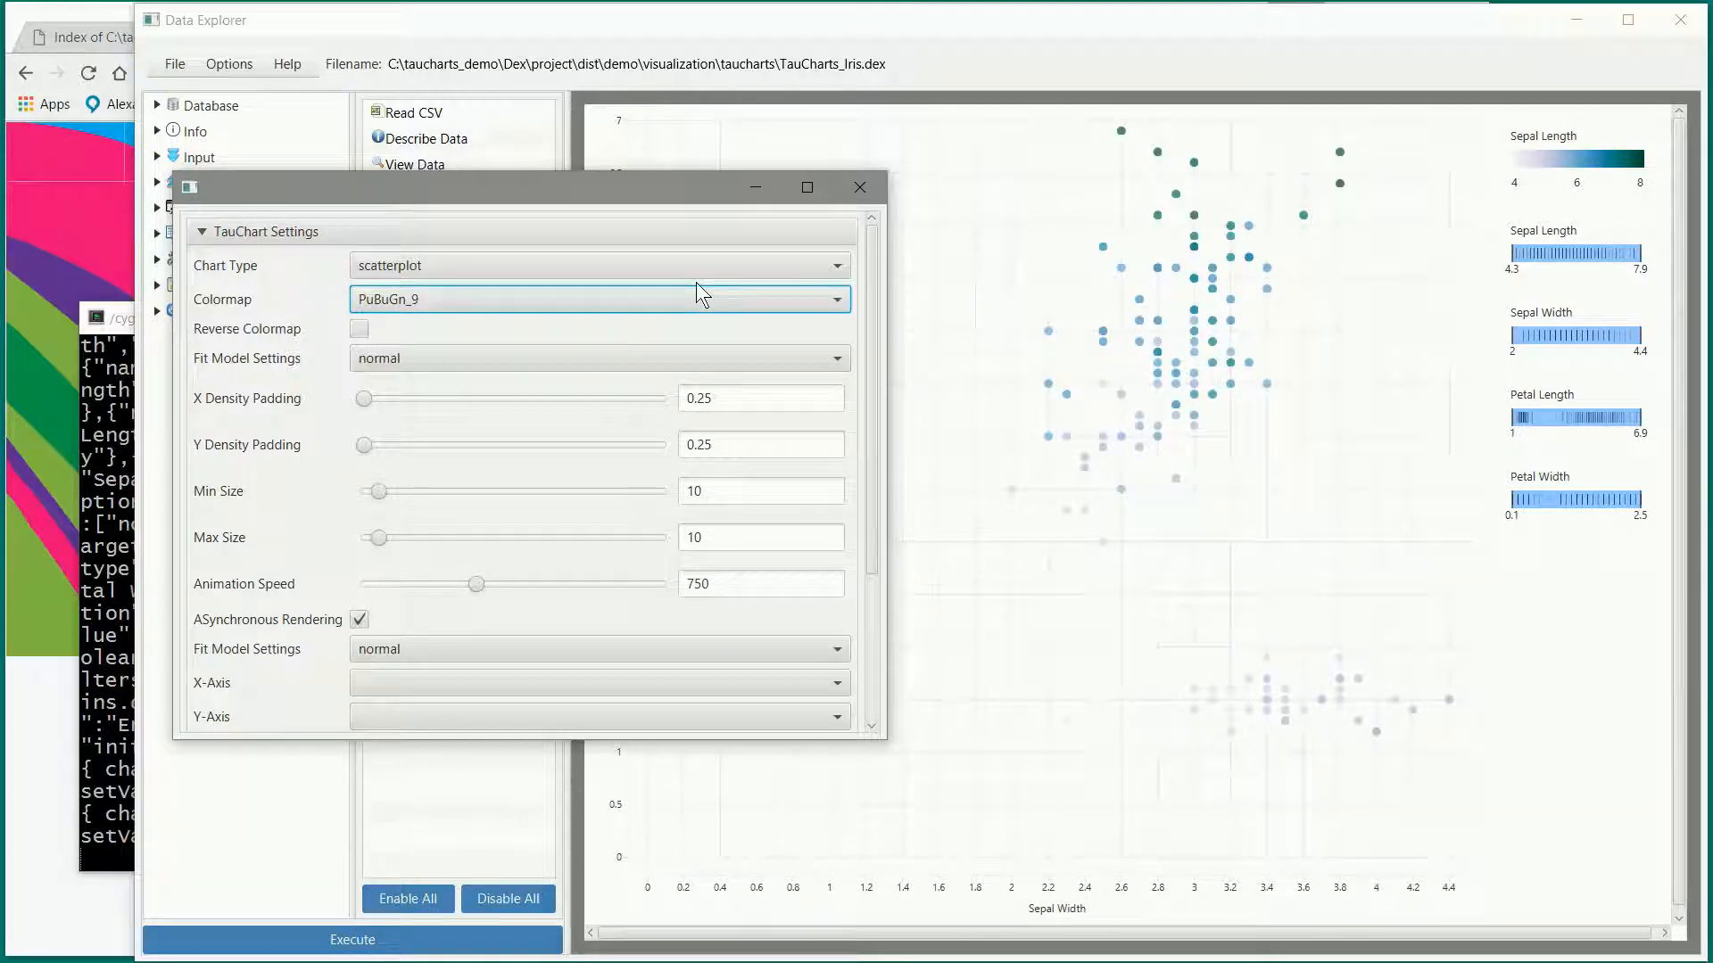
Step: Move the settings window further off the chart and try the Red White and Blue and White to Blue colormaps
left_click_drag(705, 180, 594, 195)
left_click(446, 312)
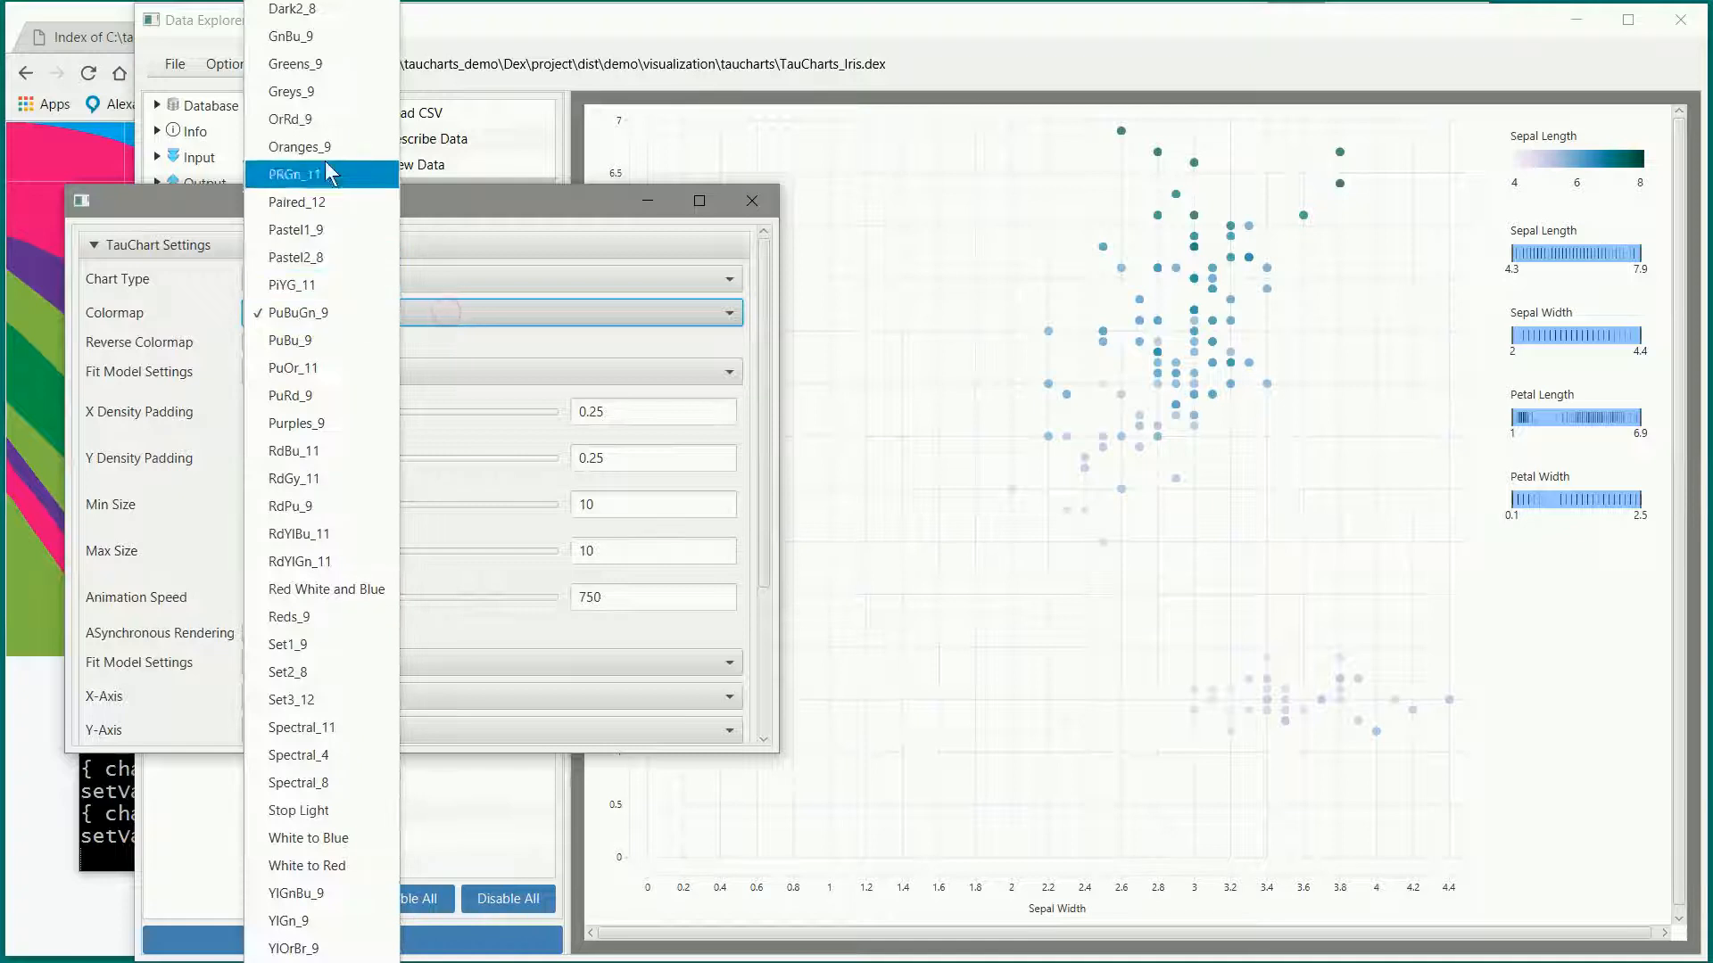
left_click(326, 592)
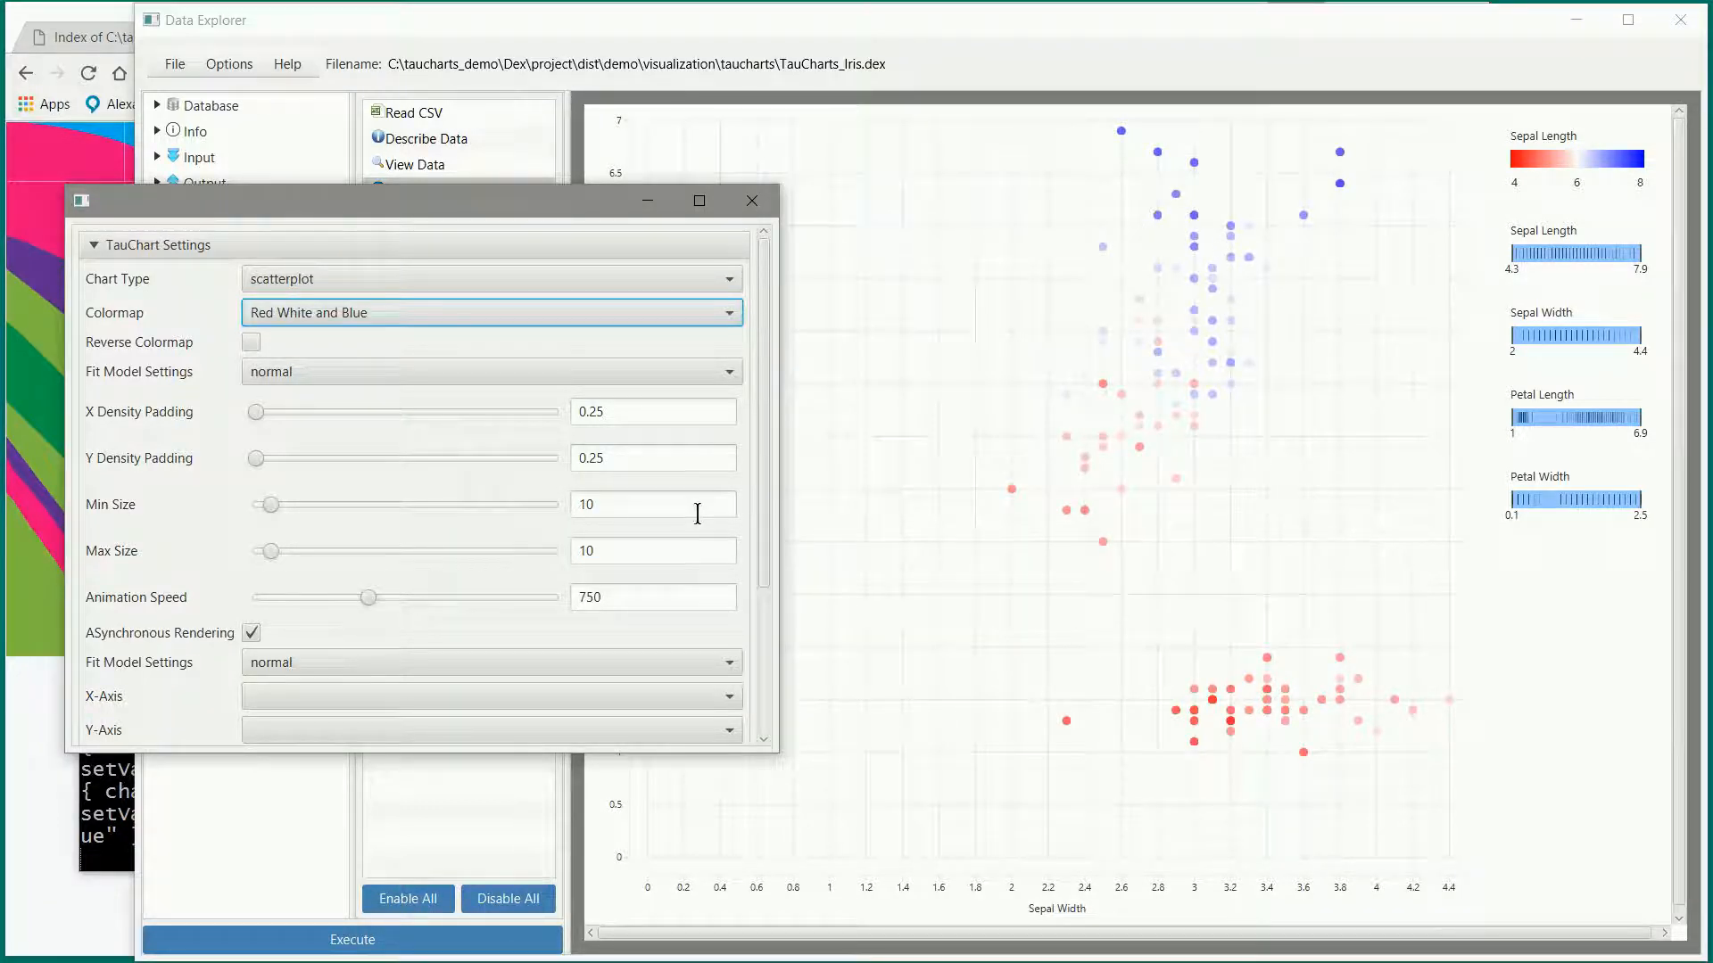
left_click(393, 315)
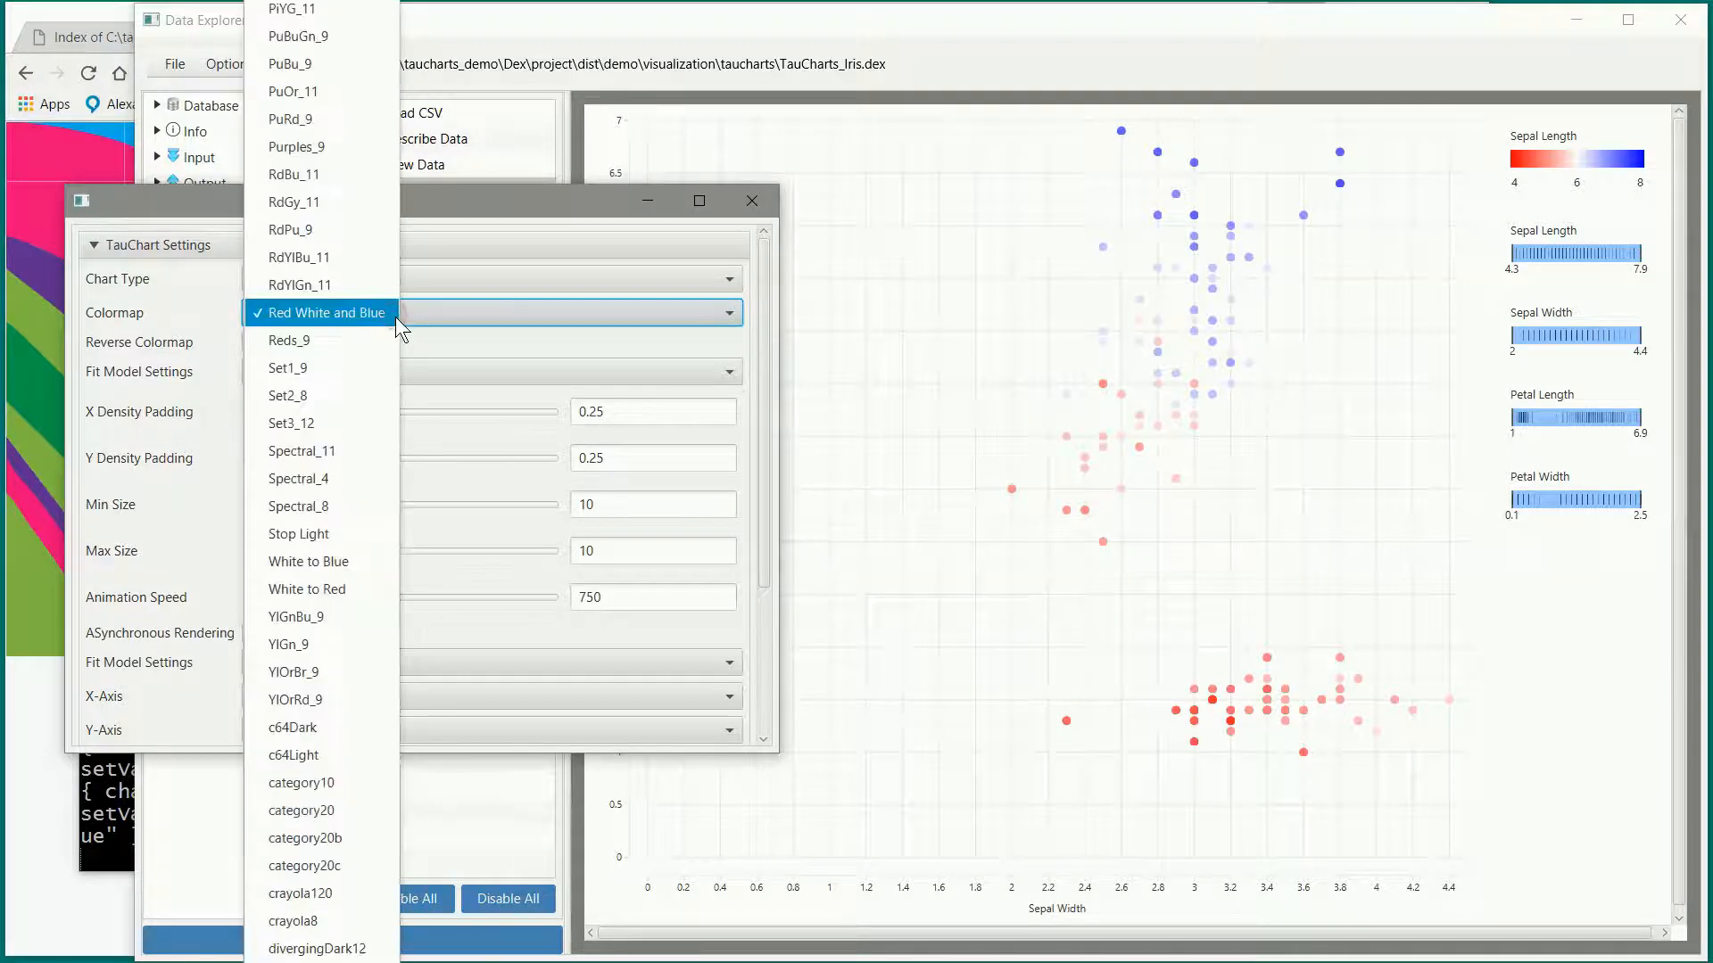
left_click(326, 560)
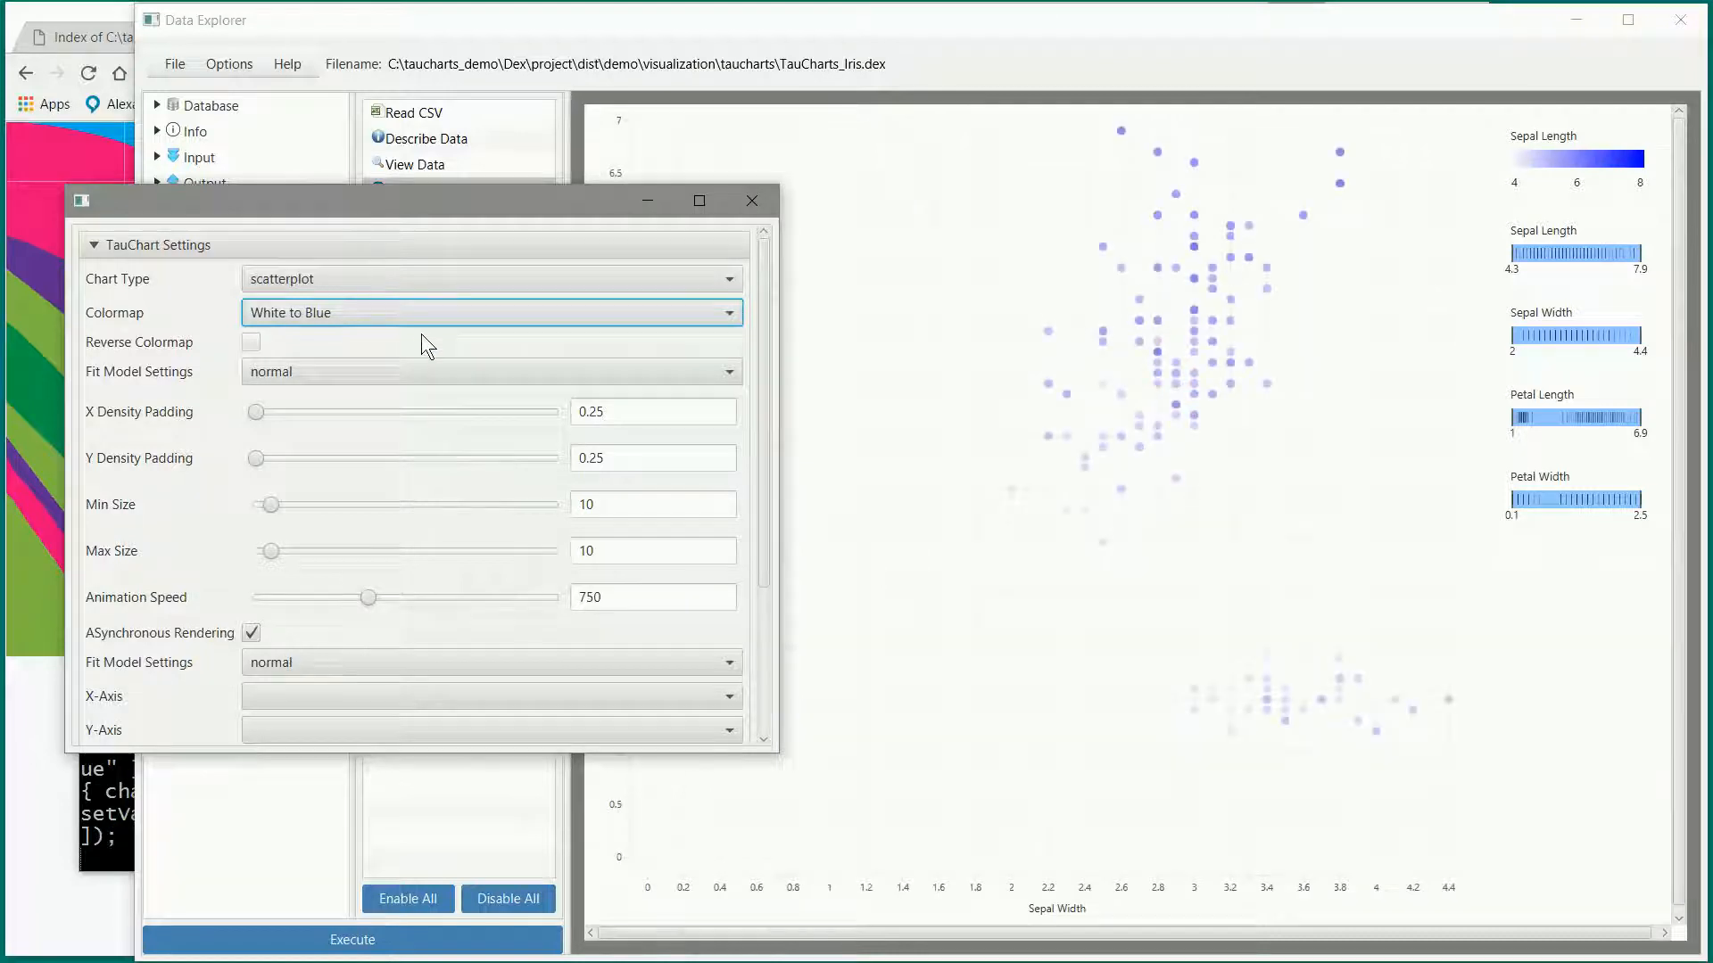
Step: Try the PRGn_11 colormap on the Iris scatter plot
left_click(433, 312)
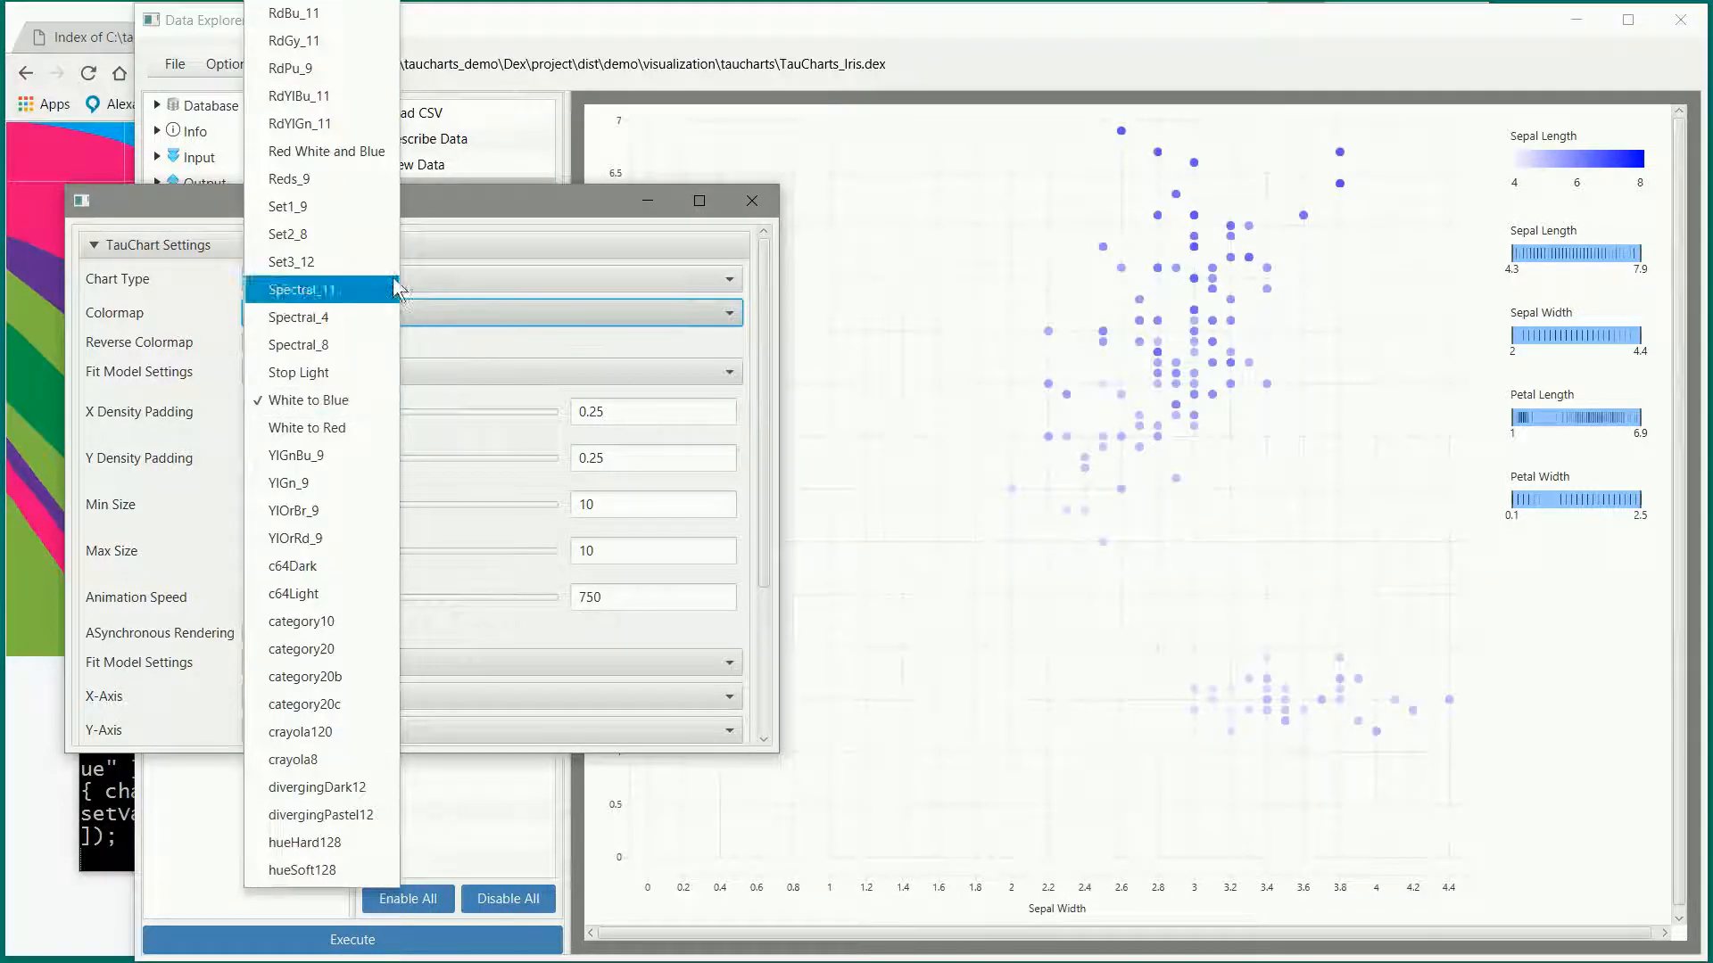
scroll(385, 18, "up", 3)
left_click(386, 18)
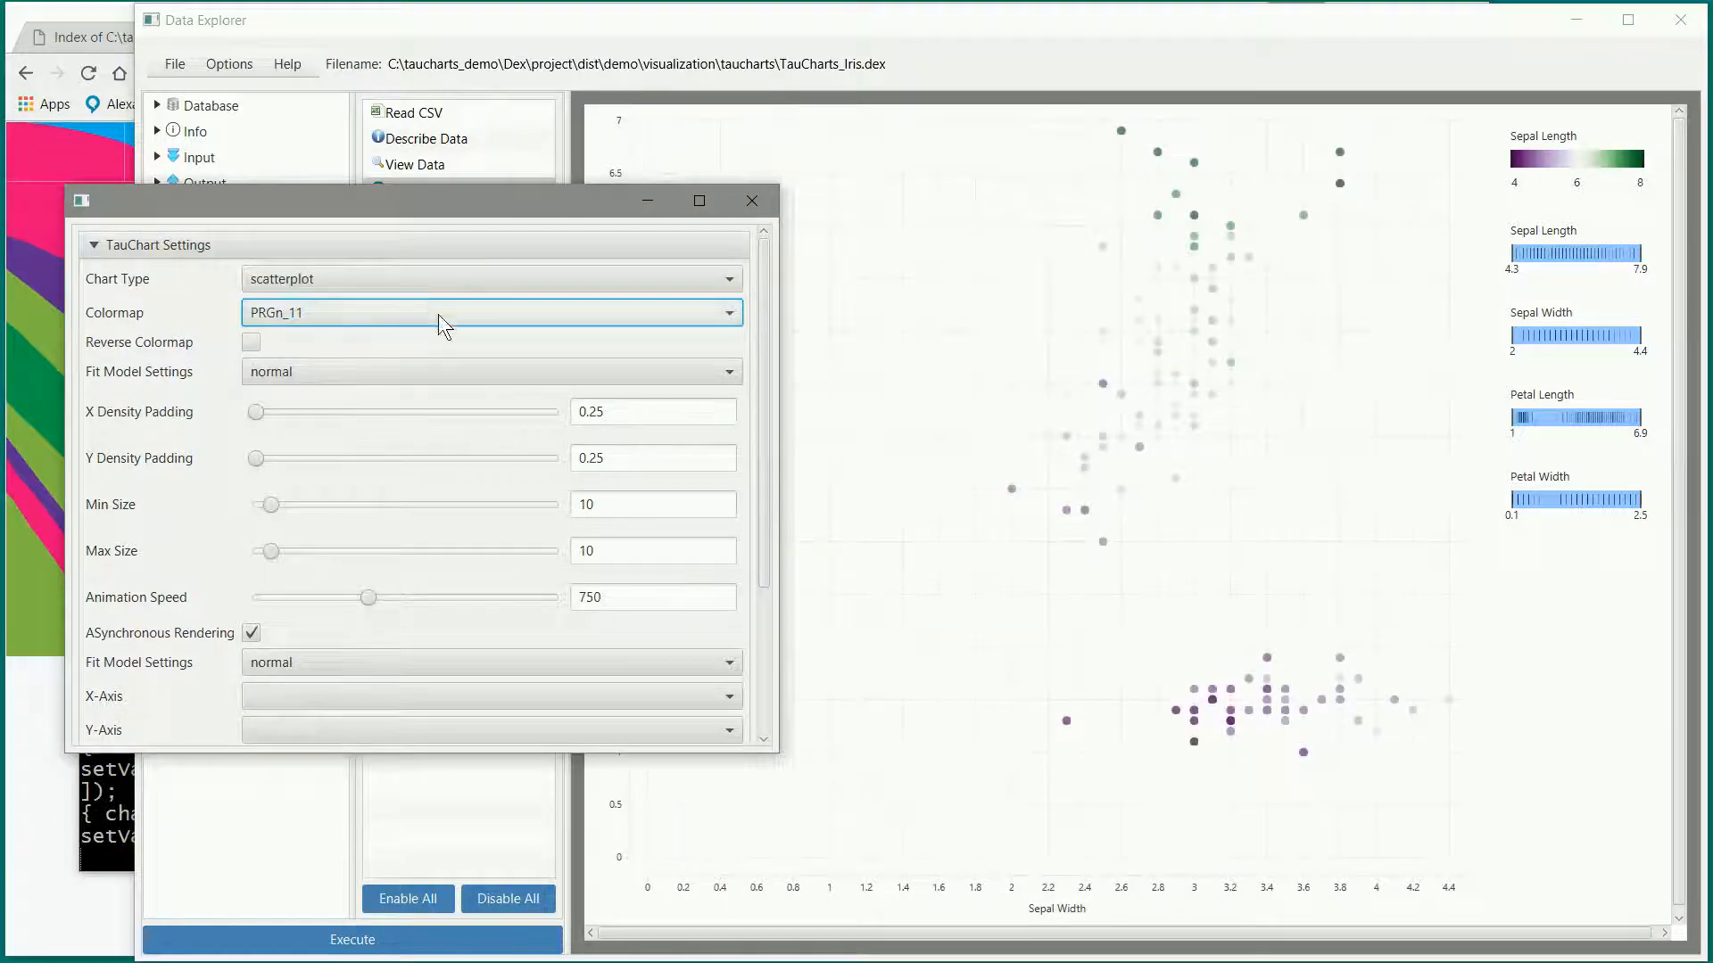
Step: Set the scatter plot's colormap to RdYlBu_11 and reverse it
left_click(371, 312)
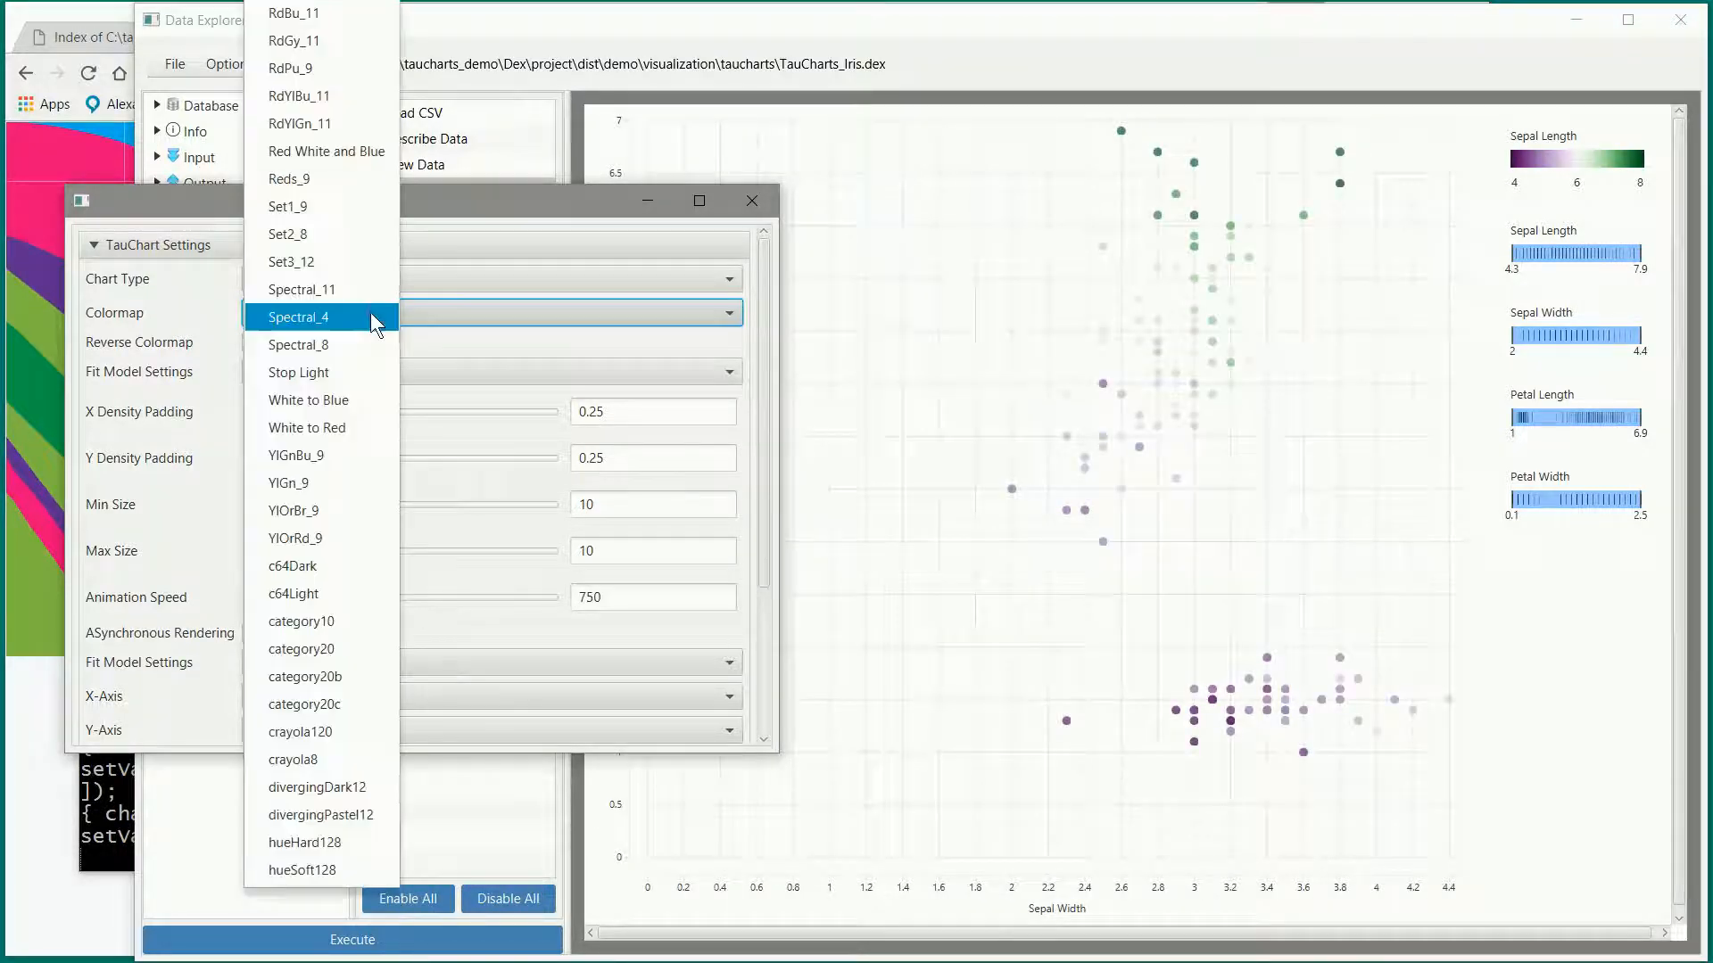
left_click(324, 98)
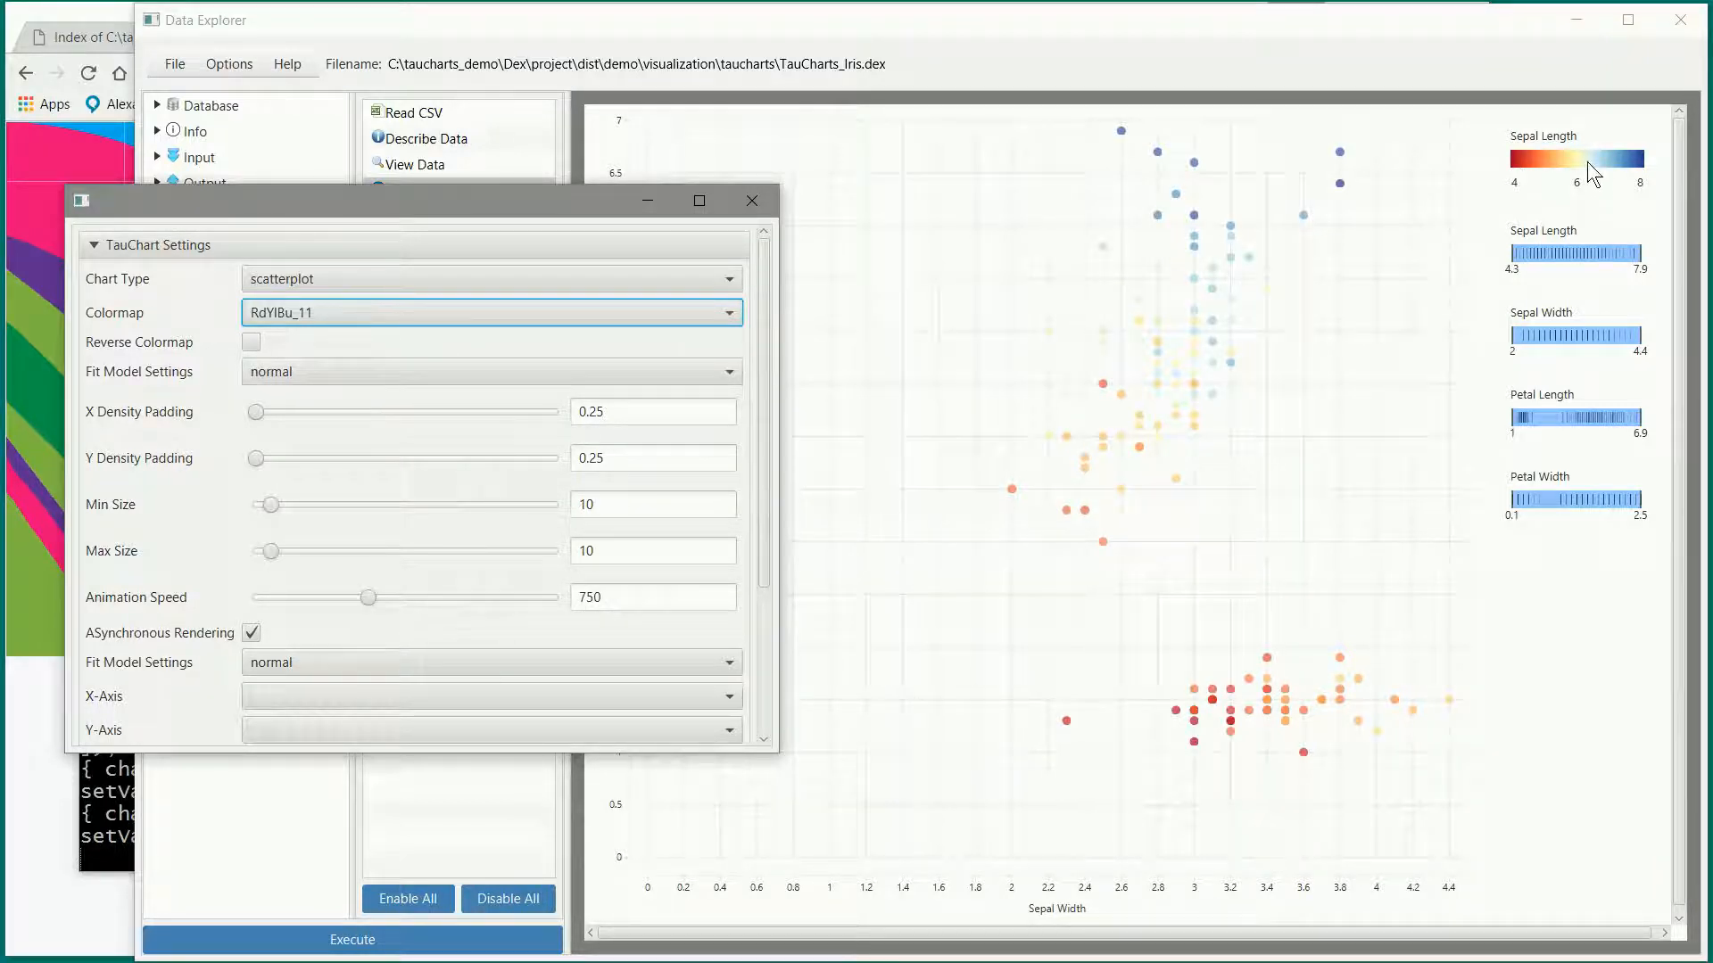
left_click(253, 346)
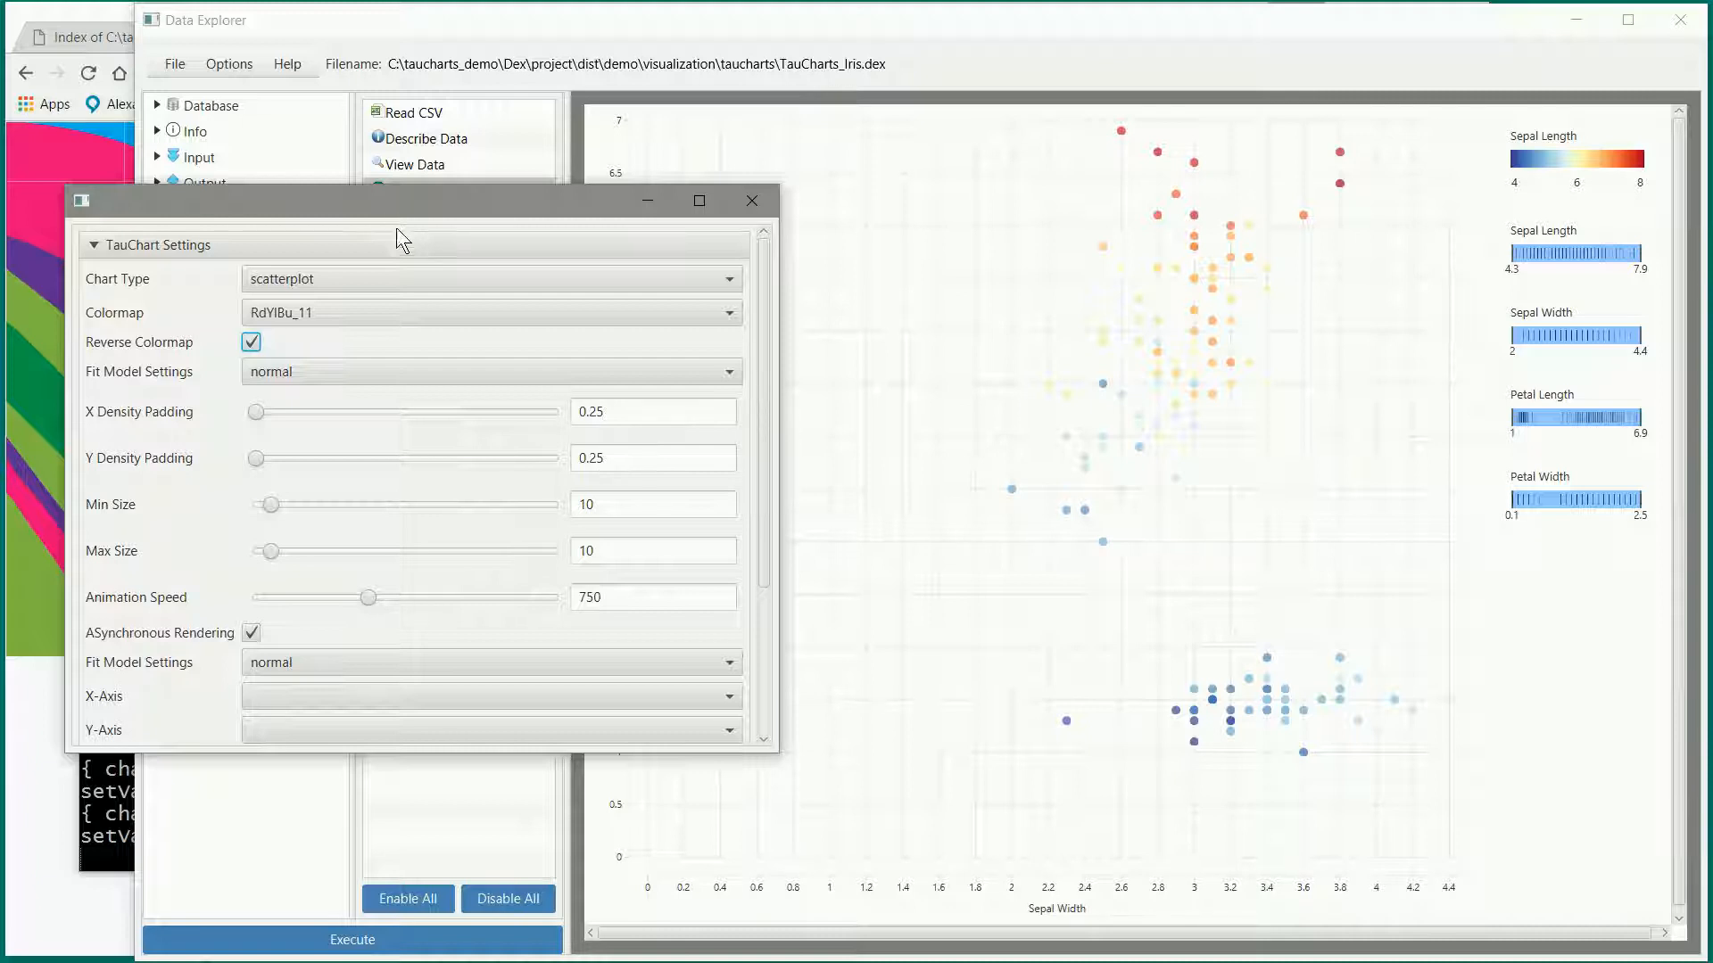
Step: Try the bar and horizontal-bar chart types on the Iris data, ending on bar
left_click(452, 287)
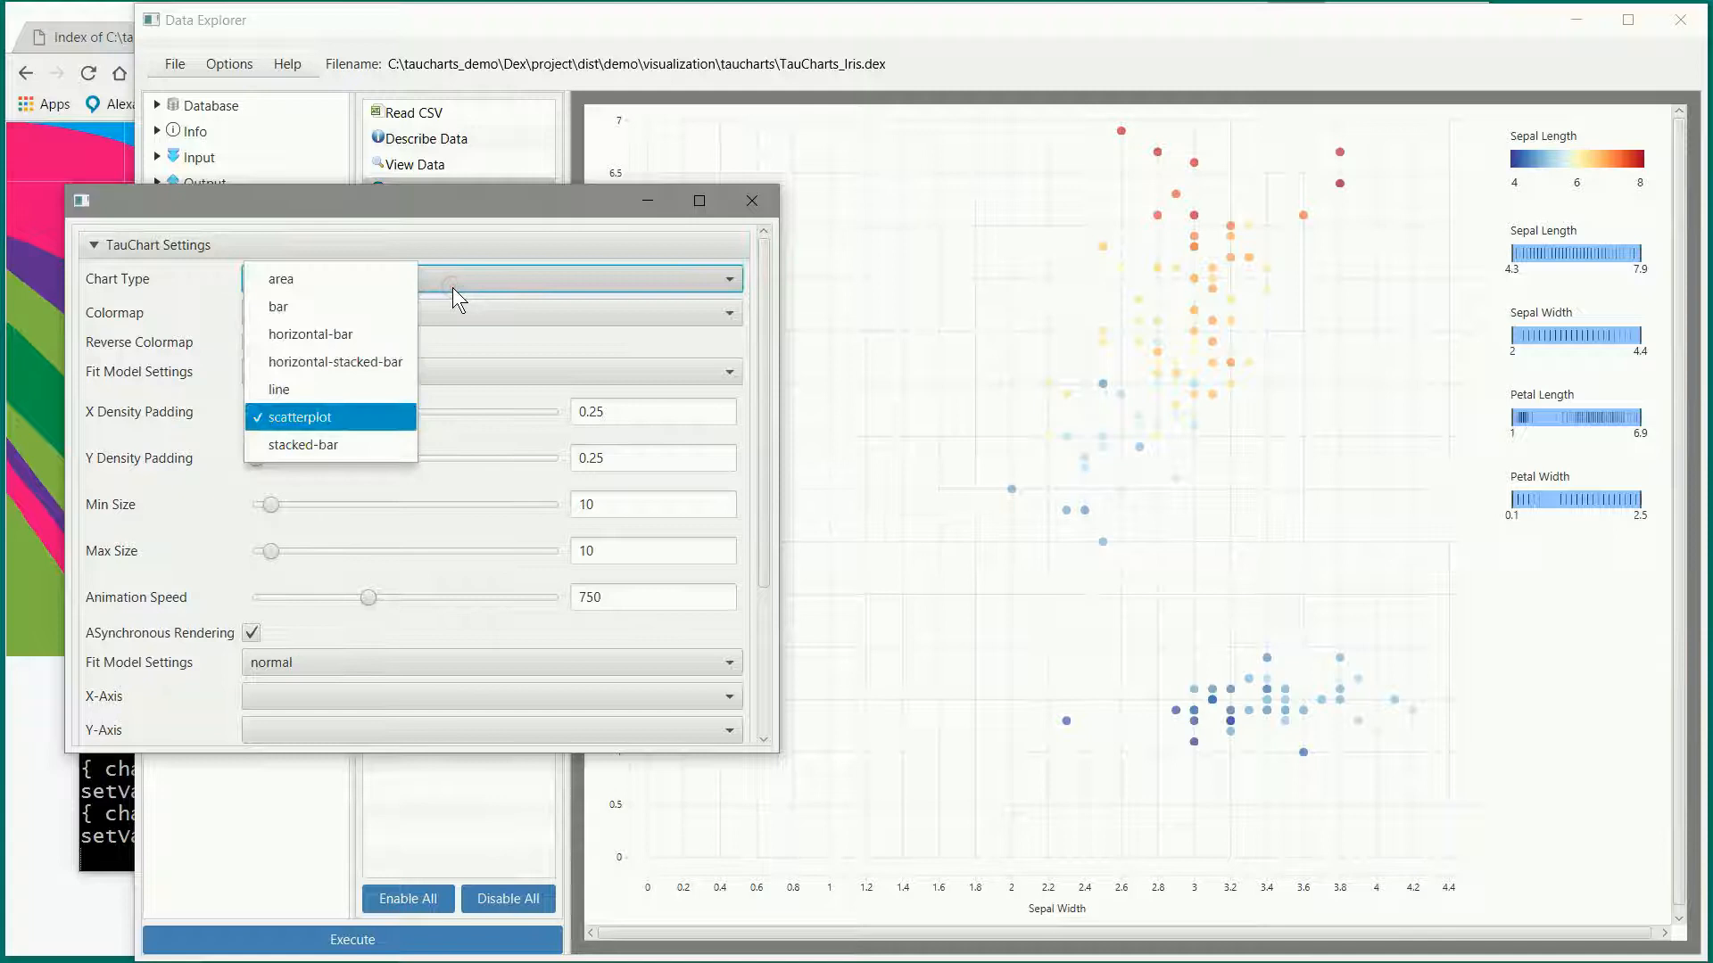
left_click(322, 304)
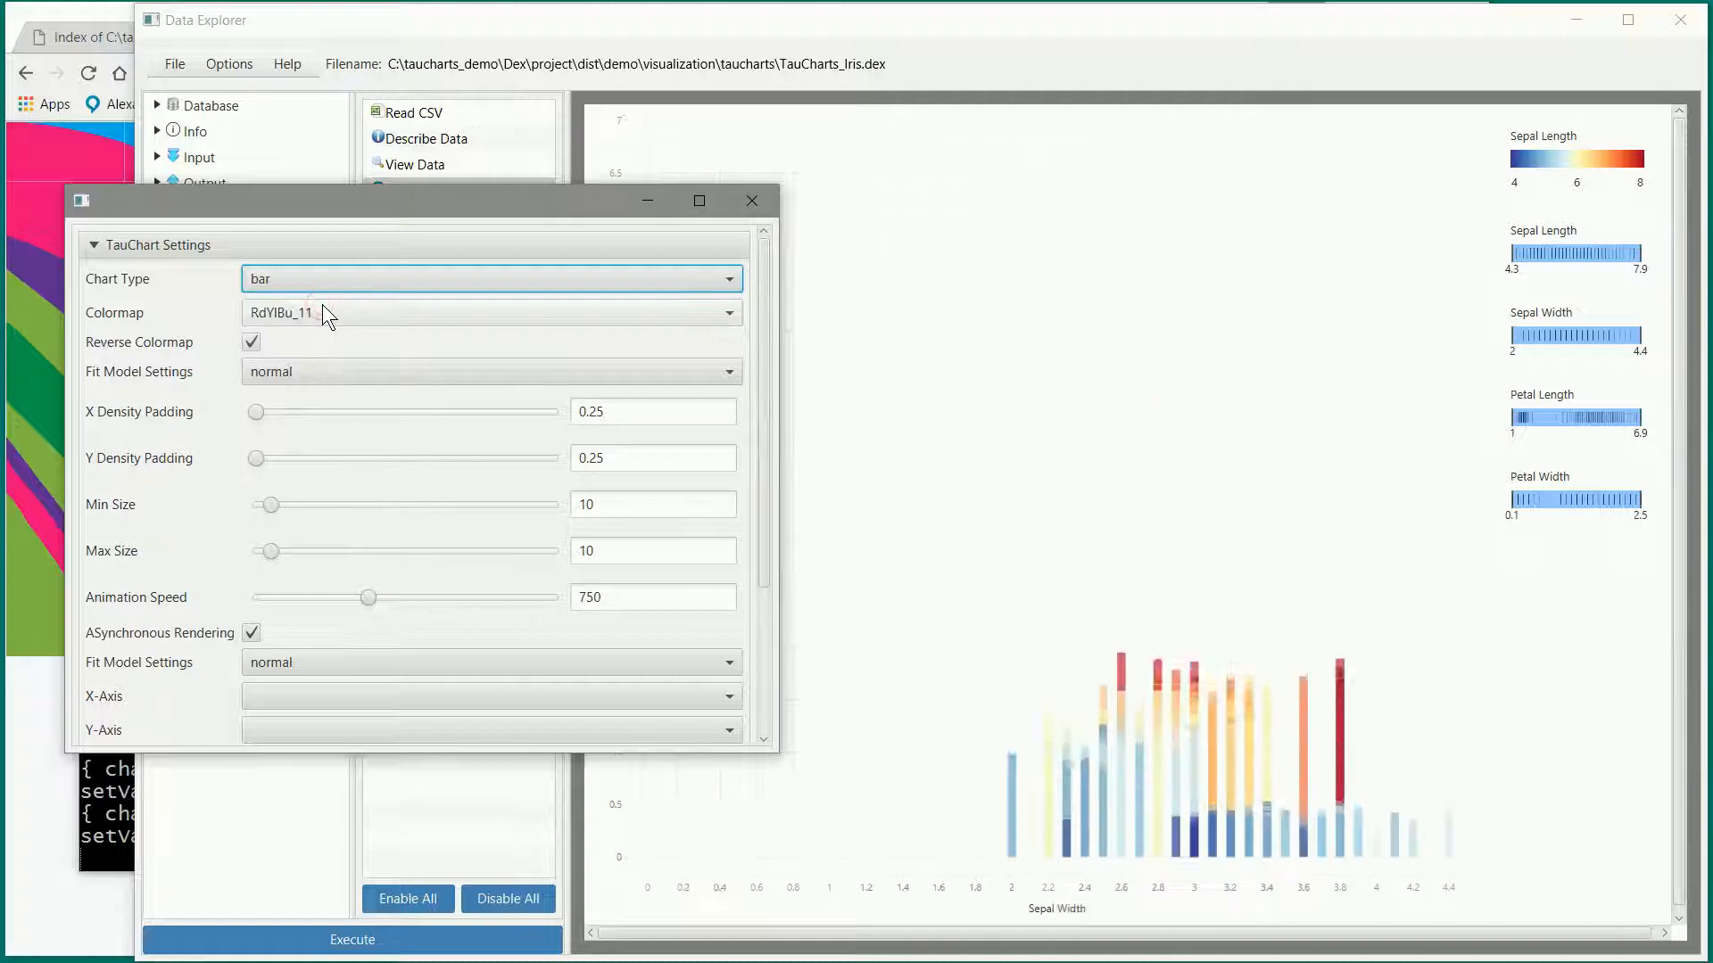
left_click(328, 281)
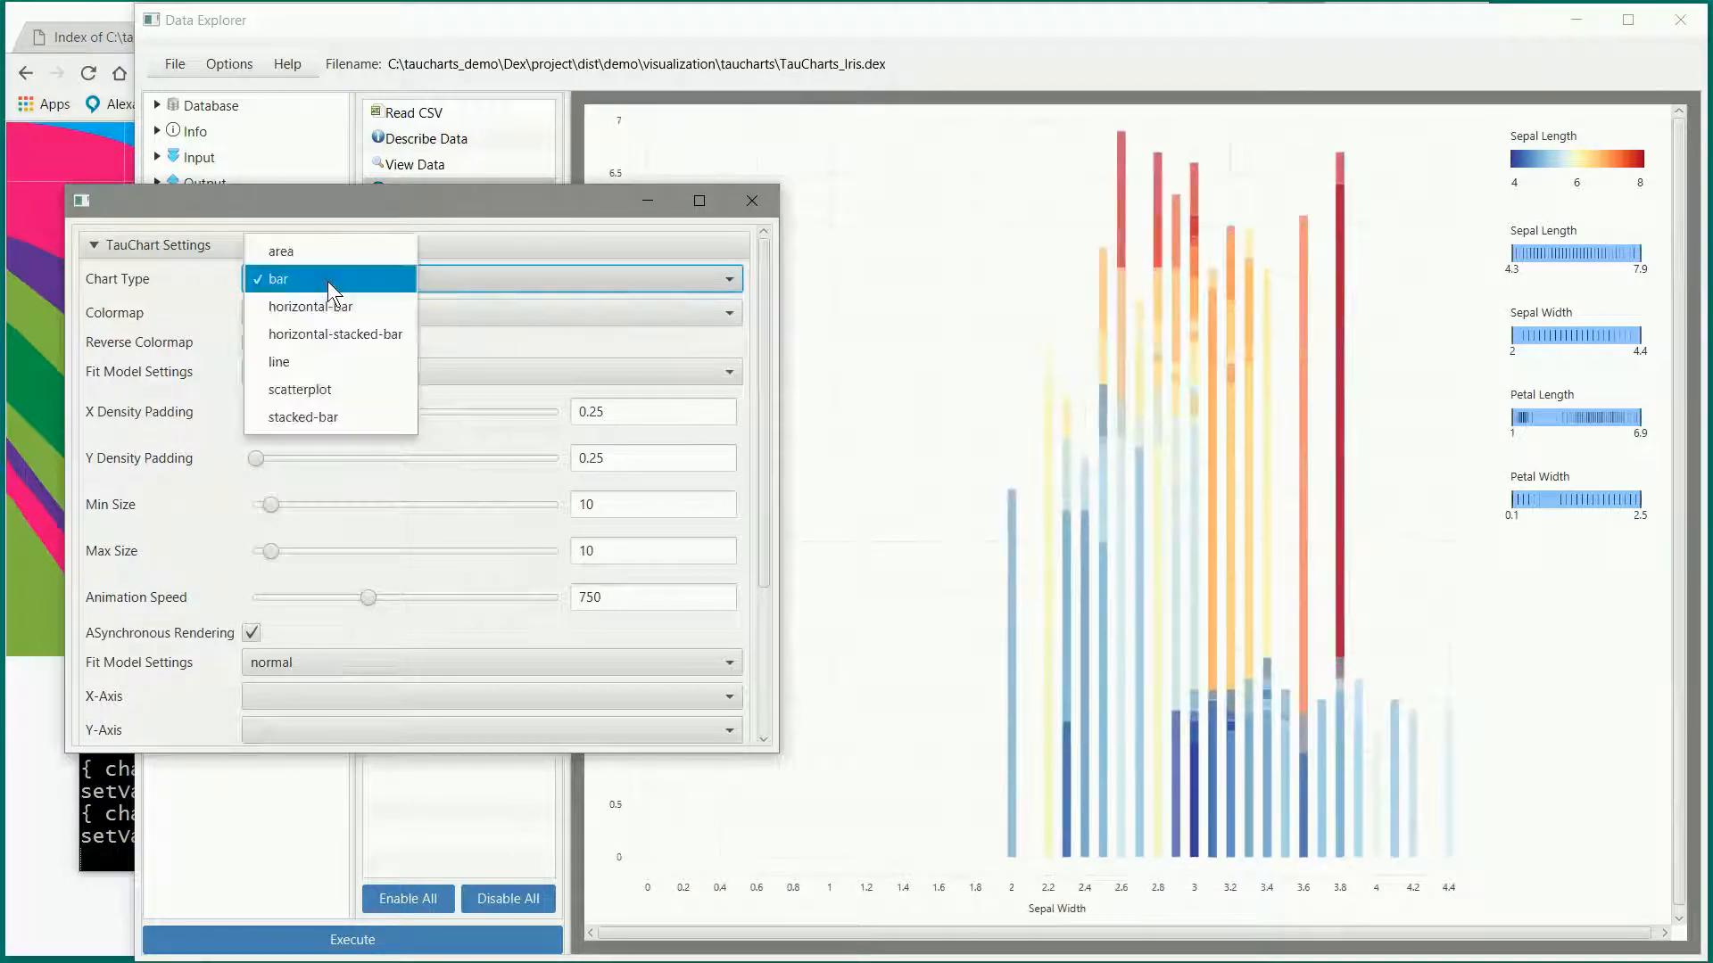
left_click(320, 301)
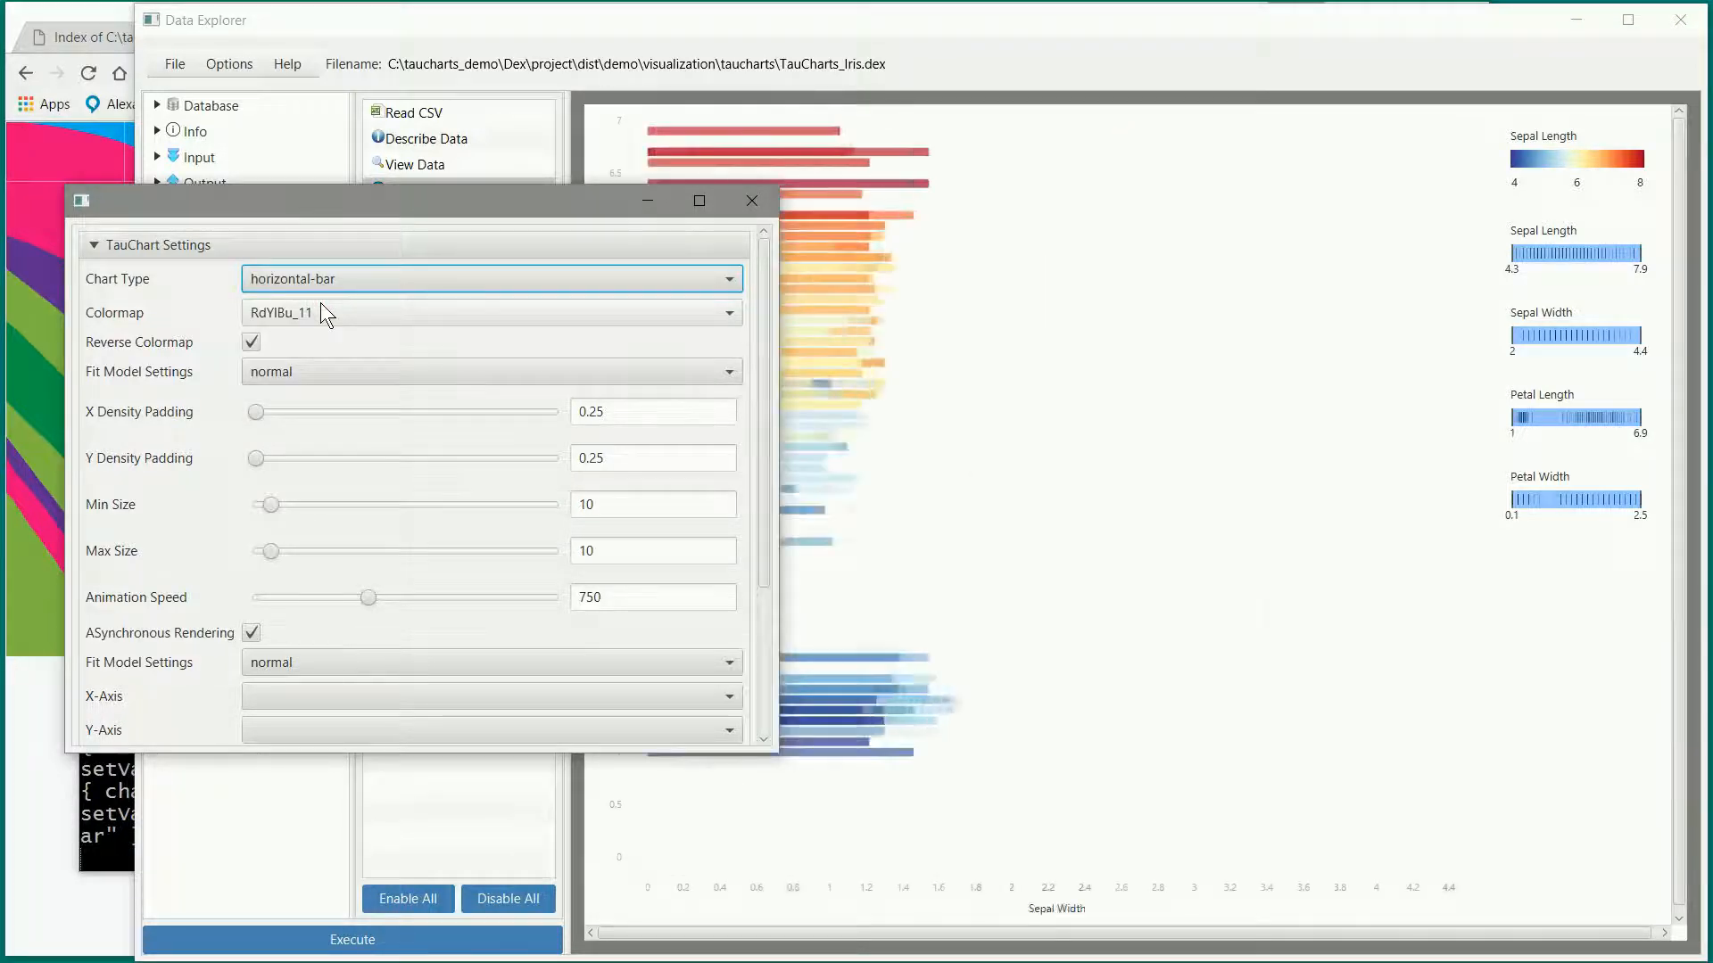
left_click(320, 285)
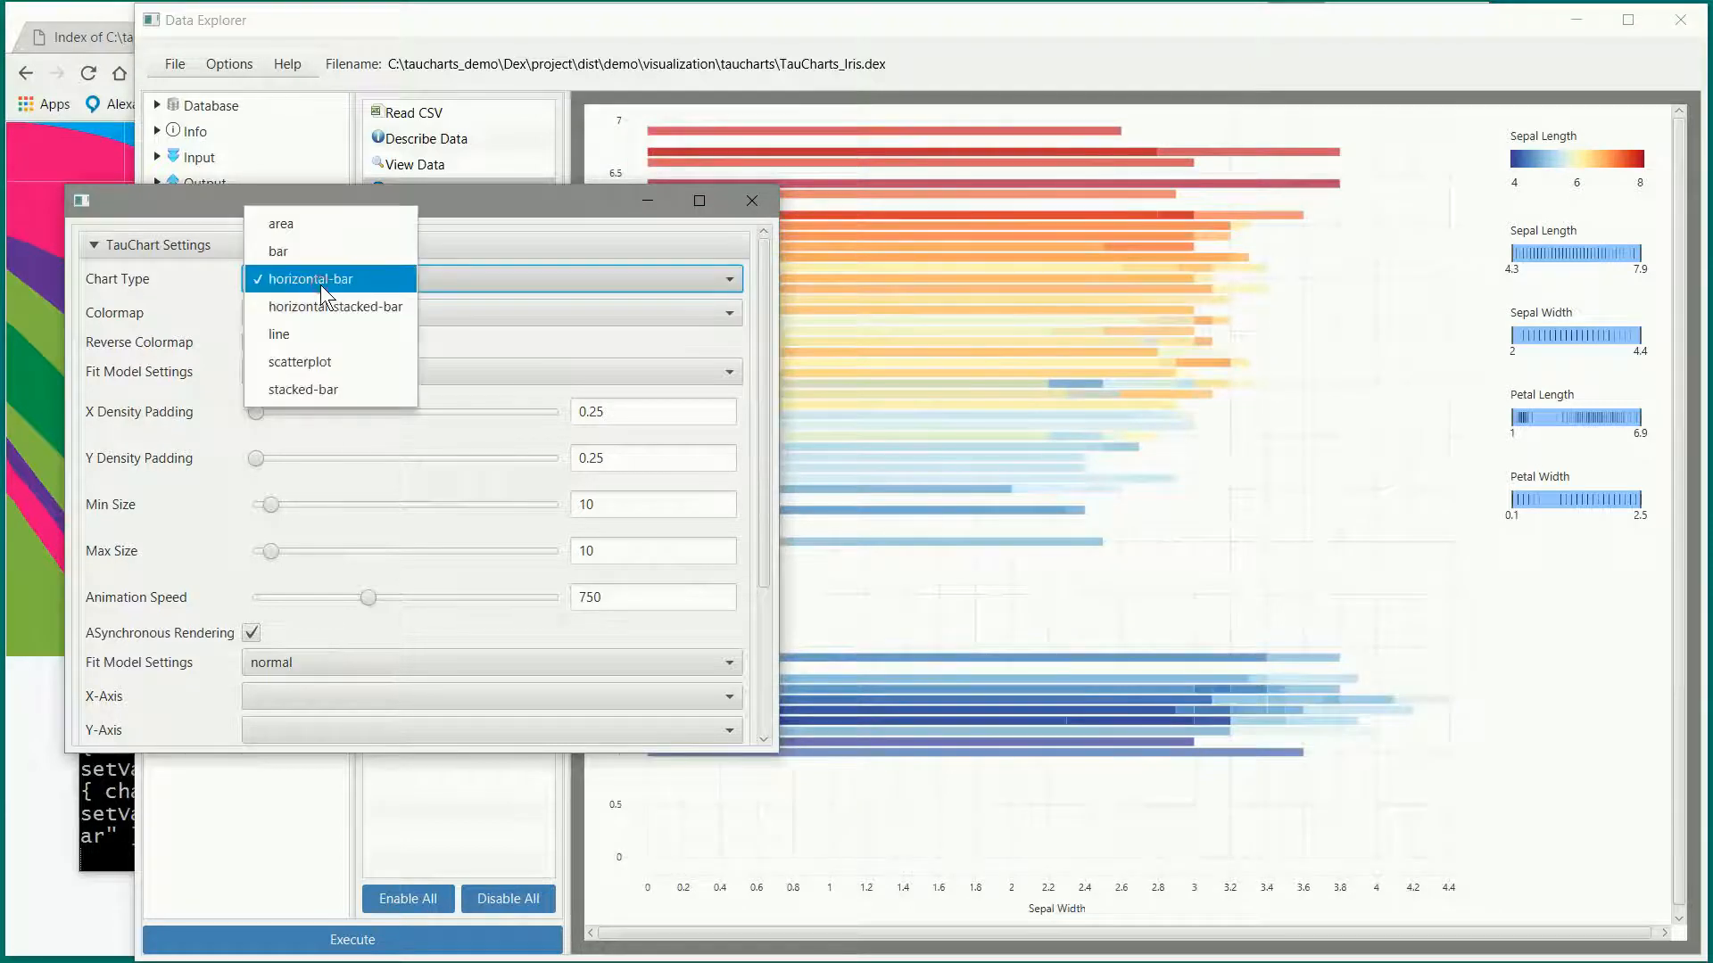
left_click(323, 243)
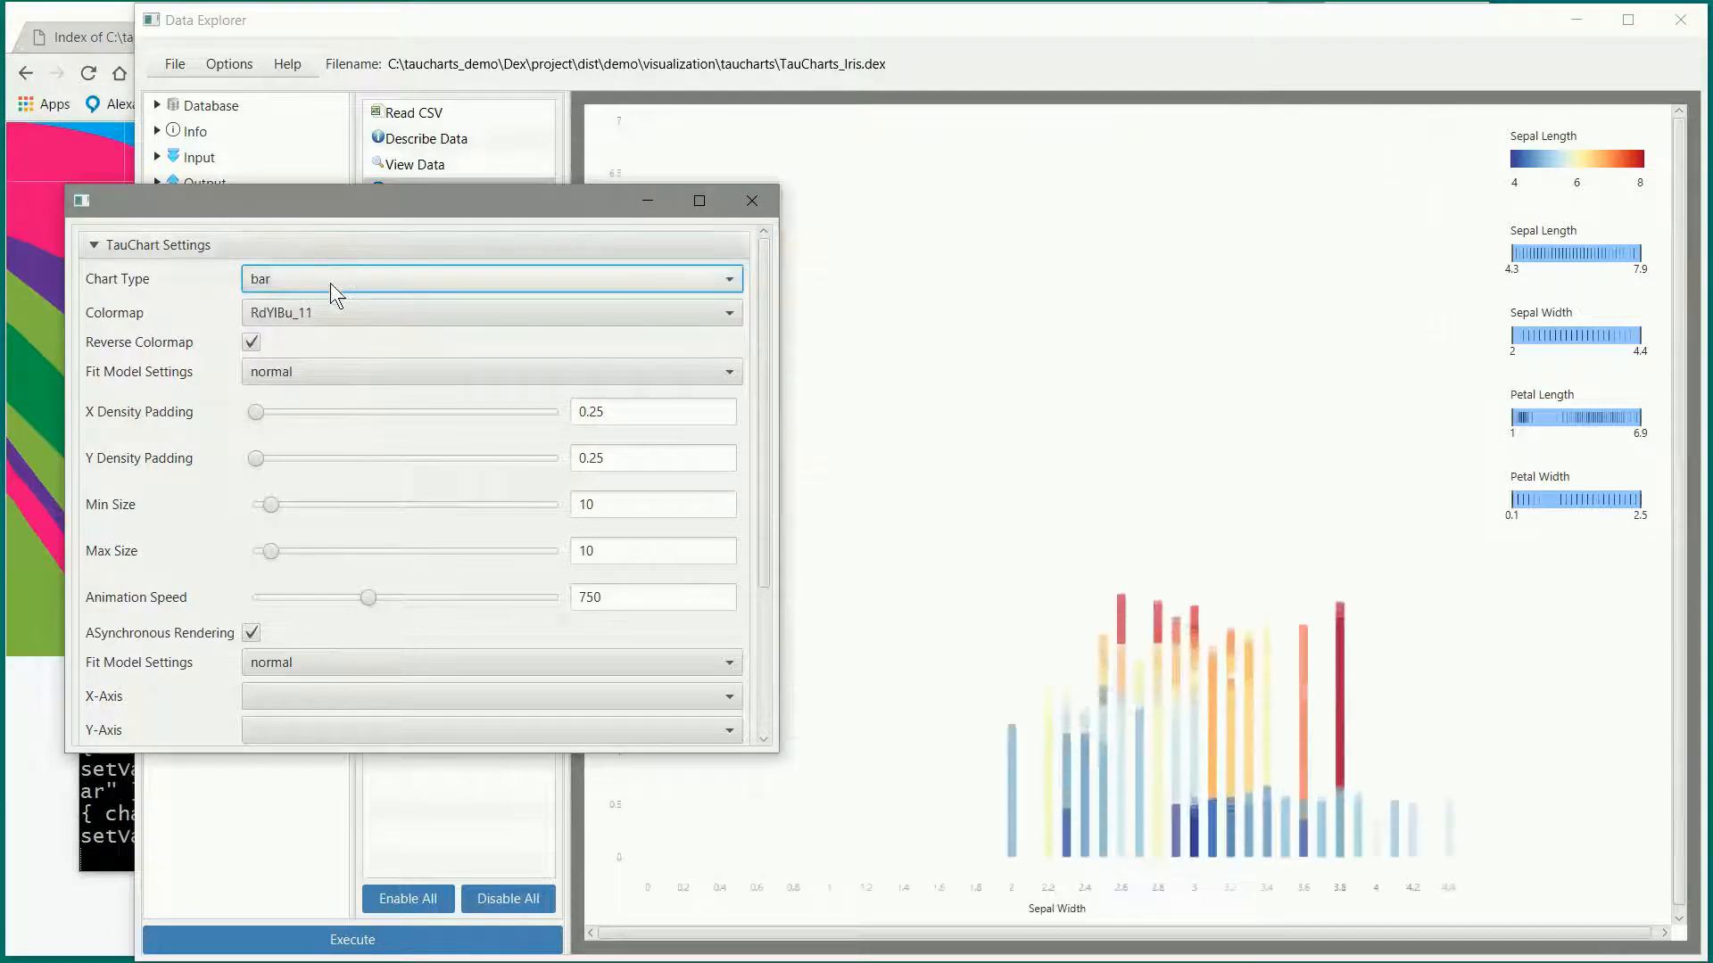
Step: Try the area and line chart types on the Iris data
left_click(330, 282)
left_click(330, 260)
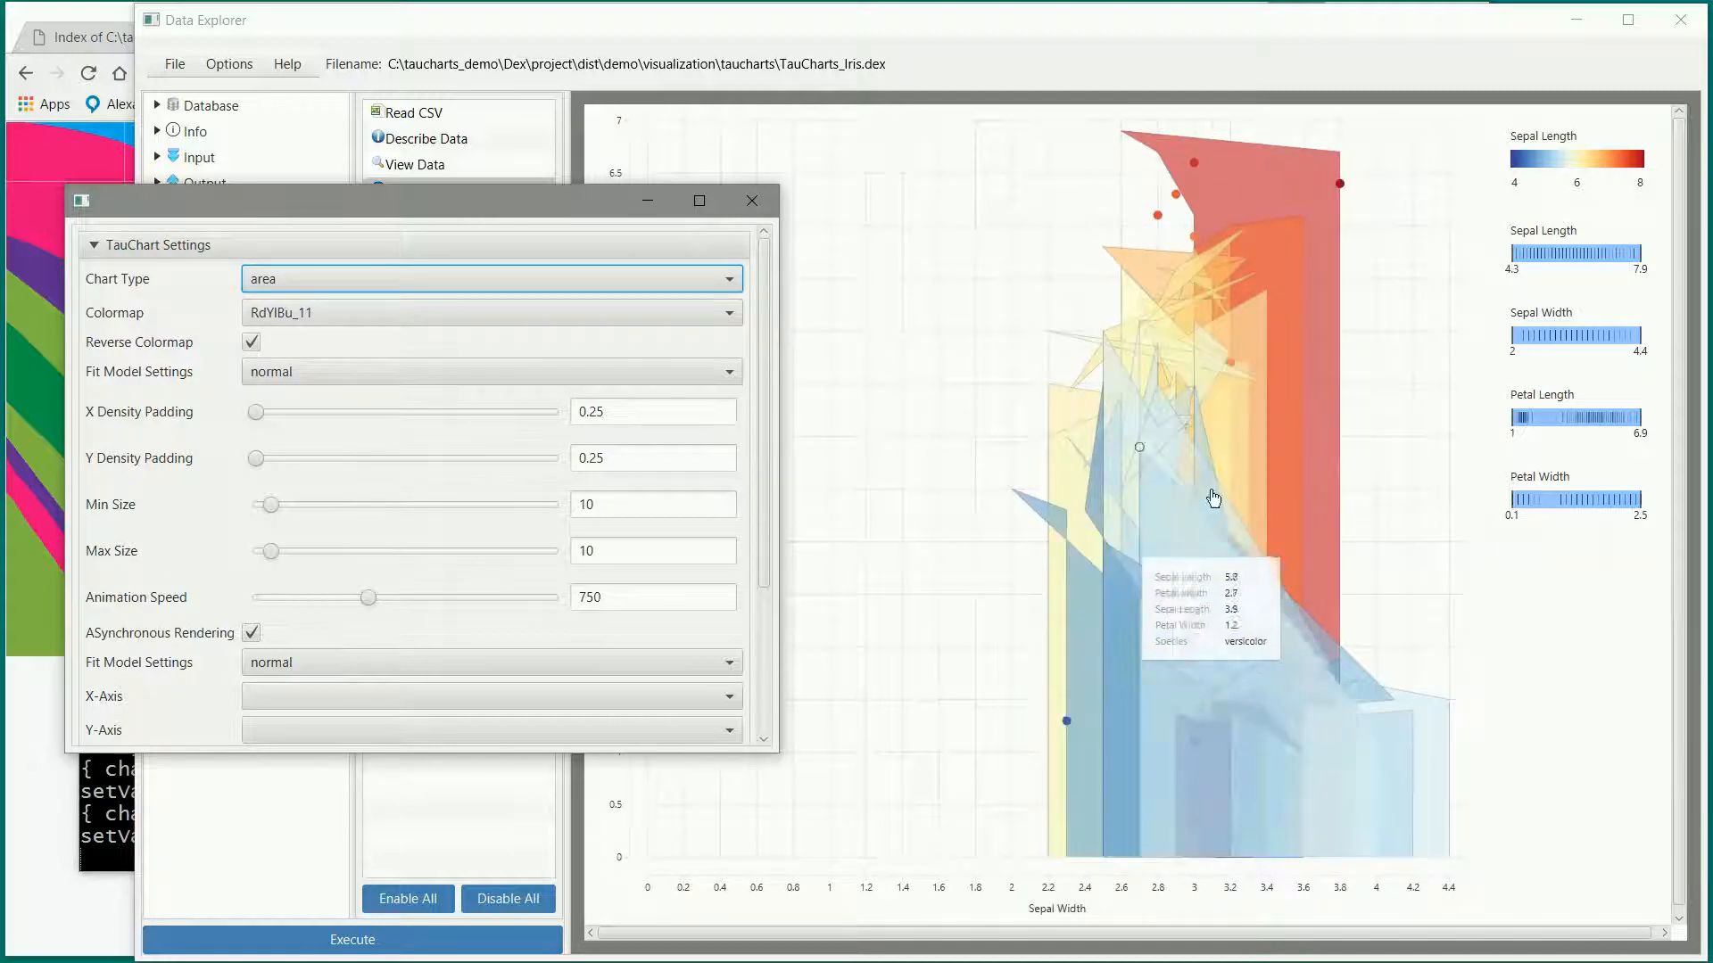
left_click(452, 282)
left_click(360, 392)
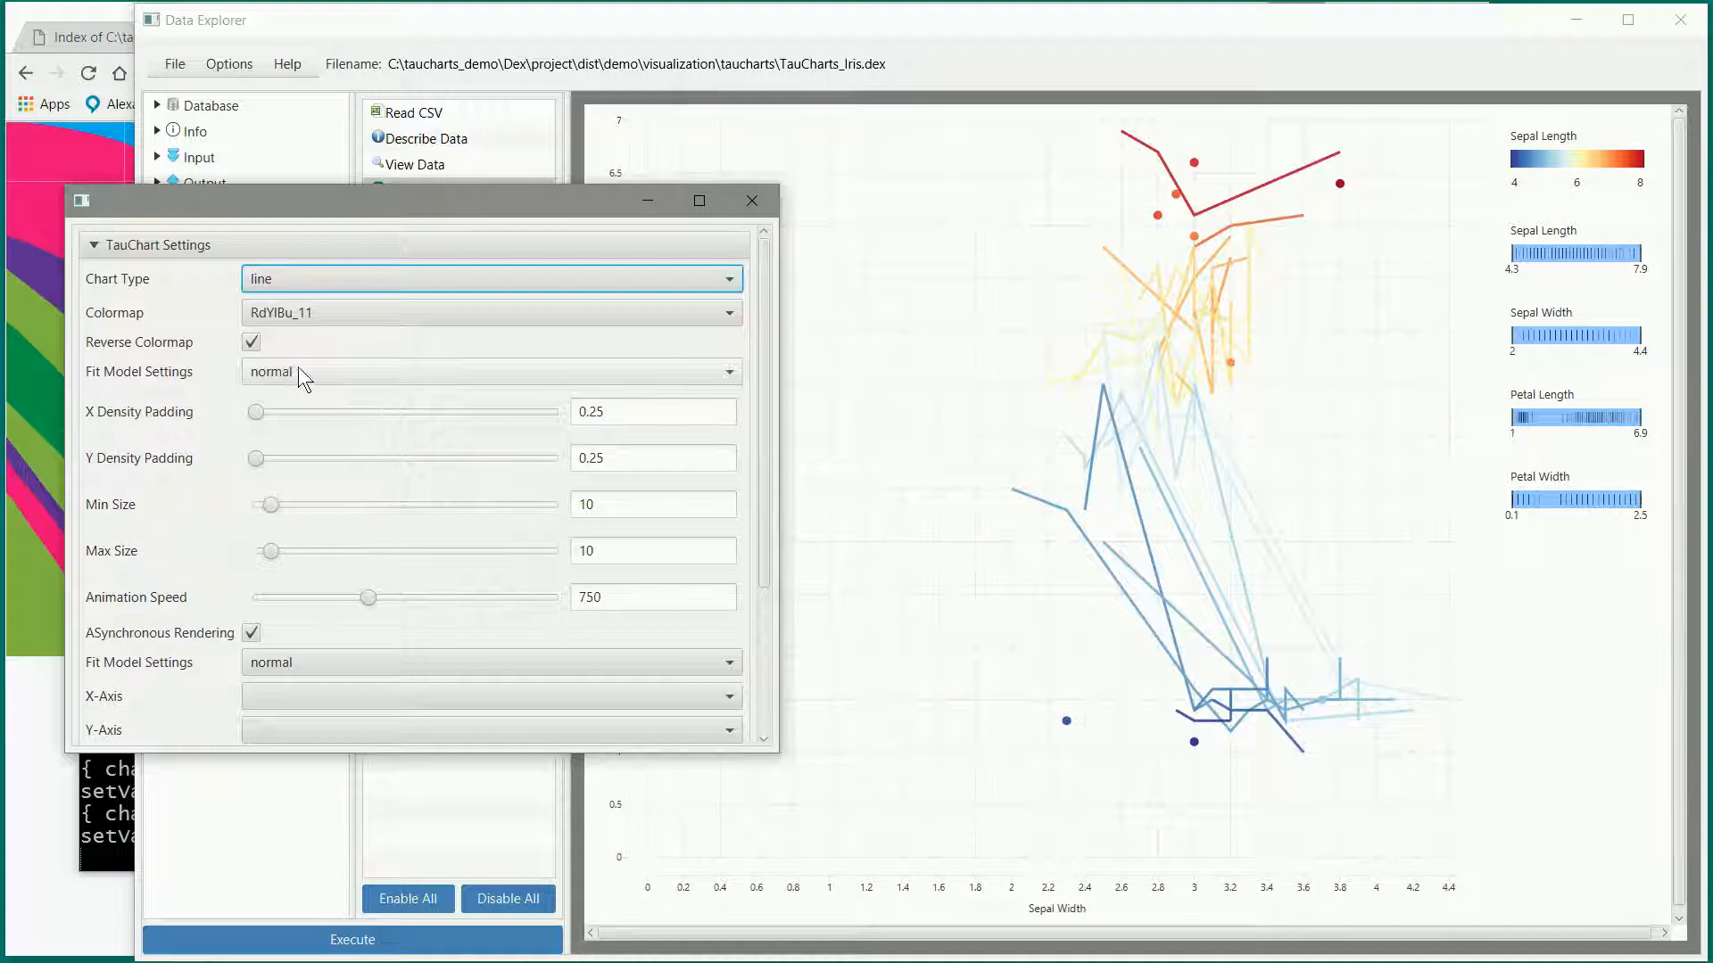
Step: Keep the RdYlBu_11 colormap and set the chart type back to scatterplot
left_click(334, 313)
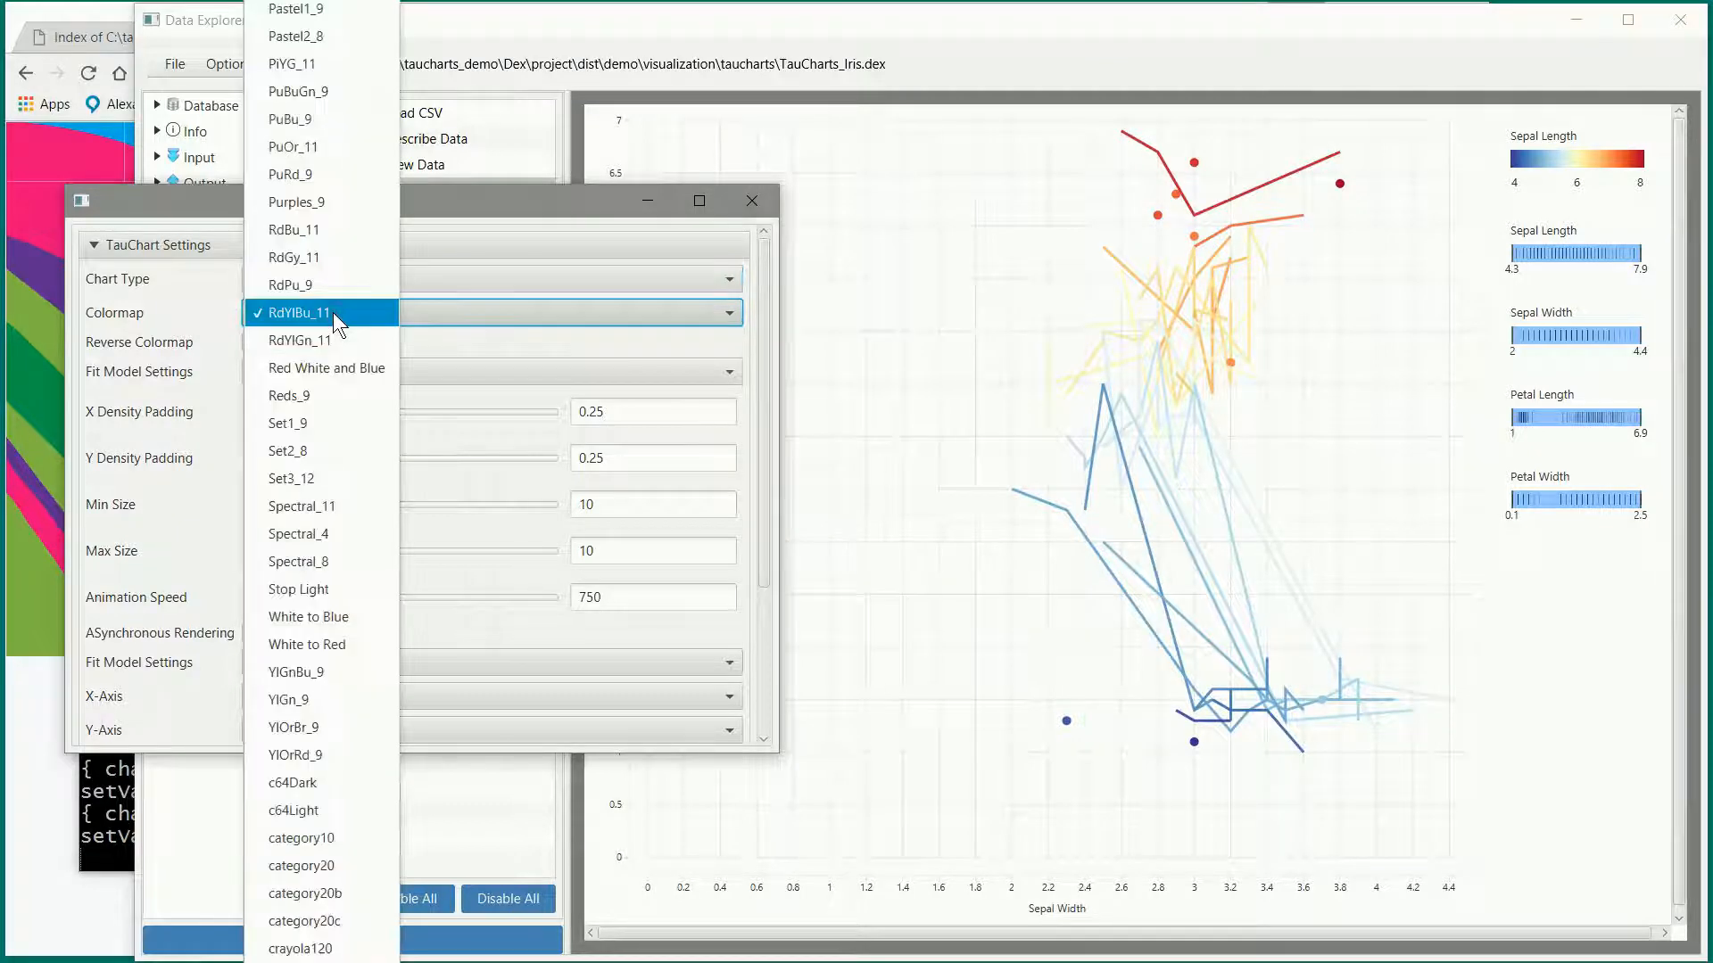
left_click(508, 307)
left_click(560, 287)
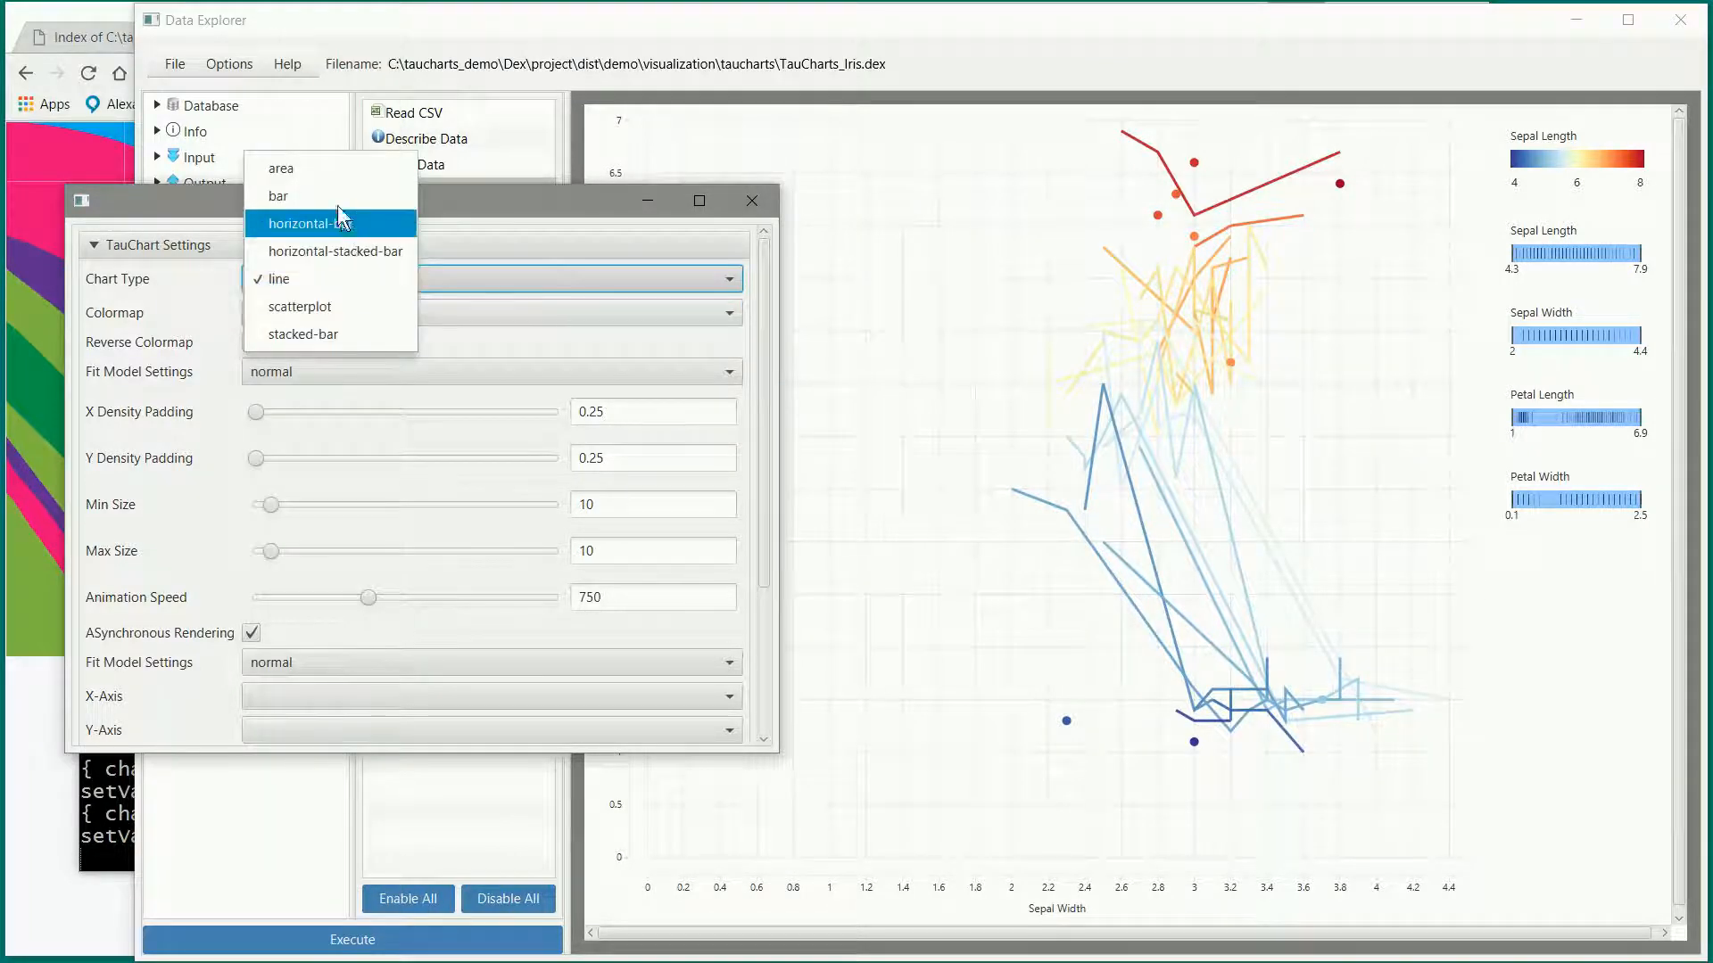
left_click(331, 308)
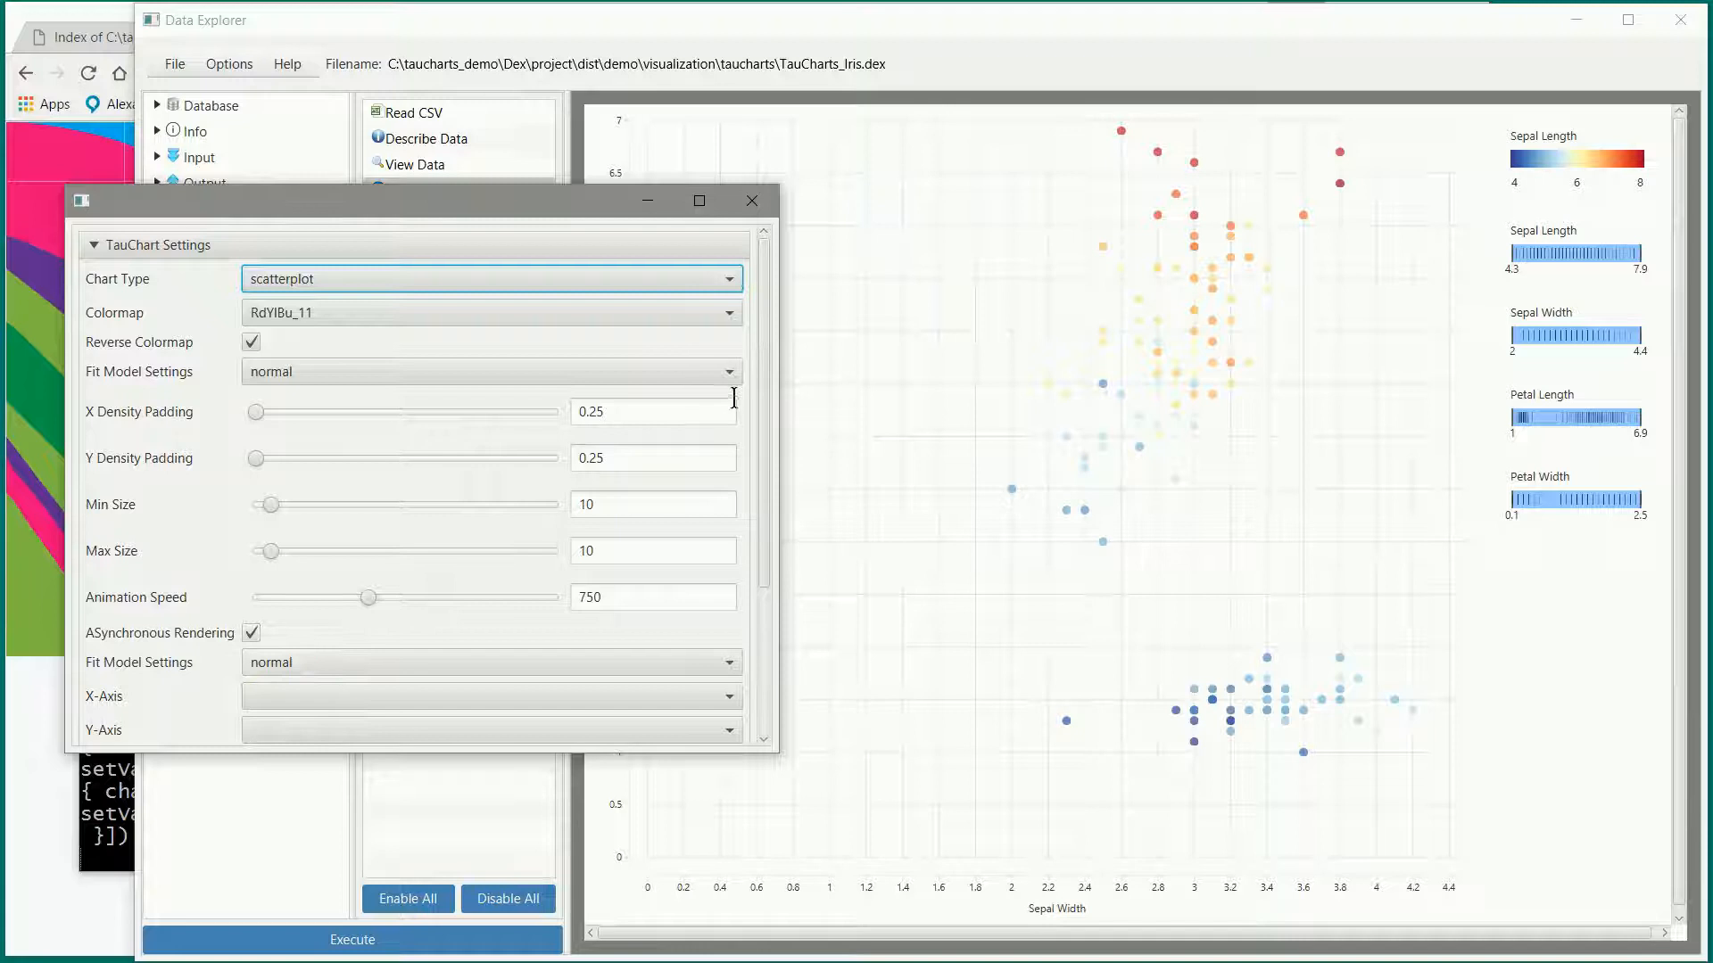
Step: Move and narrow the chart settings window, and color the scatter plot's points by Species
left_click_drag(758, 371, 758, 576)
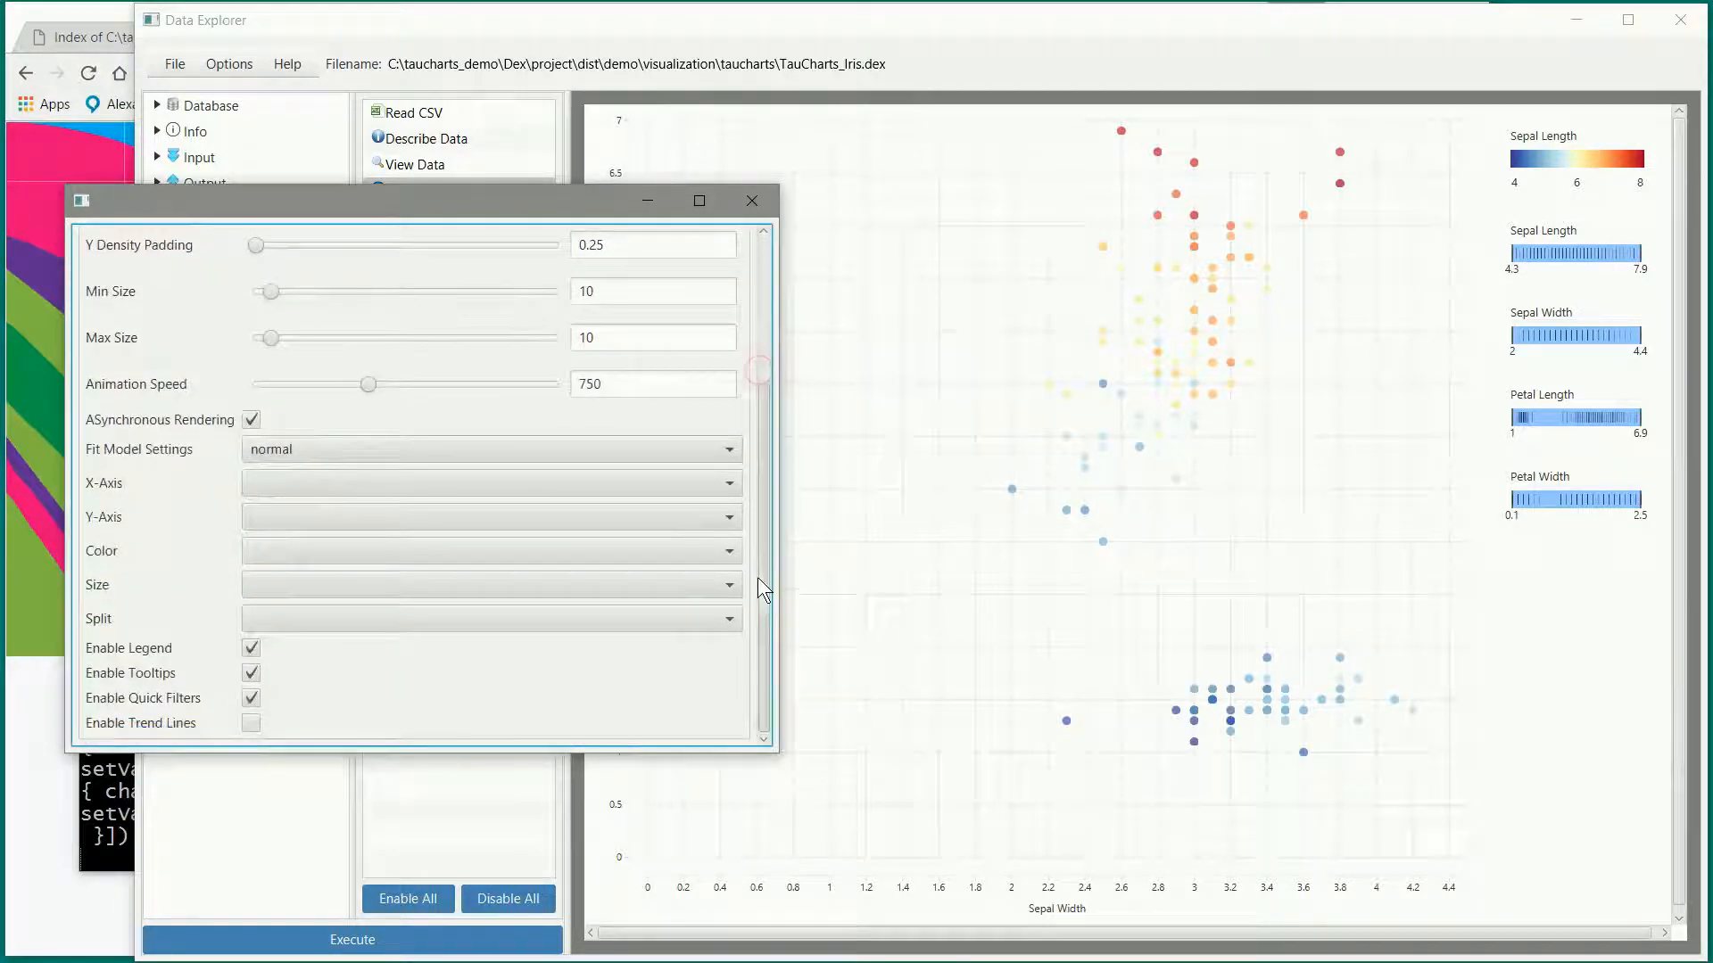
left_click_drag(544, 206, 521, 163)
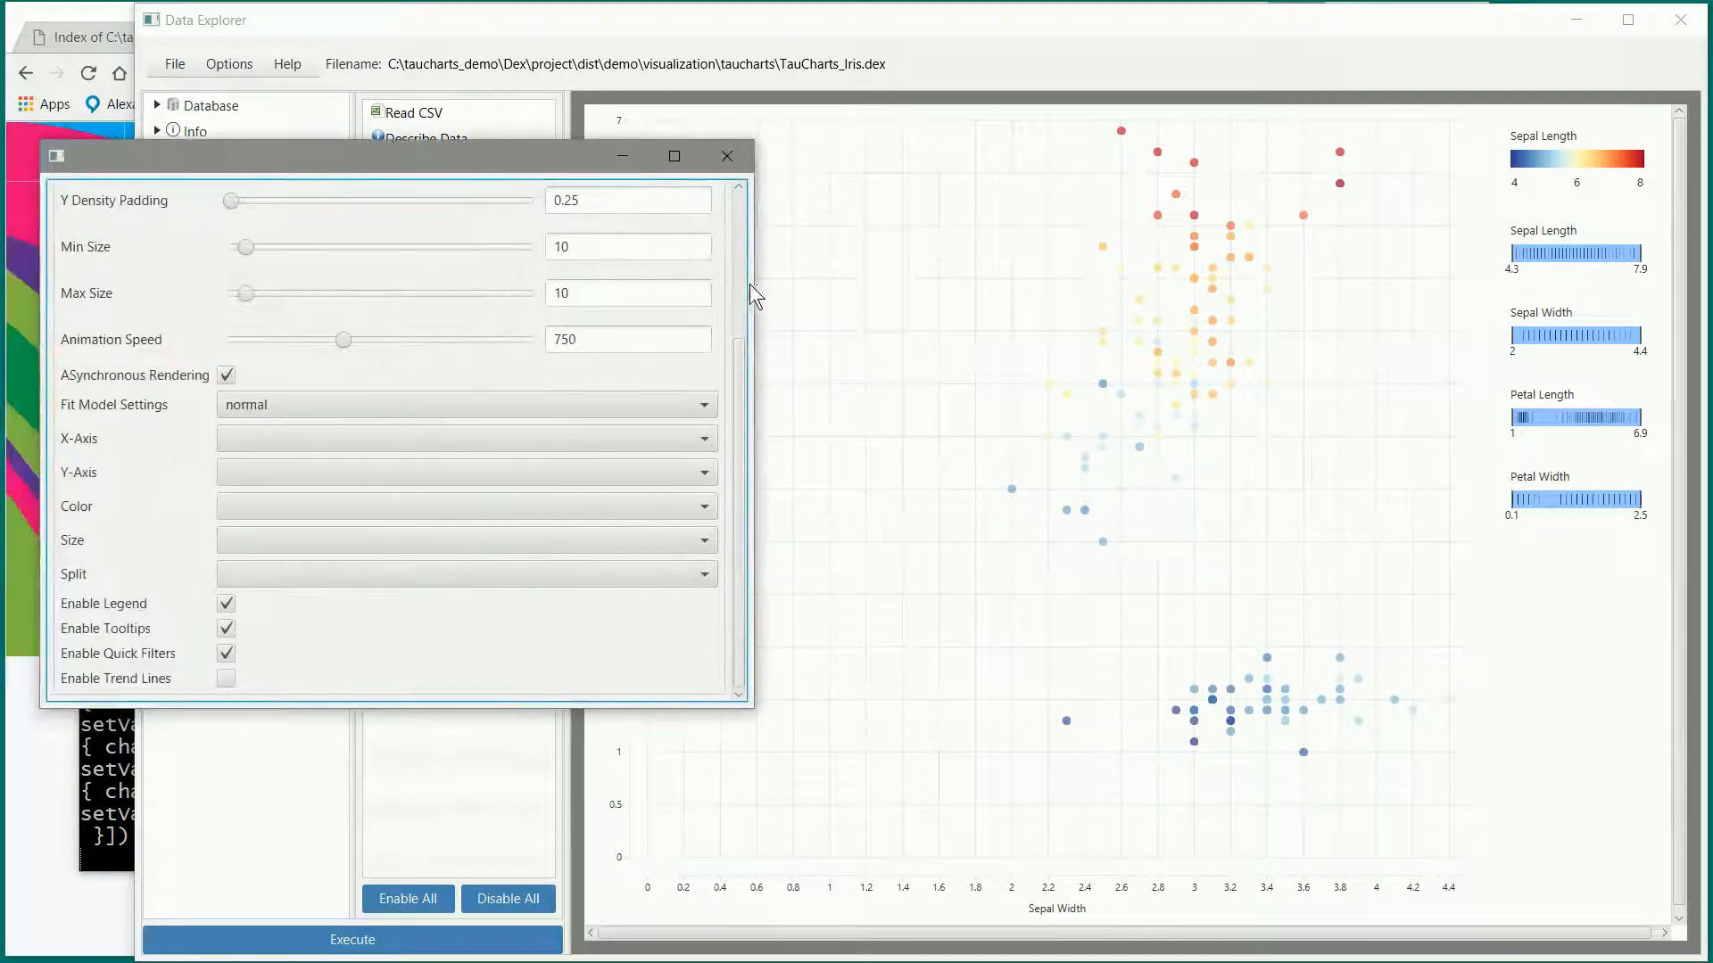
left_click_drag(756, 286, 575, 283)
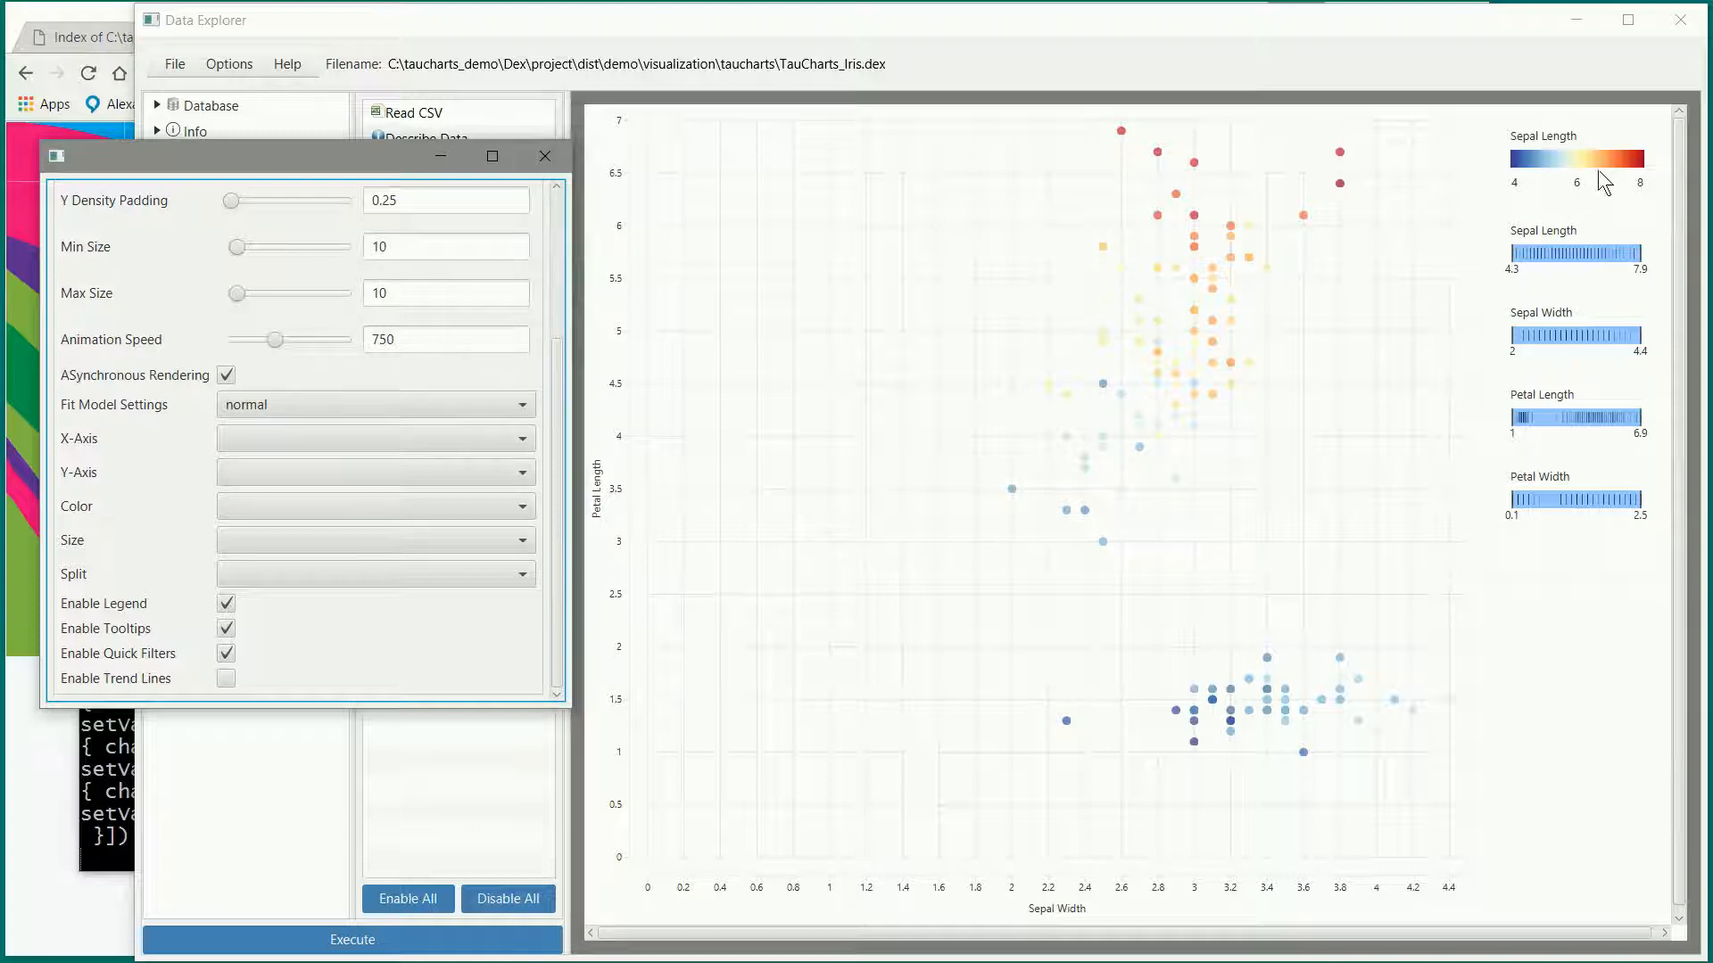
left_click(298, 510)
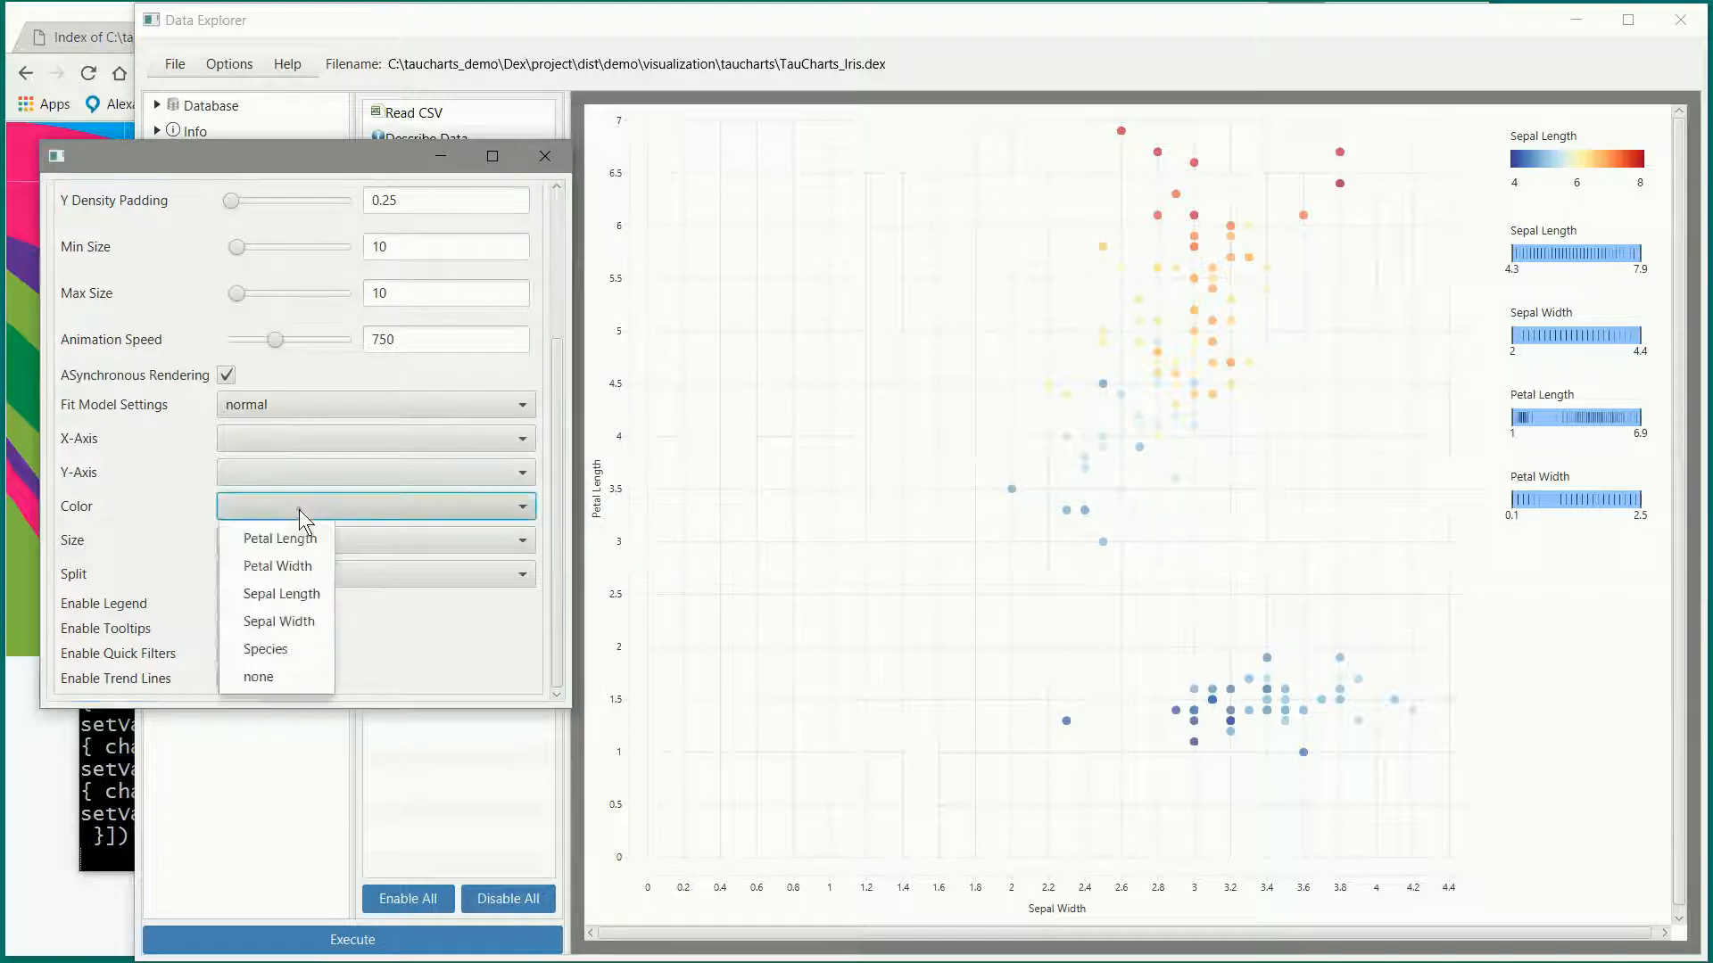
left_click(271, 647)
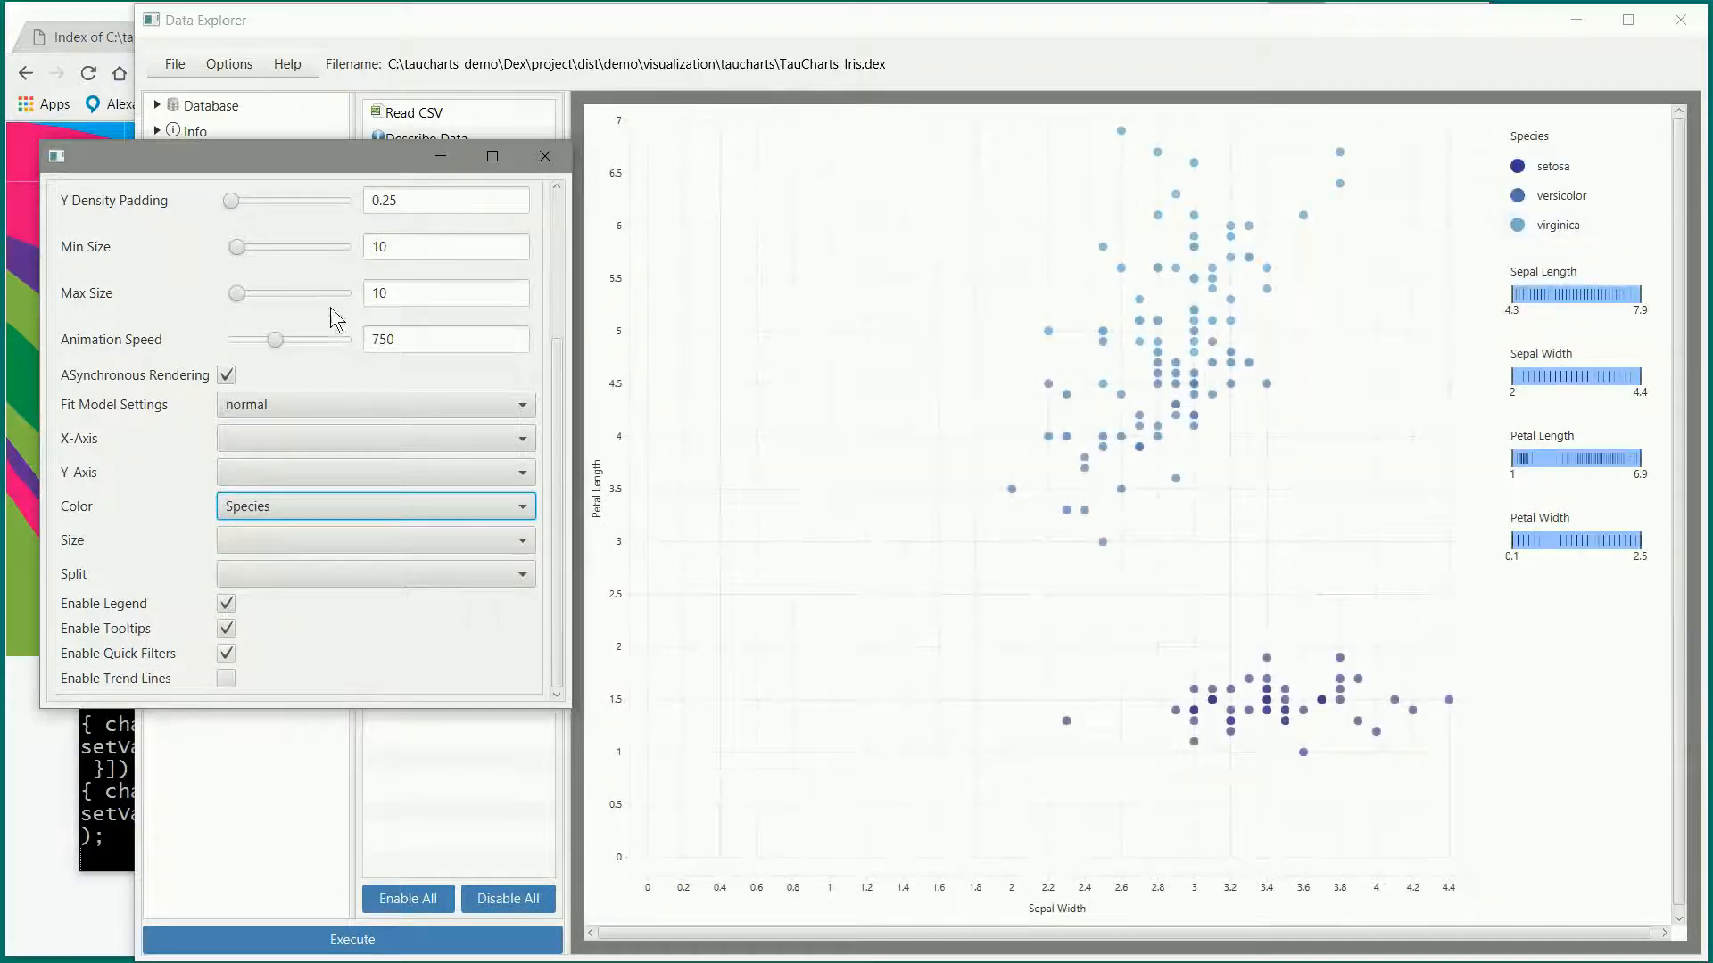
Step: Set the scatter plot's colormap to category10 and turn off its reversal
scroll(298, 334, "up", 4)
scroll(300, 323, "up", 1)
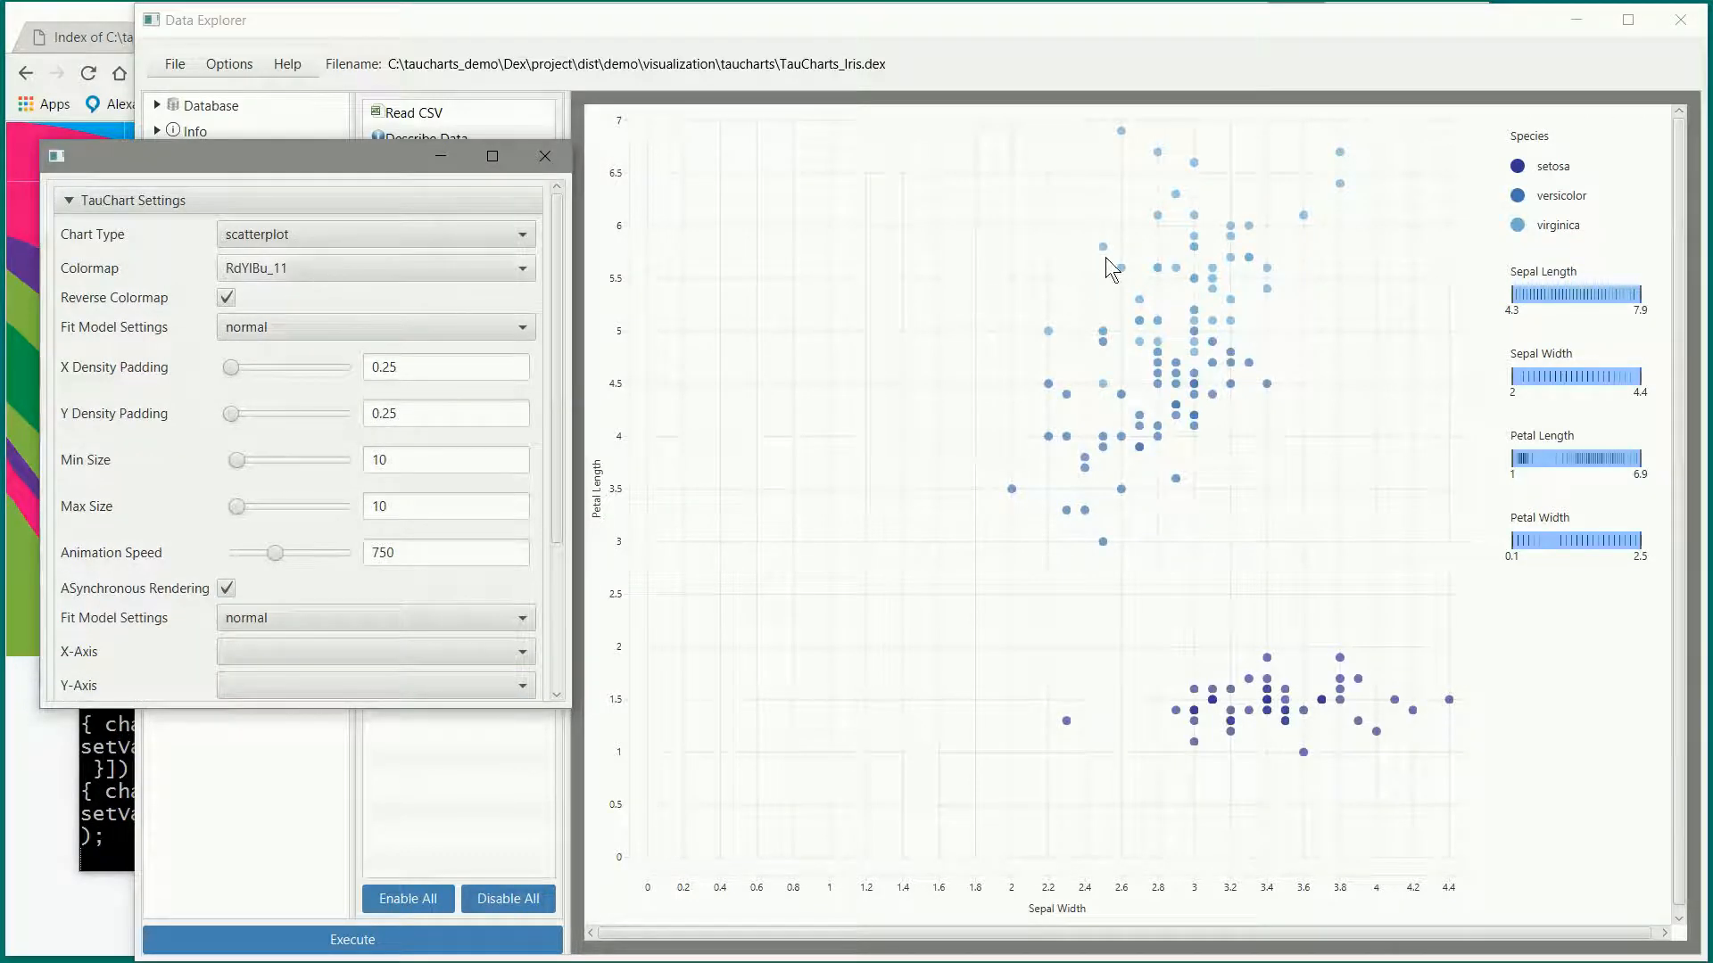
left_click(408, 269)
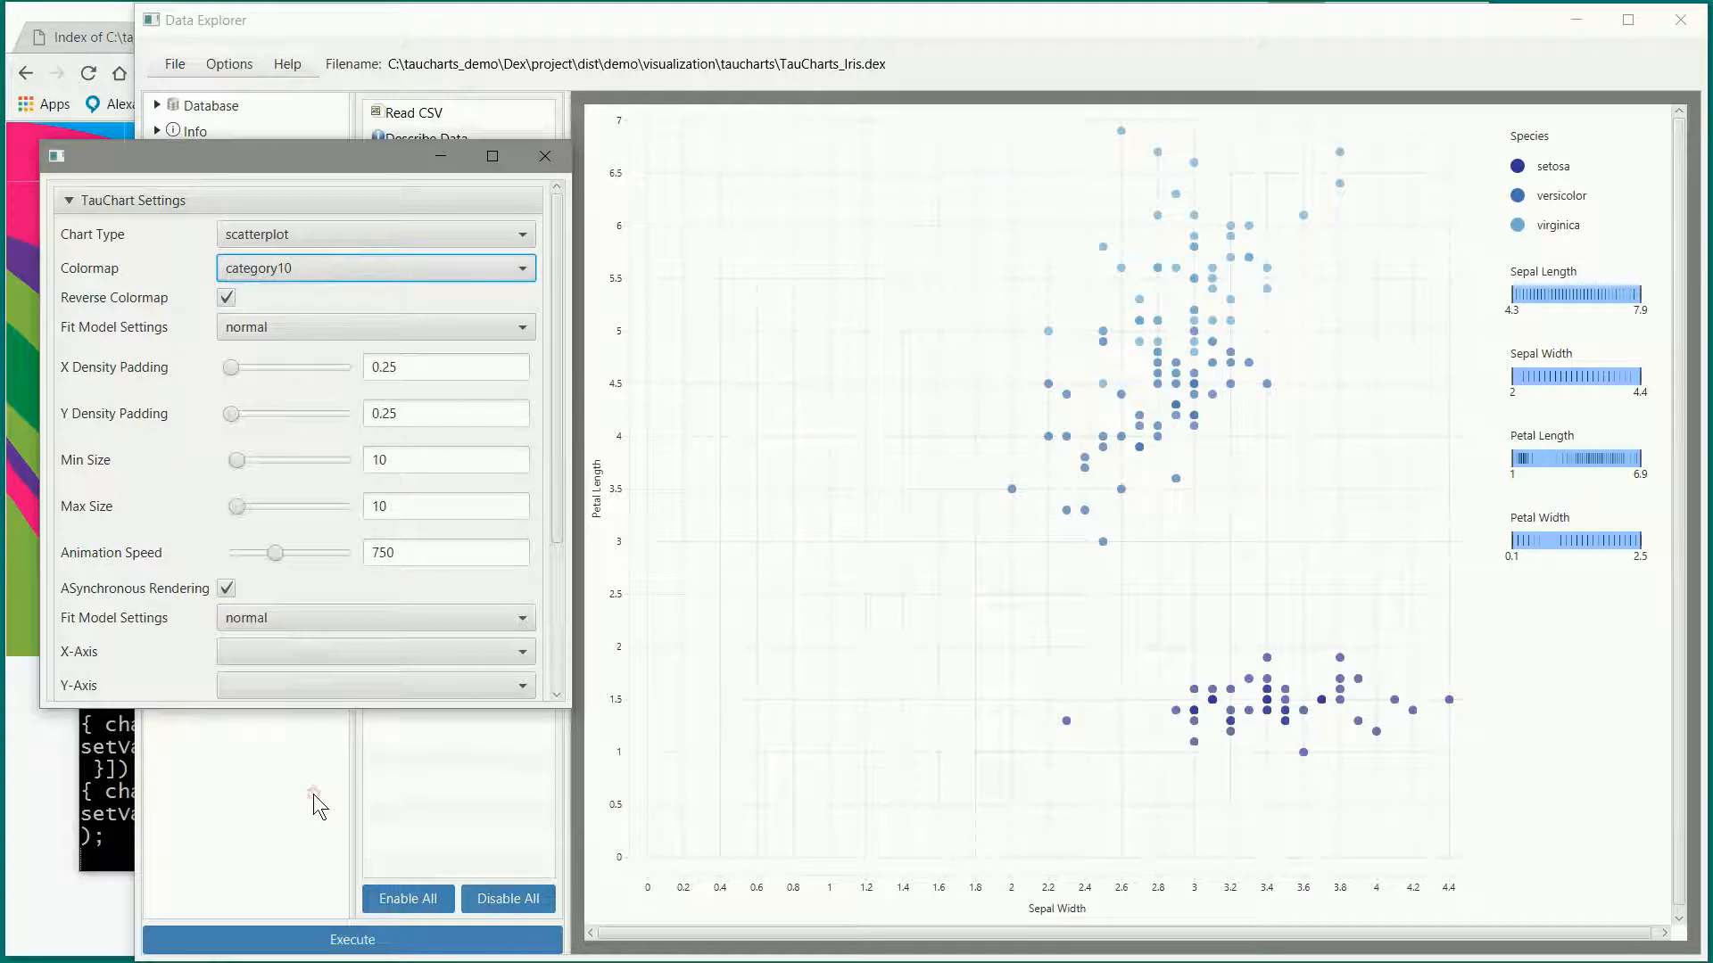
left_click(313, 794)
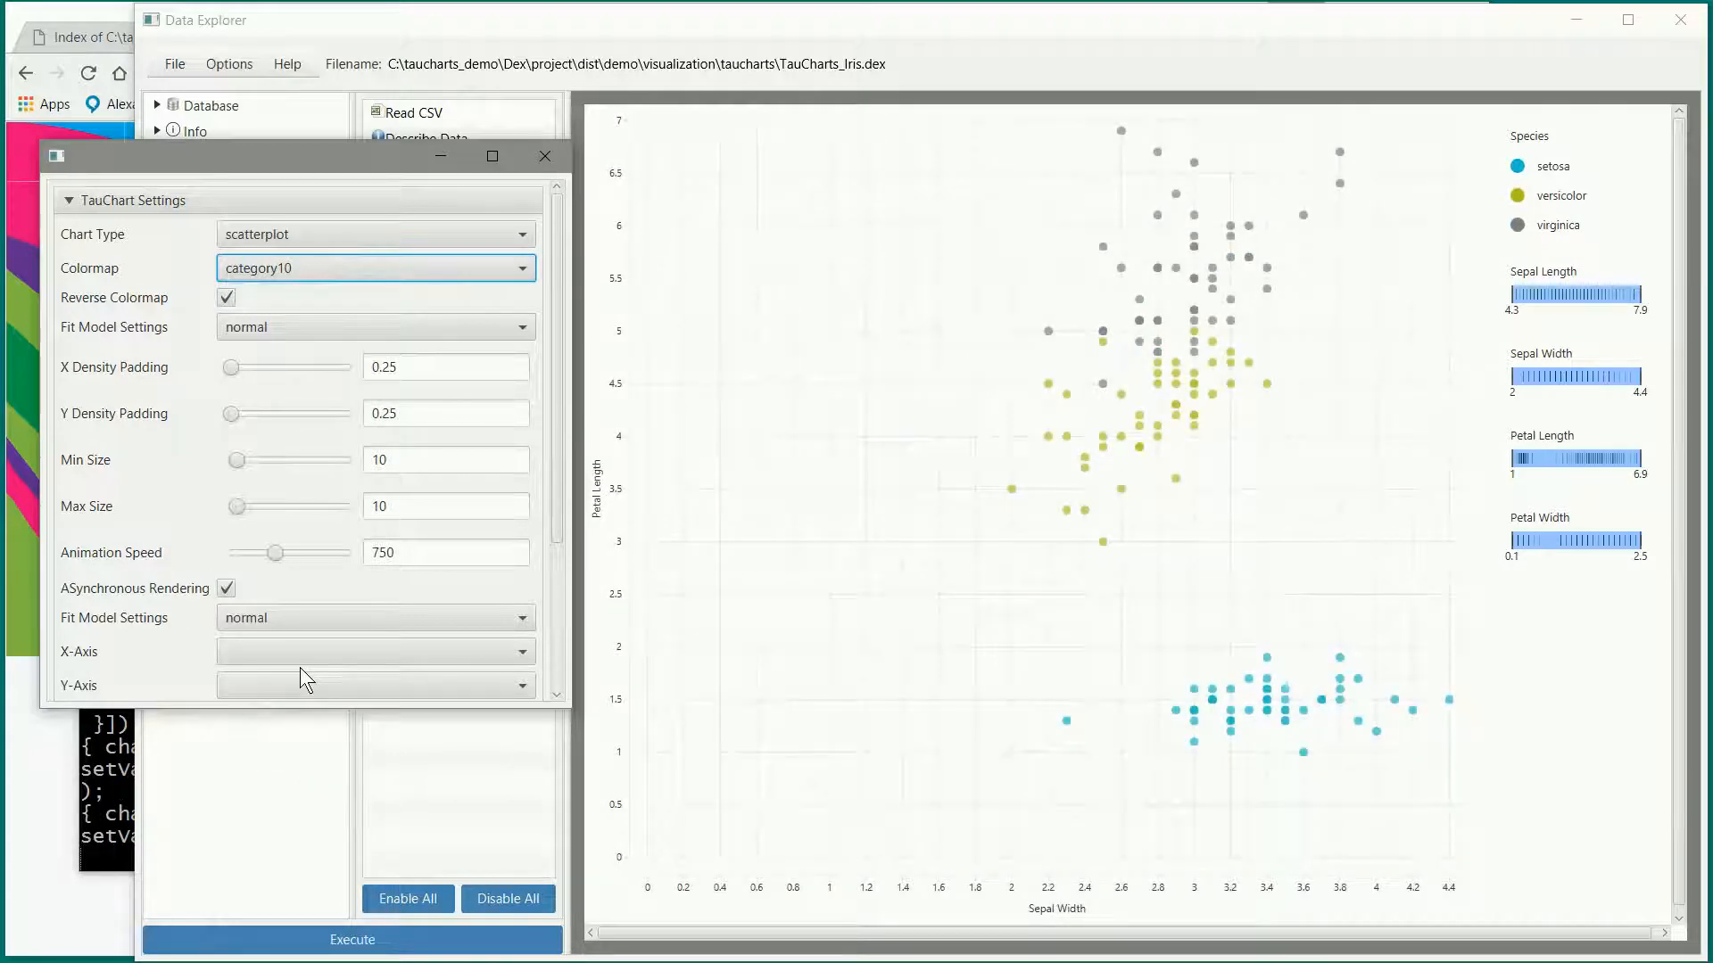
left_click(229, 300)
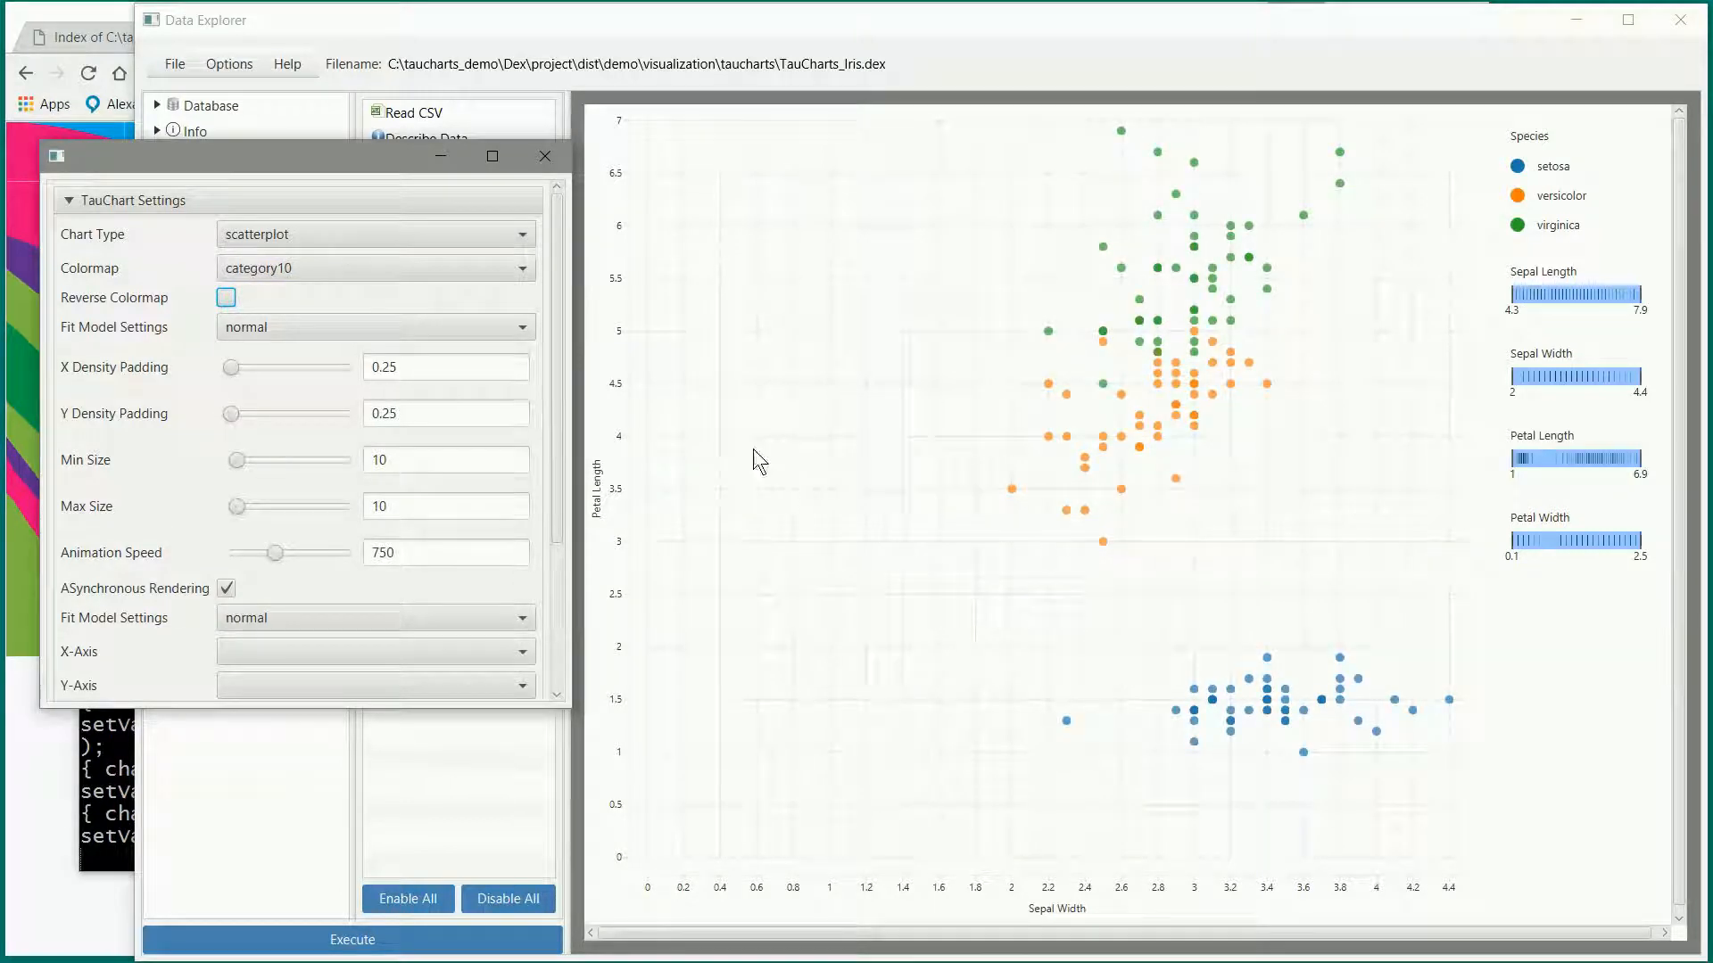
Step: Plot Petal Length on the X-axis and Sepal Length on the Y-axis
left_click_drag(556, 388, 555, 597)
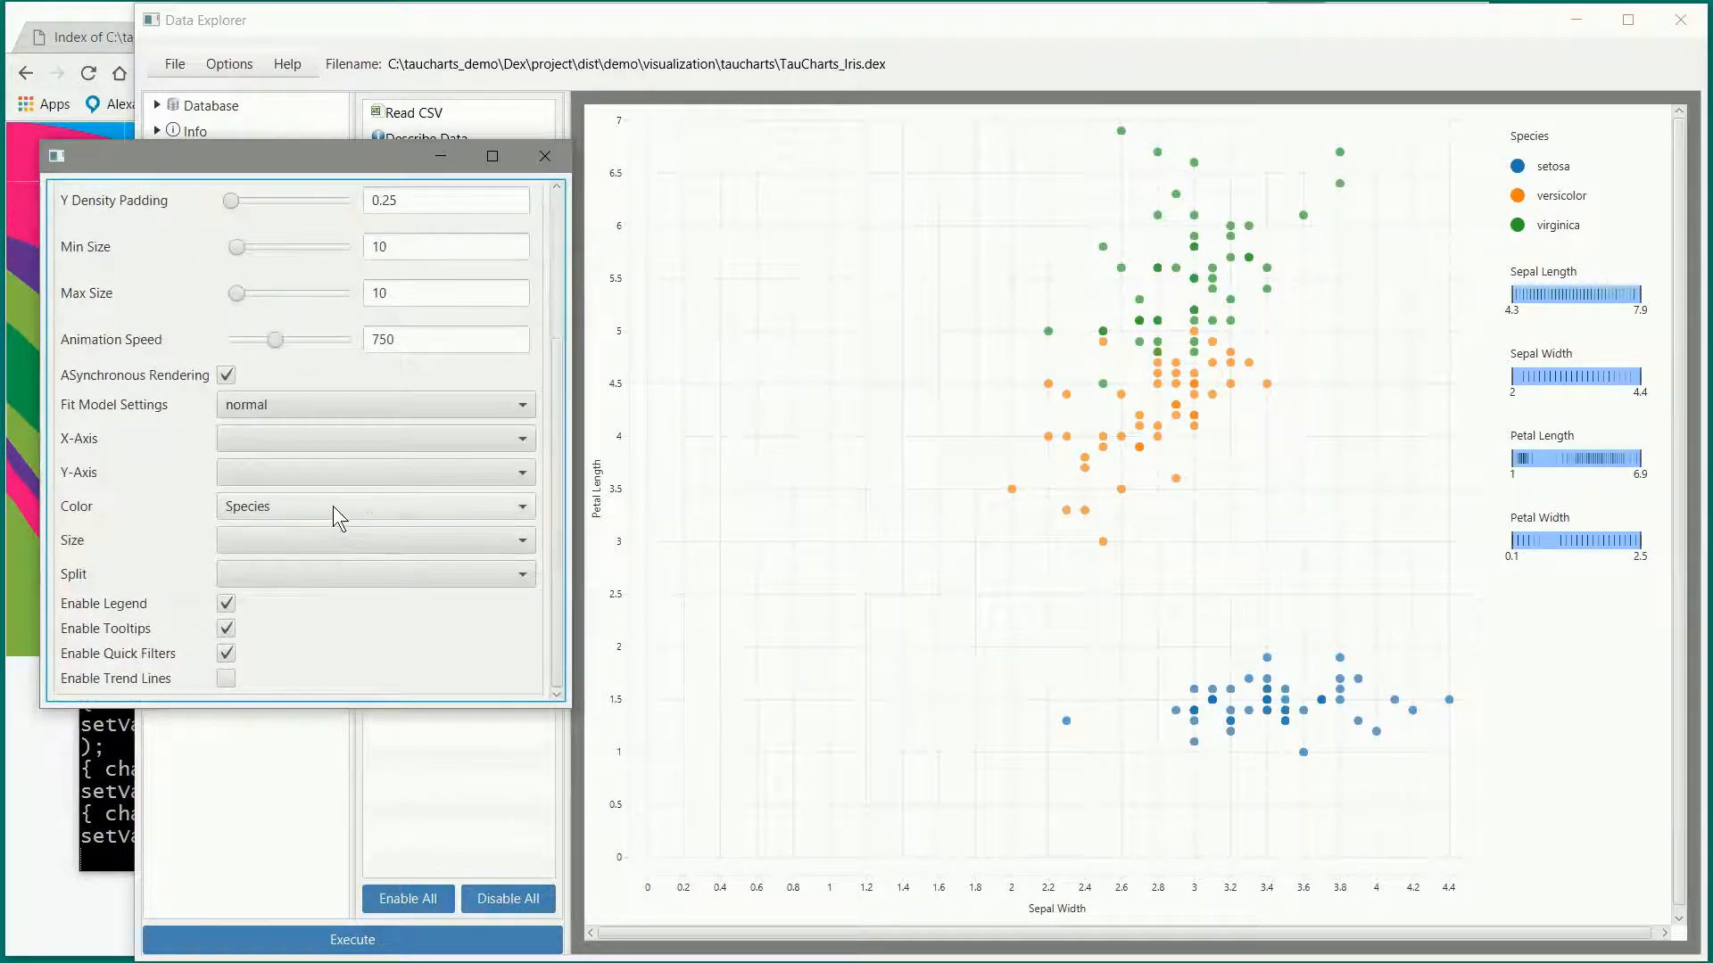
left_click(346, 444)
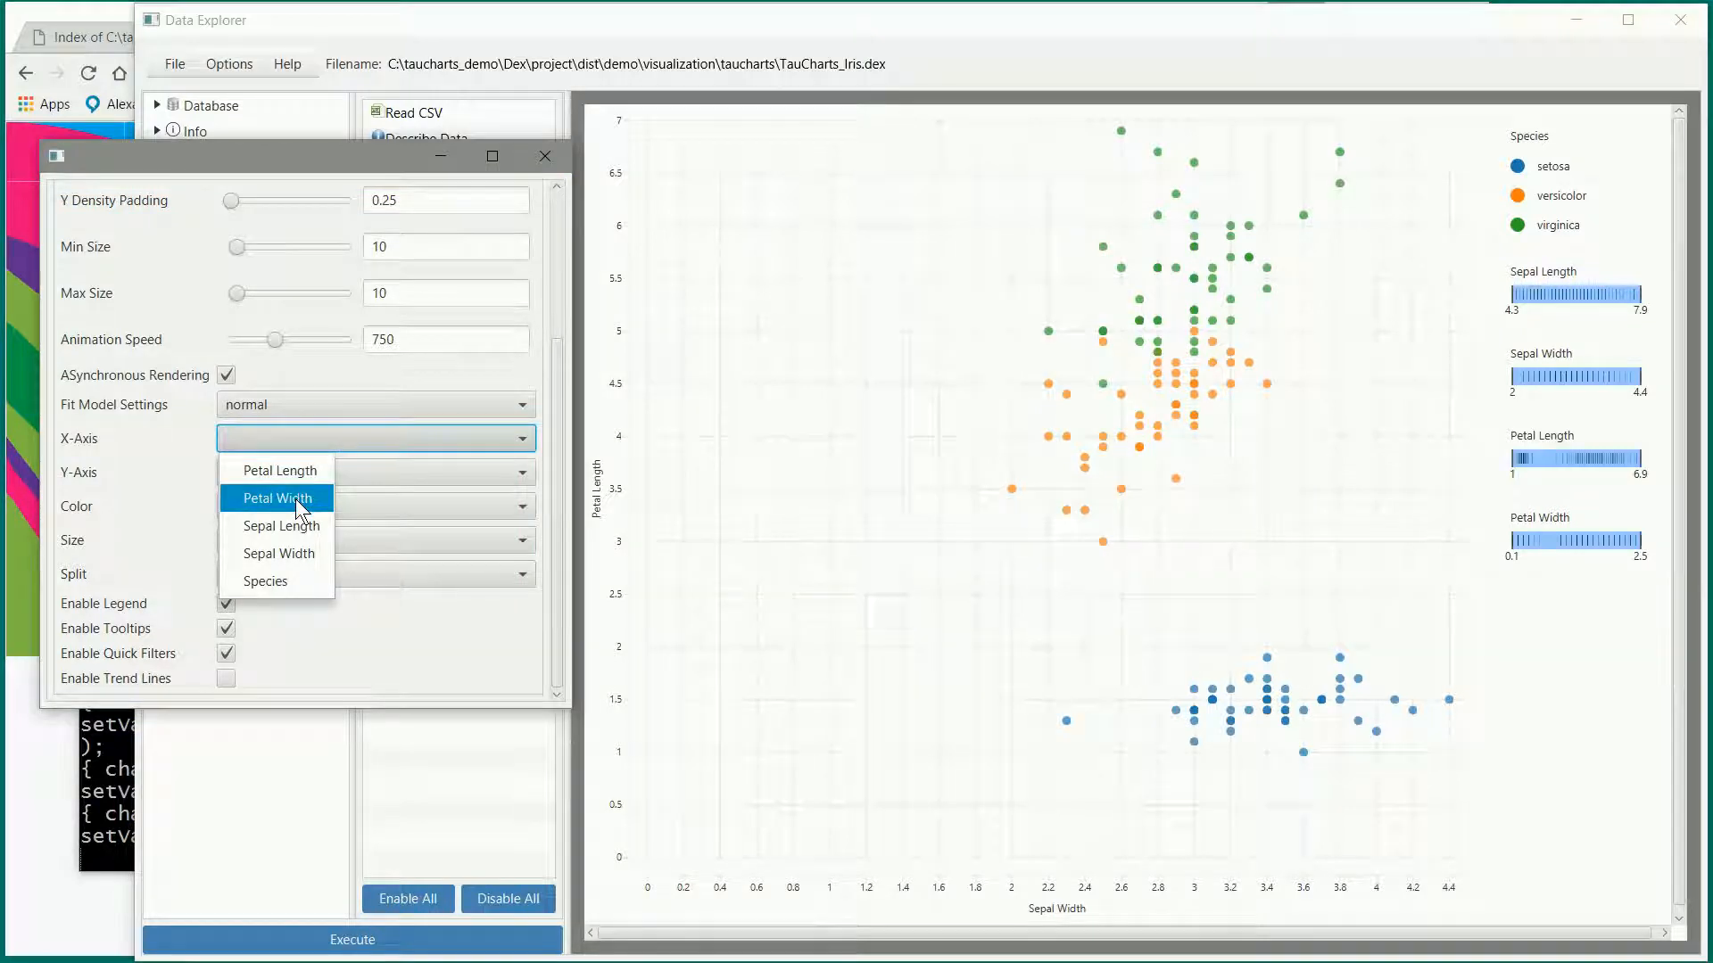
left_click(288, 471)
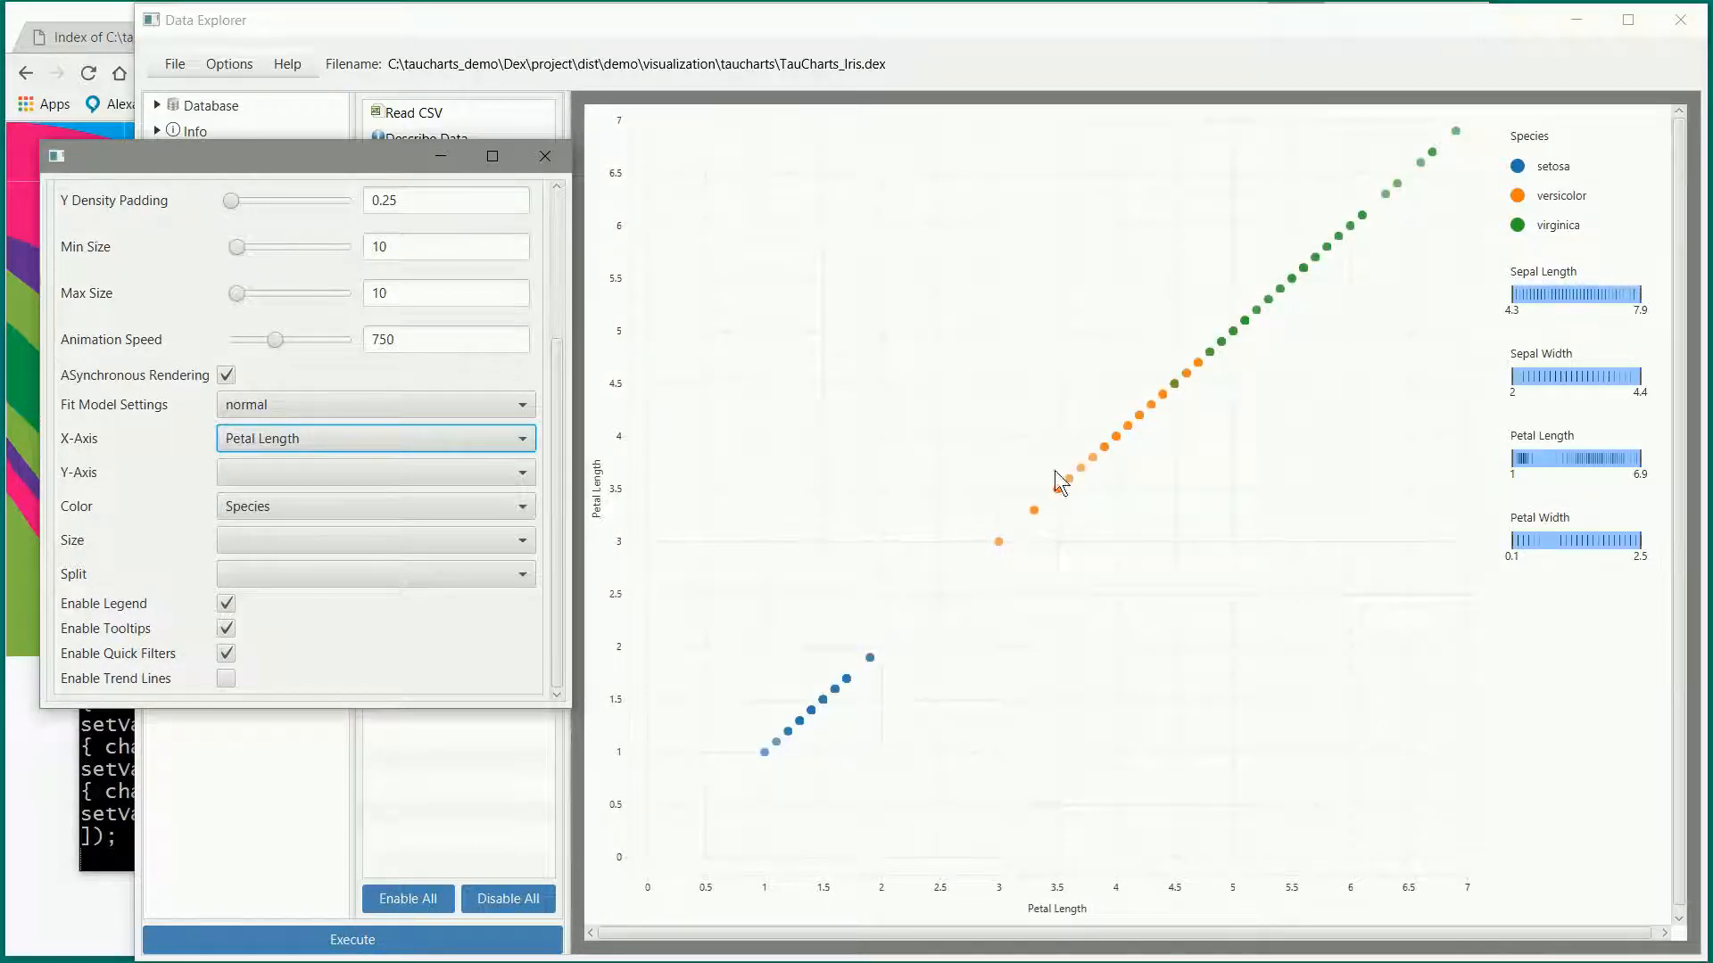
left_click(382, 473)
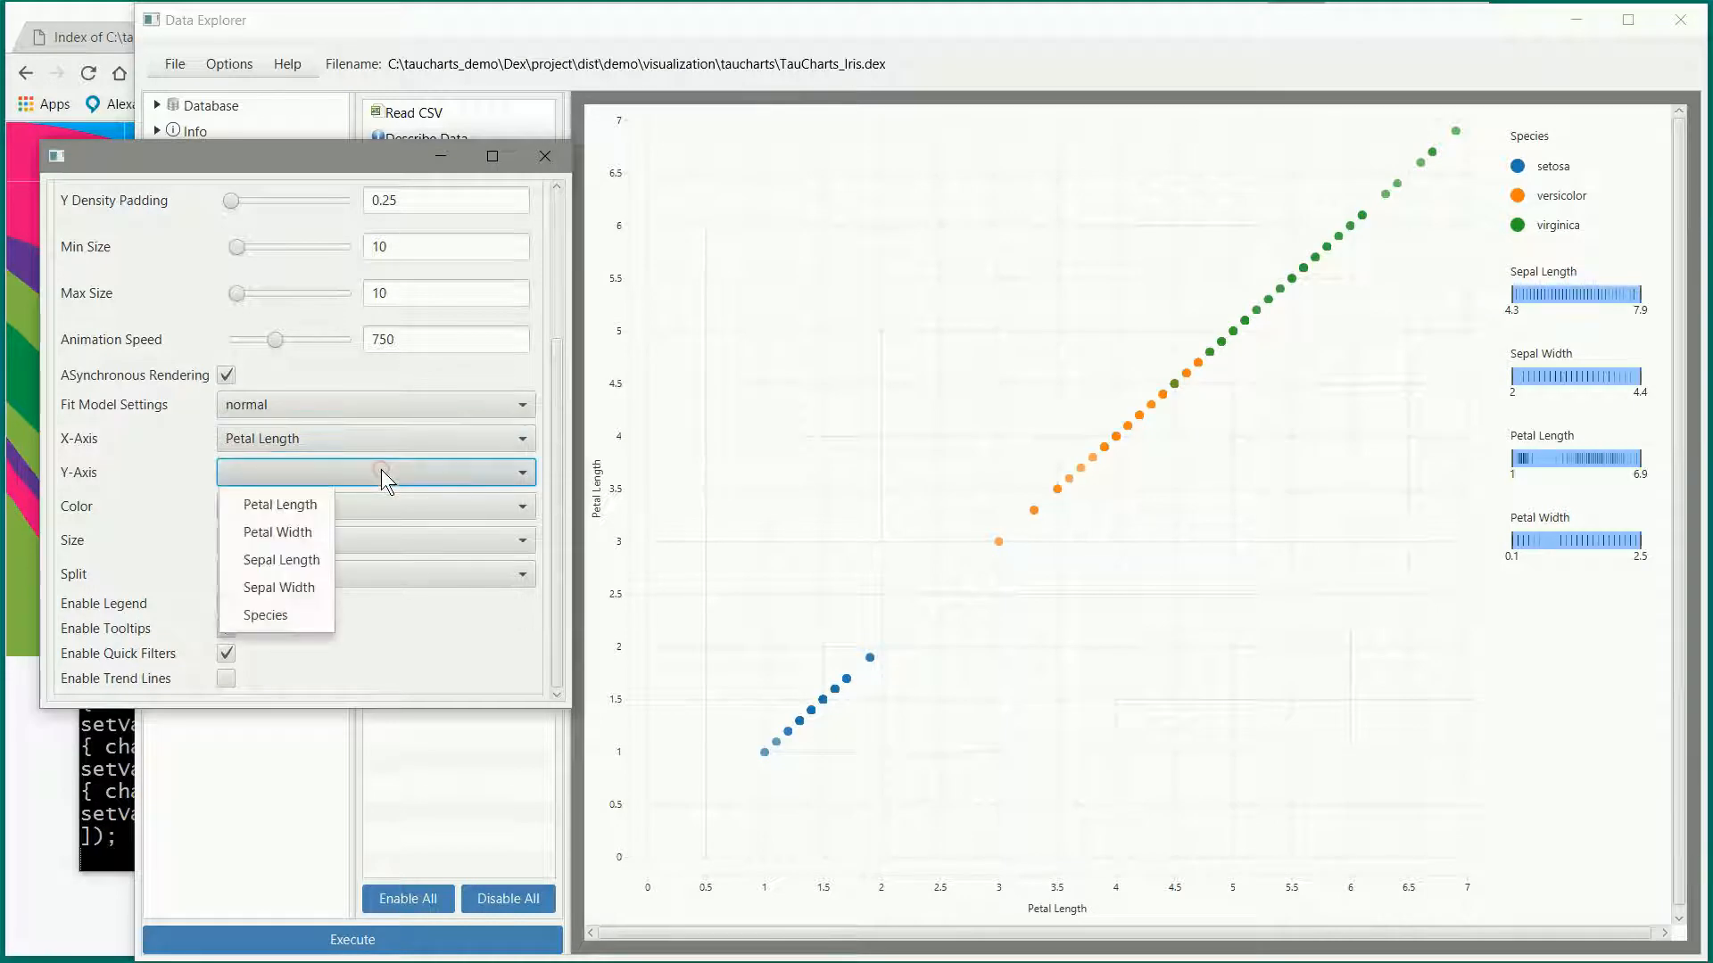
left_click(301, 558)
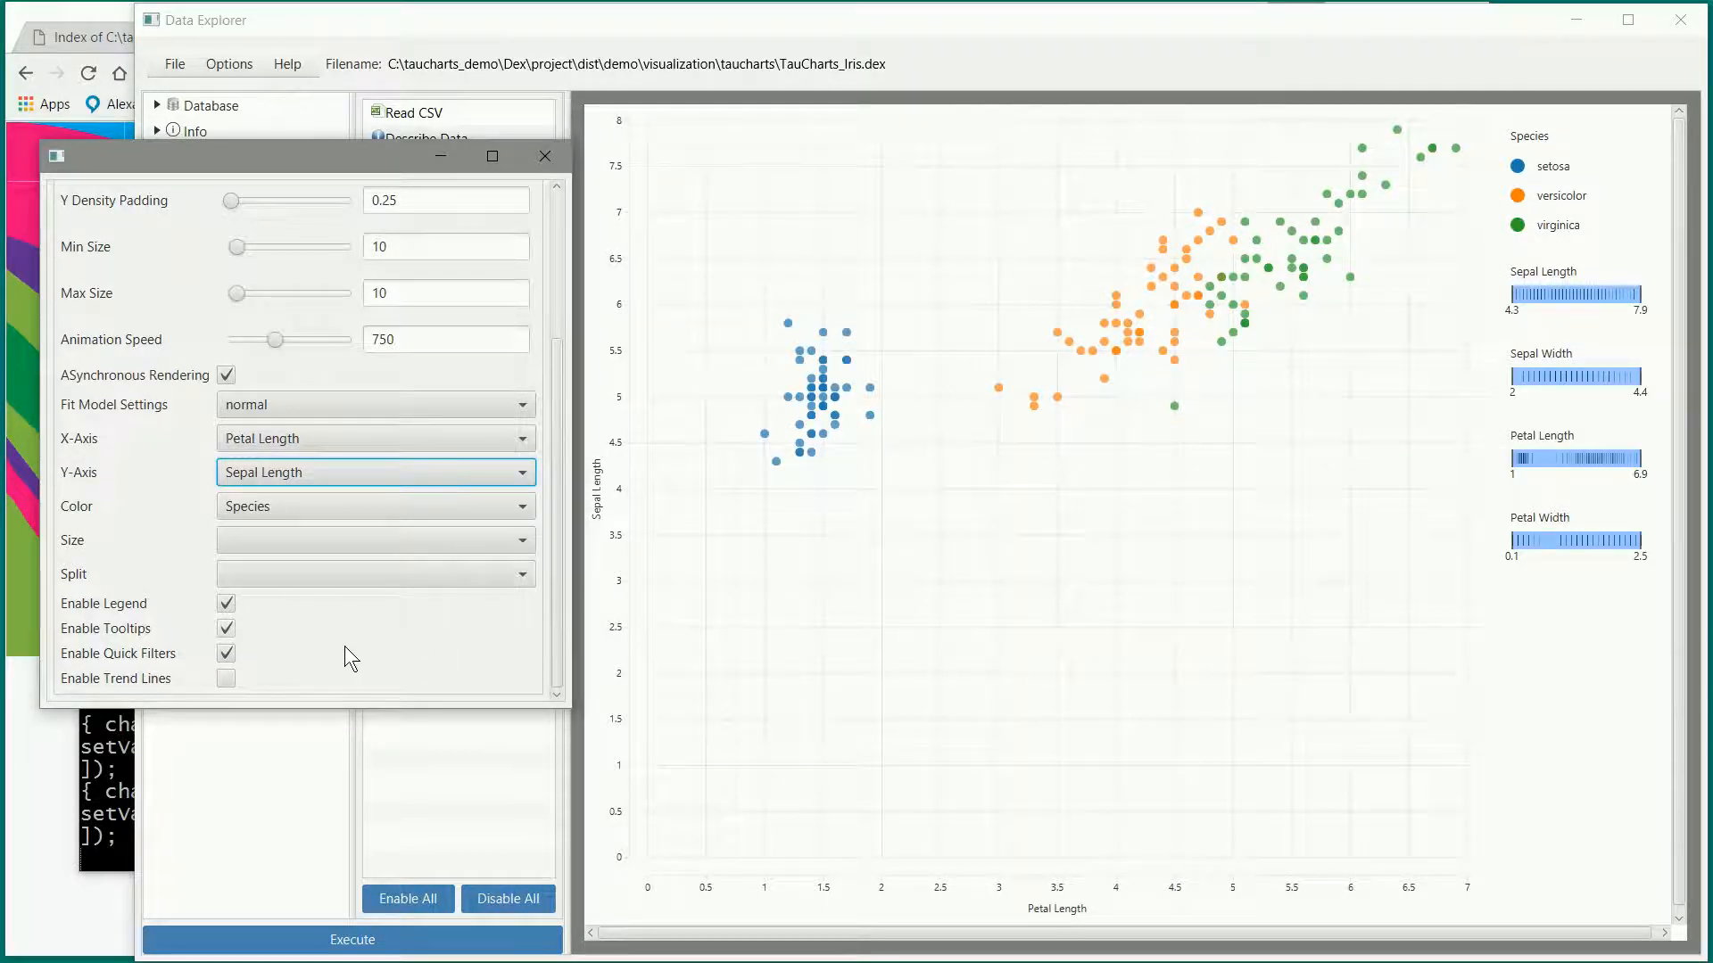
Step: Enable trend lines, try the exponential type before choosing logarithmic, and try the Petal Width quick filter
left_click(225, 680)
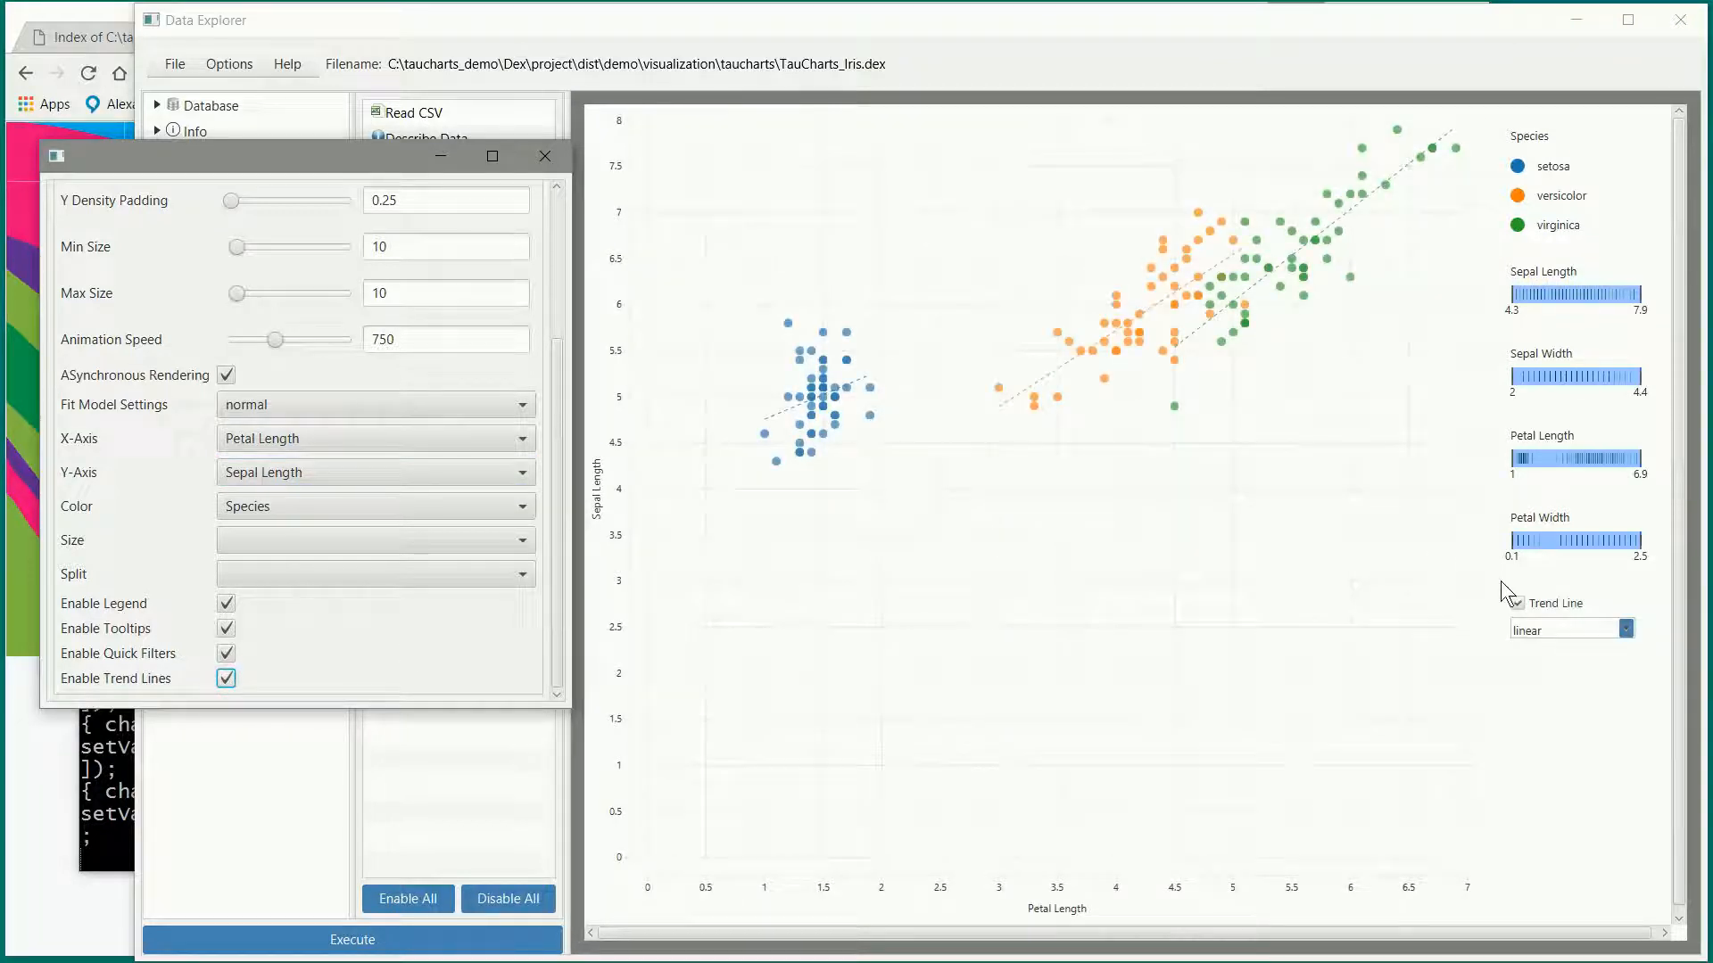
left_click(1519, 605)
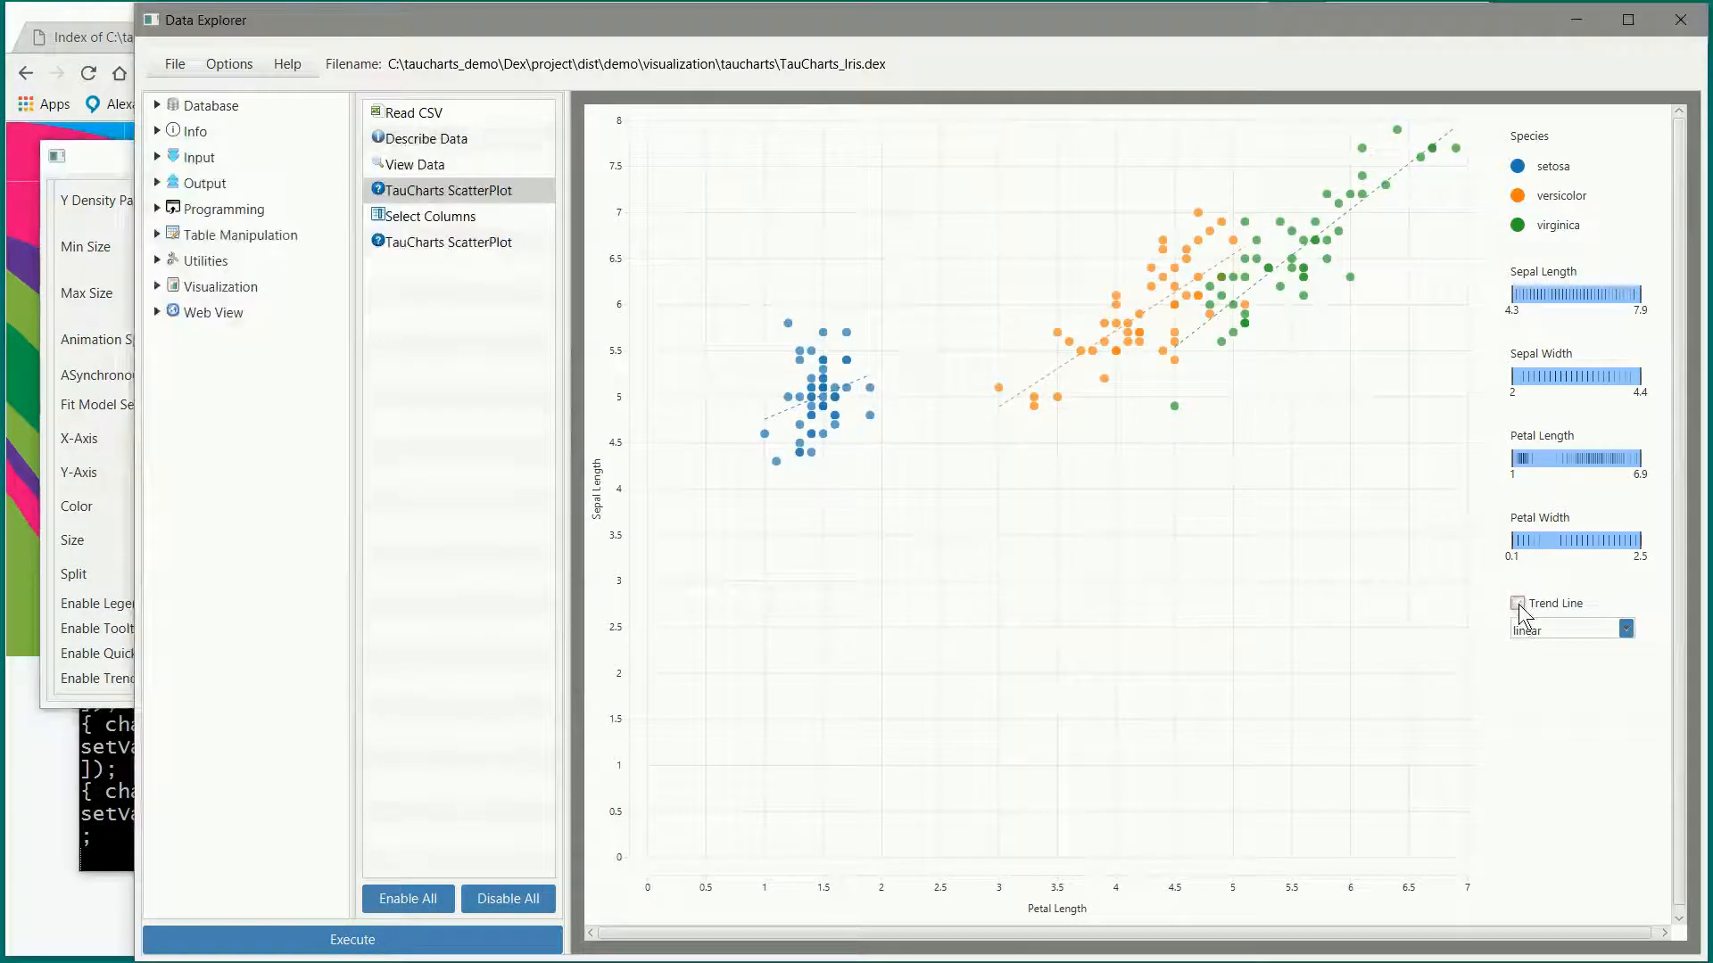
left_click(1537, 628)
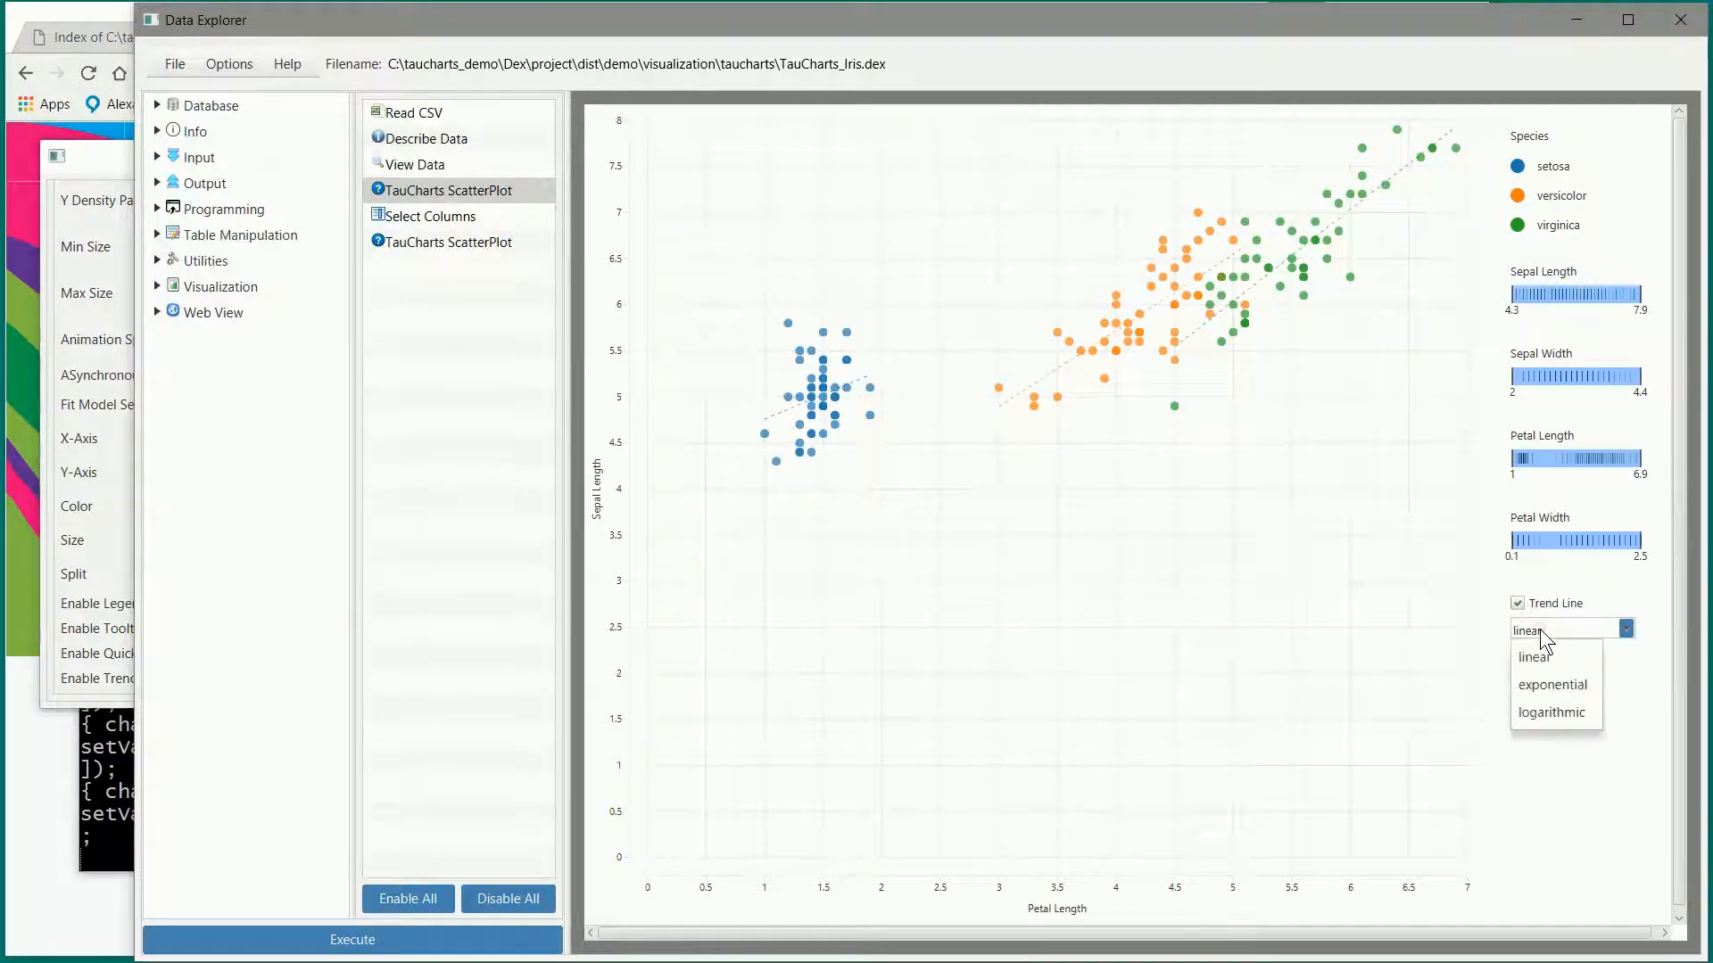
left_click(1542, 681)
left_click(1586, 633)
left_click(1566, 709)
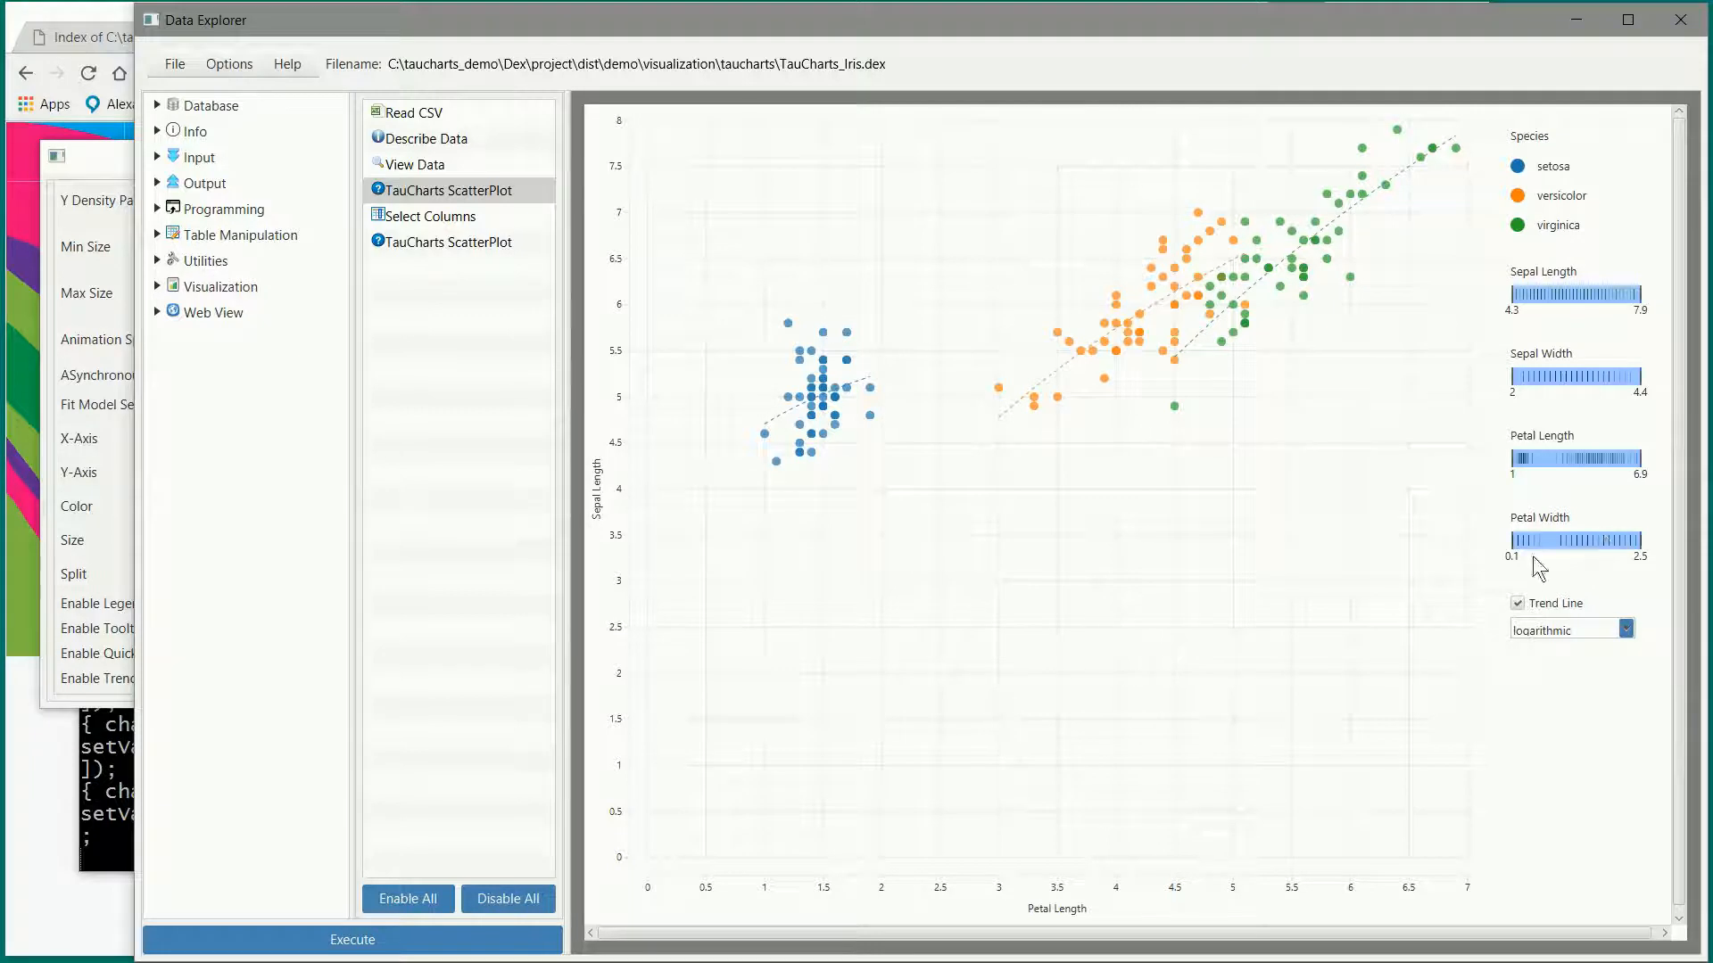
left_click_drag(1510, 541, 1643, 542)
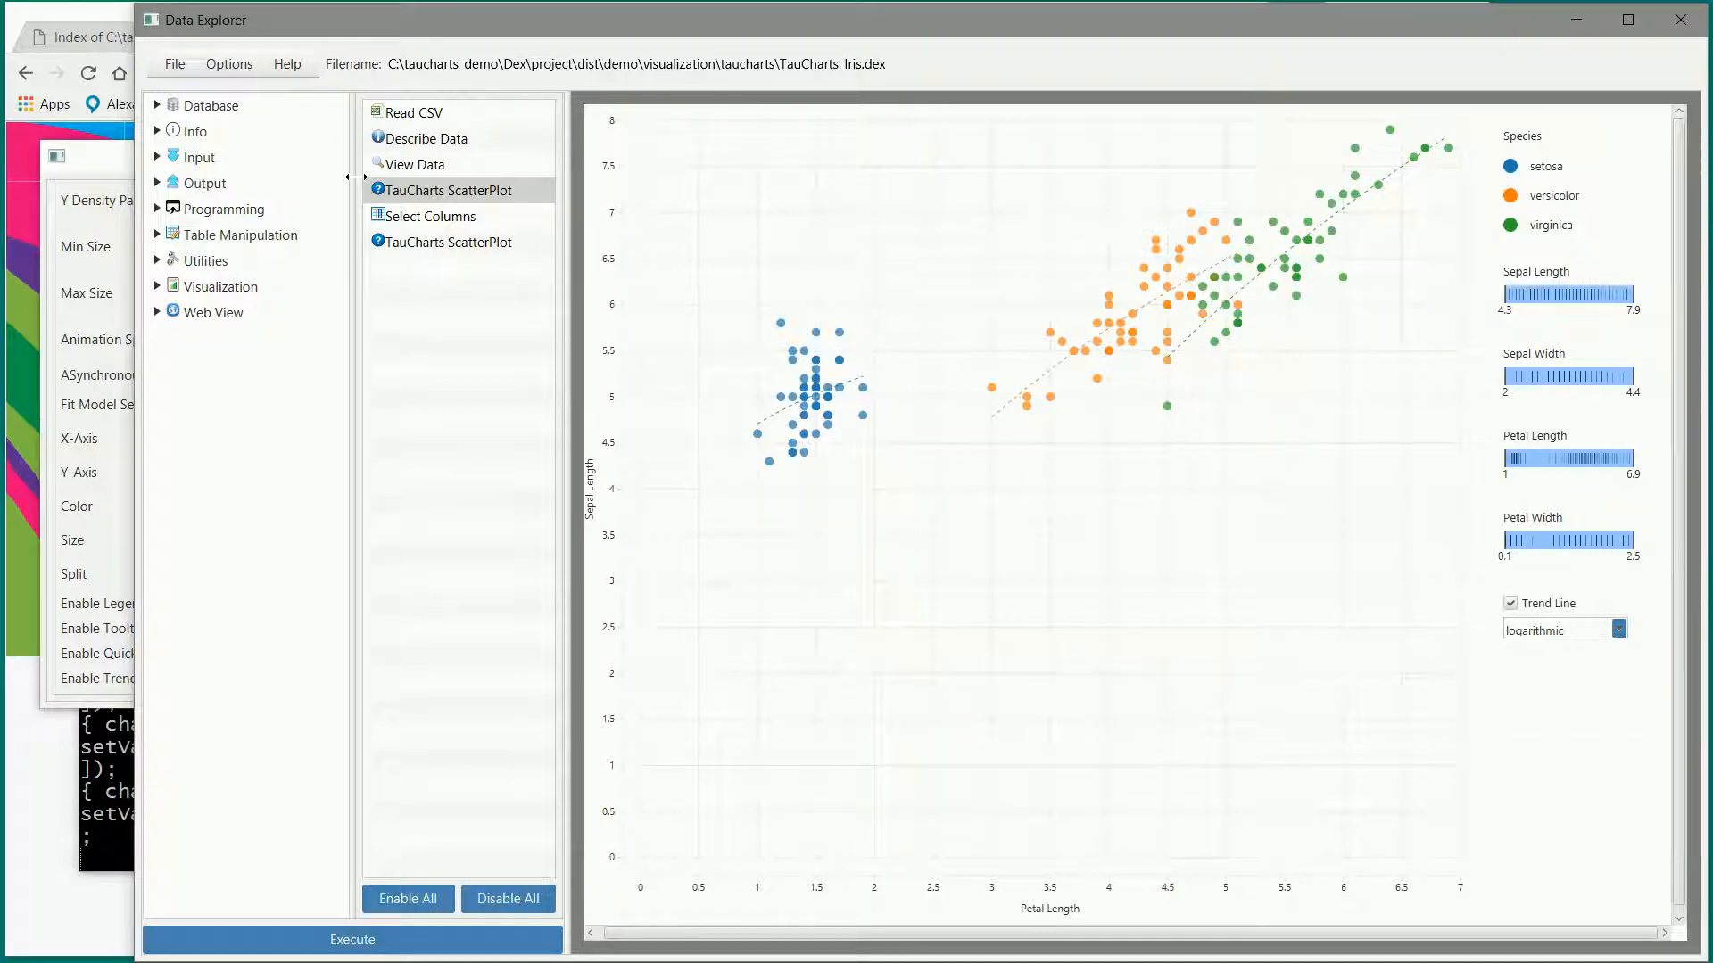
Step: Inspect the Select Columns component and the second TauCharts ScatterPlot component of the Iris project
left_click(446, 218)
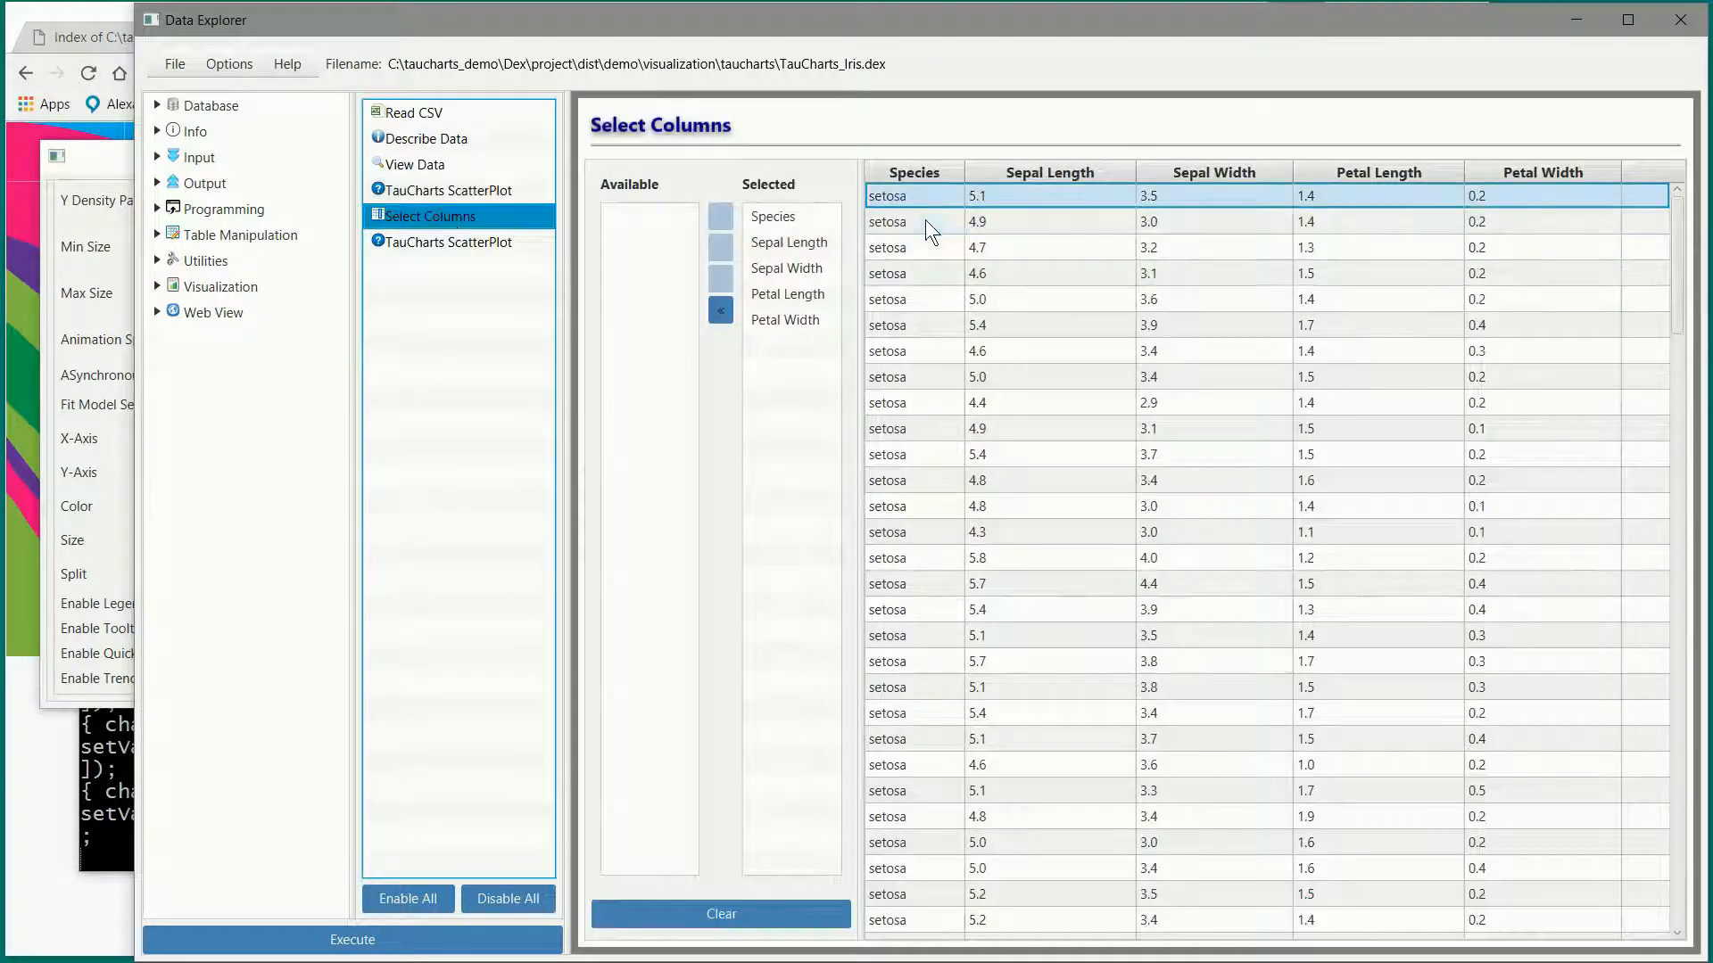
left_click(427, 245)
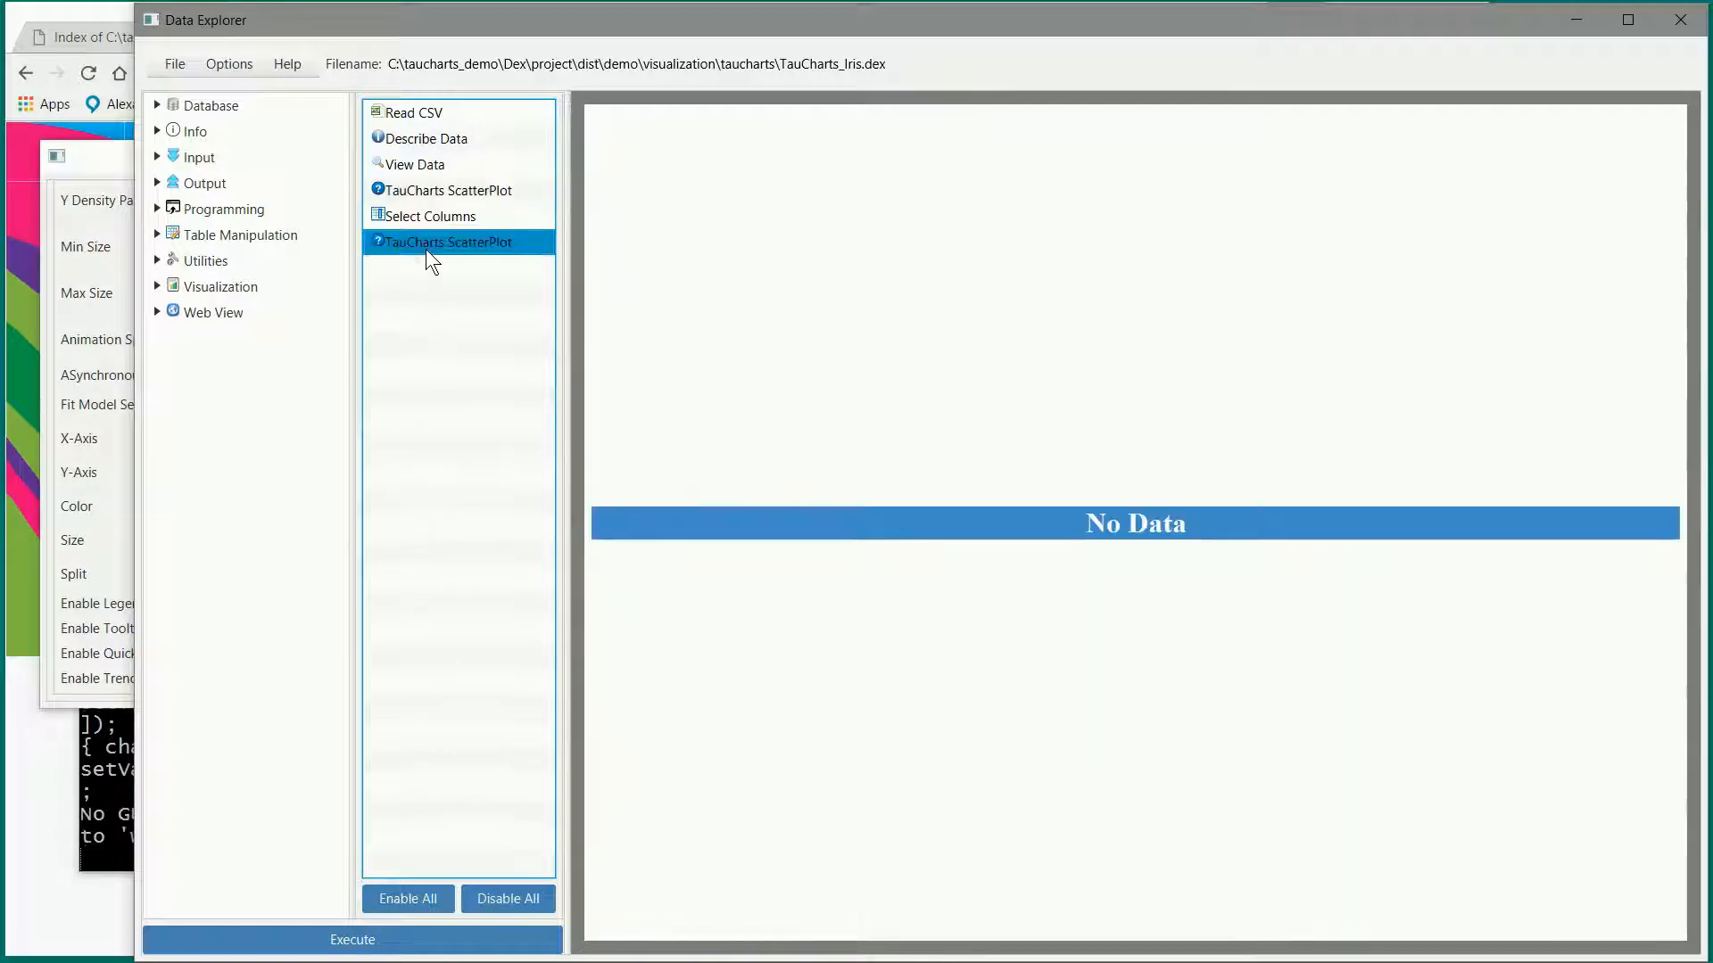
left_click(103, 163)
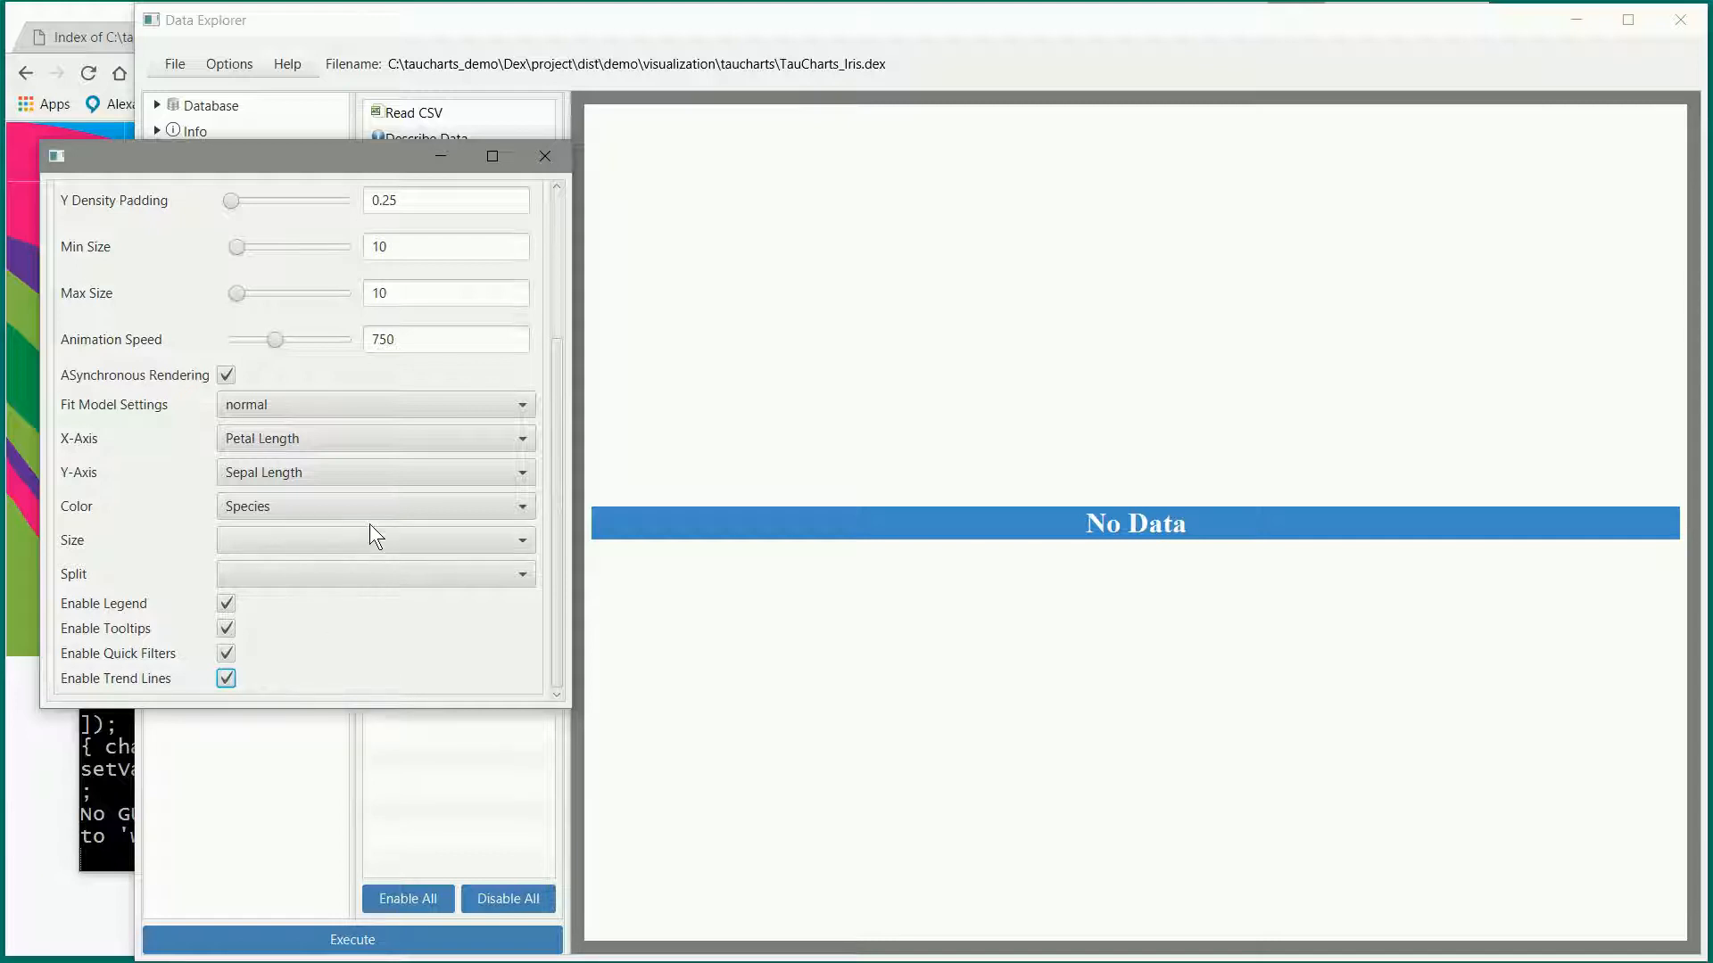
left_click(443, 13)
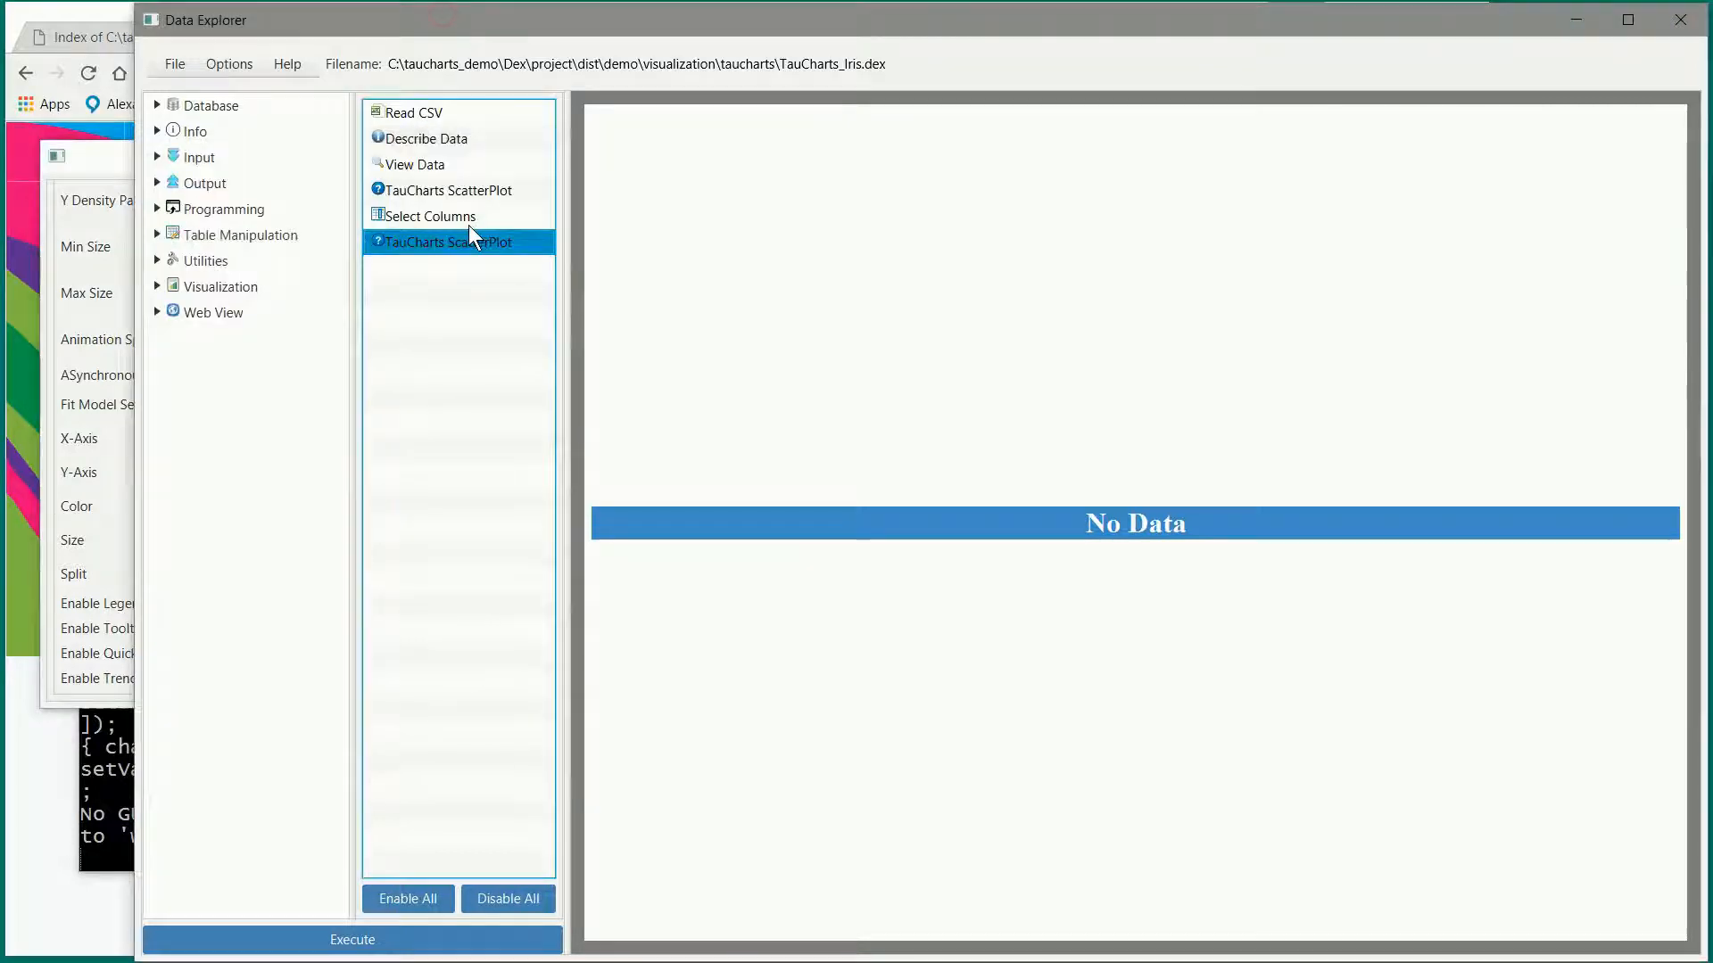
Step: Return to the first TauCharts ScatterPlot, set its maximum point size to 40 and size the points by Sepal Width
left_click(462, 190)
left_click(98, 163)
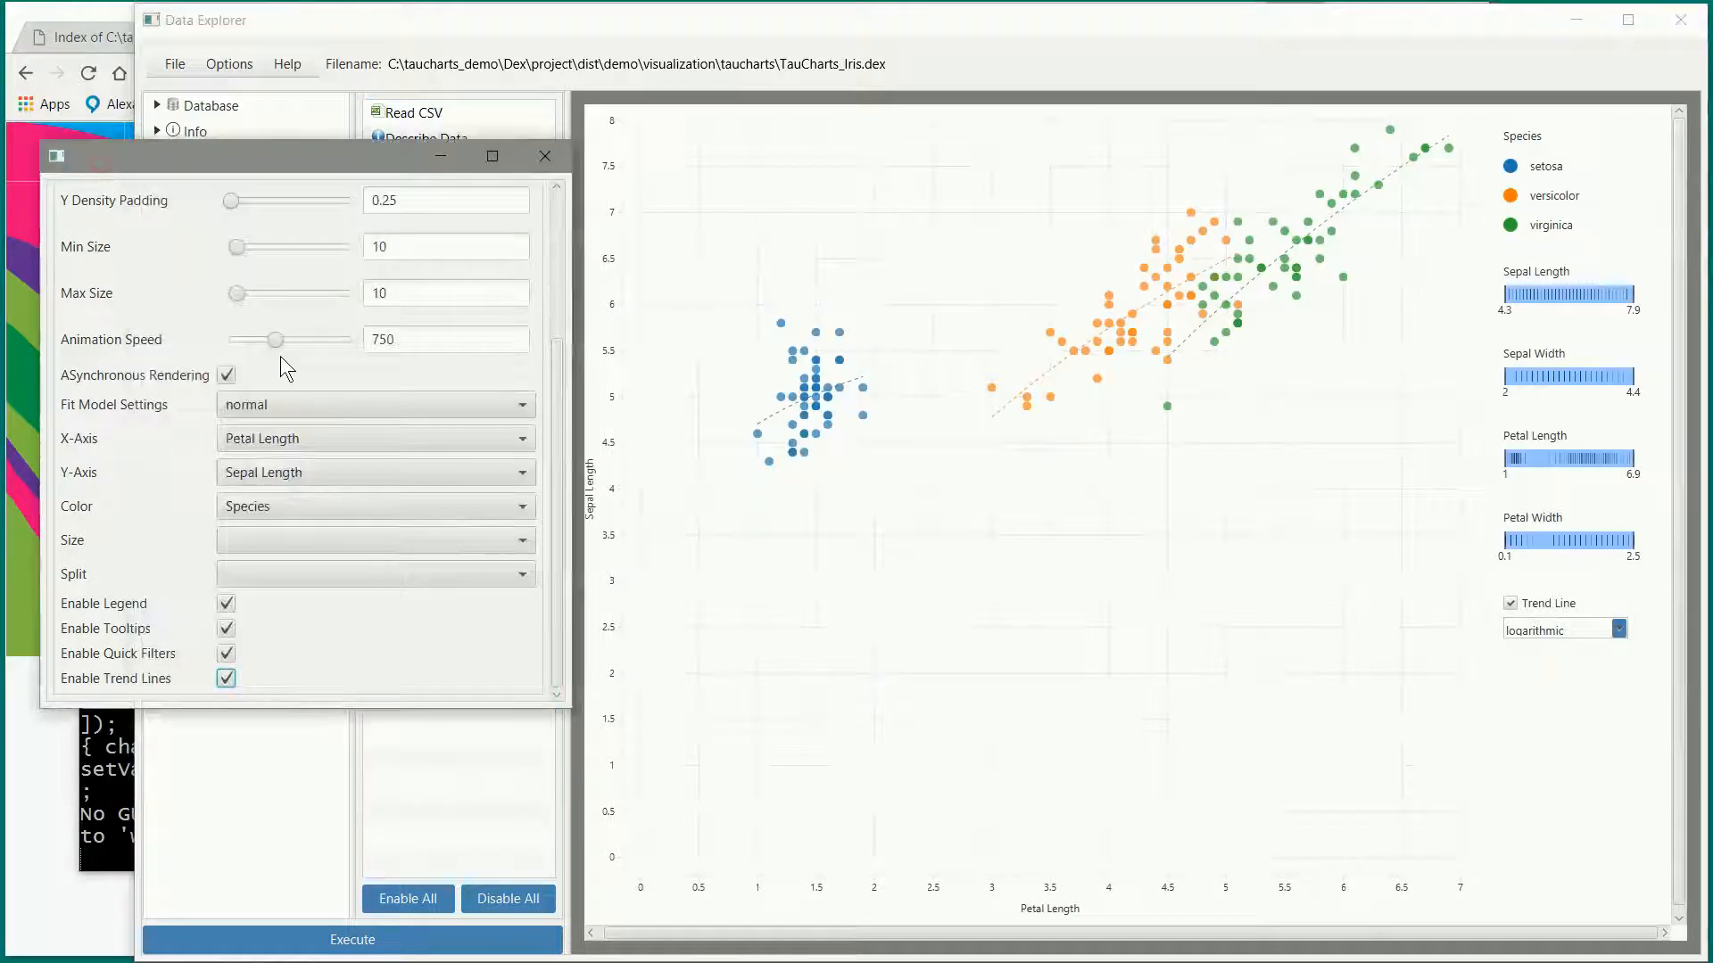
scroll(293, 404, "up", 1)
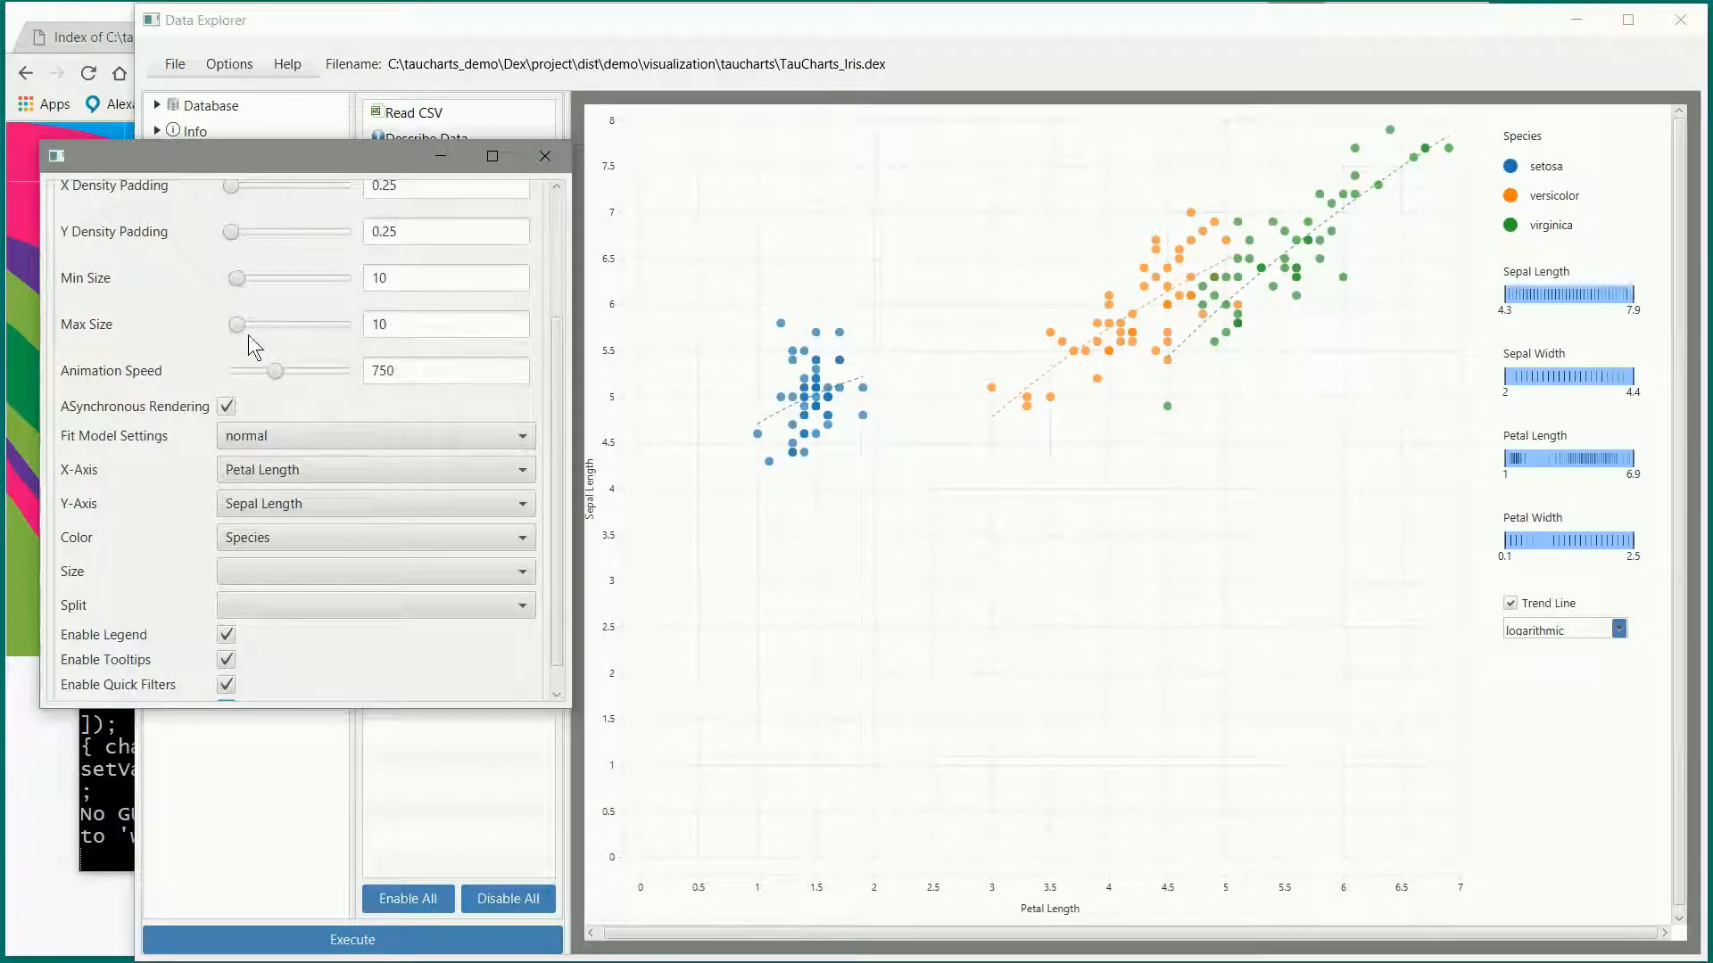
left_click_drag(237, 324, 292, 323)
left_click_drag(297, 322, 254, 326)
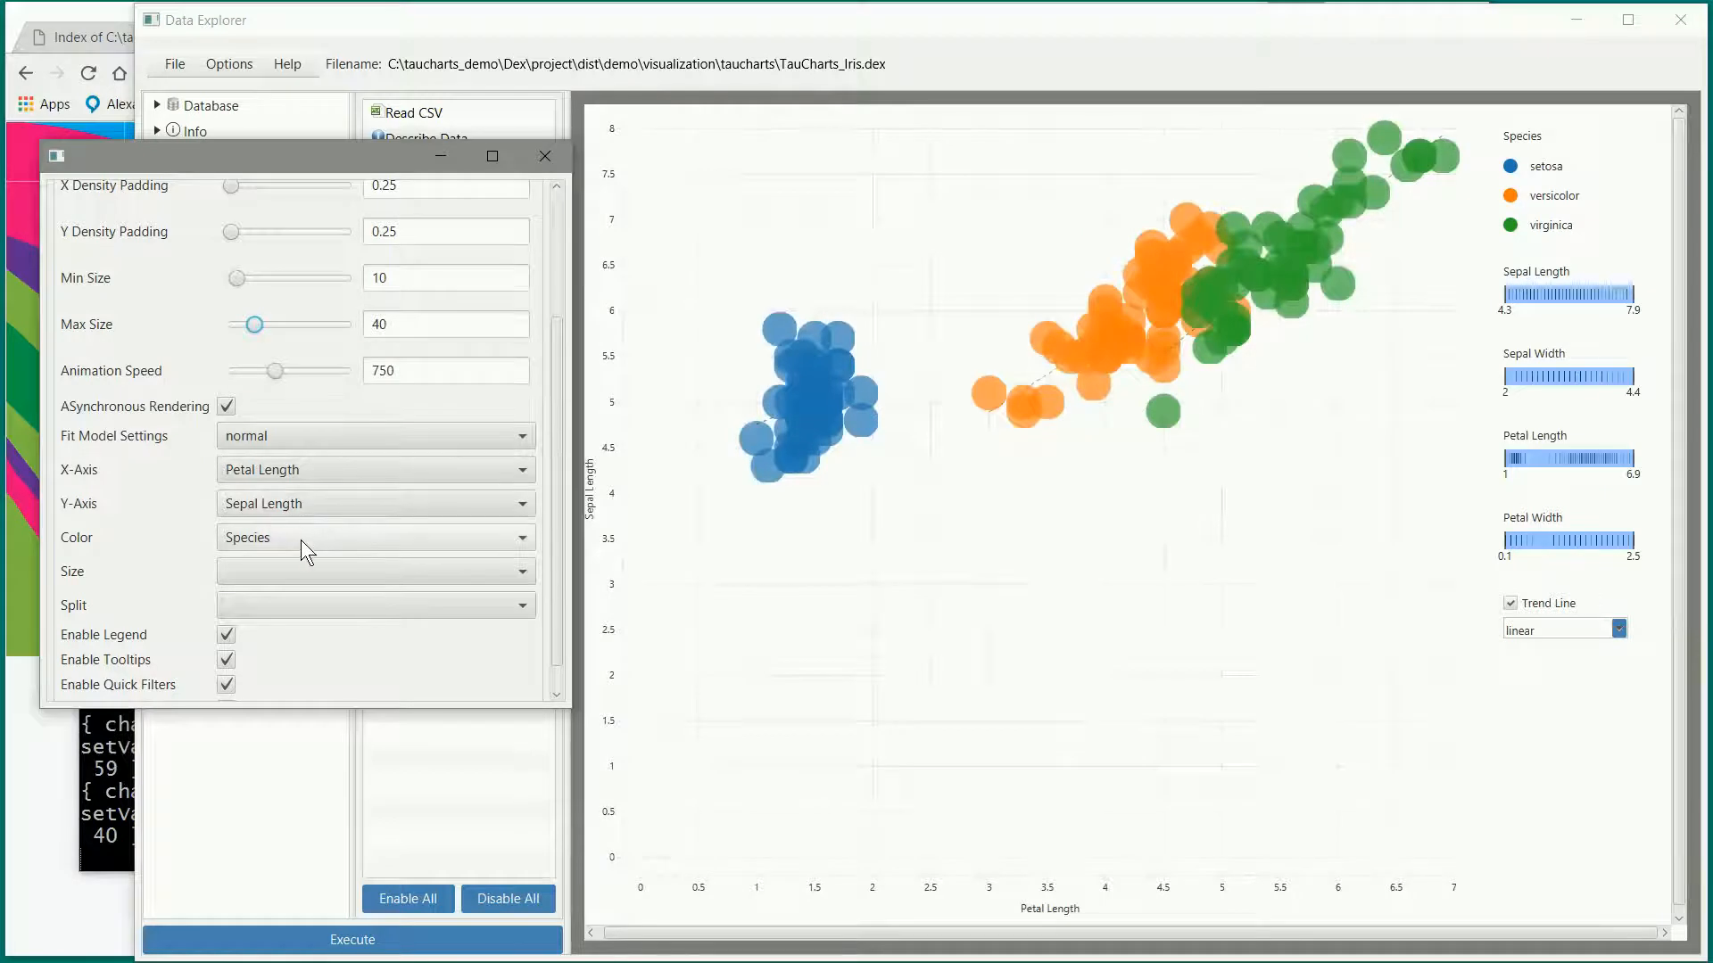
left_click(297, 574)
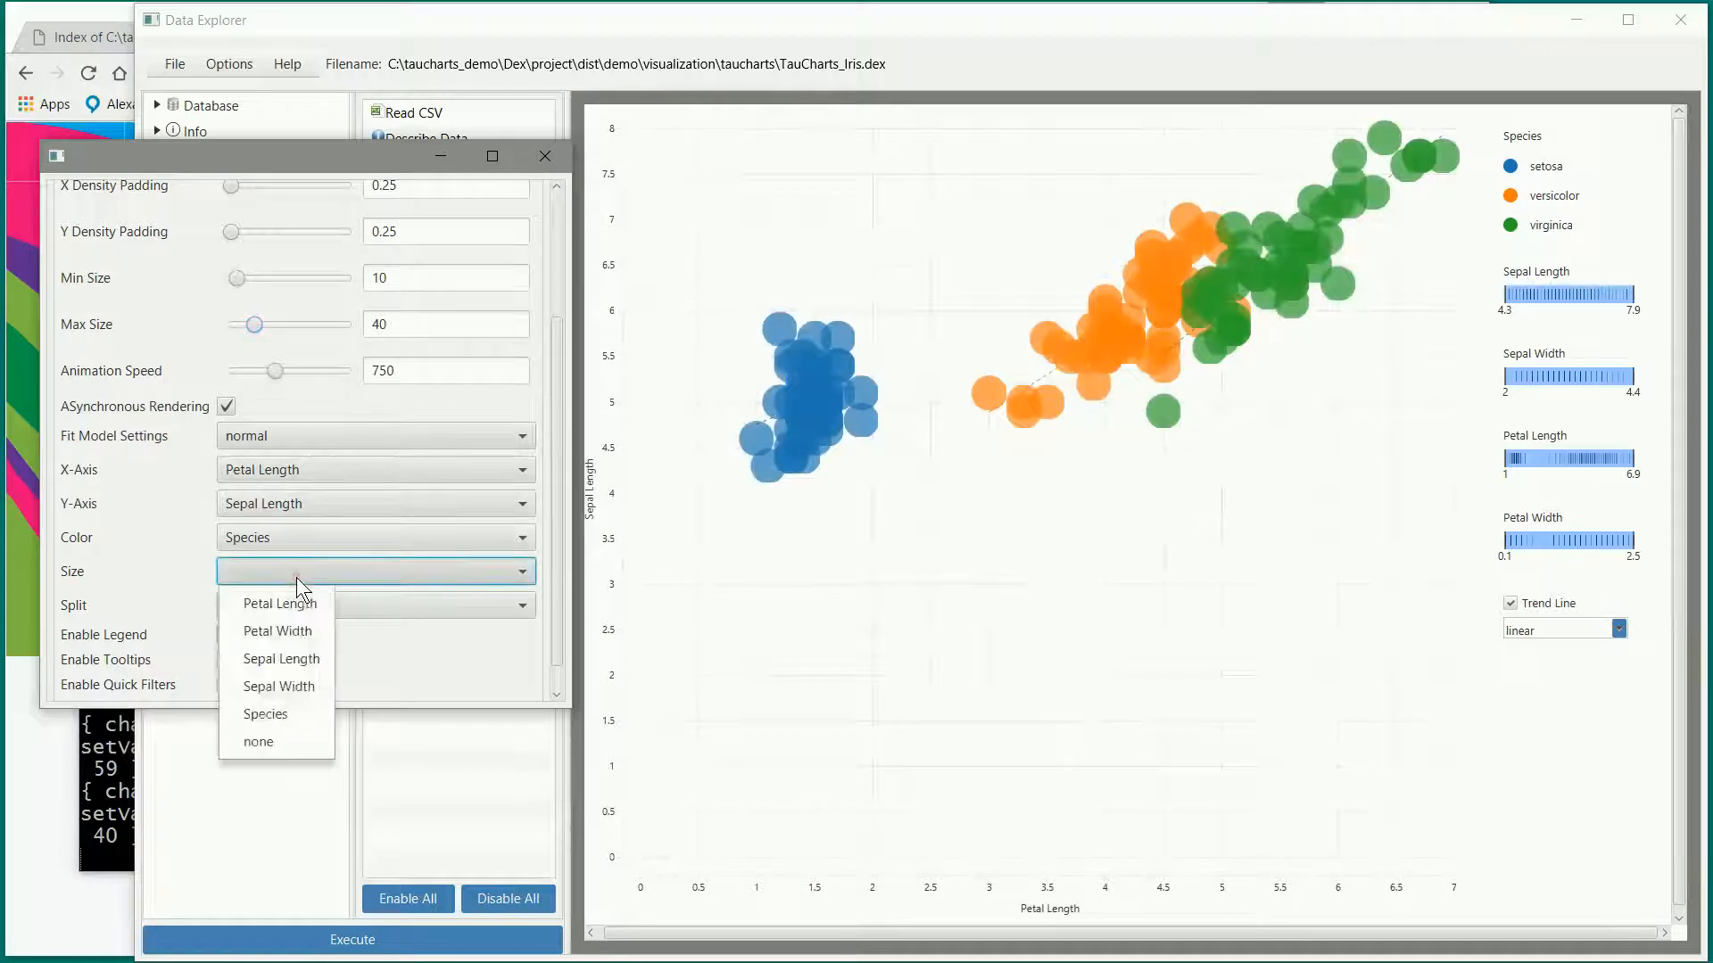
left_click(298, 690)
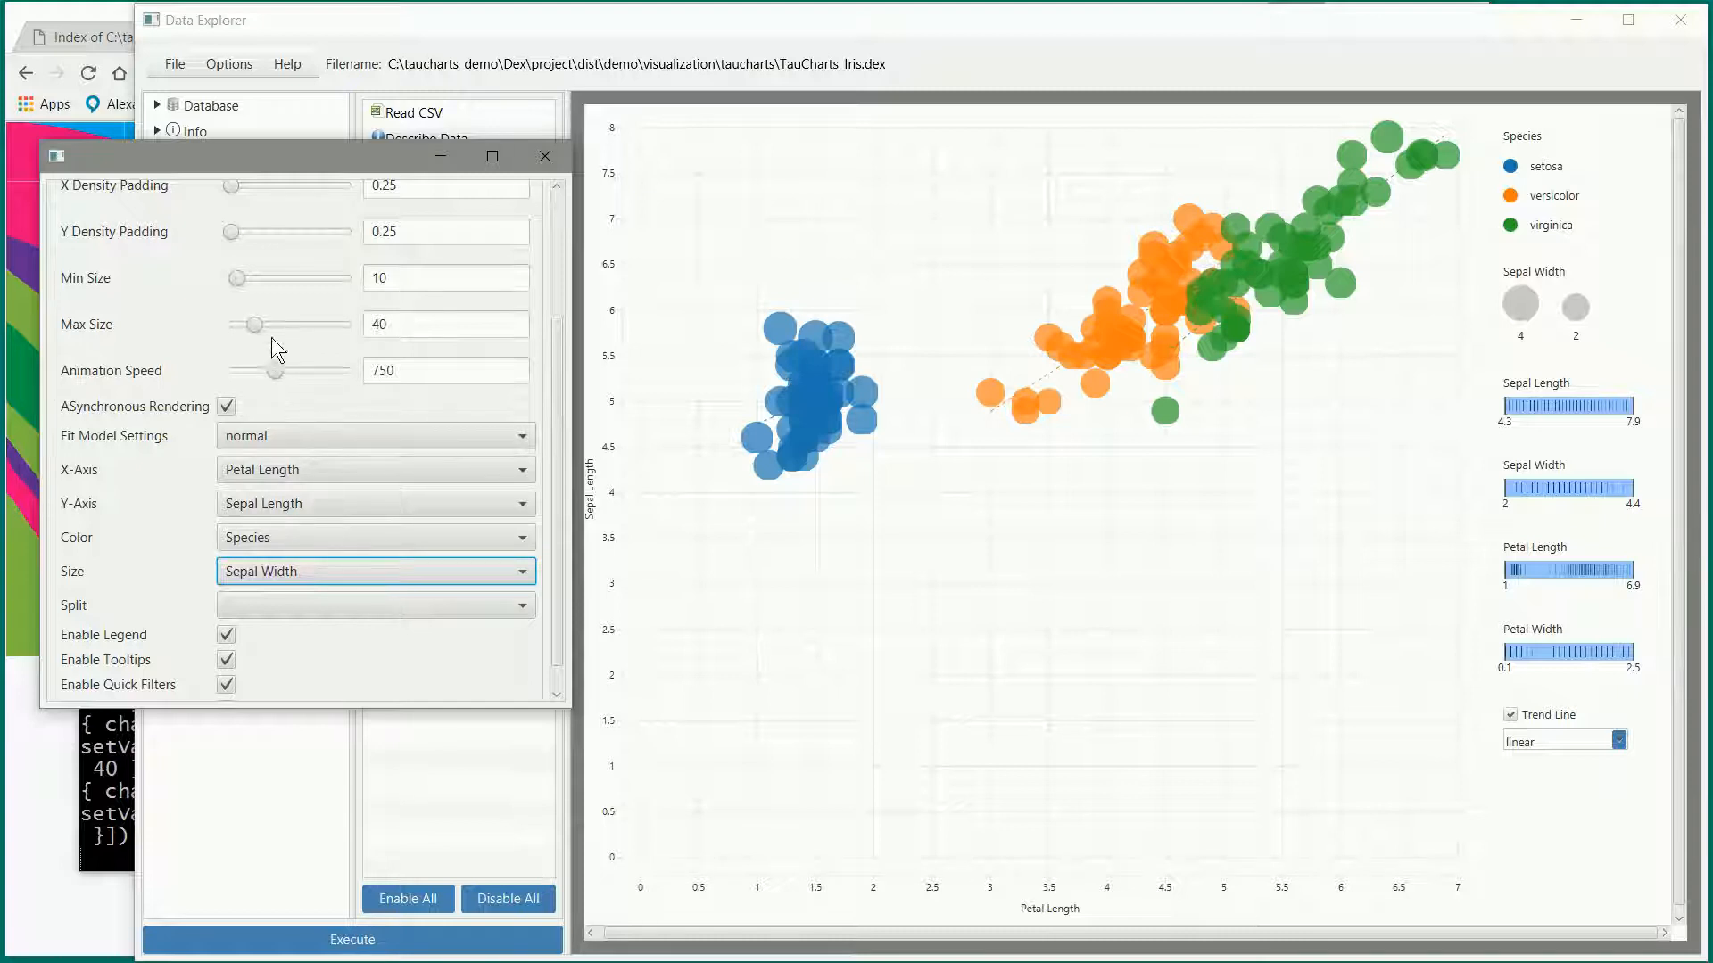
Step: Increase the scatter plot's maximum point size to 71 and close the chart settings
left_click_drag(255, 324, 275, 323)
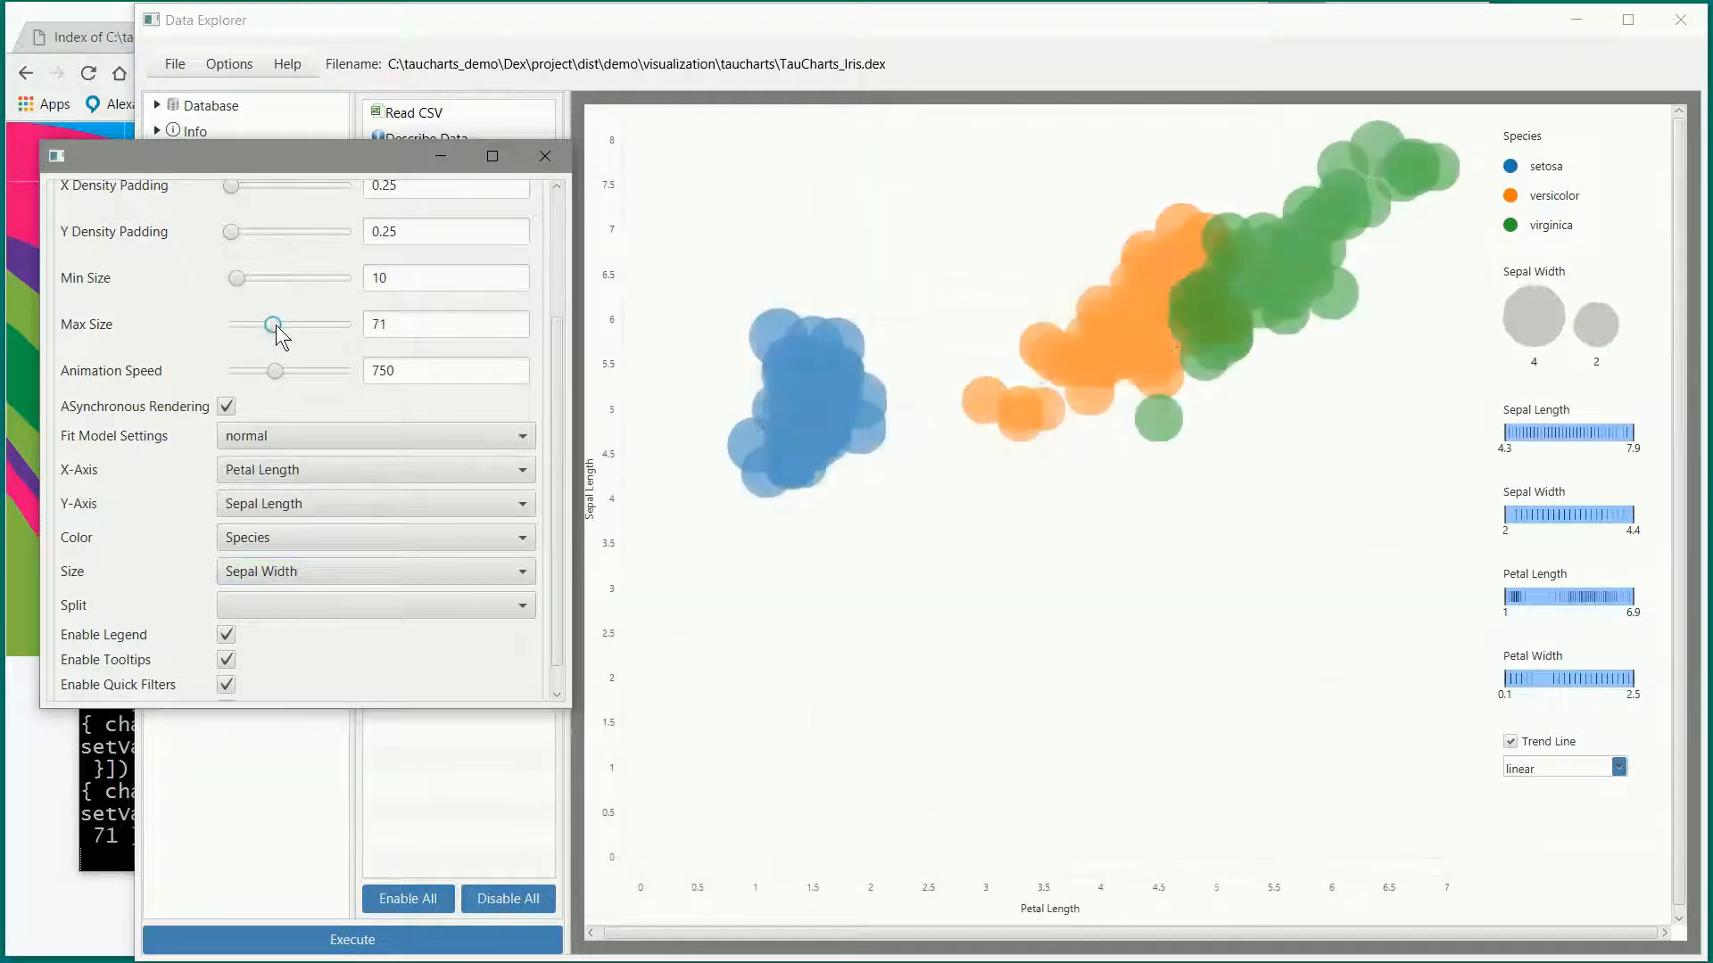
mouse_move(784, 397)
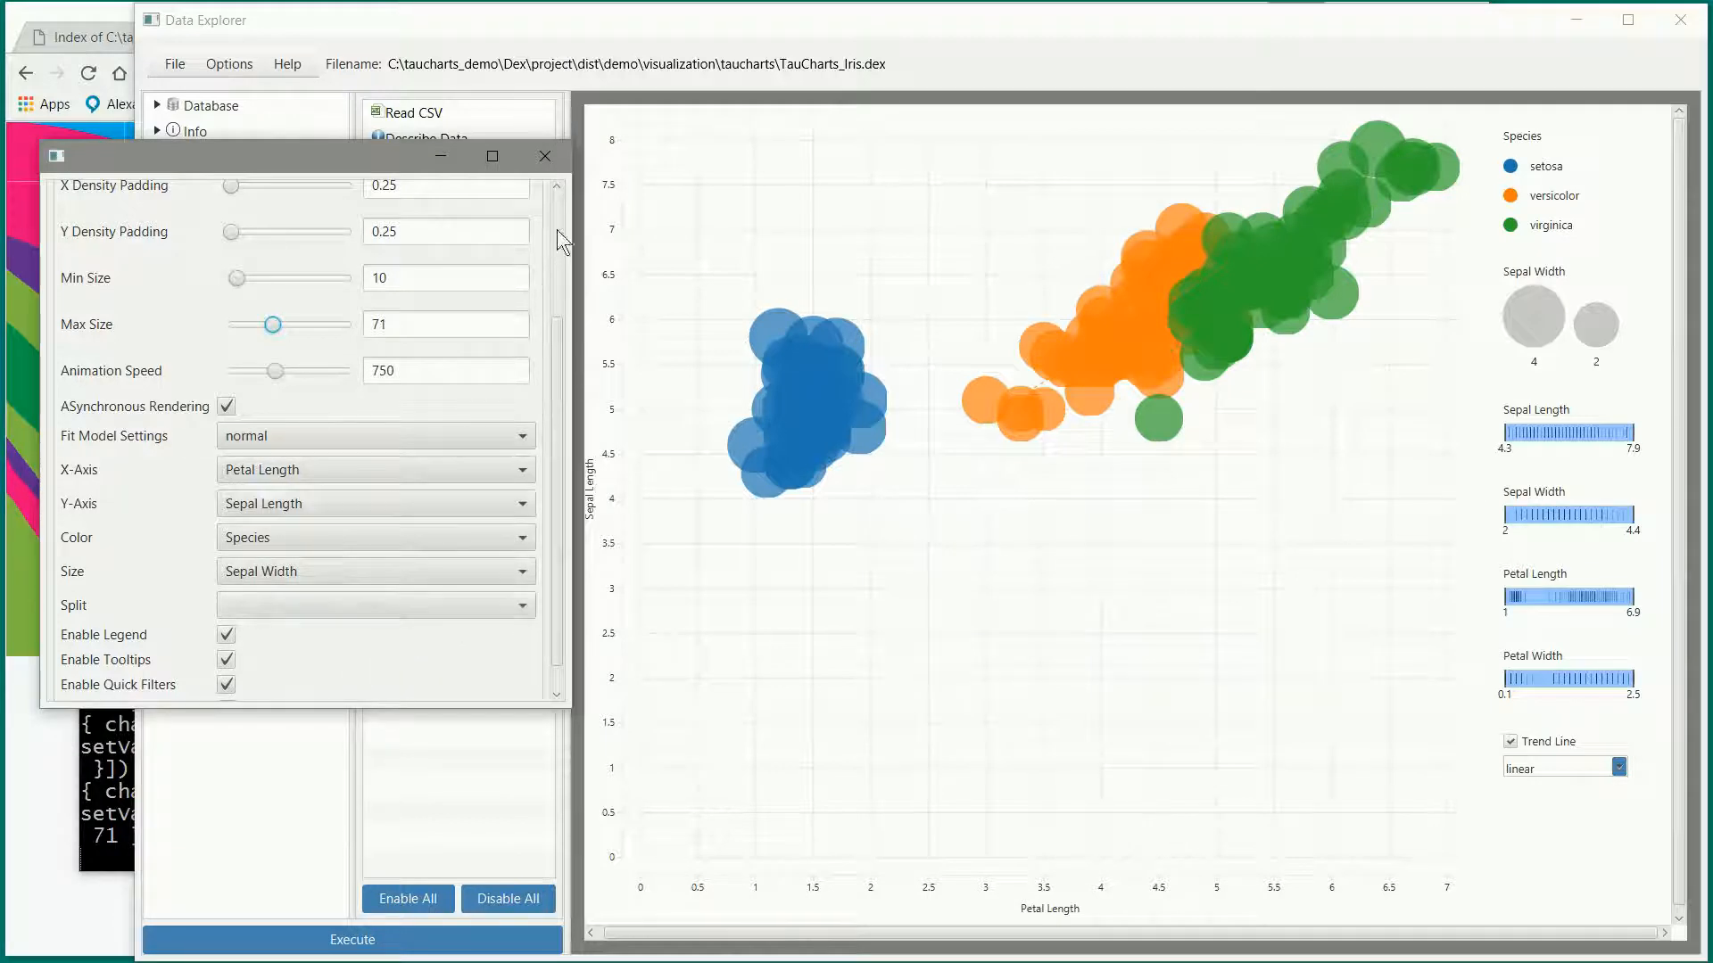
left_click(545, 156)
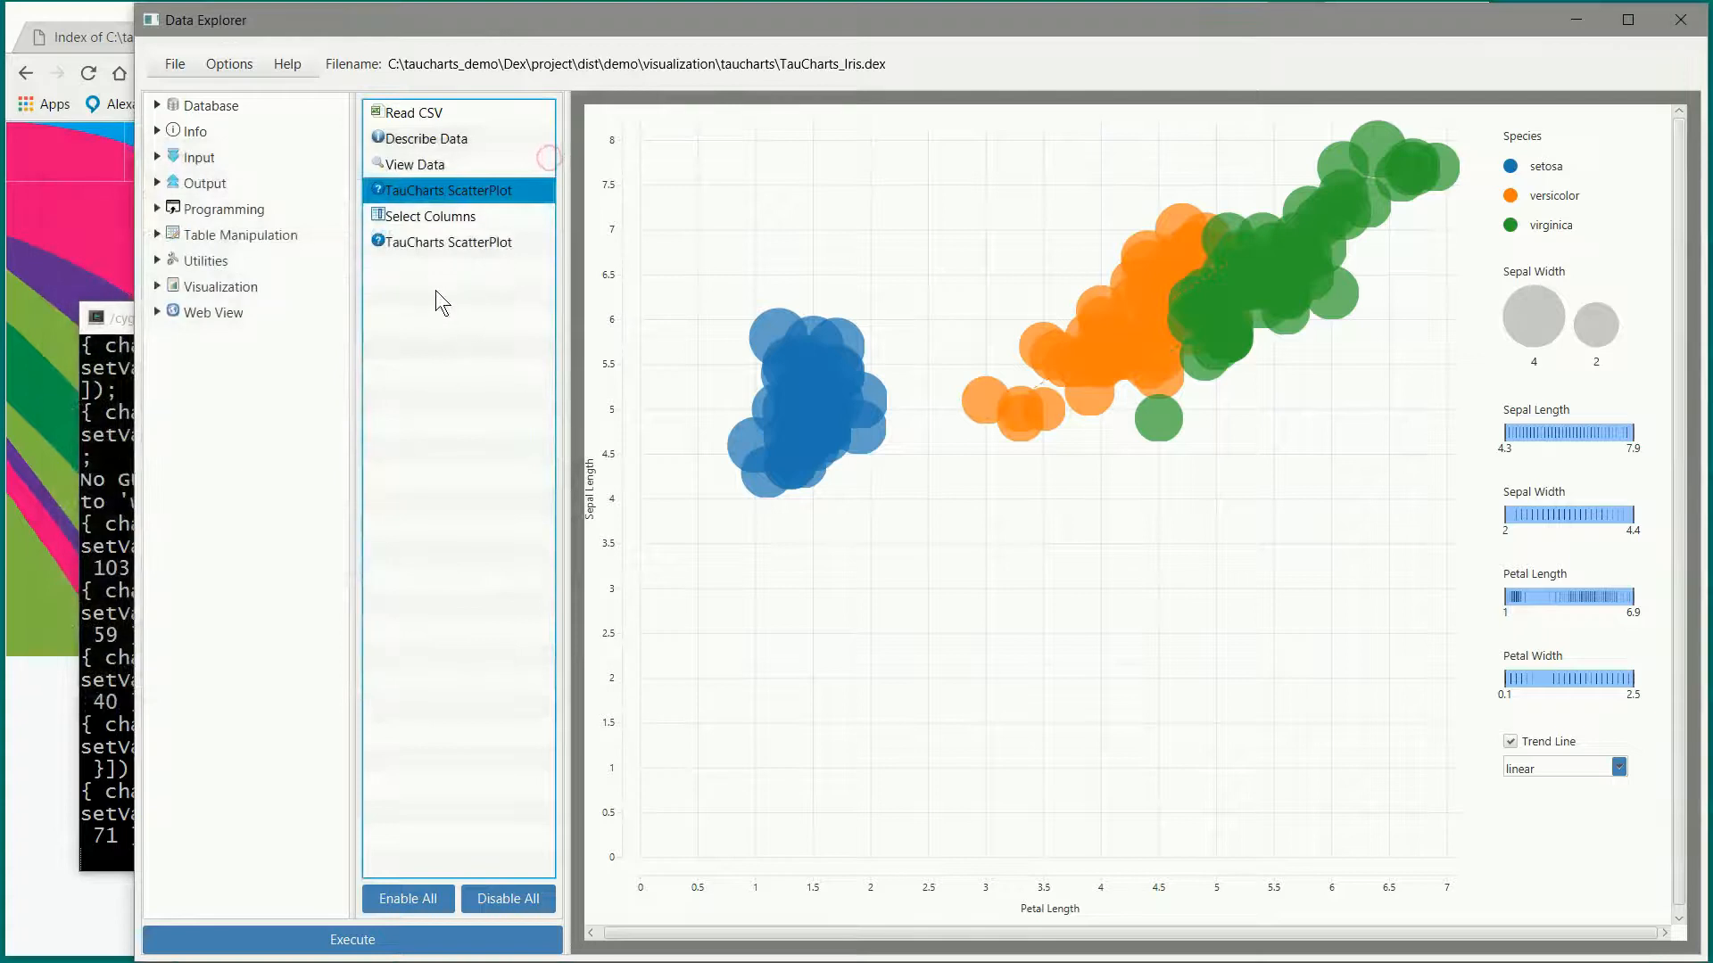
Step: Open the TauCharts_AidsDeaths.dex project and select its TauCharts ScatterPlot component
left_click(175, 64)
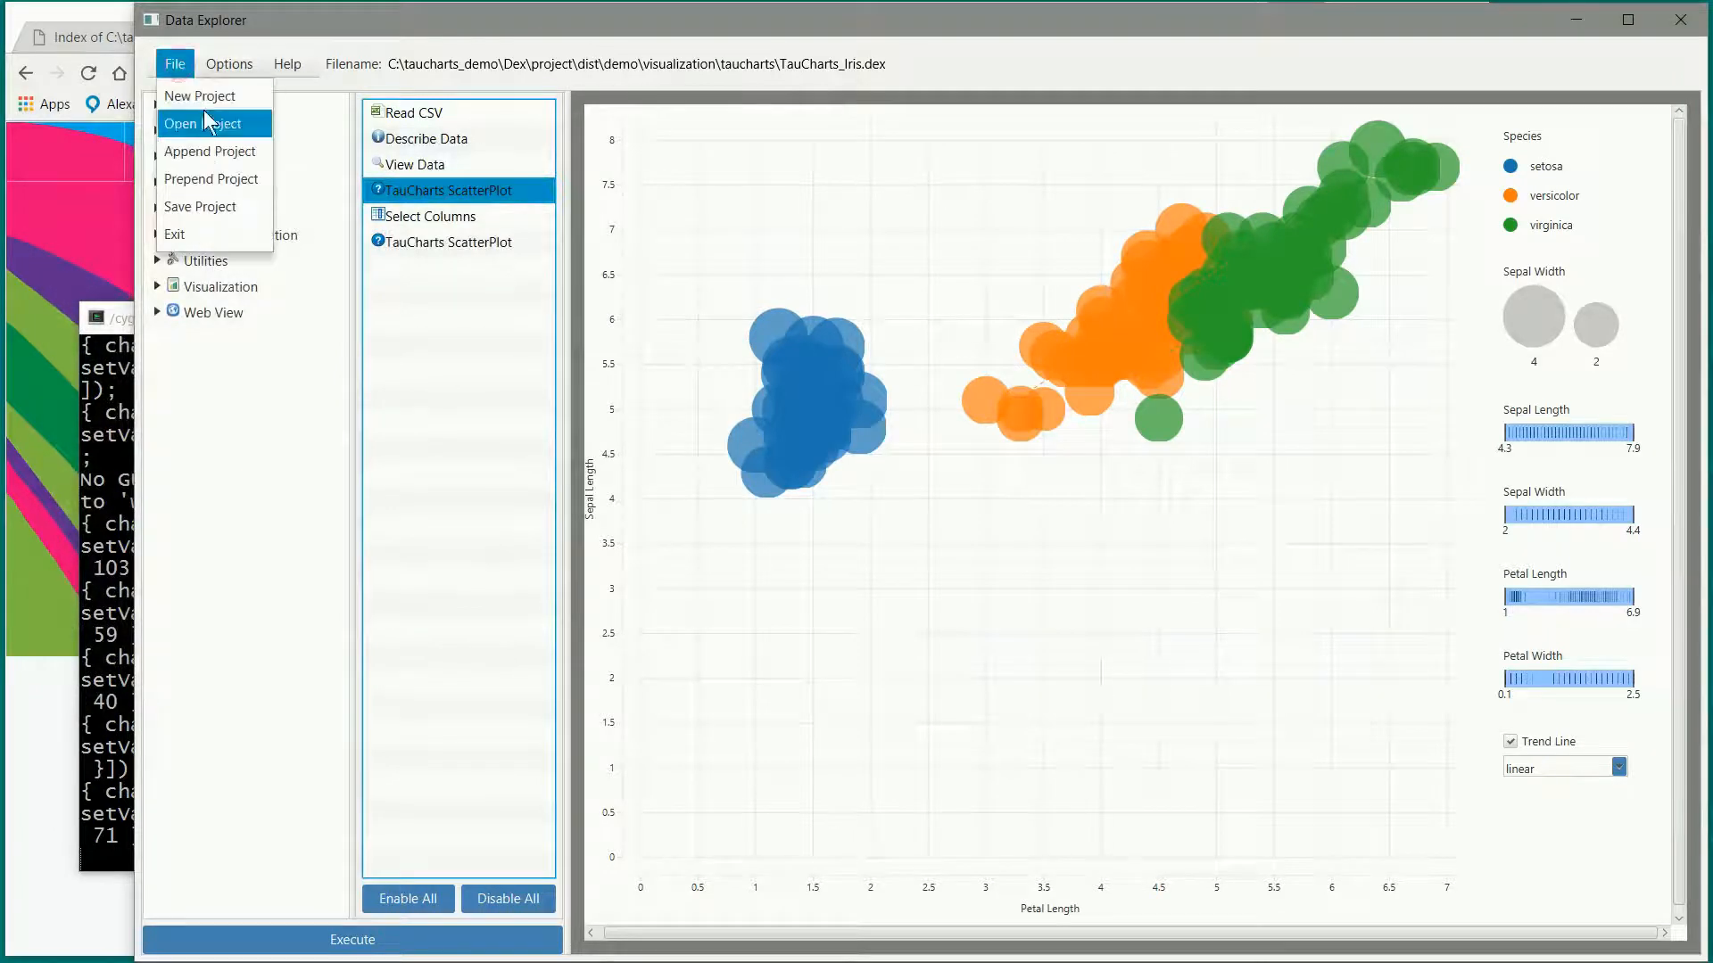
left_click(209, 125)
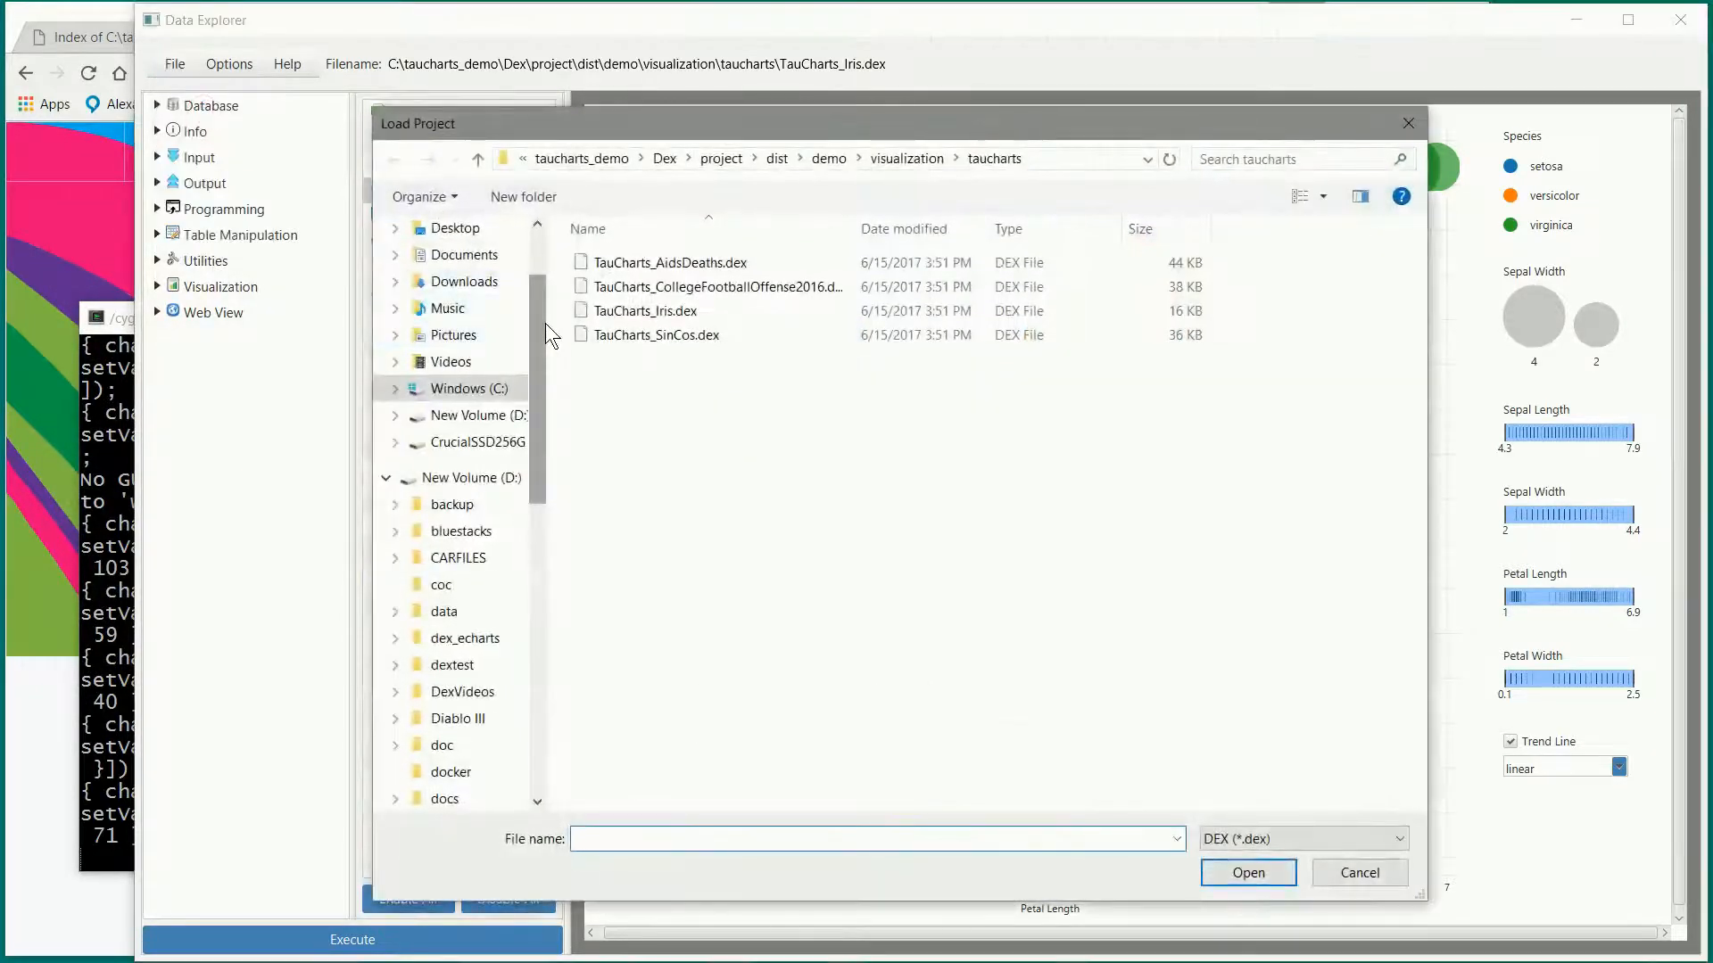
double_click(700, 262)
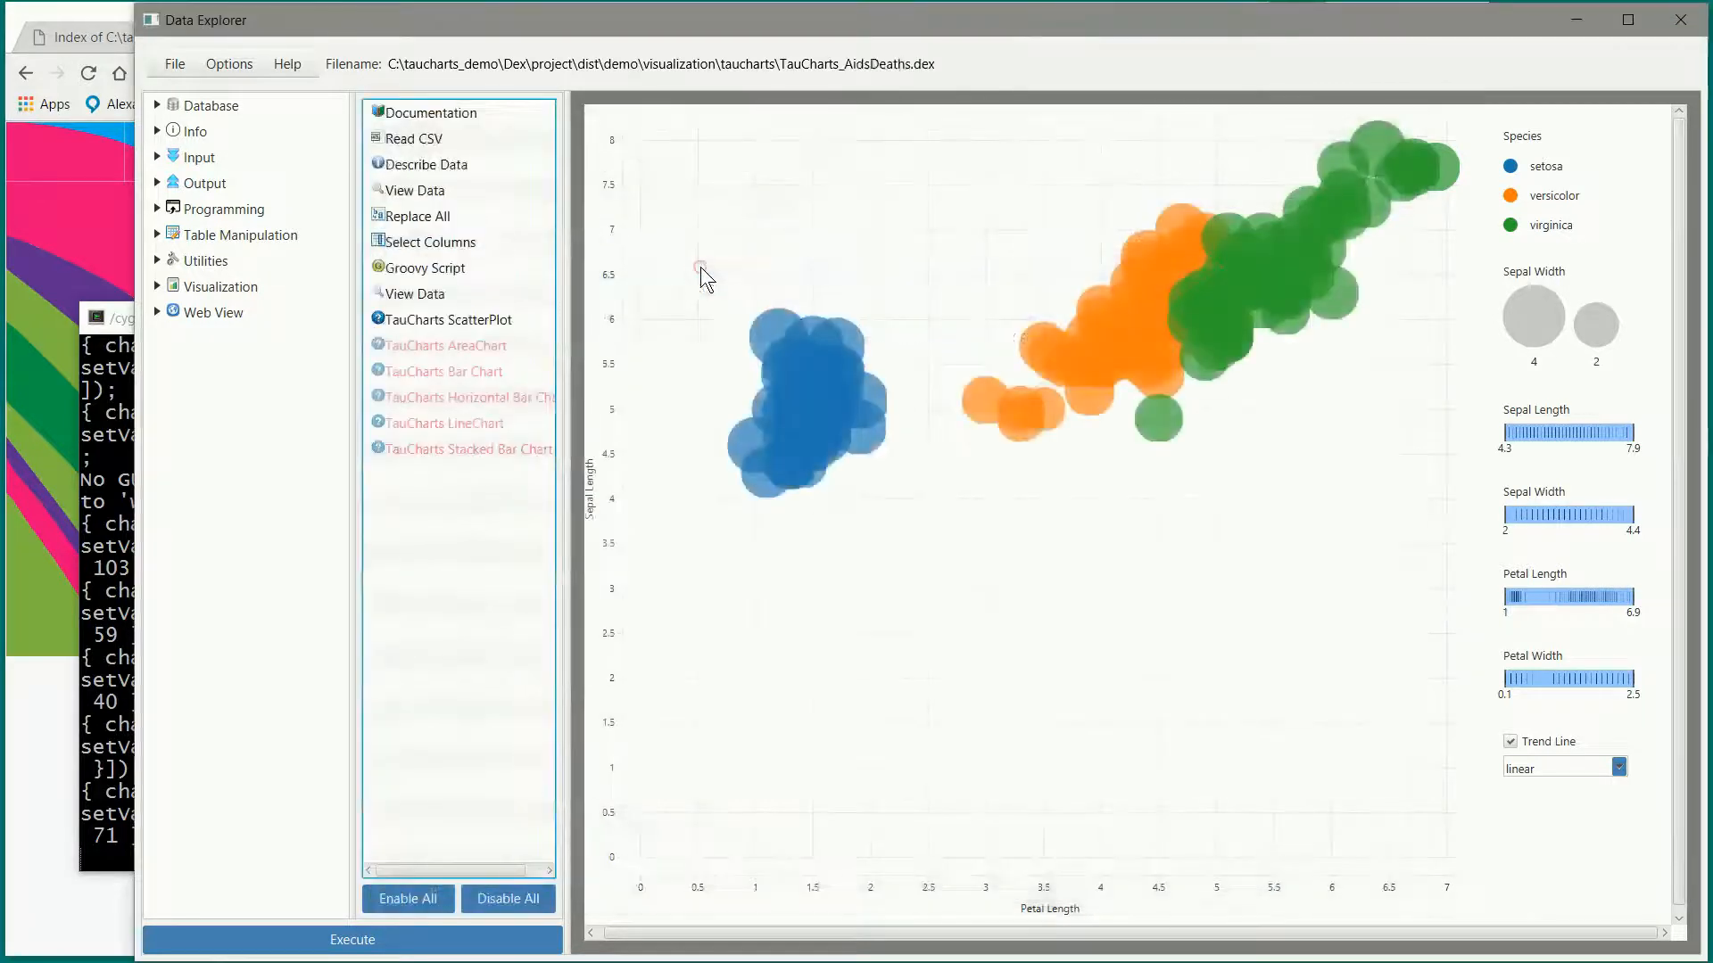
left_click(479, 325)
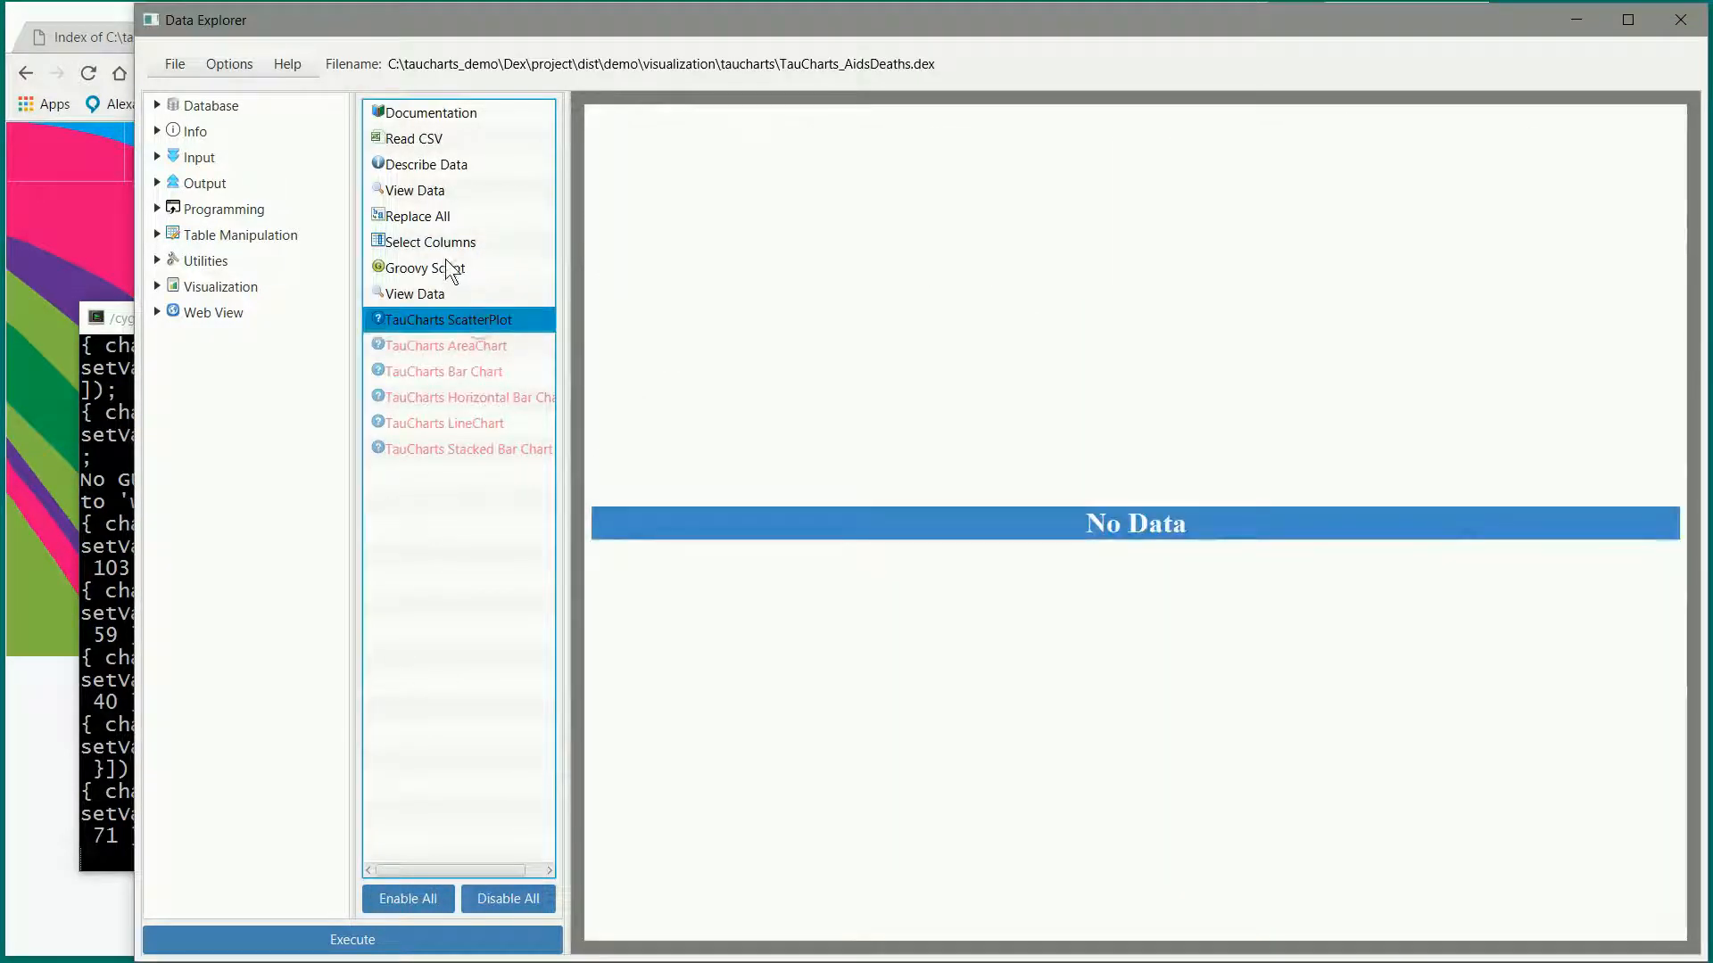
Step: Review the AidsDeaths project's Documentation and Read CSV components and bring up Describe Data
left_click(464, 130)
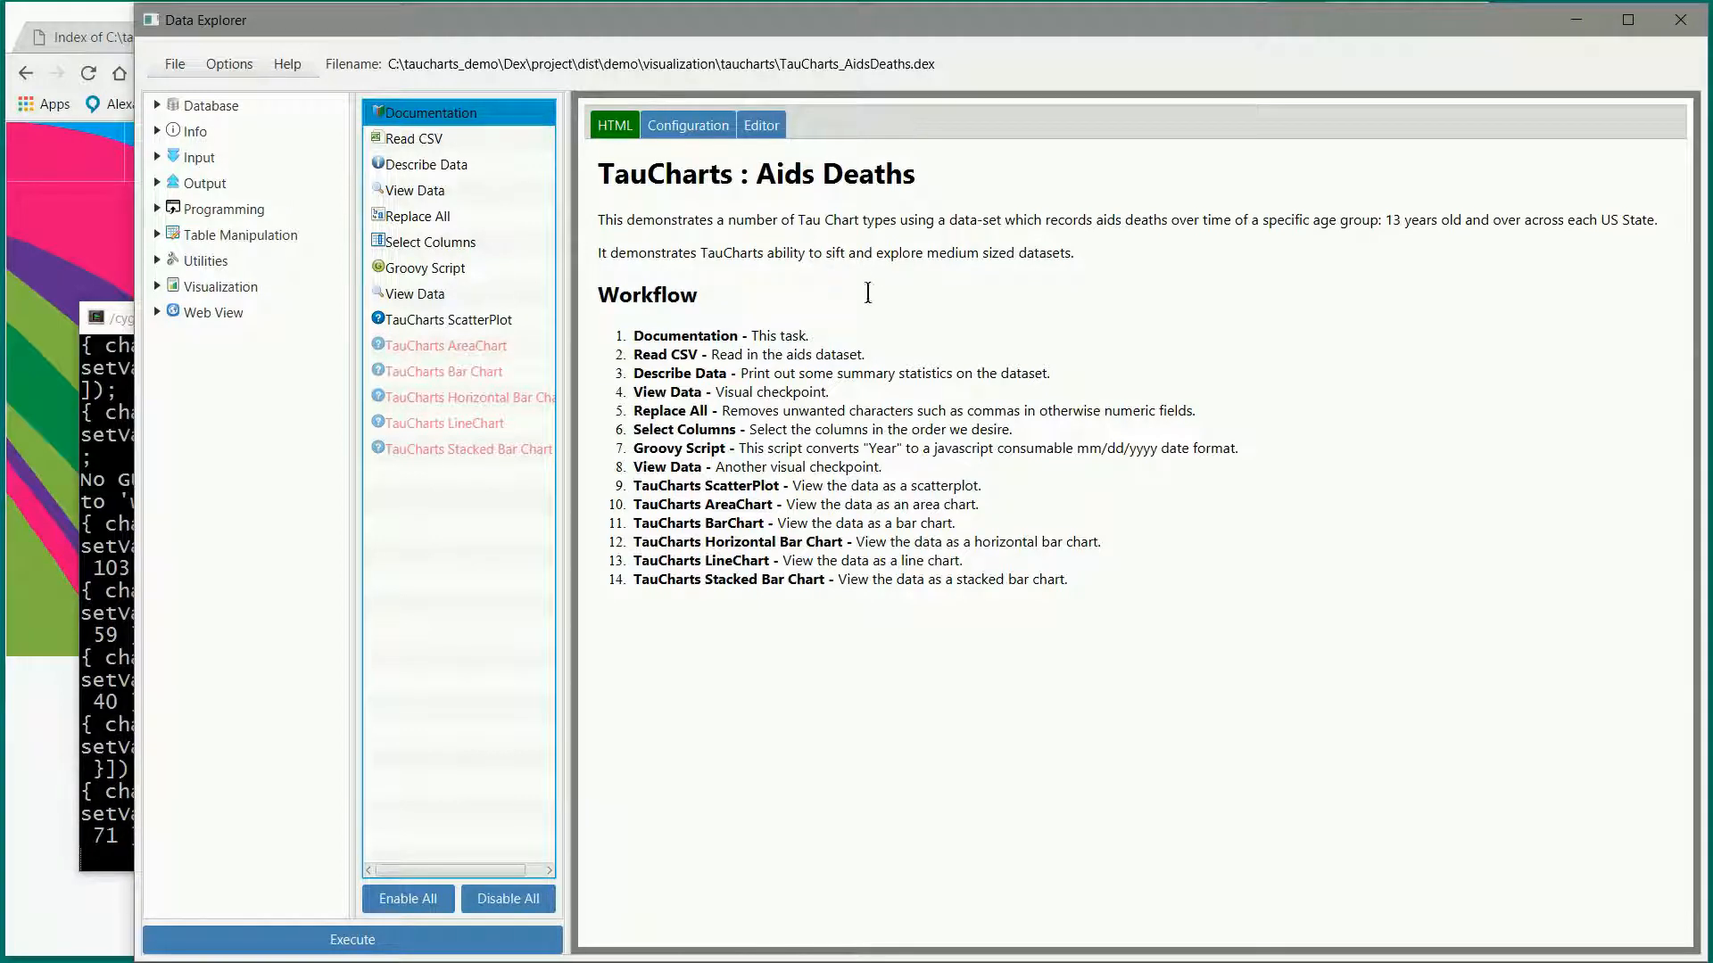
left_click(436, 142)
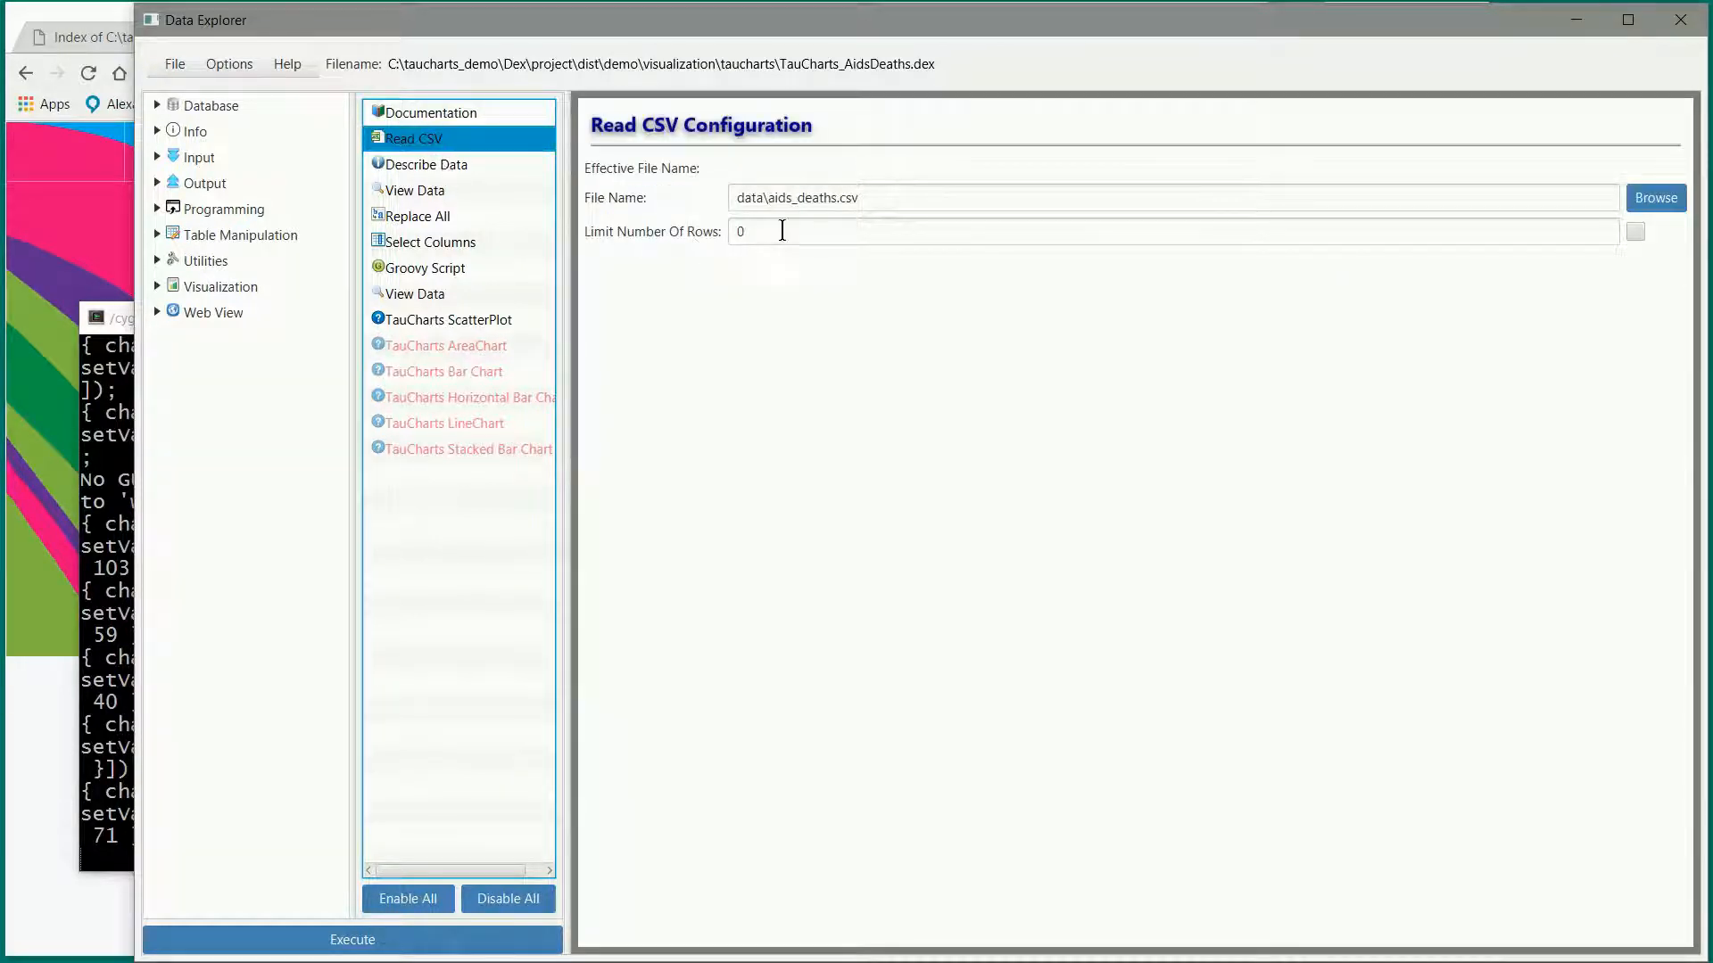
left_click(437, 168)
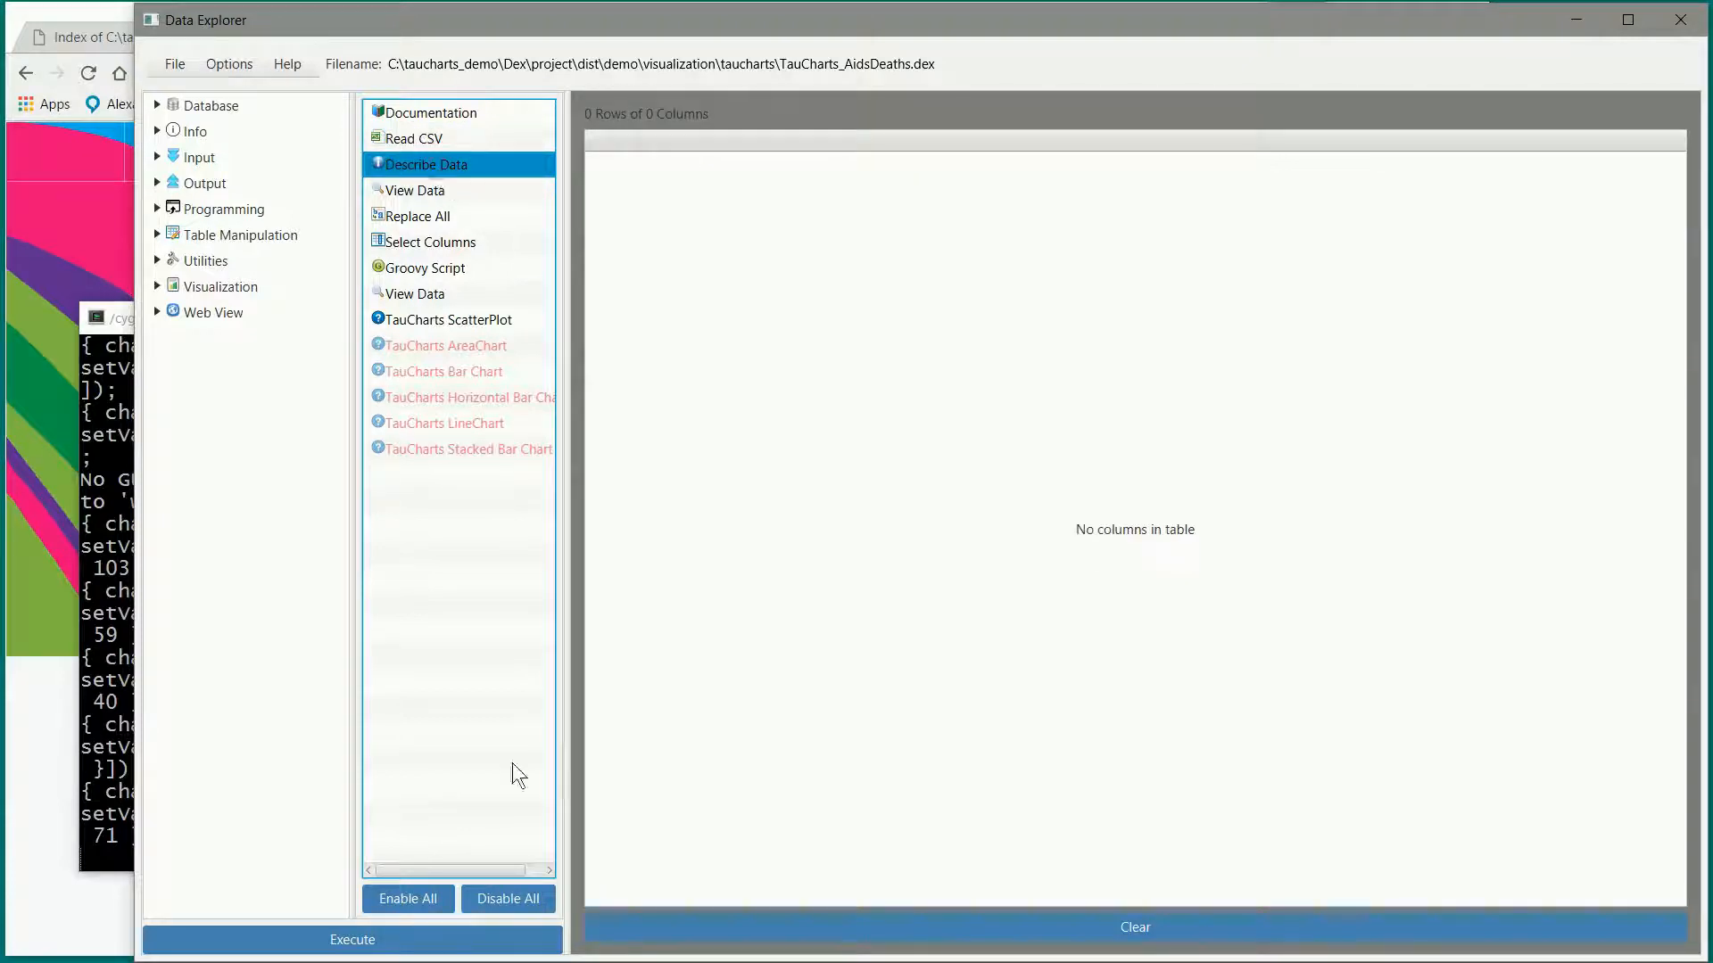
Step: Execute the AidsDeaths project workflow and dismiss the execution progress window
left_click(475, 942)
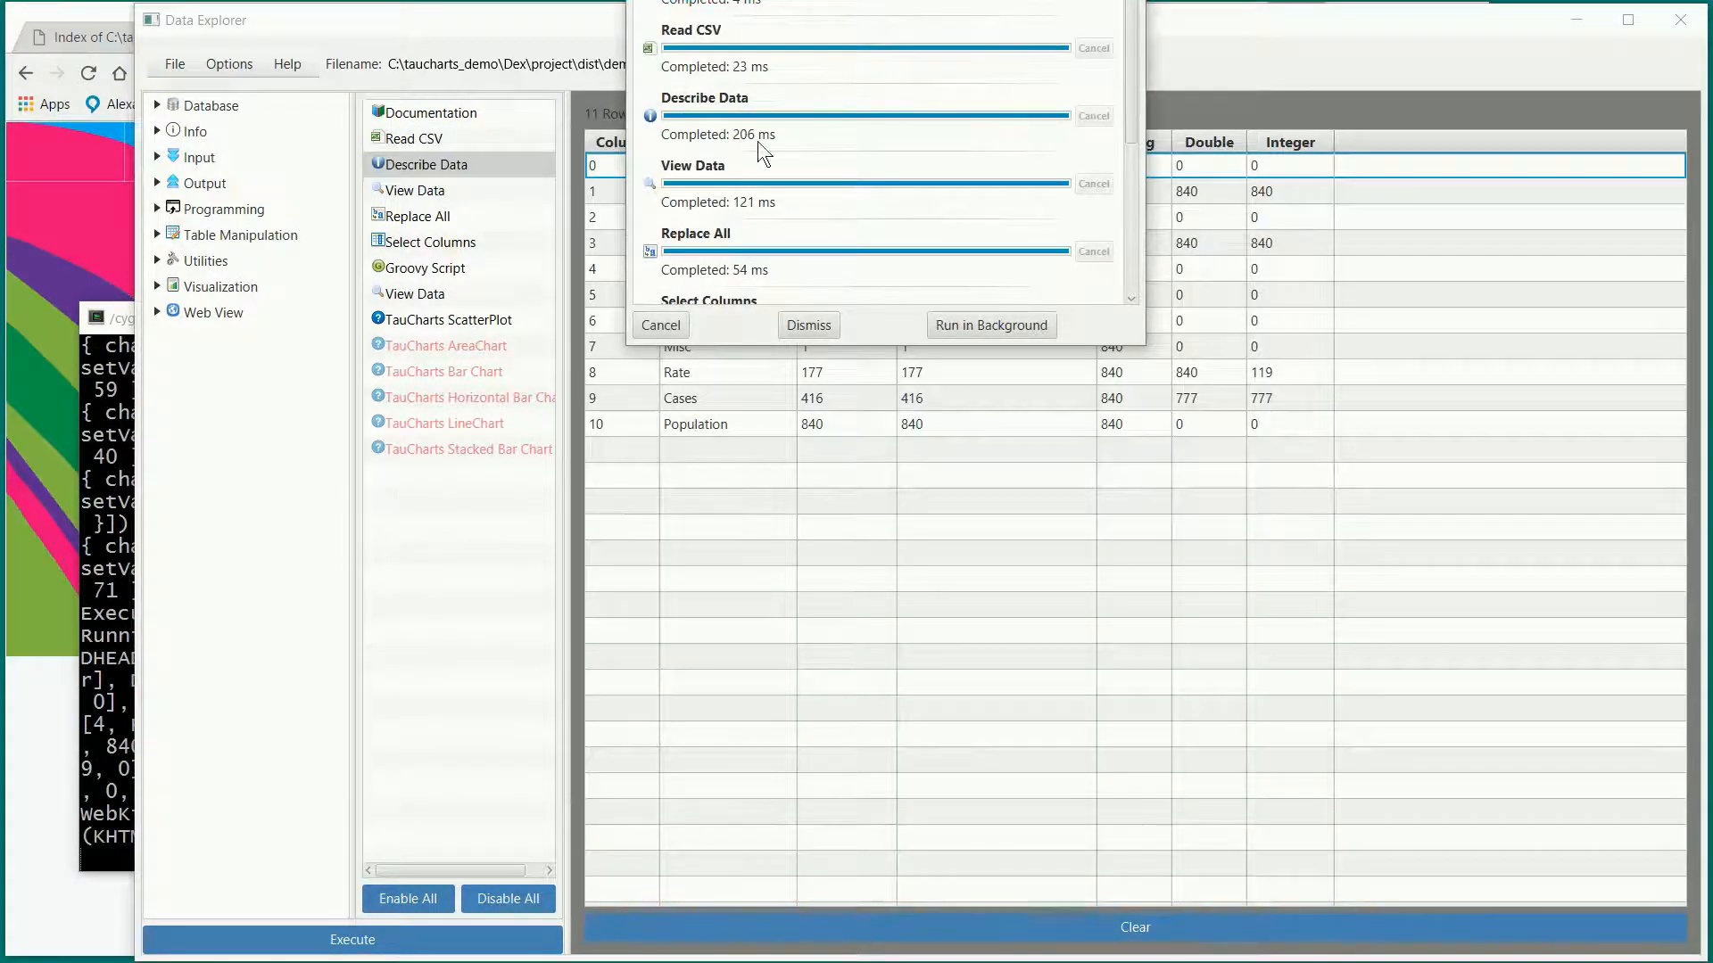
left_click_drag(857, 2, 624, 375)
left_click(514, 774)
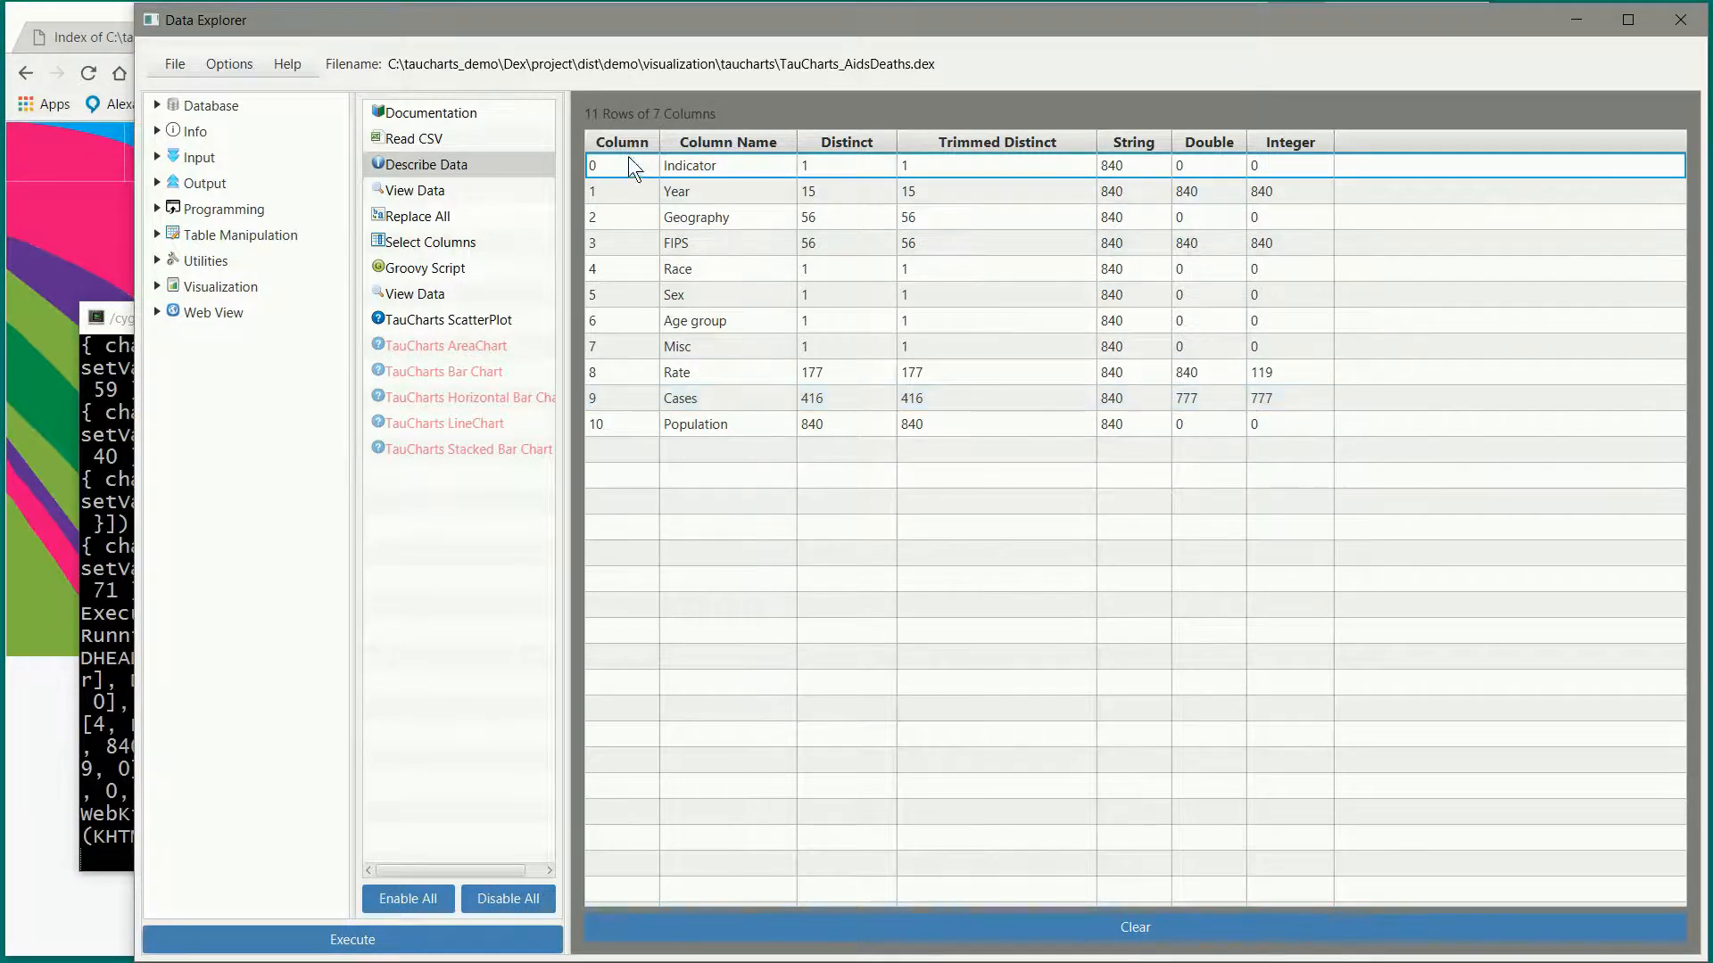
Step: Examine the raw data in the first View Data through to the Population column, and the Replace All regular expression
left_click(467, 189)
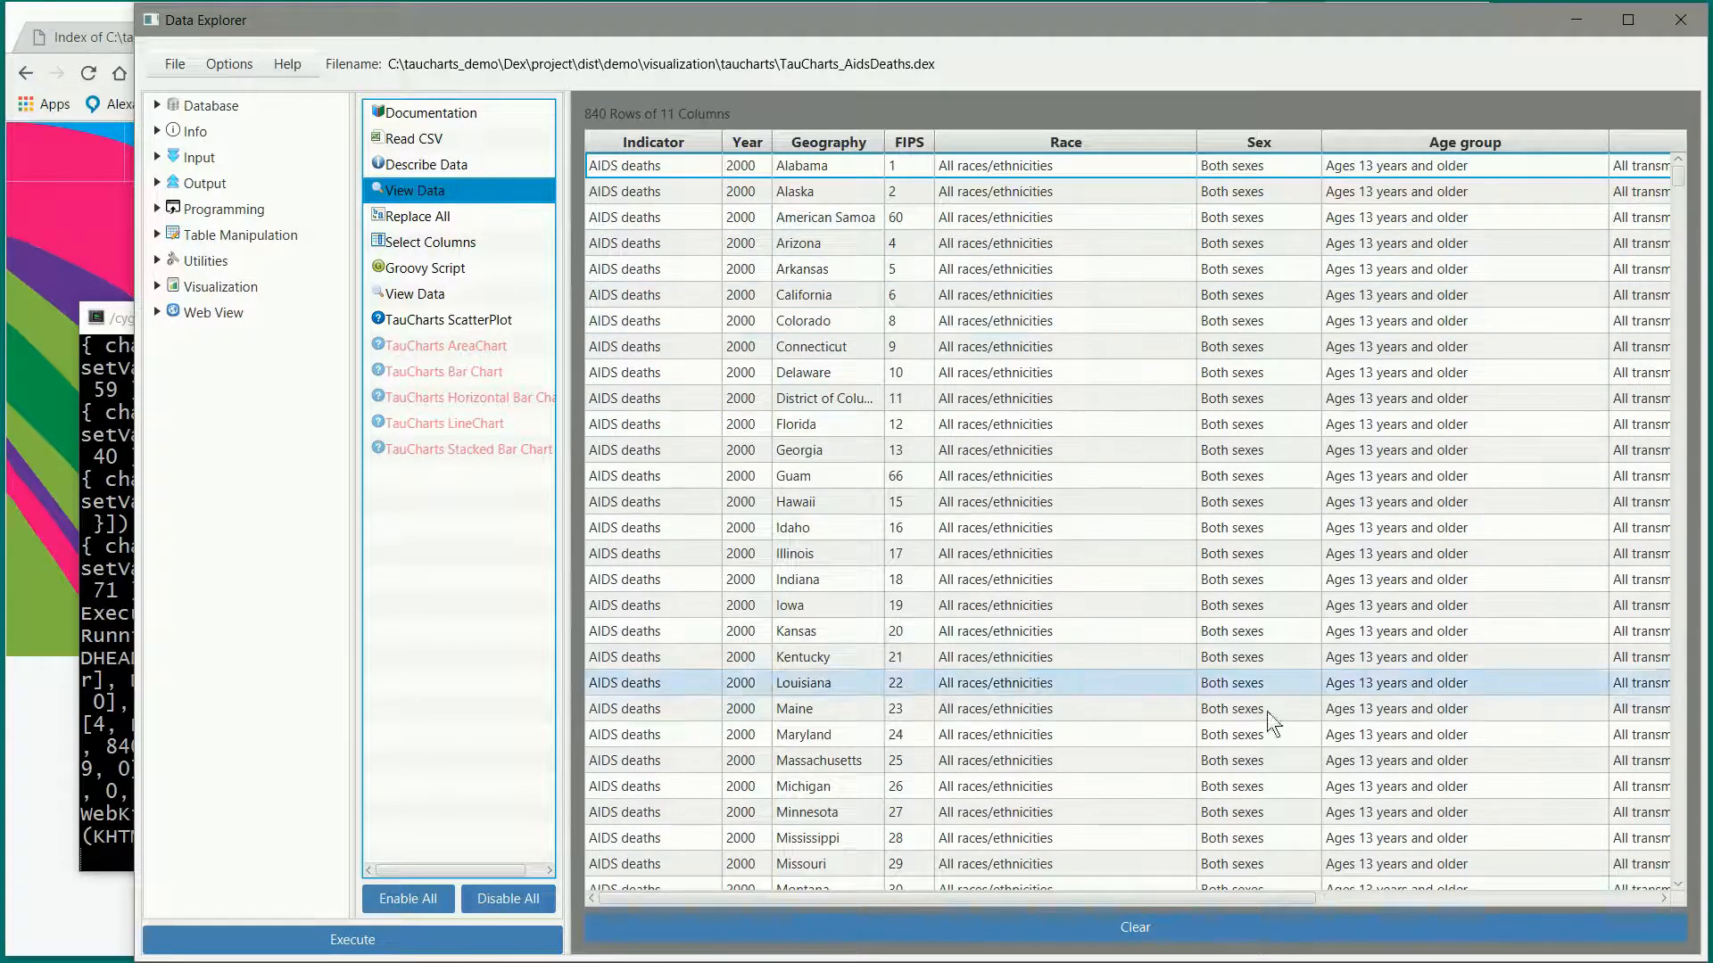
left_click_drag(1069, 896, 1491, 919)
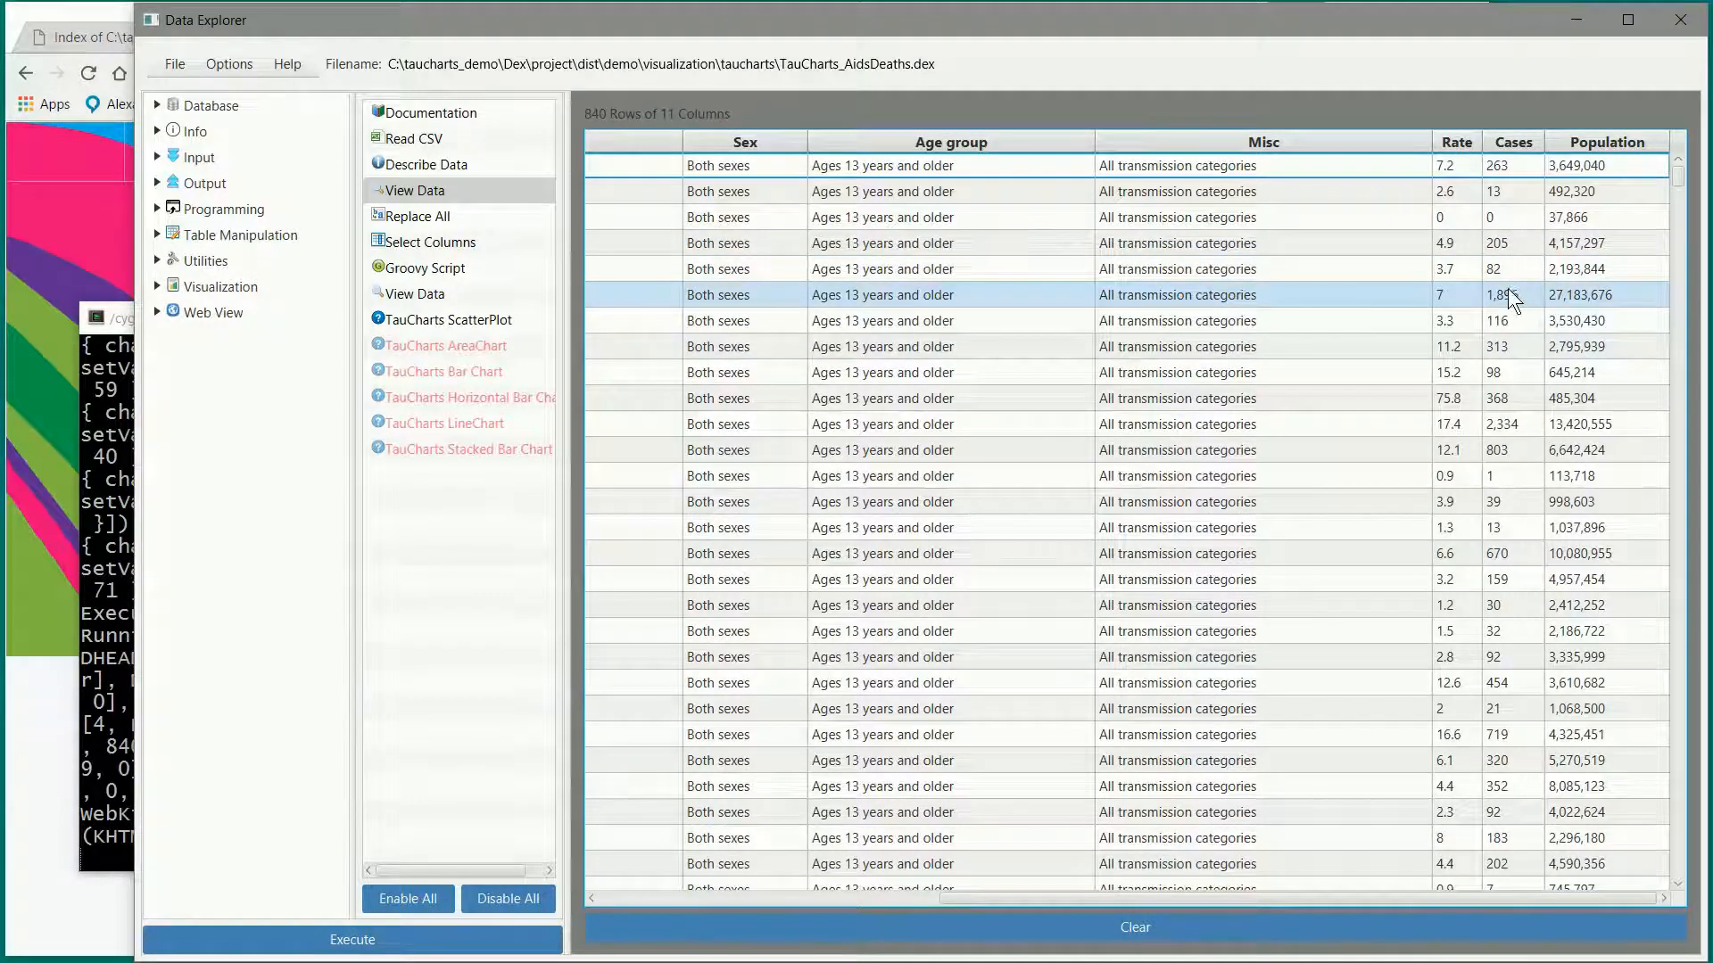
left_click(436, 216)
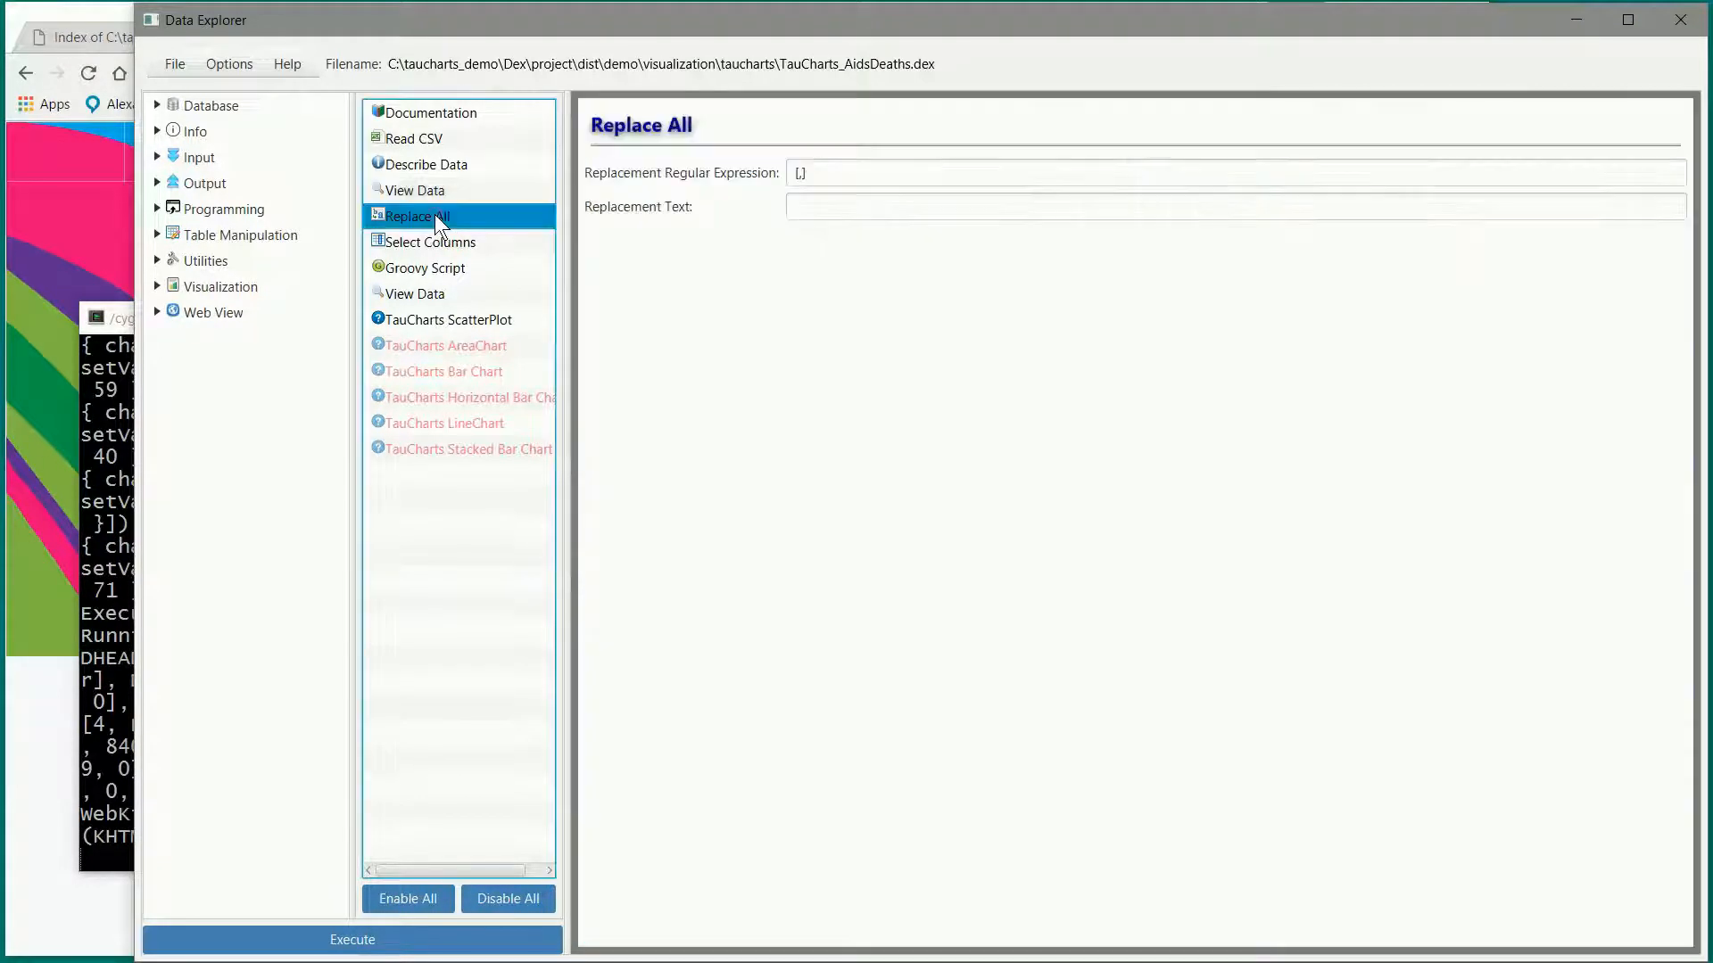
left_click_drag(834, 172, 688, 169)
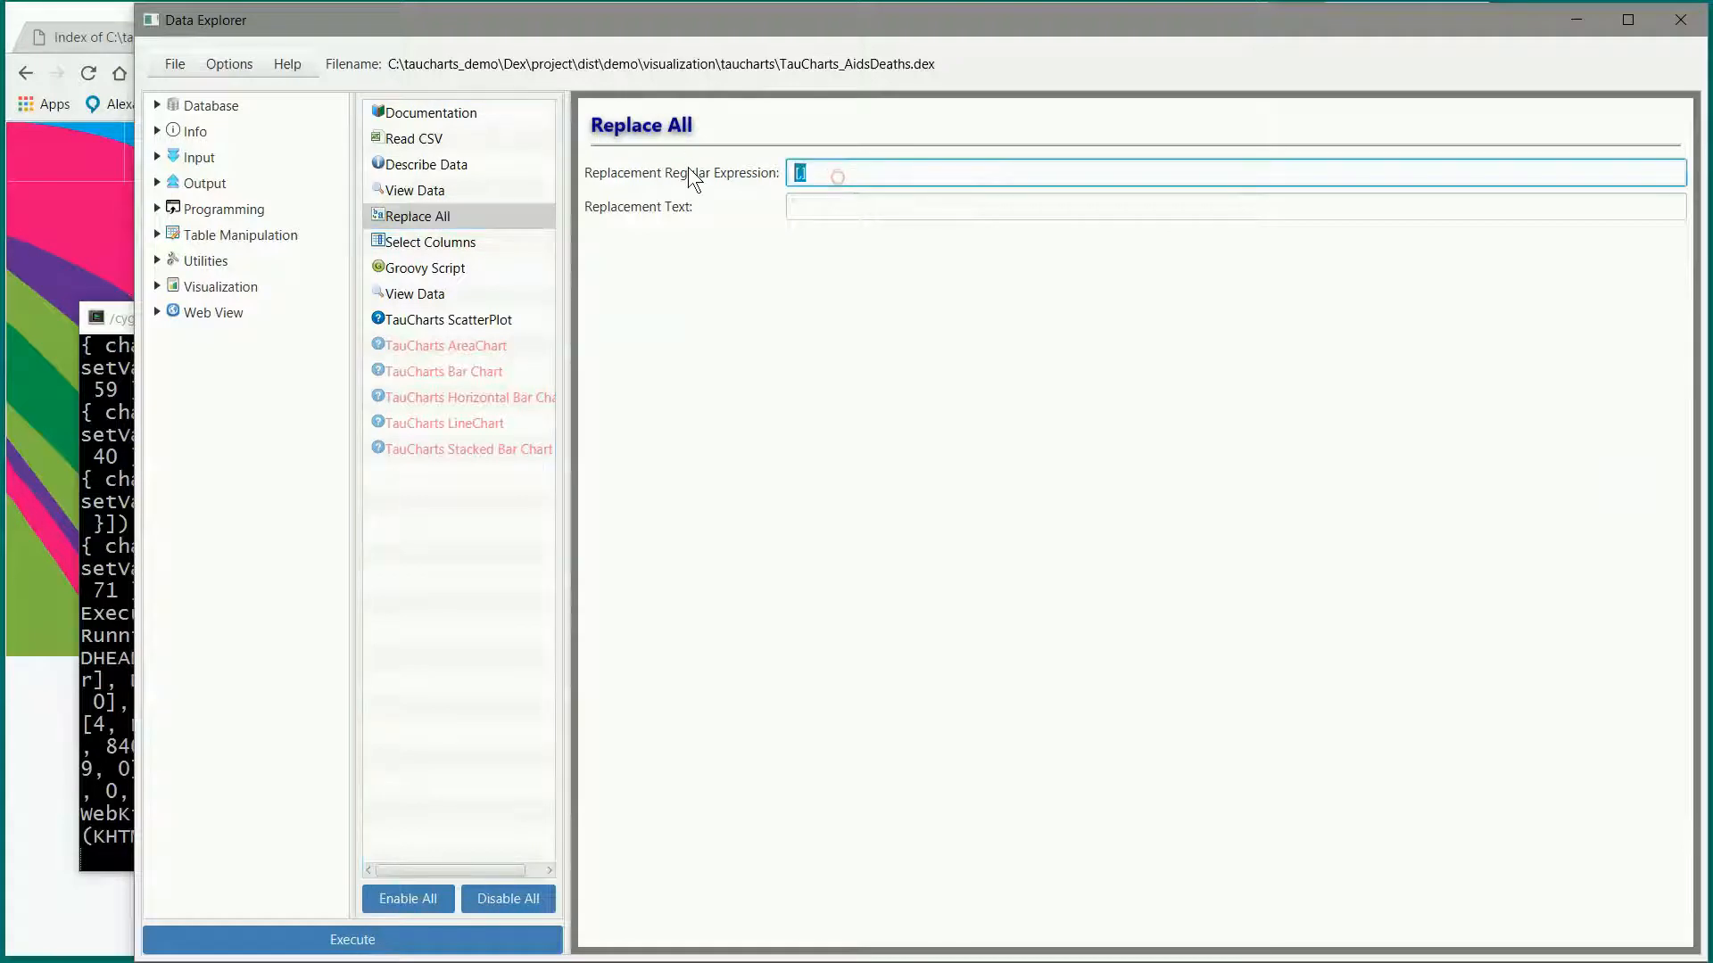
Step: Inspect the column selection in Select Columns and the date conversion code in the Groovy Script component
left_click(462, 243)
left_click(464, 217)
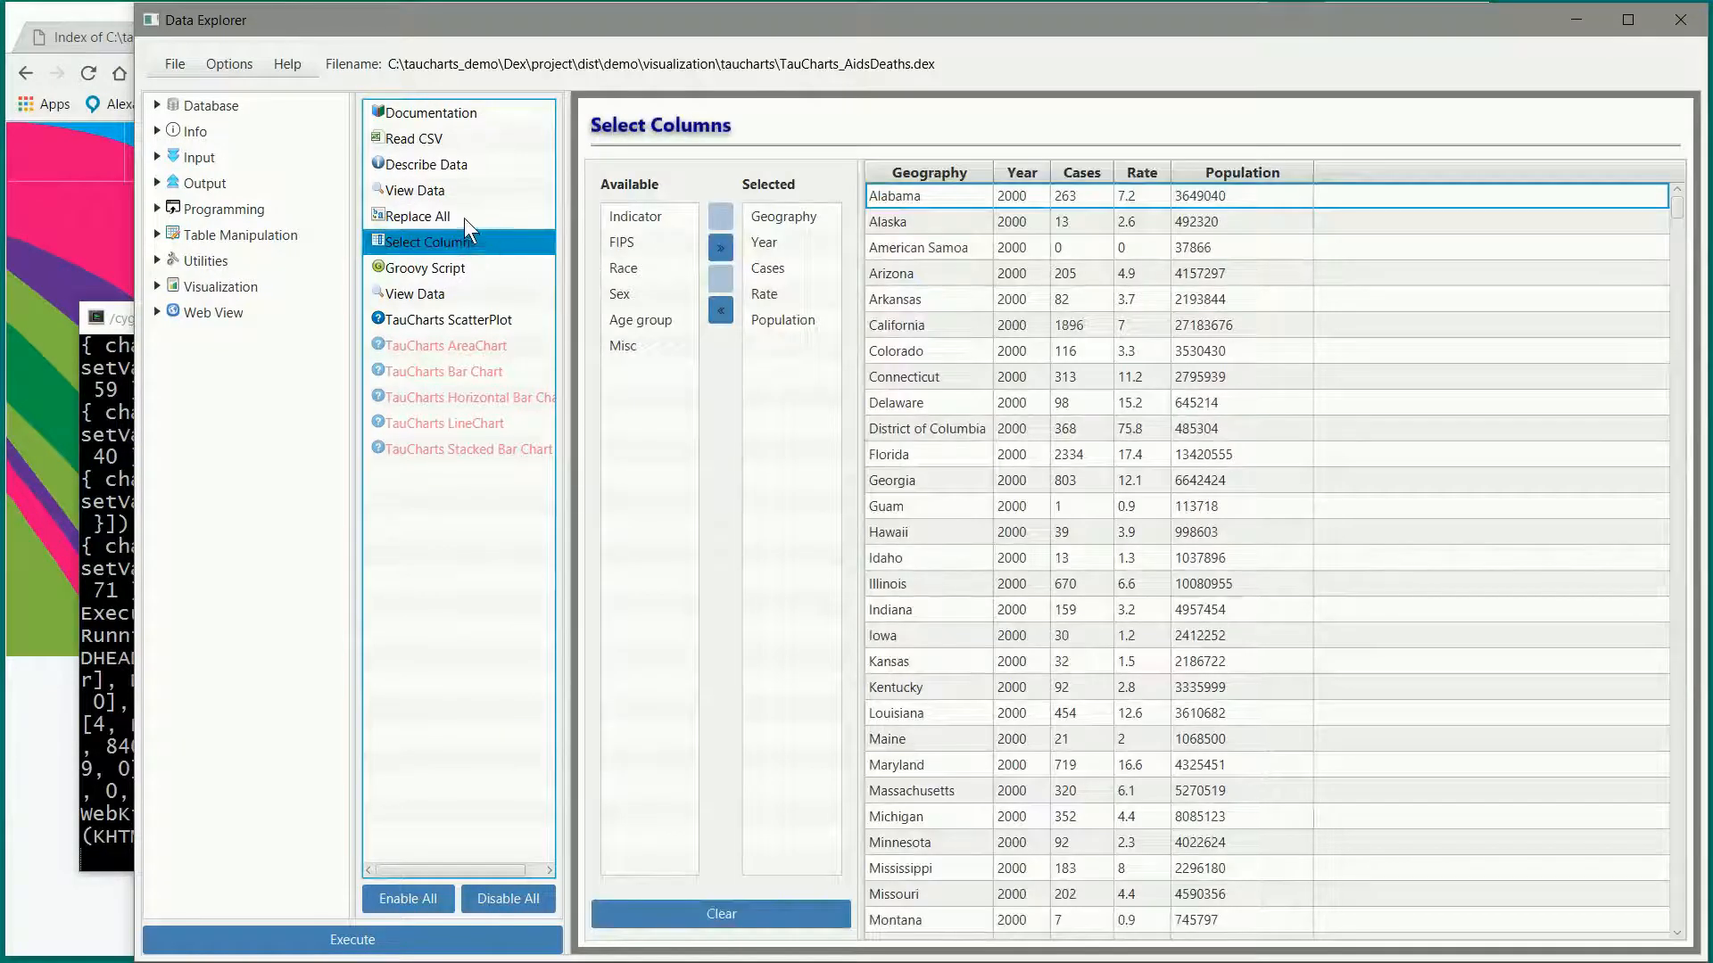
left_click(457, 244)
left_click(458, 267)
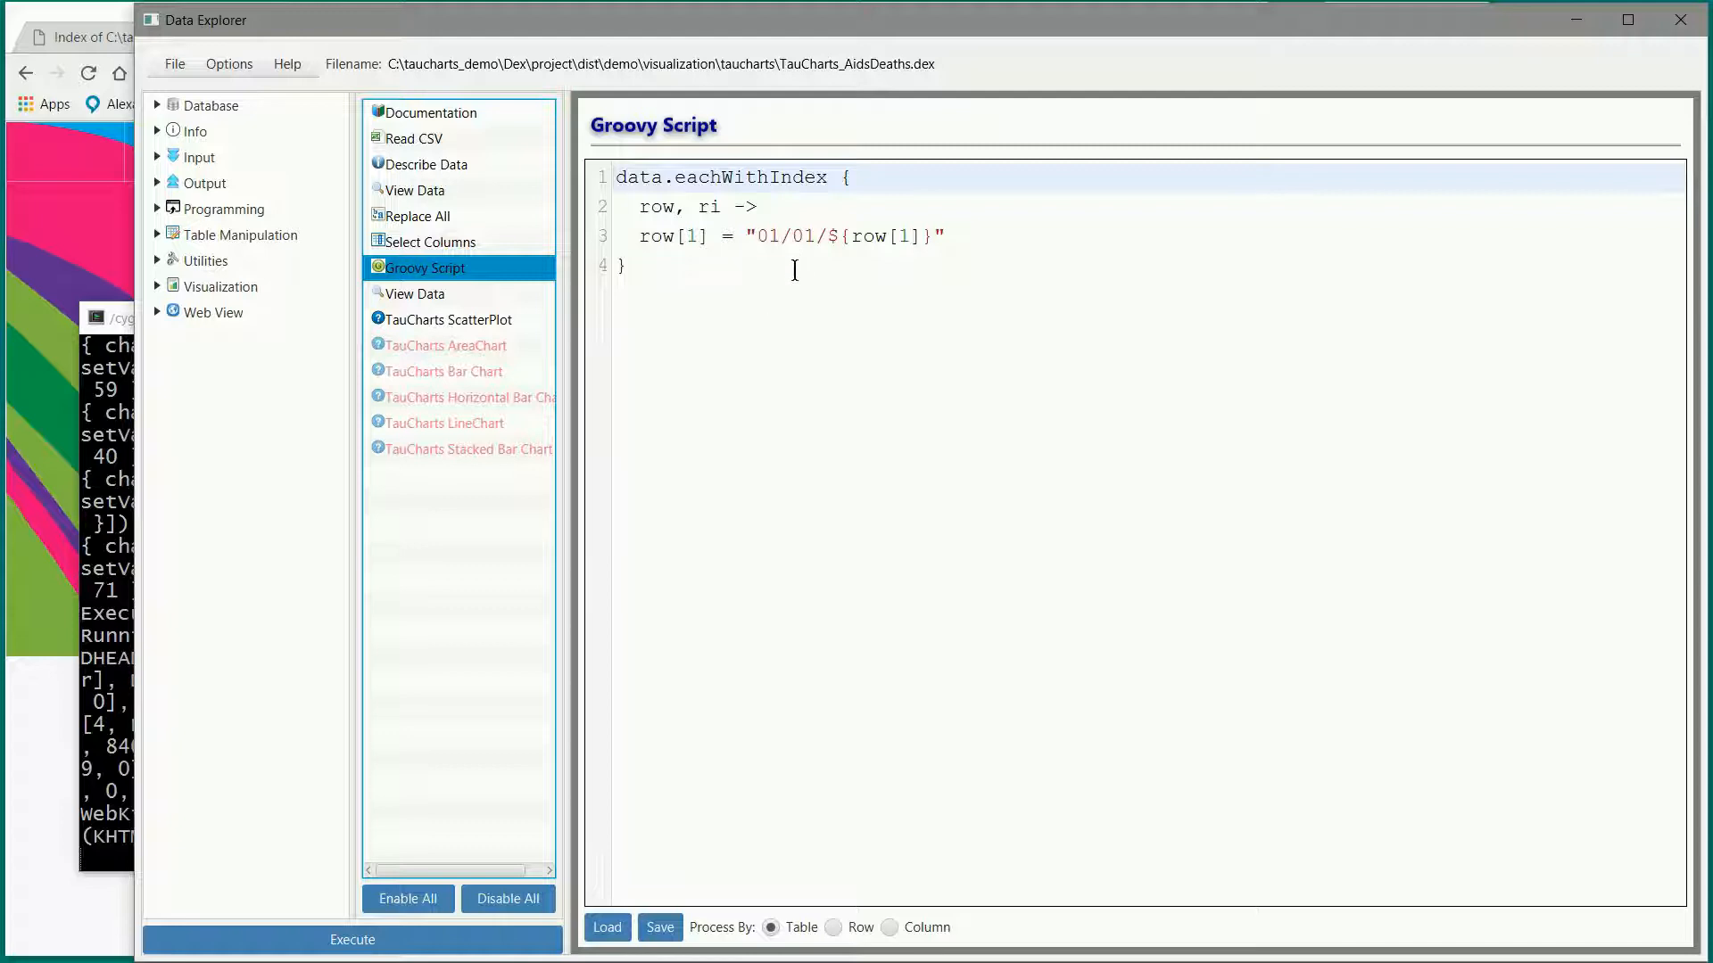
Step: Show the TauCharts ScatterPlot, narrow its Year filter to about July 2004 through August 2007 and inspect the 2006 points' details
left_click(467, 320)
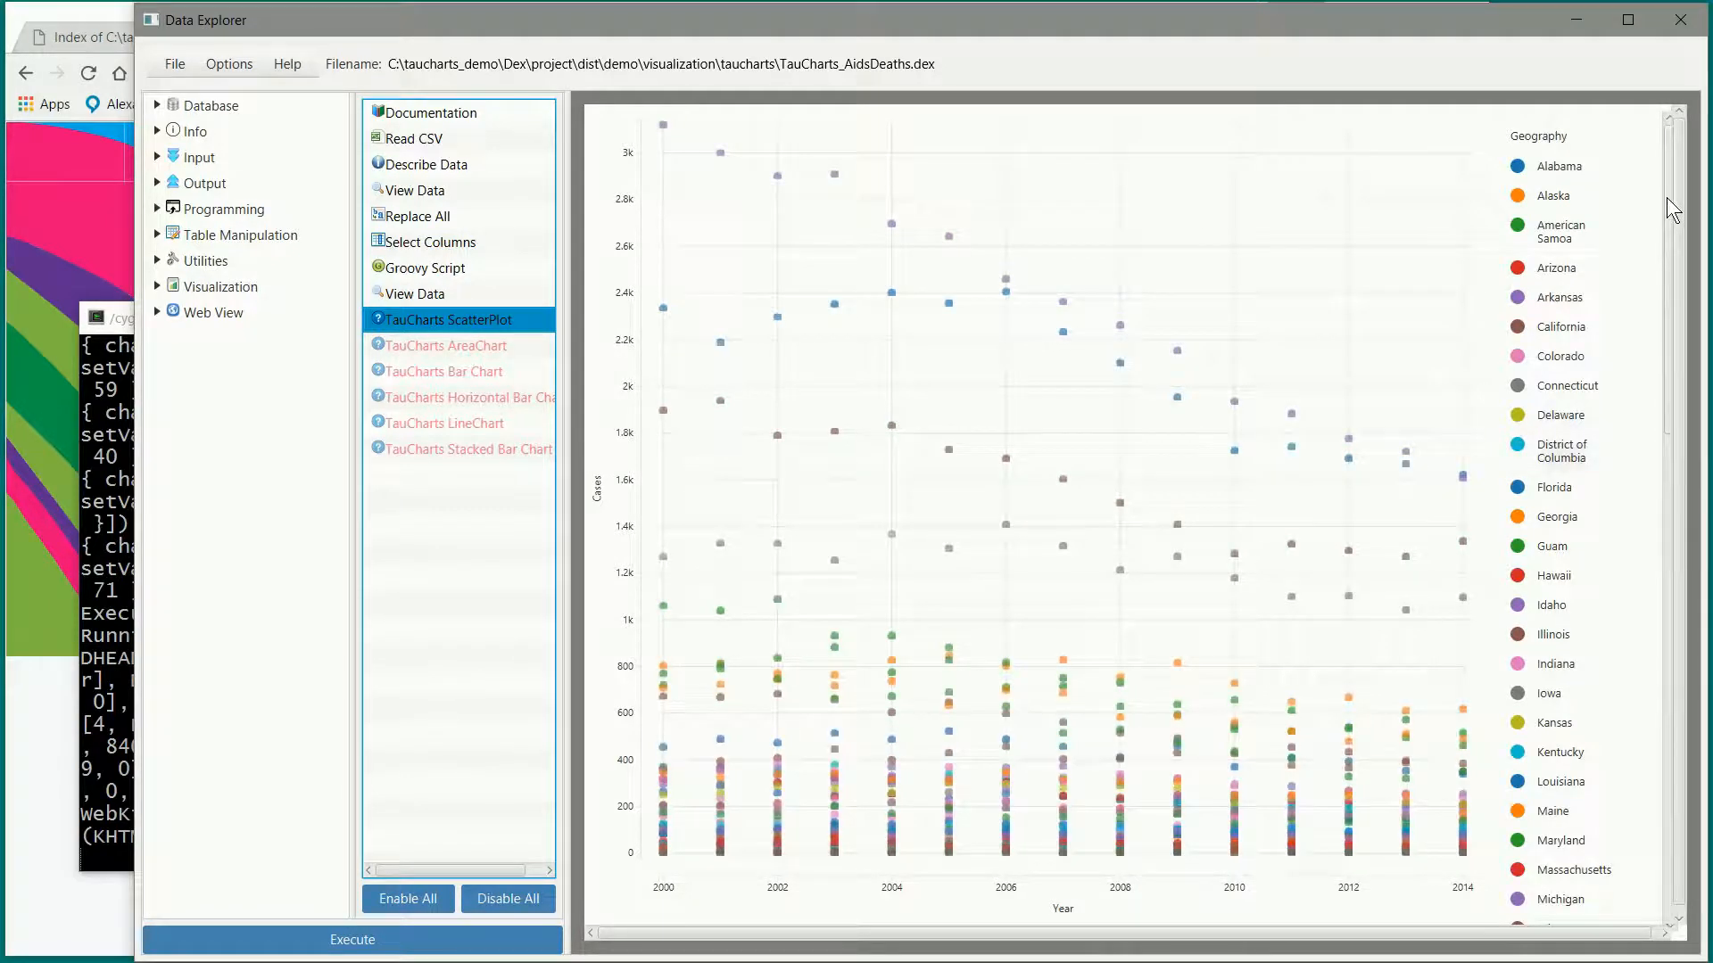
left_click_drag(1667, 198, 1691, 742)
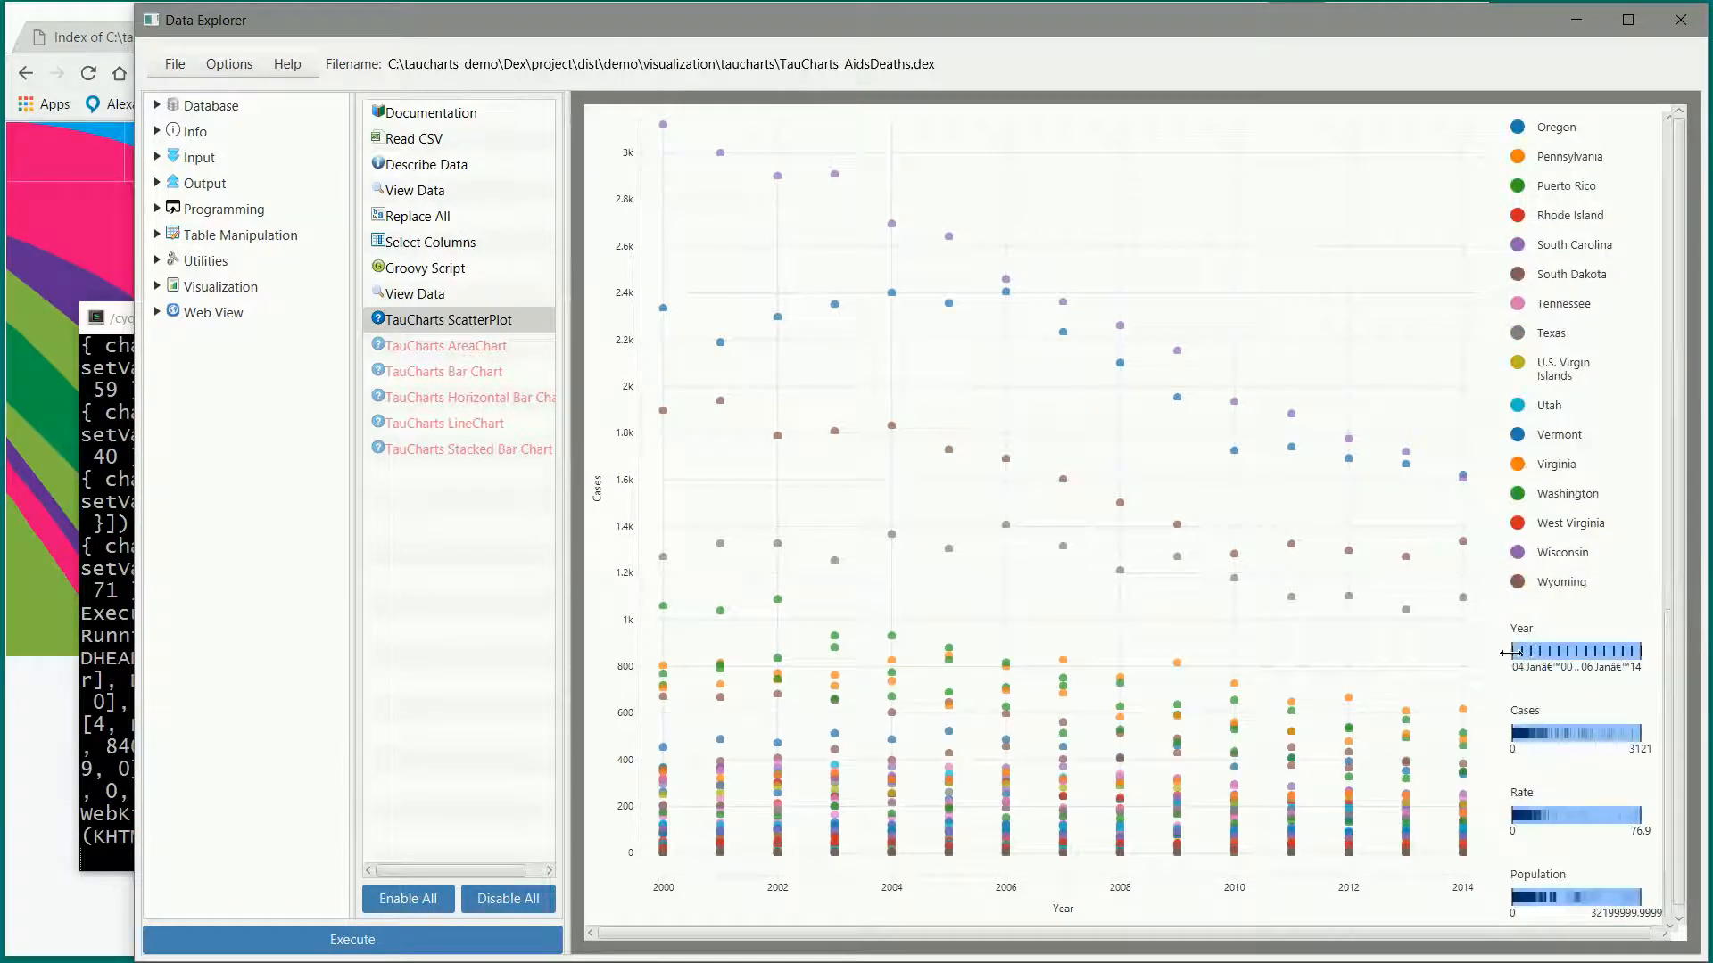
left_click_drag(1511, 654, 1583, 652)
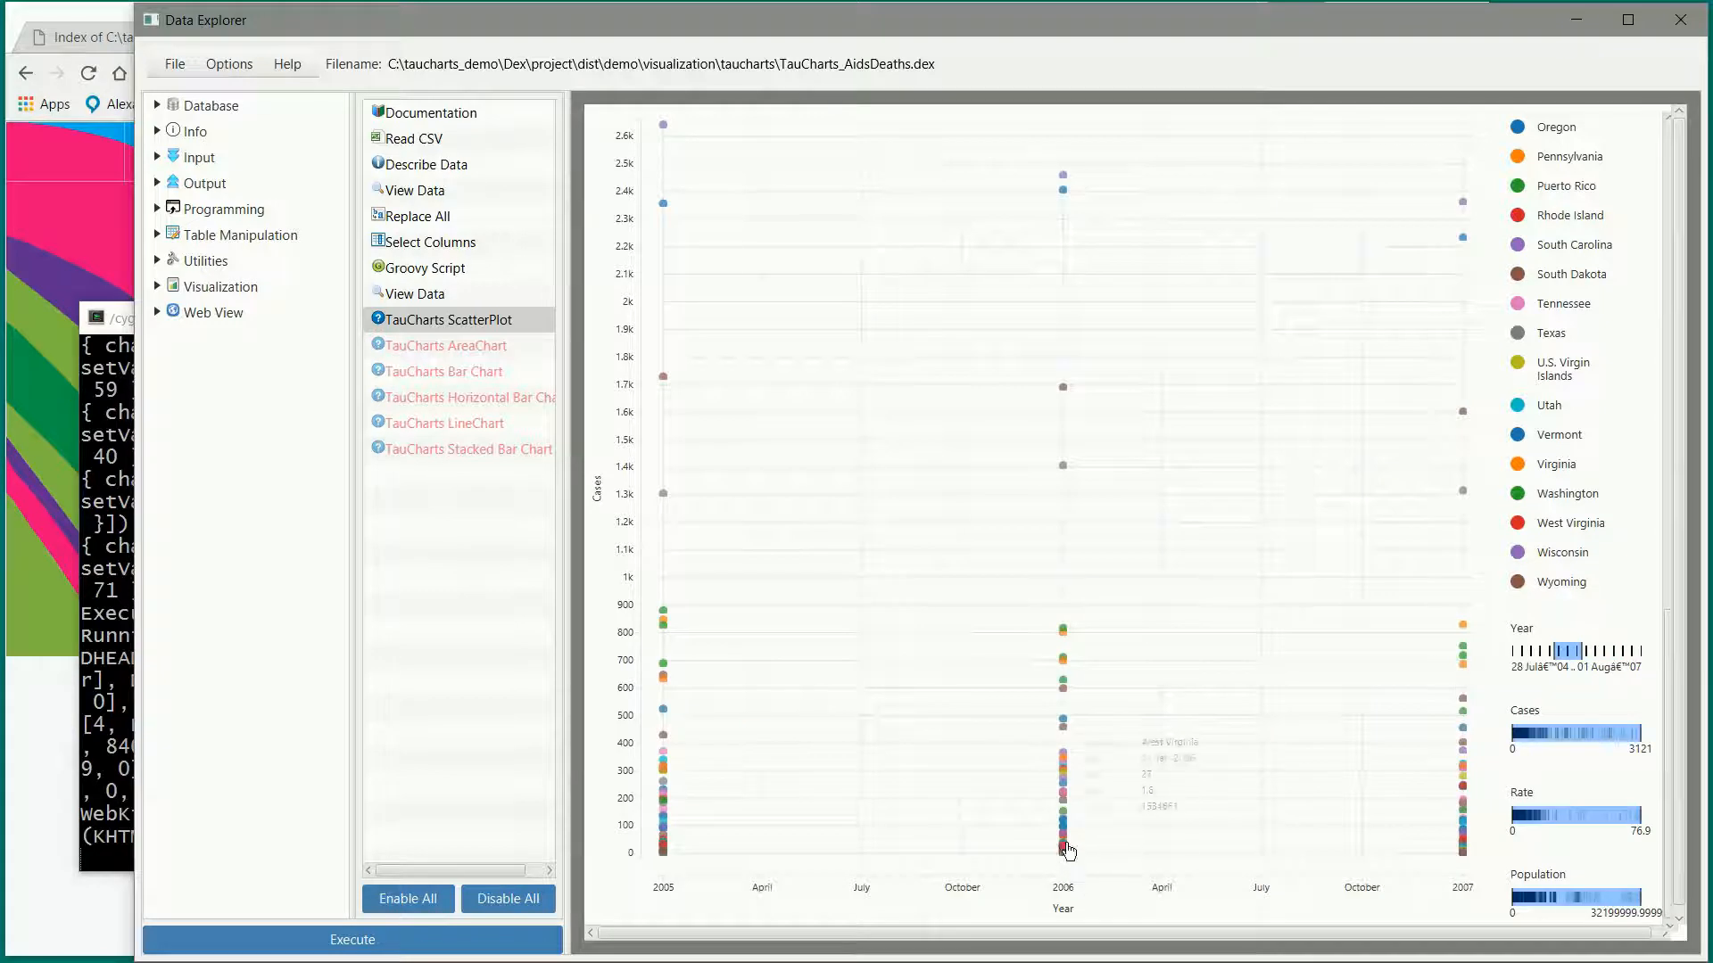
mouse_move(1066, 774)
mouse_move(1063, 388)
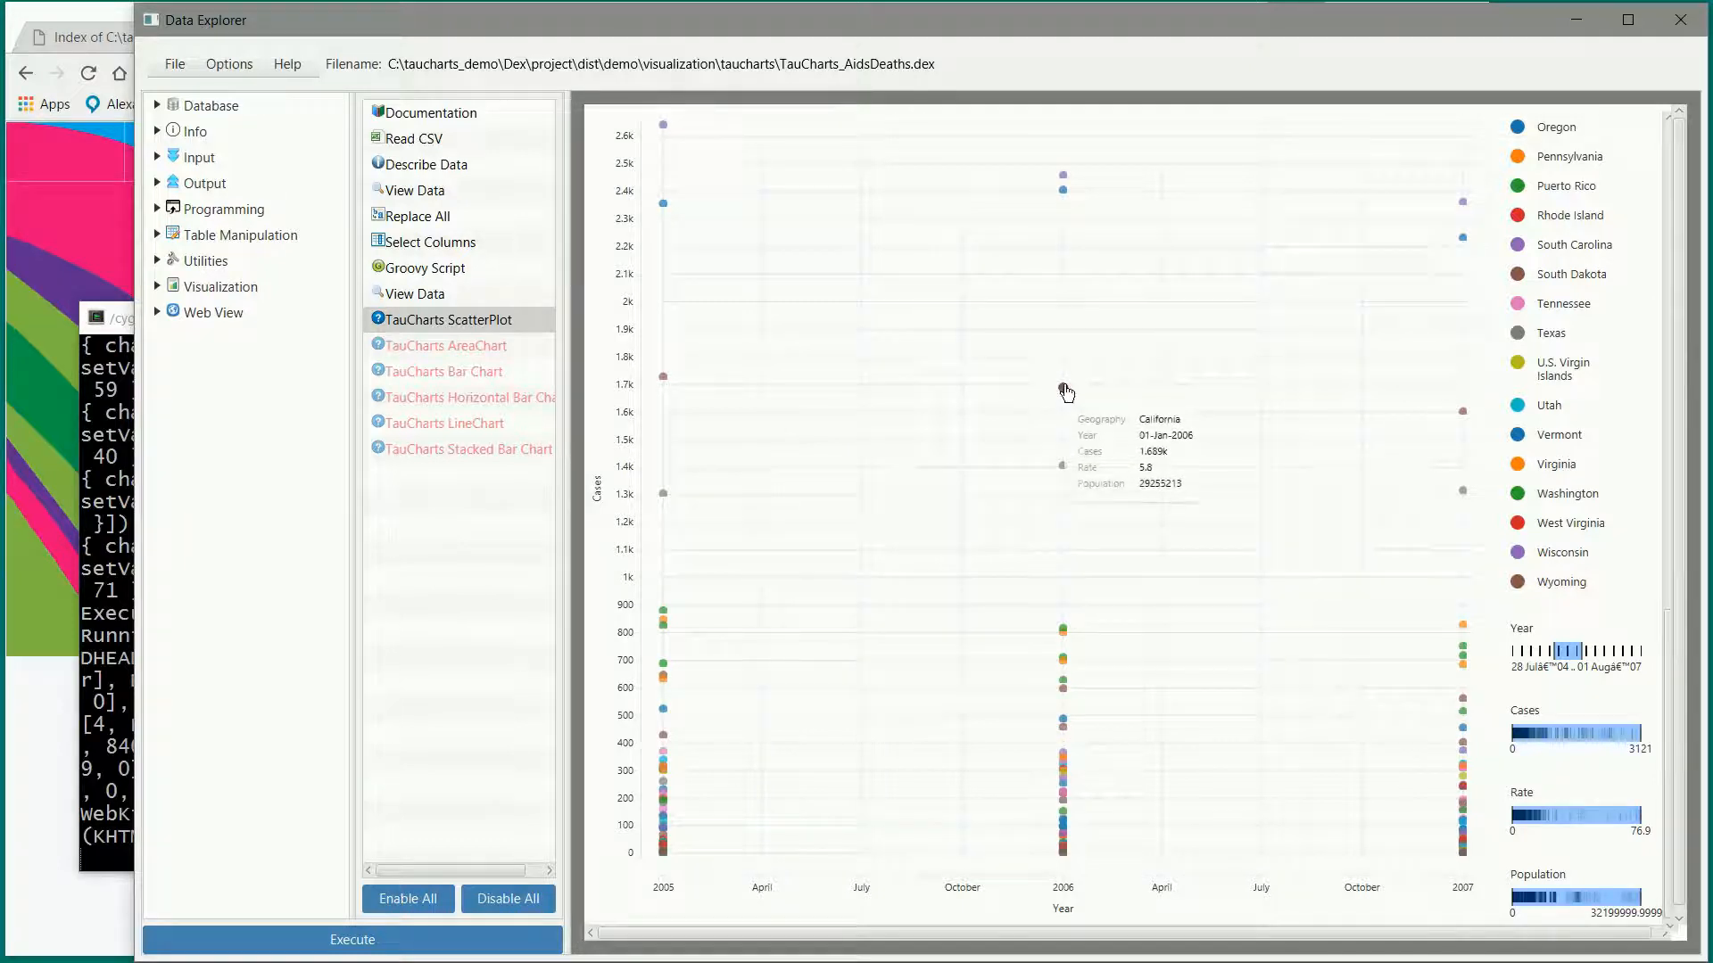
mouse_move(1067, 178)
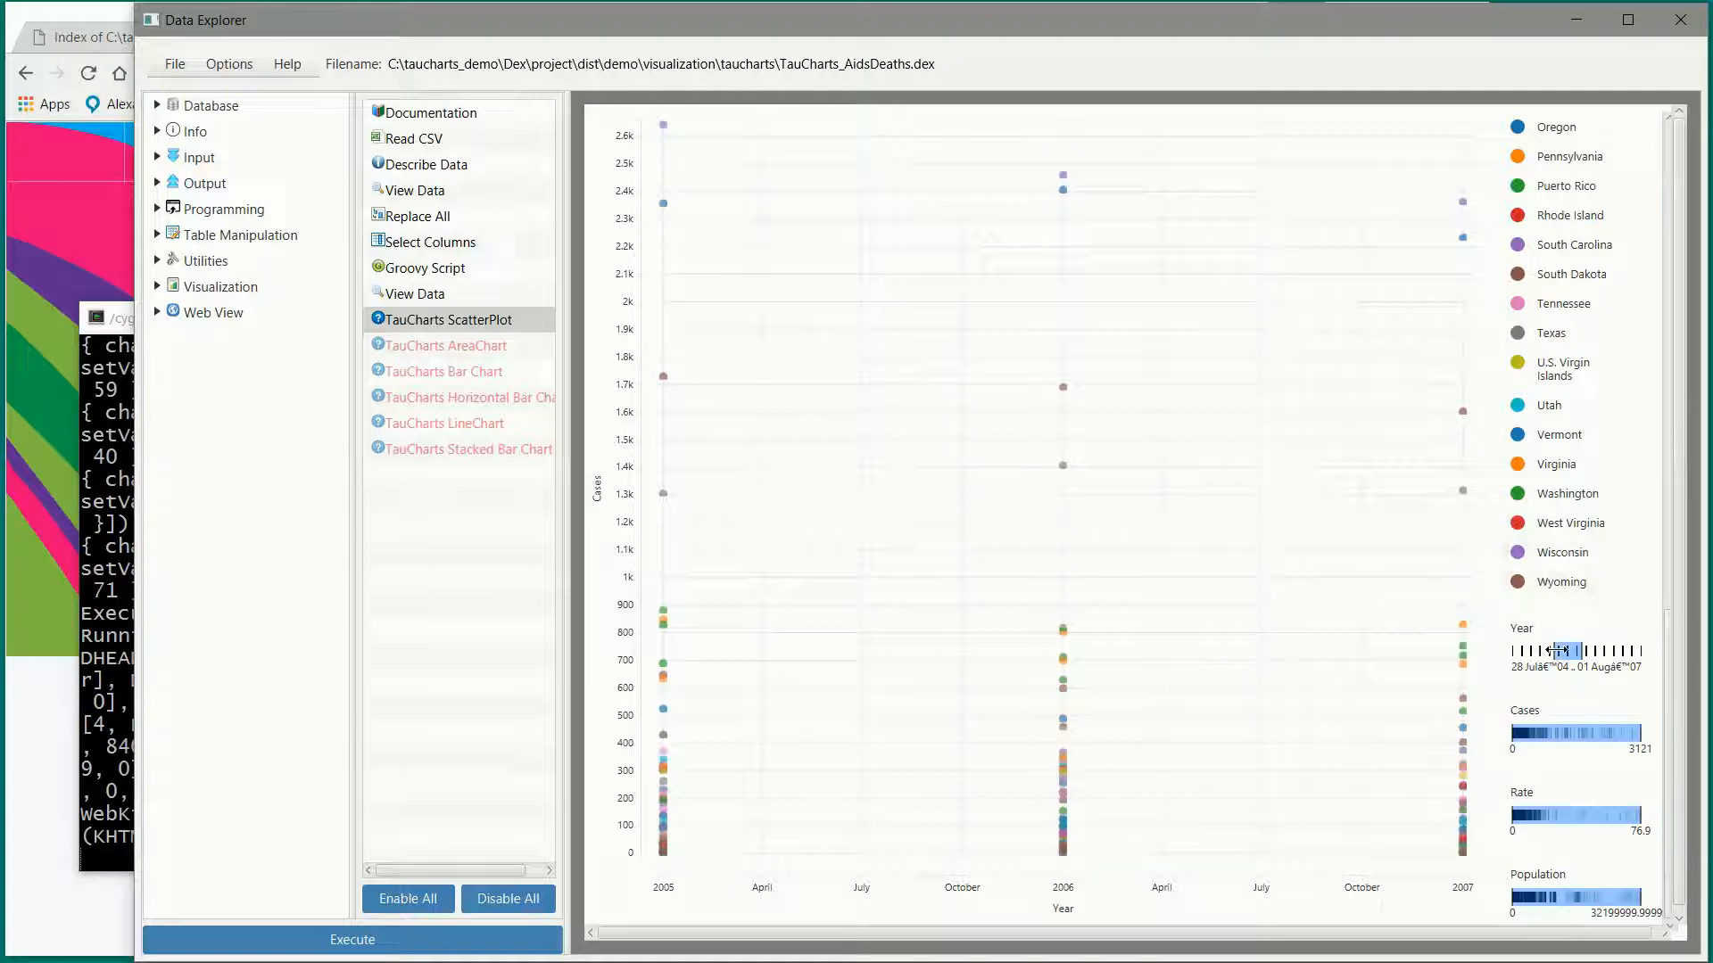
Step: Restore the scatter plot's Year filter to its full range
left_click_drag(1557, 652, 1511, 652)
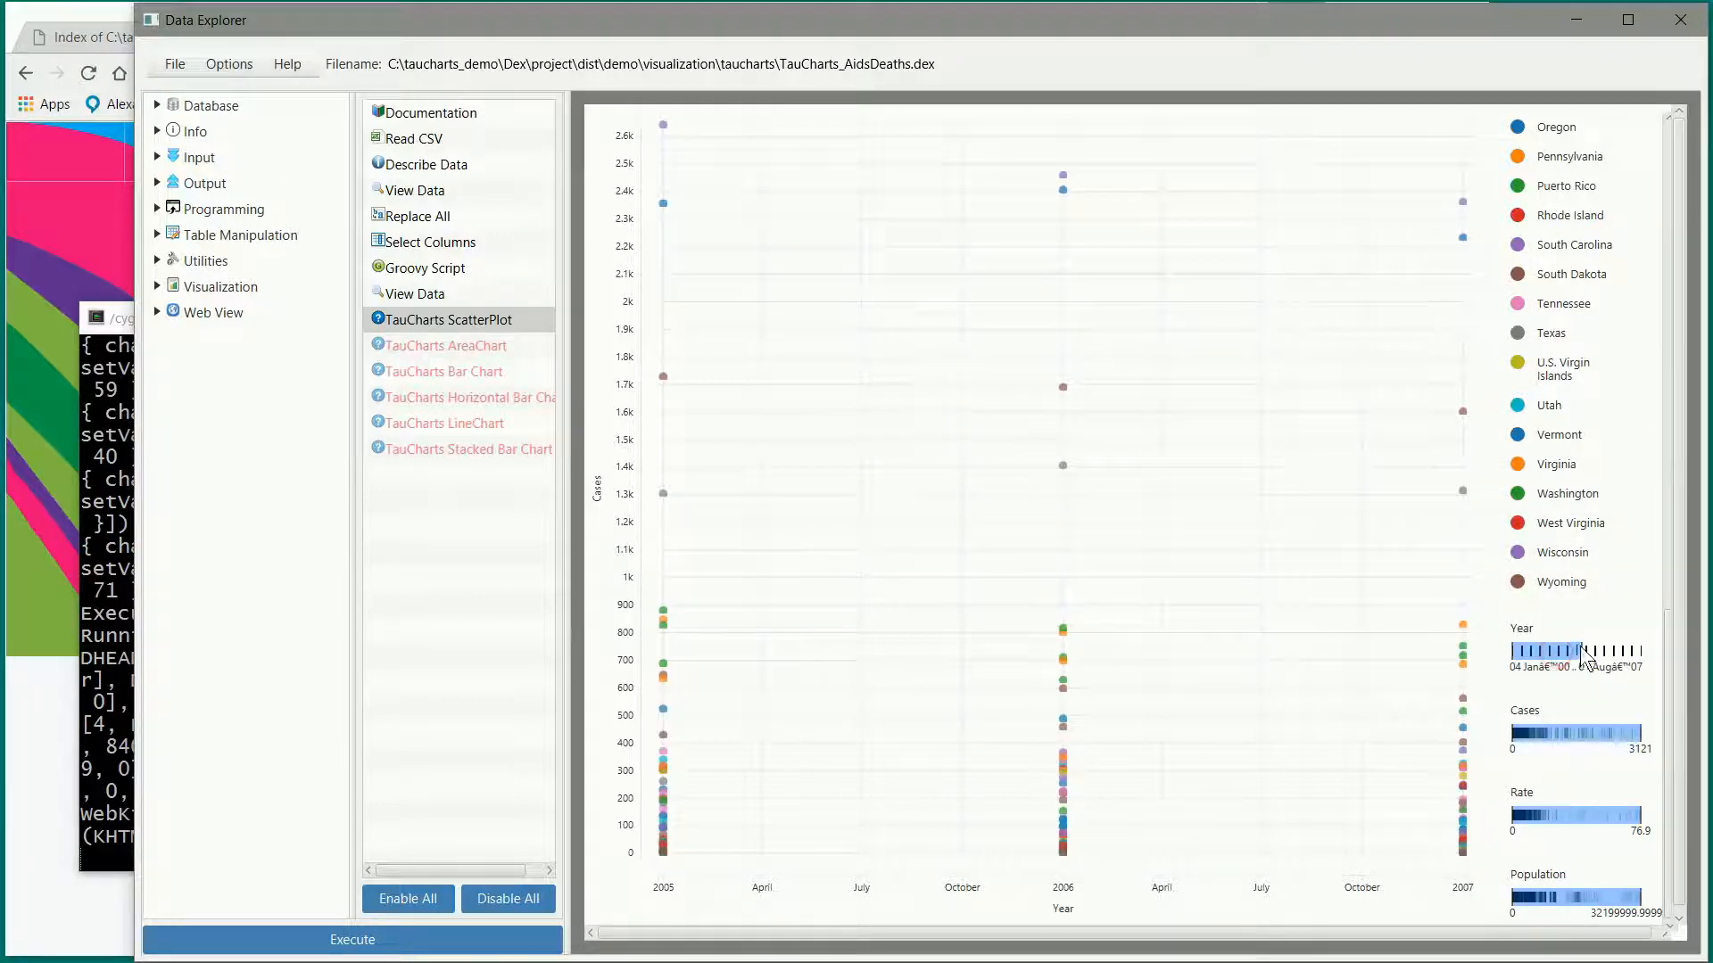
left_click_drag(1587, 648, 1642, 650)
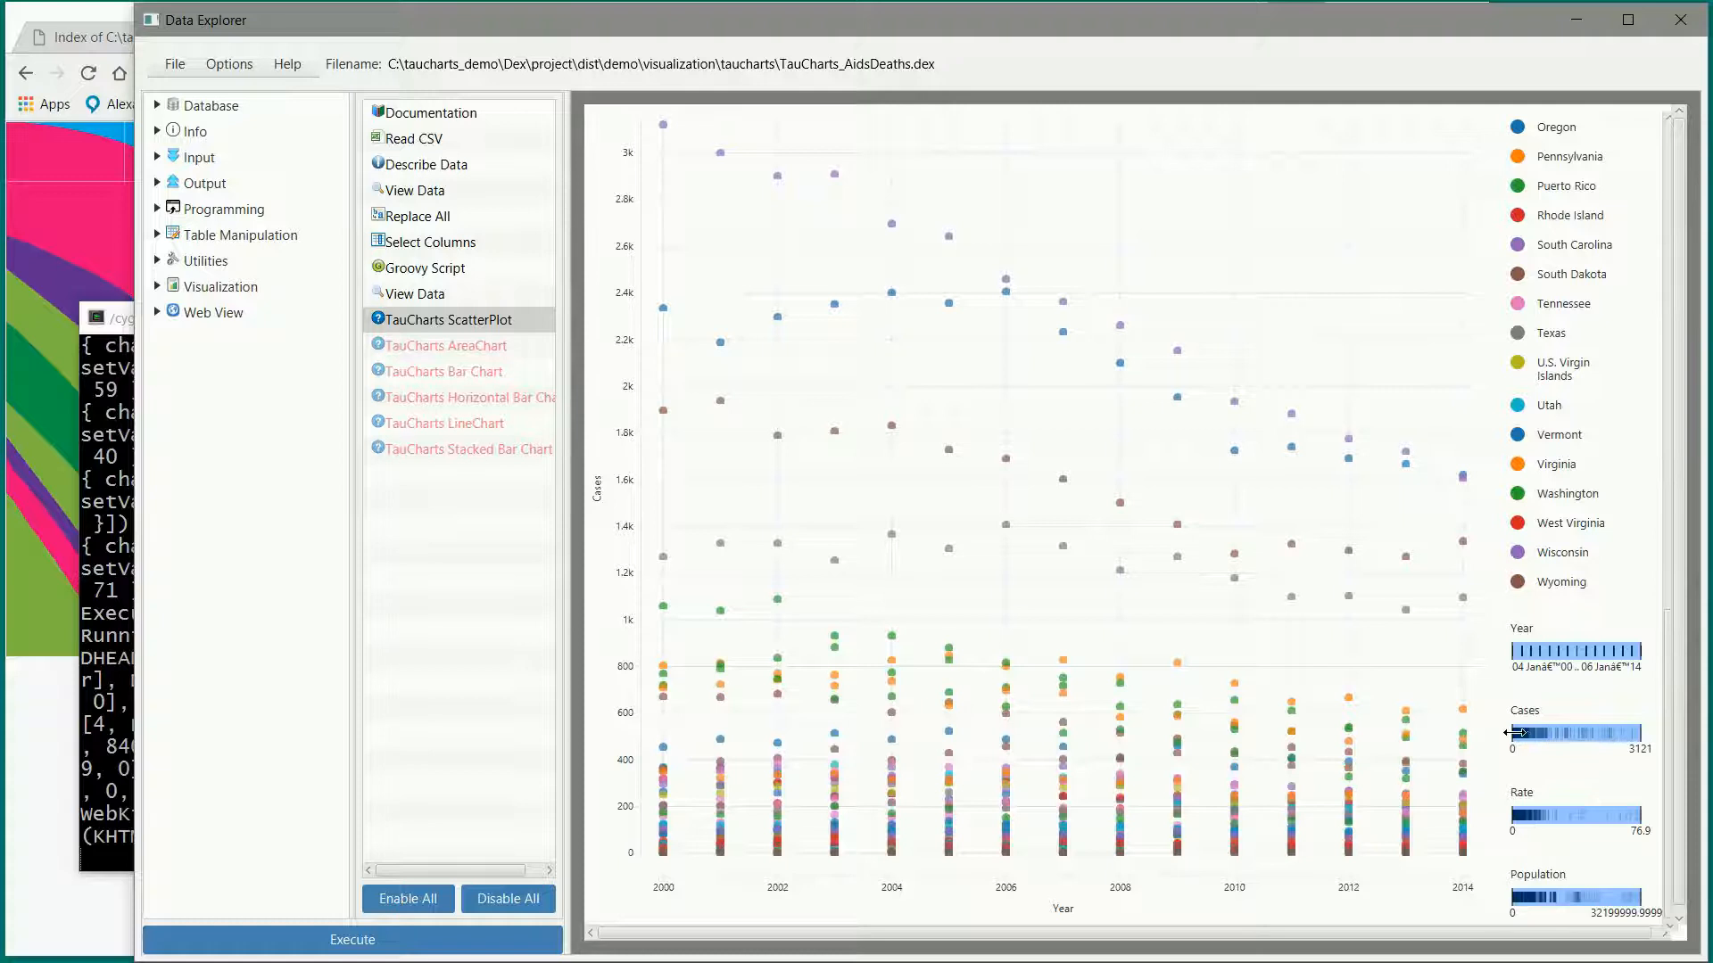
Step: Limit the scatter plot's Cases filter to 1972–3121 and its Rate filter to 56.1–76.9
left_click_drag(1514, 734, 1596, 735)
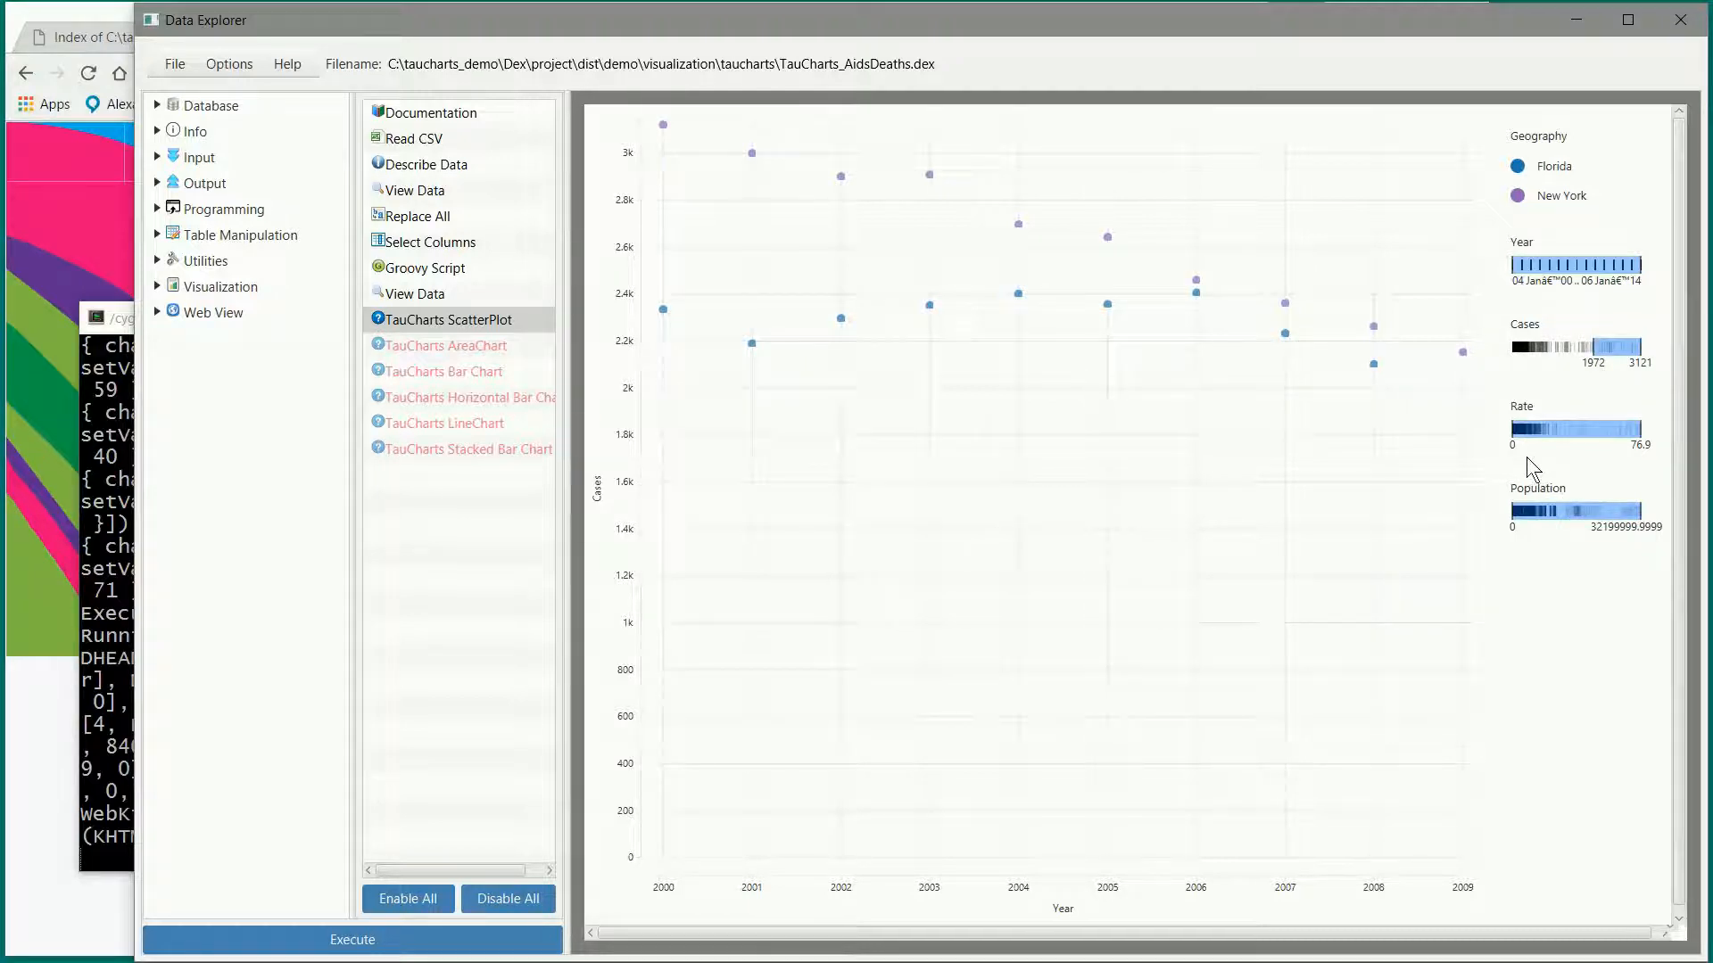
left_click_drag(1513, 429, 1606, 428)
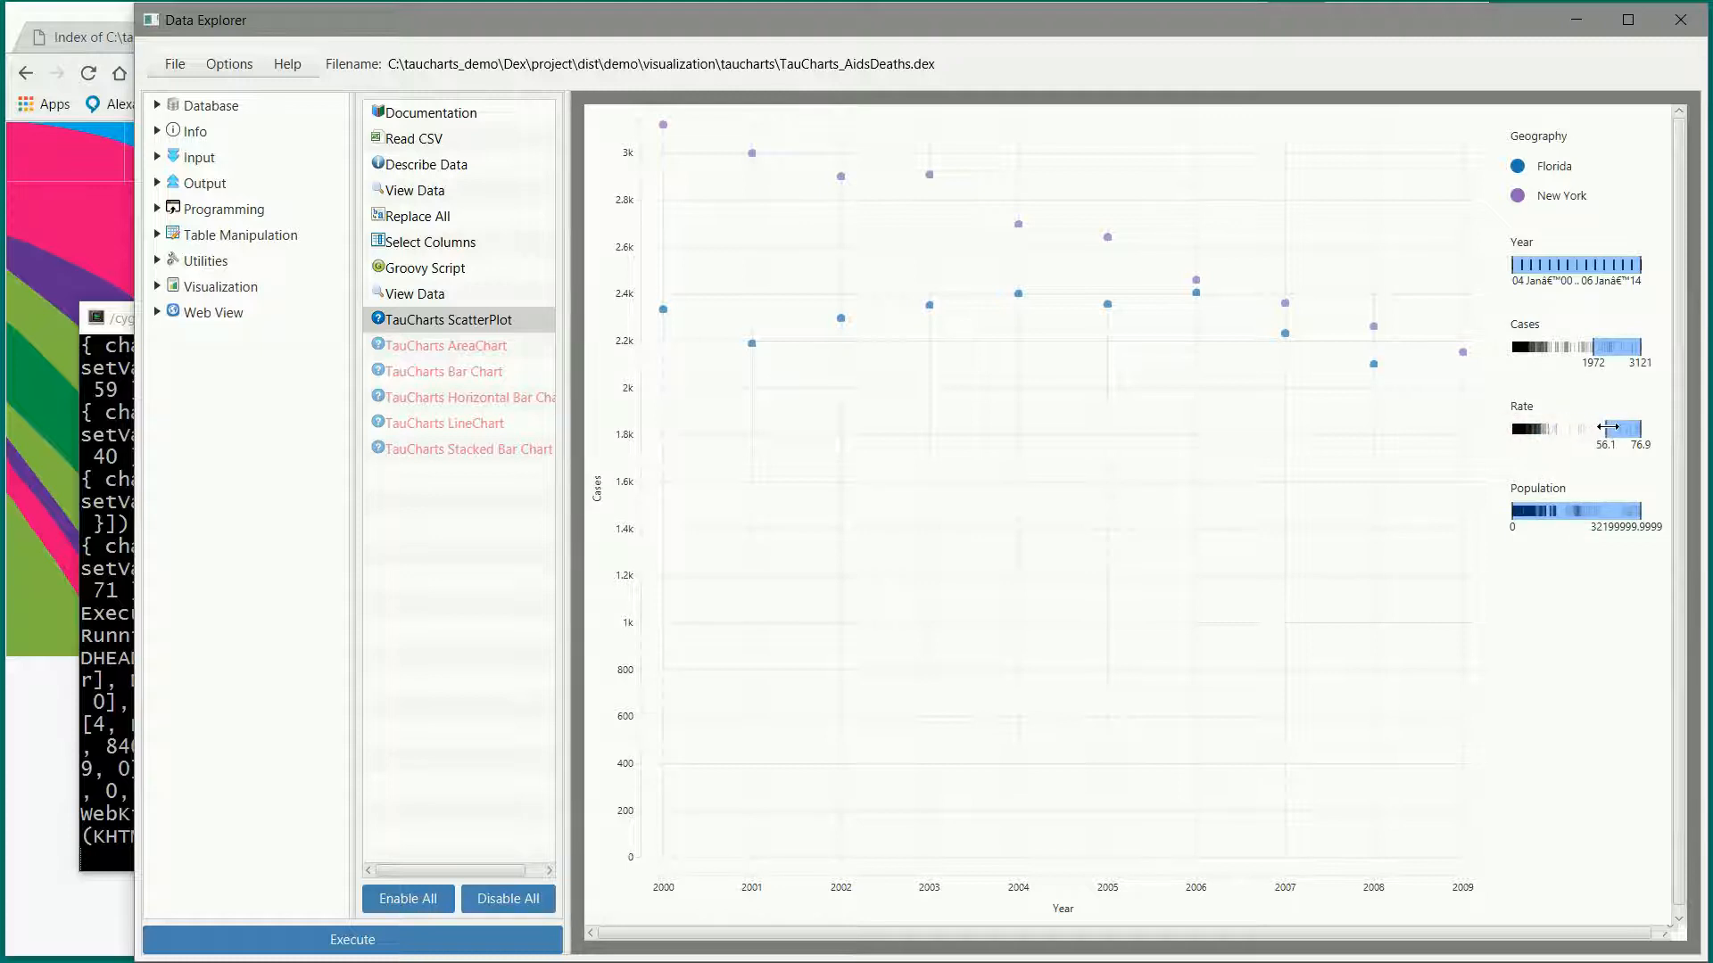
Step: Restore the scatter plot's Cases and Rate filters to their full ranges
left_click_drag(1592, 347, 1401, 345)
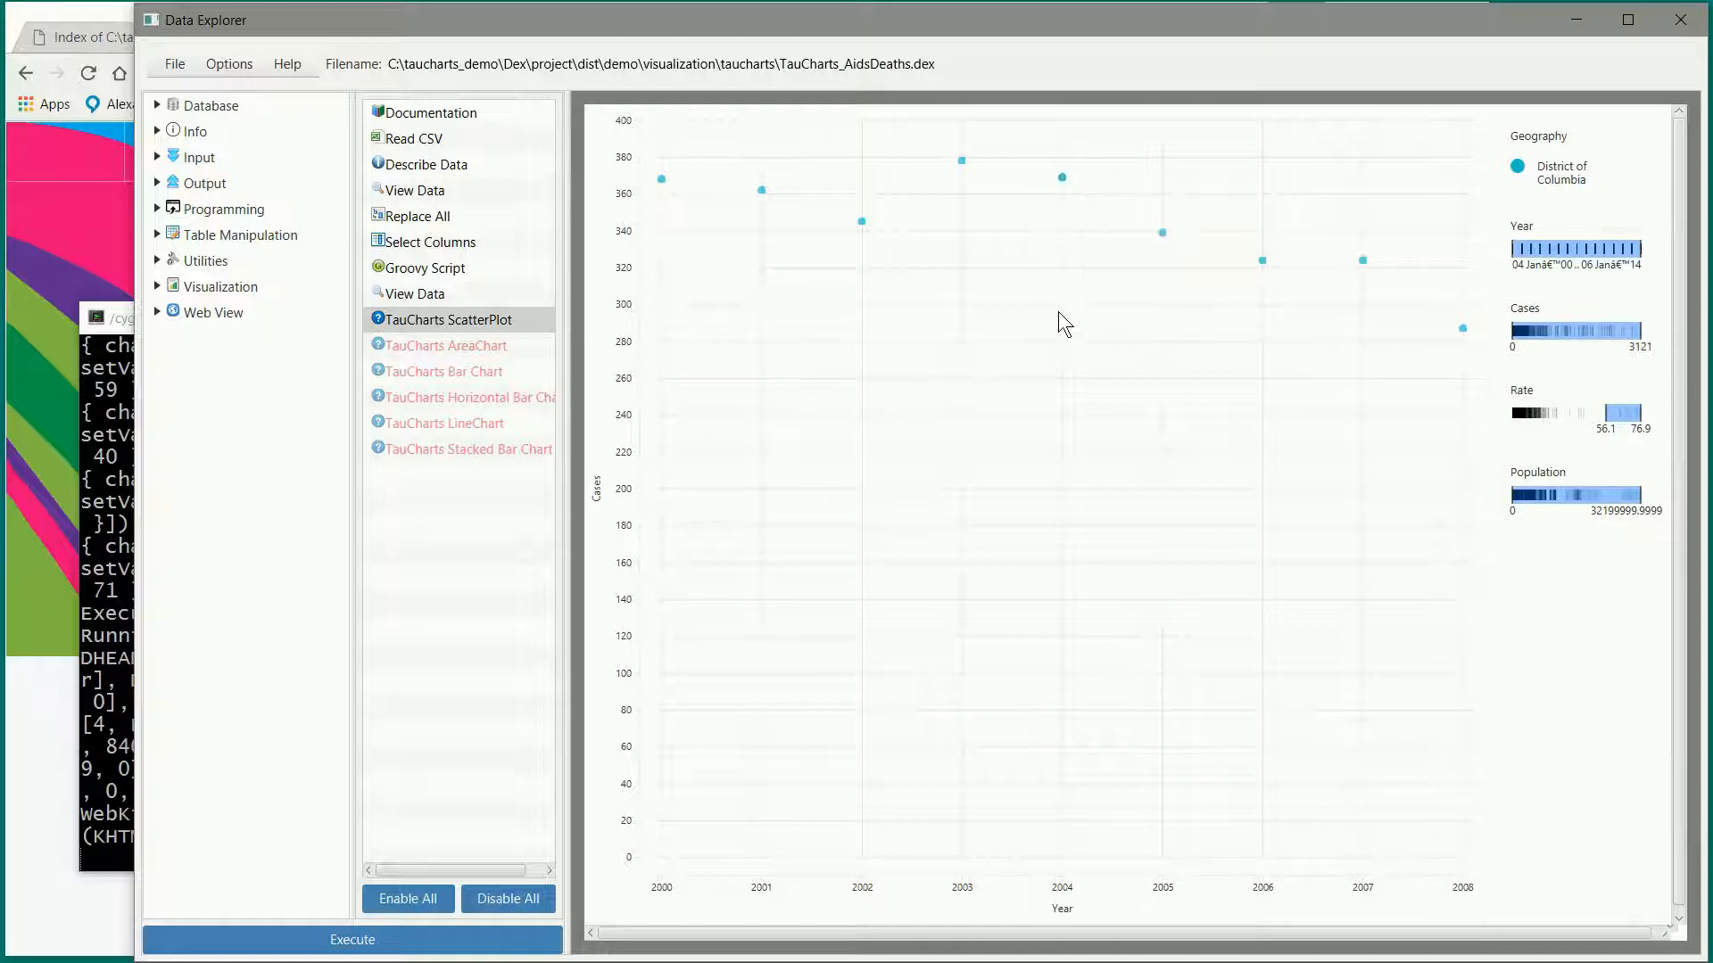
left_click(1605, 411)
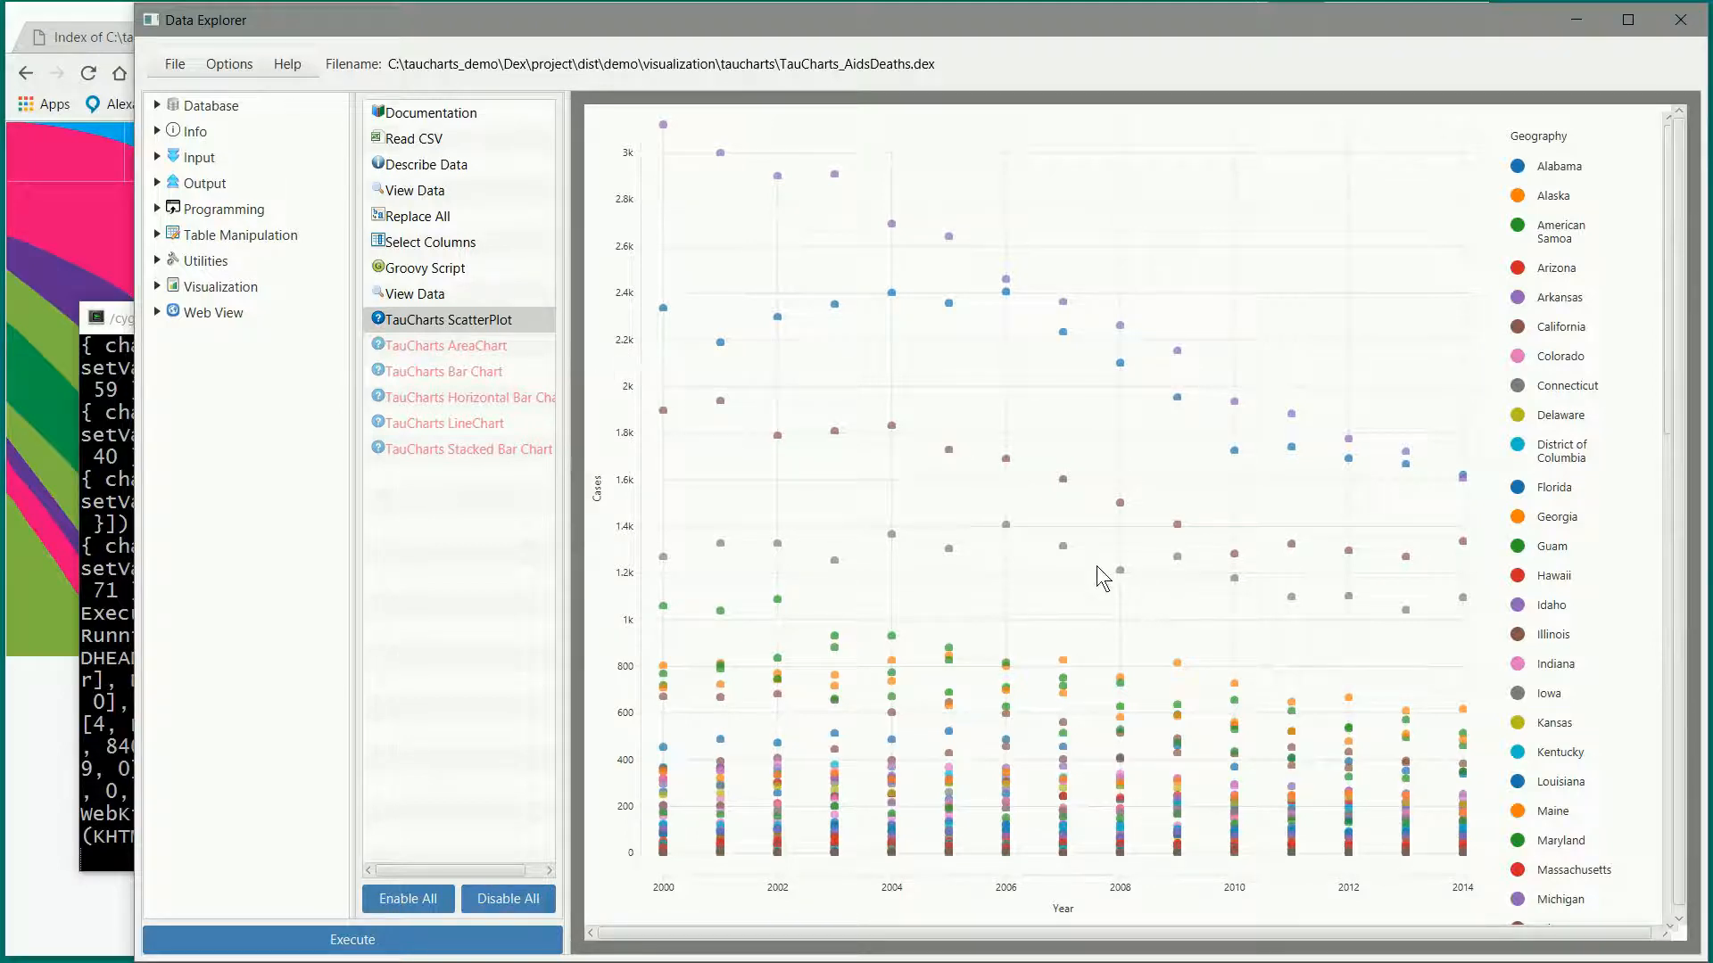
Step: Open the TauCharts ScatterPlot configuration and set the Y-axis to Geography and the X-axis to Year
right_click(496, 322)
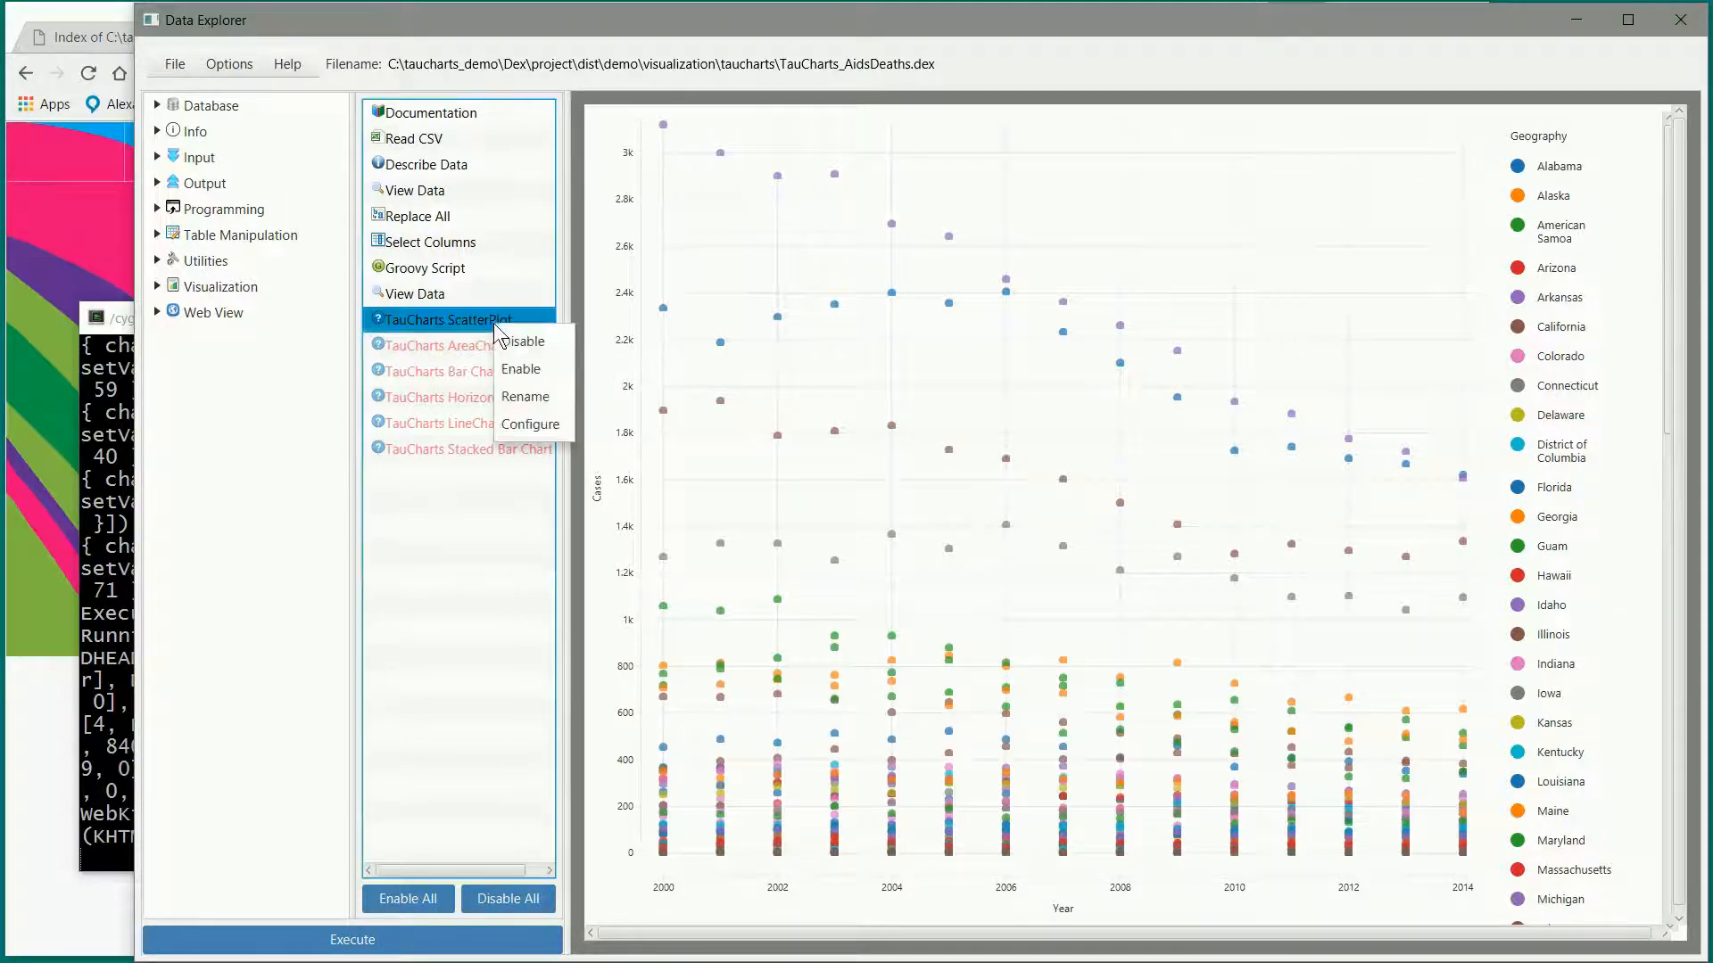
left_click(533, 425)
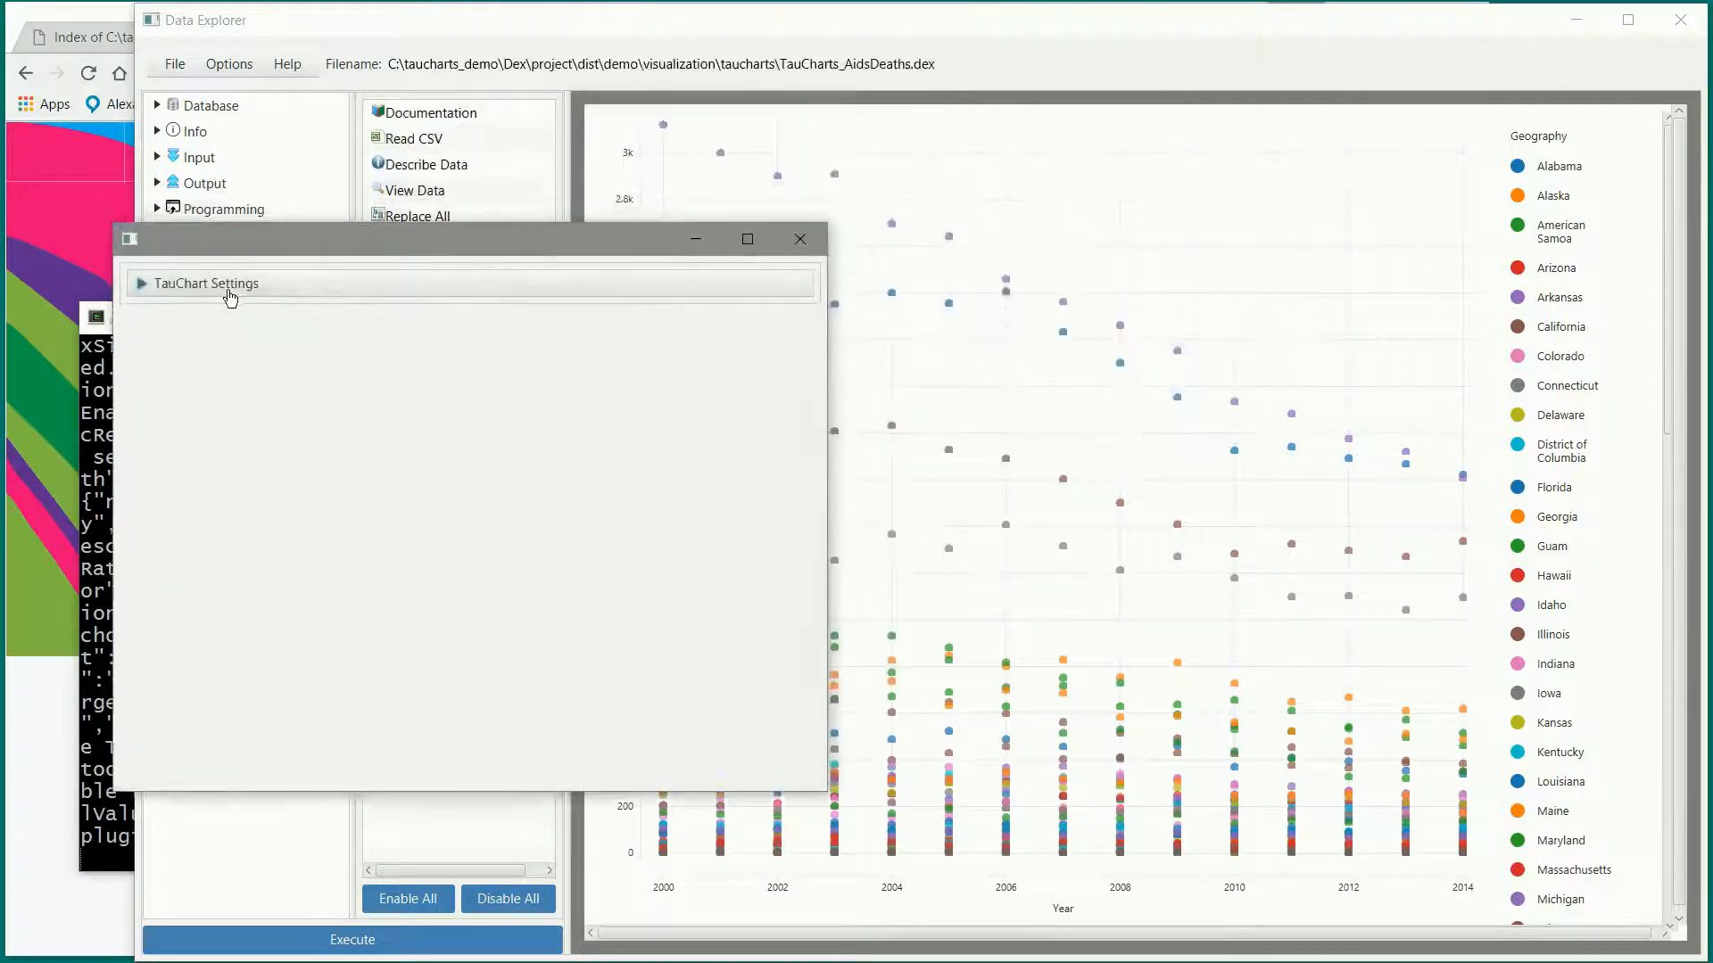
left_click(169, 287)
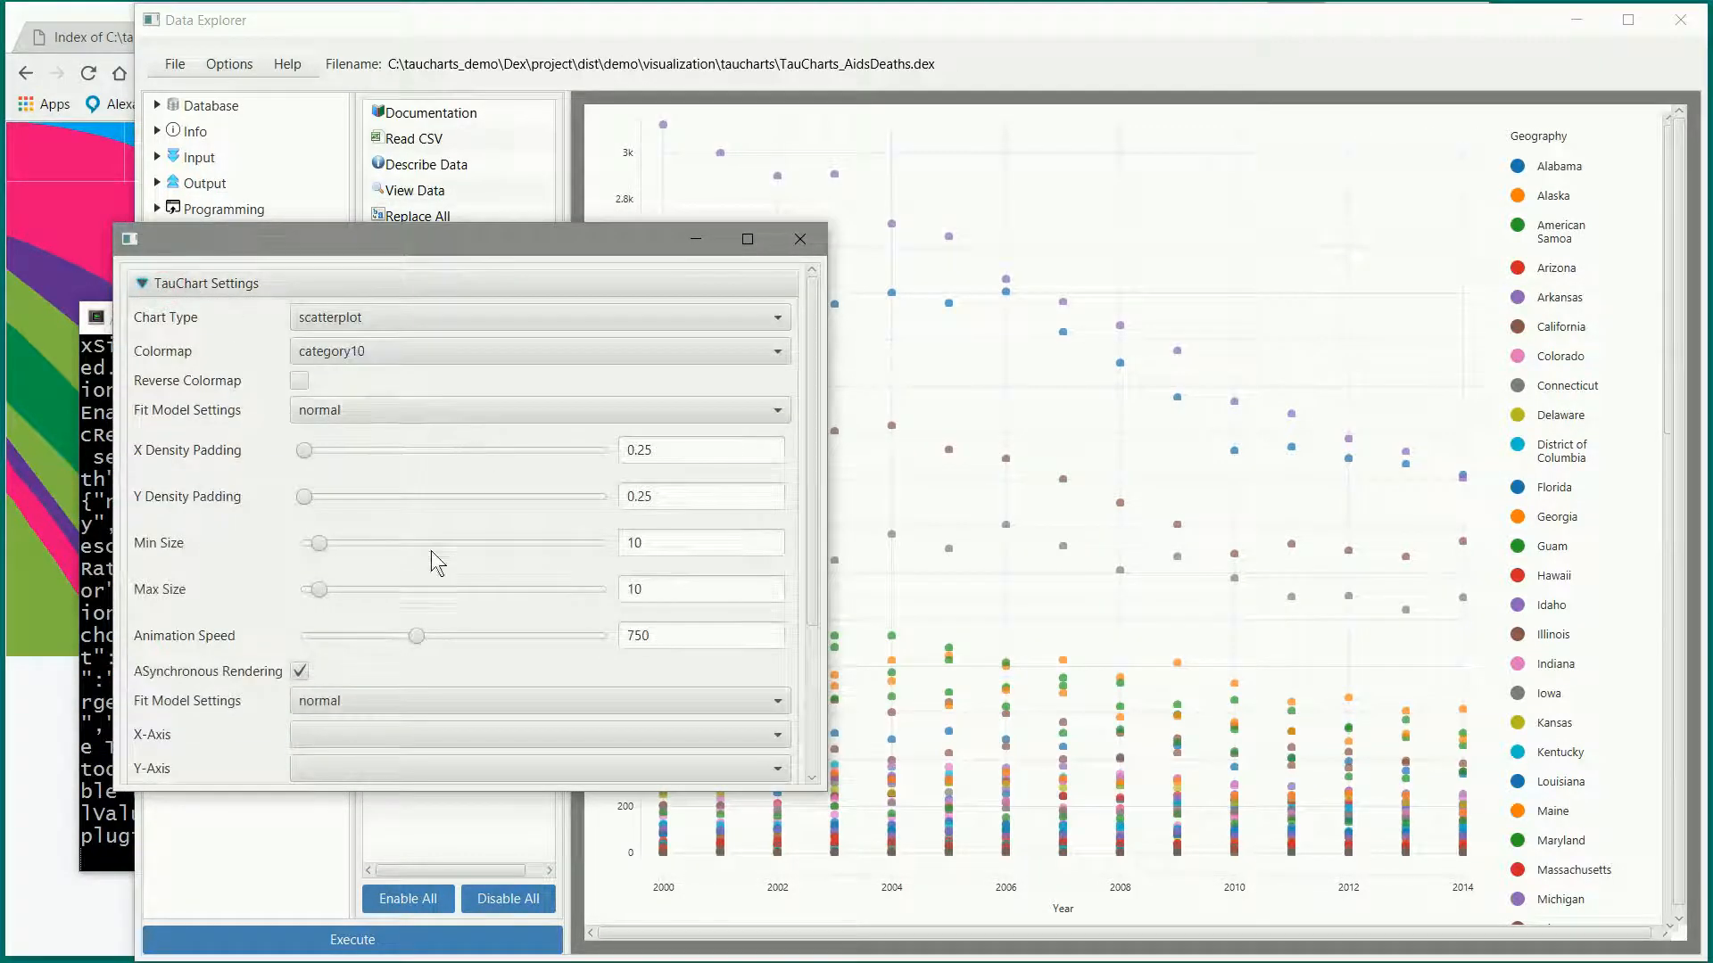
left_click_drag(809, 448, 800, 665)
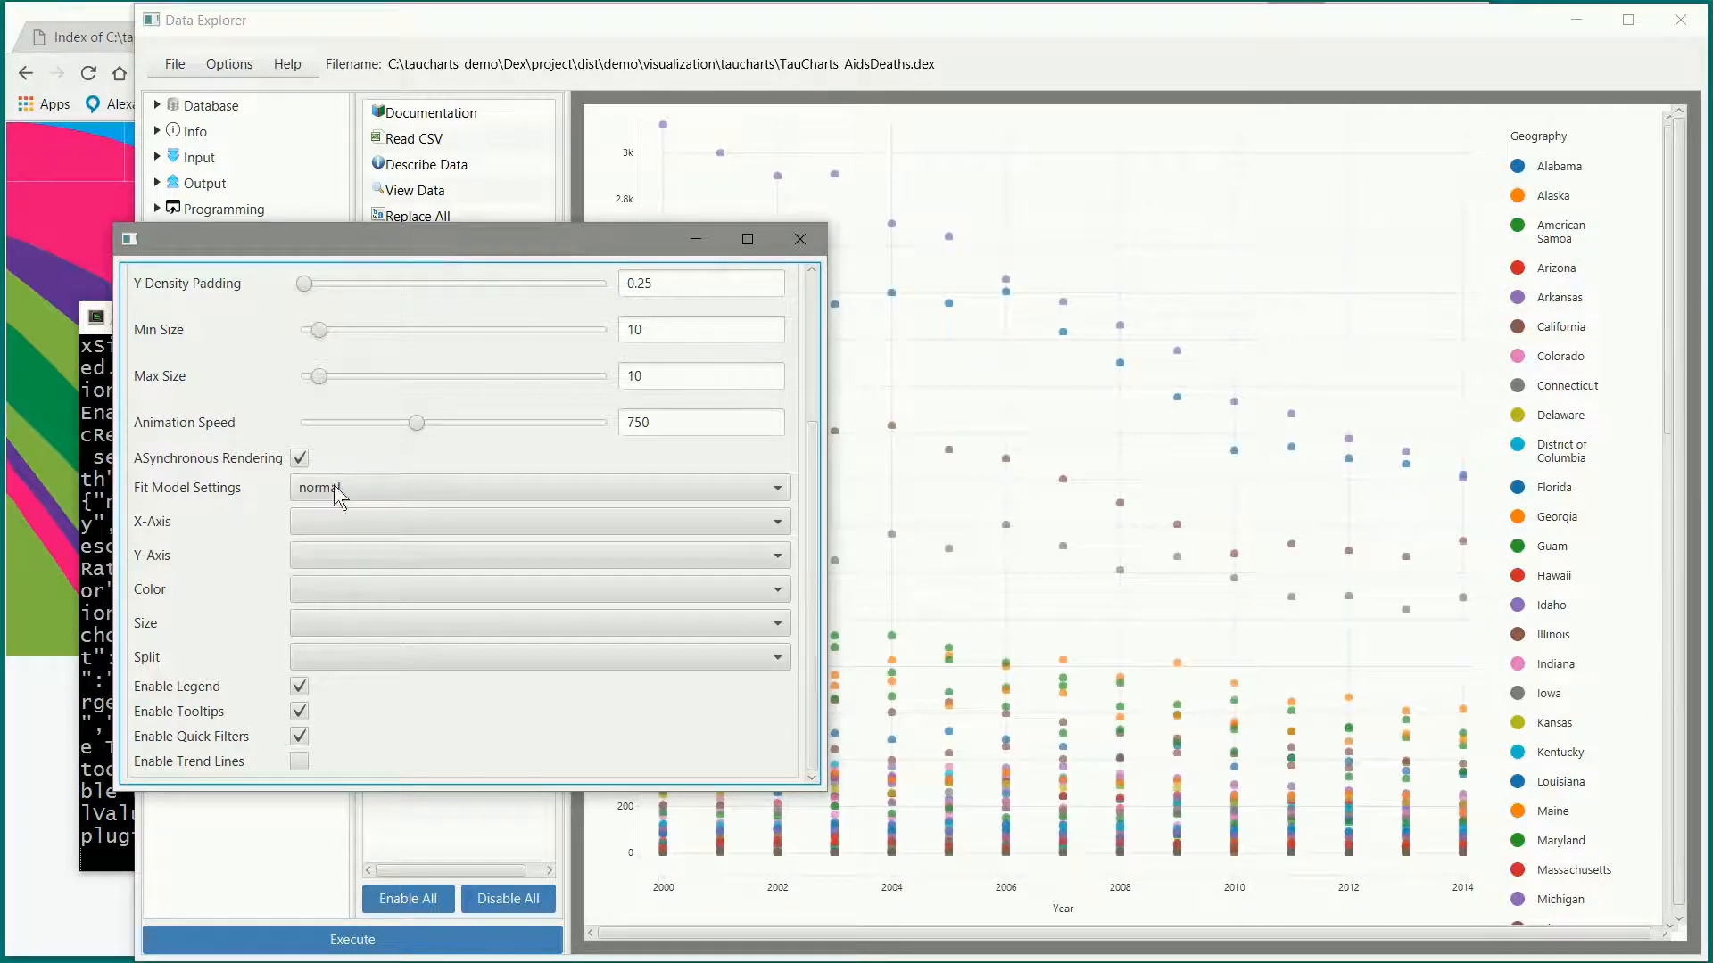
left_click(463, 554)
left_click(345, 618)
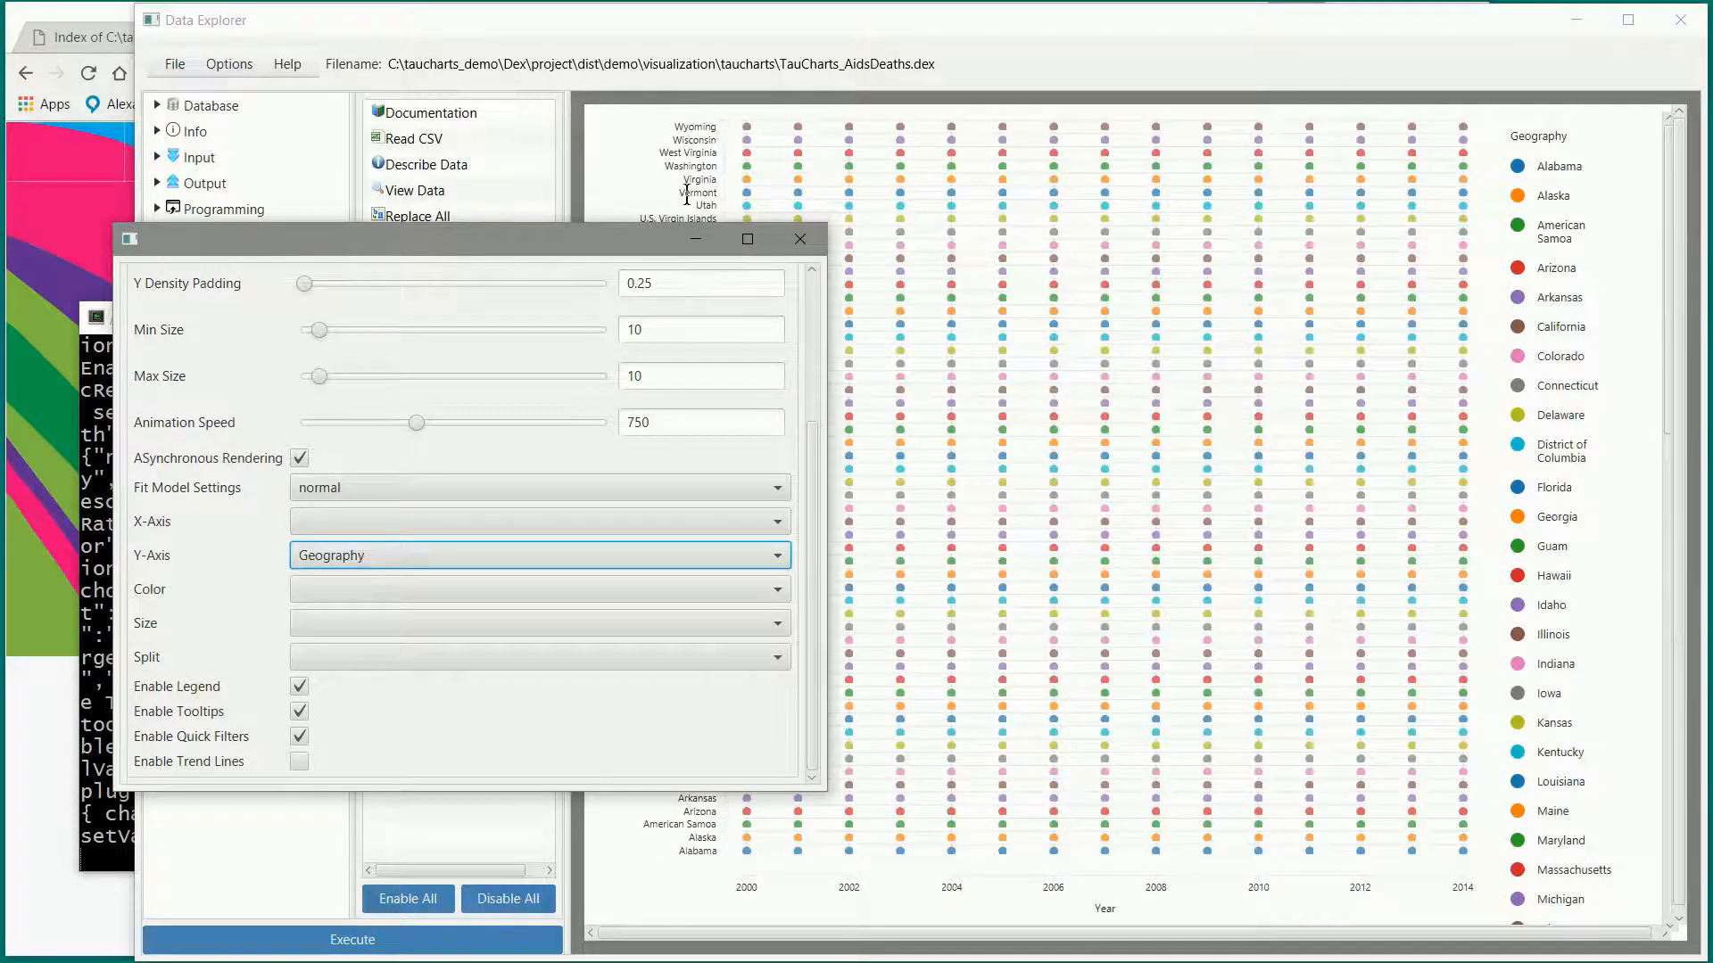
left_click(446, 524)
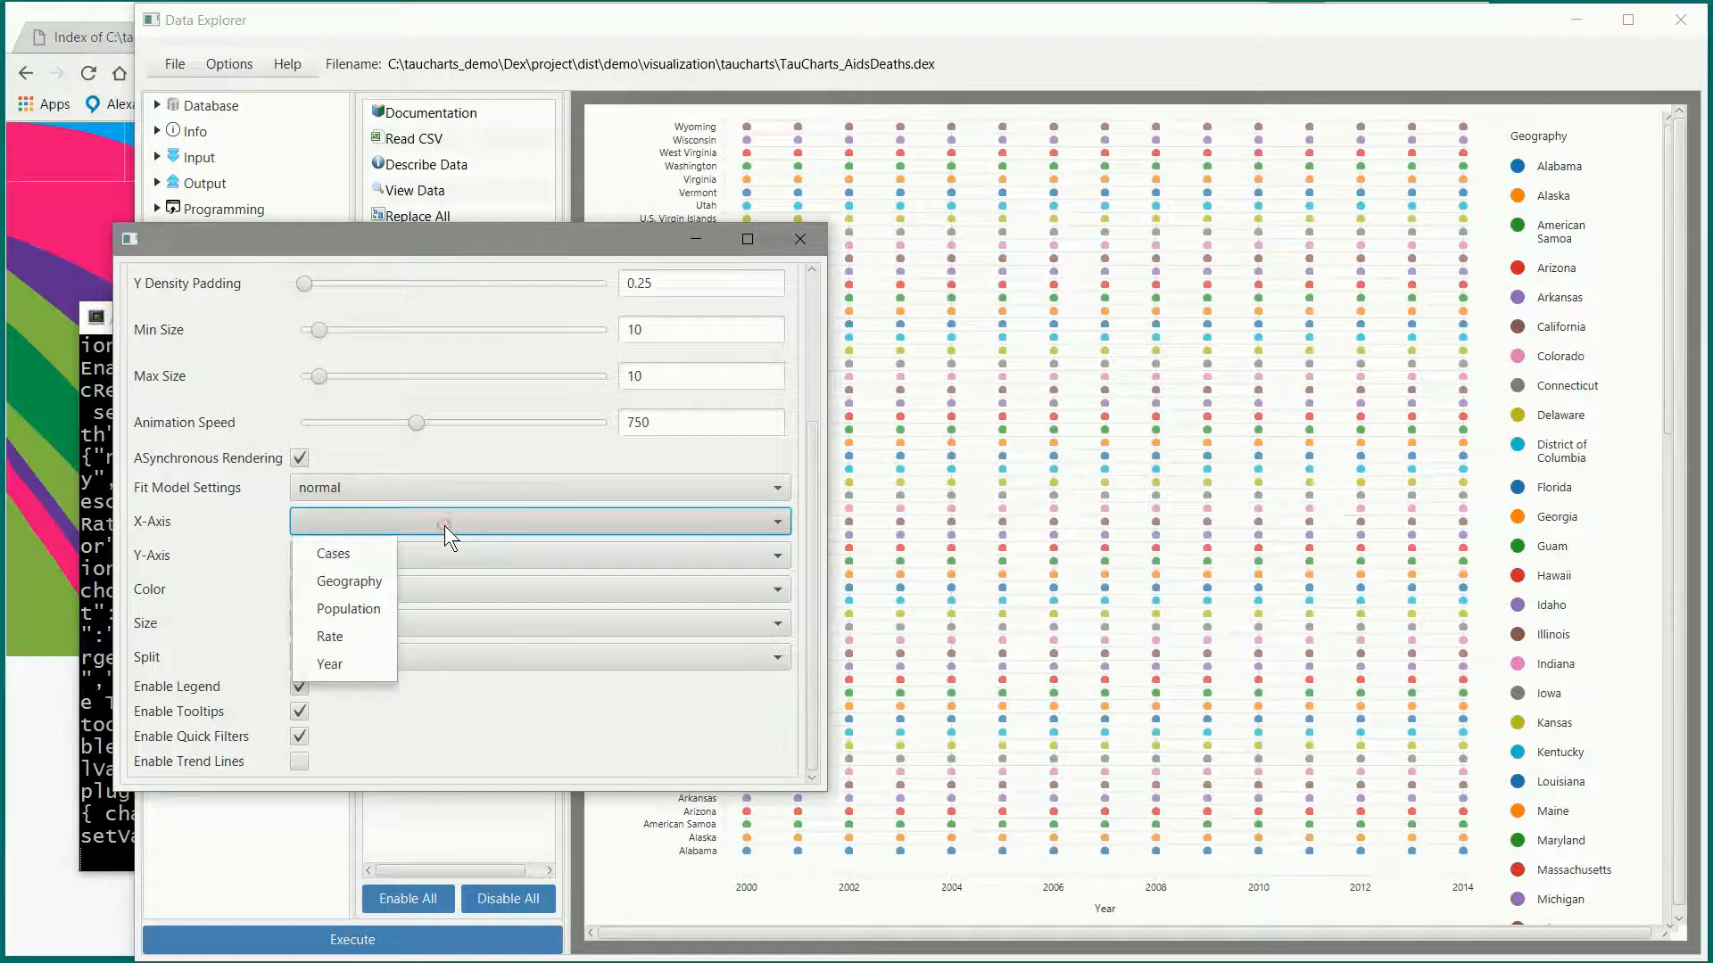
left_click(350, 664)
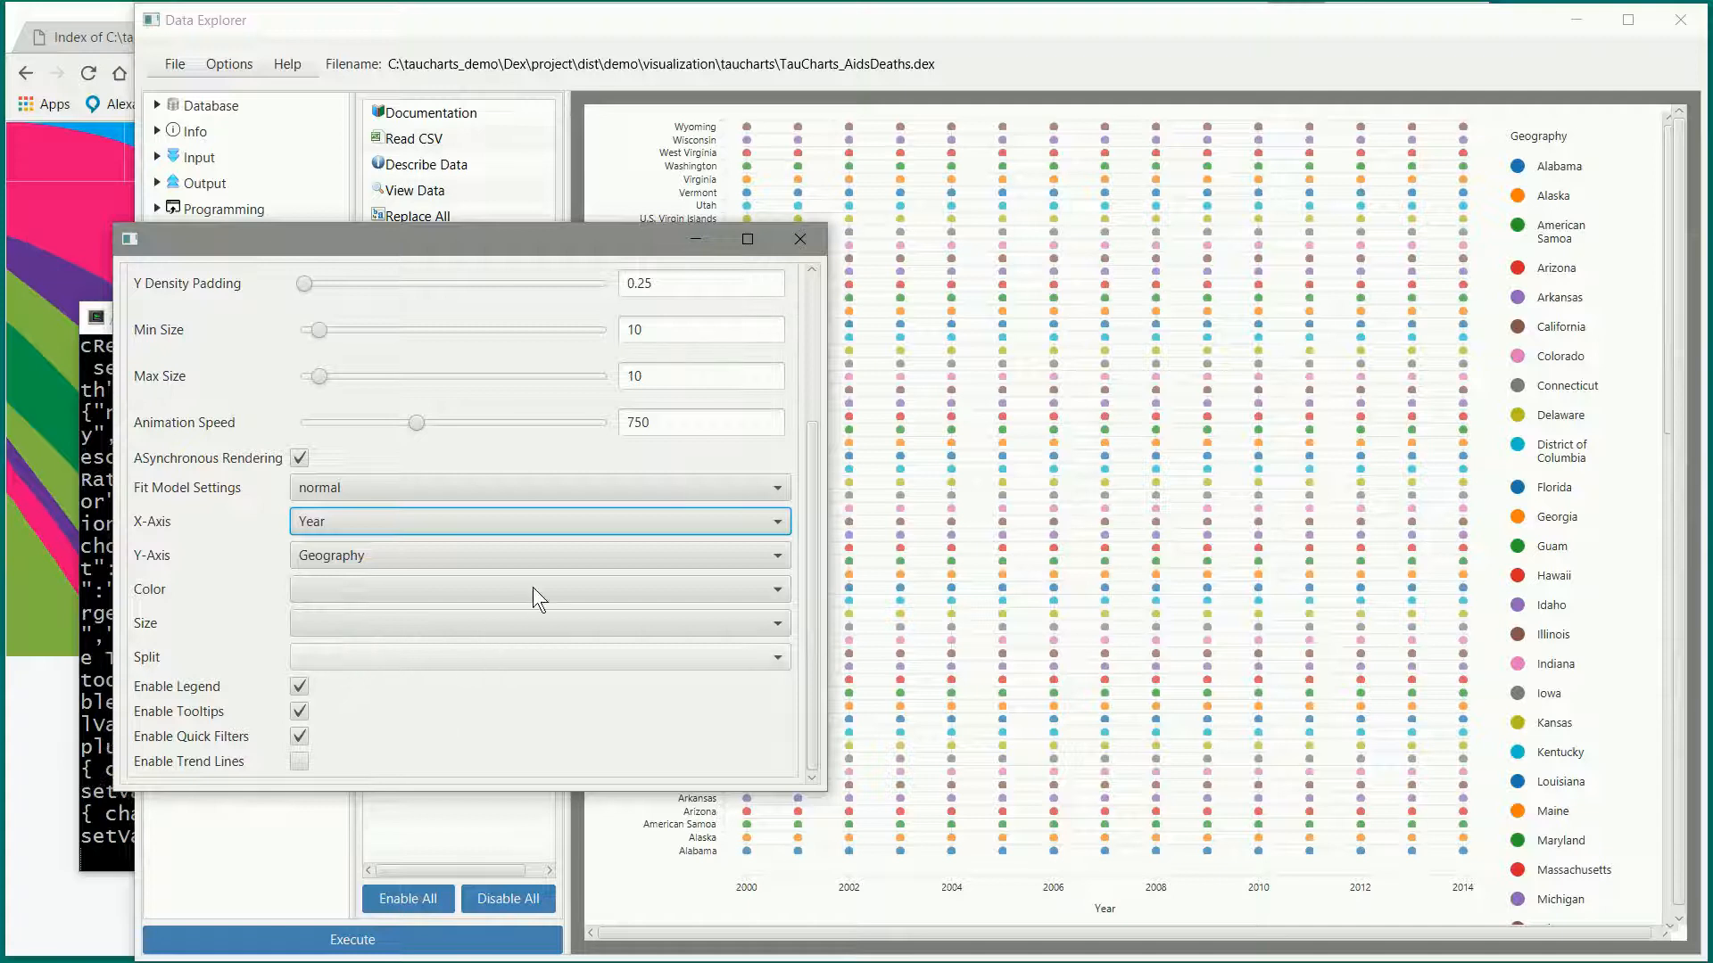
Step: Color the scatter plot's points by Rate and size them by Population
left_click(381, 591)
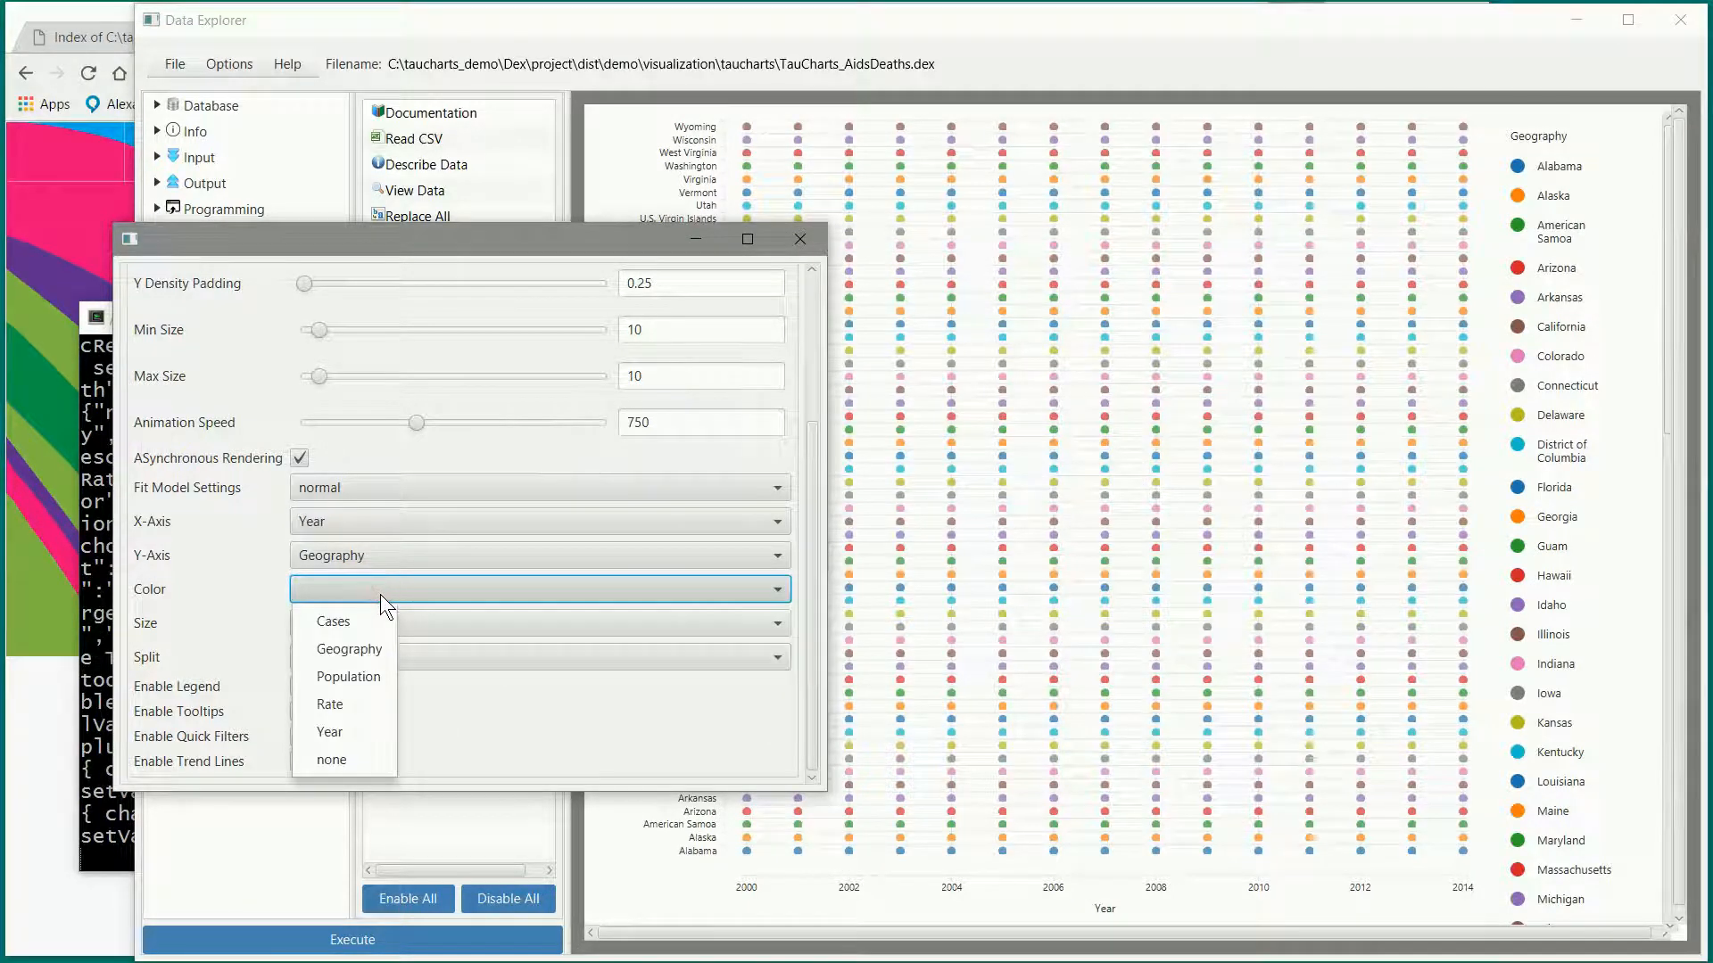
left_click(354, 697)
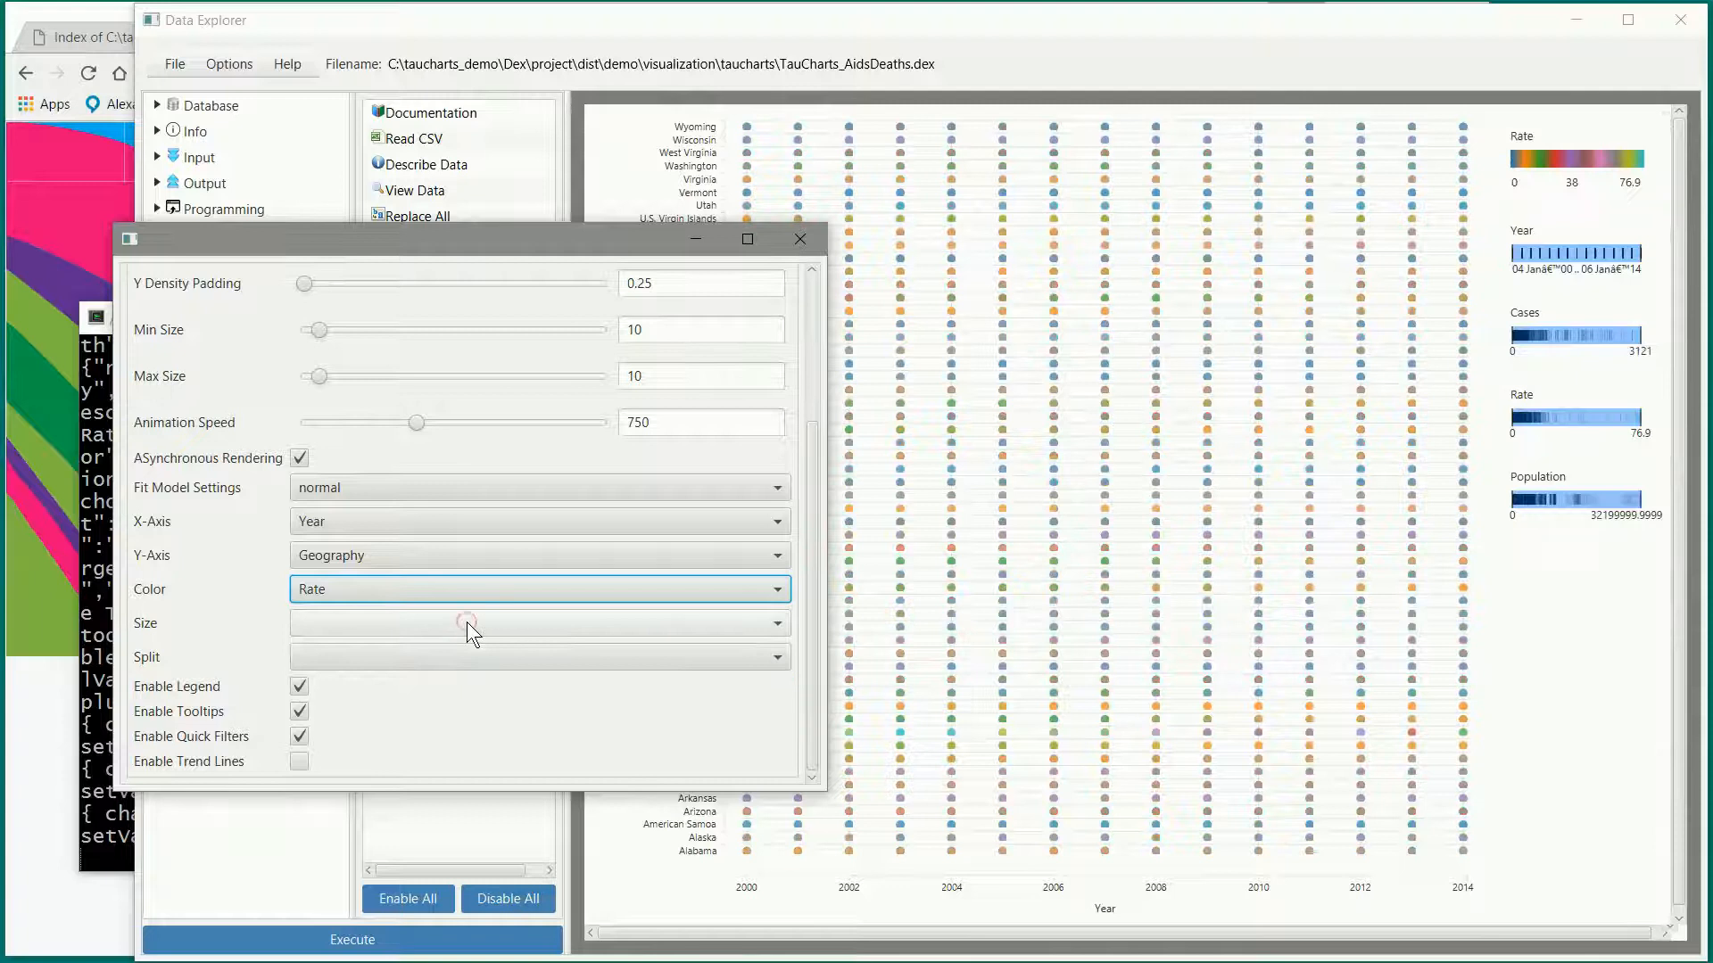
left_click(745, 623)
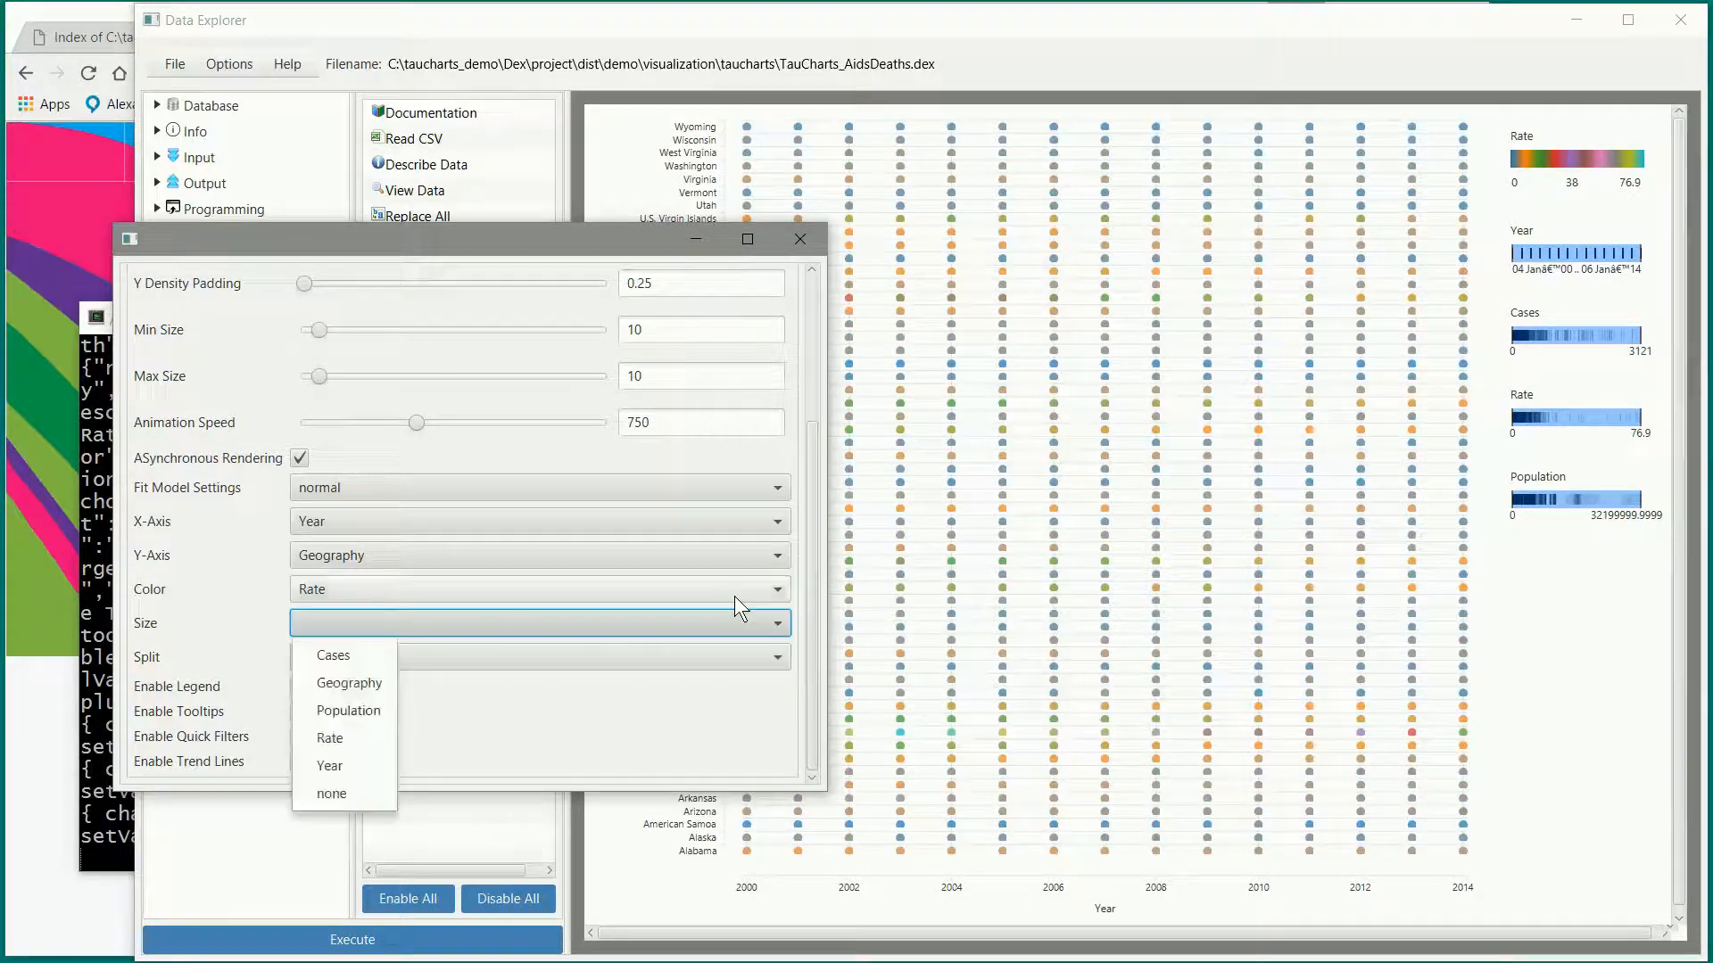
left_click(367, 710)
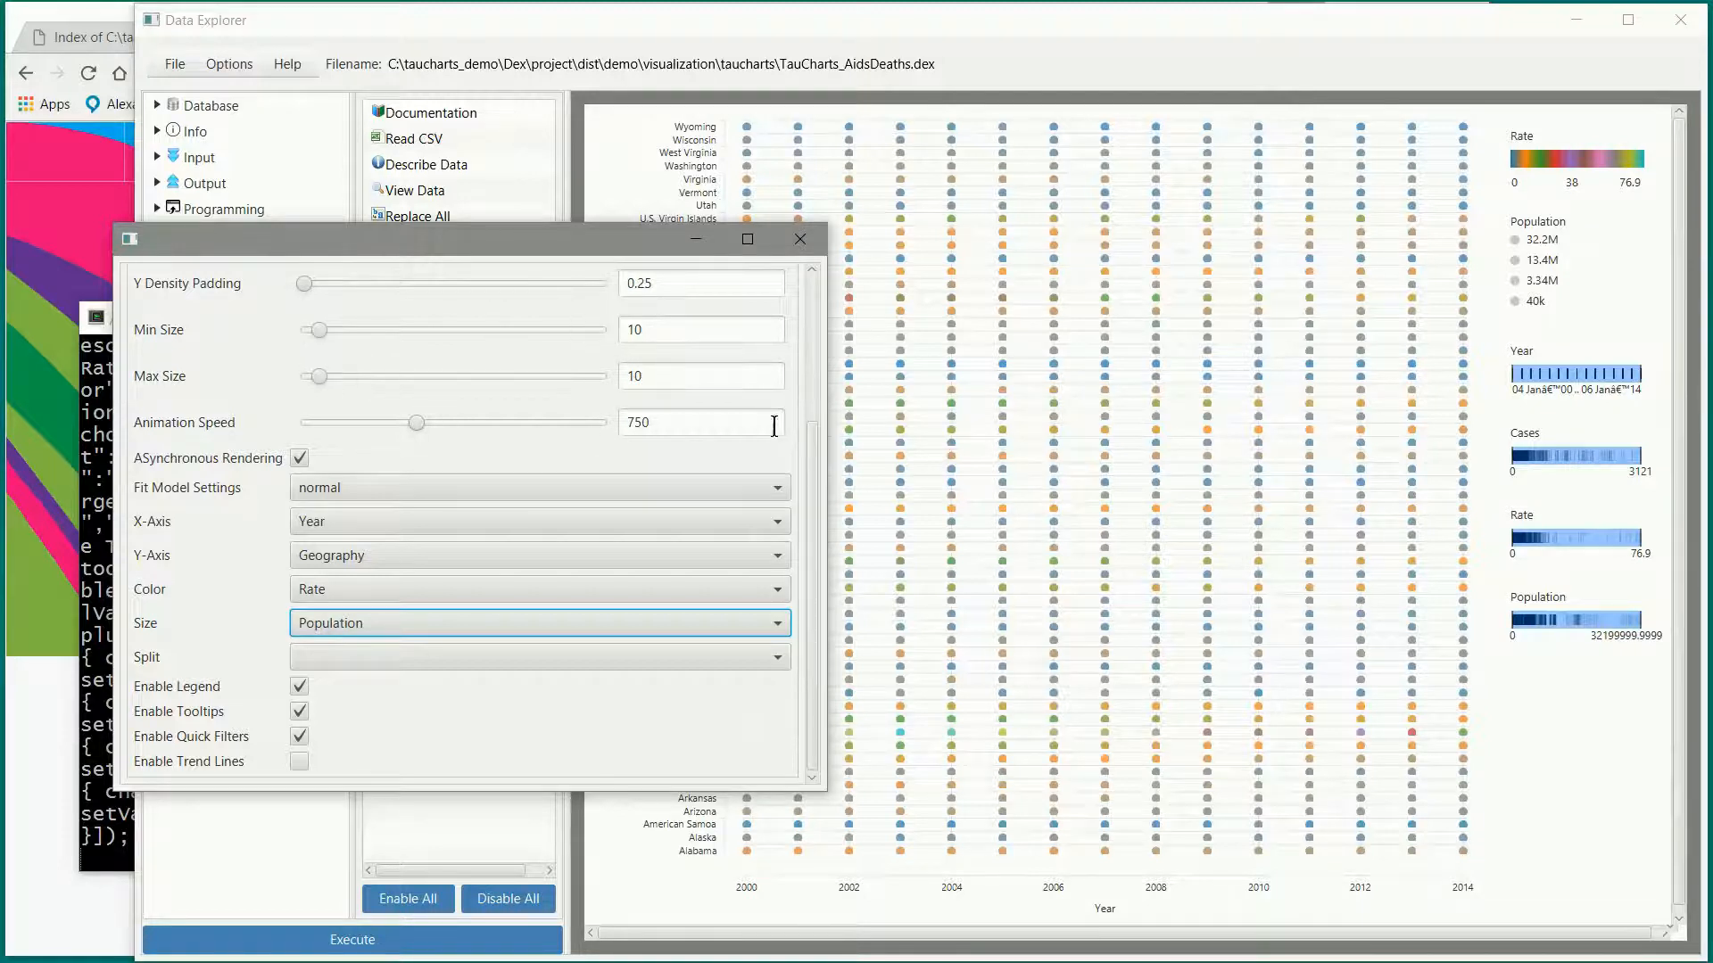
Step: Apply the Red White and Blue colormap to the scatter plot and reverse it
left_click_drag(815, 452, 817, 276)
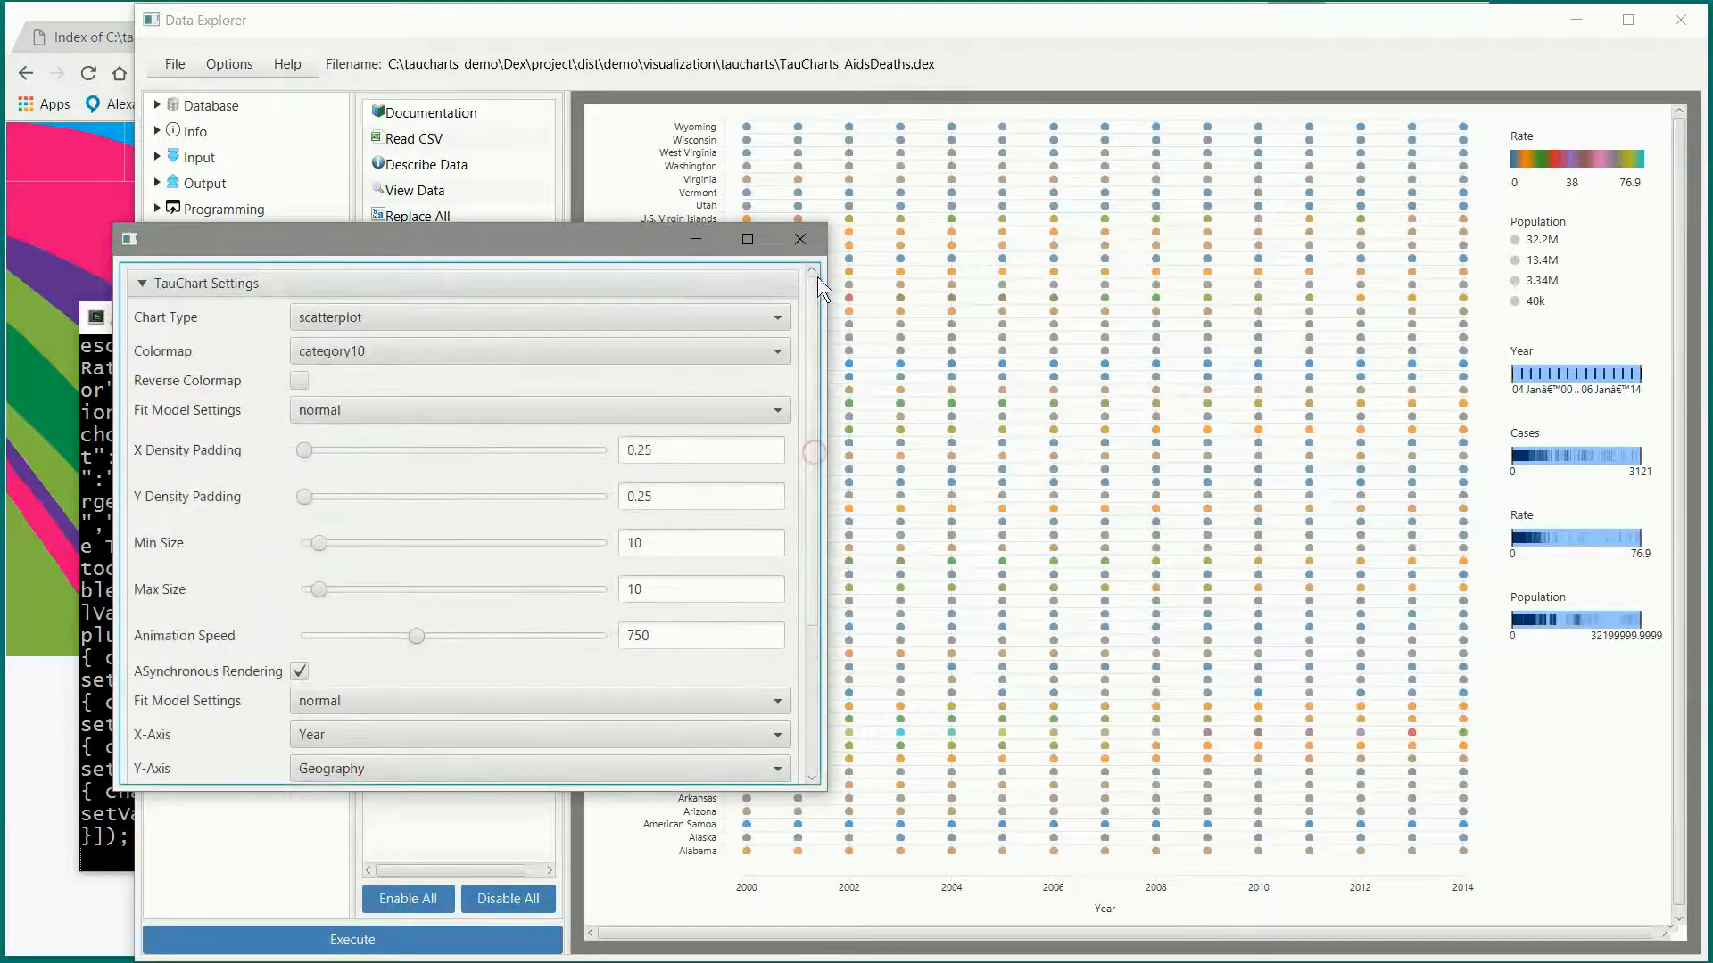
left_click(403, 350)
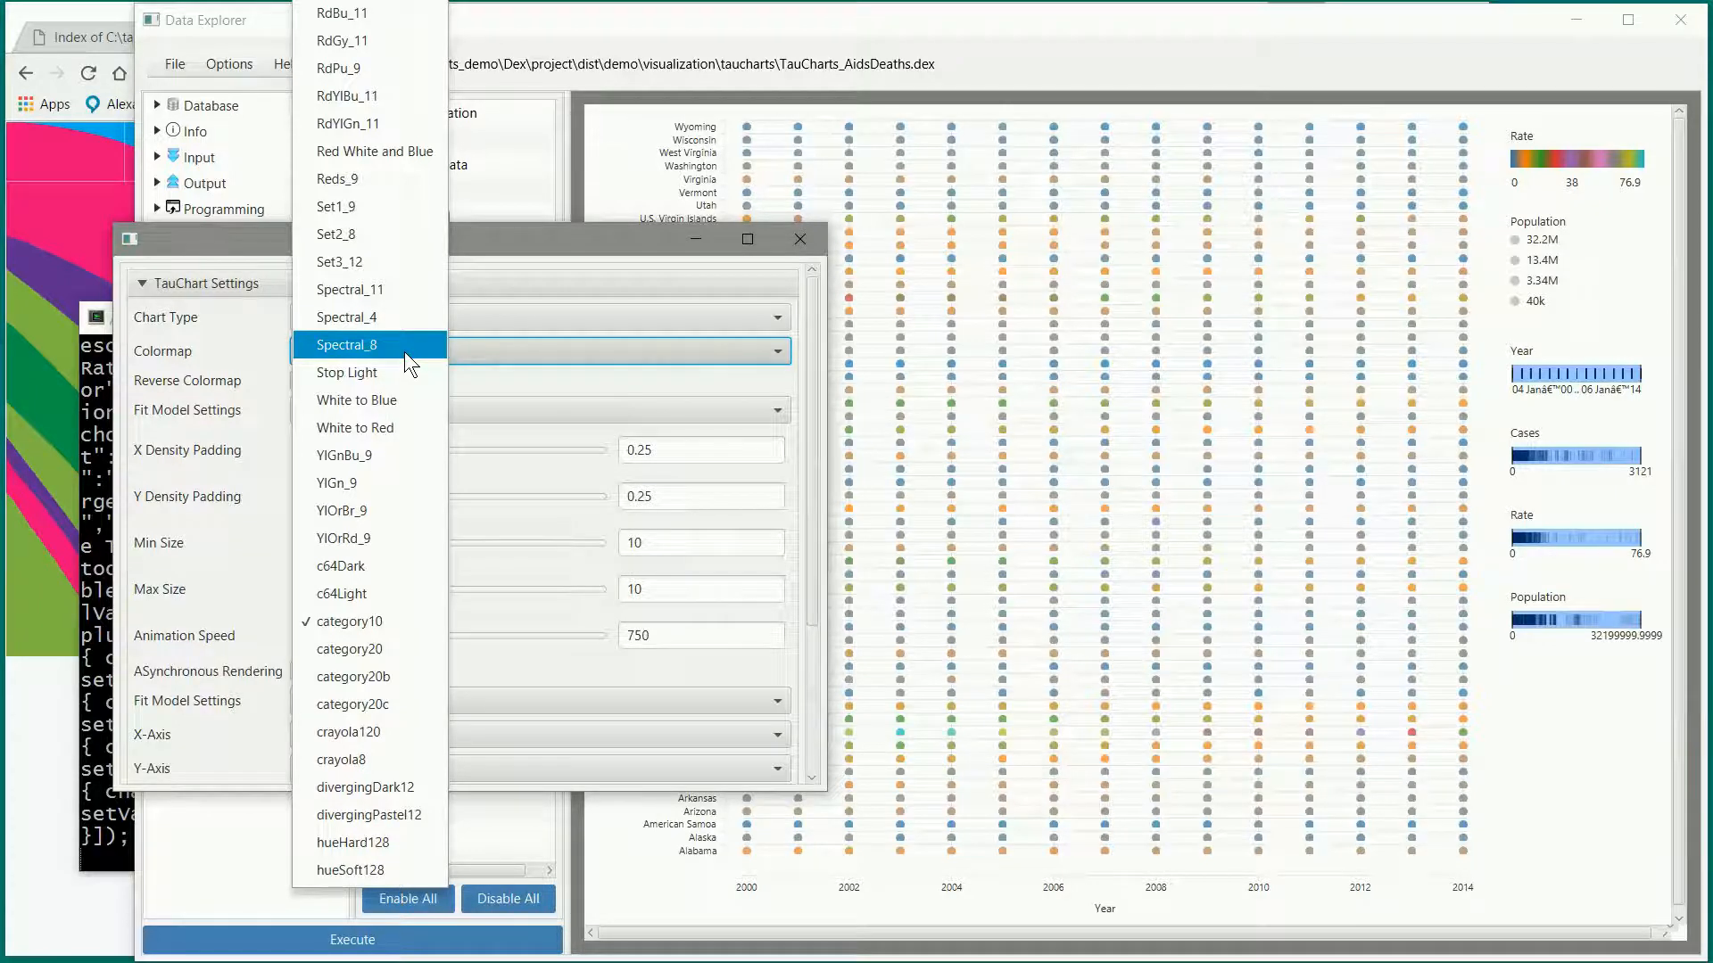
left_click(385, 157)
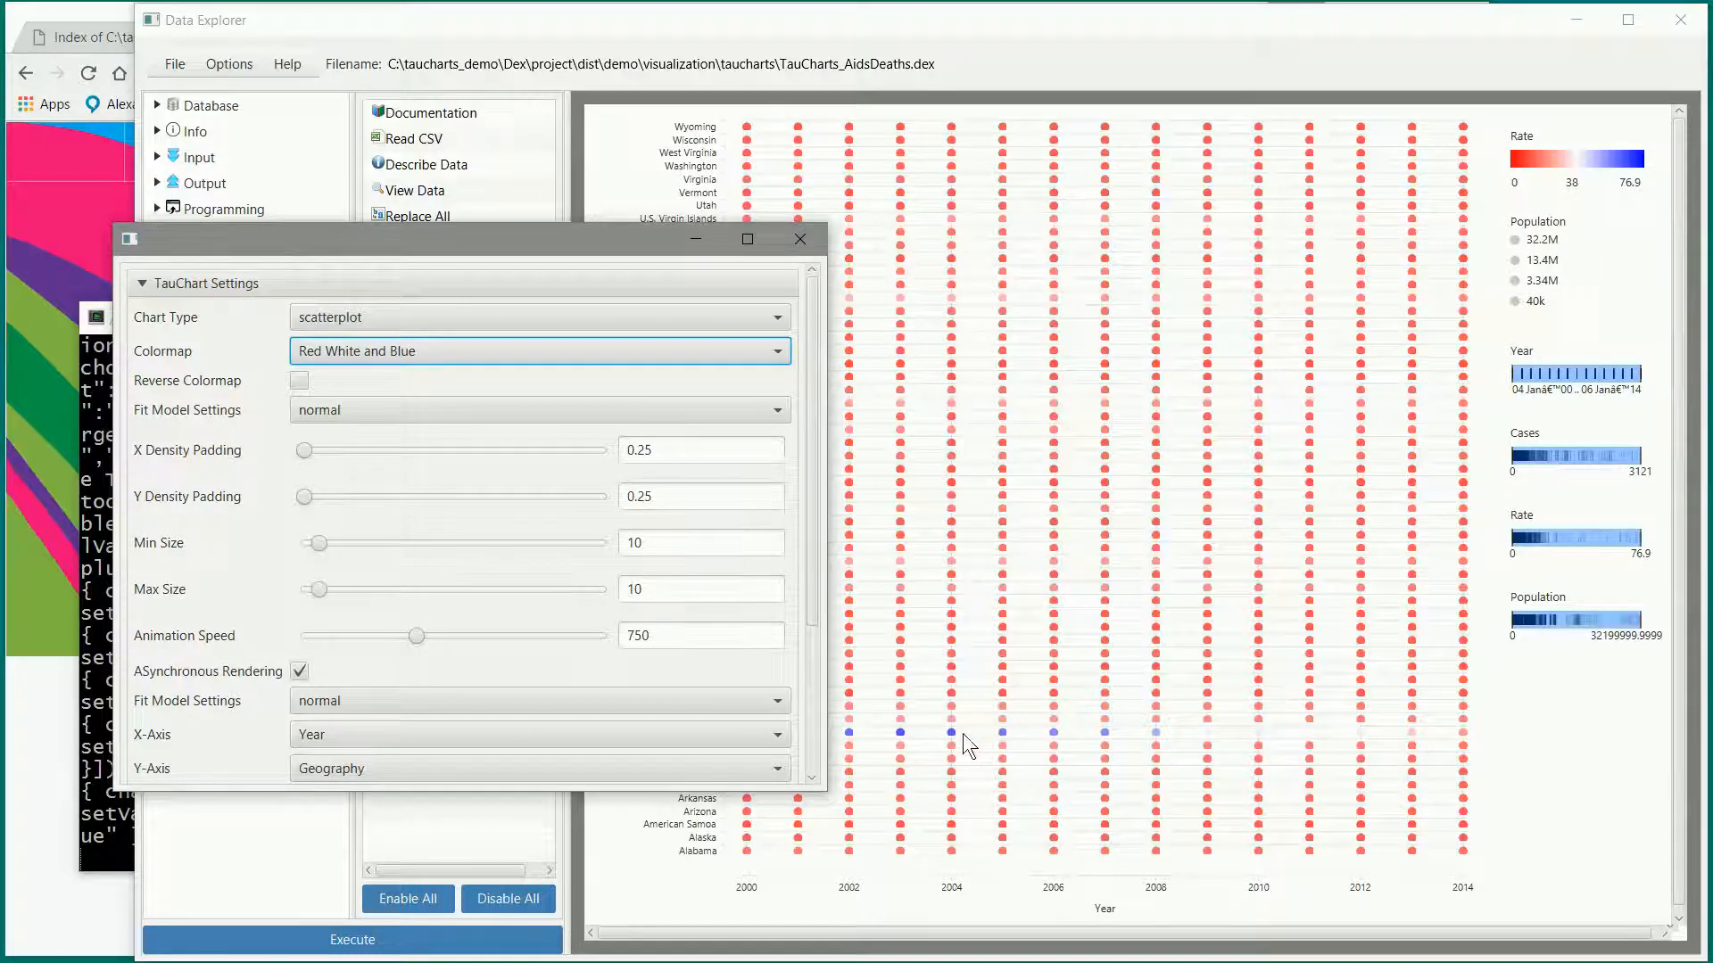
left_click(300, 382)
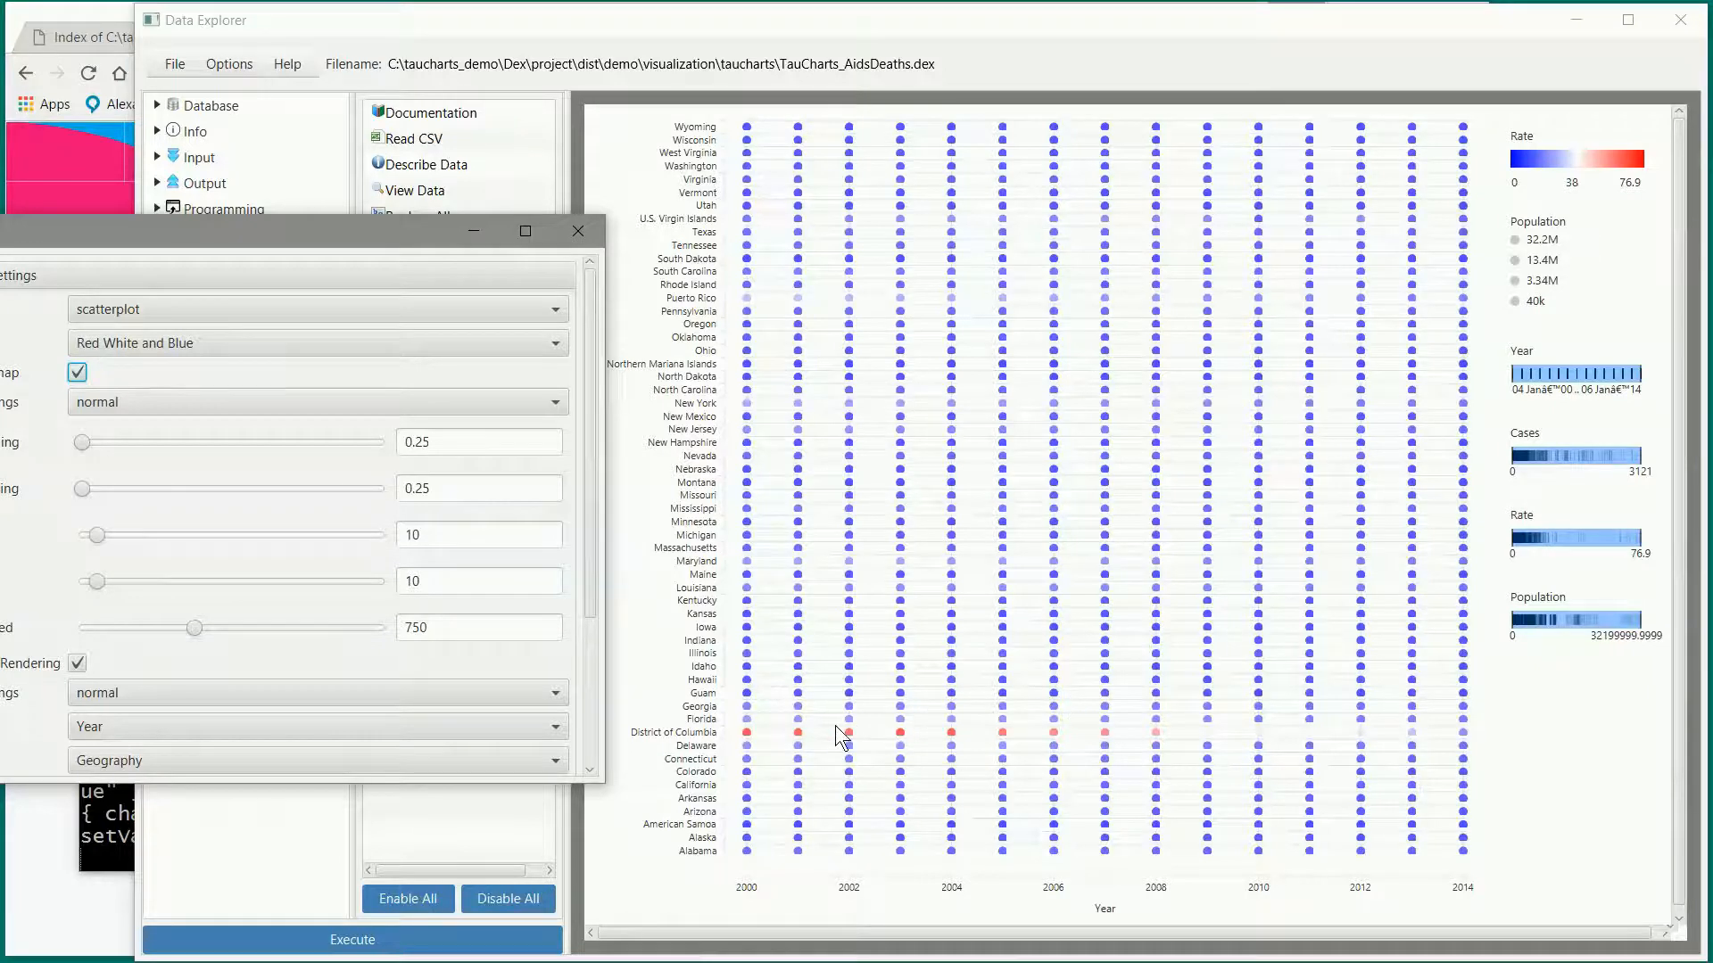
left_click_drag(15, 382, 11, 427)
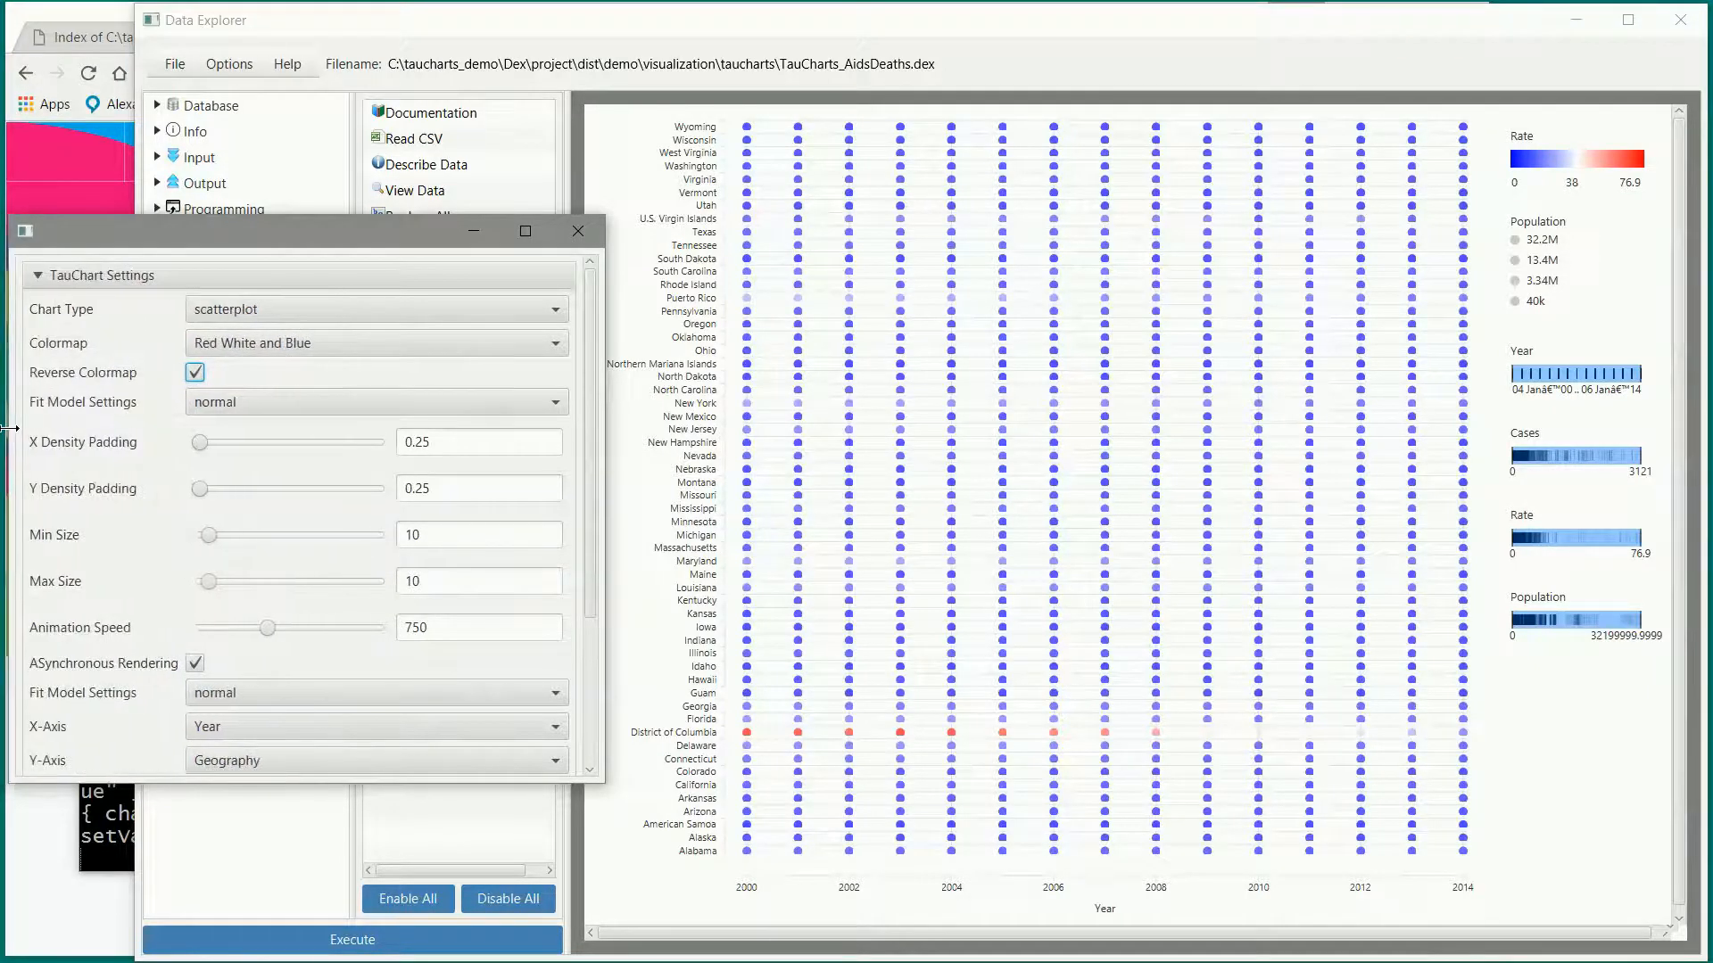
Step: Apply the White to Red colormap without reversal and limit the scatter plot's Rate filter to 36.8–76.9
left_click(294, 350)
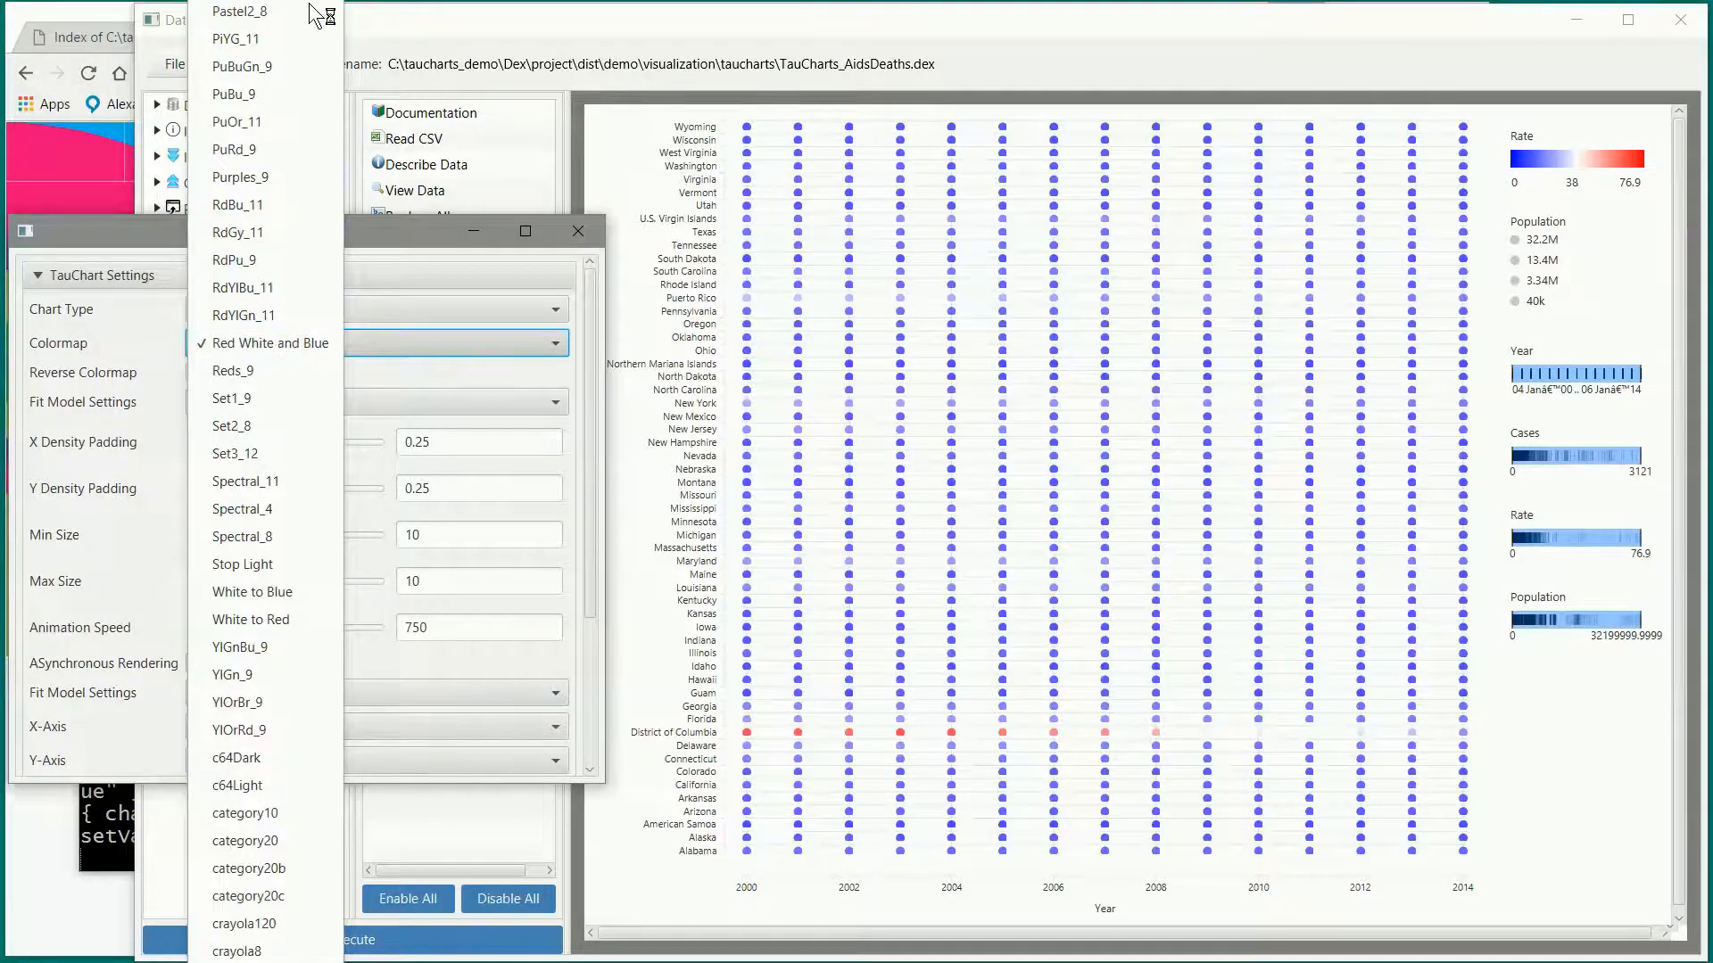
left_click(266, 619)
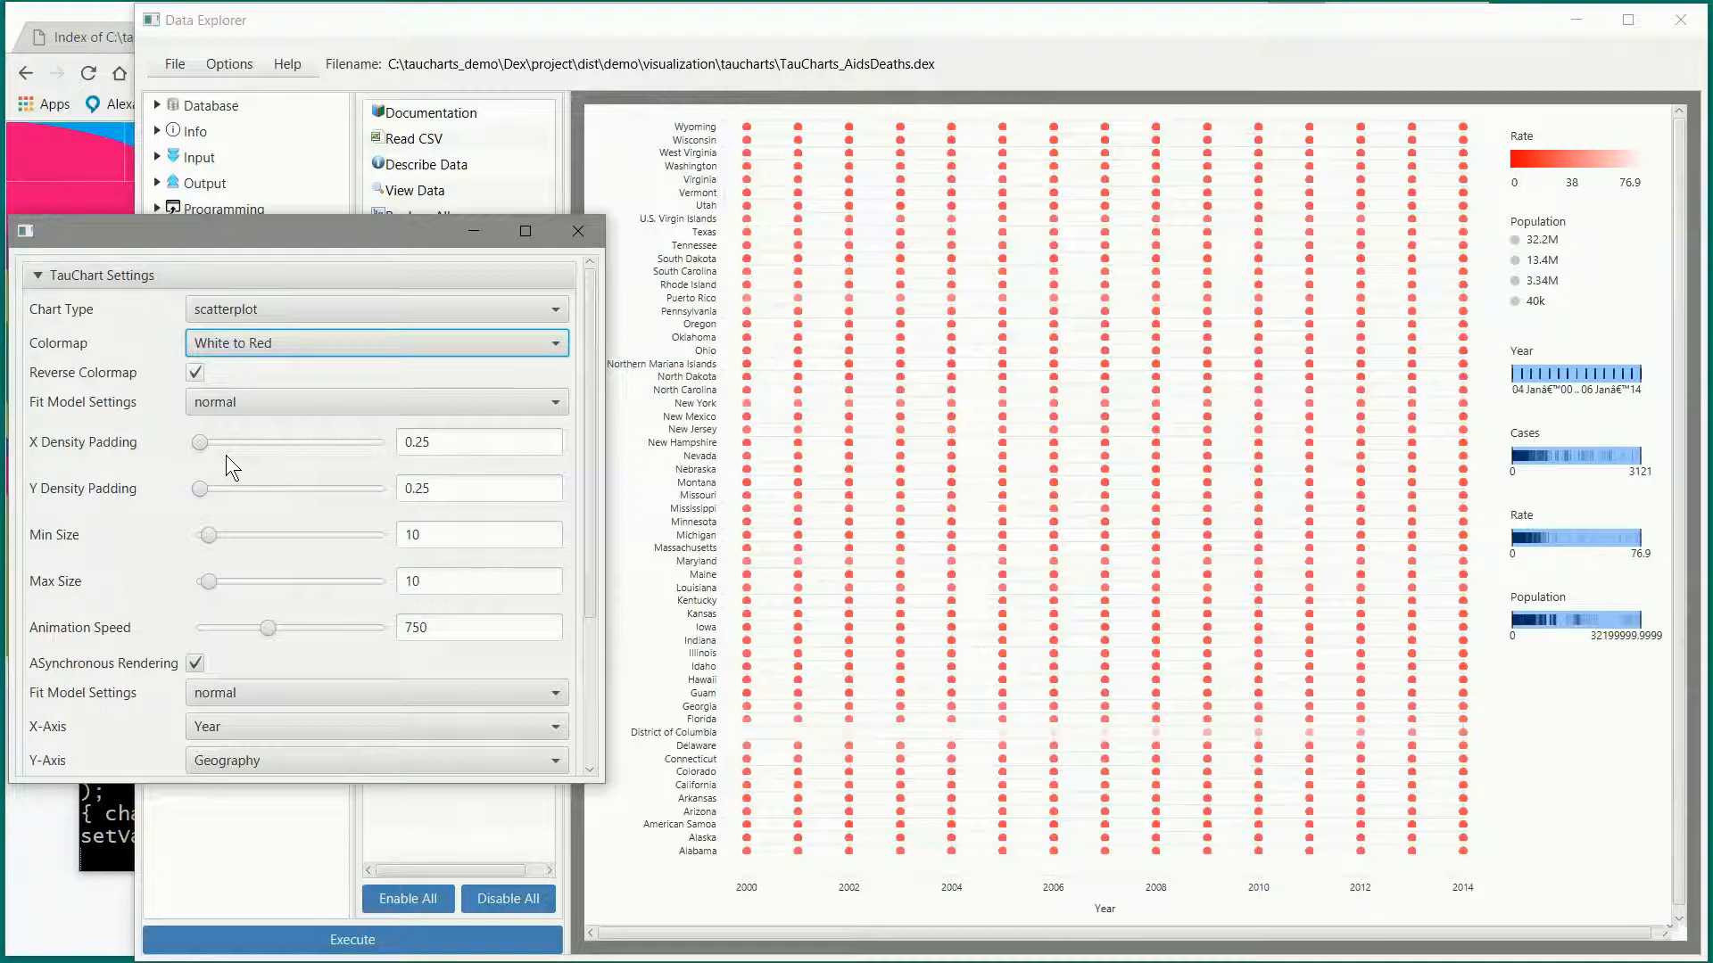
key("Tab")
key("space")
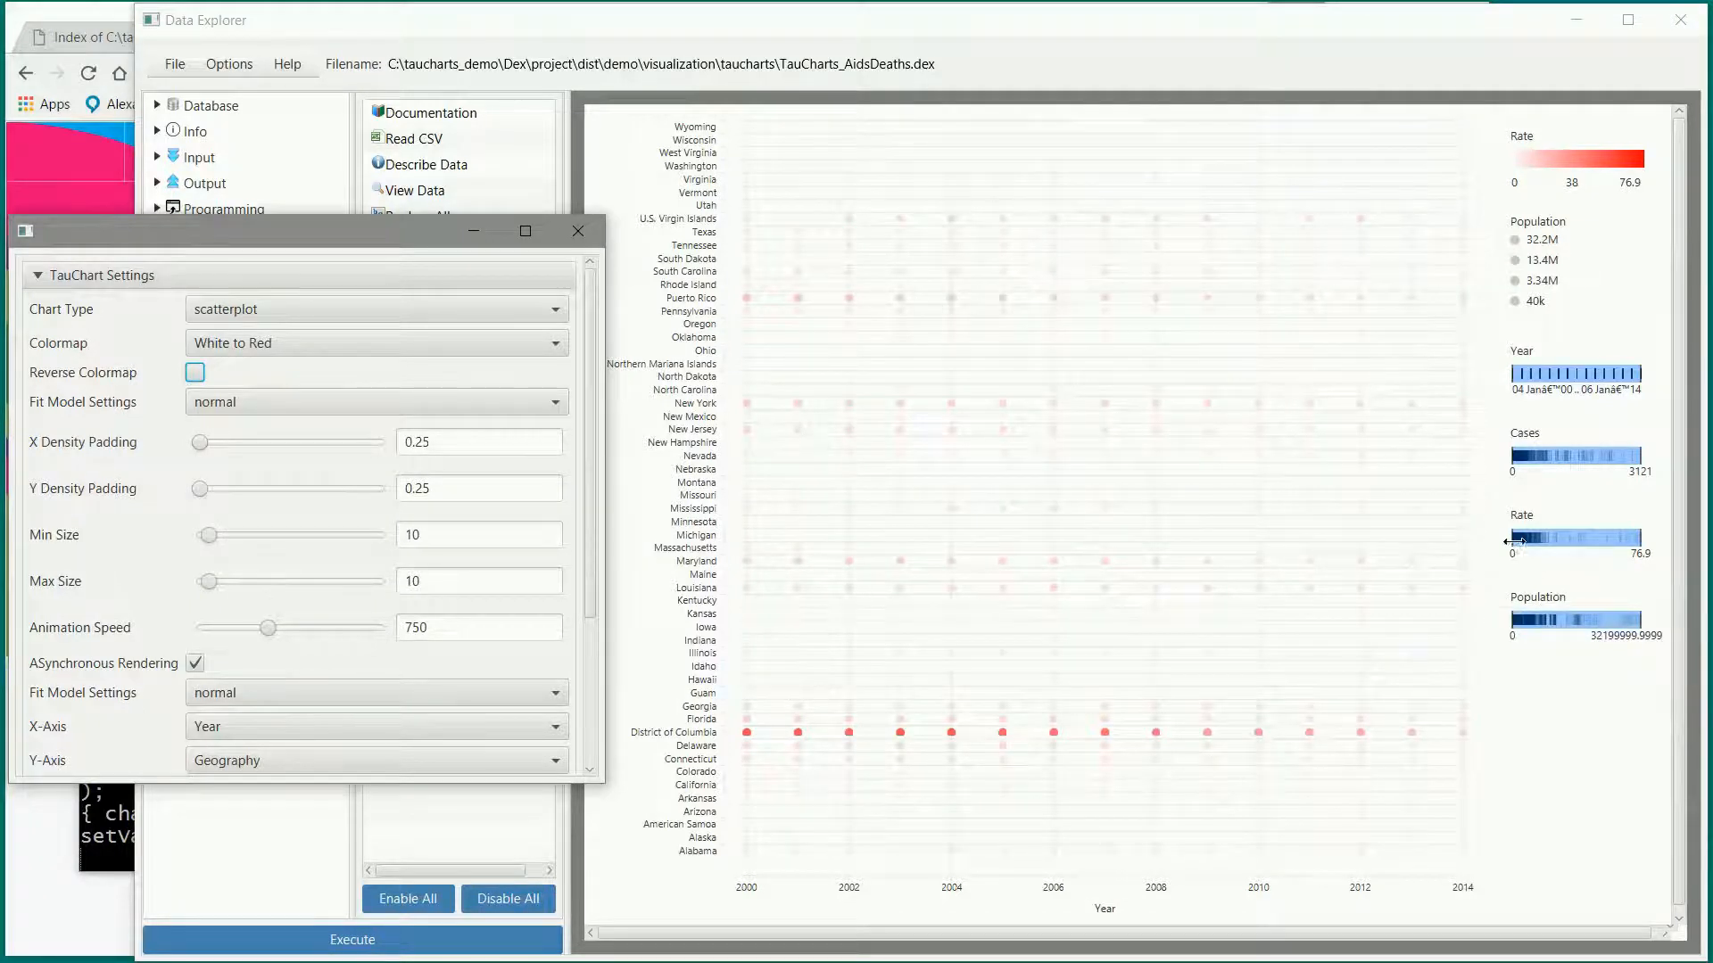
left_click_drag(1514, 542, 1574, 538)
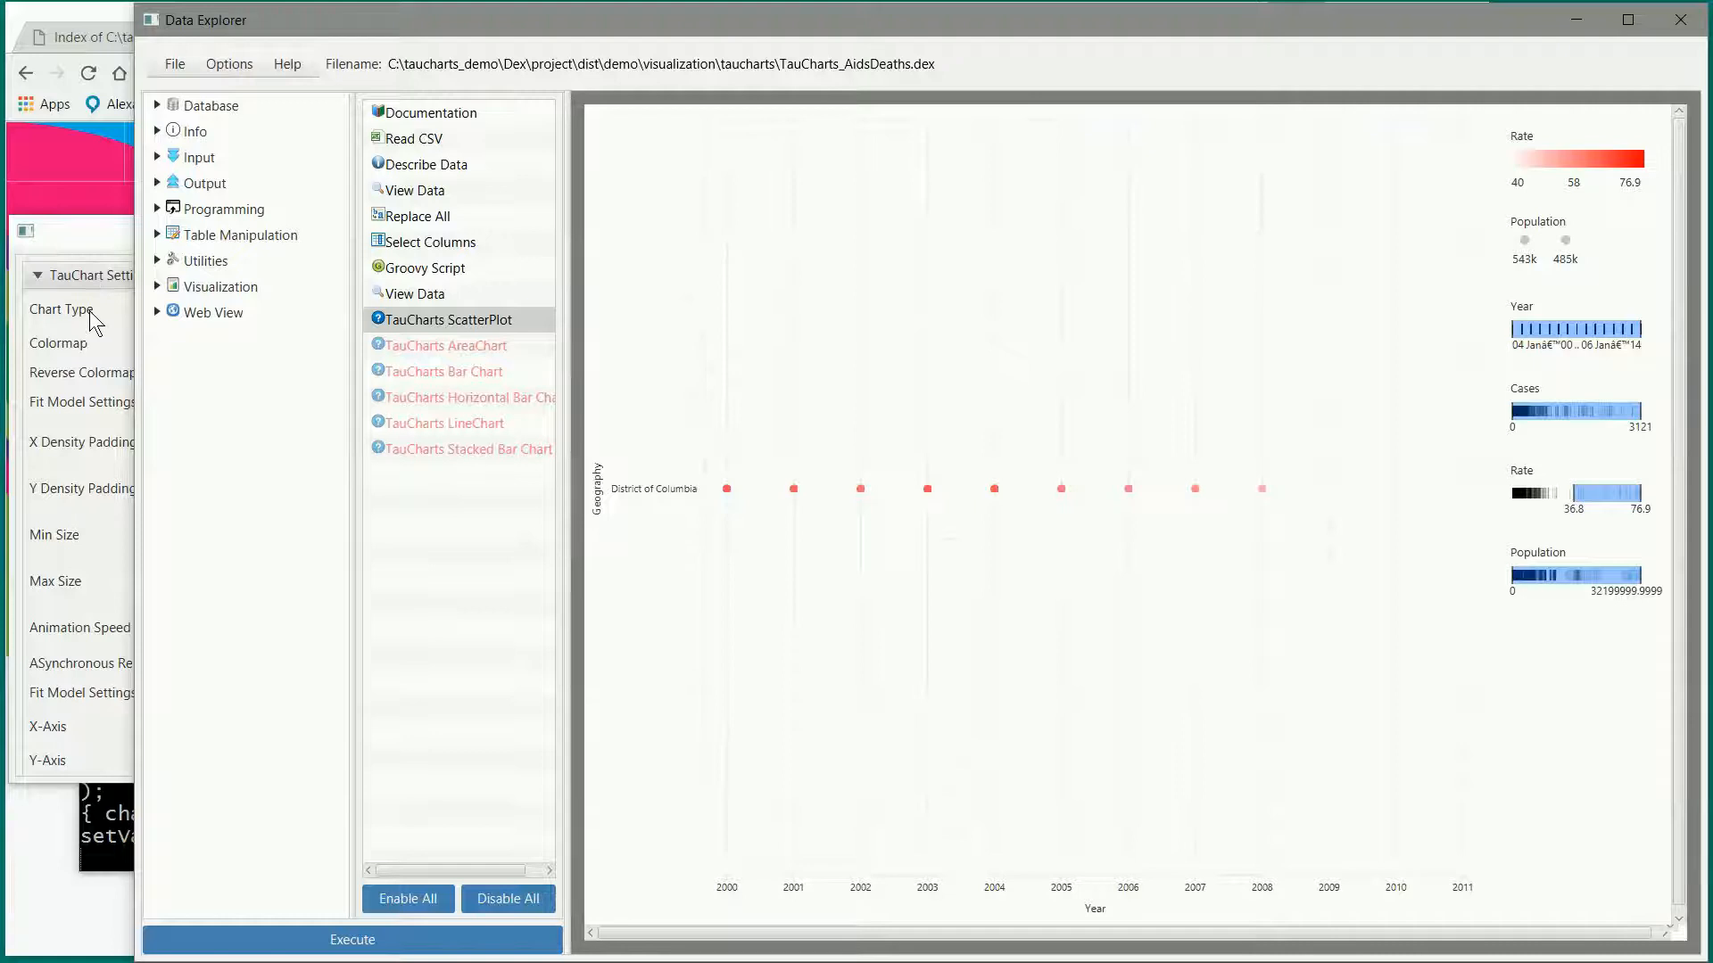
Step: Size the scatter plot's points by Cases and set their maximum size to 58
left_click(27, 258)
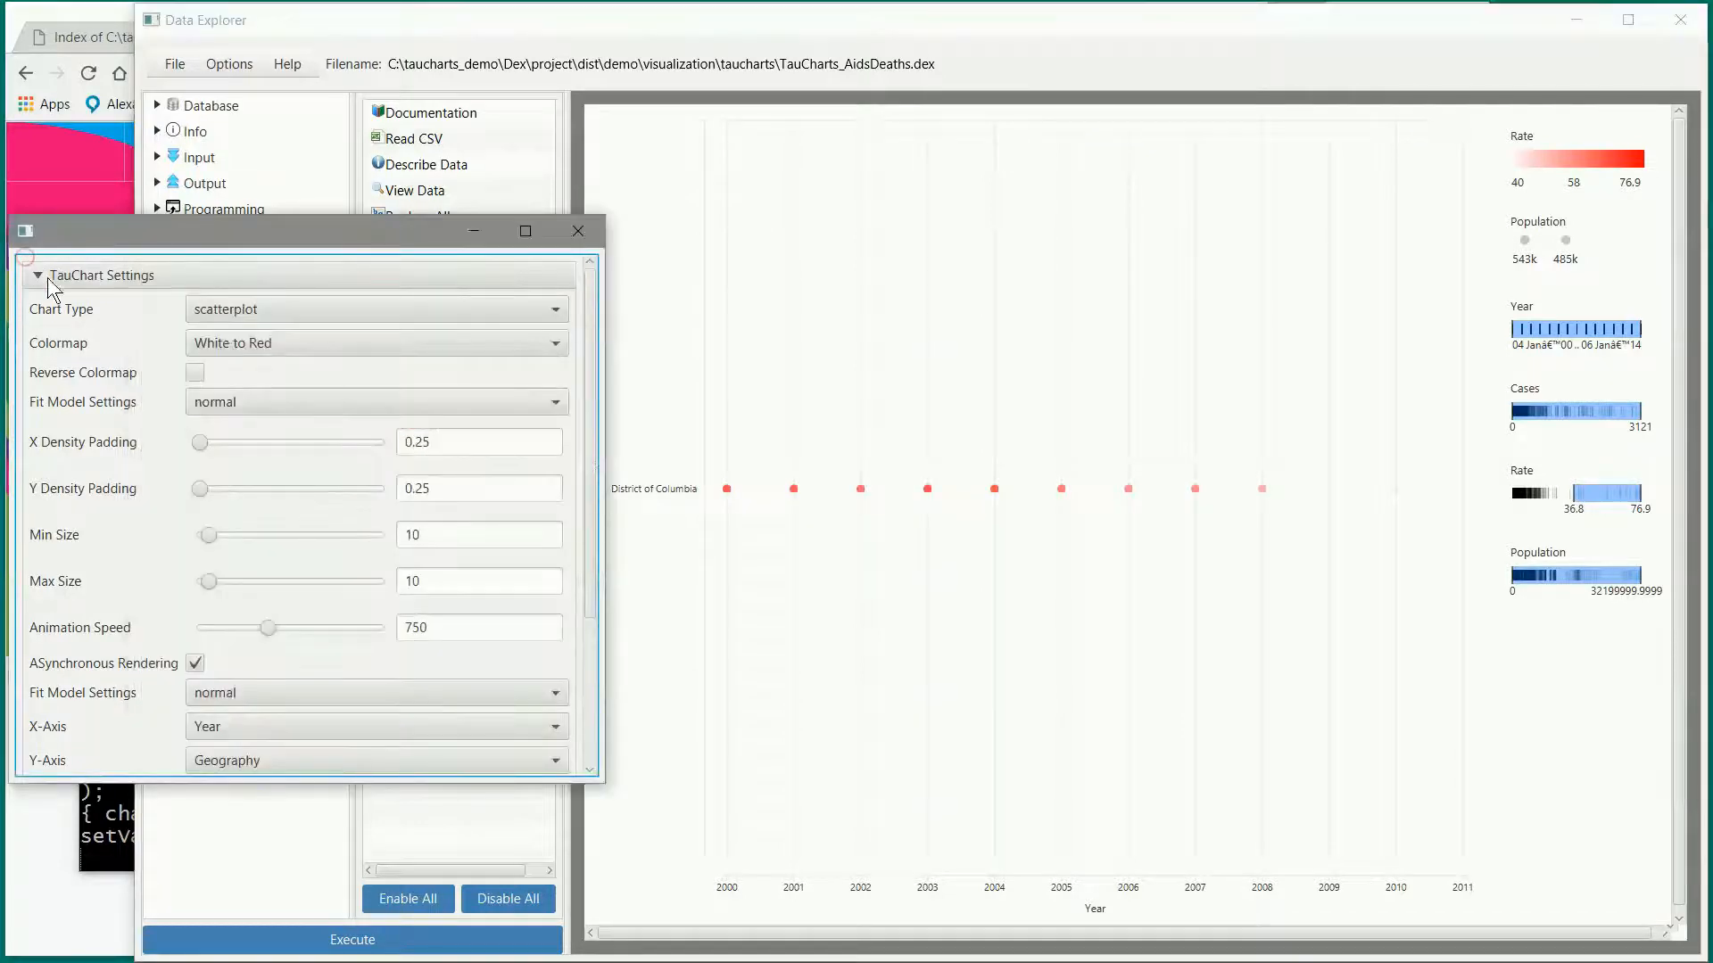
scroll(427, 580, "down", 3)
scroll(423, 586, "down", 3)
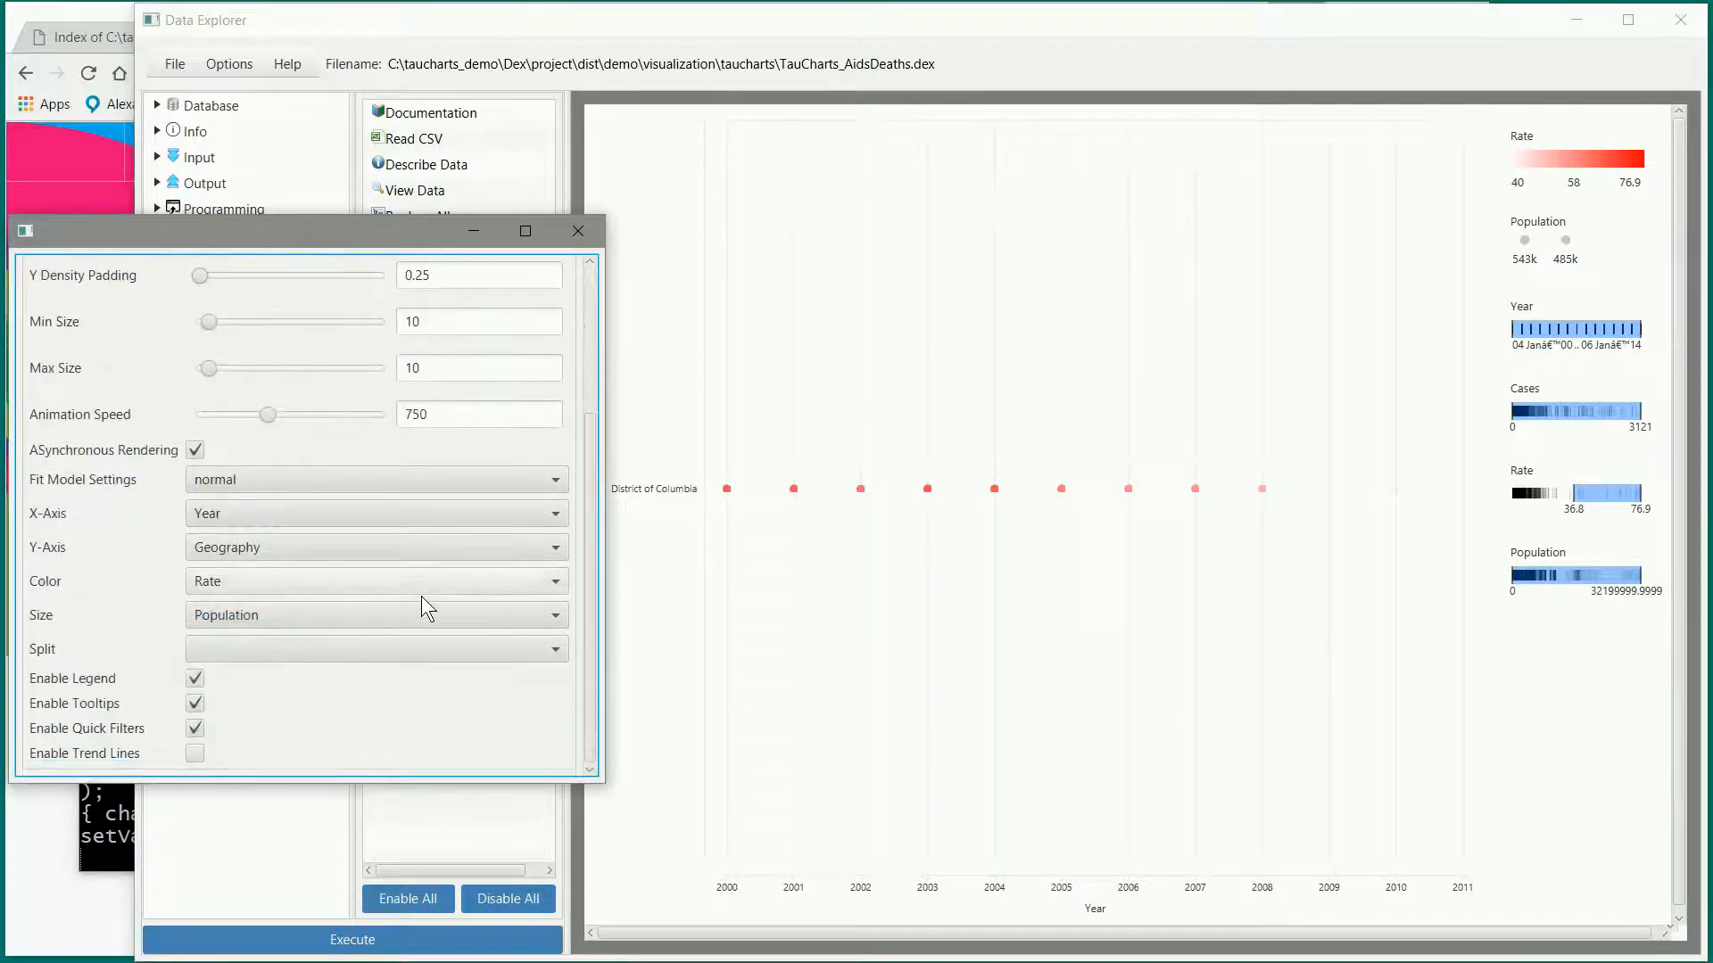
left_click(389, 613)
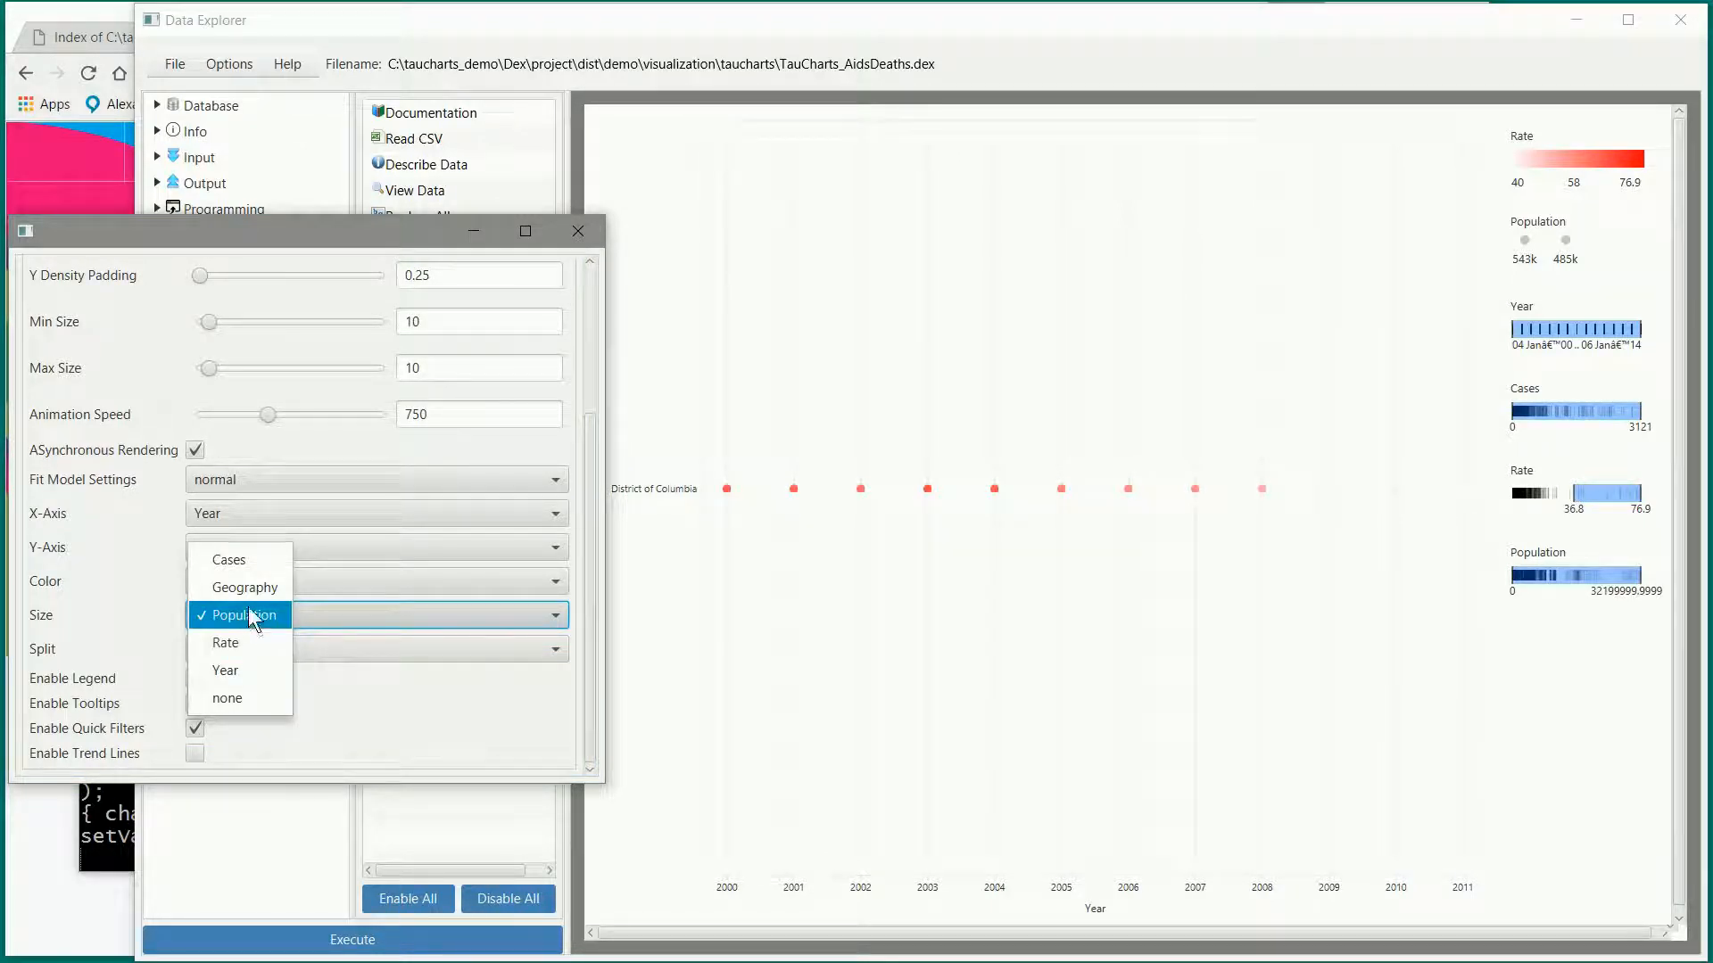
left_click(245, 562)
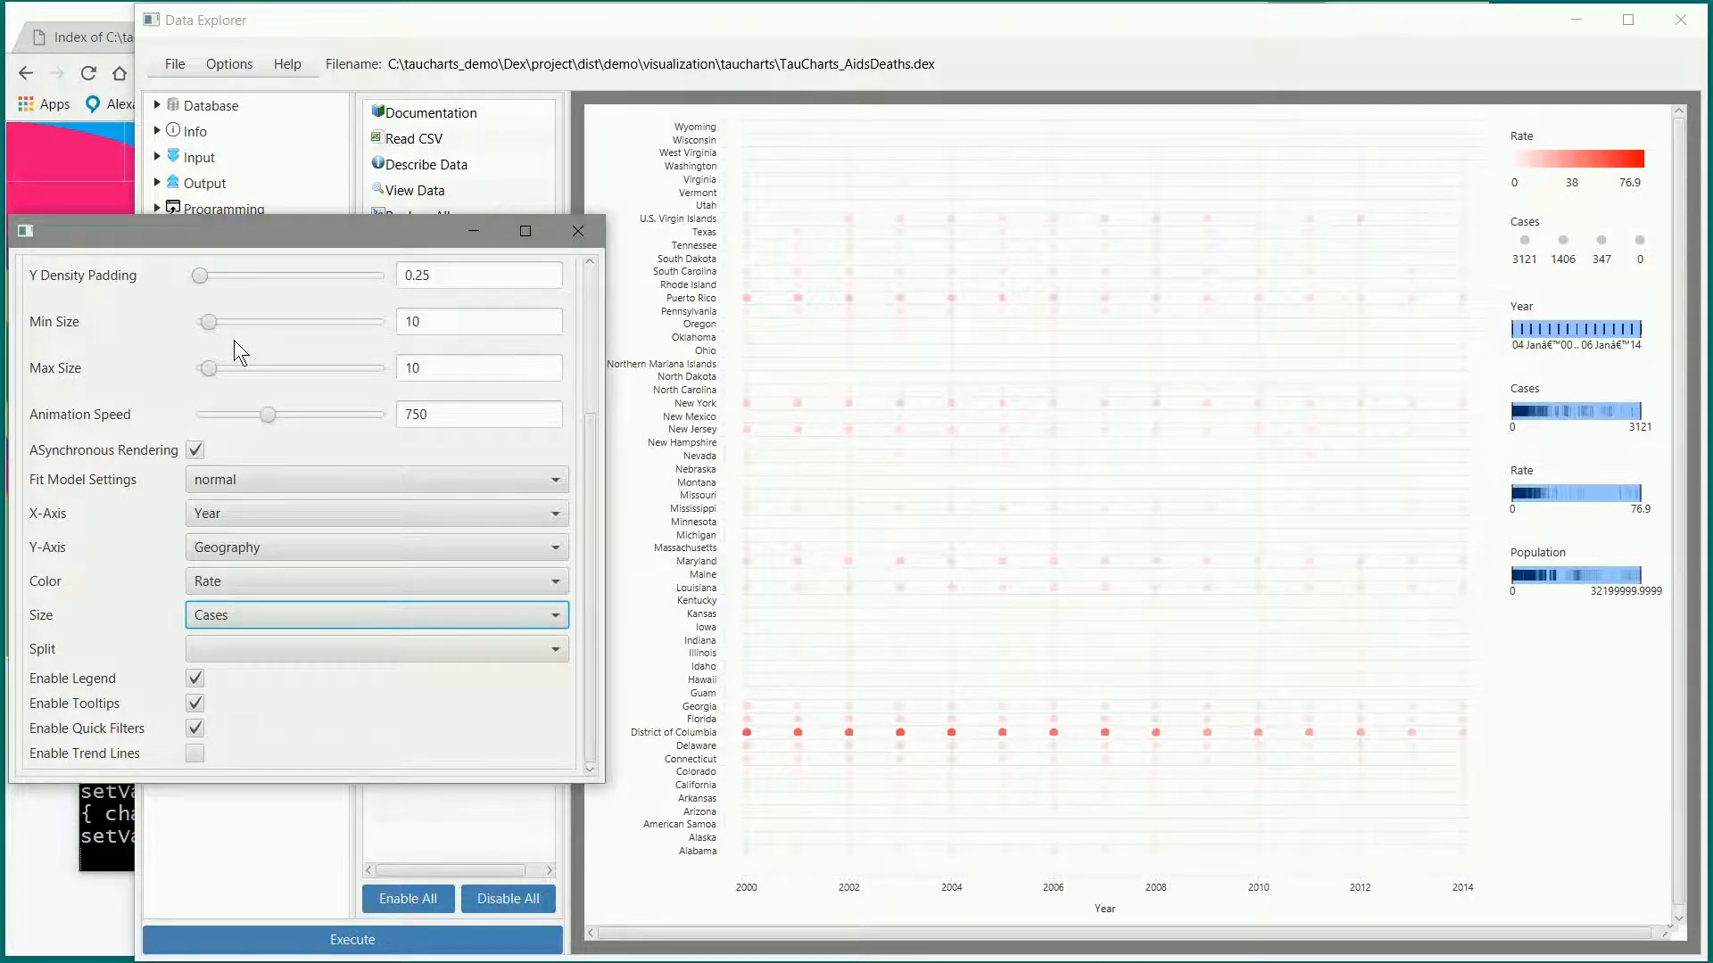
left_click_drag(207, 367, 238, 367)
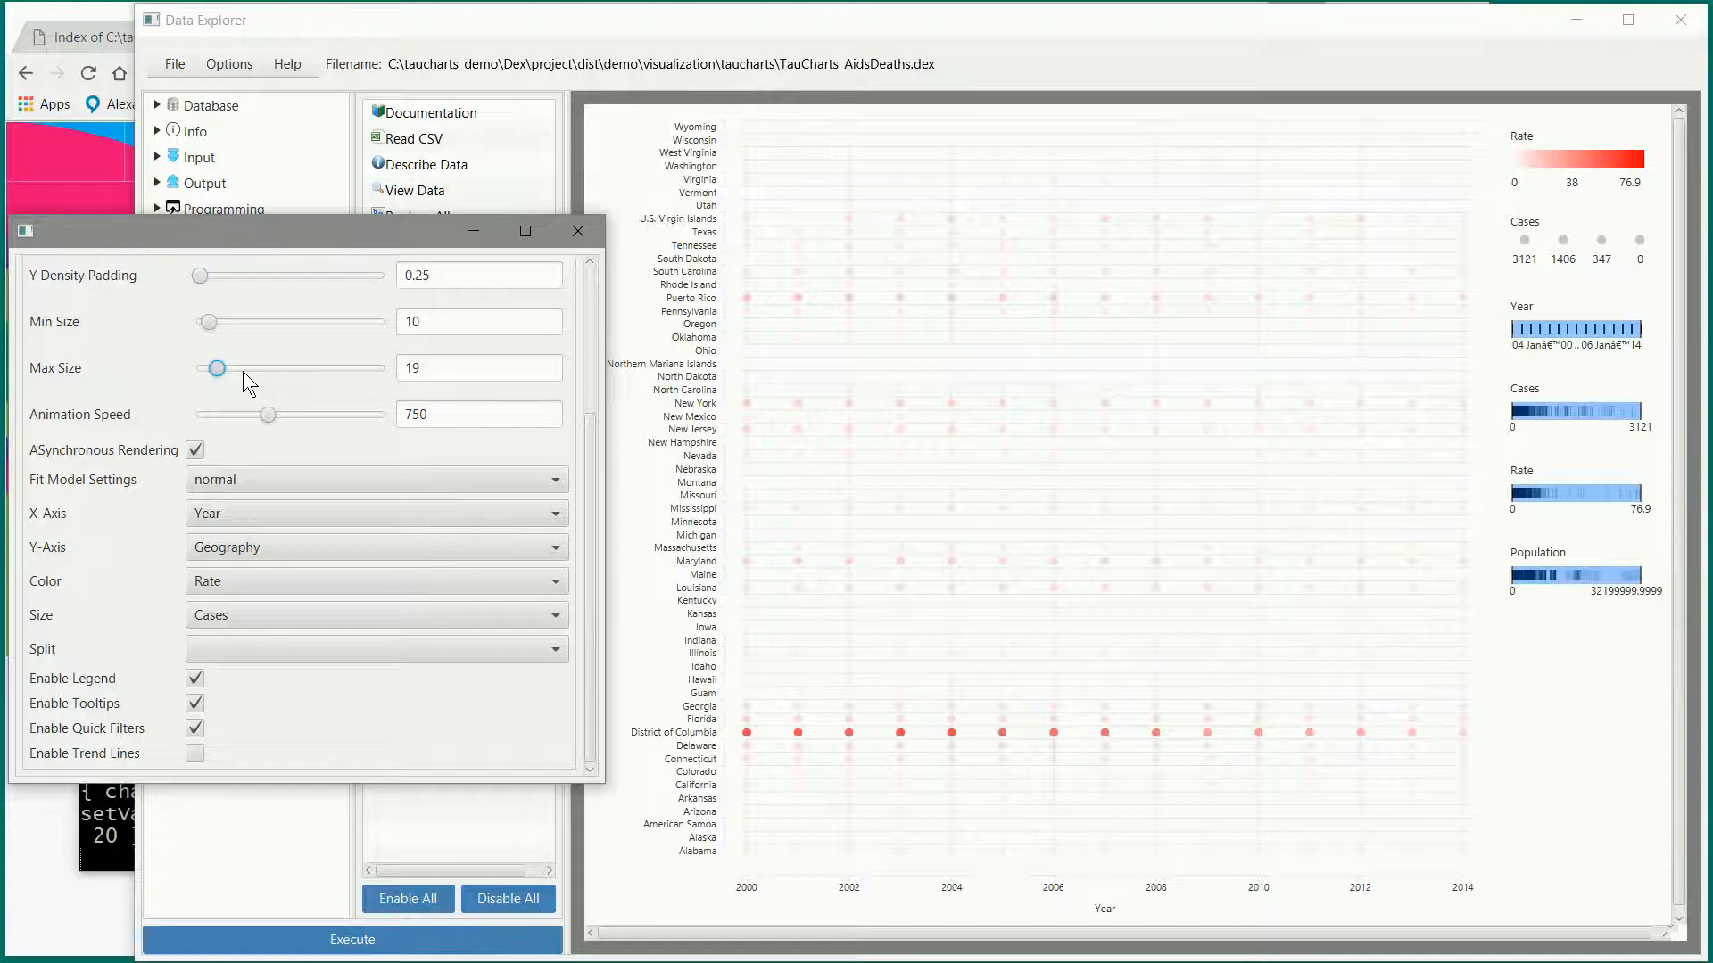
left_click(245, 370)
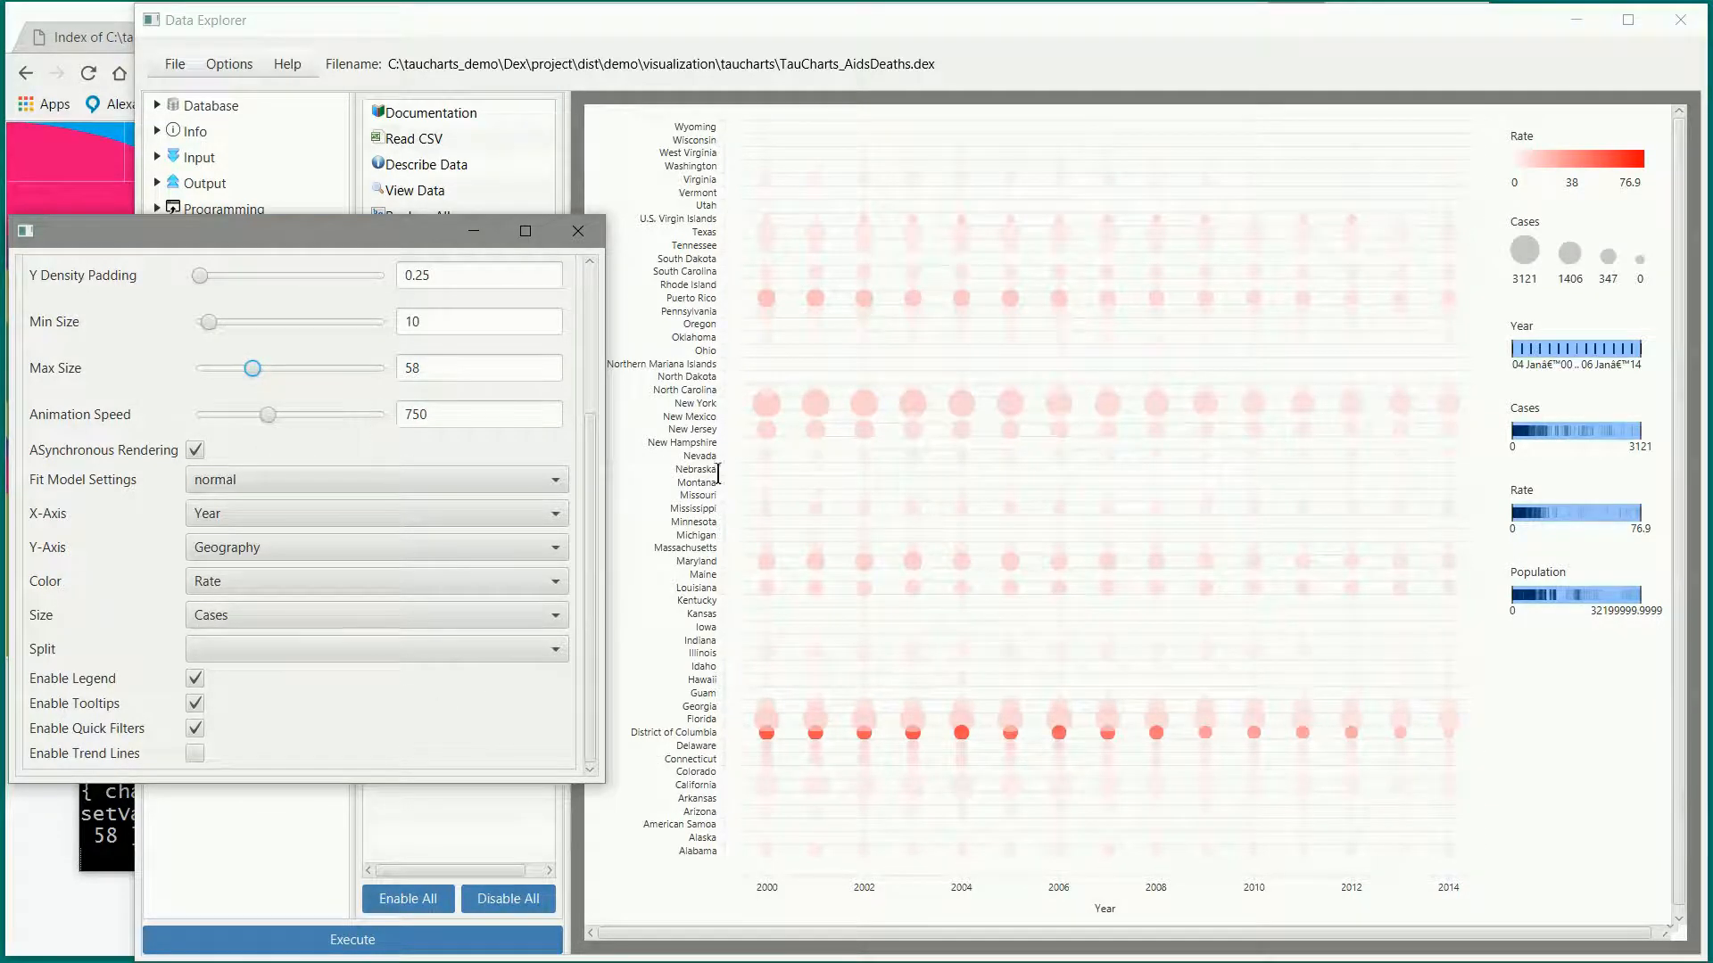
Step: Set the scatter plot's Y Density Padding to 11.6 and its colormap to PuBuGn_9
left_click_drag(592, 442, 592, 335)
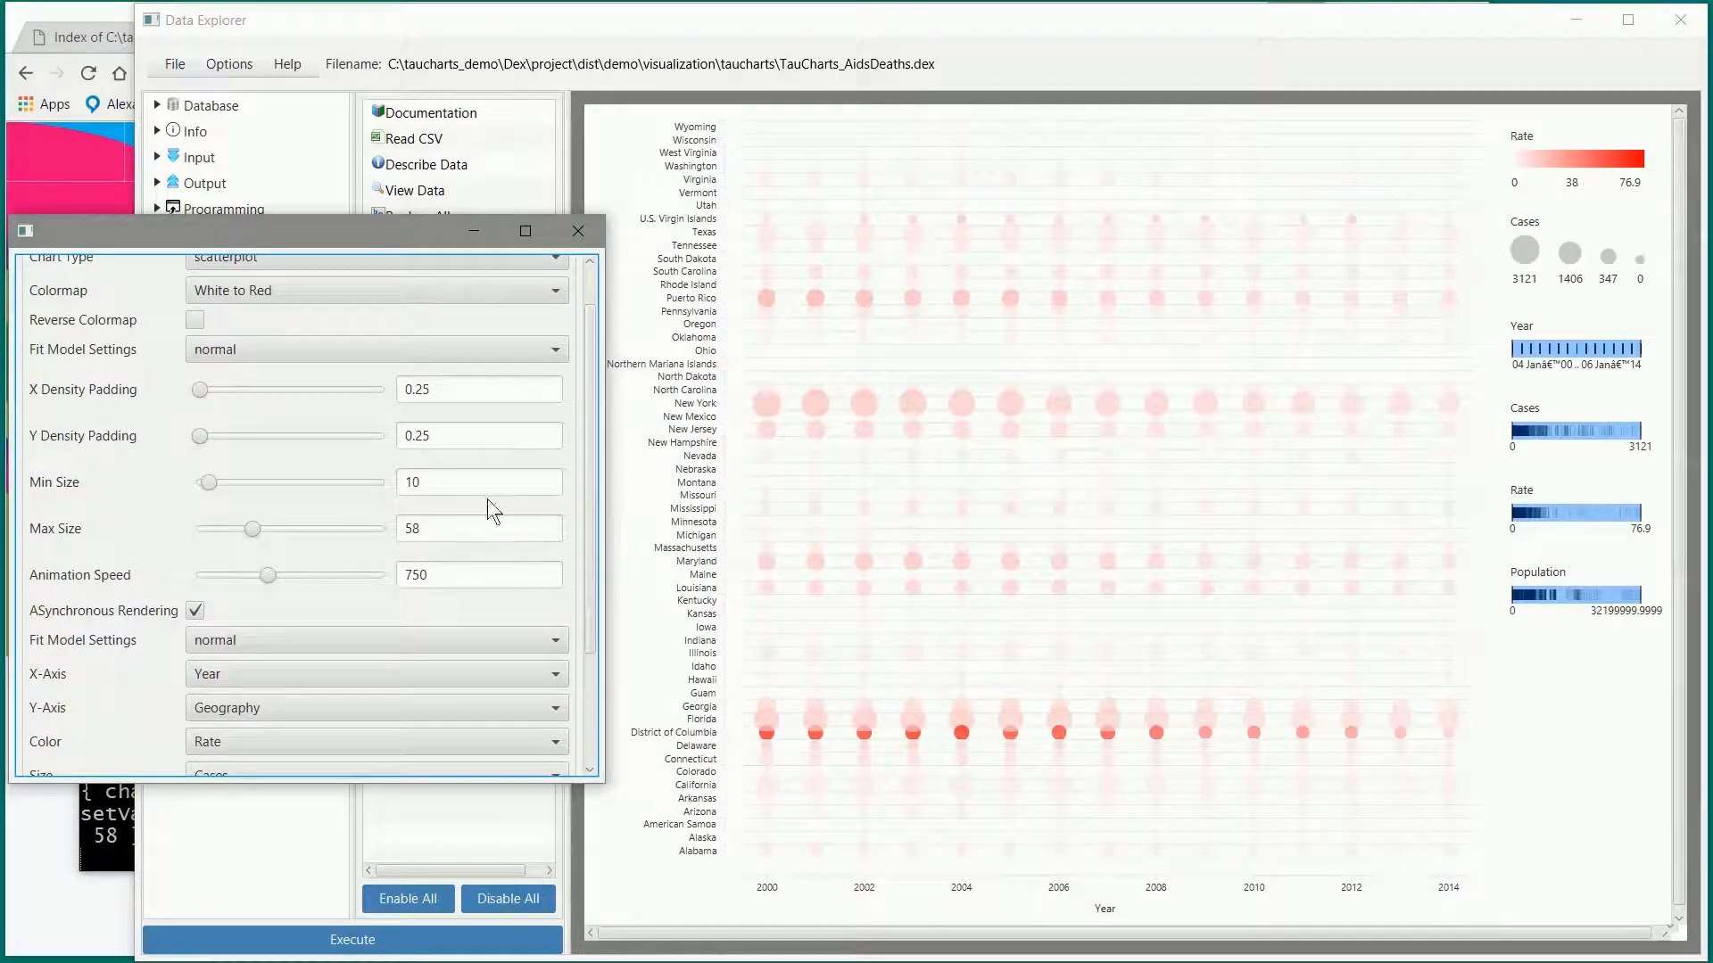
left_click_drag(200, 435, 209, 435)
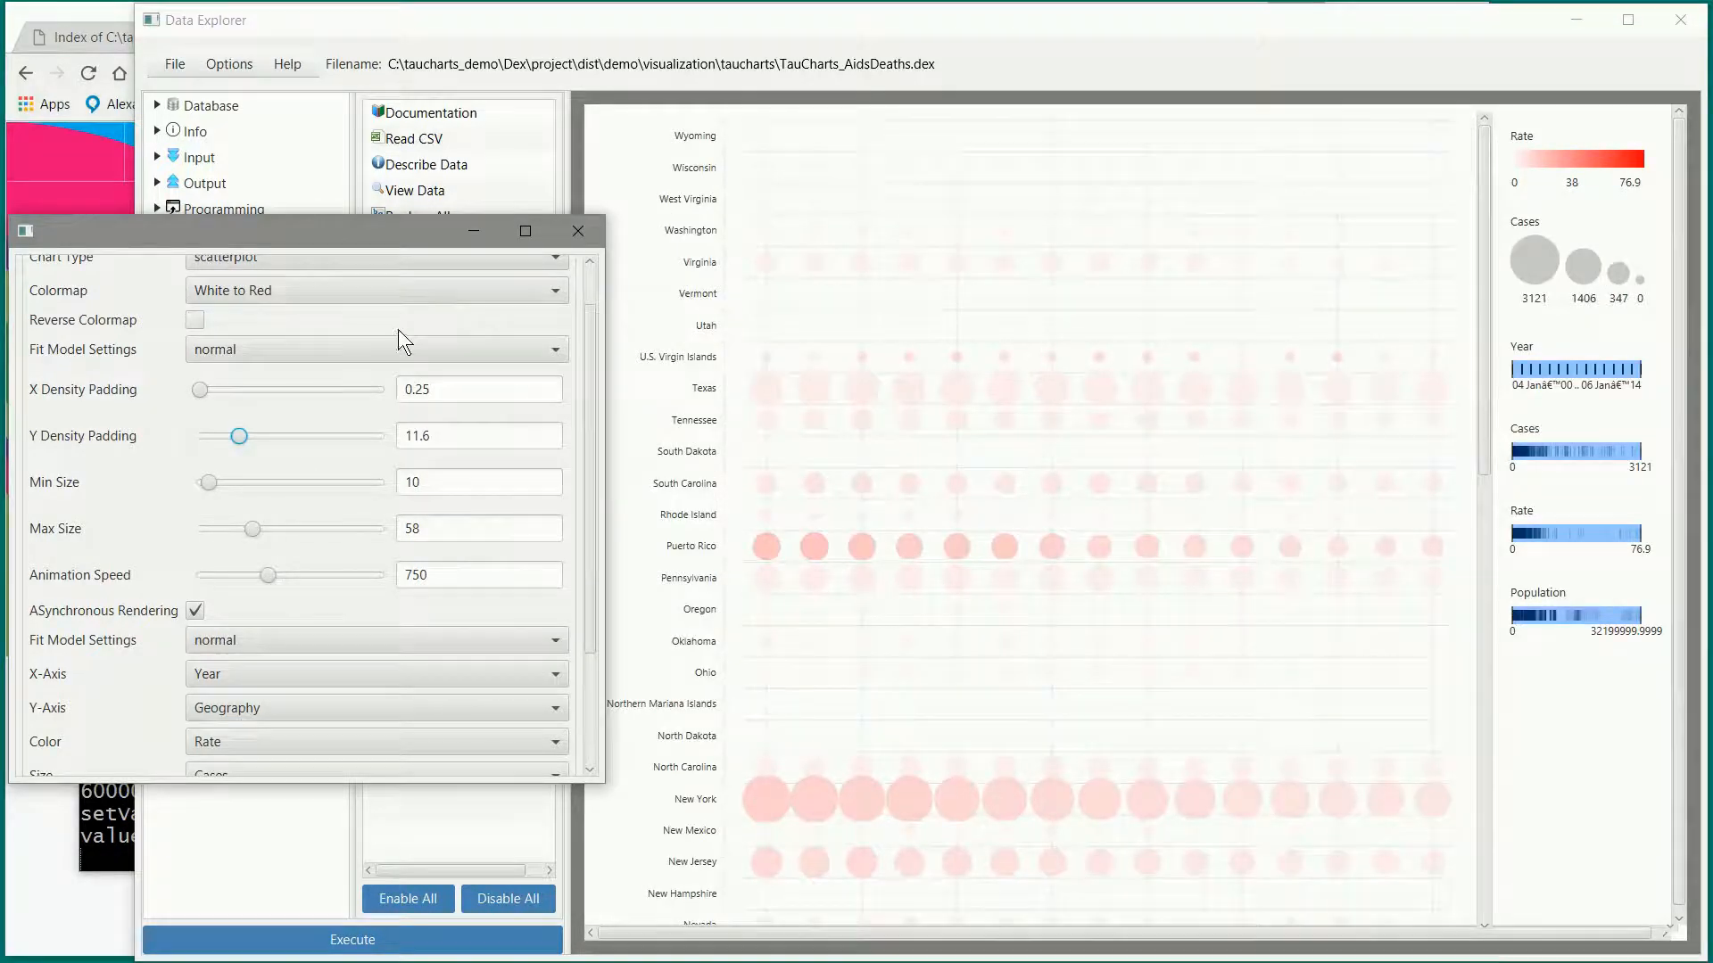
left_click(421, 293)
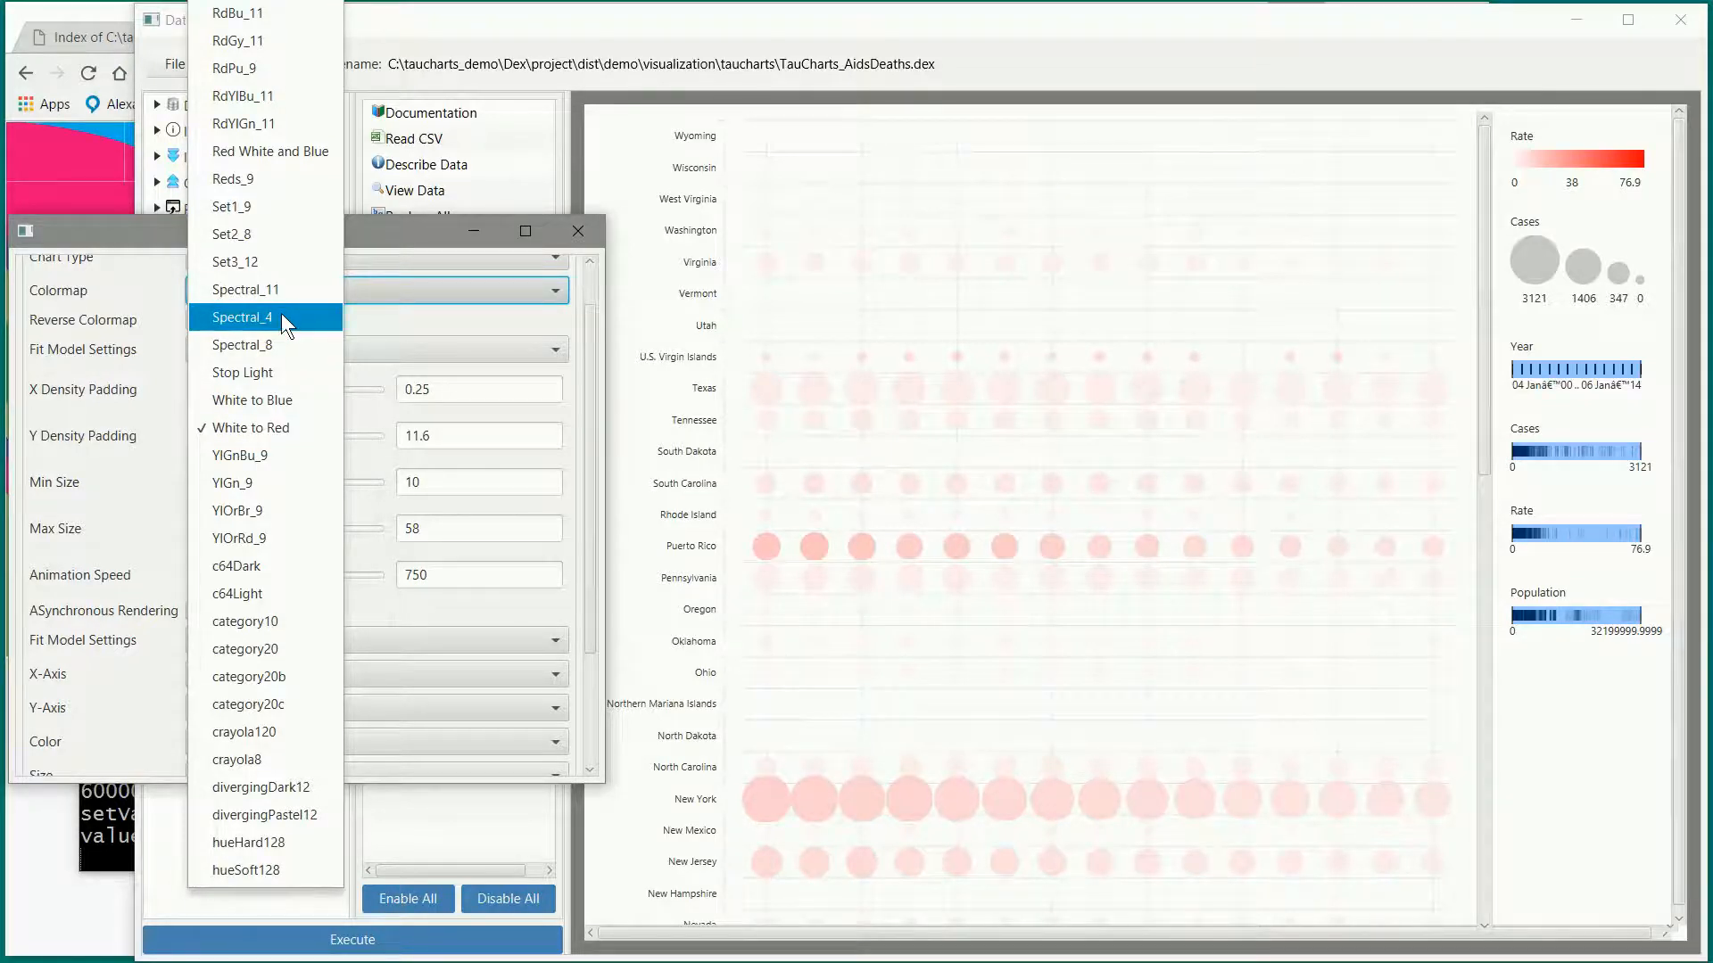
left_click(259, 7)
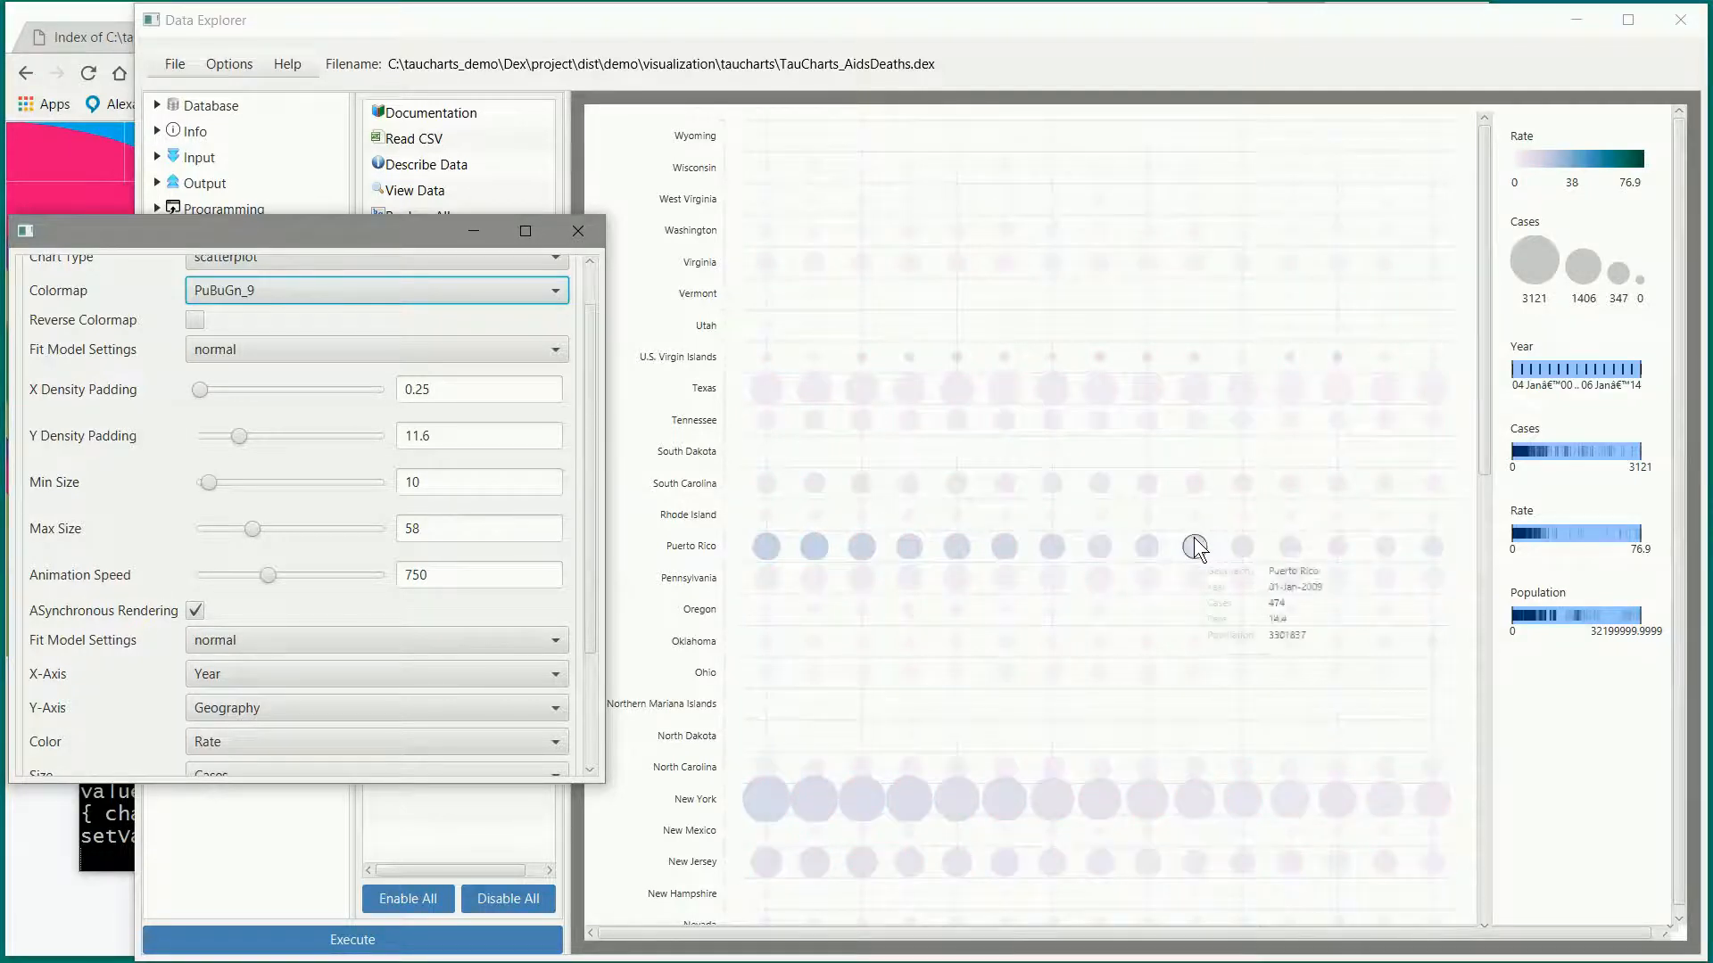
Step: Export the scatter plot as HTML to the output folder, replacing the existing test.html
left_click(1207, 456)
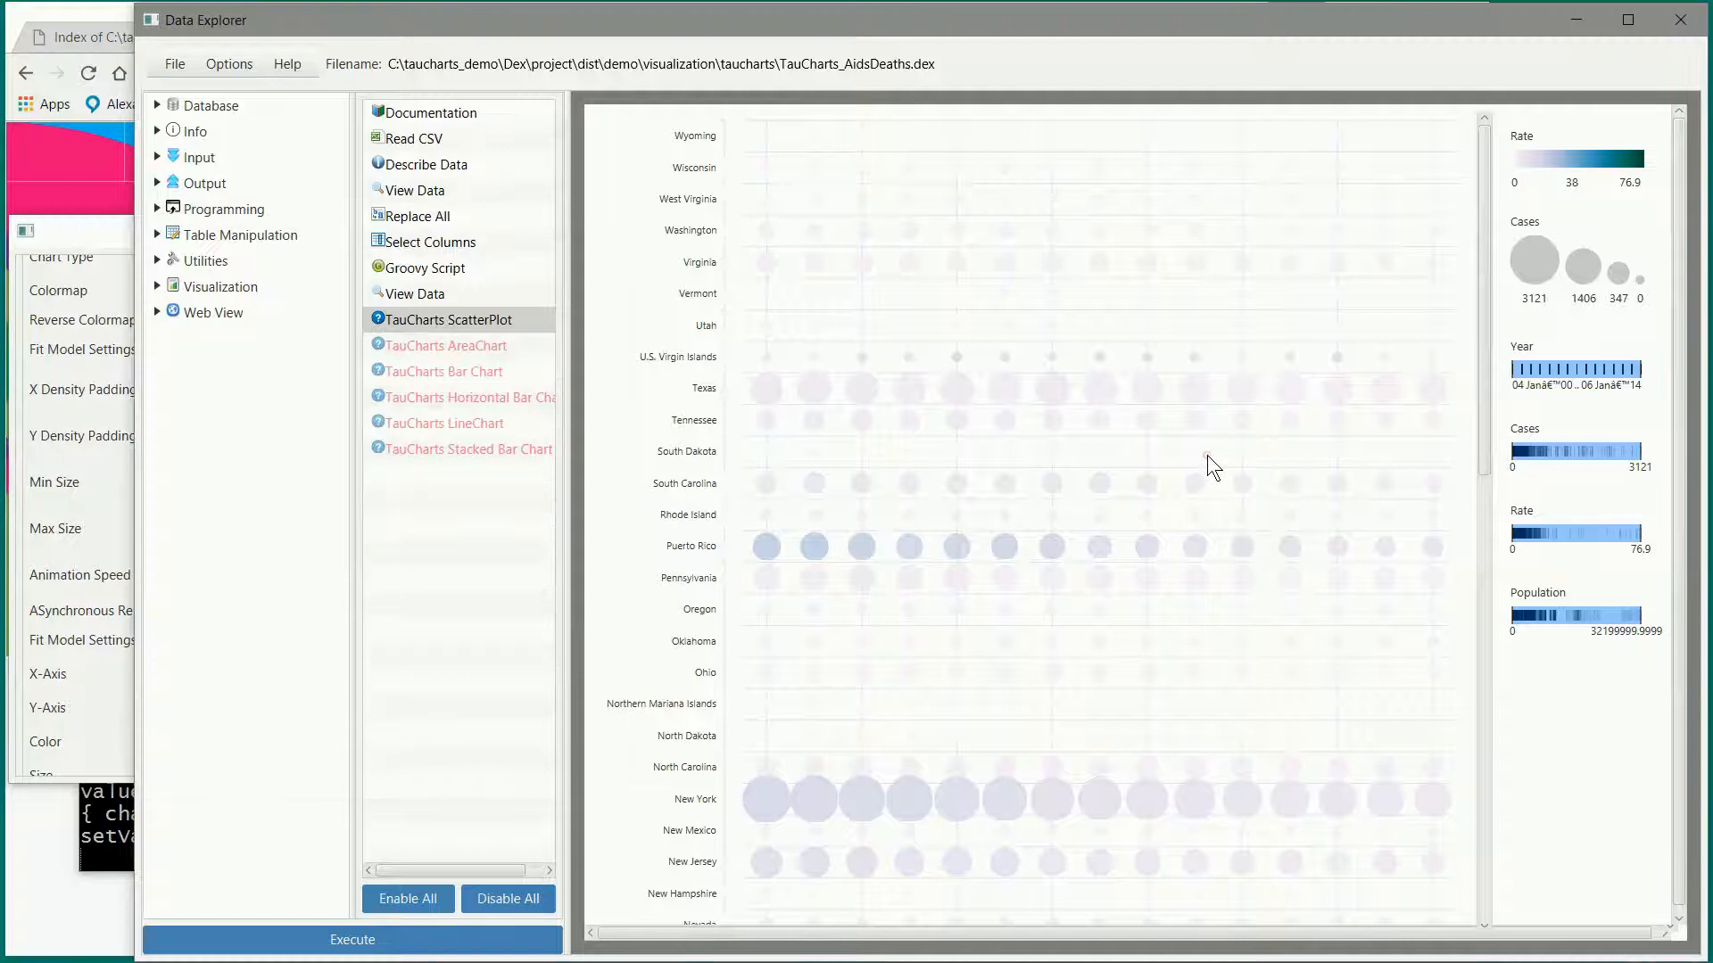
key("ctrl+s")
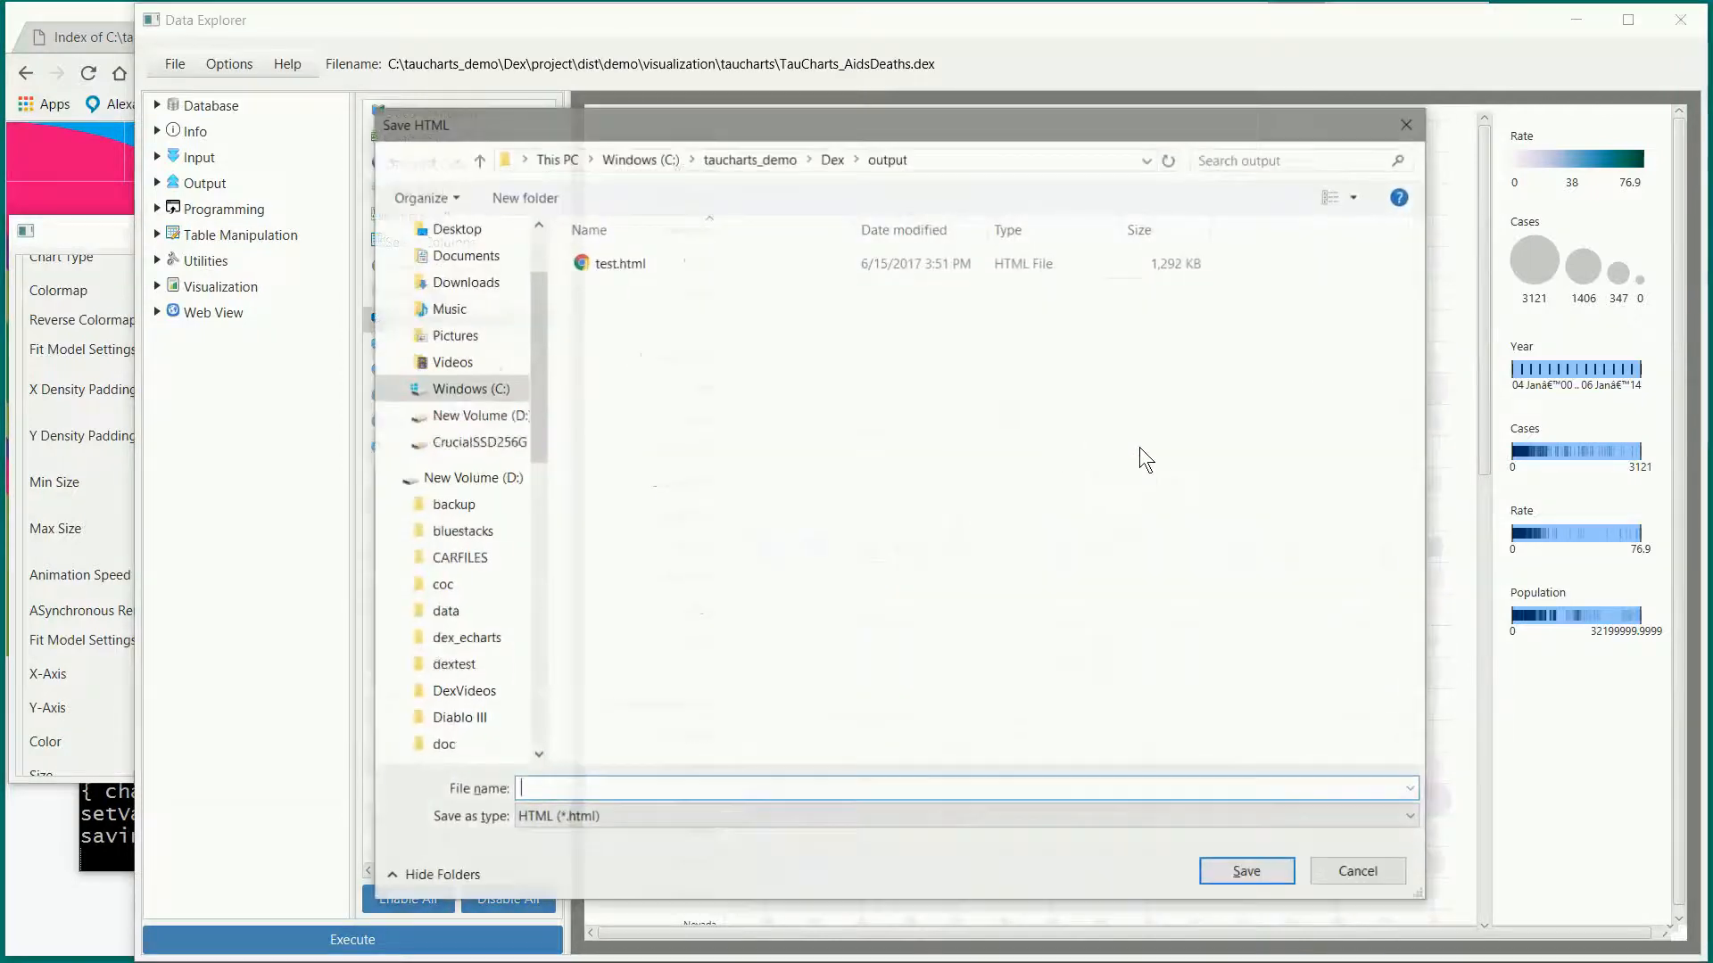
double_click(642, 264)
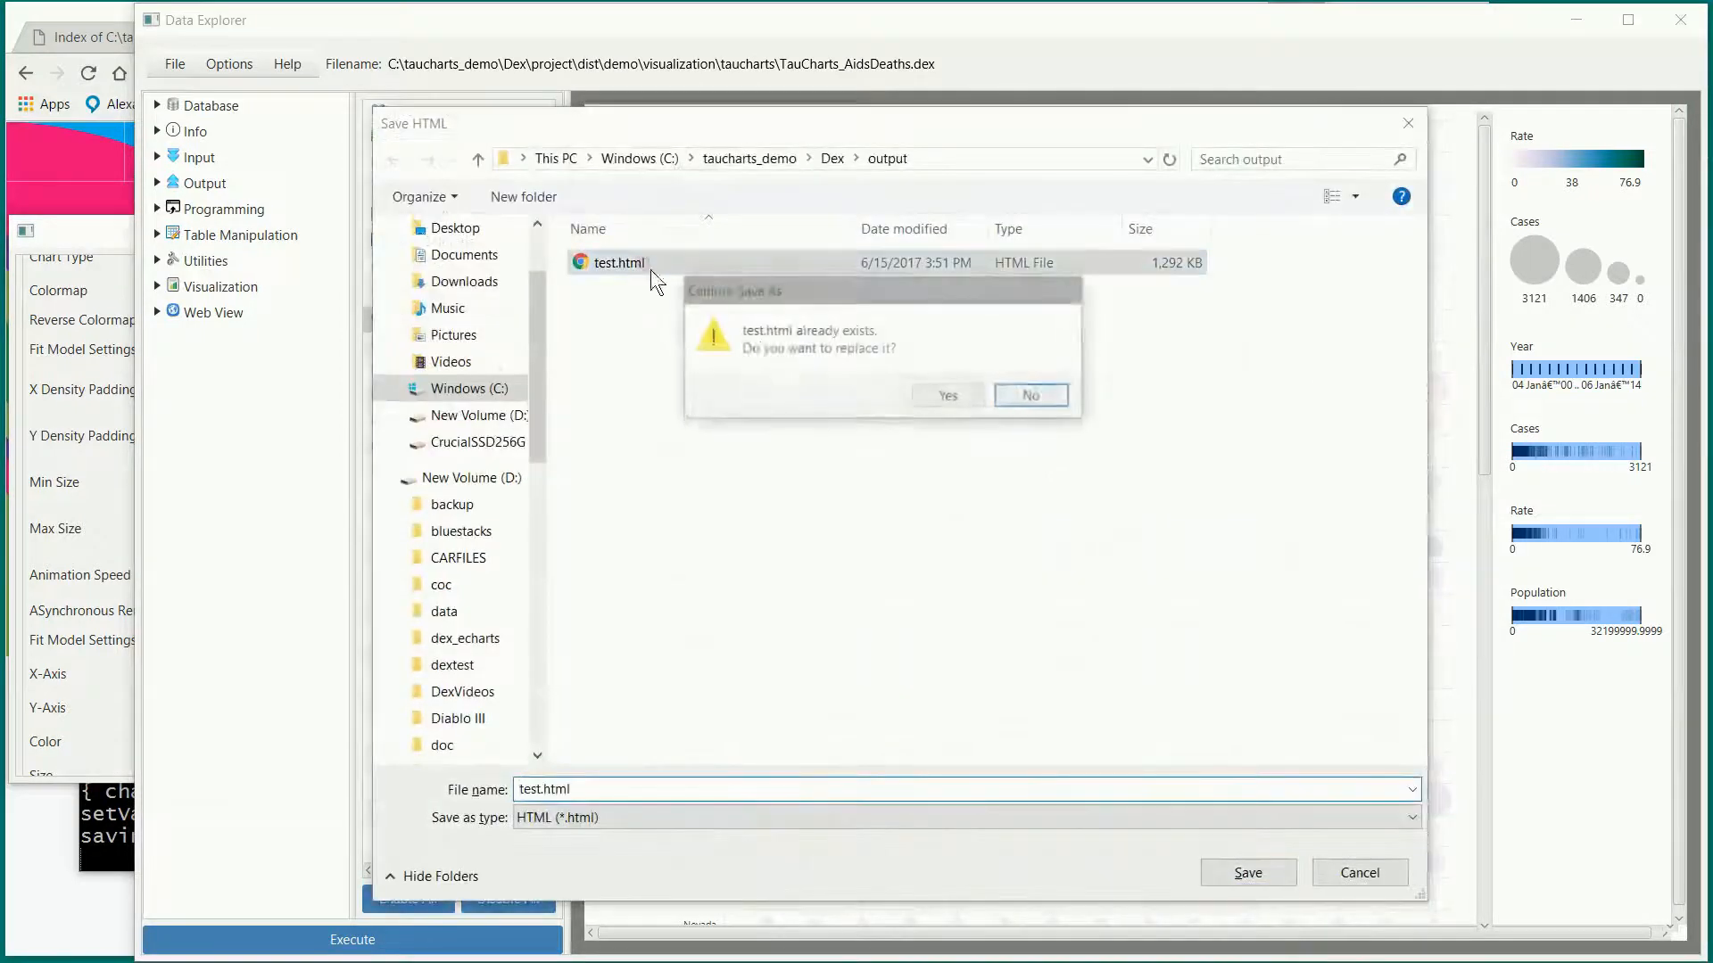
left_click(951, 394)
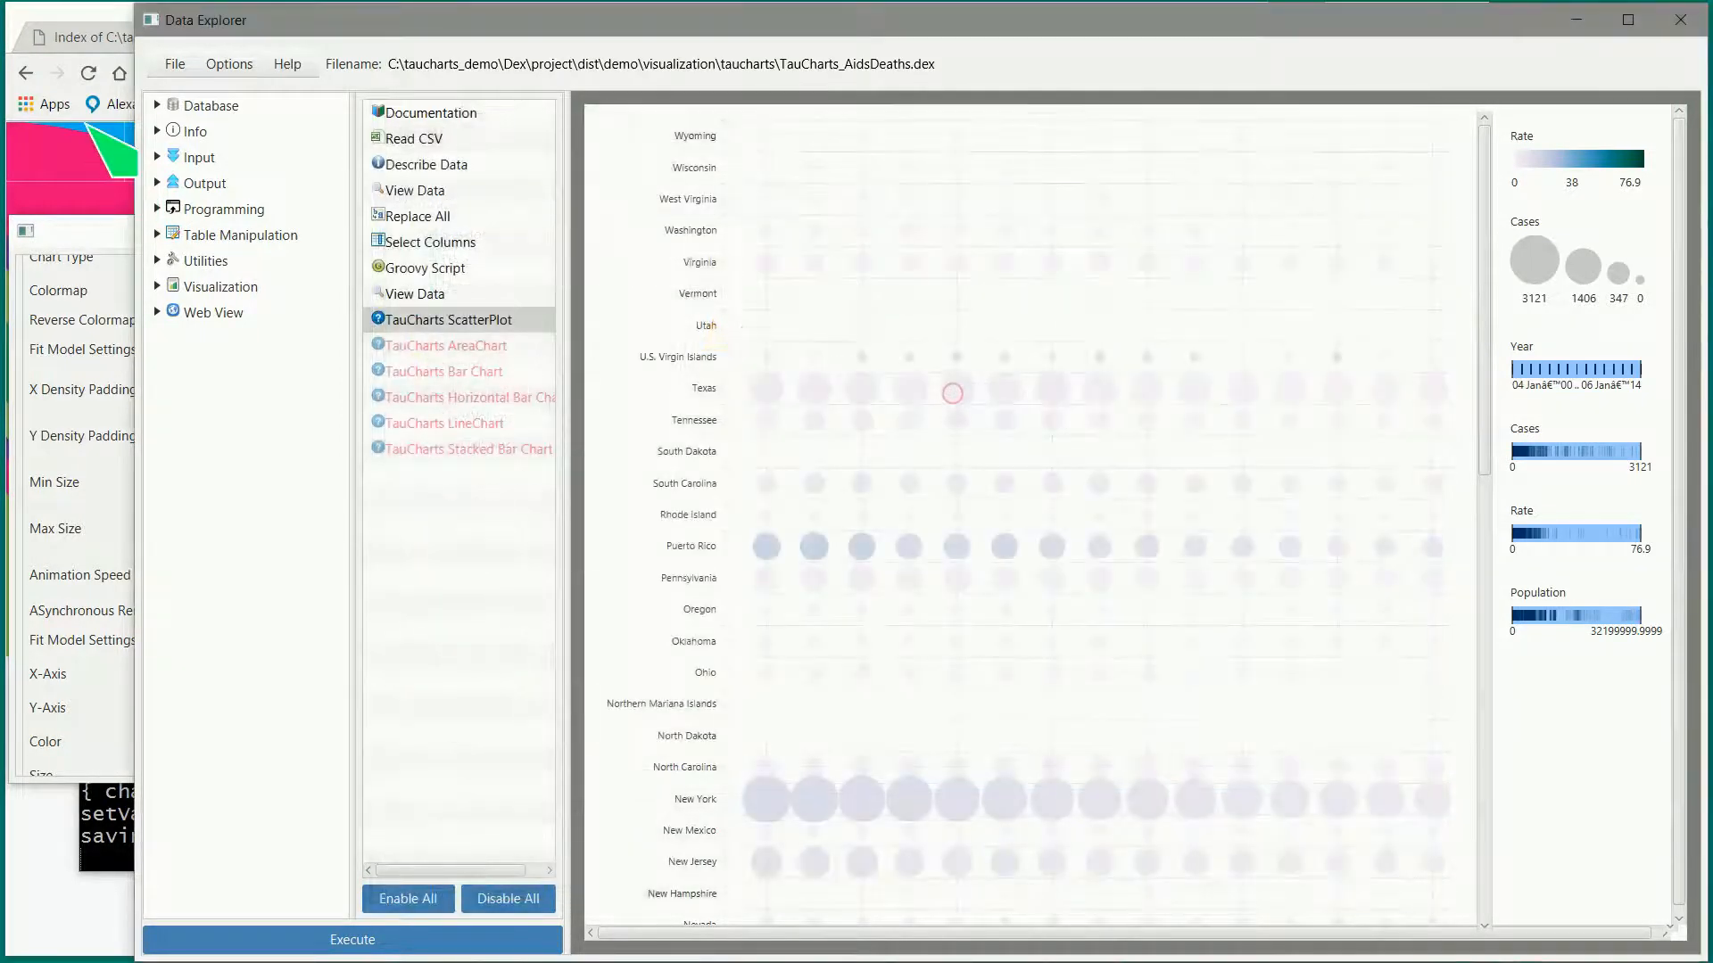
Step: Switch to Chrome, refresh the Dex output folder listing and open the exported test.html
left_click(85, 20)
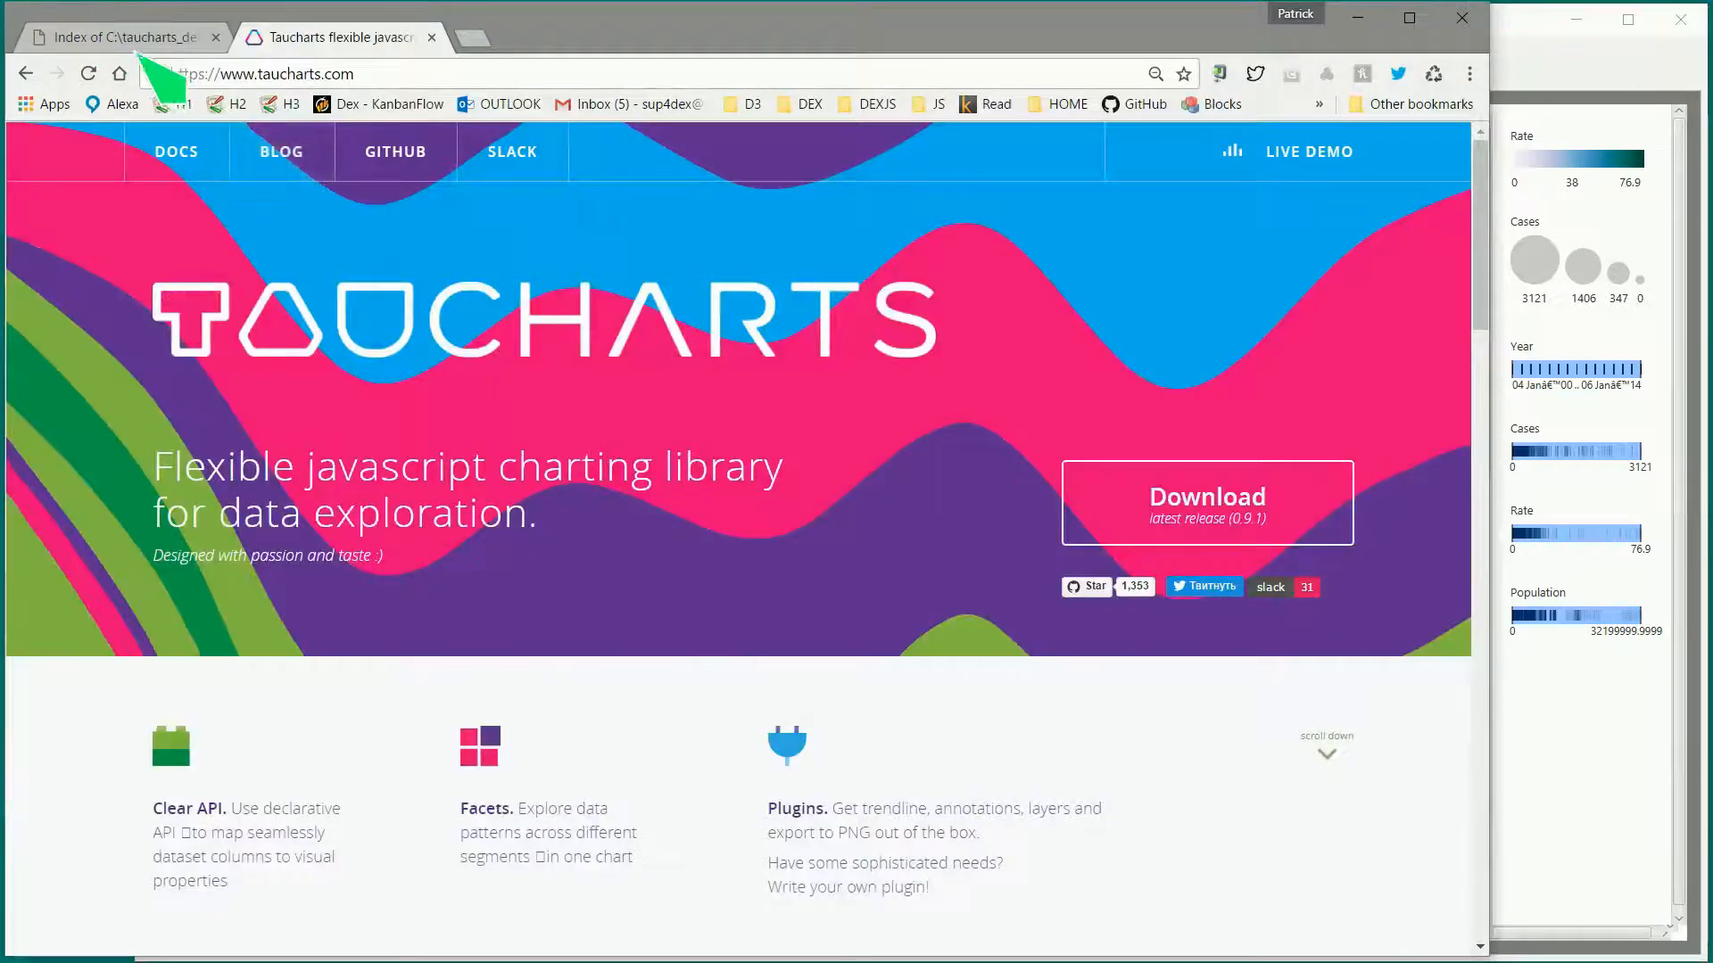
left_click(131, 38)
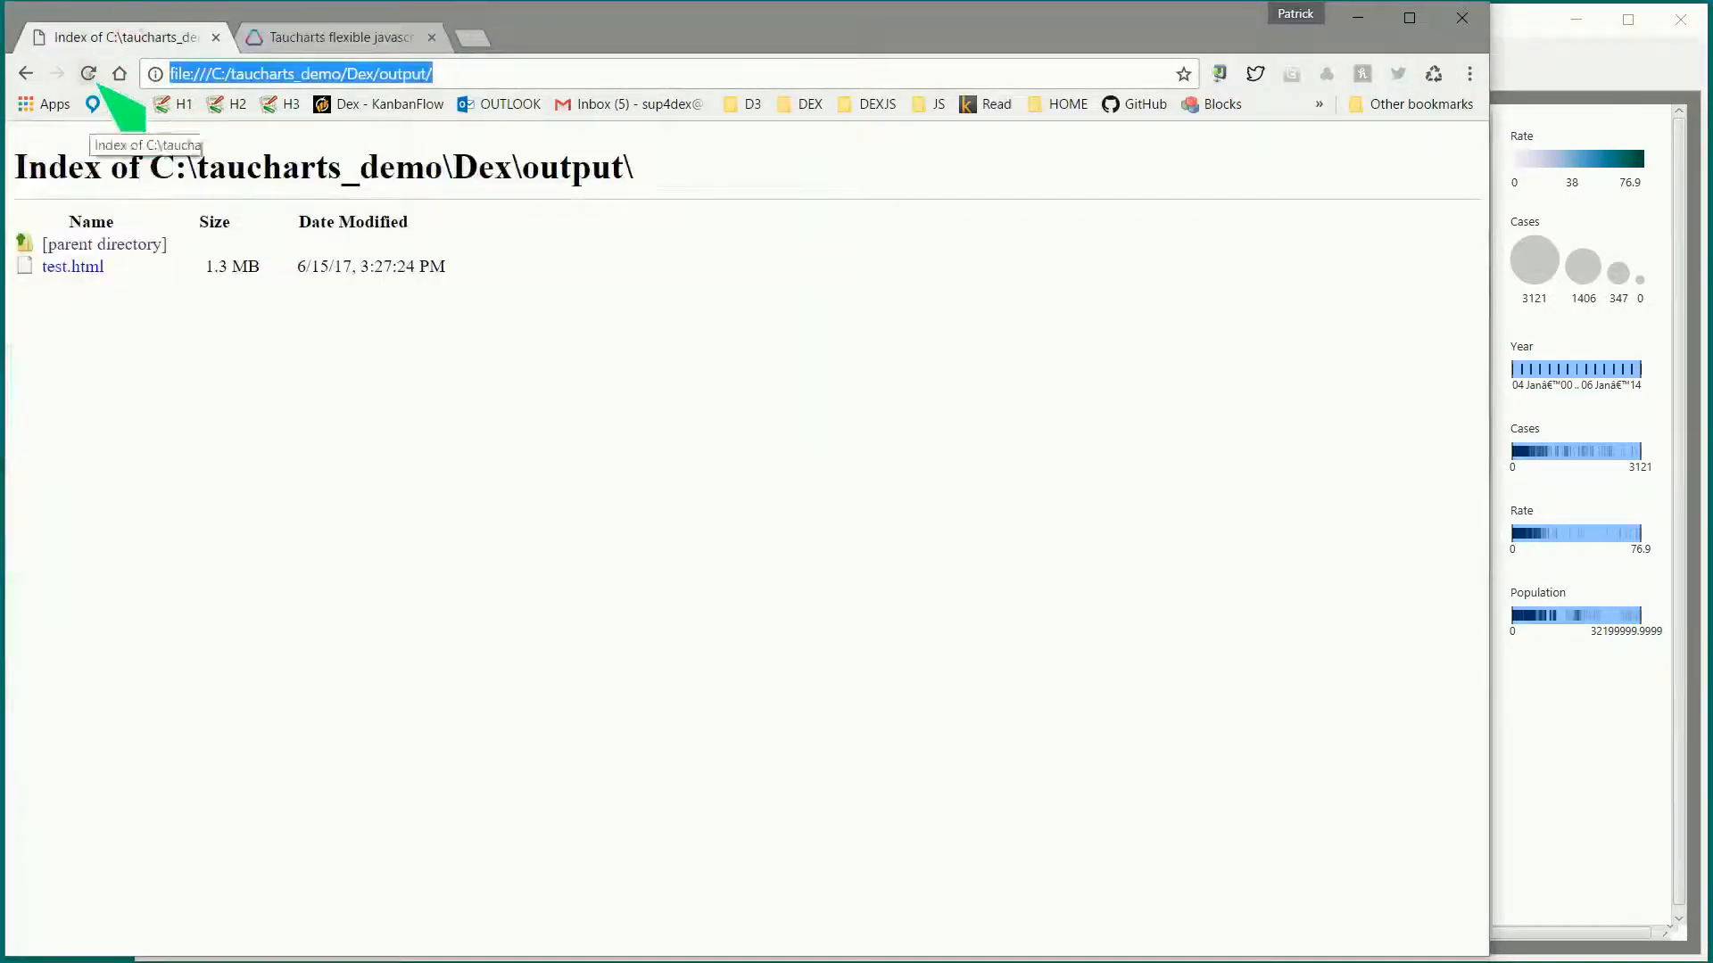
left_click(87, 73)
left_click(77, 266)
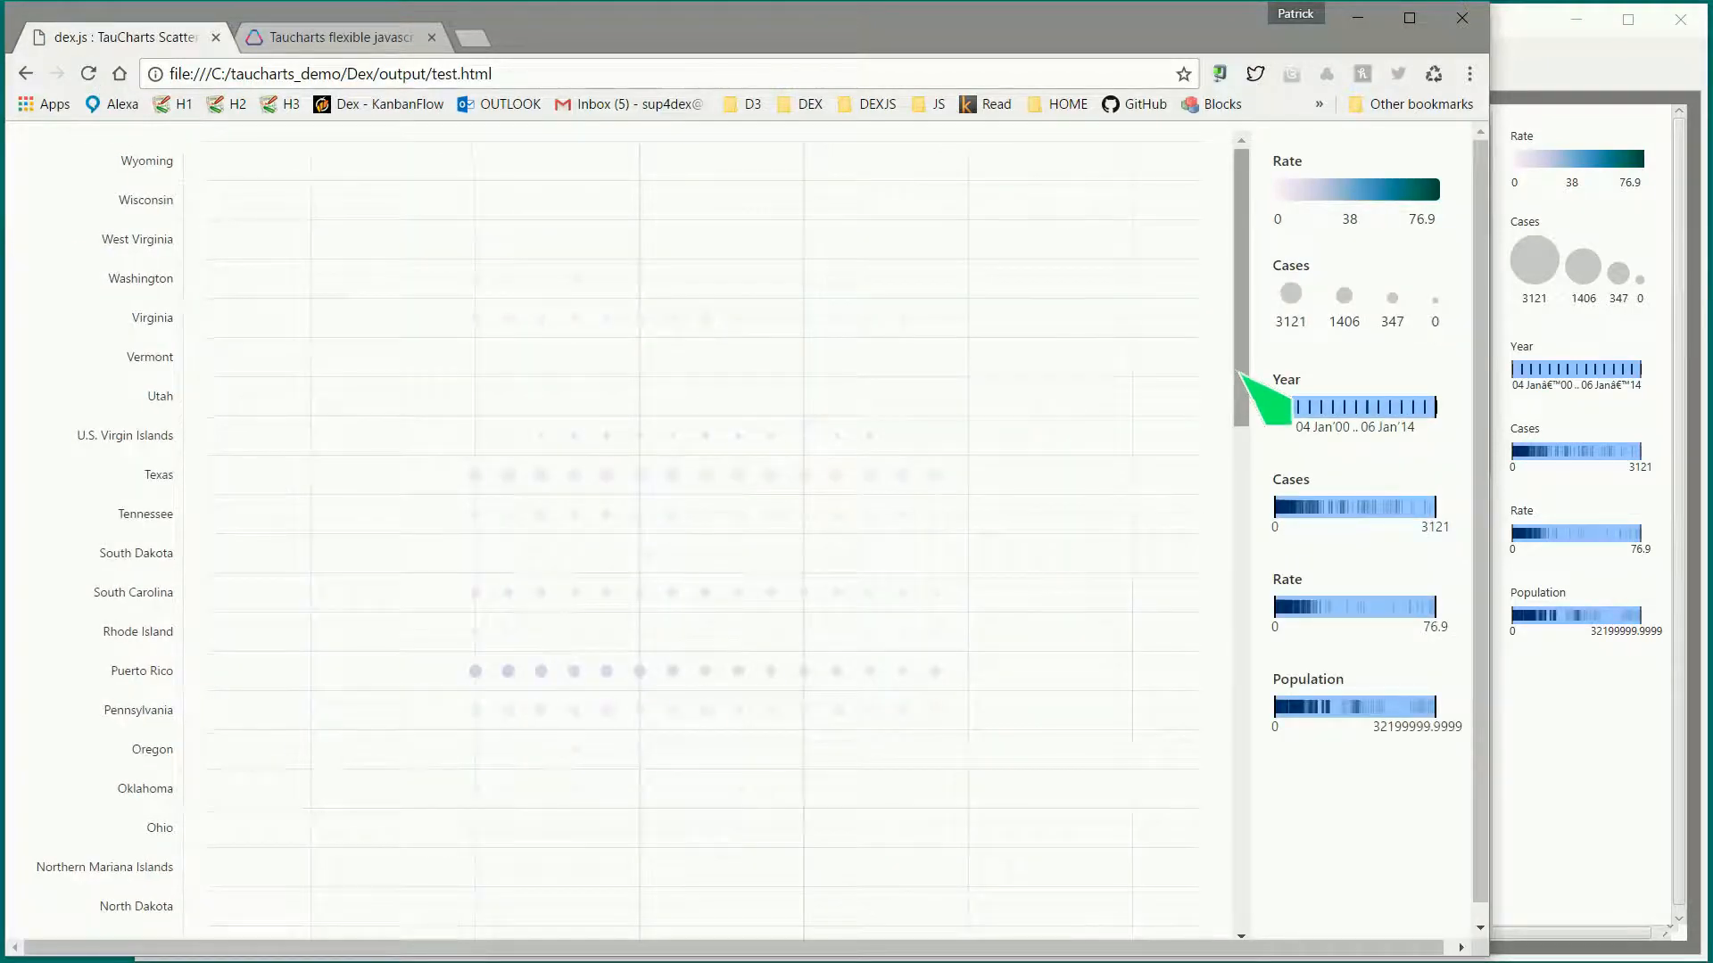
Step: Limit the exported chart's Population filter to about 11.7–32.2 million and inspect the New York points' details
left_click_drag(1246, 375, 1288, 879)
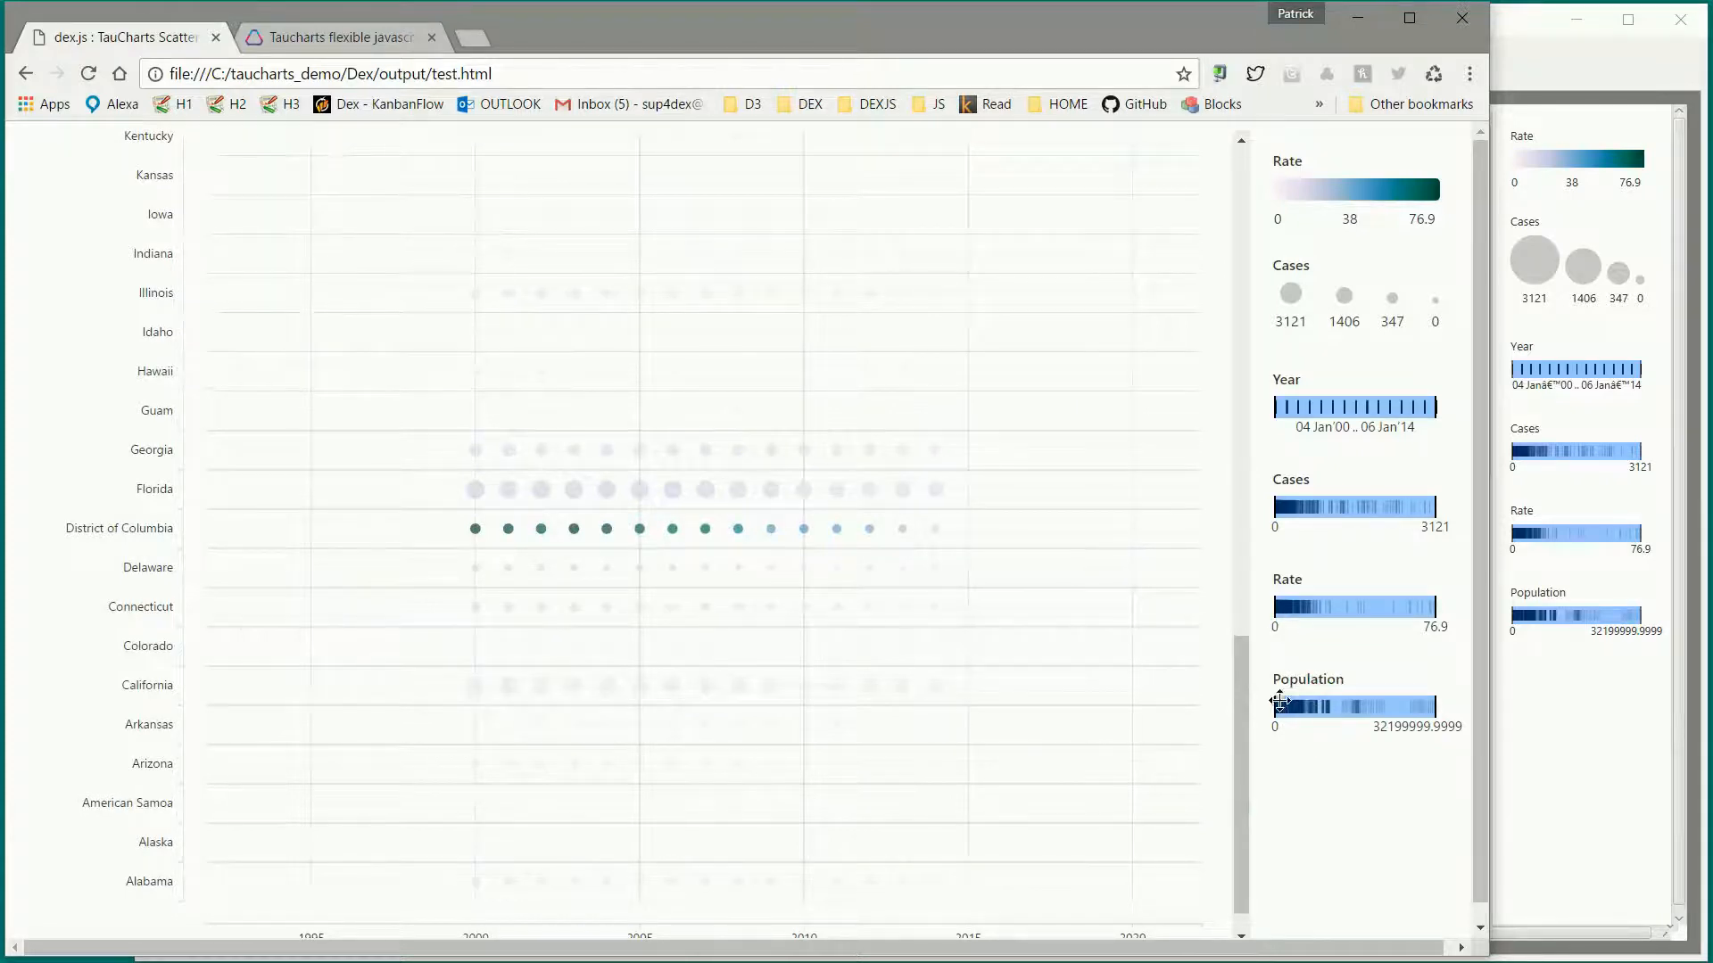
left_click_drag(1277, 704, 1334, 704)
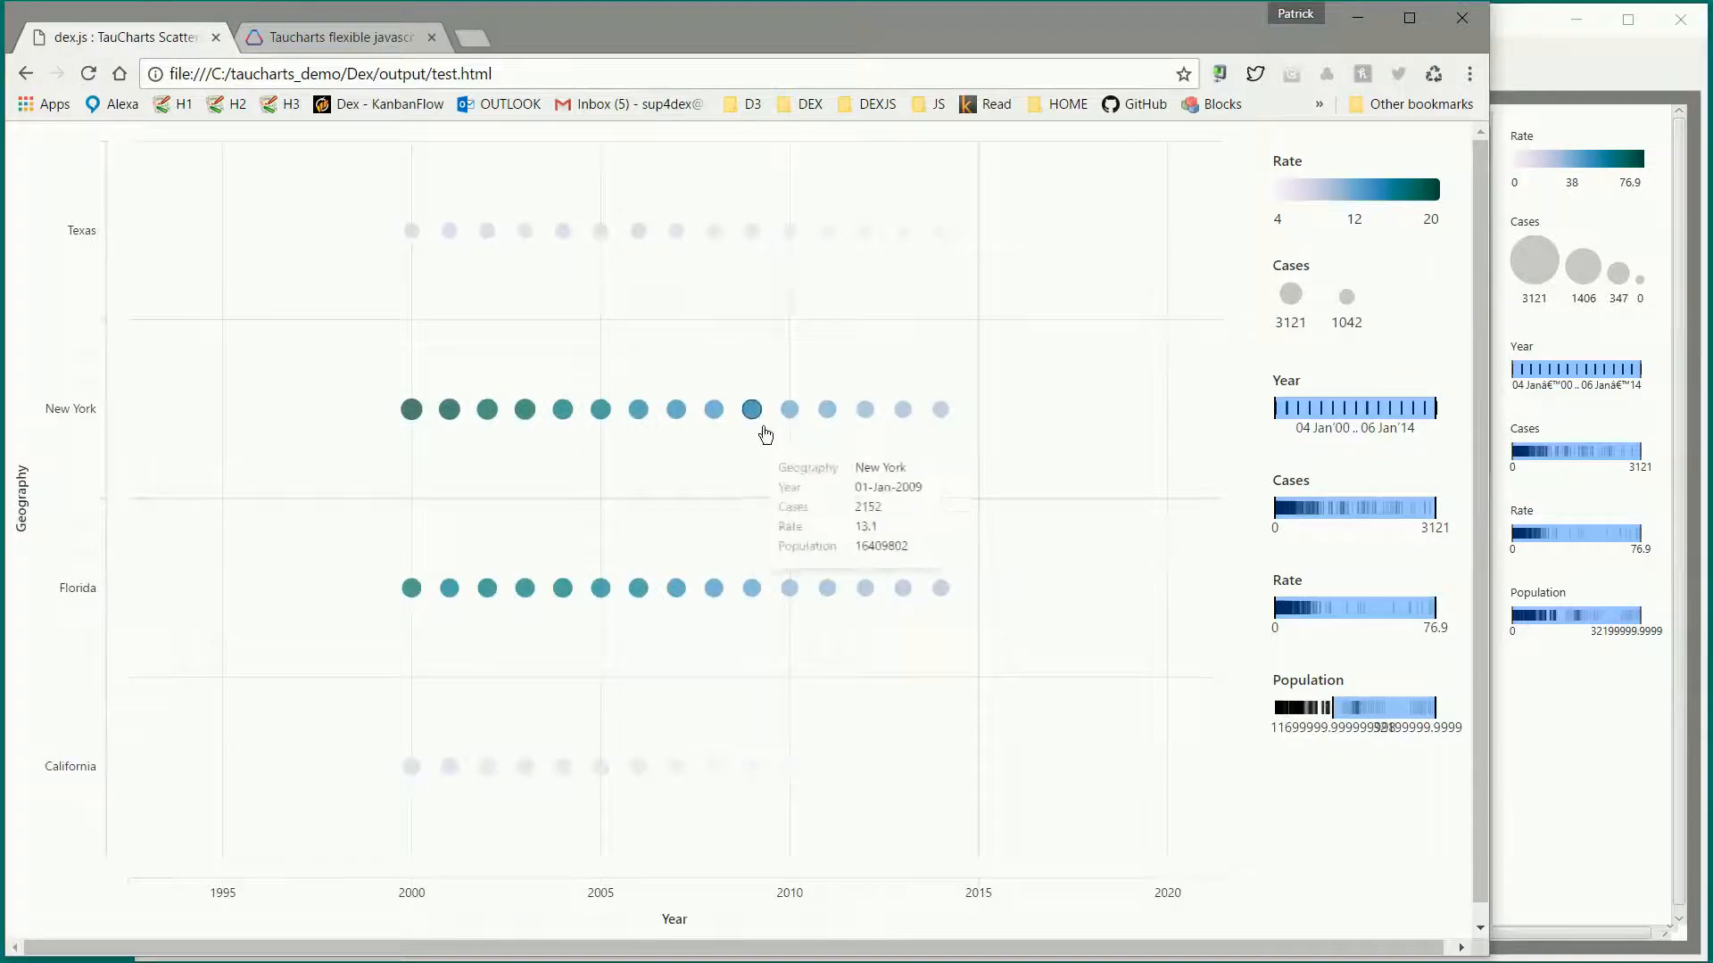
mouse_move(553, 415)
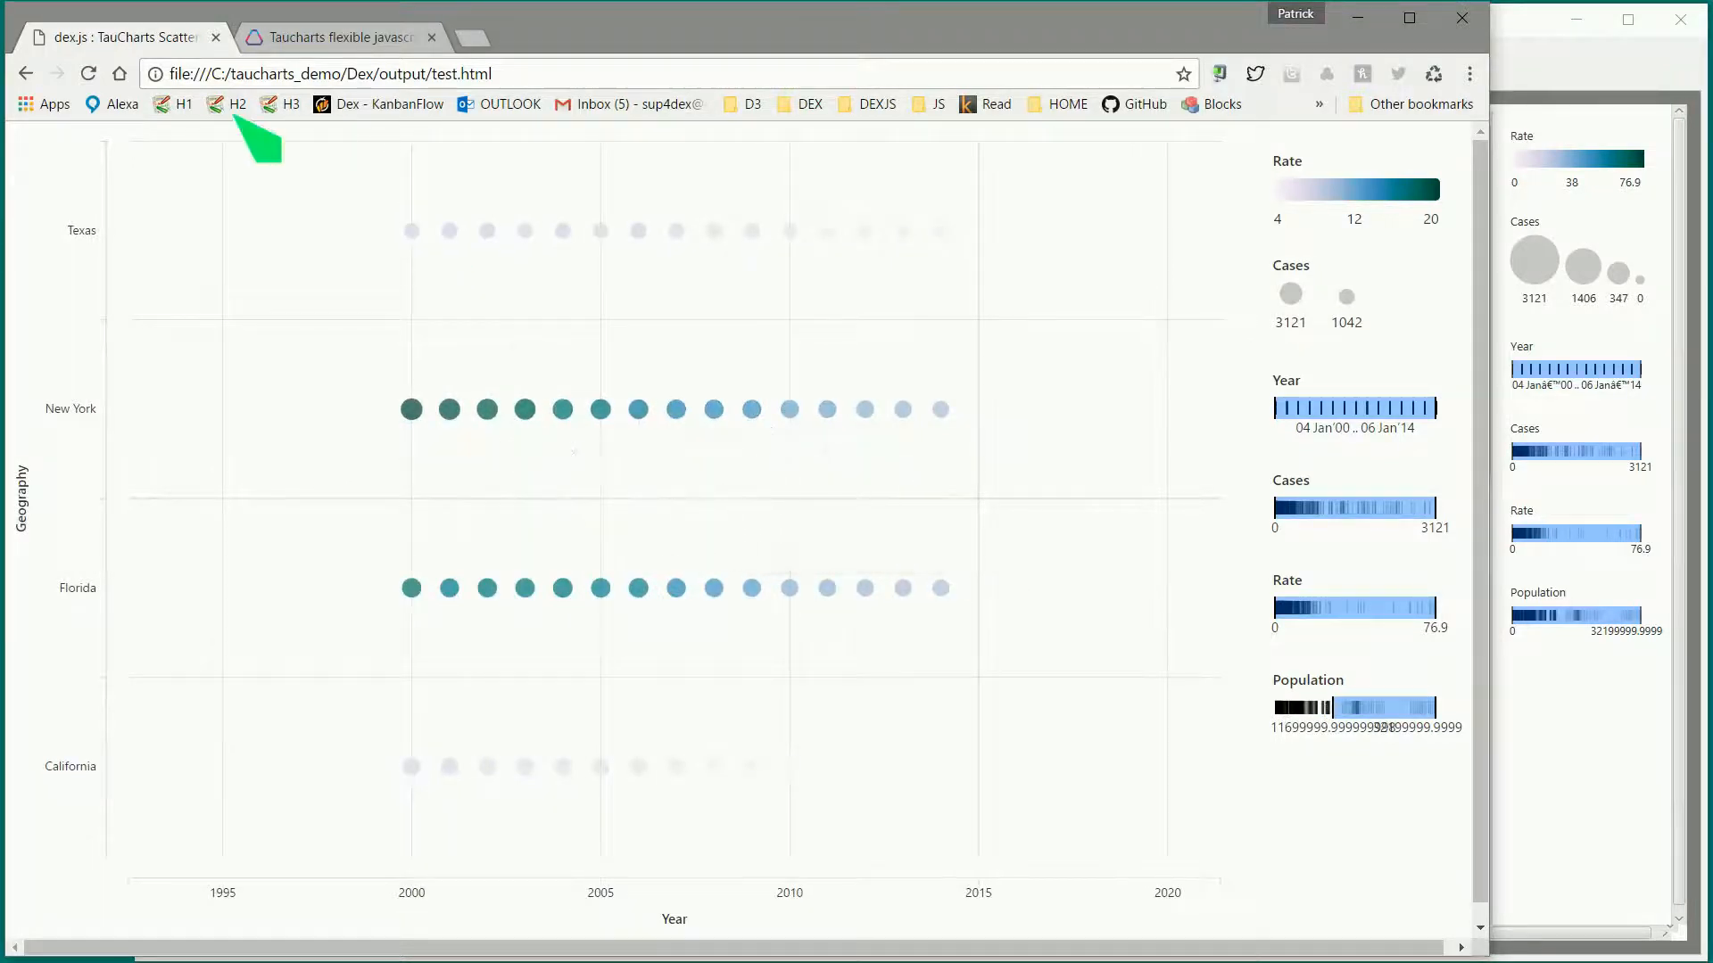
left_click_drag(199, 75, 107, 78)
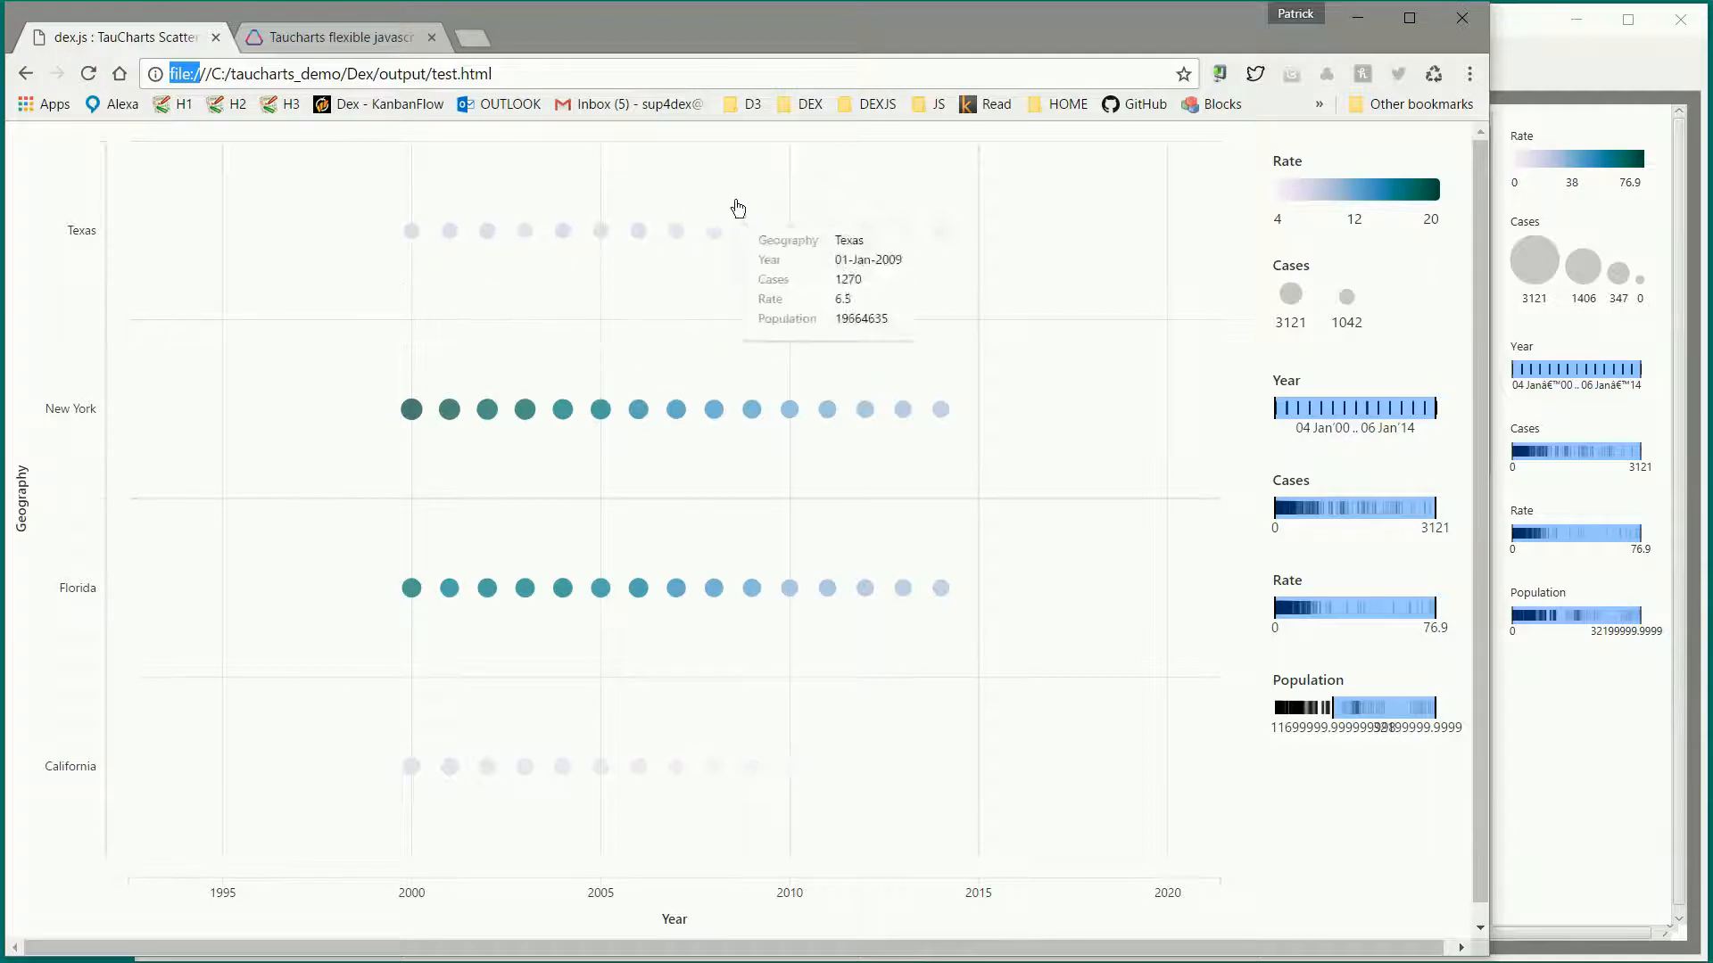
Step: Switch back to Dex and change the AidsDeaths scatter plot's chart type to line, looking over its remaining settings
left_click(1512, 23)
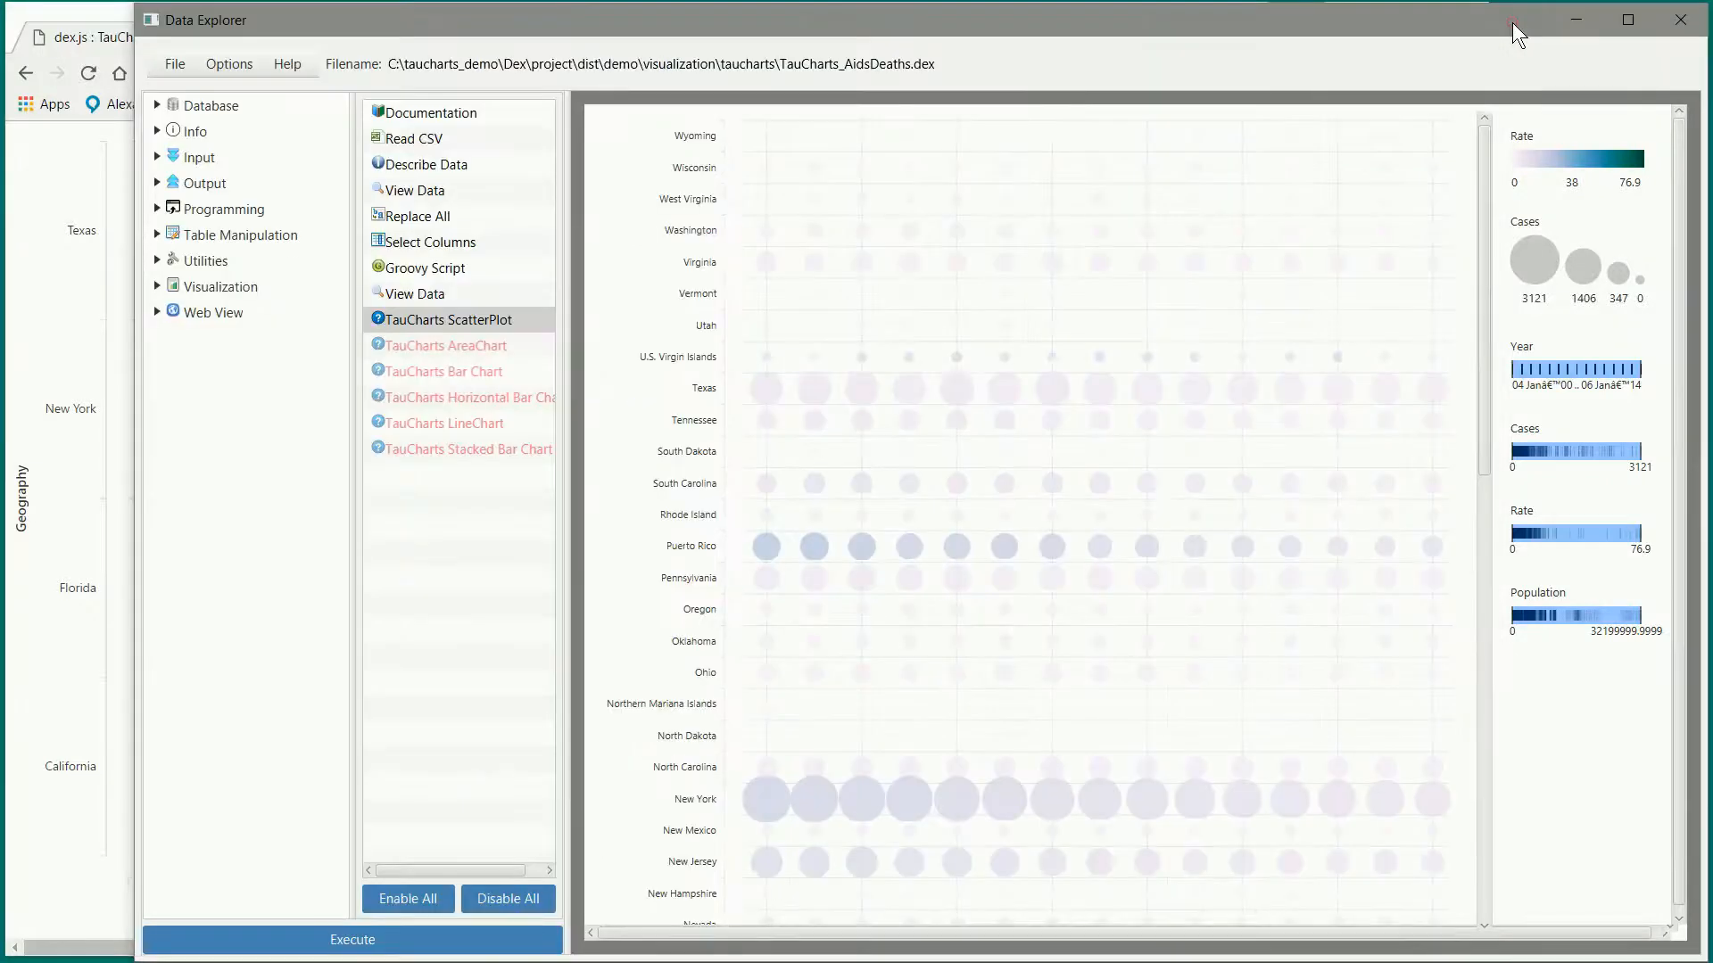
left_click(481, 325)
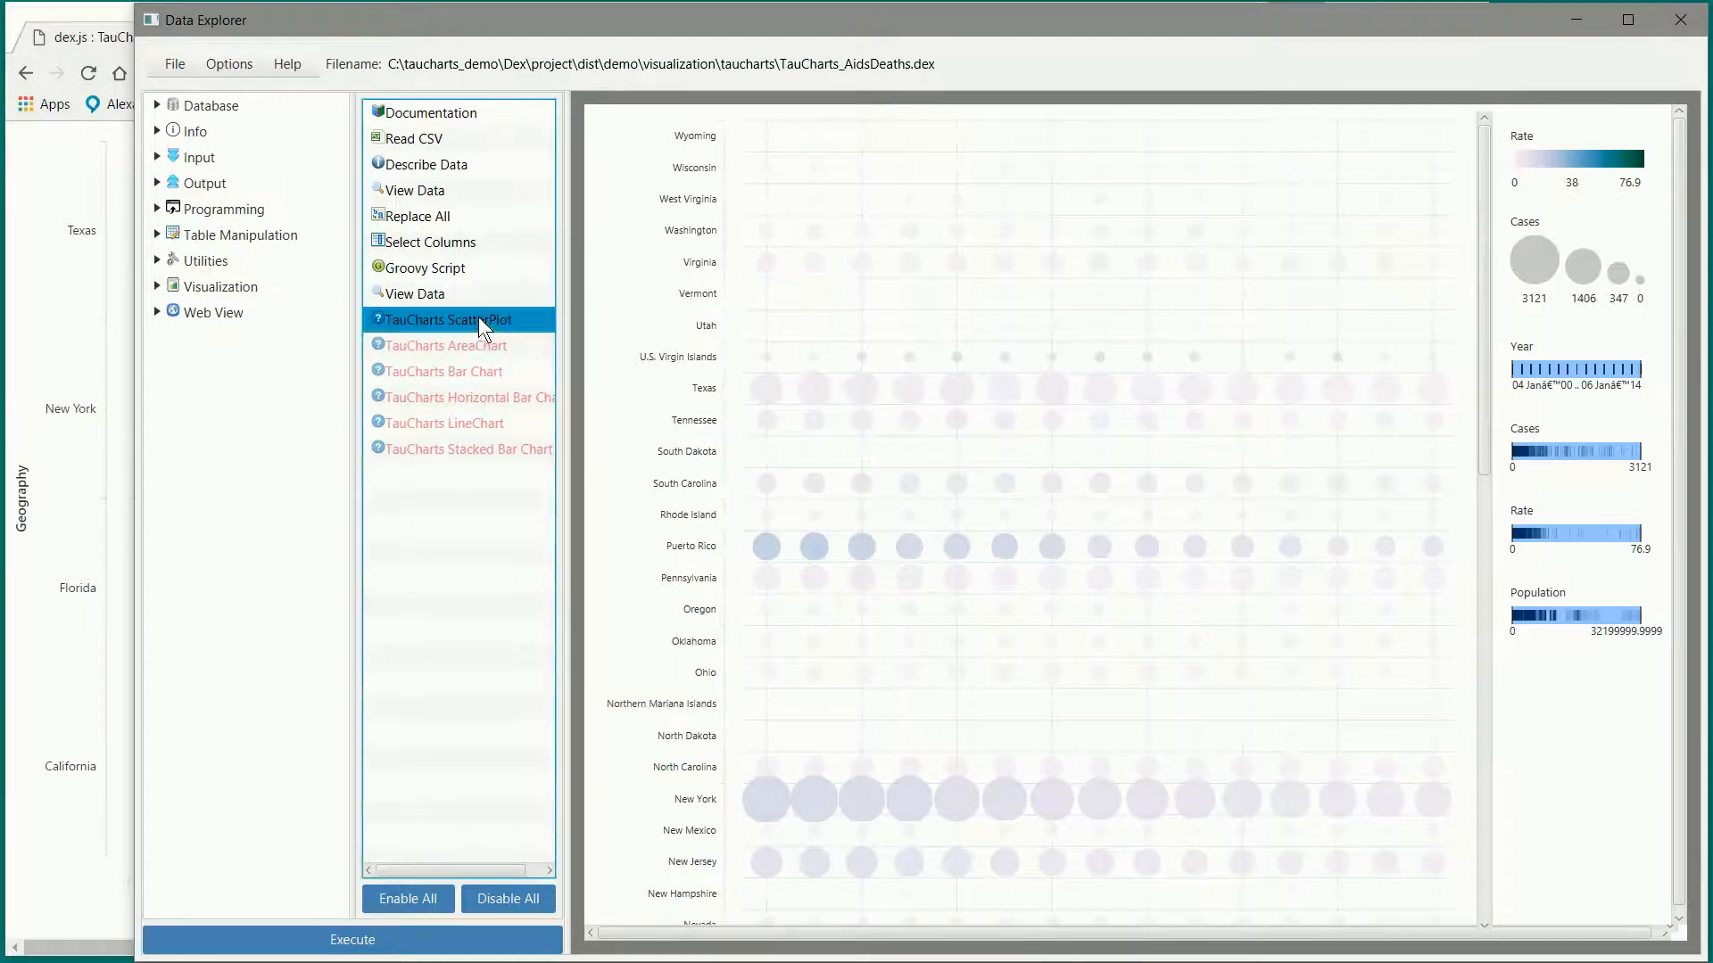
right_click(478, 318)
left_click(458, 318)
left_click(391, 962)
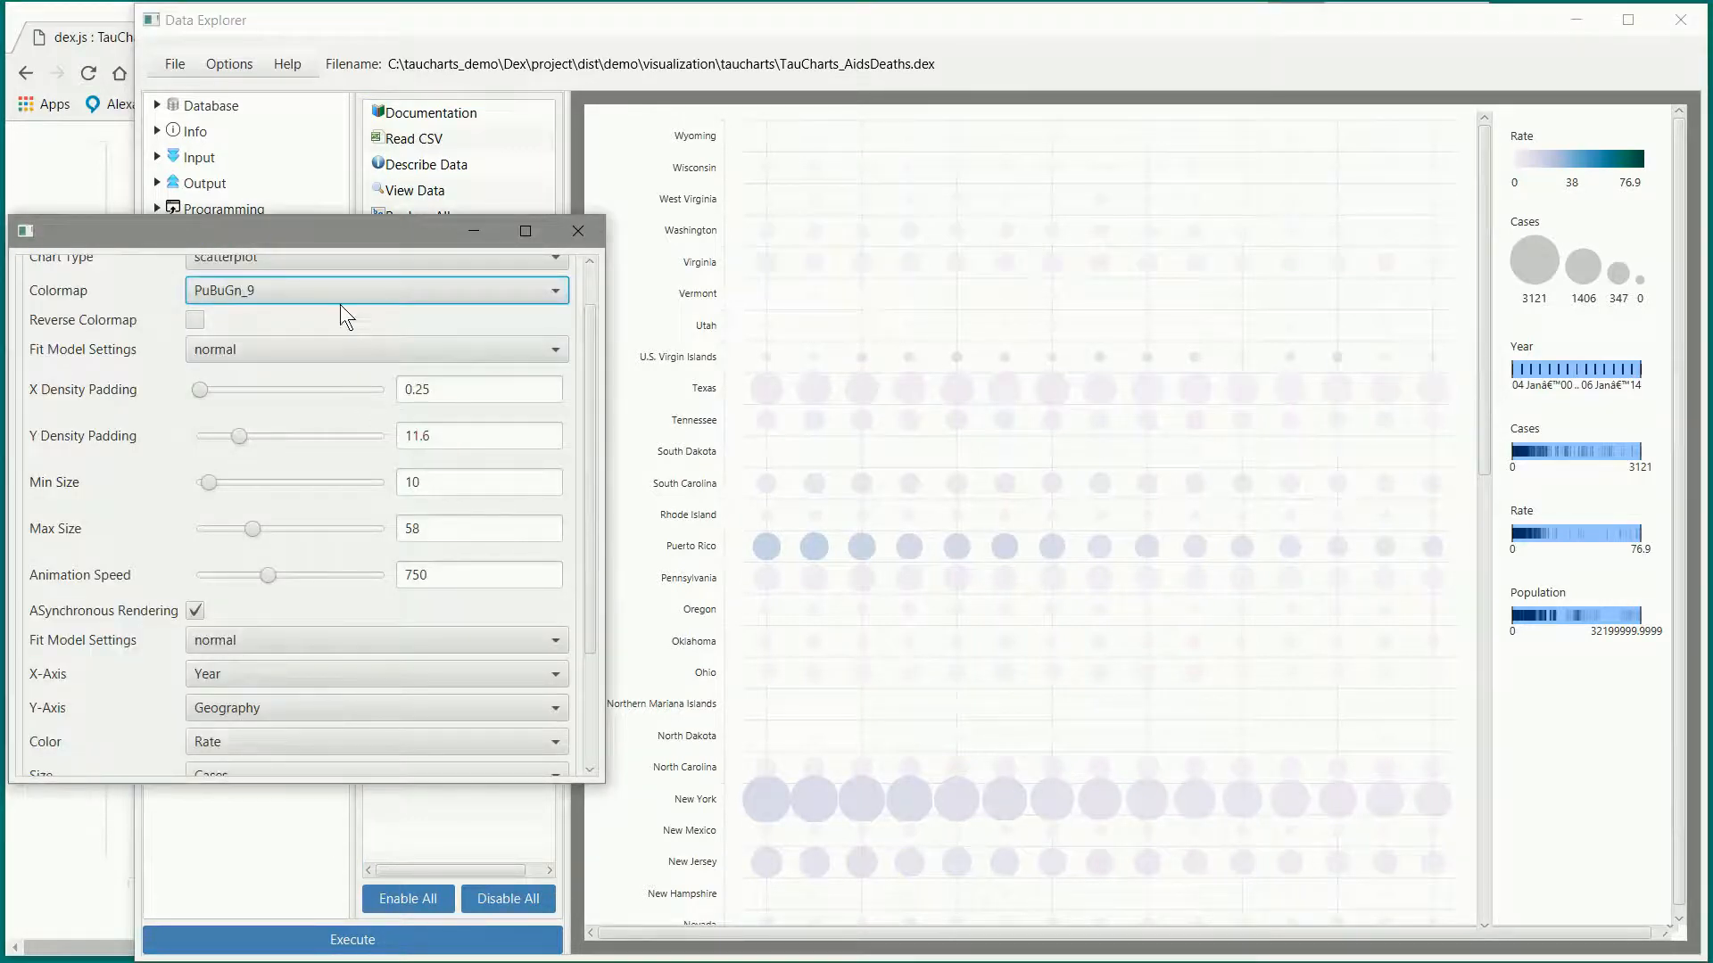
scroll(362, 463, "up", 3)
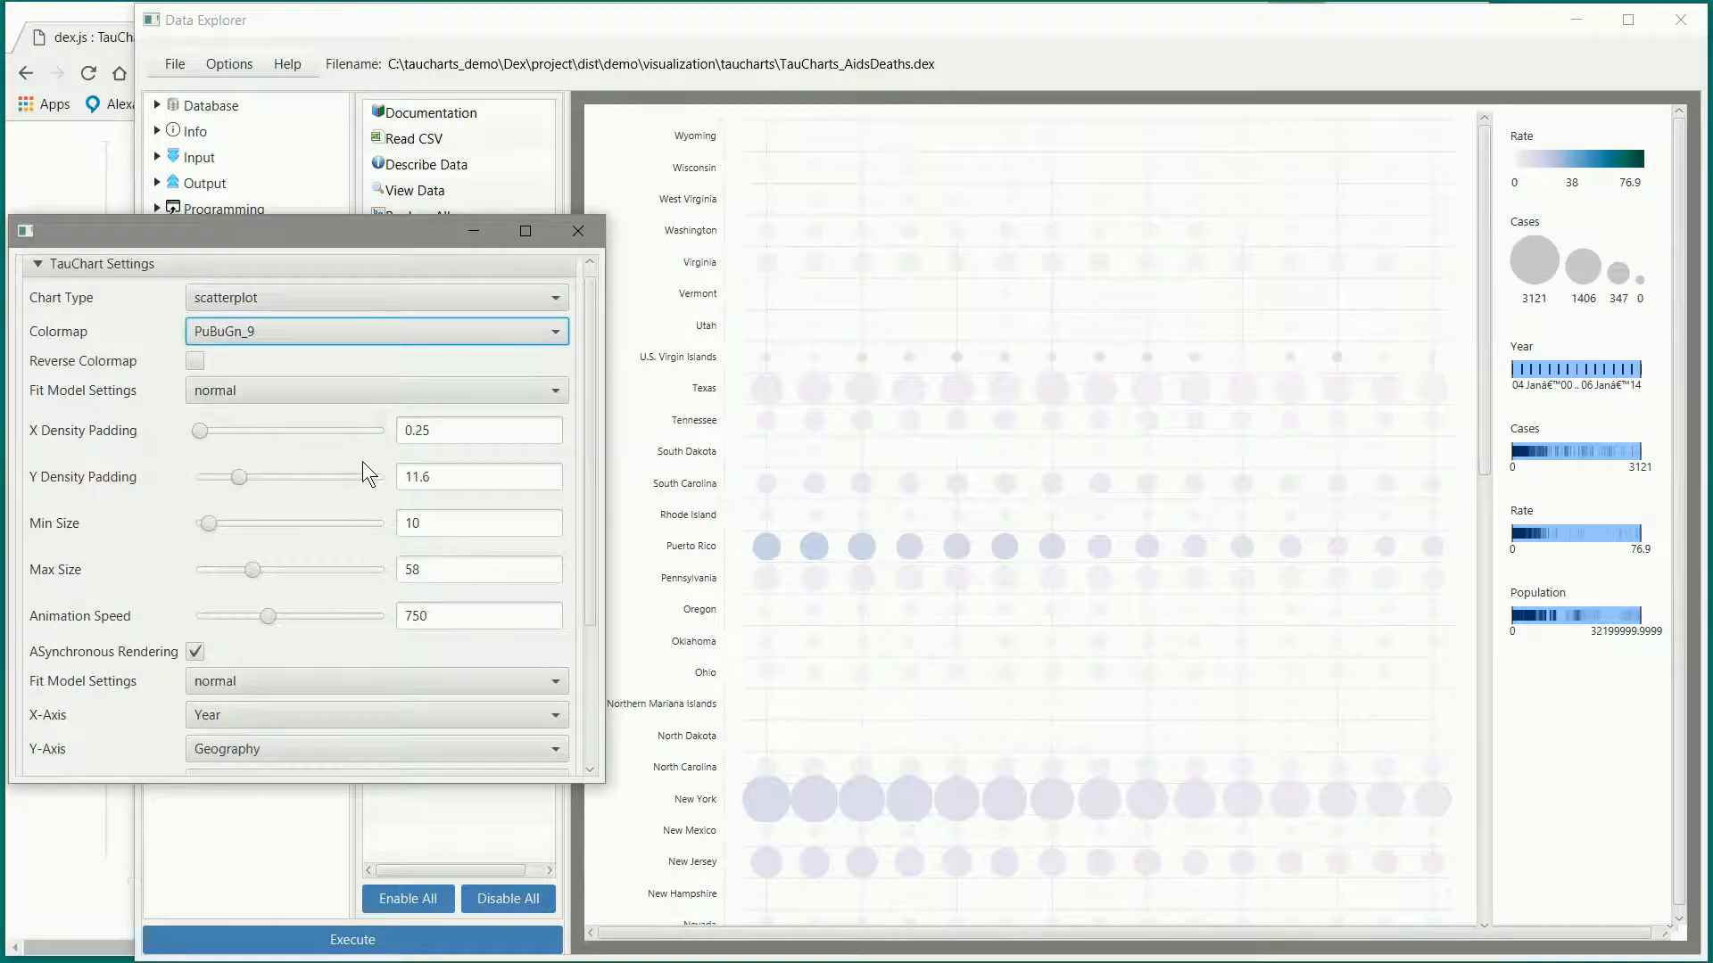
left_click(319, 311)
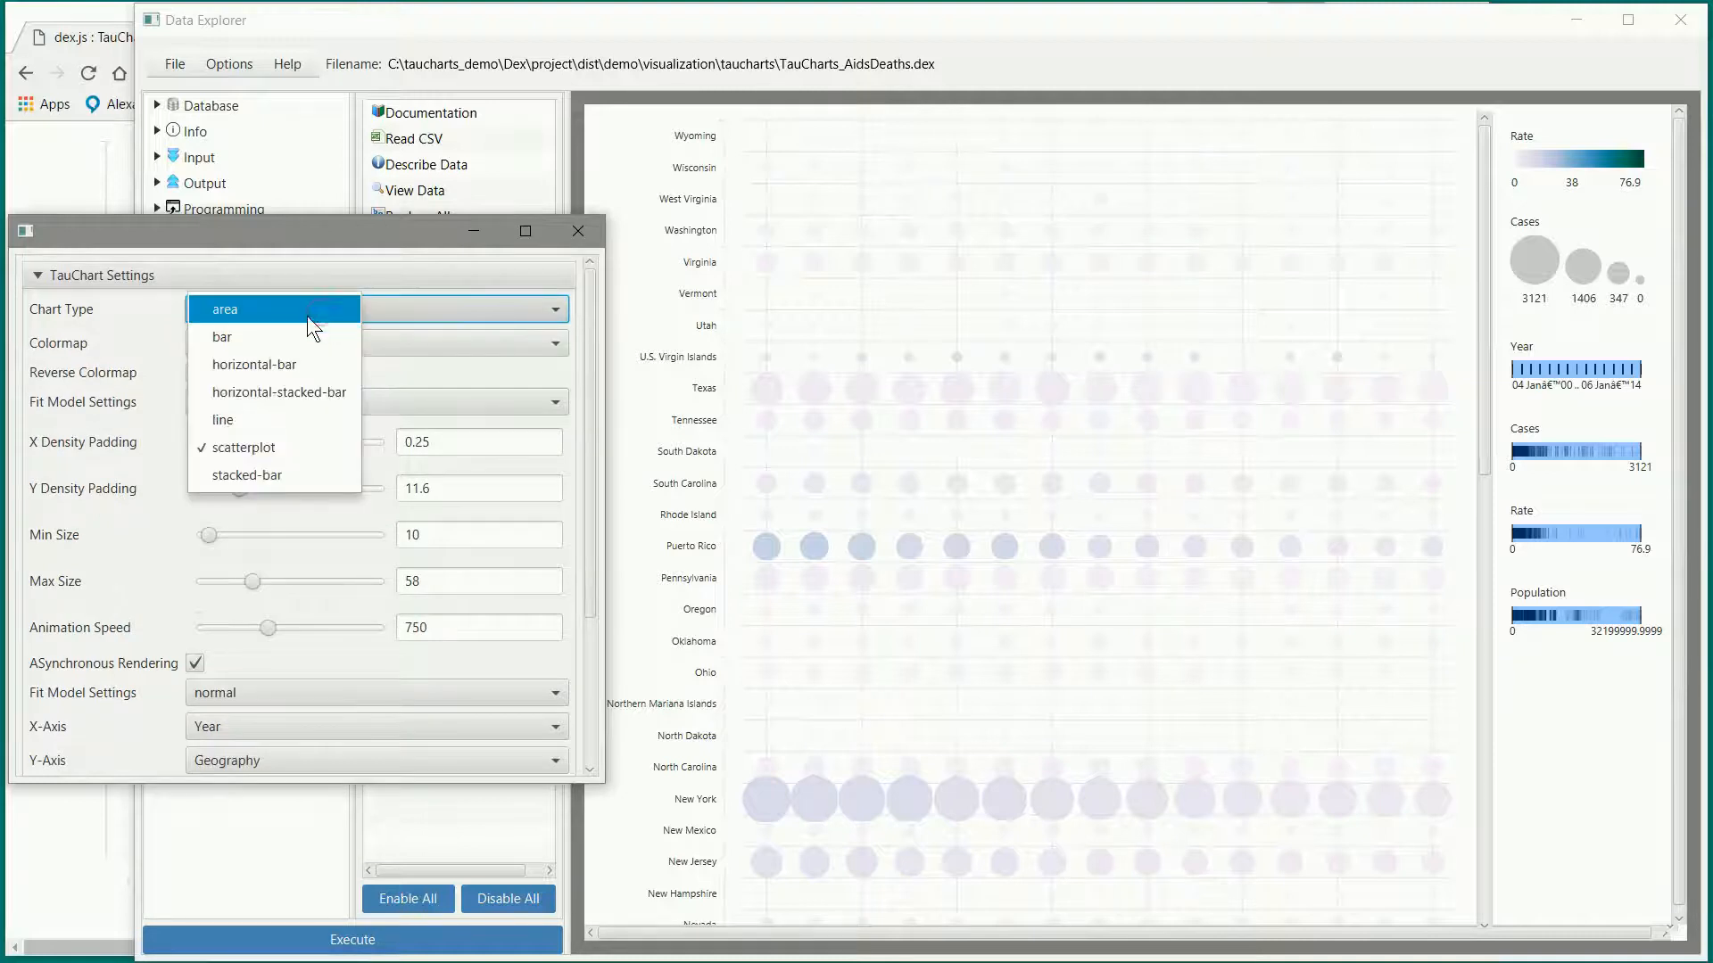
left_click(271, 417)
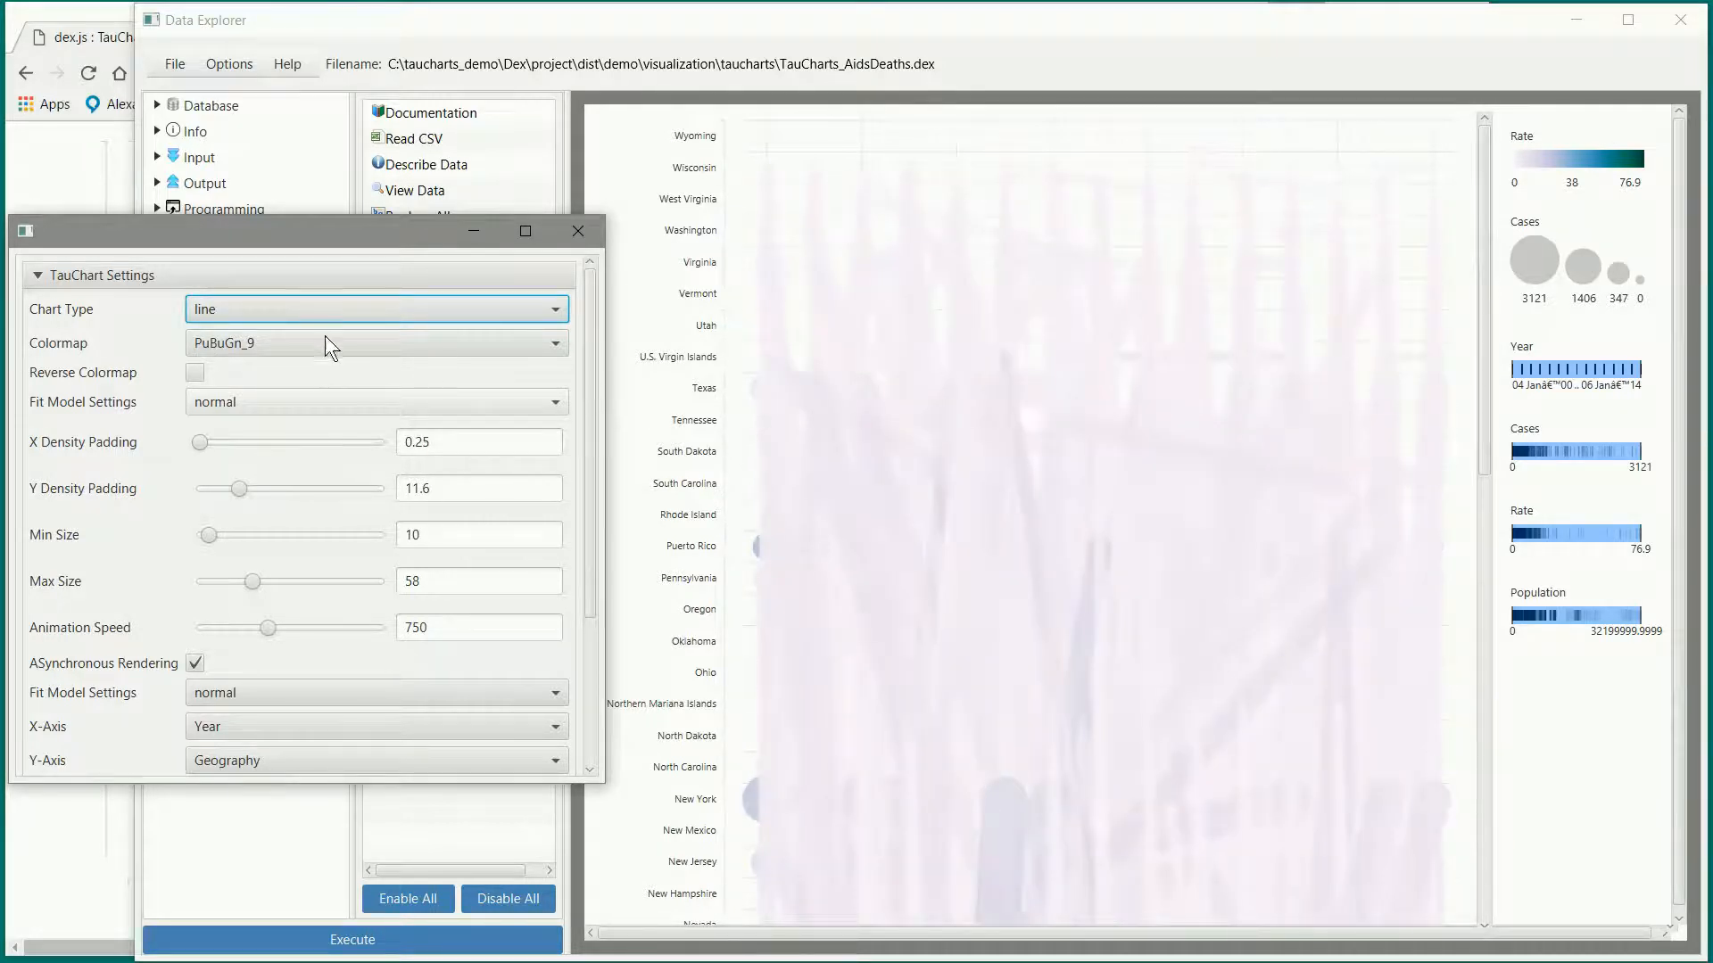
left_click(590, 477)
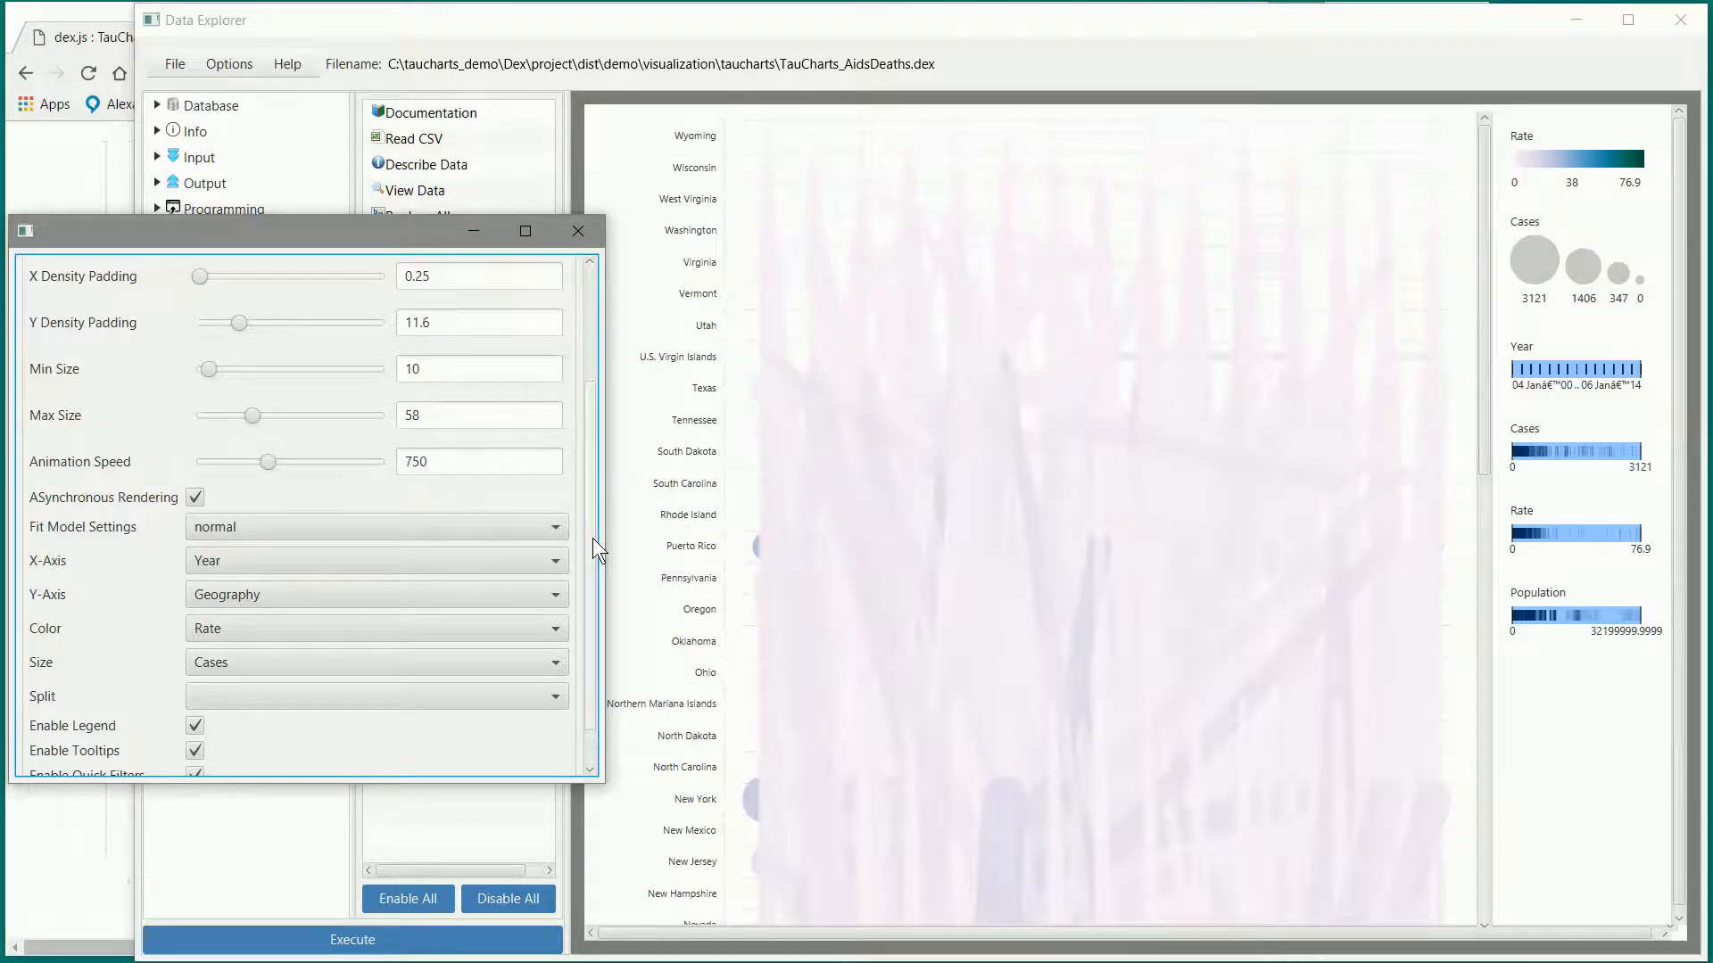
left_click_drag(592, 538, 581, 619)
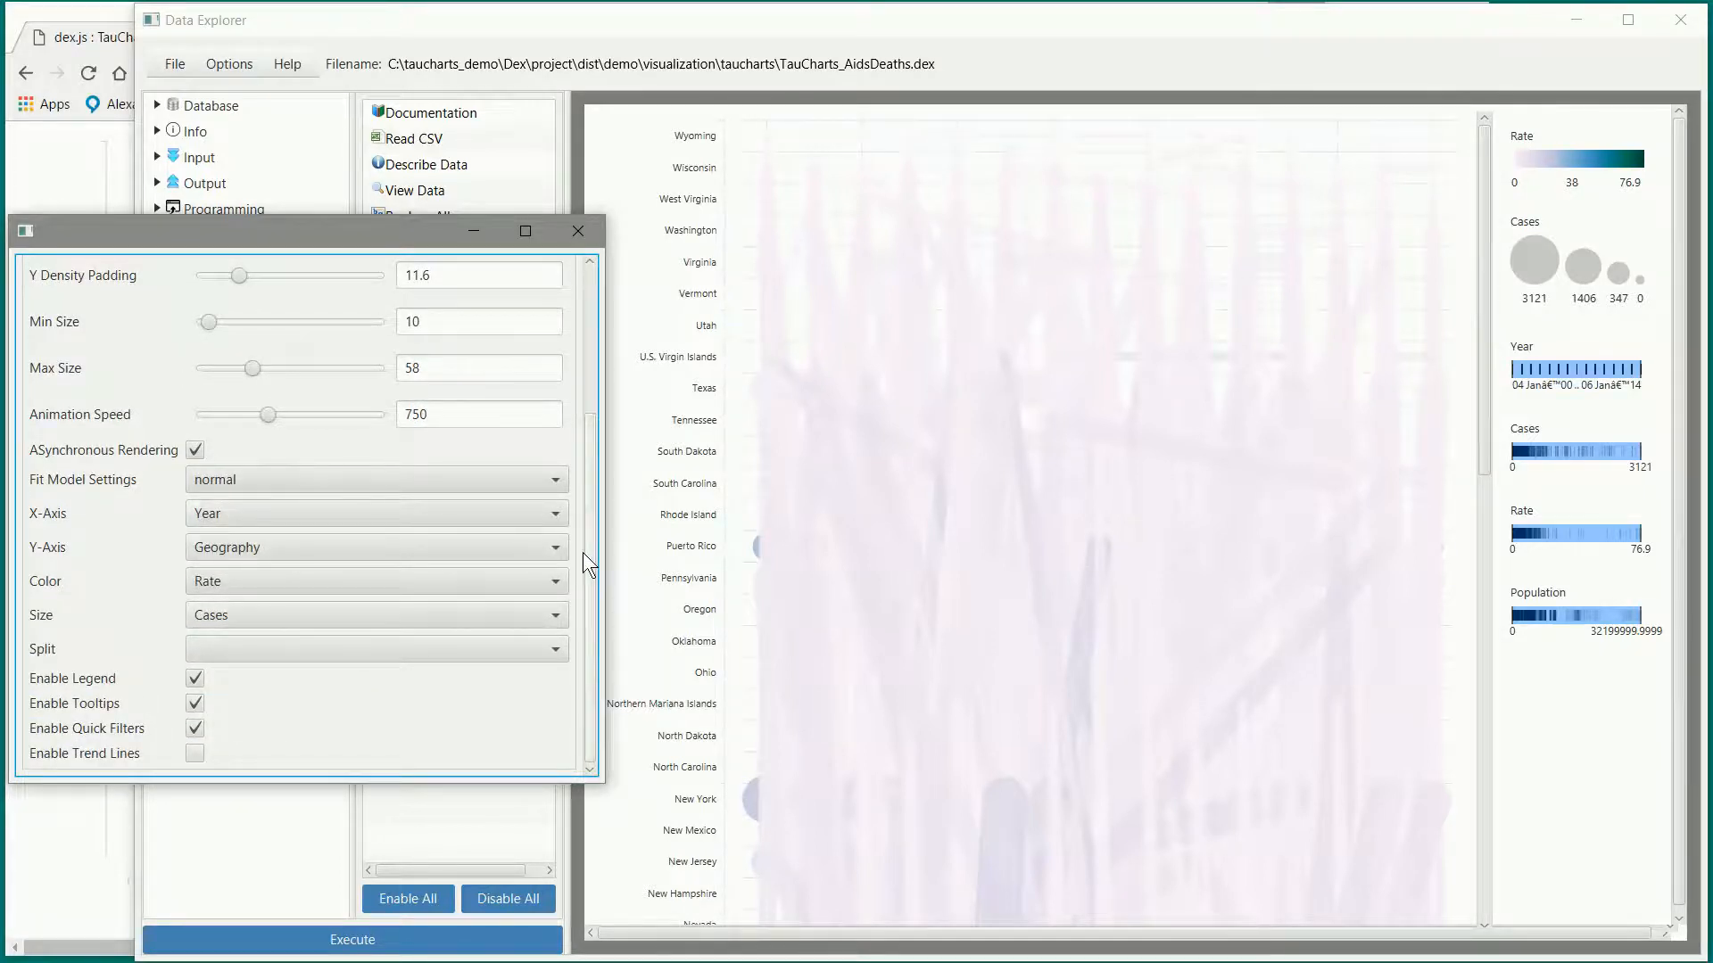
left_click_drag(591, 555, 594, 362)
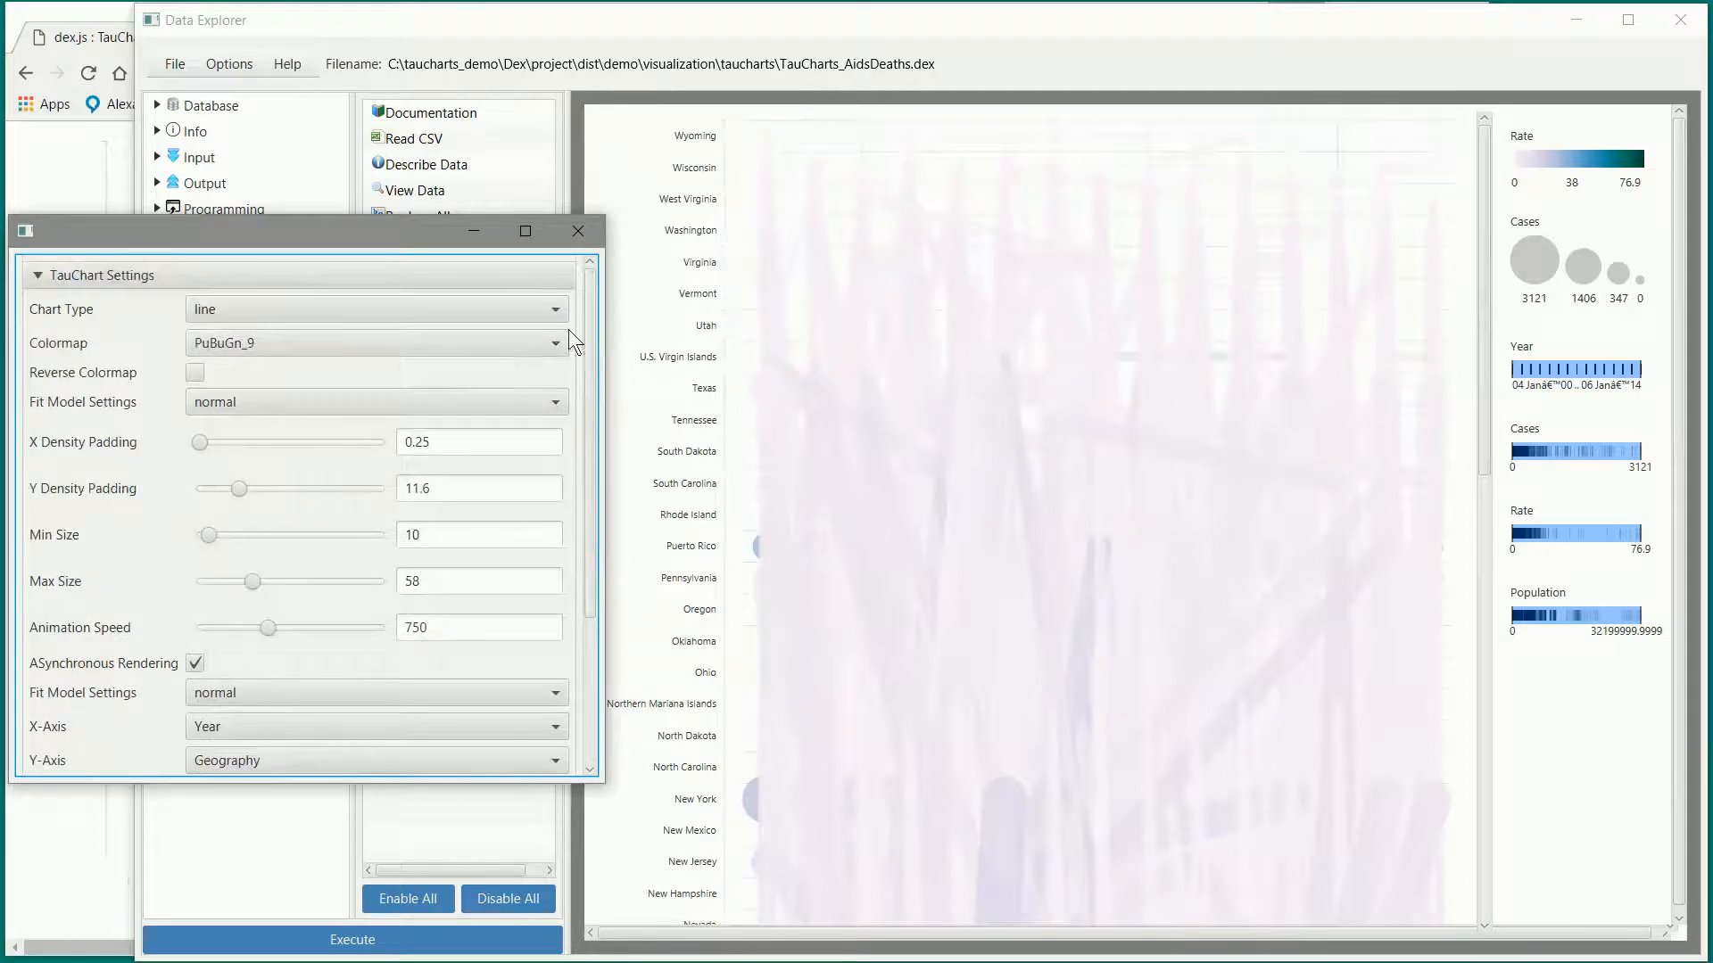
left_click(583, 232)
Step: Open the TauCharts_CollegeFootballOffense2016.dex project and review its documentation and Read CSV configuration
left_click(175, 66)
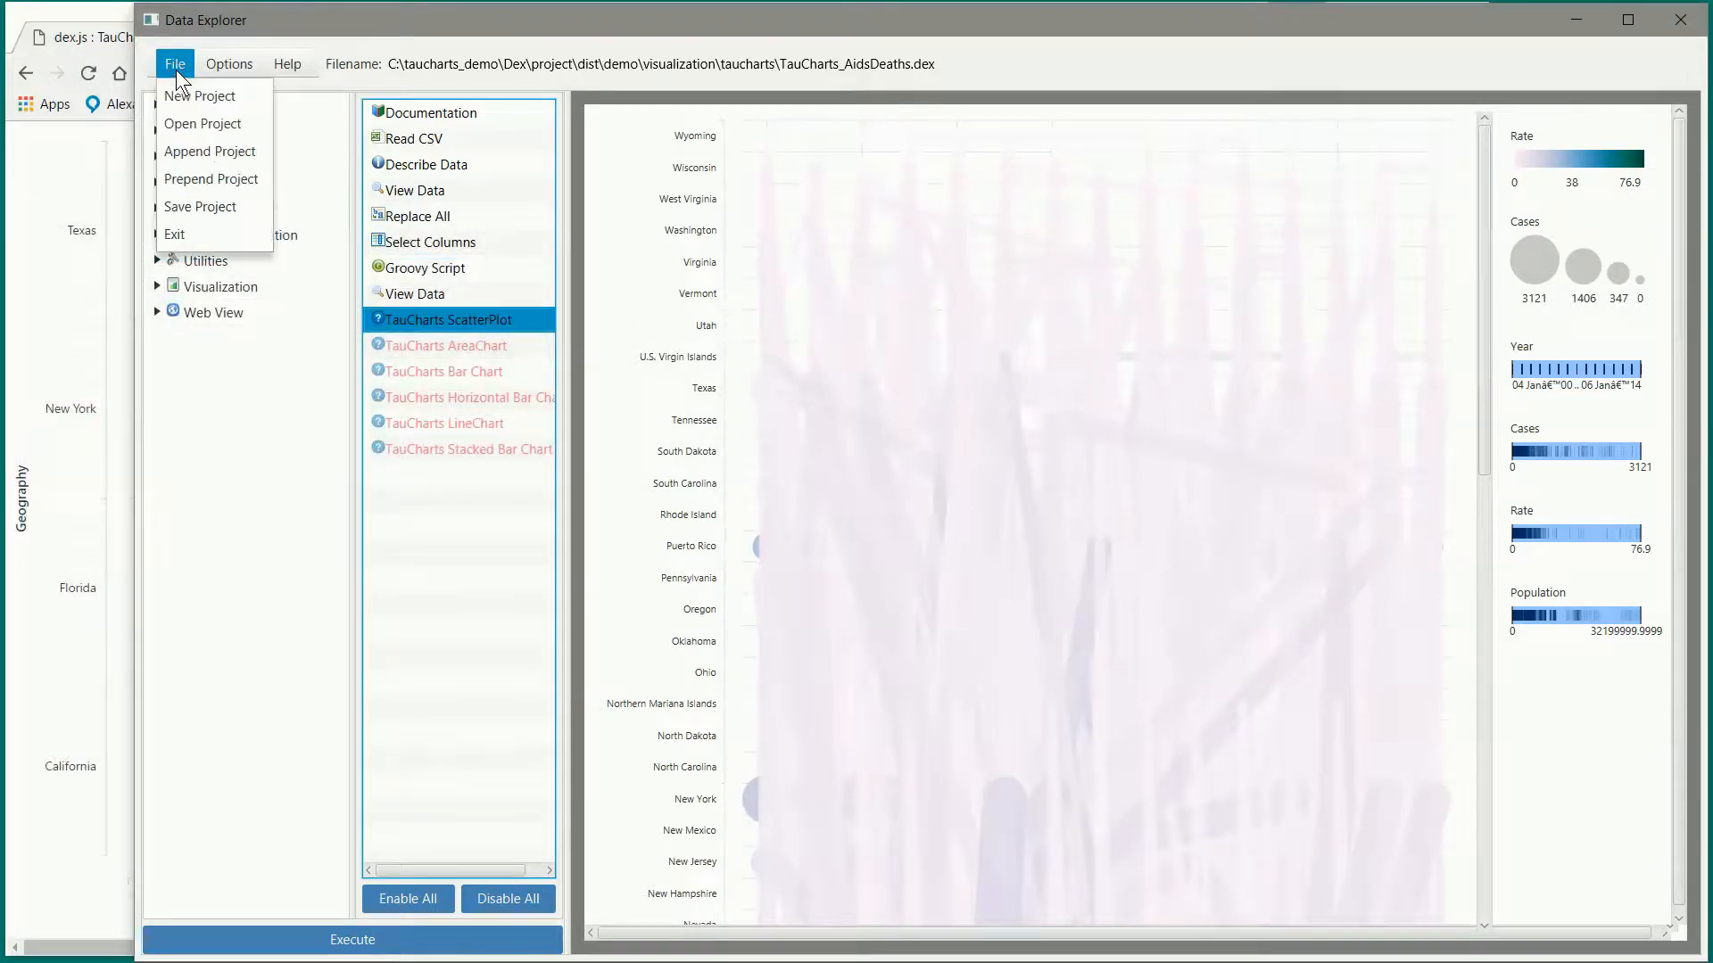
left_click(185, 121)
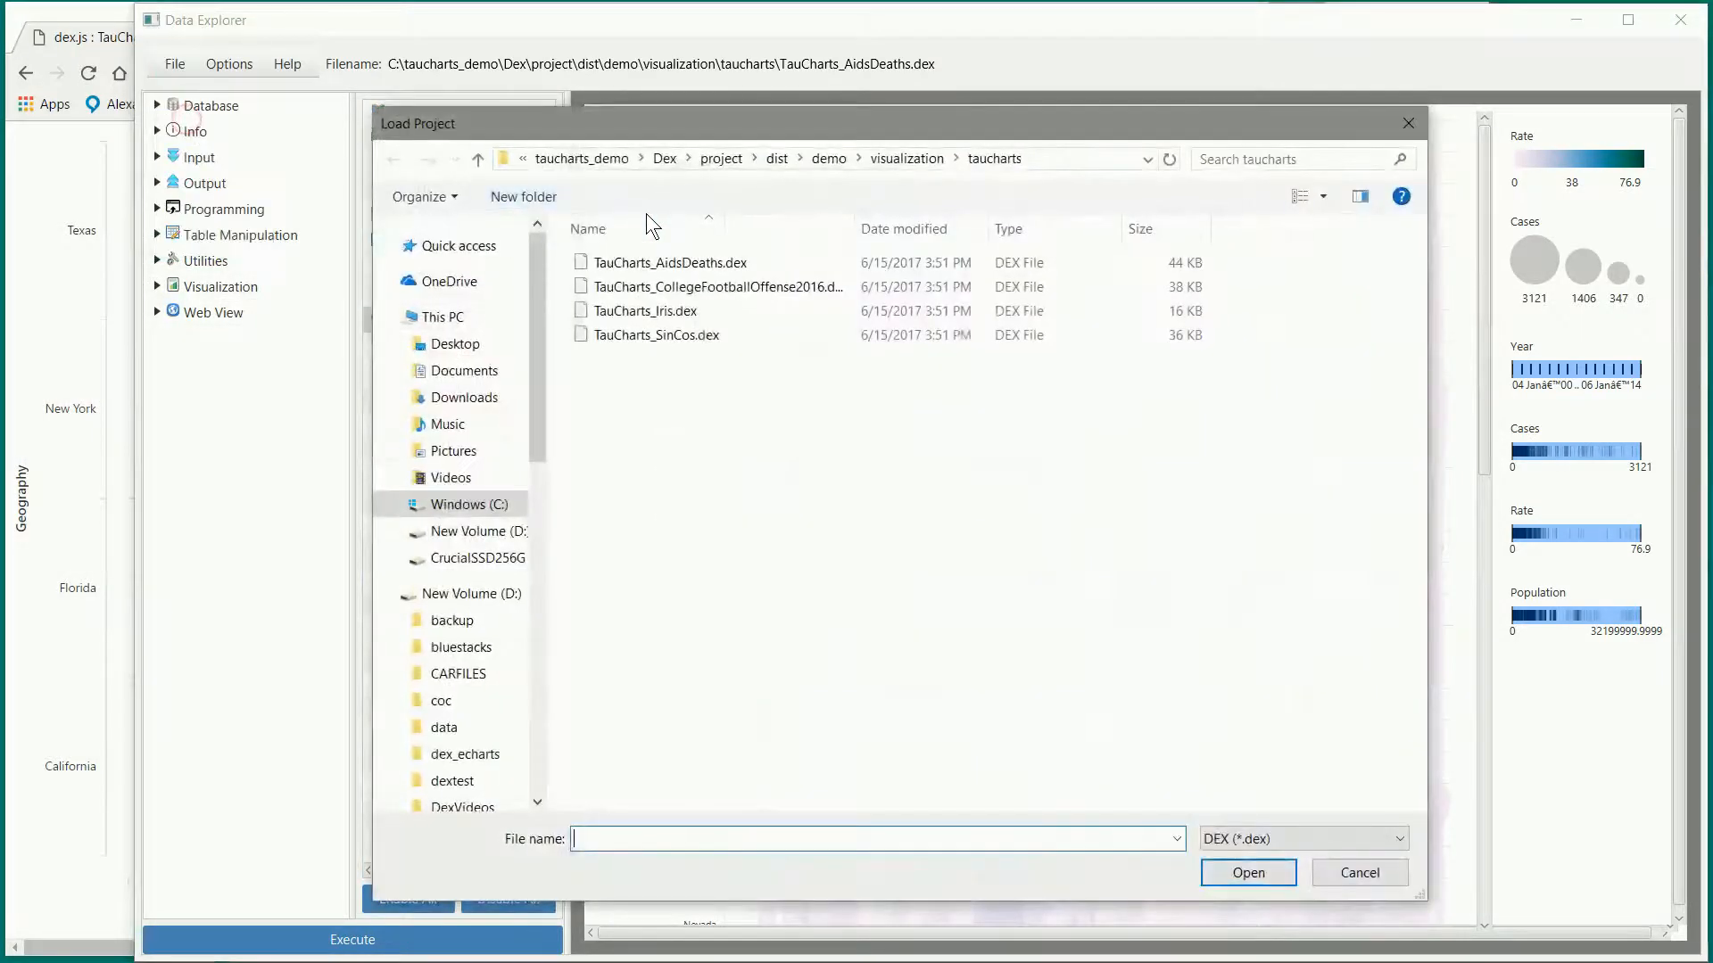
double_click(722, 288)
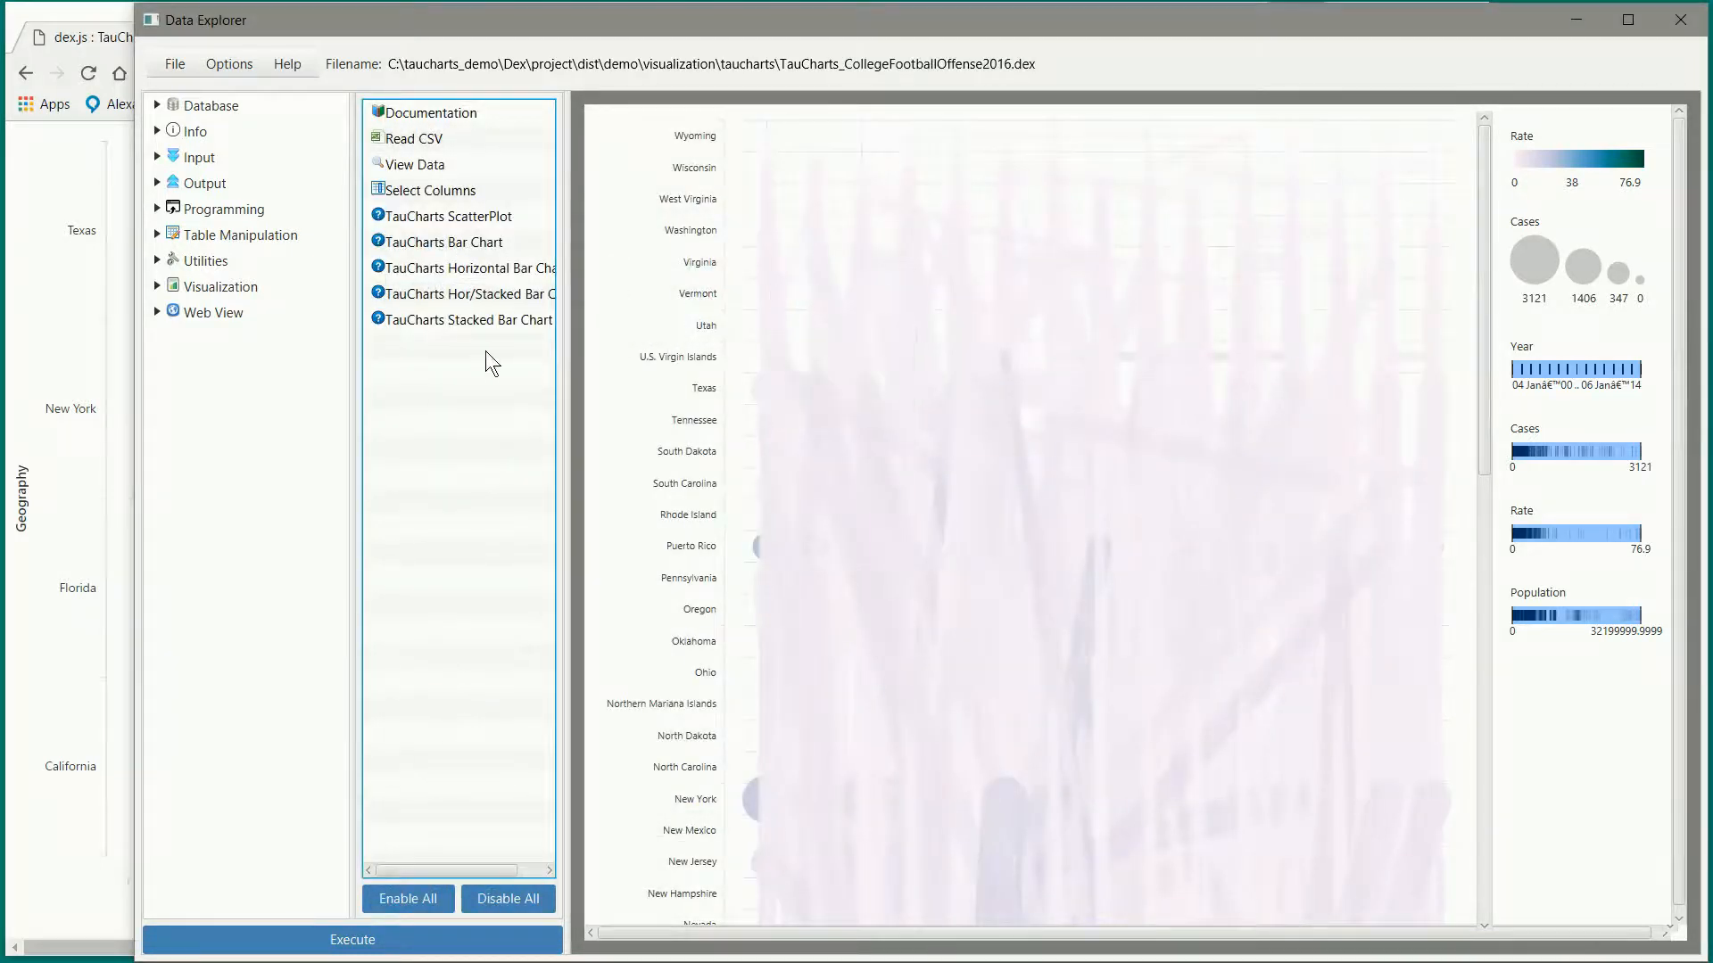
left_click(464, 216)
left_click(434, 112)
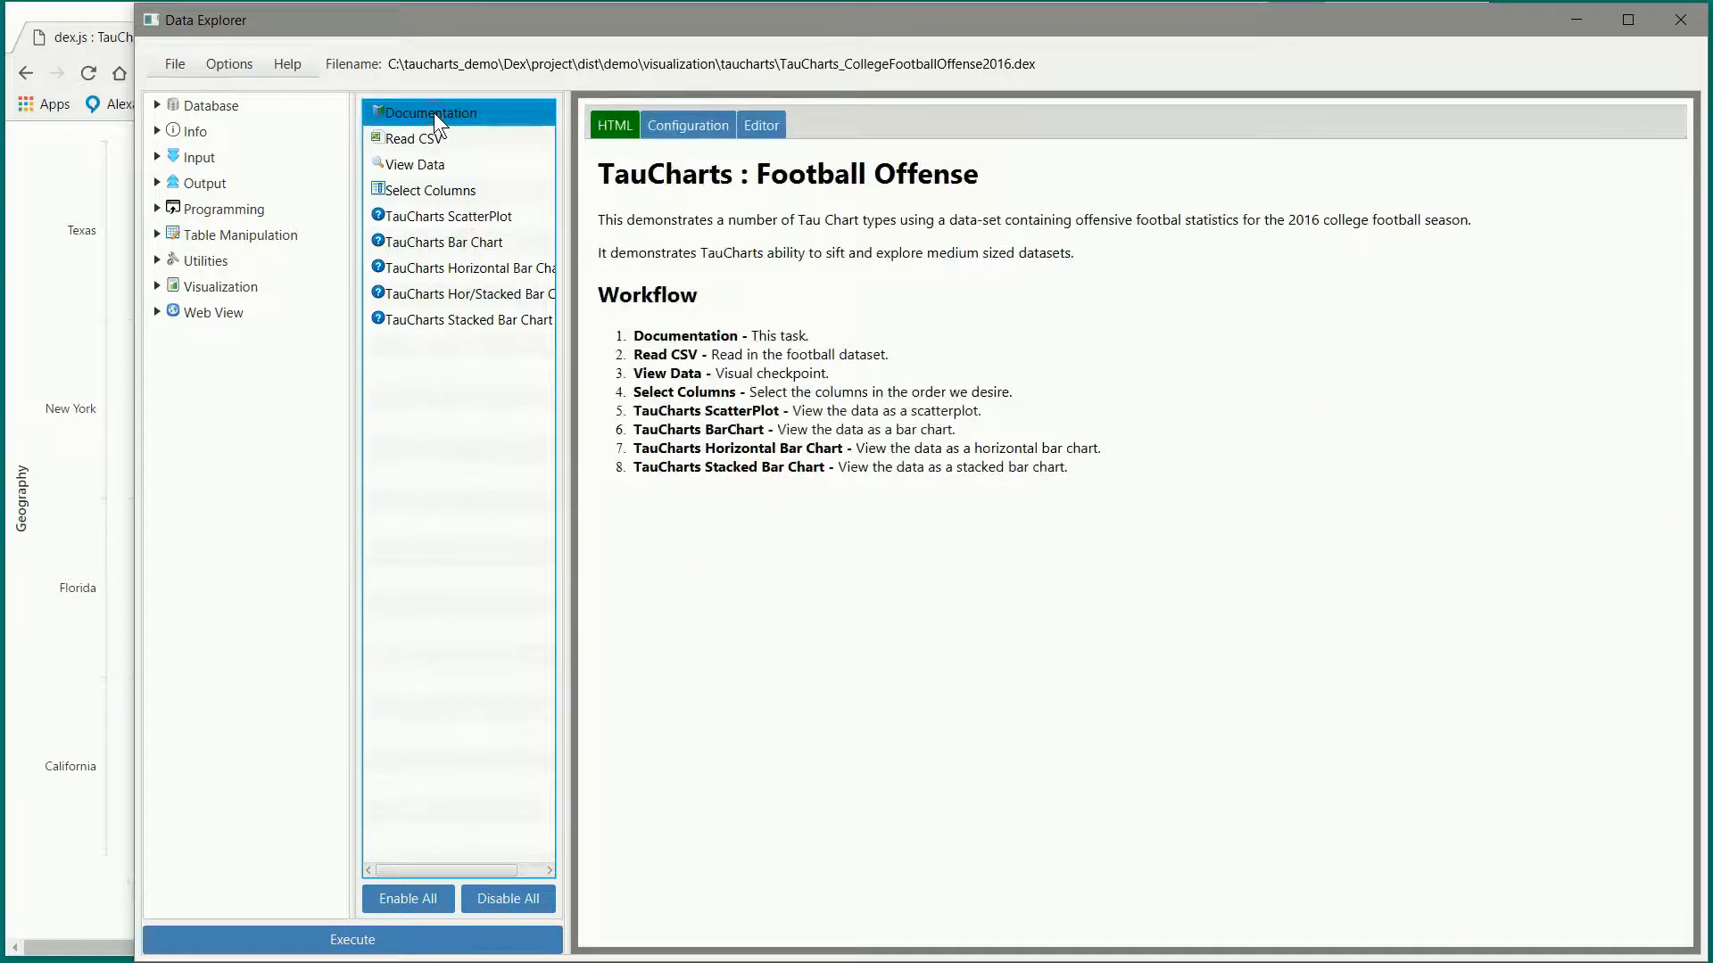
left_click(421, 140)
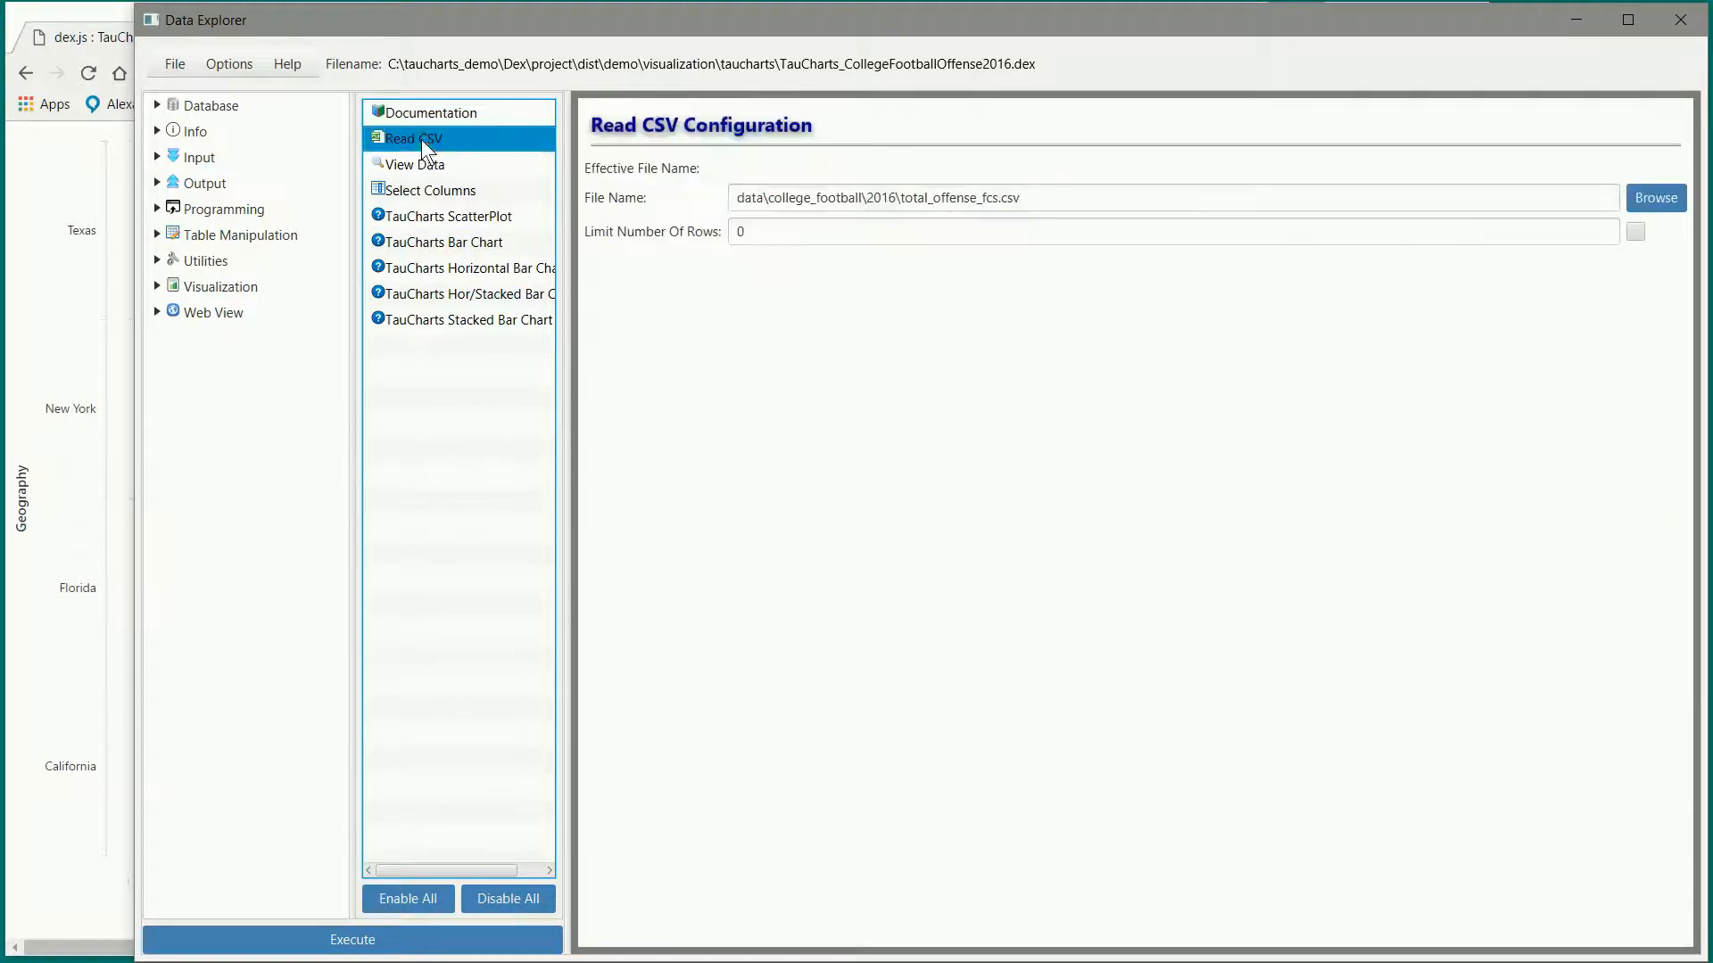
Step: Execute the football workflow and review its data table, selected columns and scatter plot
left_click(426, 164)
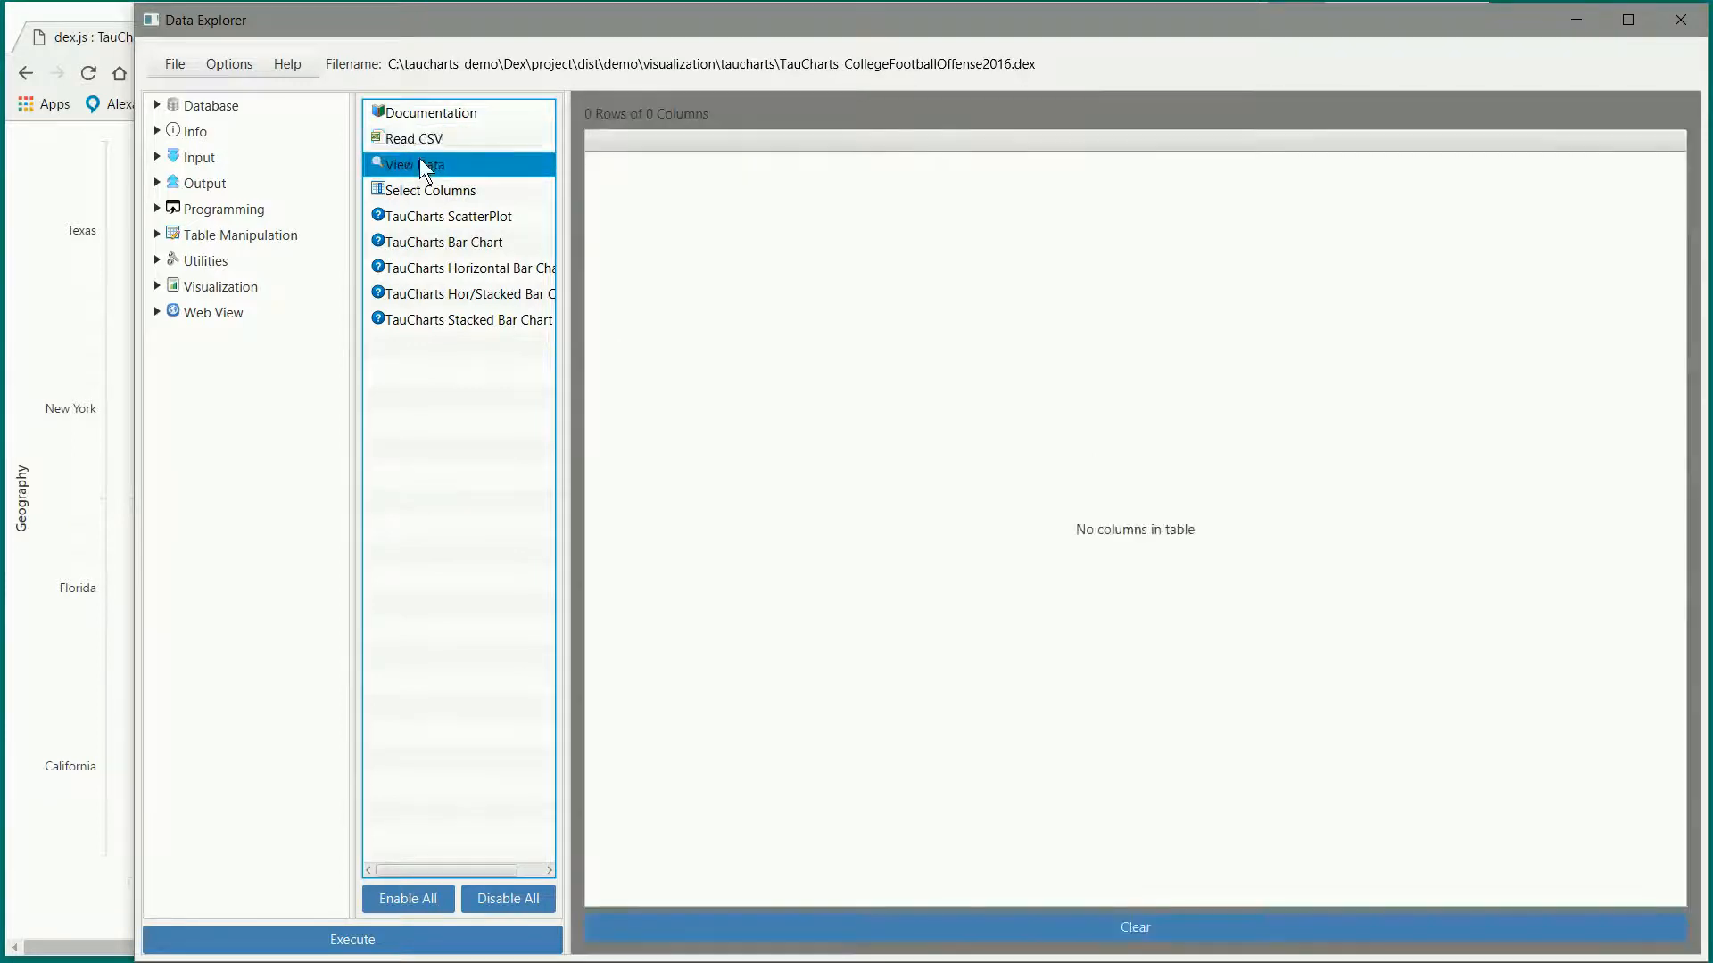
left_click(421, 941)
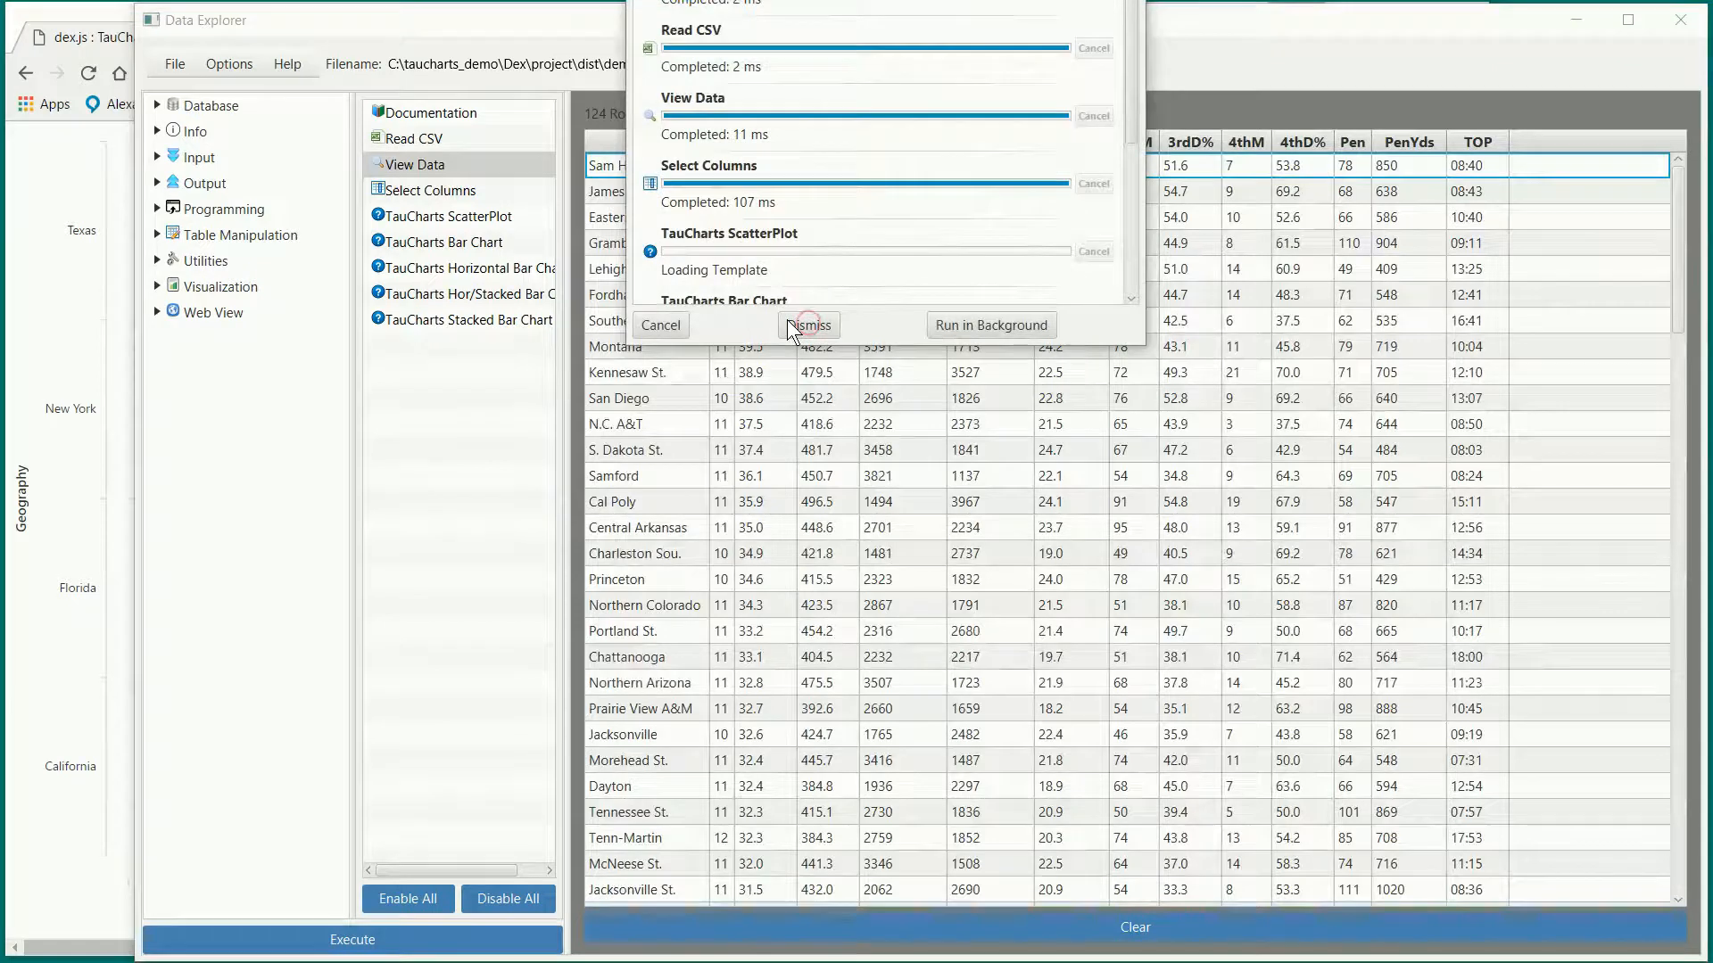
left_click(823, 323)
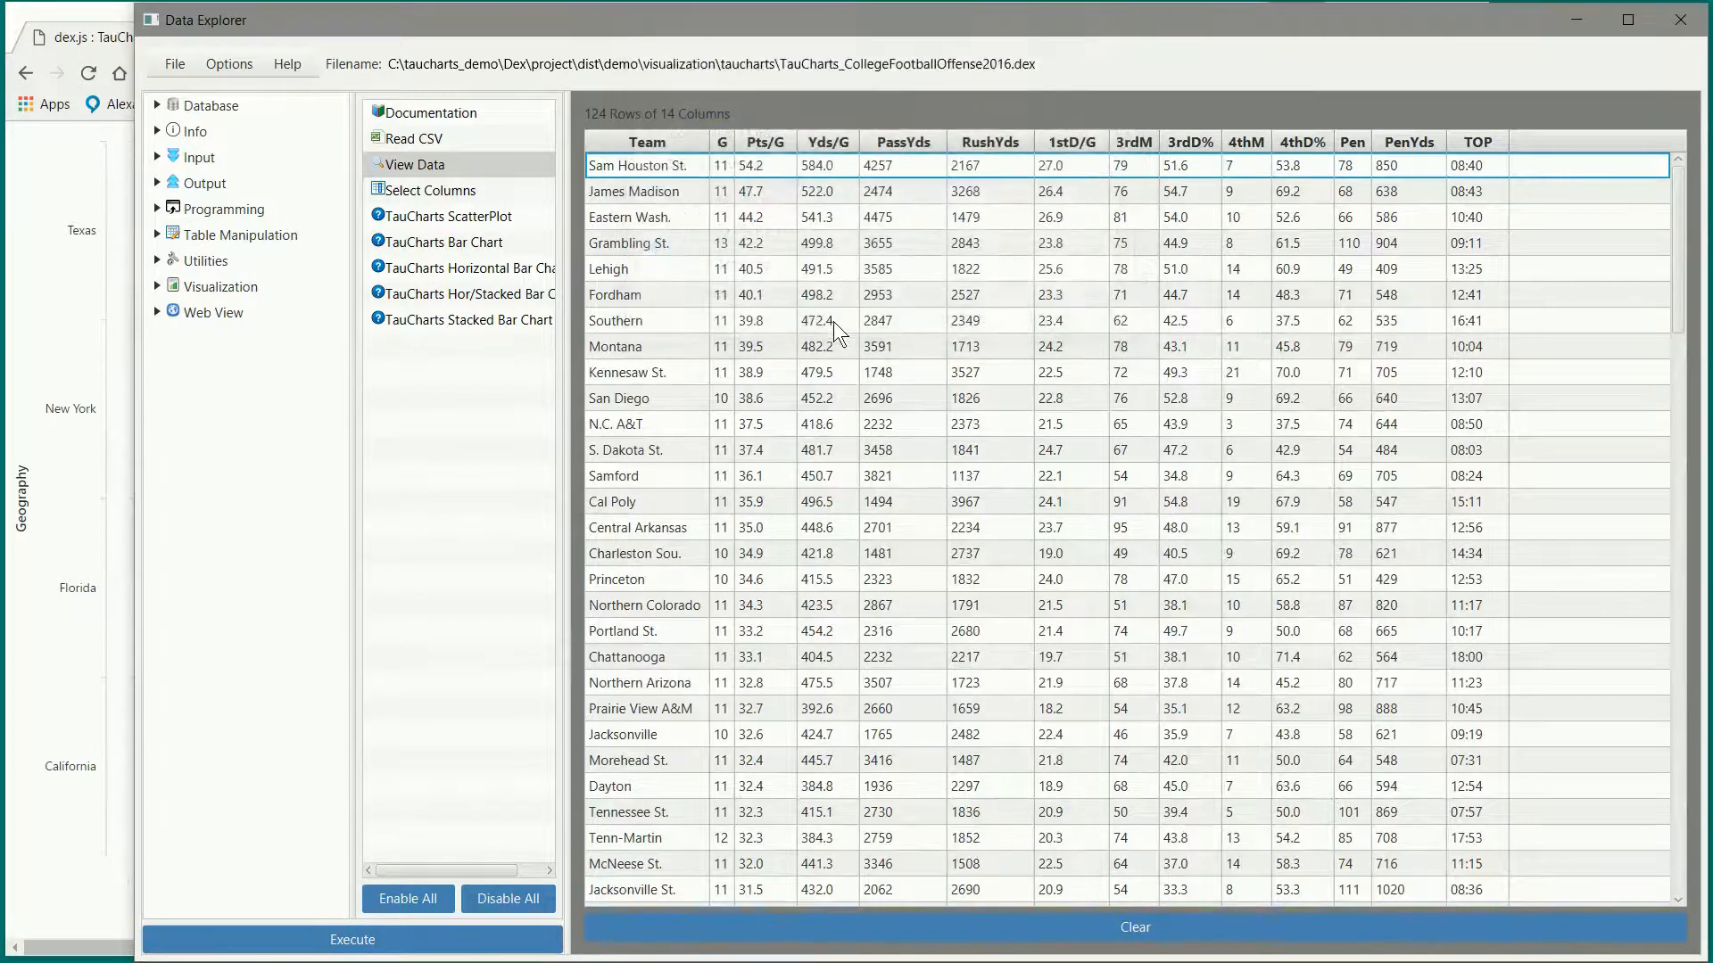
left_click(453, 191)
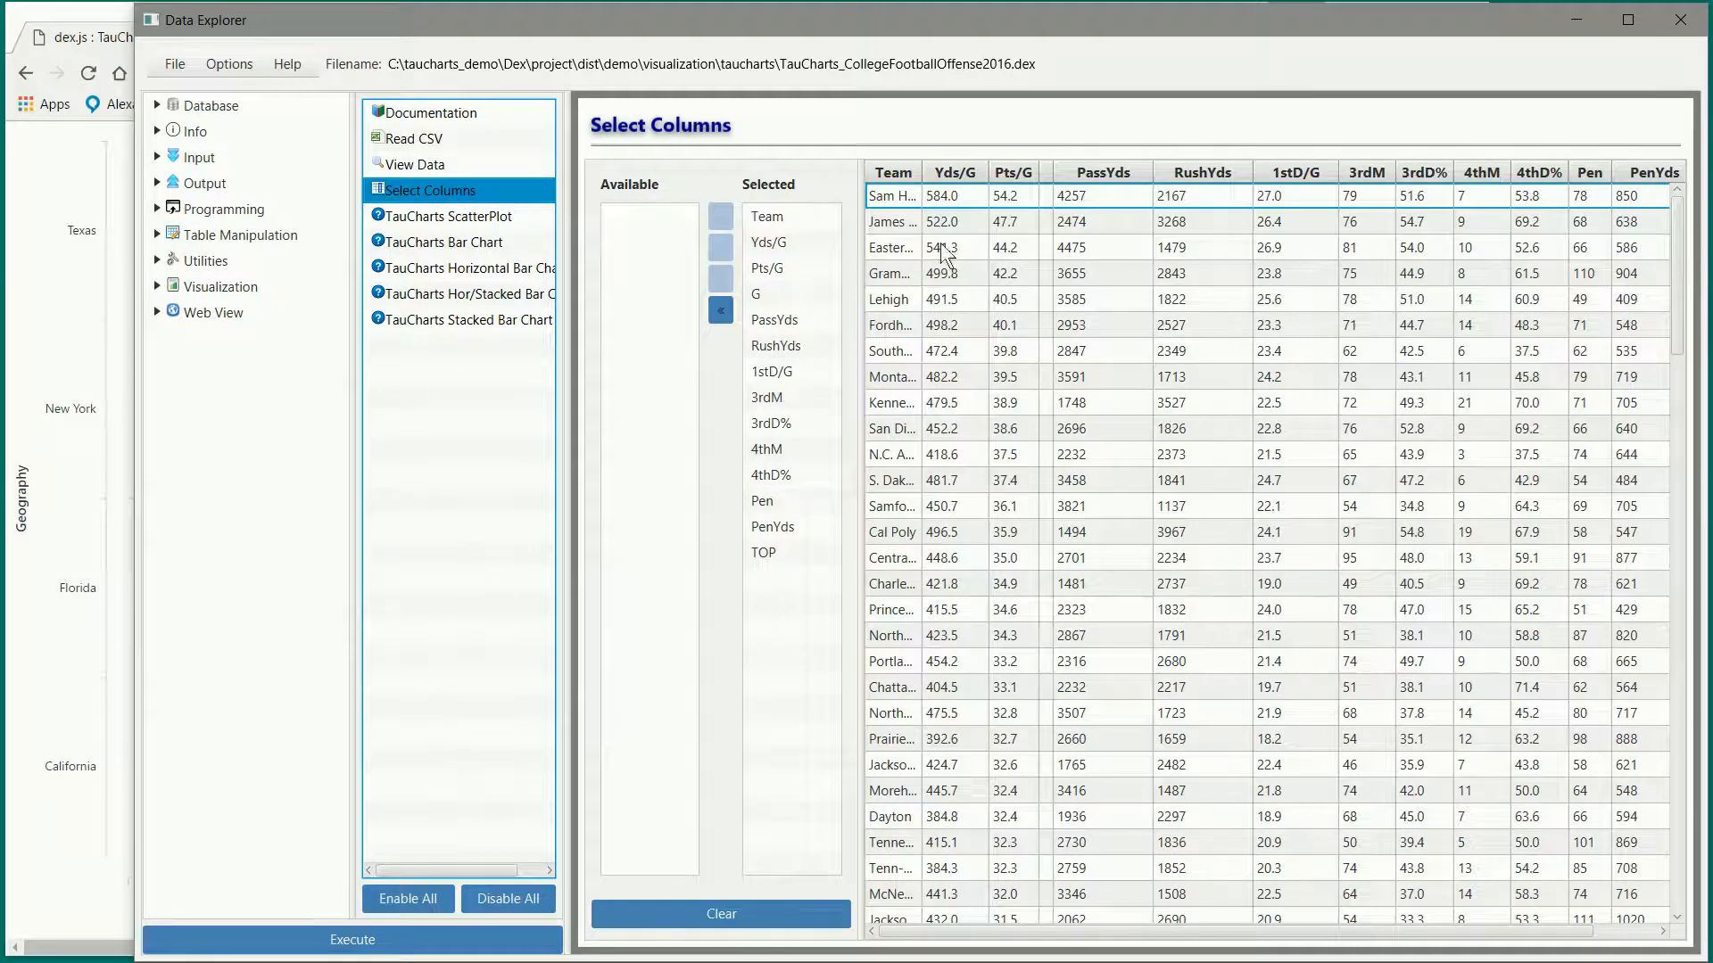
left_click(1329, 399)
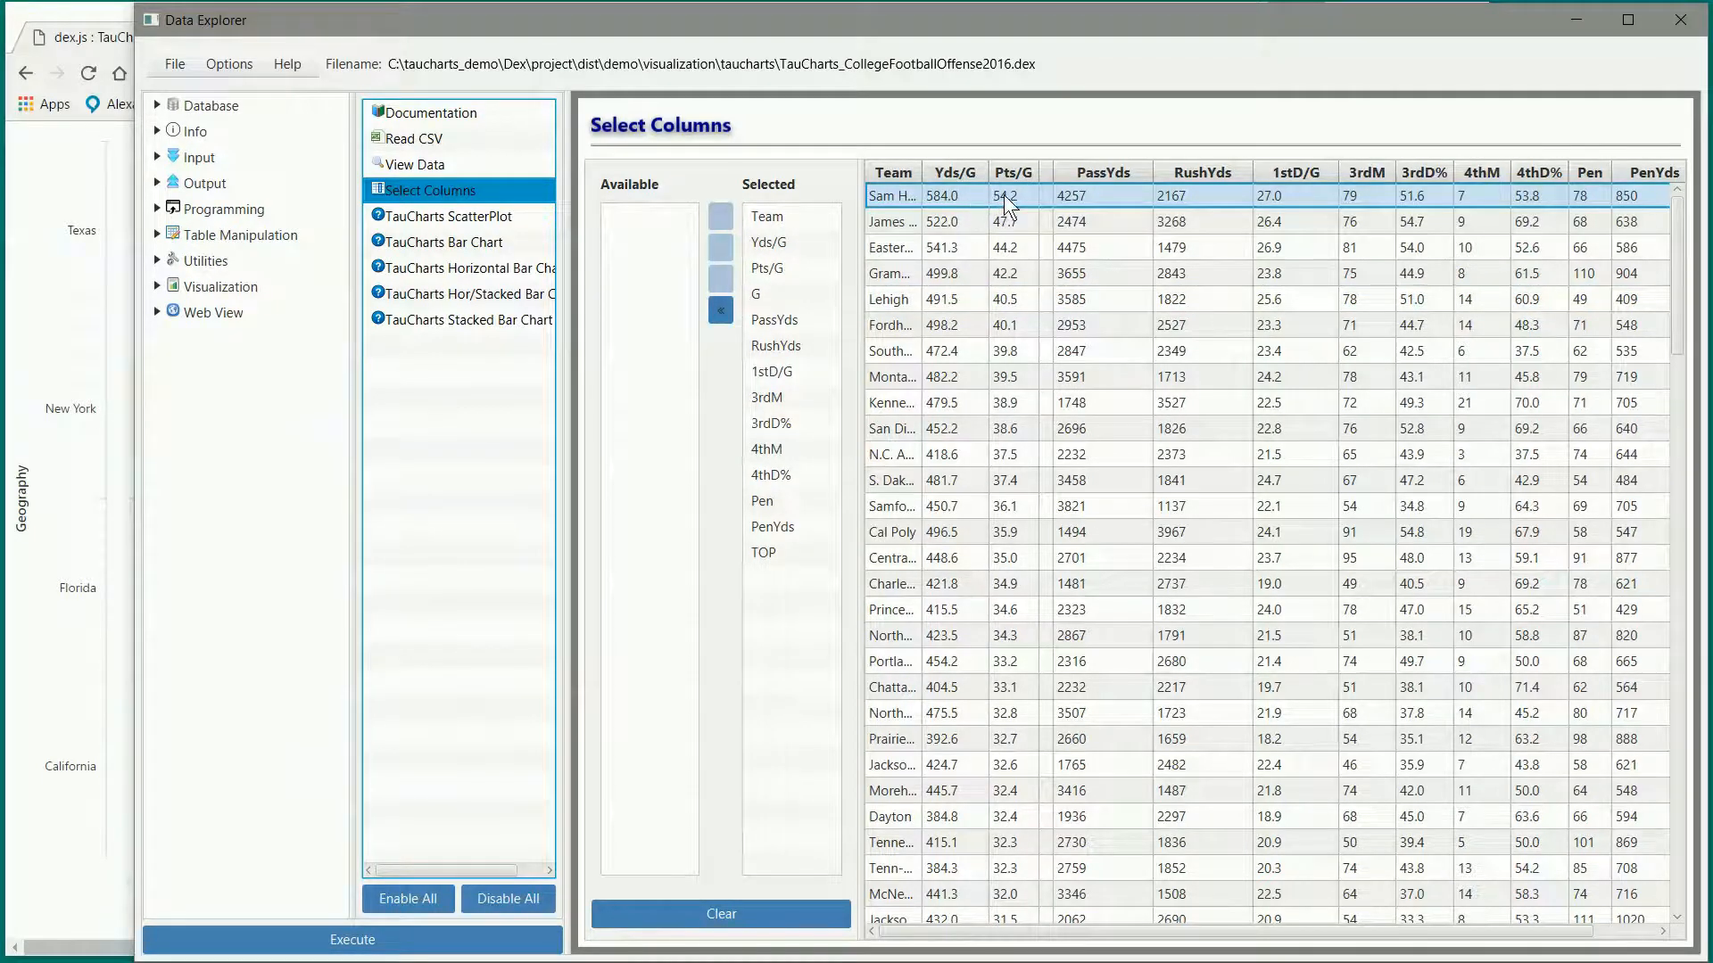
left_click(490, 219)
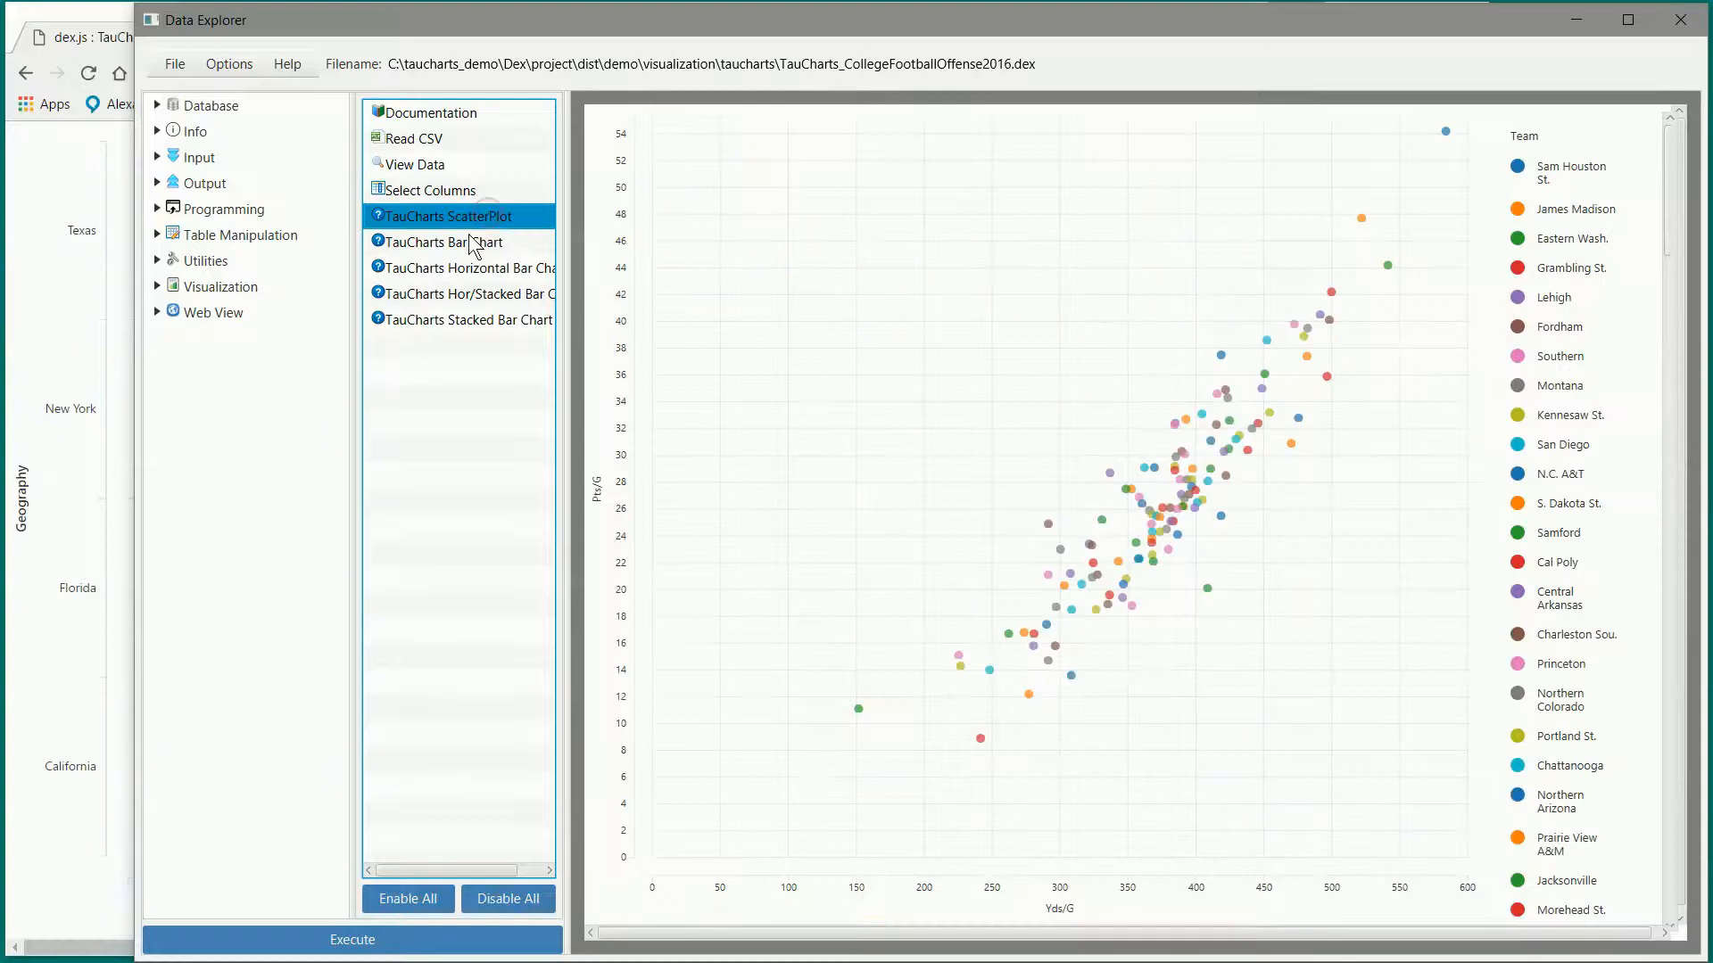
Step: Disable the four TauCharts bar chart tasks and run the workflow again with only the scatter plot enabled
left_click(469, 248)
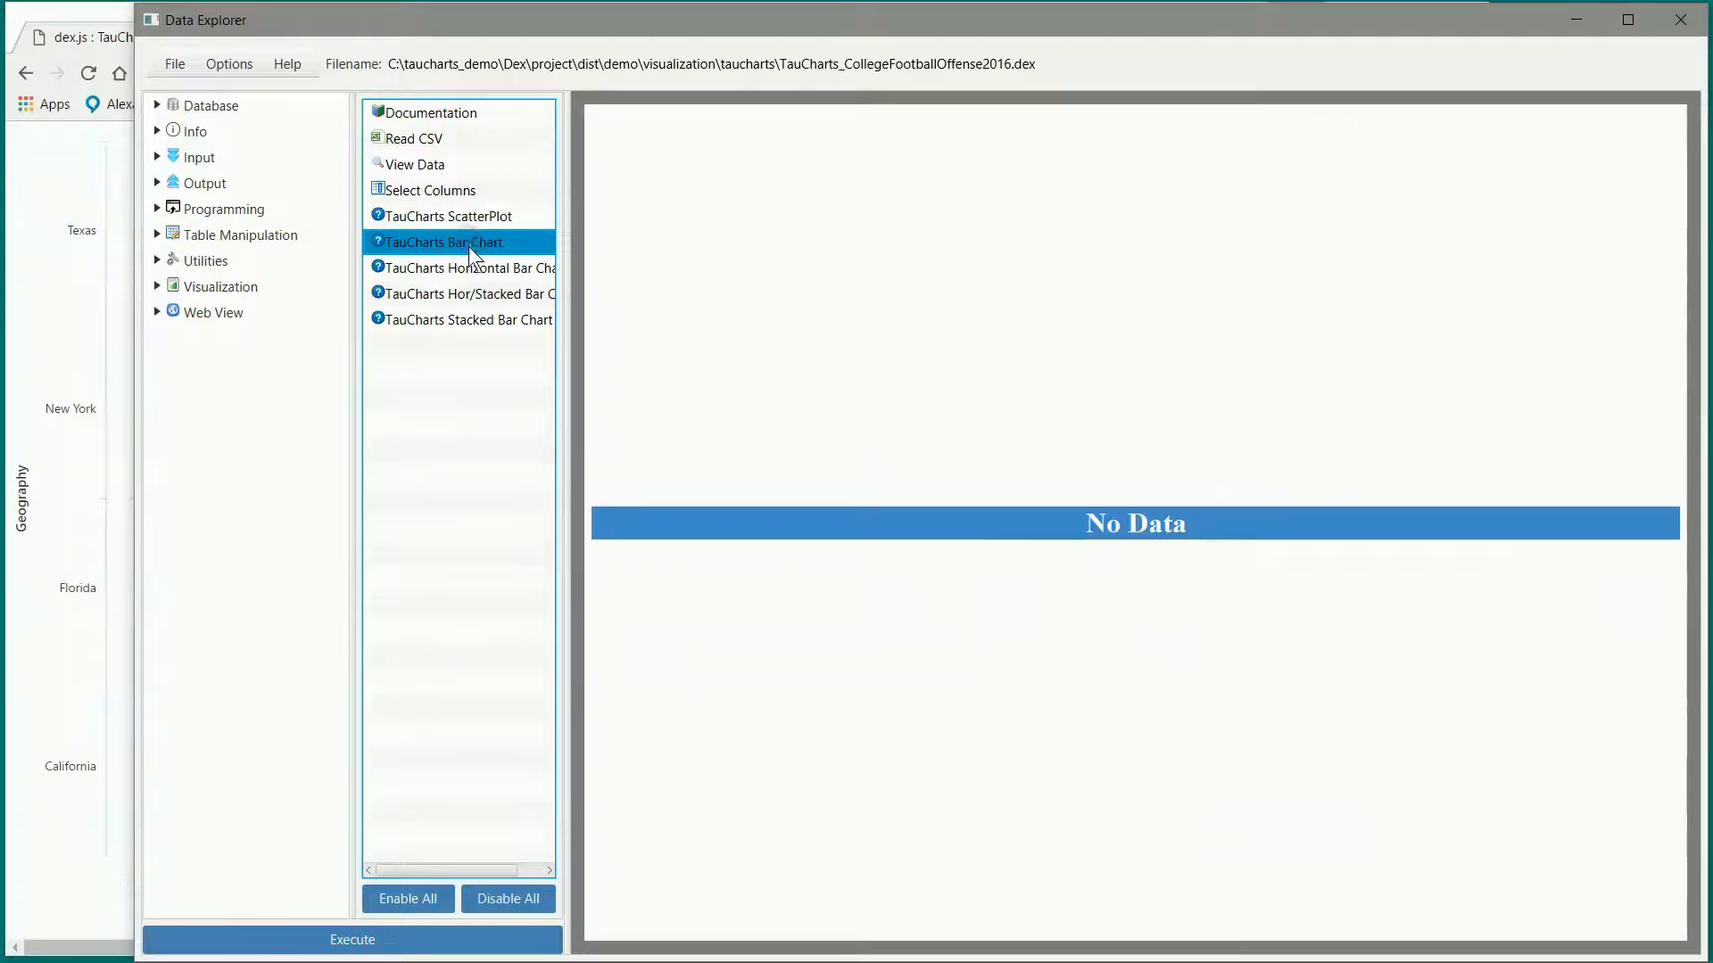
left_click(453, 323, "shift")
right_click(453, 323)
left_click(464, 341)
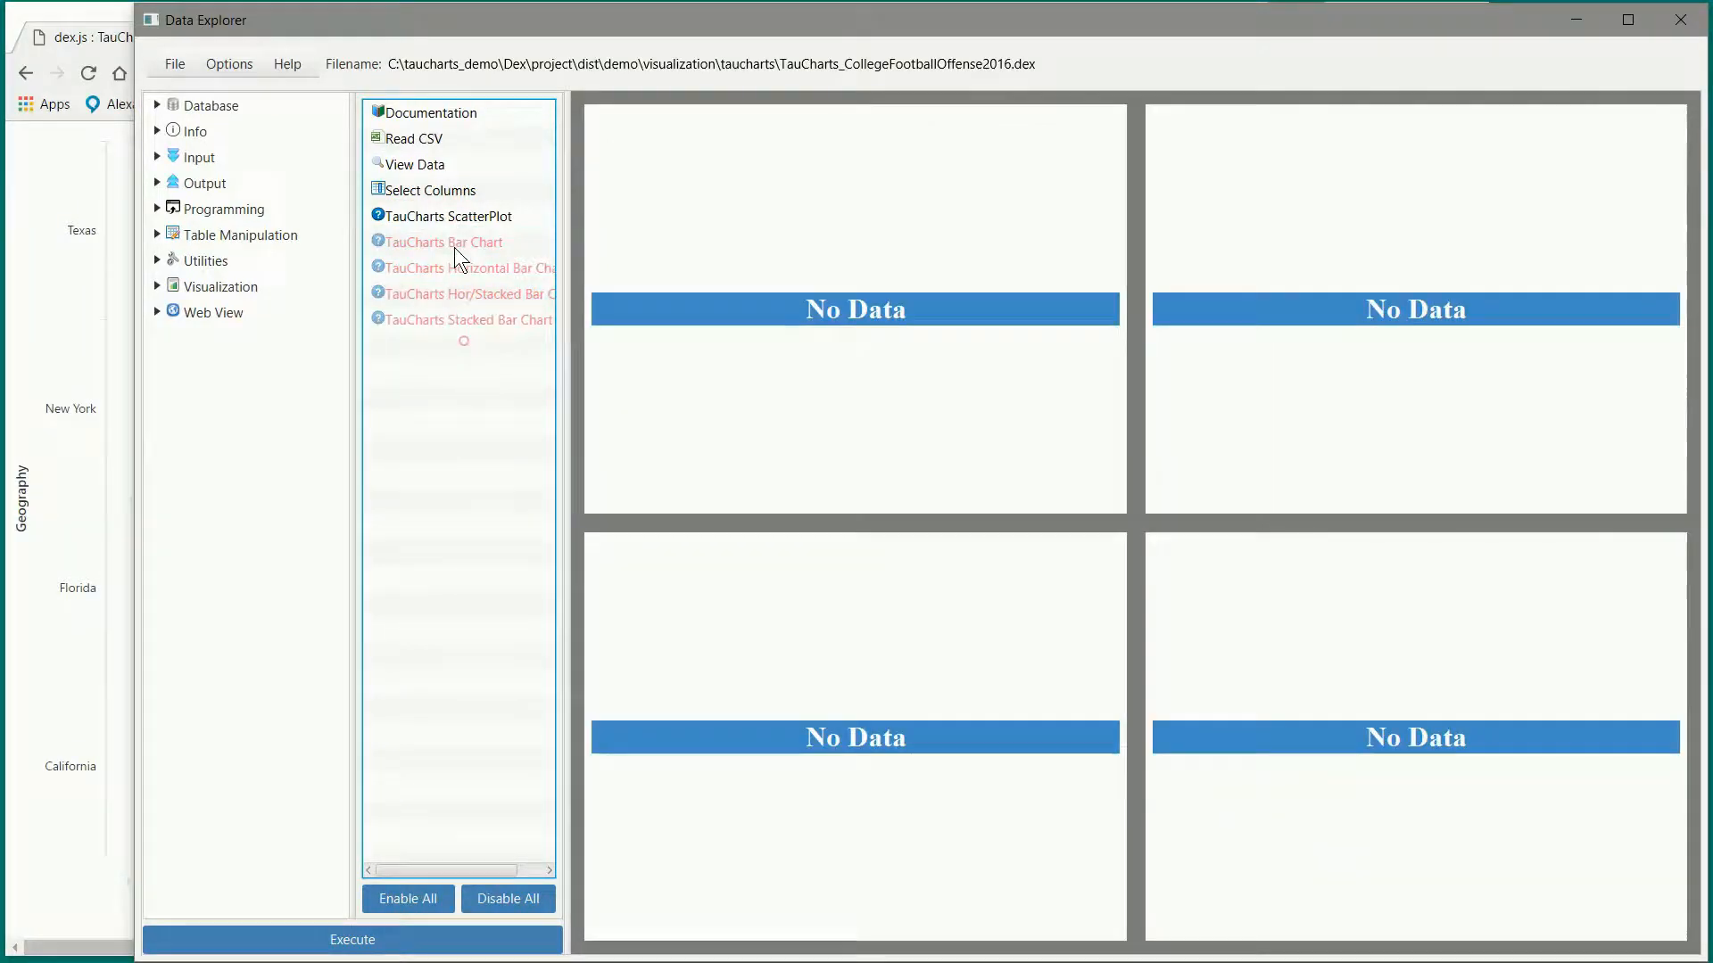
left_click(461, 219)
left_click(477, 938)
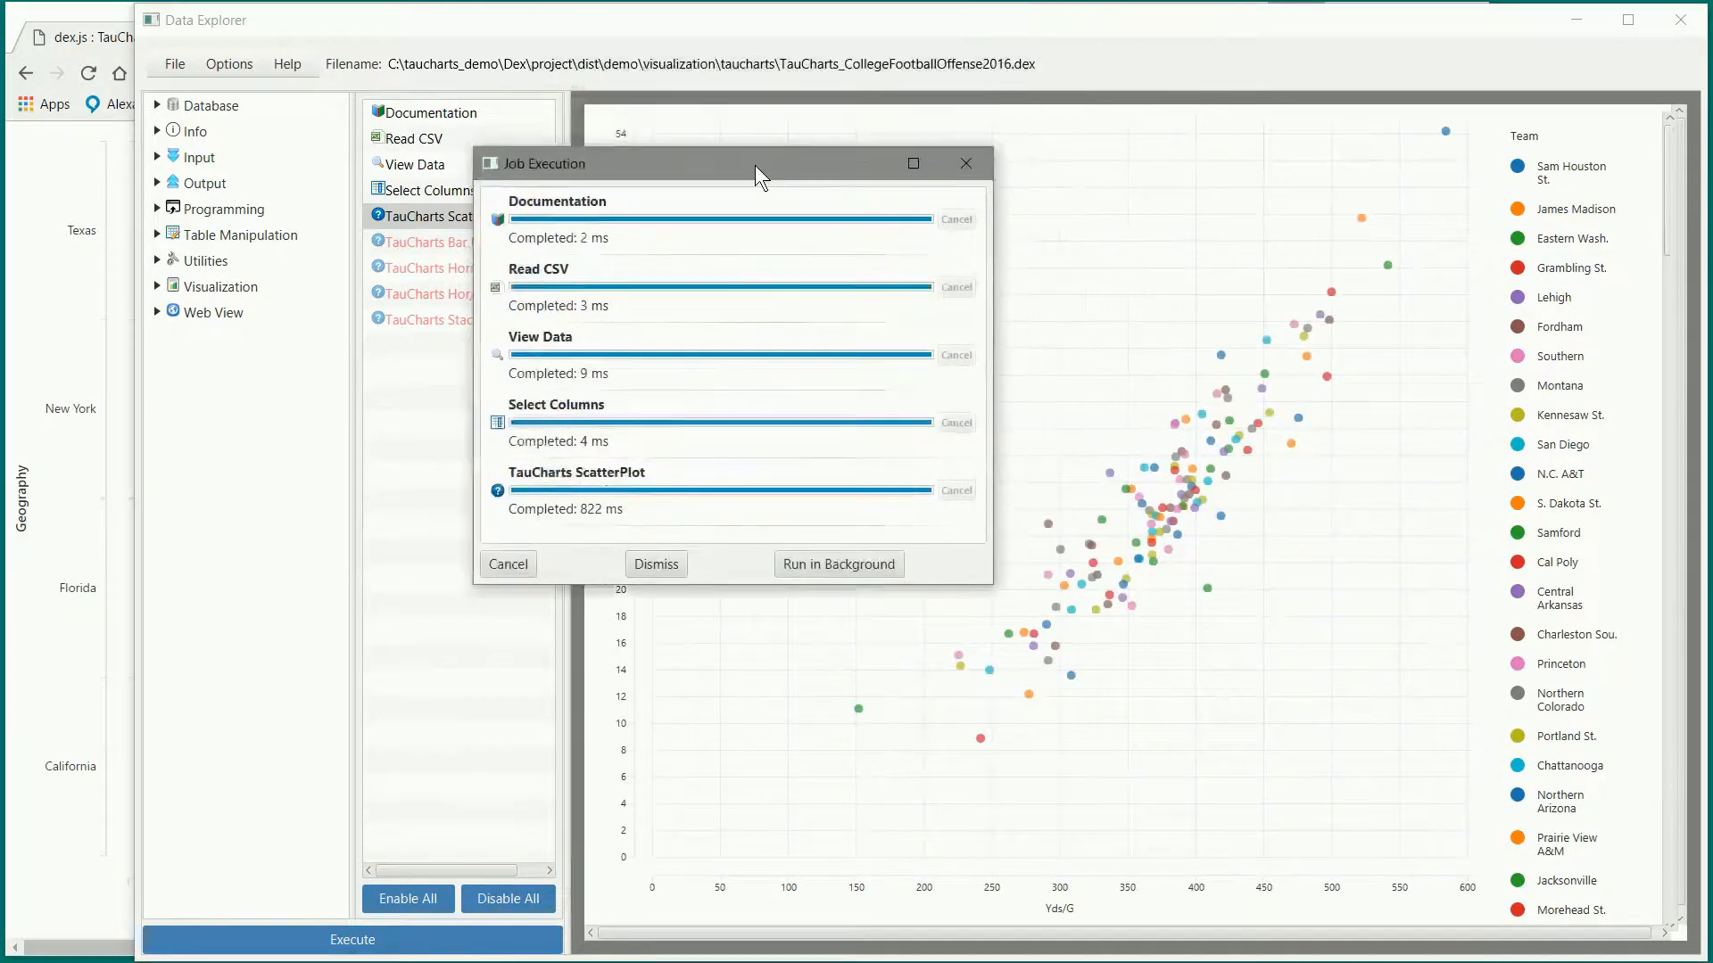
left_click(646, 566)
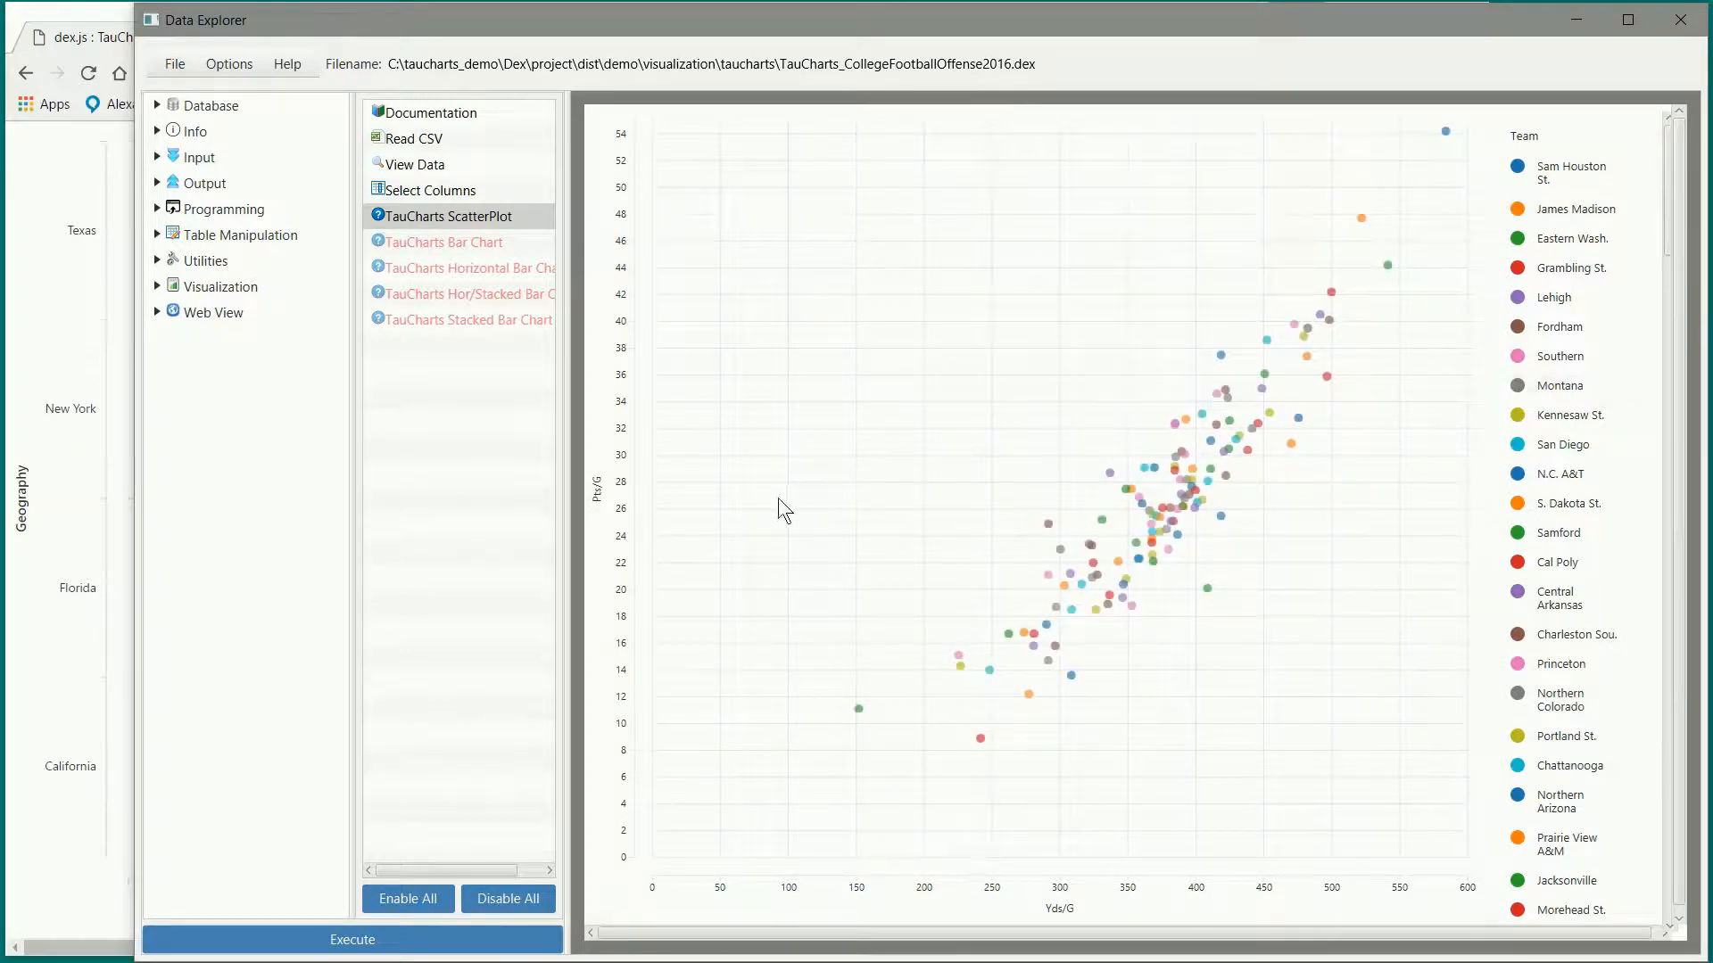
Step: Set the football scatter plot's colormap to hueHard128
right_click(485, 213)
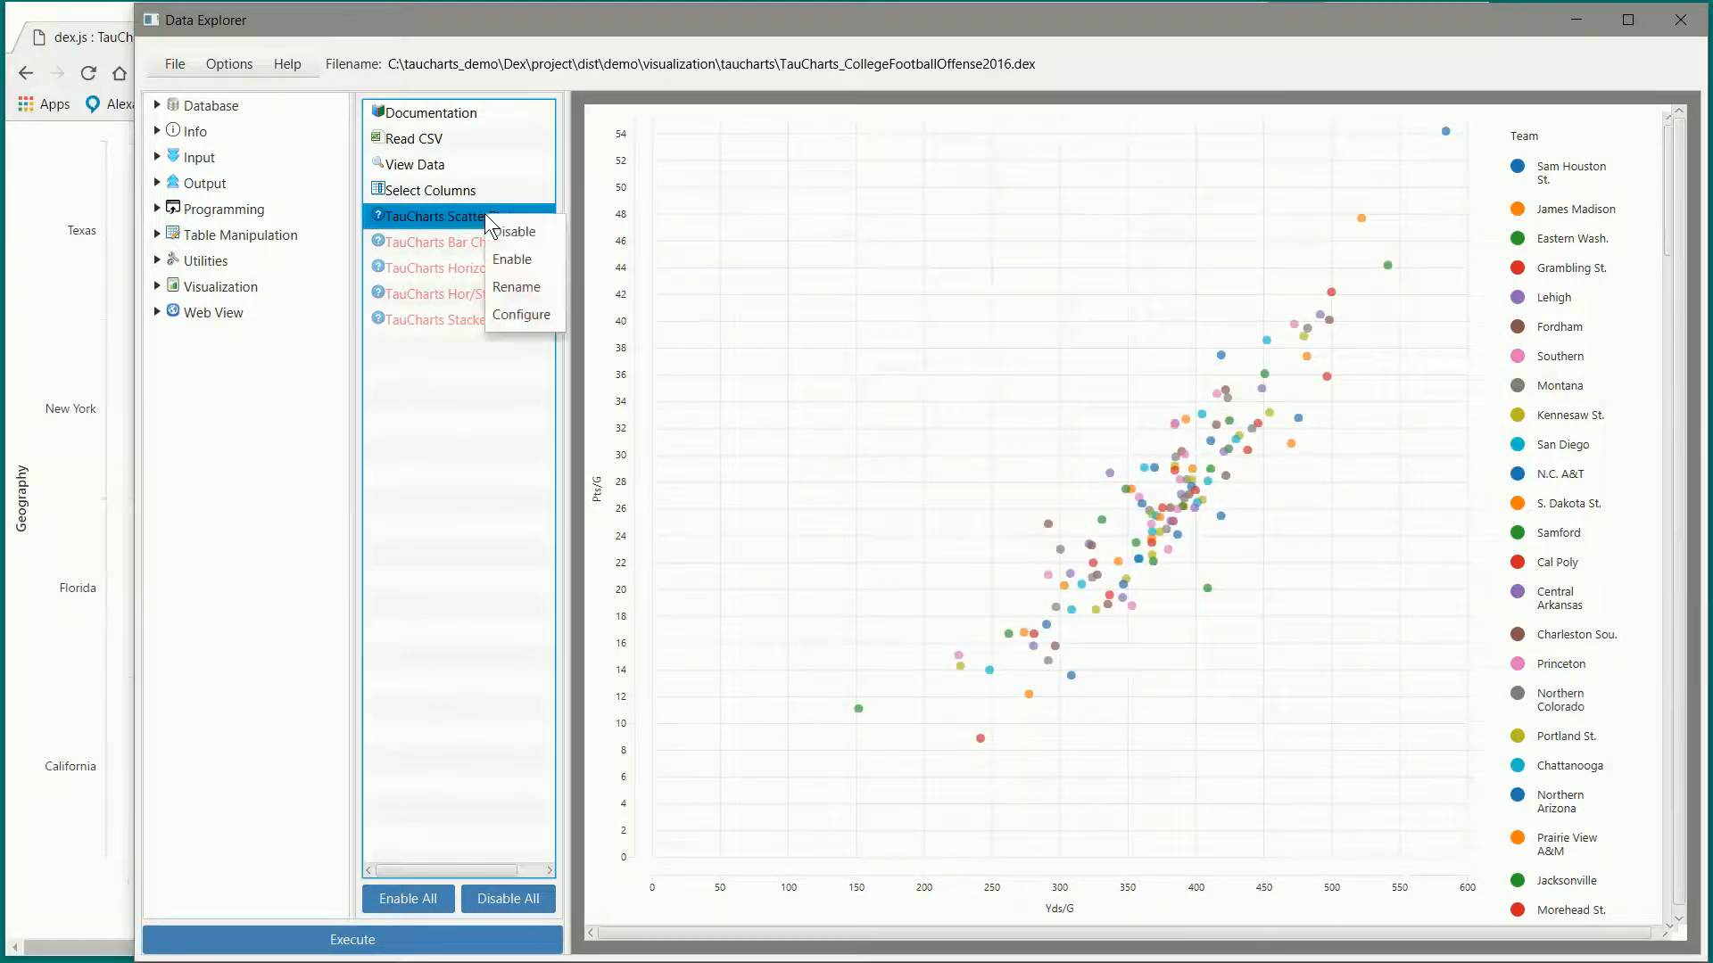
left_click(508, 309)
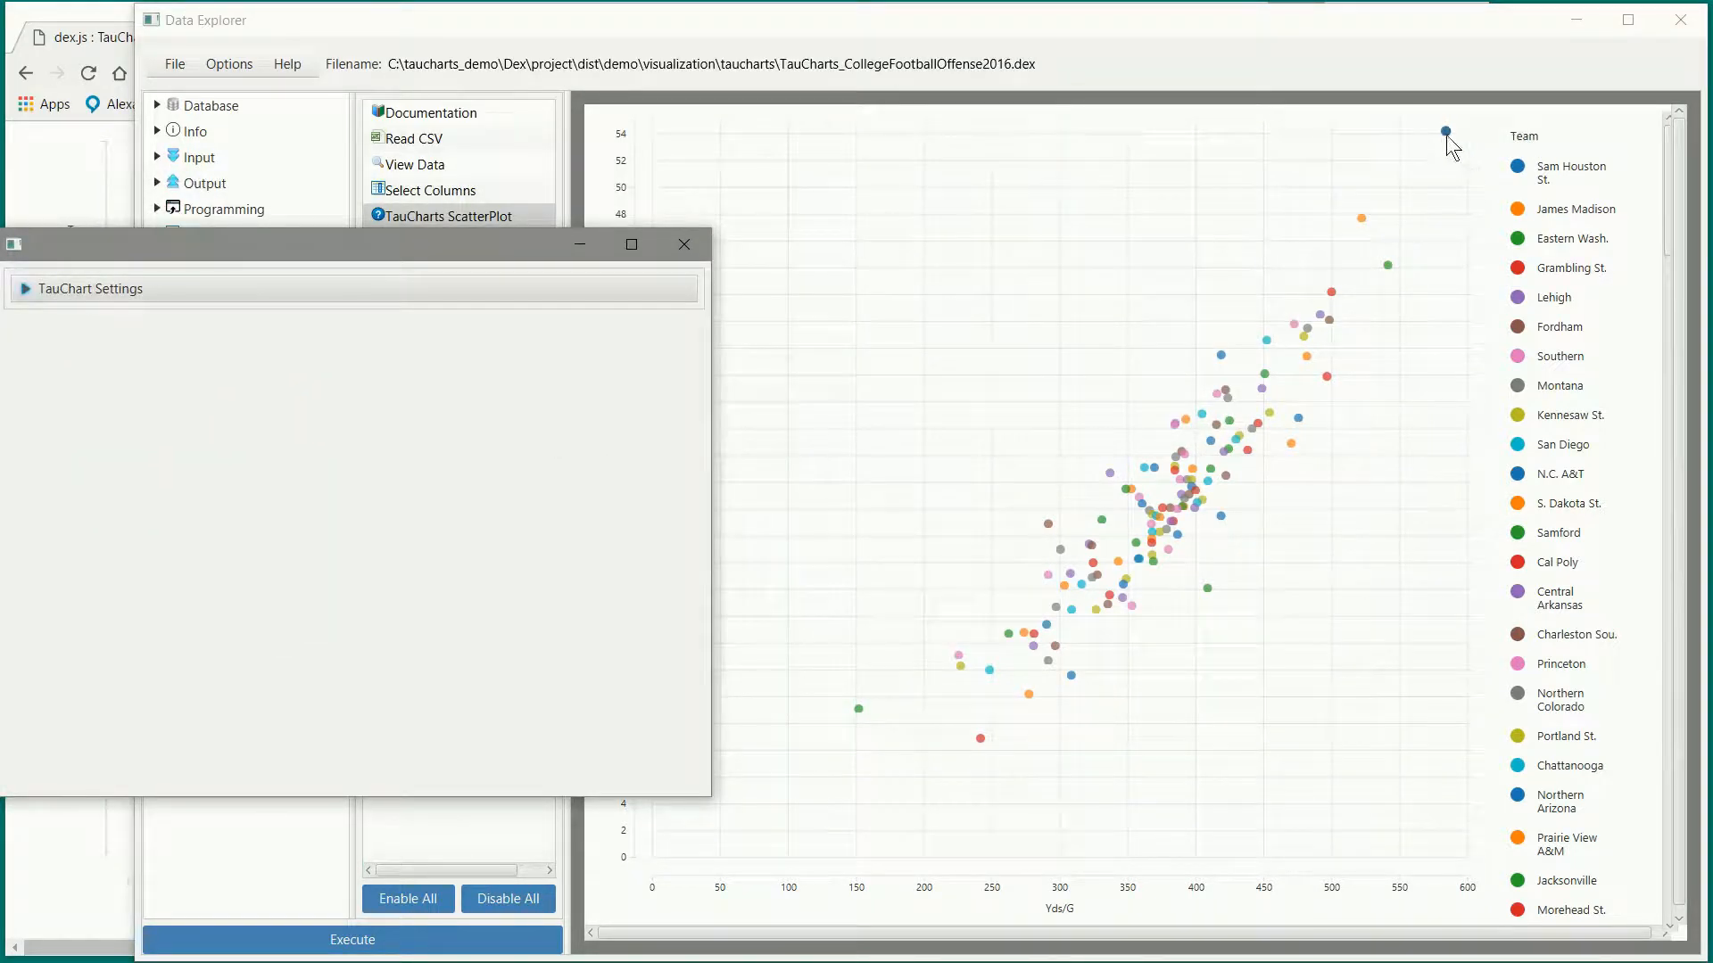
mouse_move(1446, 132)
left_click(42, 297)
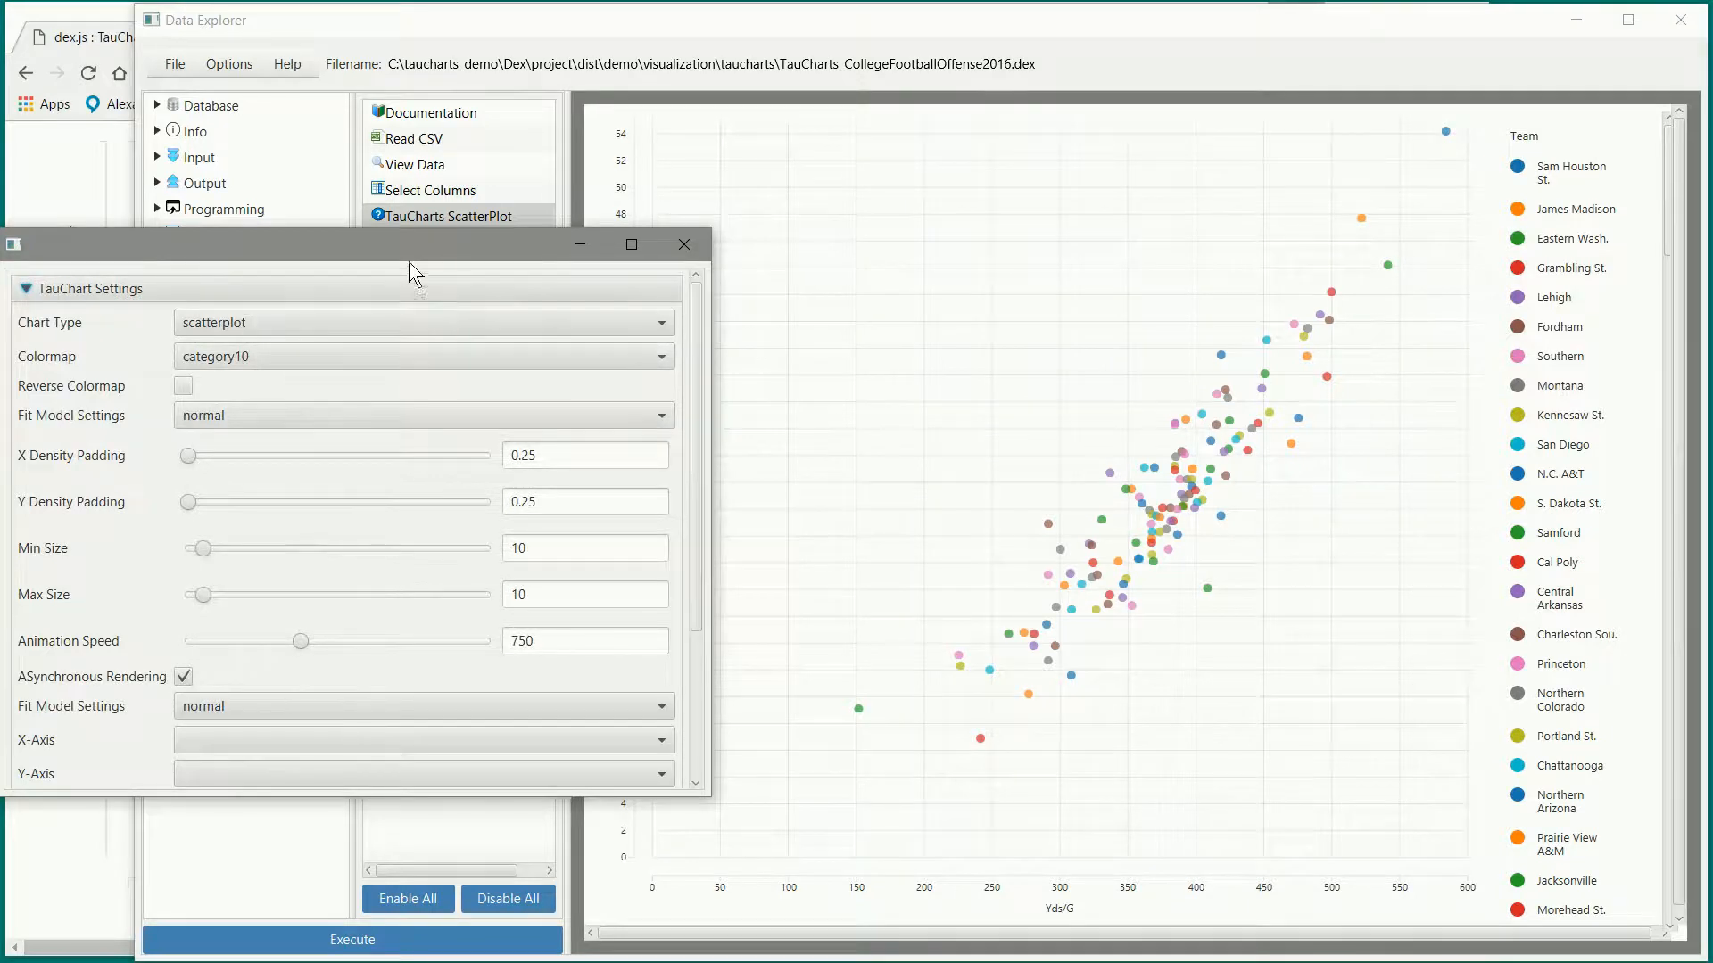
left_click_drag(404, 248, 458, 238)
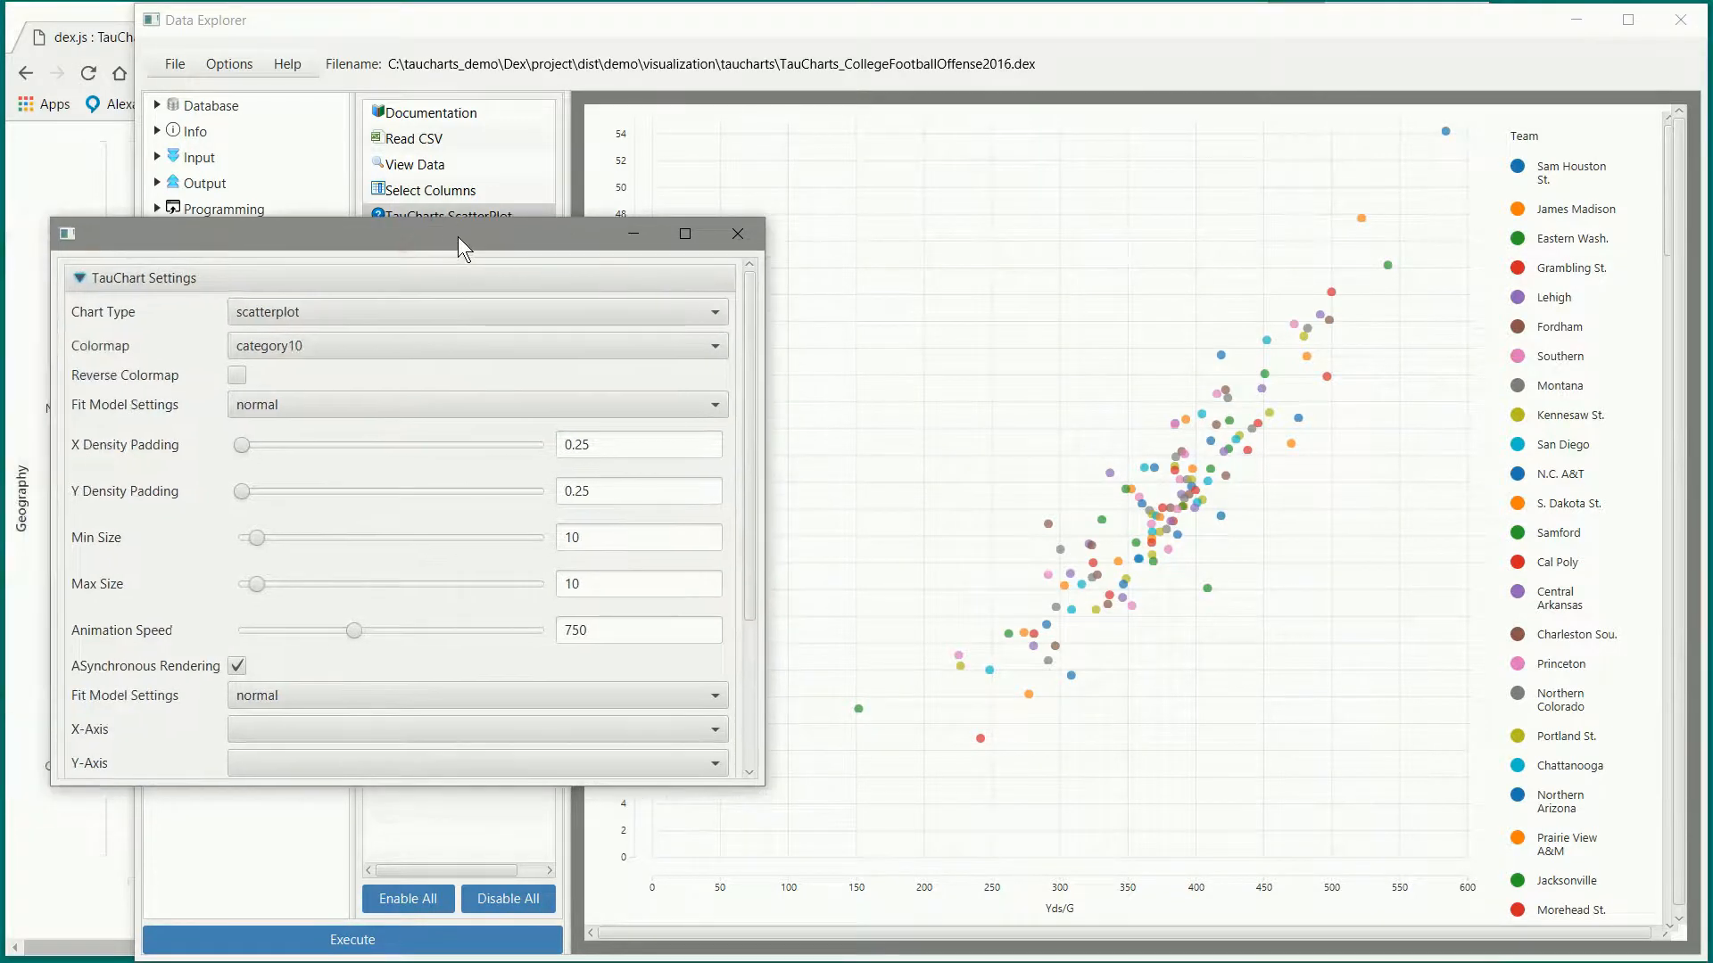
left_click(298, 344)
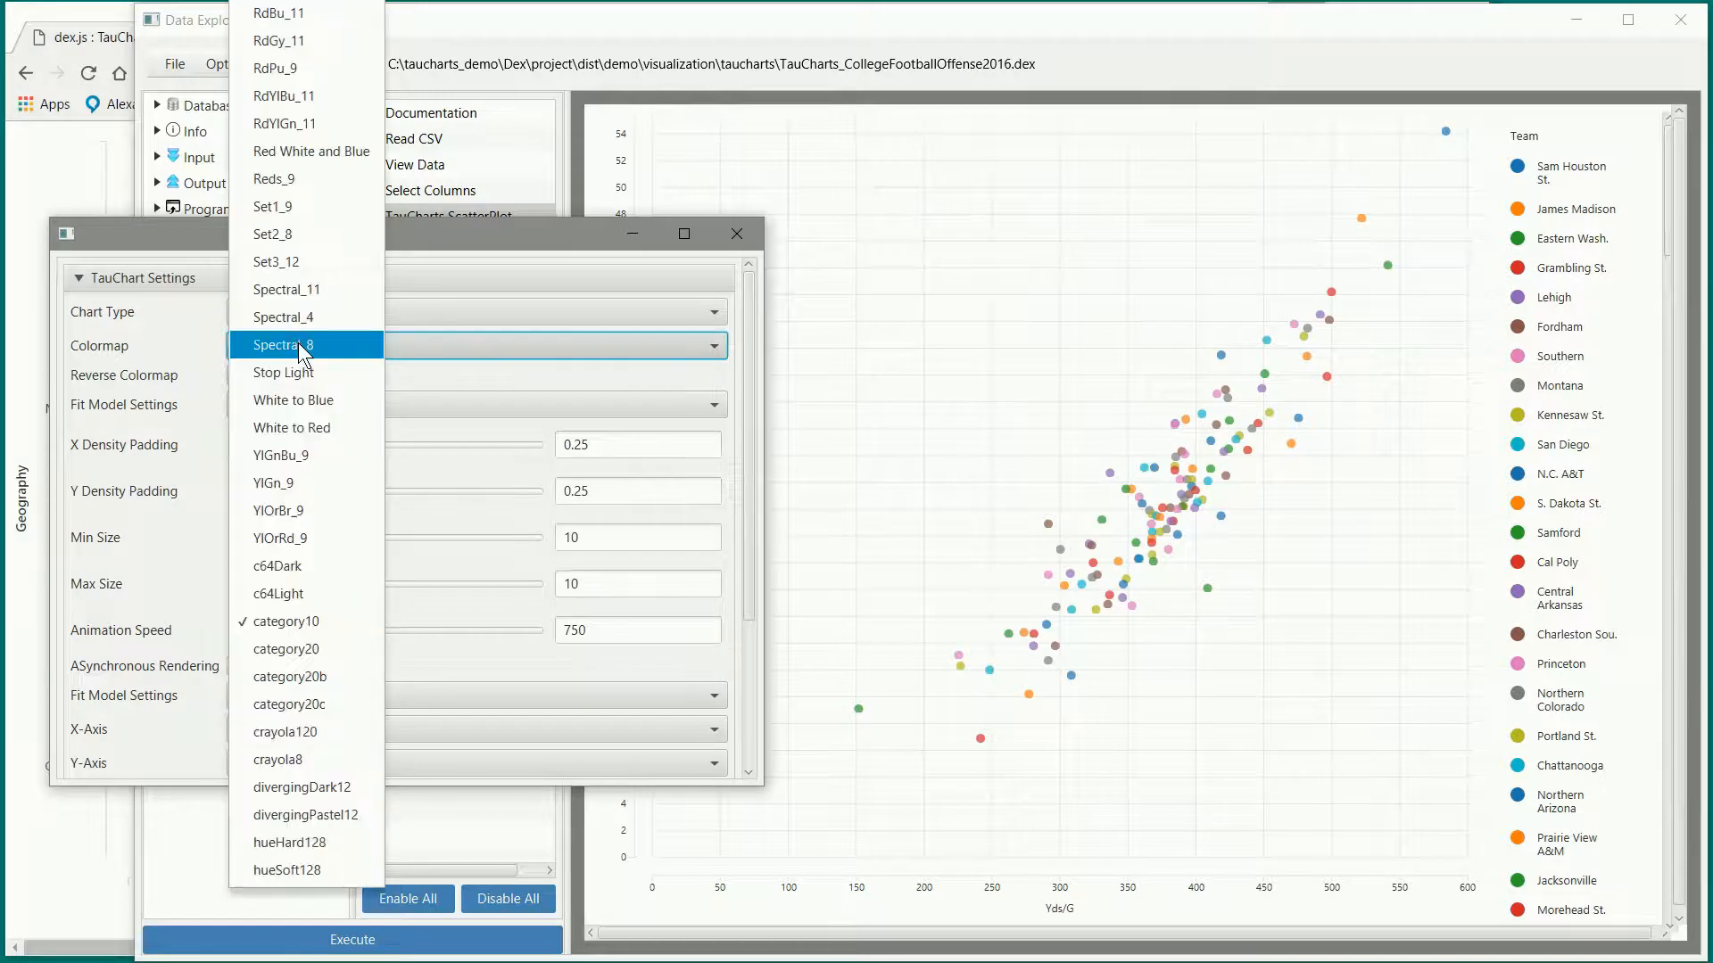
left_click(313, 843)
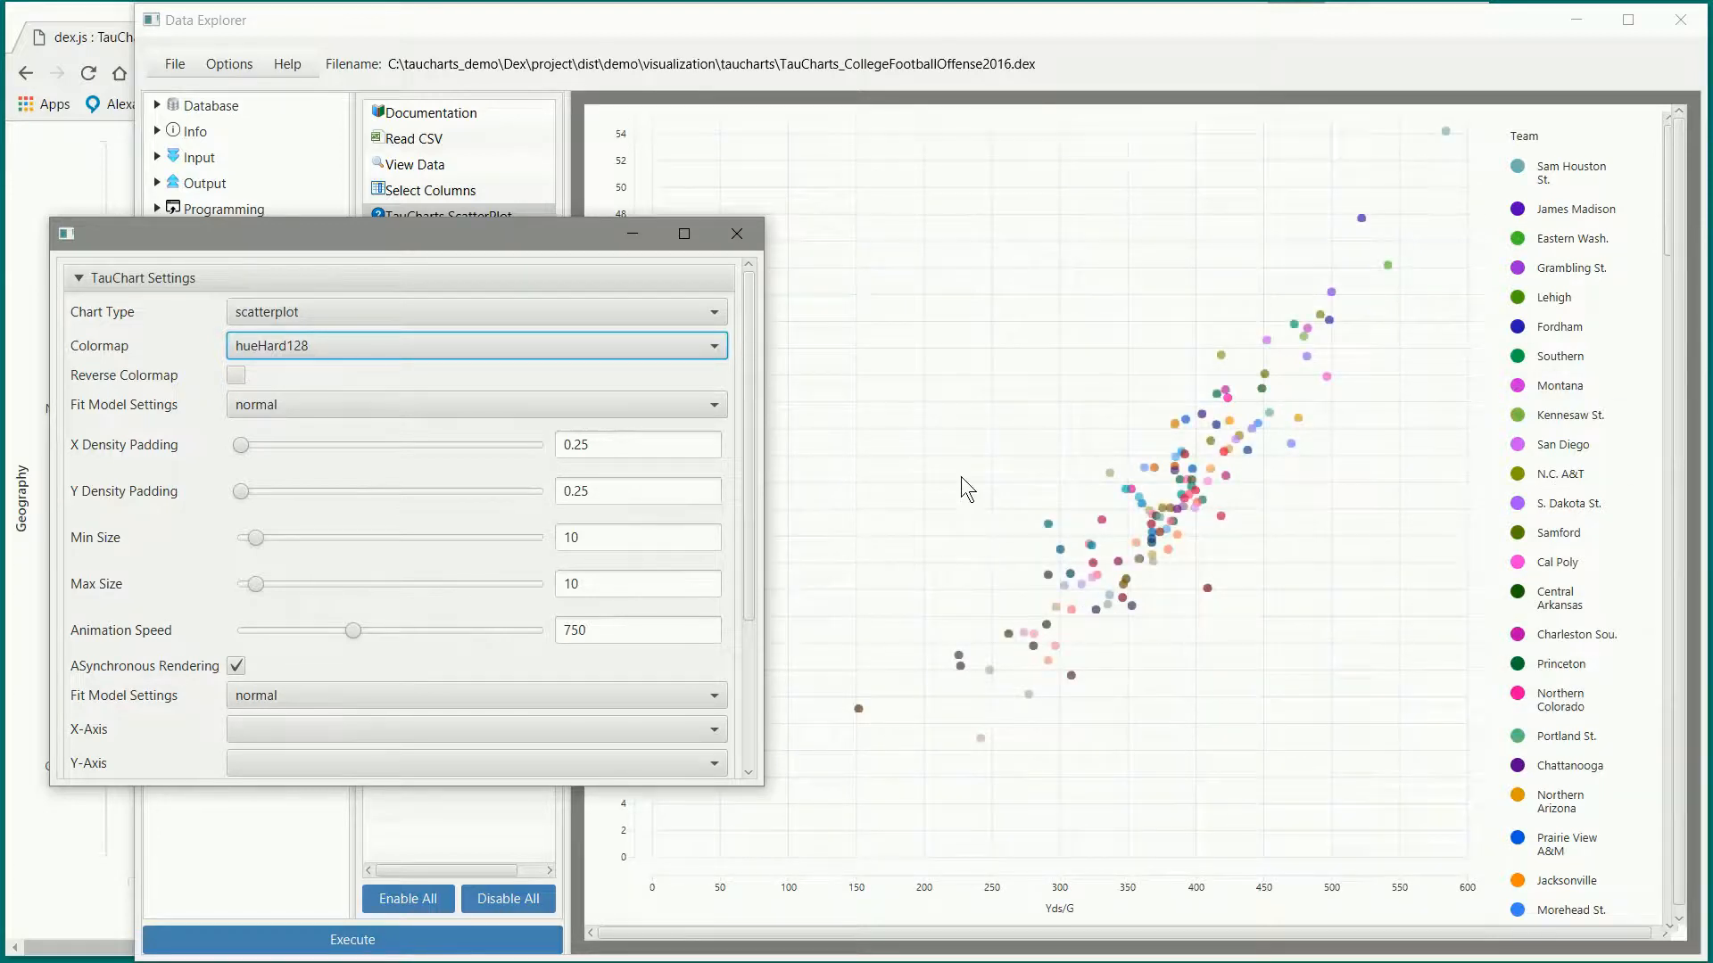
left_click(737, 234)
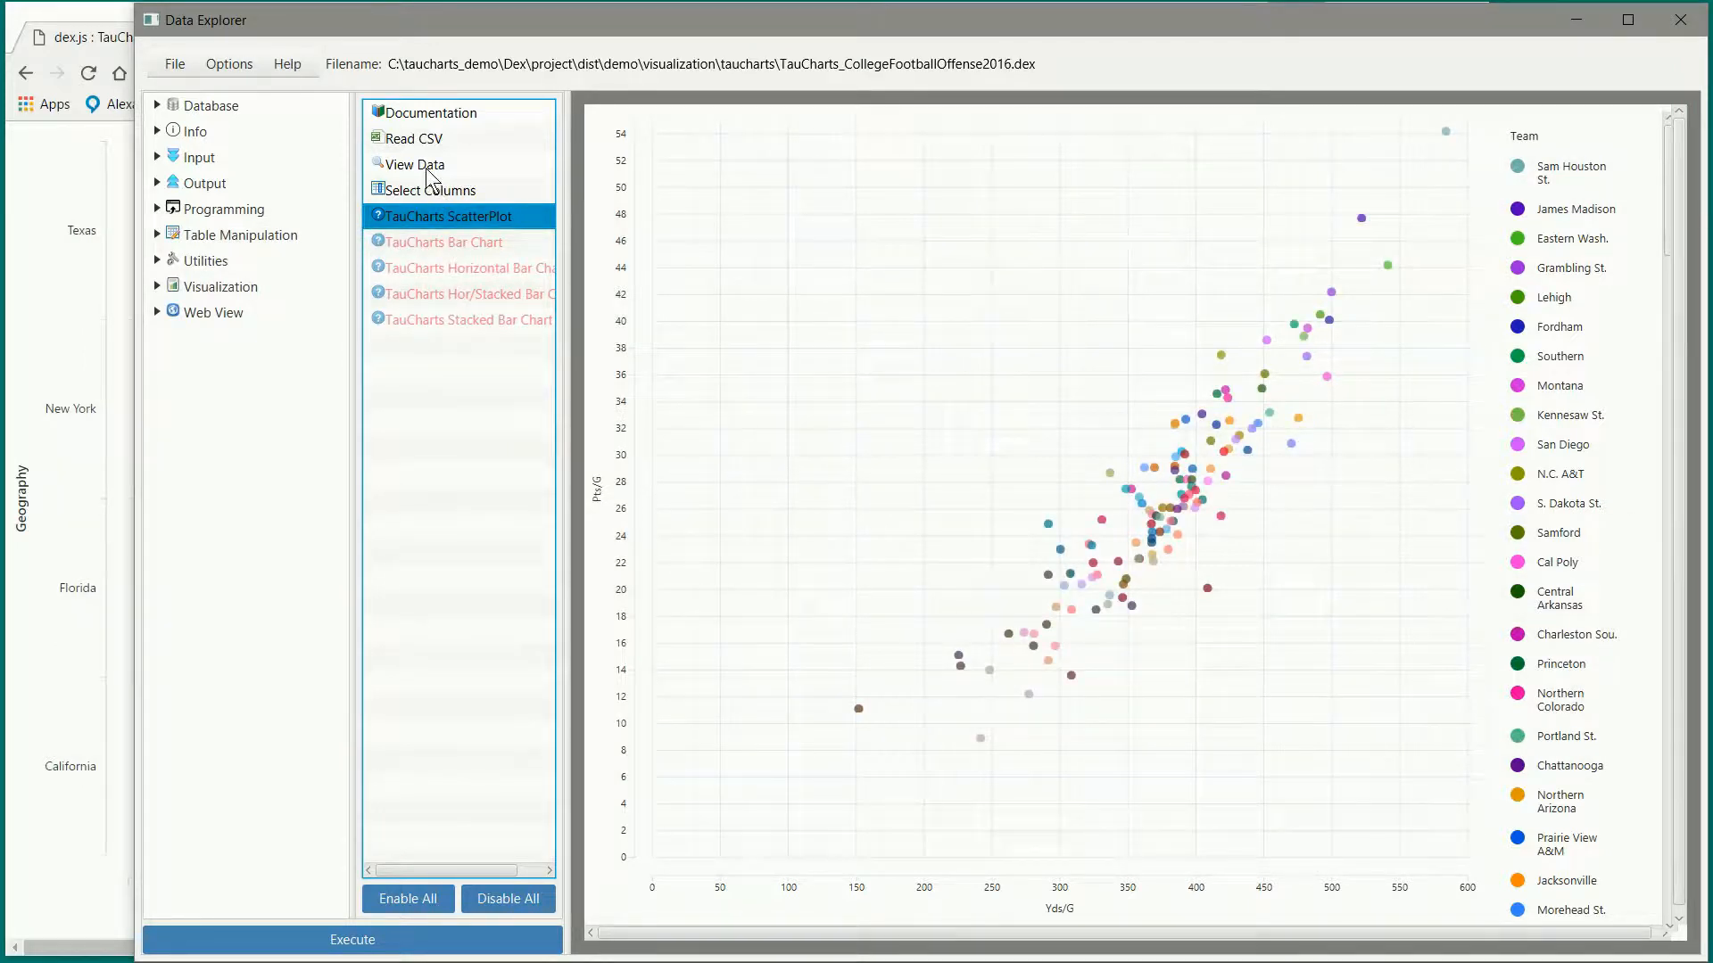
Step: Add a Group Columns task to the workflow and place it between View Data and Select Columns
left_click(428, 169)
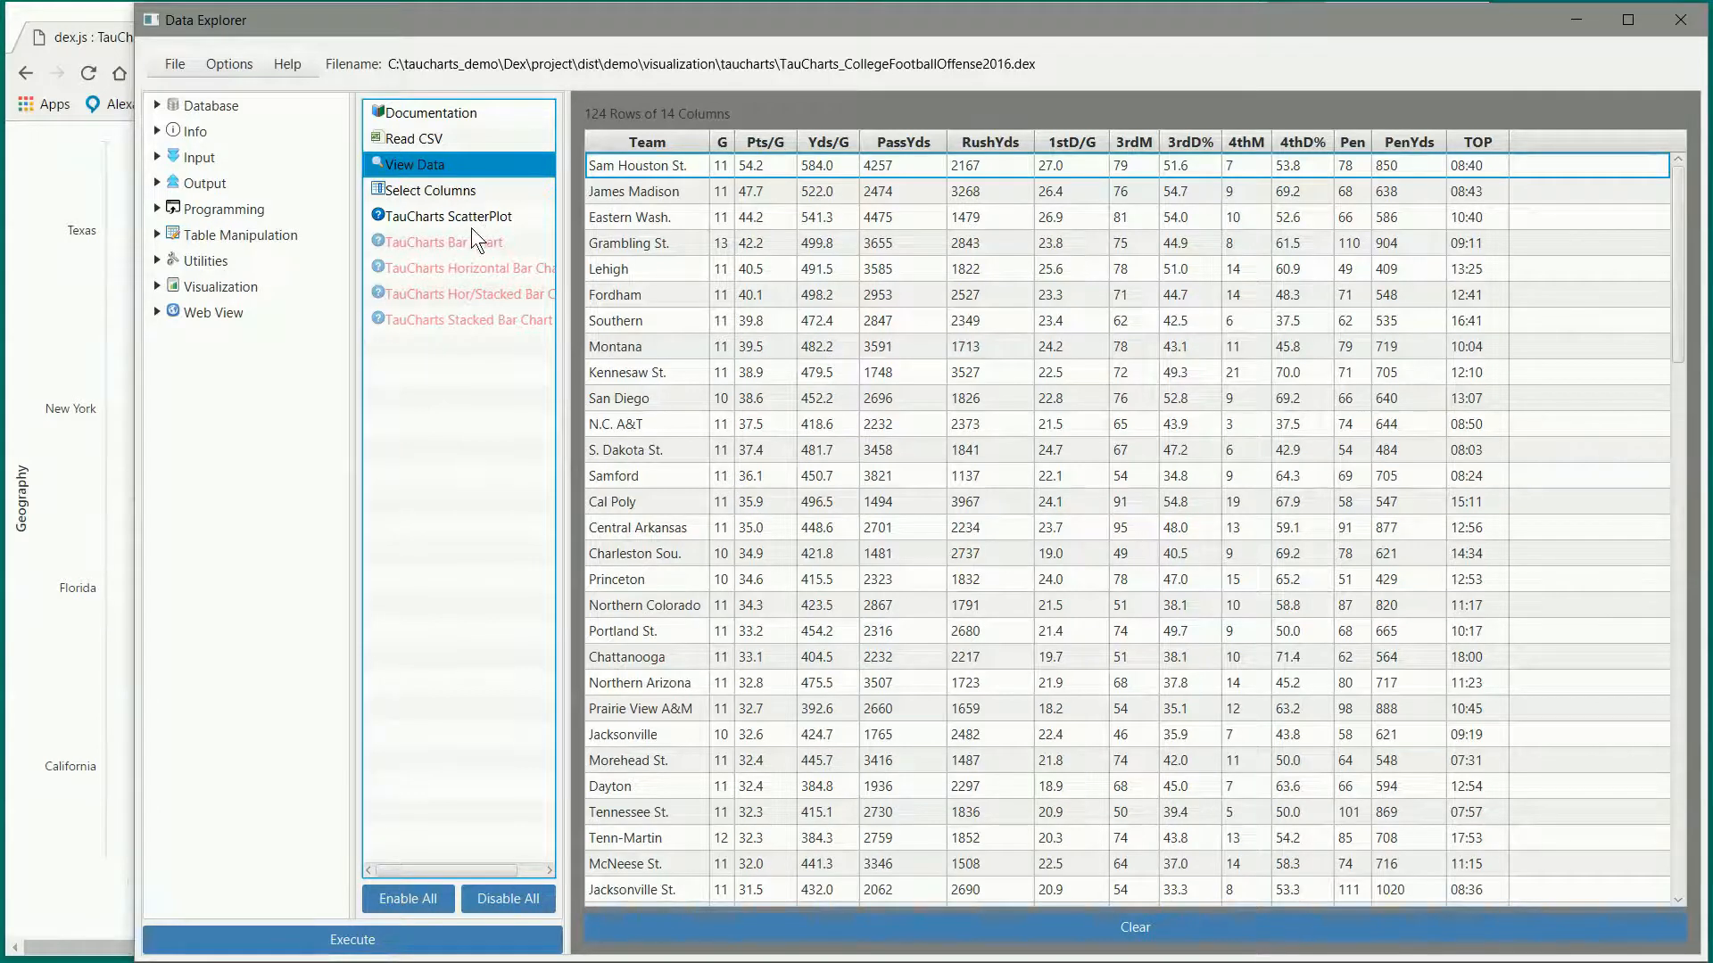
left_click(158, 235)
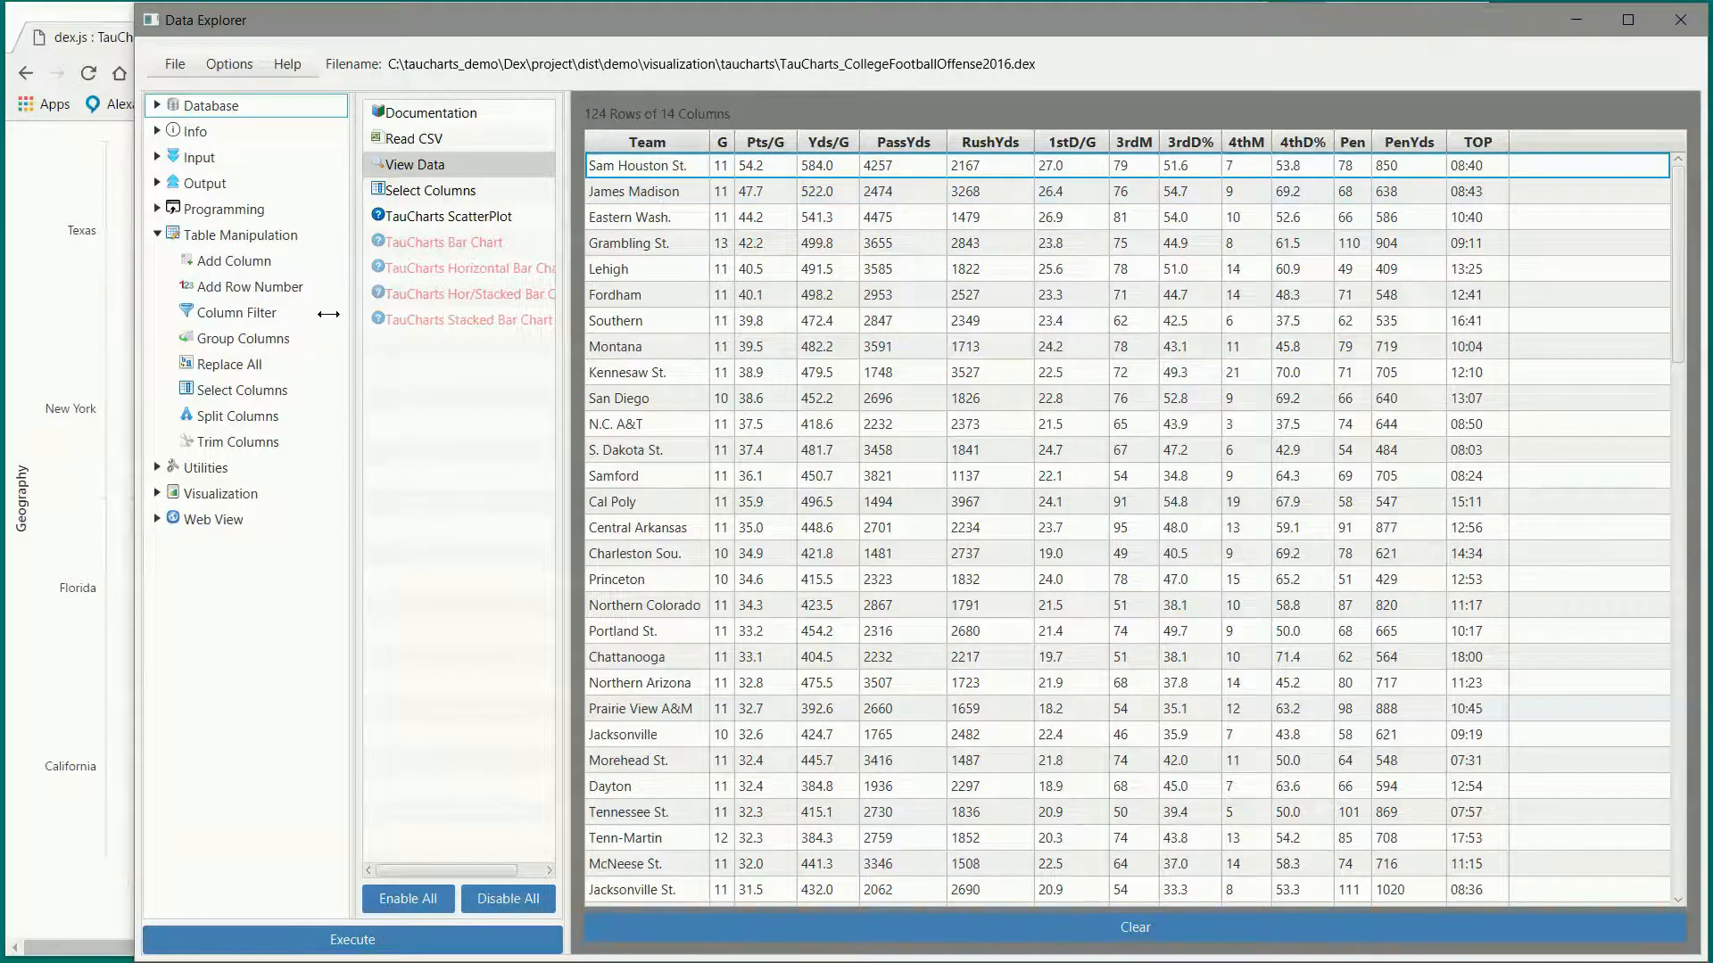
left_click(259, 339)
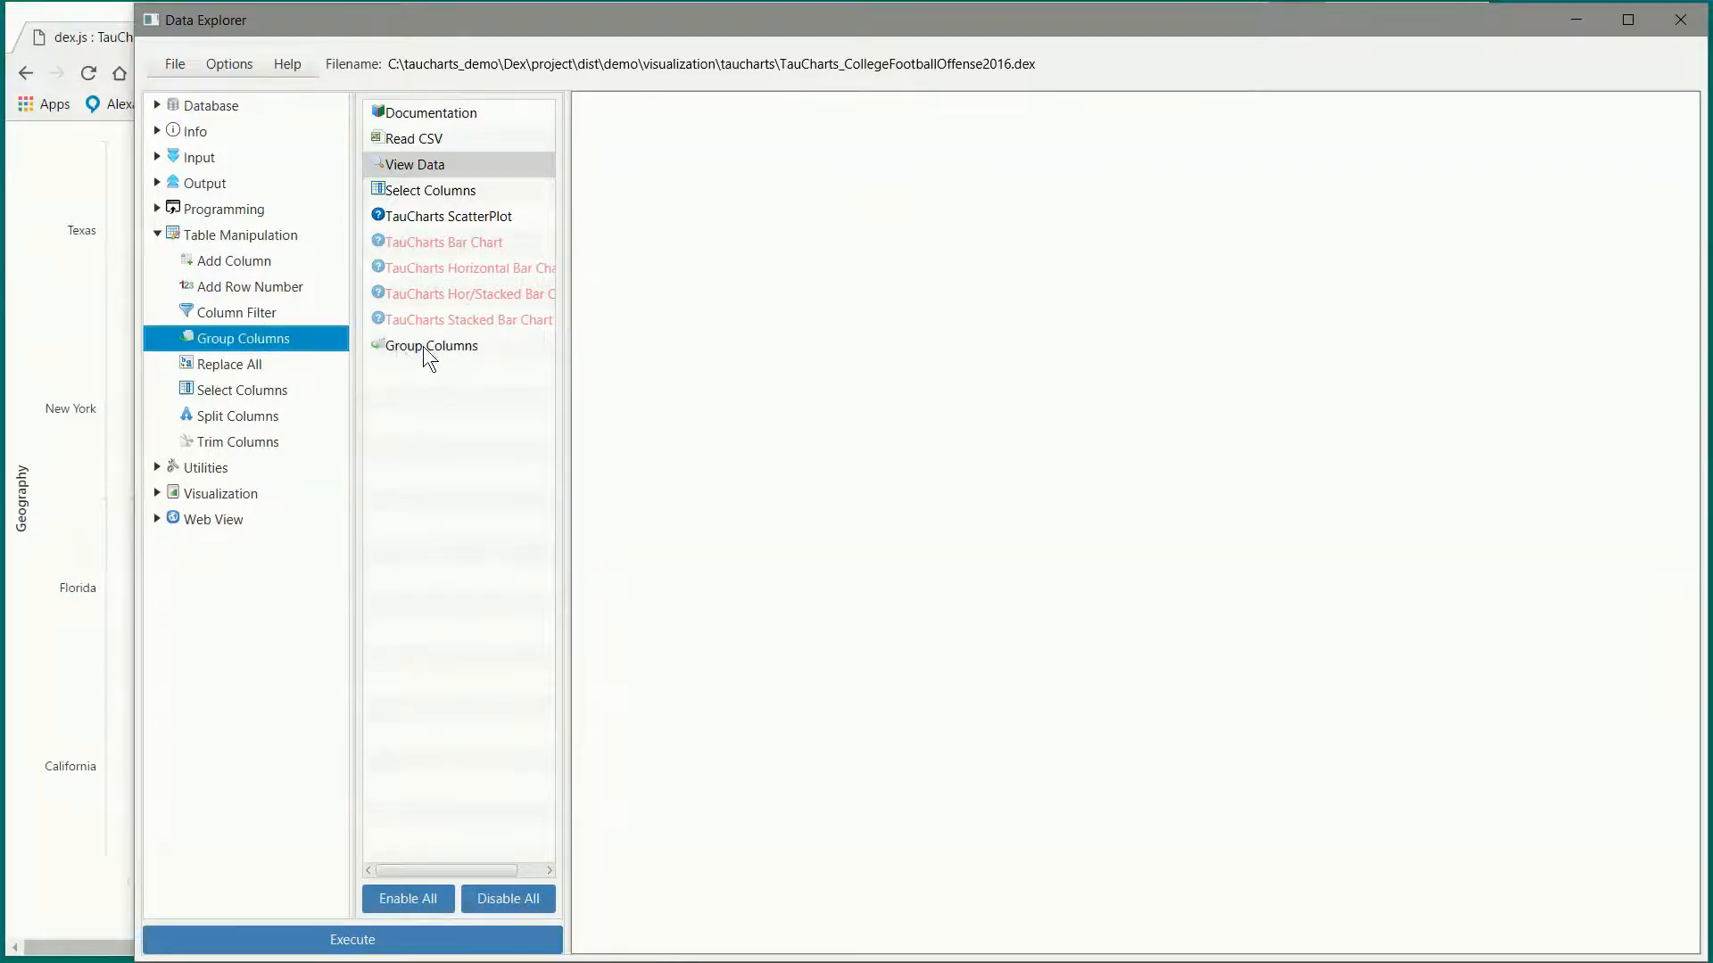
left_click(422, 346)
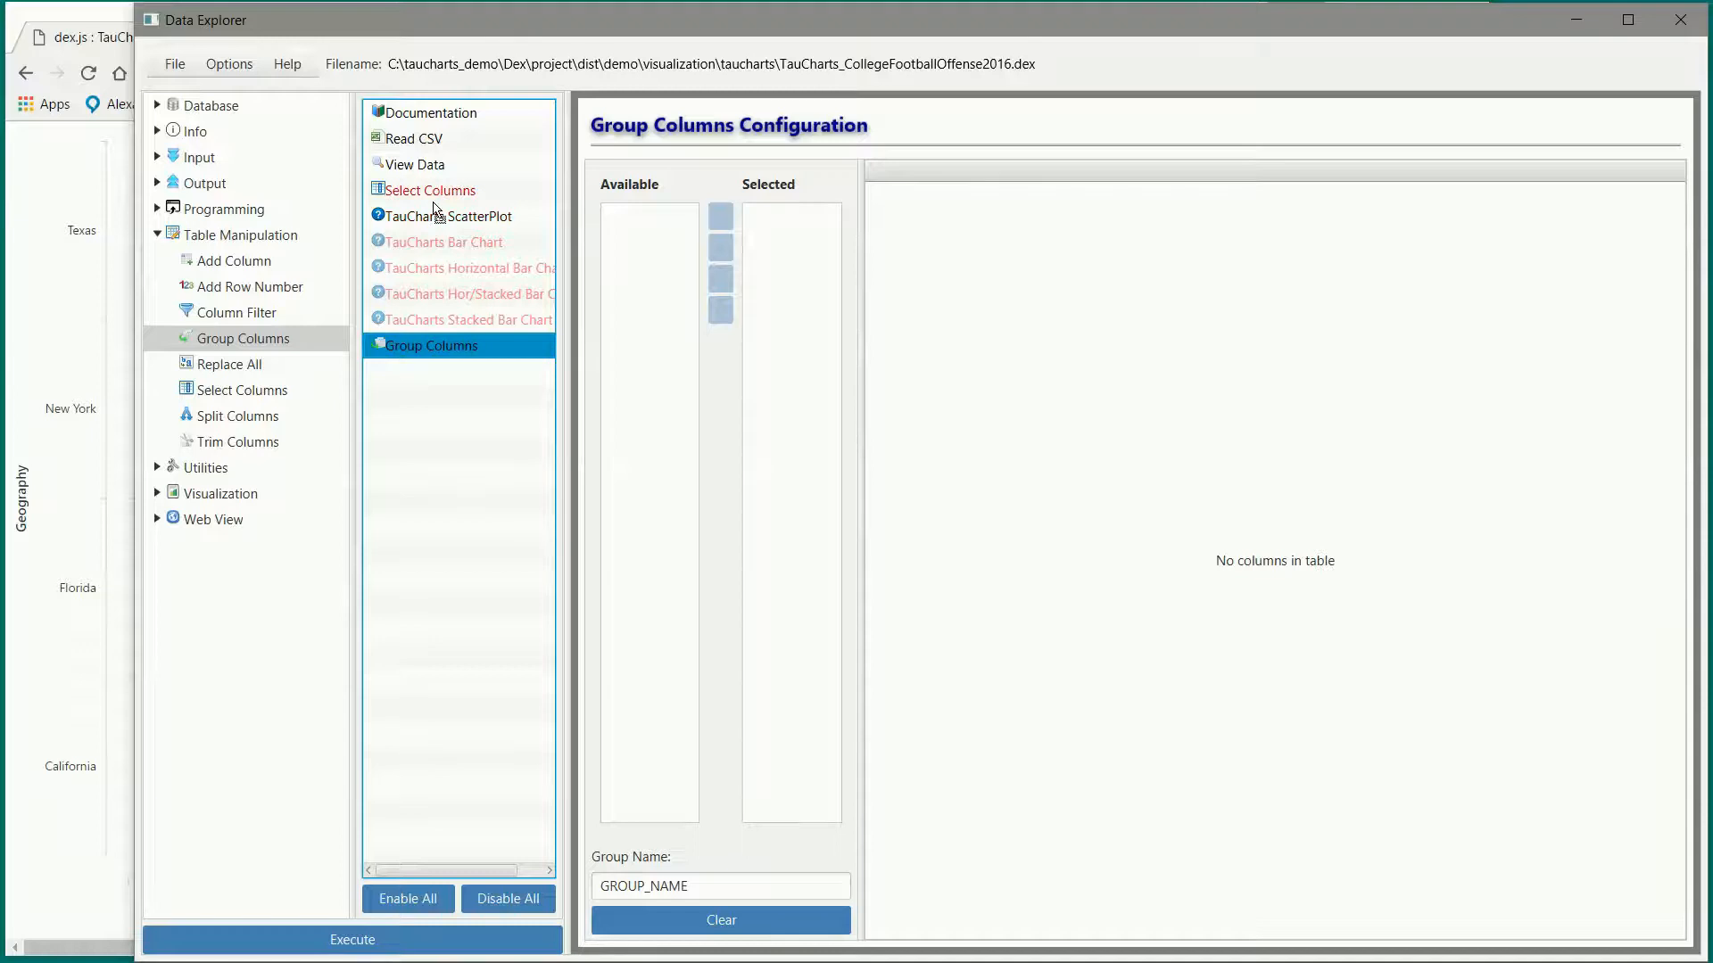
left_click_drag(433, 223, 434, 222)
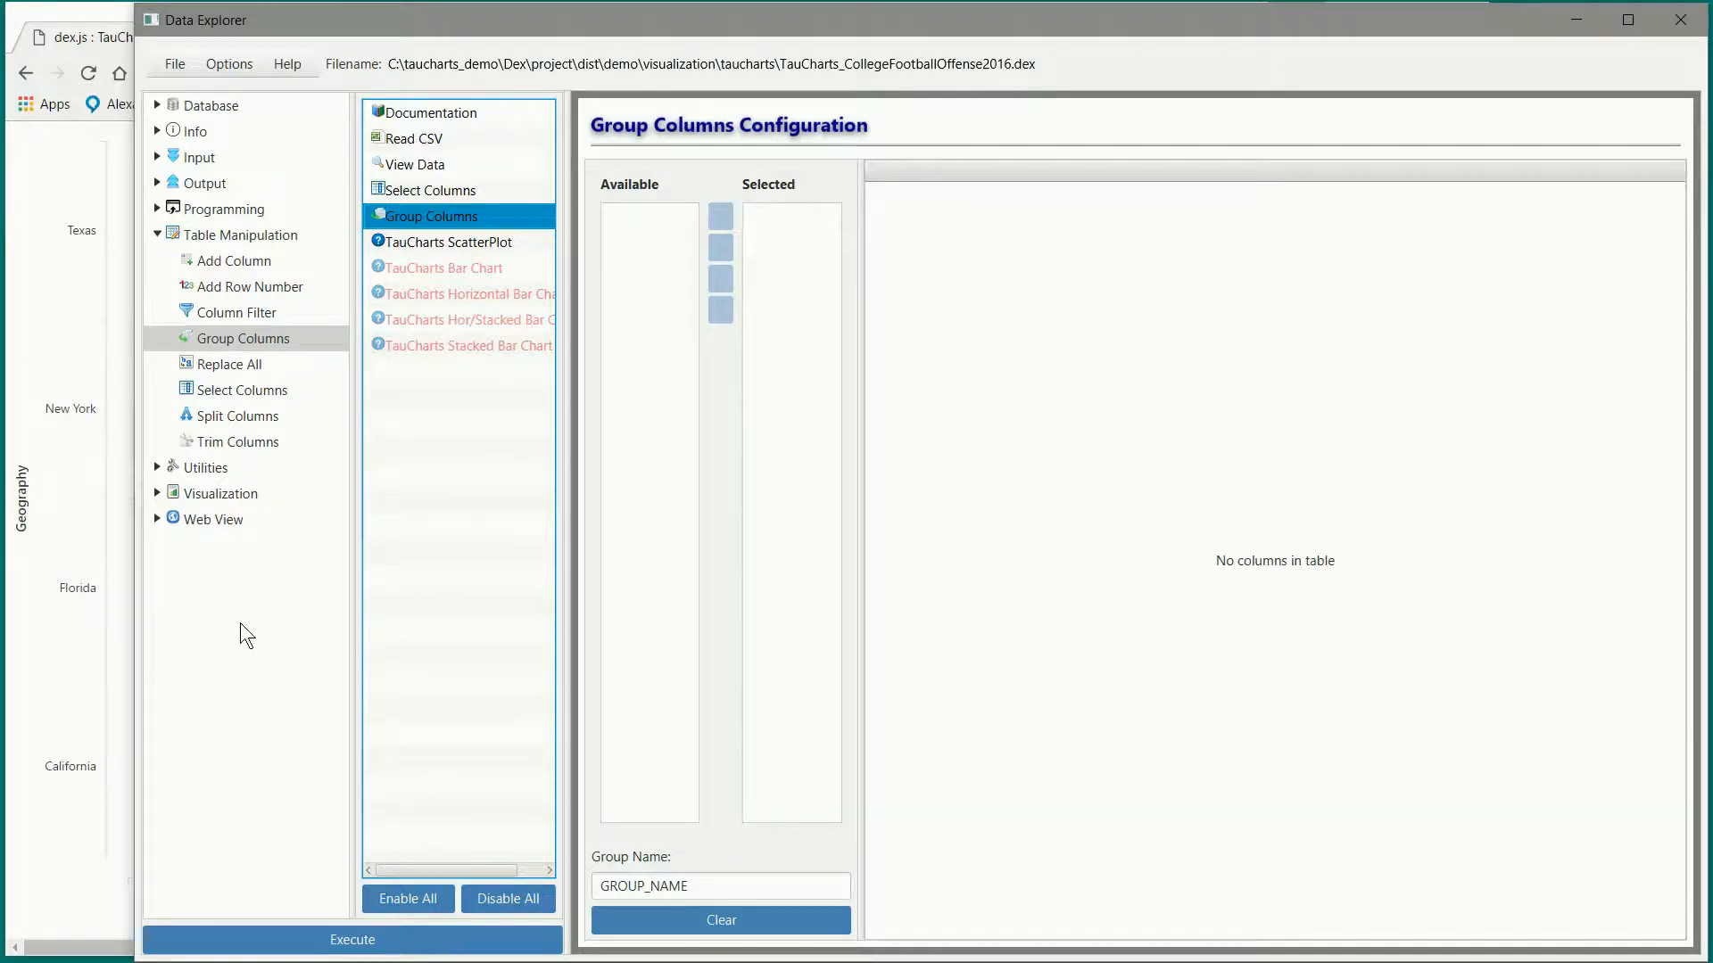
left_click_drag(444, 216, 448, 200)
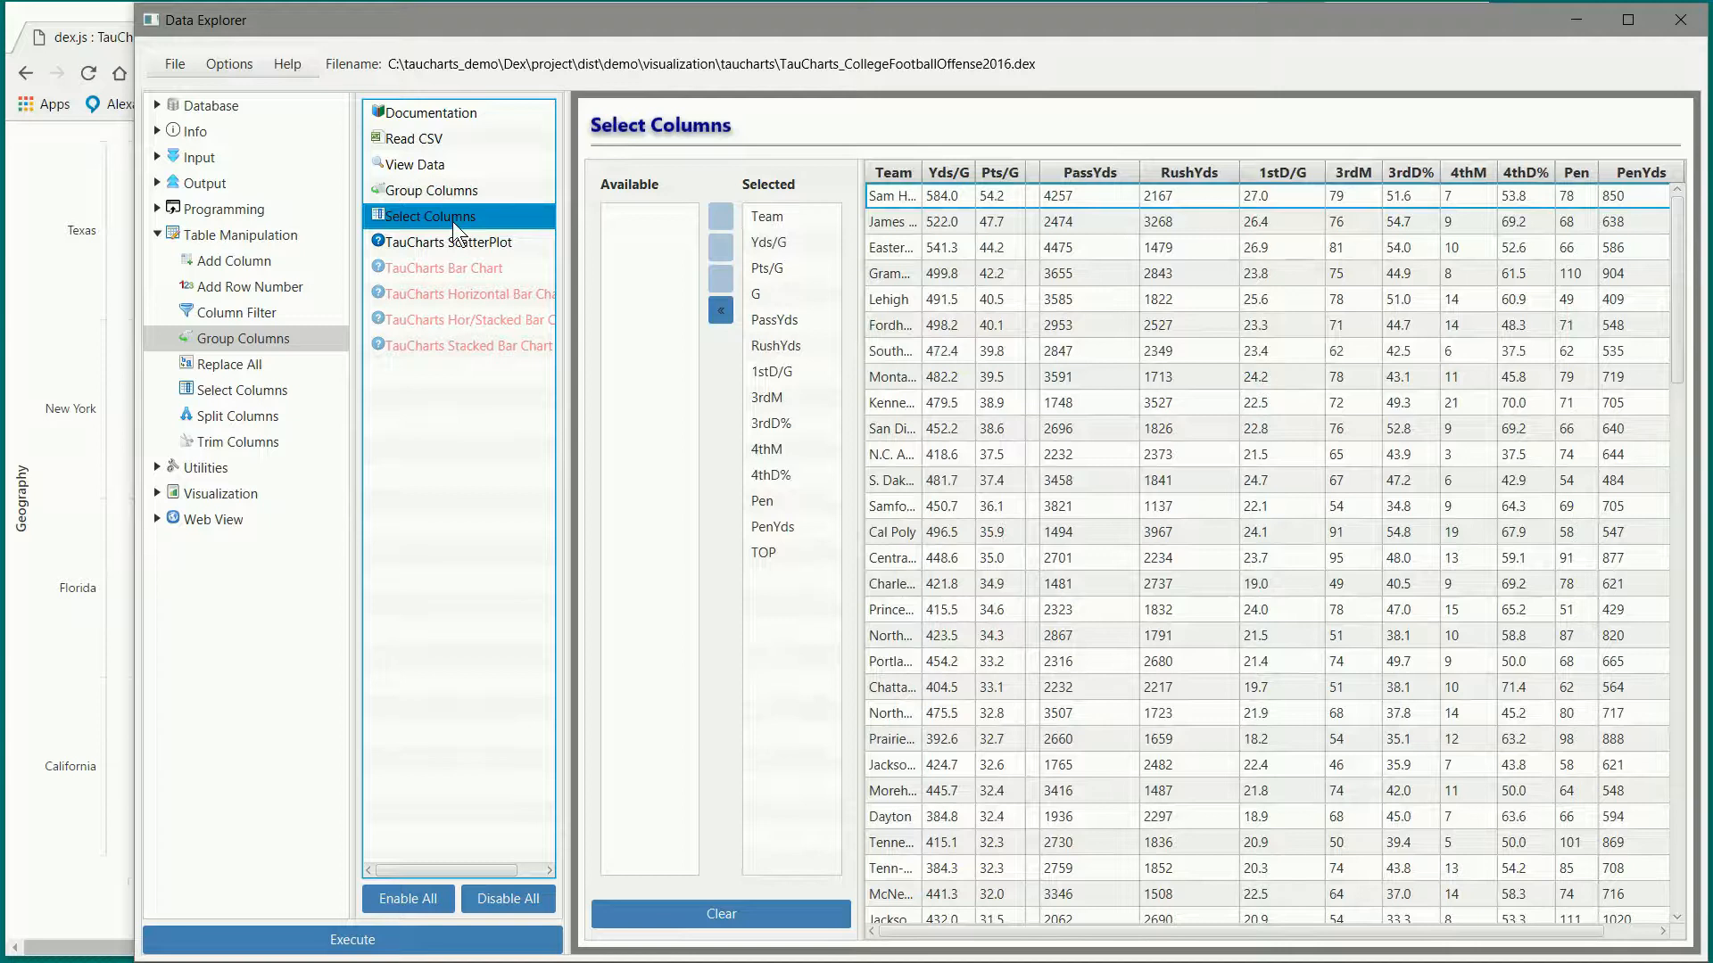
Step: Clear the Select Columns configuration and disable the TauCharts ScatterPlot task
left_click(724, 914)
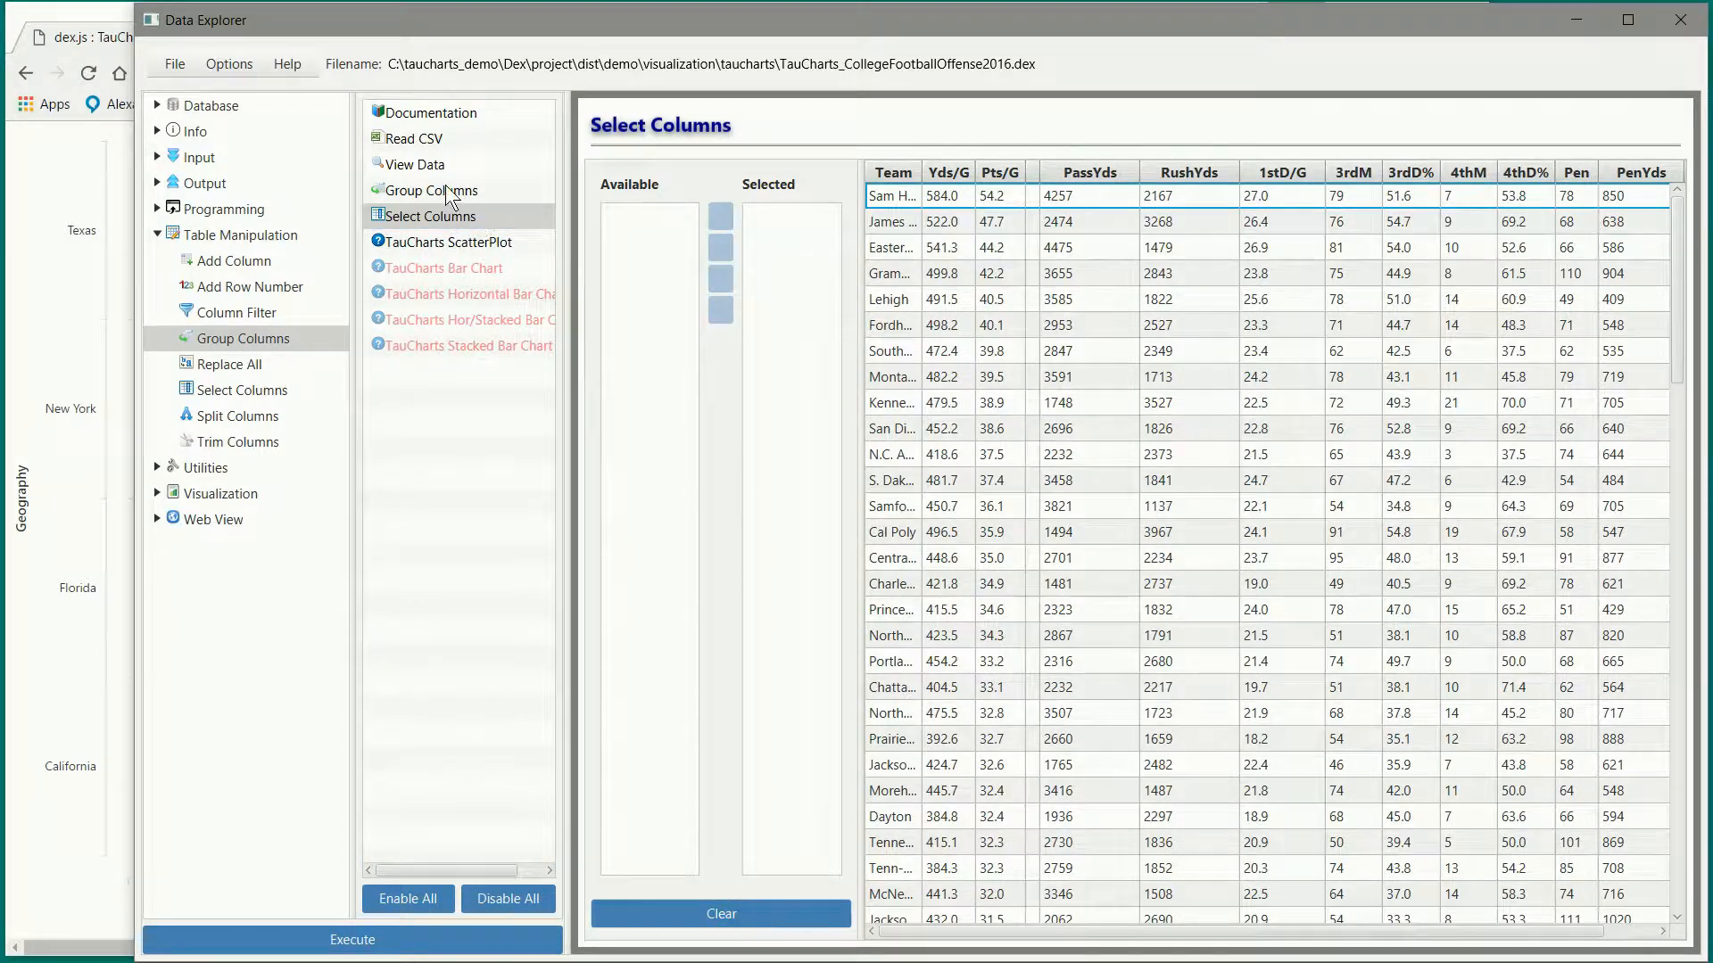
left_click(442, 222)
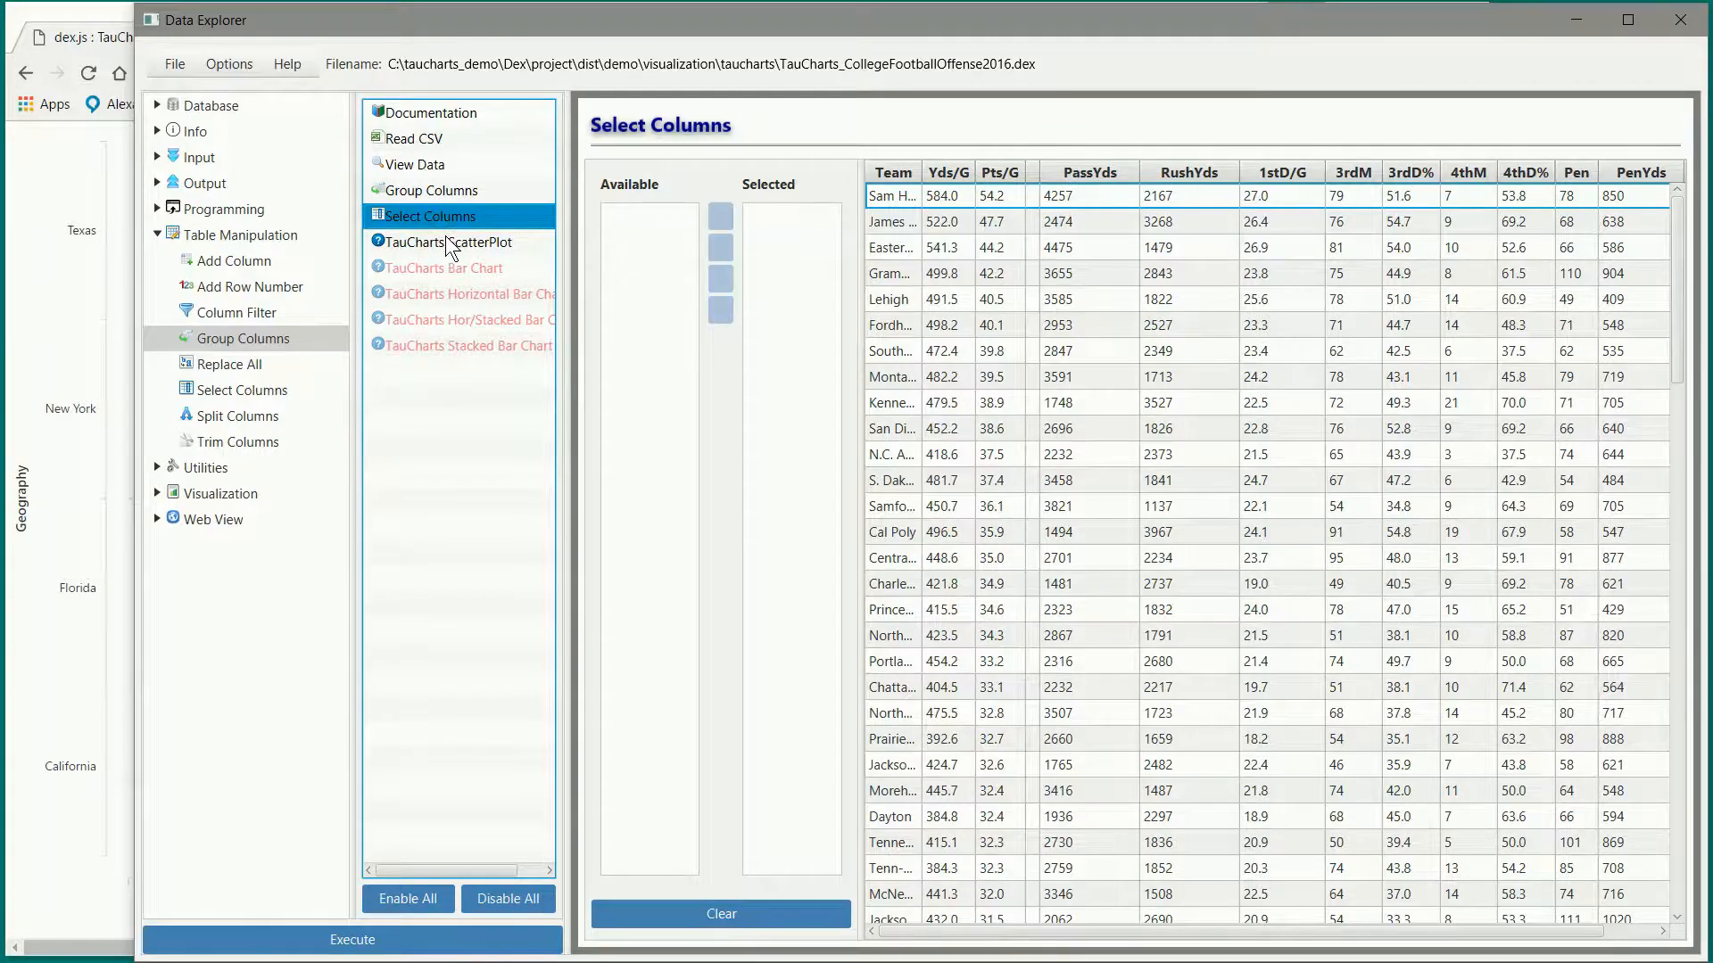
left_click(446, 236)
right_click(446, 236)
left_click(459, 253)
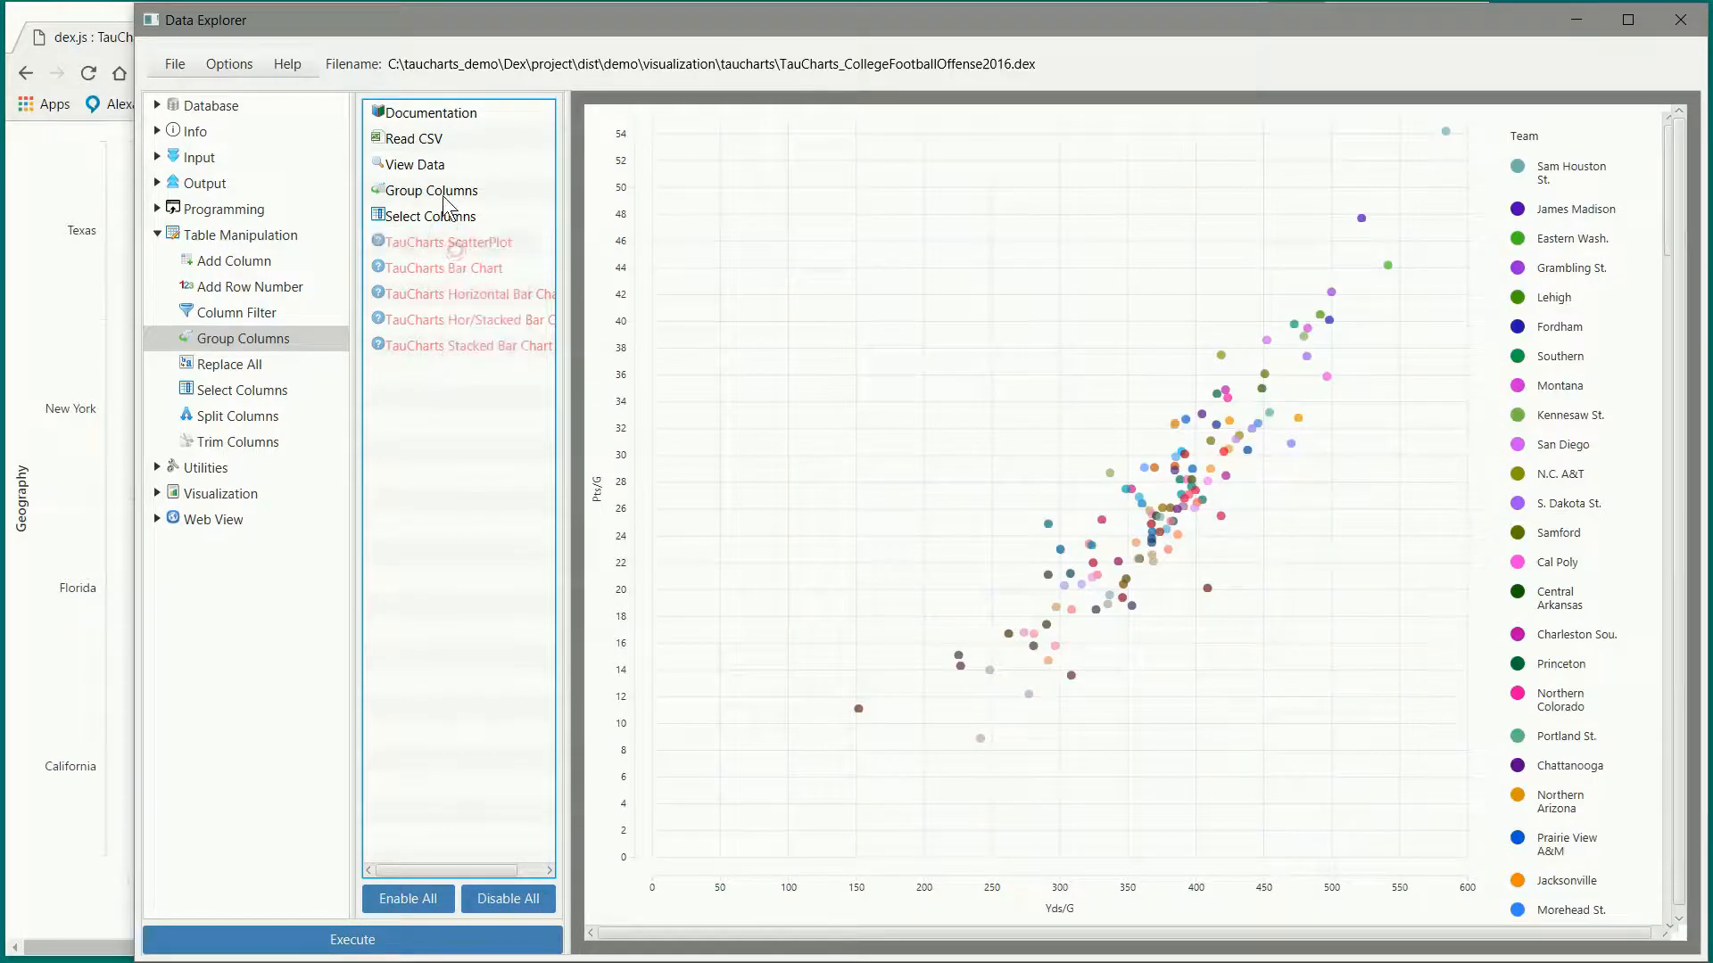
Step: Run the workflow to load the football columns into the Group Columns configuration
left_click(442, 191)
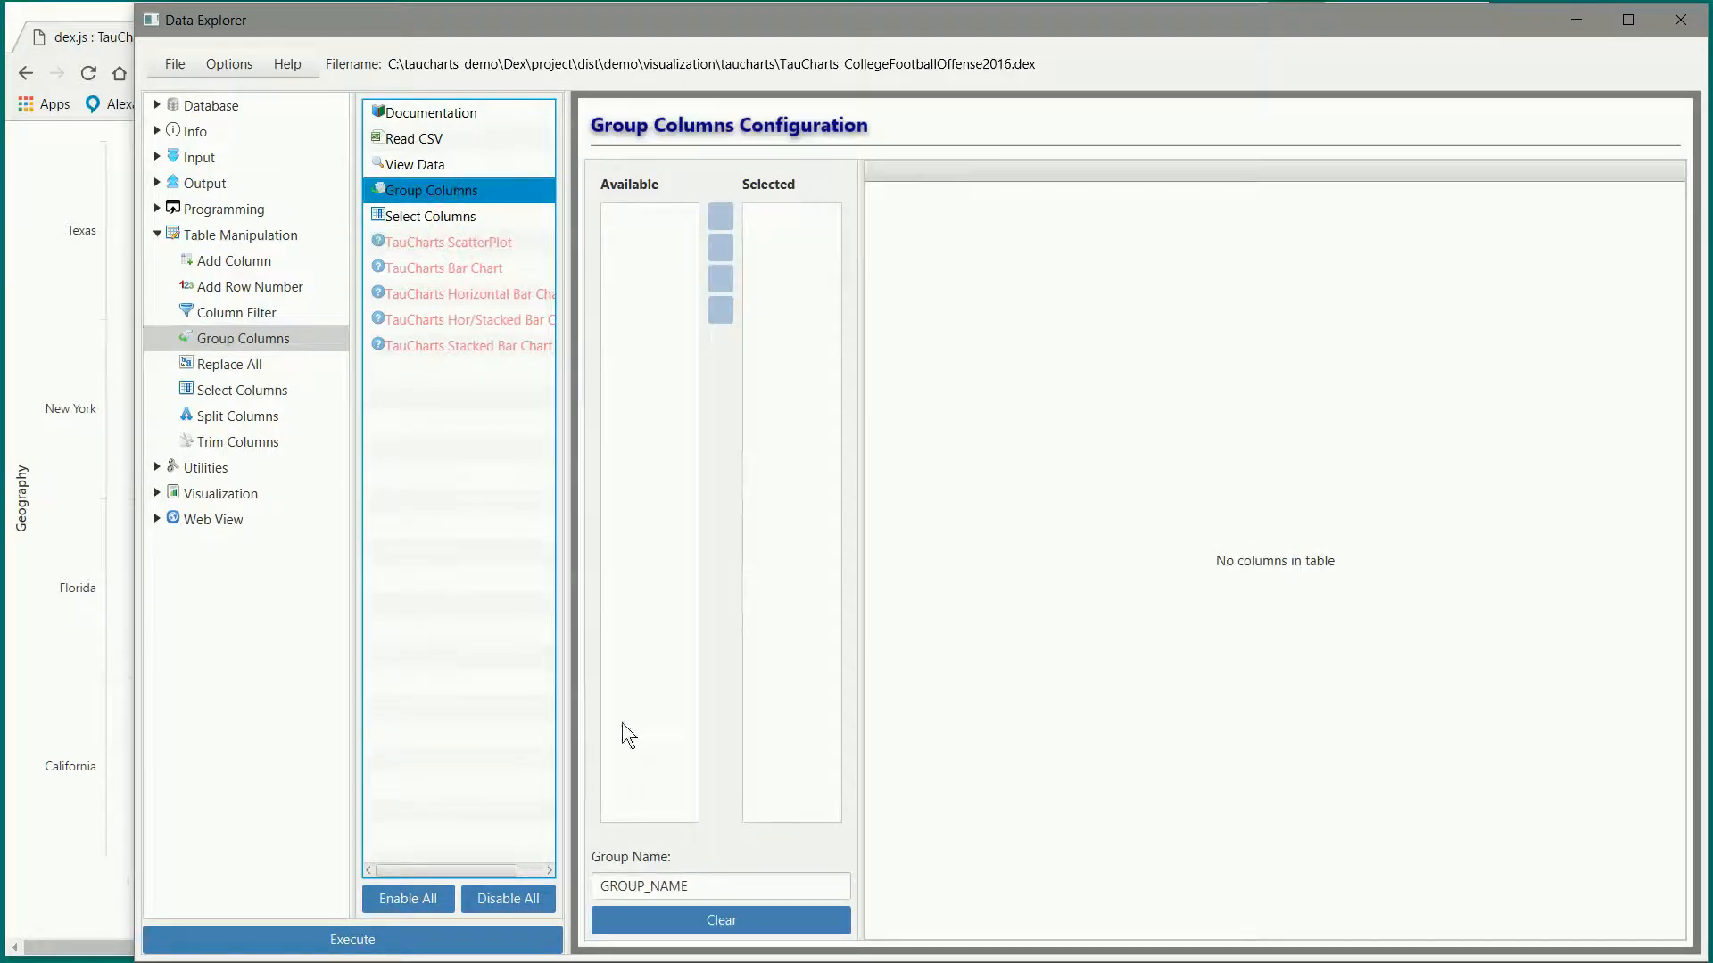
left_click(496, 934)
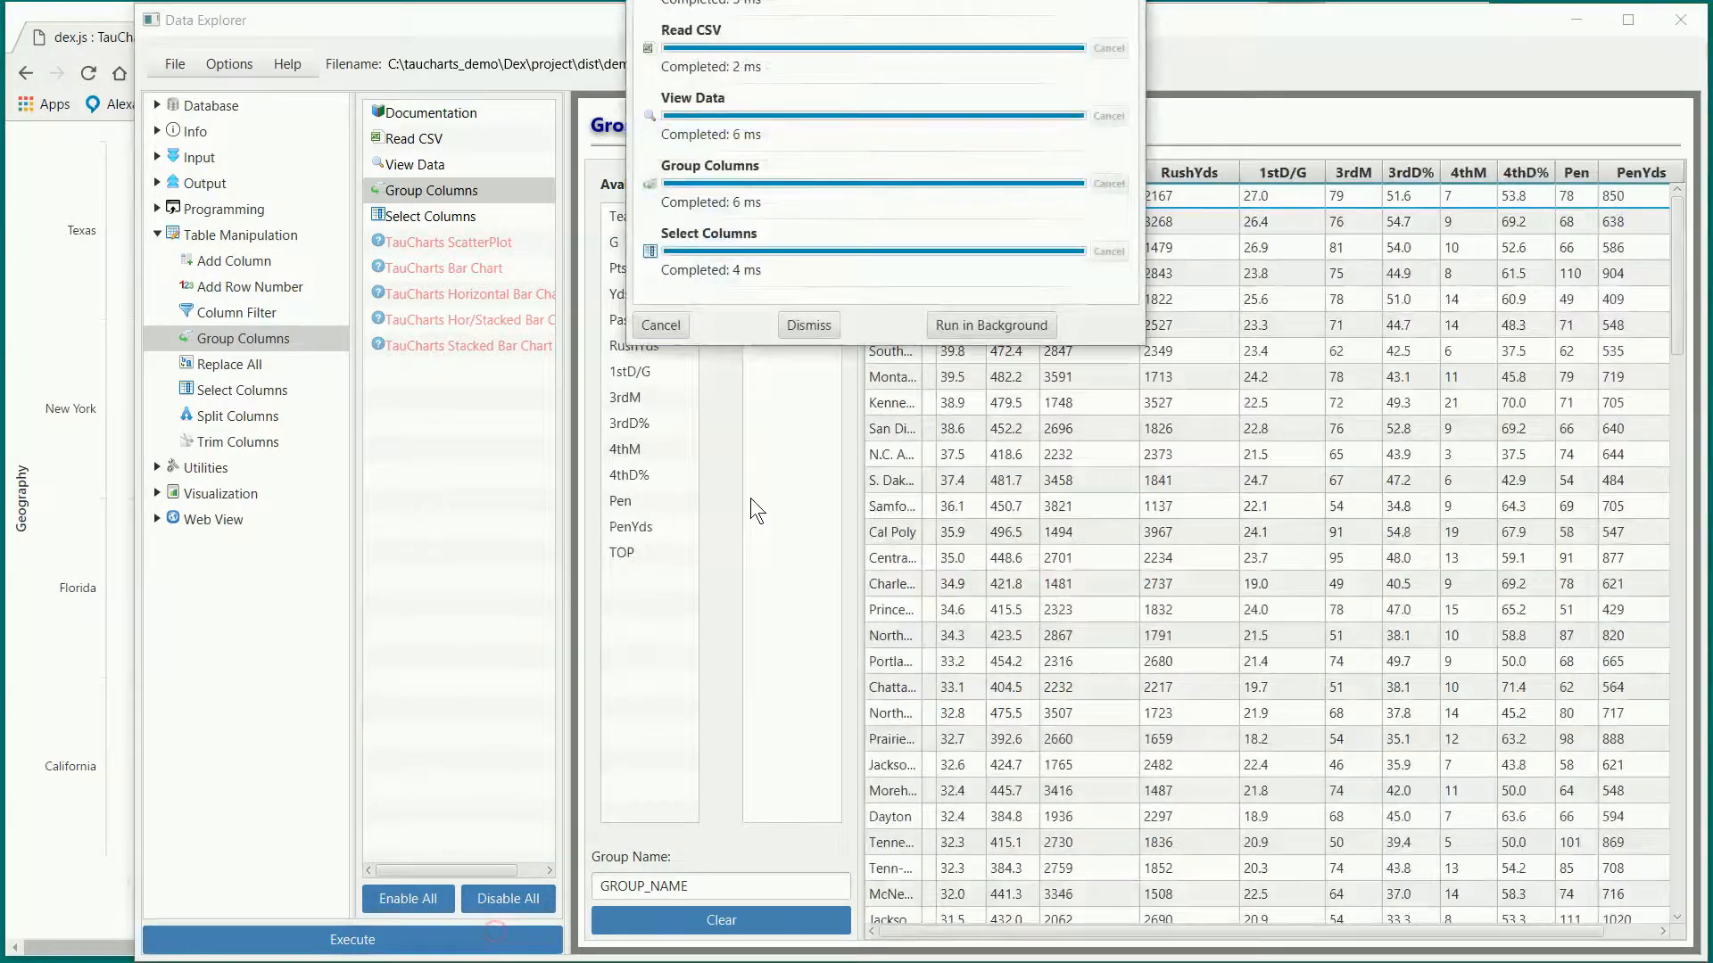
left_click(808, 326)
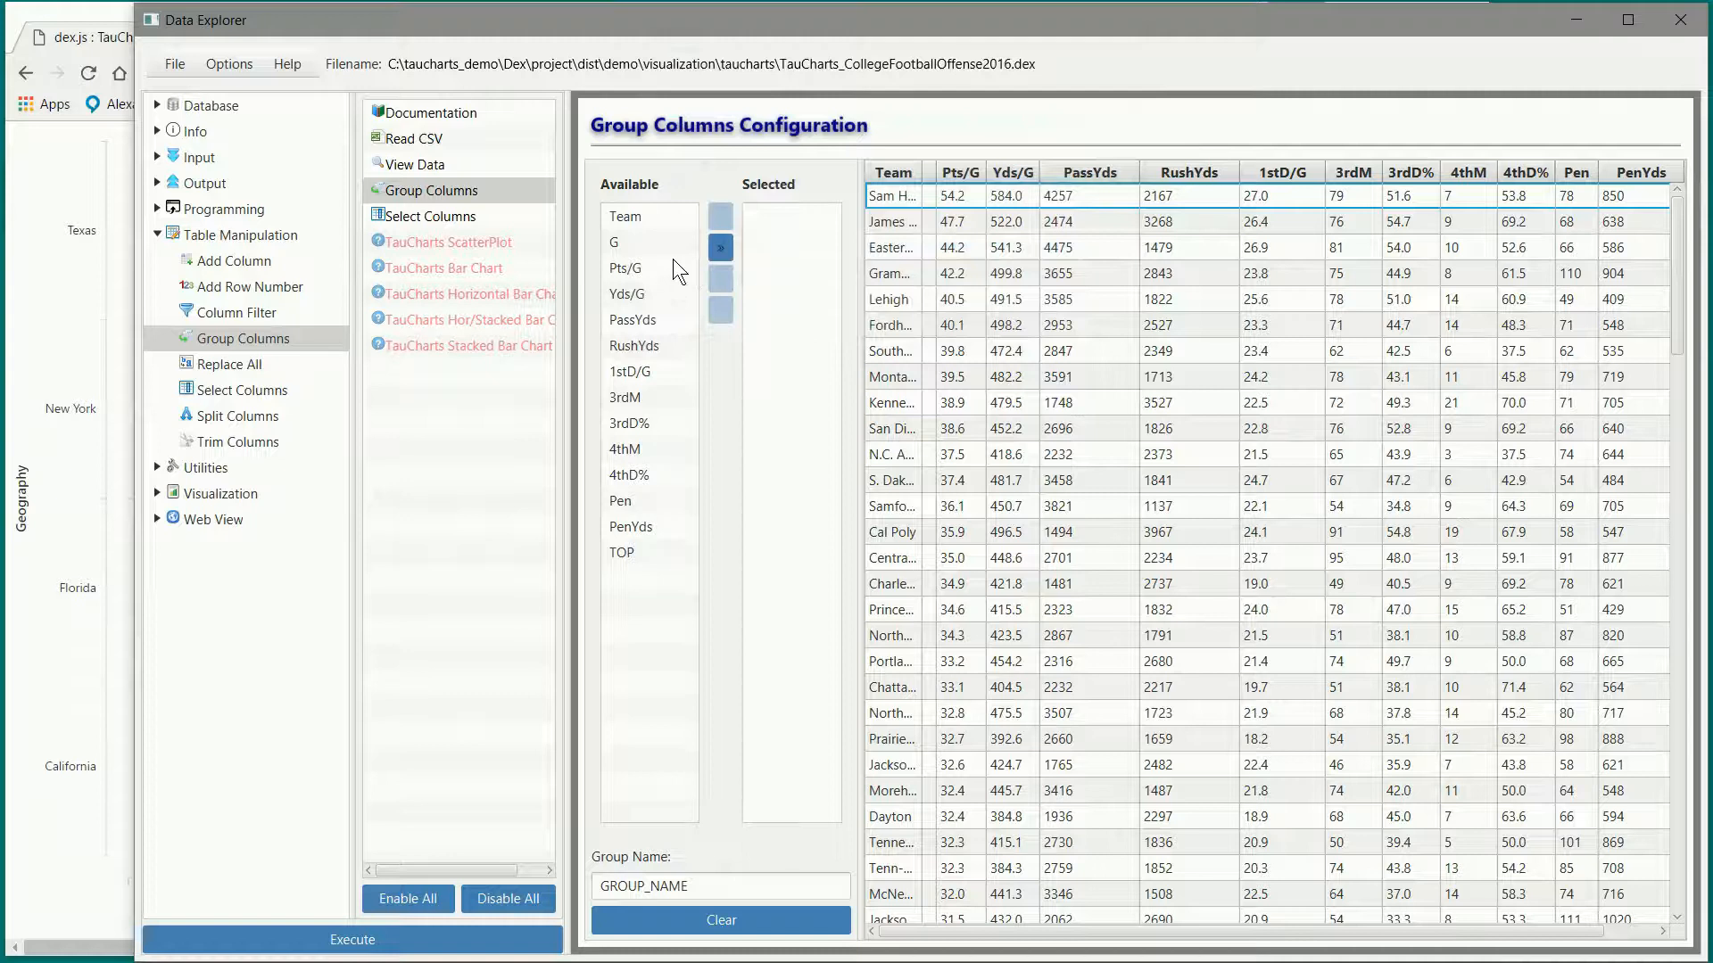
Step: Group the columns from G through PenYds, leaving out Team and TOP, under the group name STAT
left_click(614, 241)
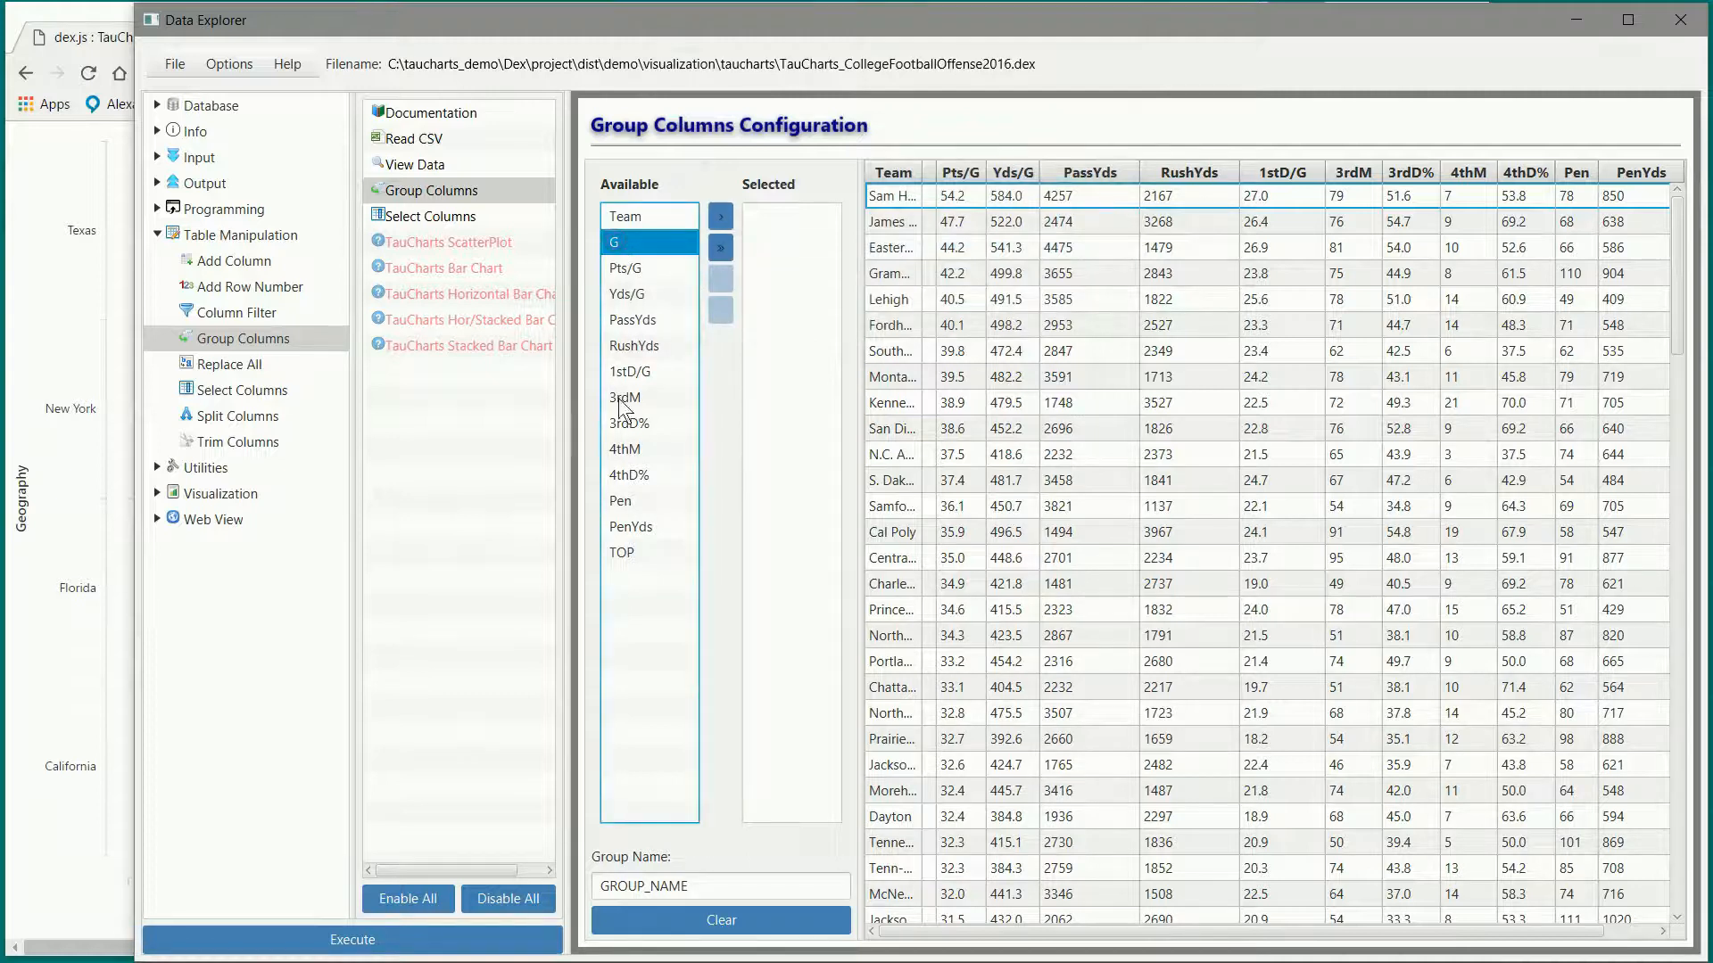
left_click(639, 529, "shift")
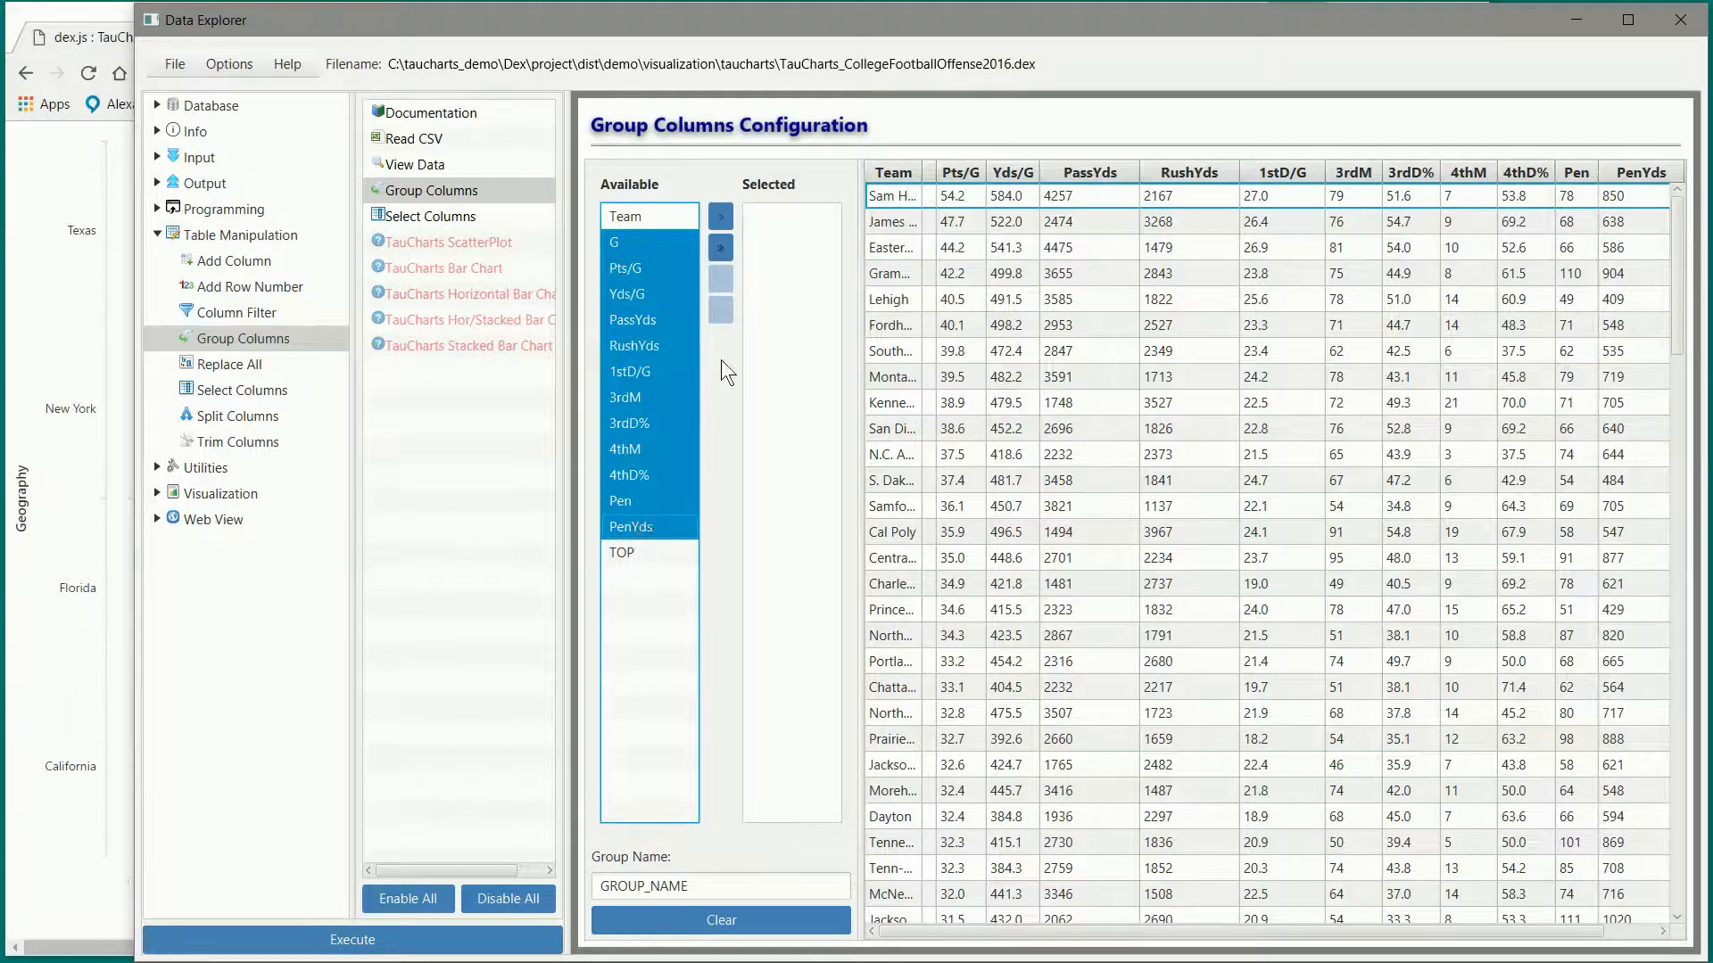
left_click(719, 216)
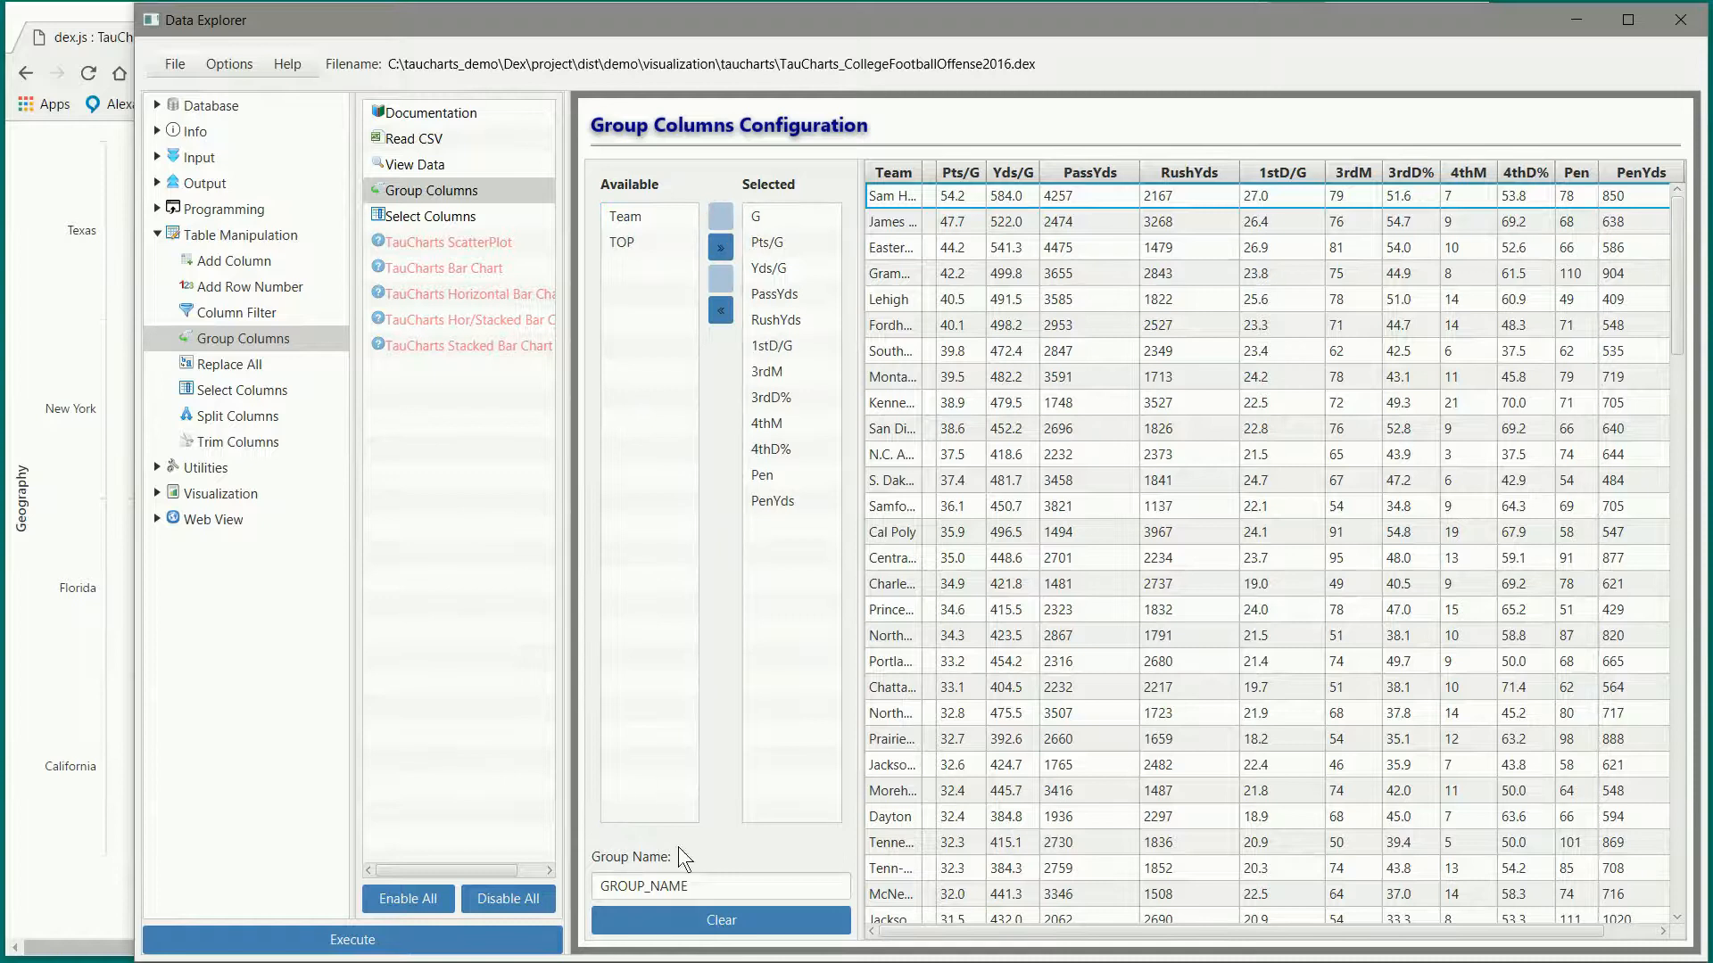
double_click(703, 876)
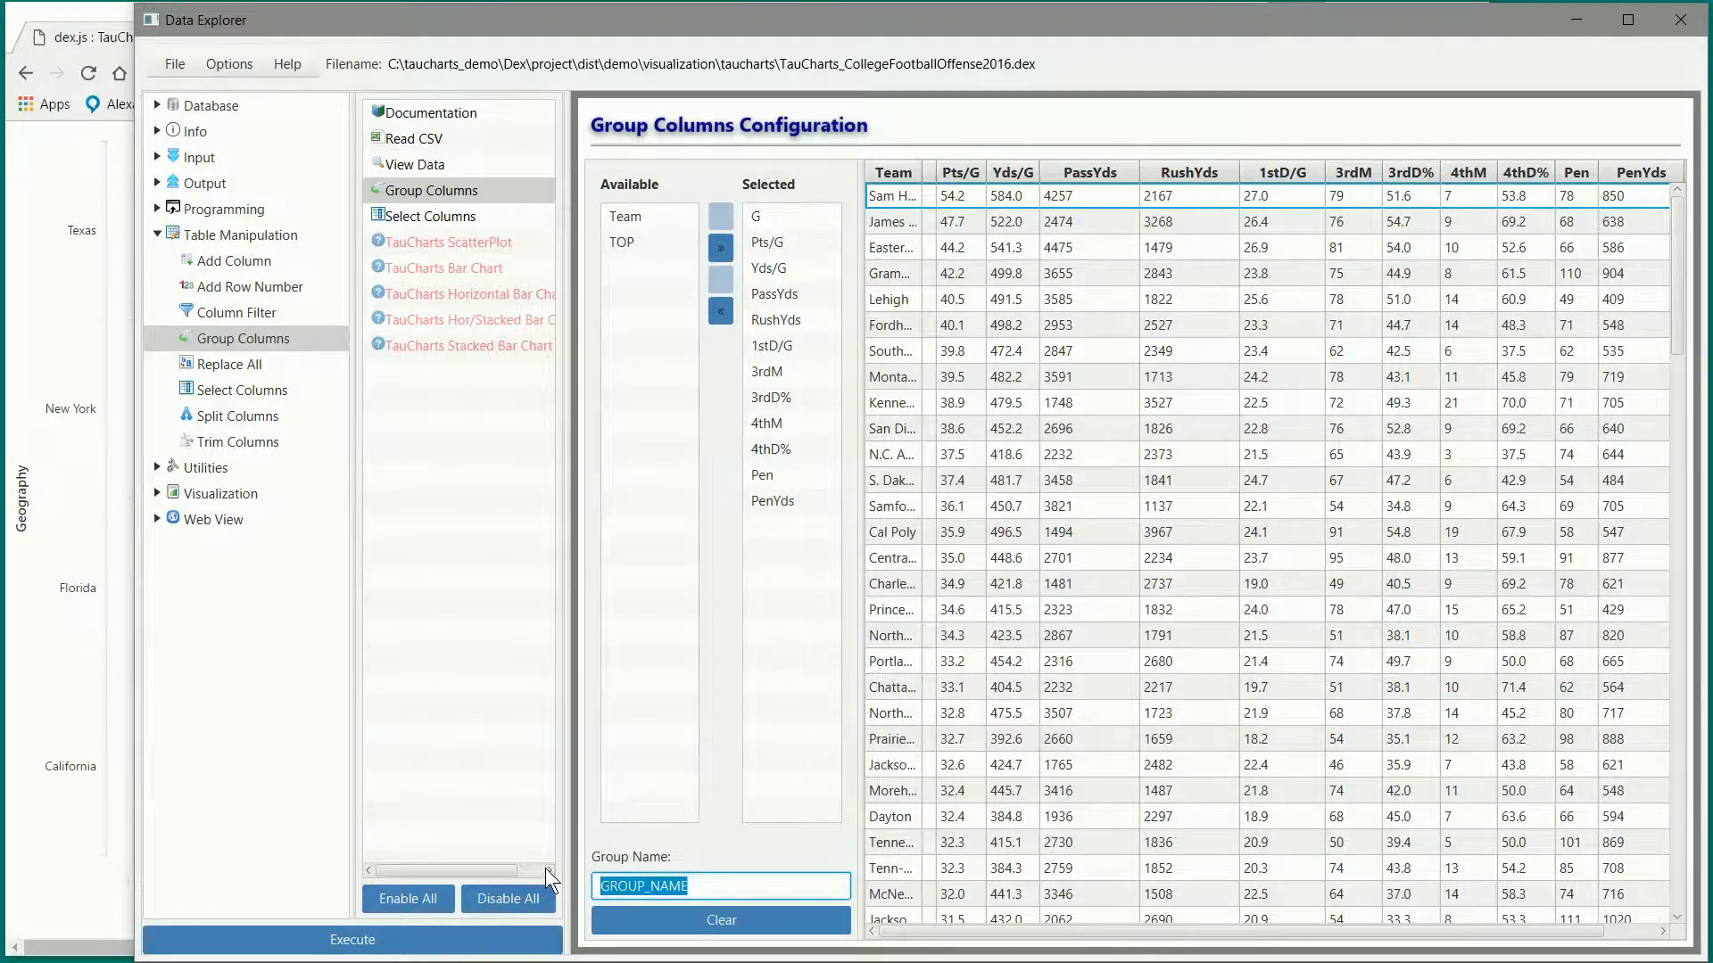
type("STAT")
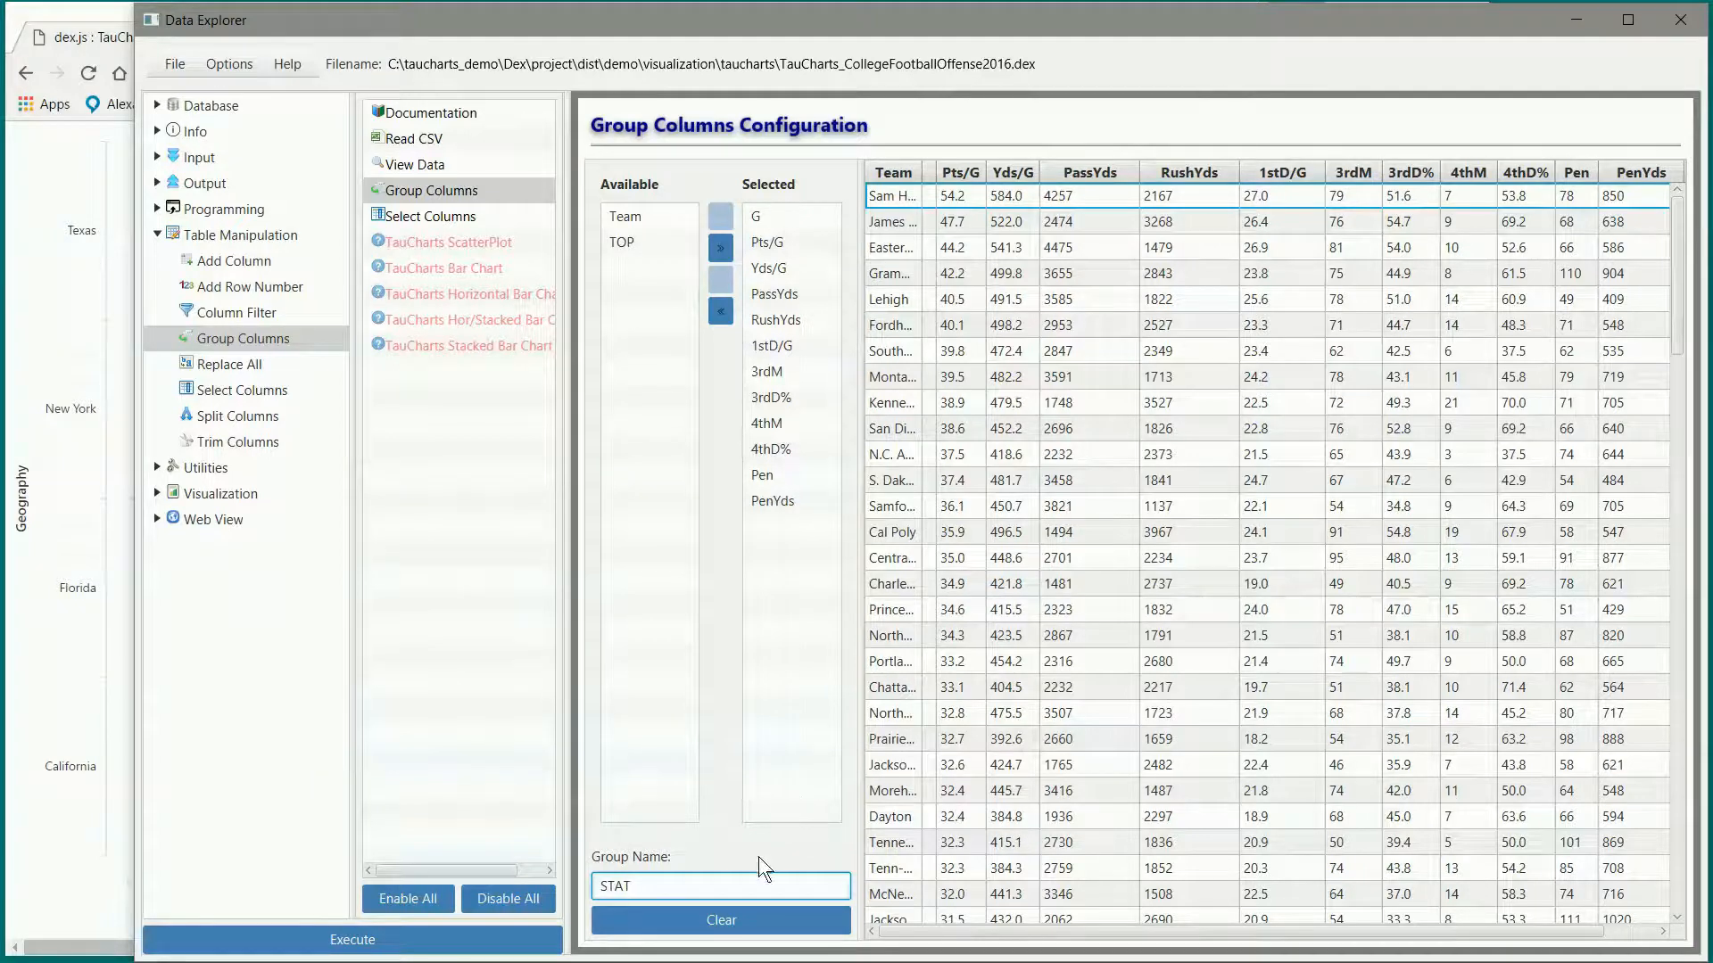
left_click(958, 198)
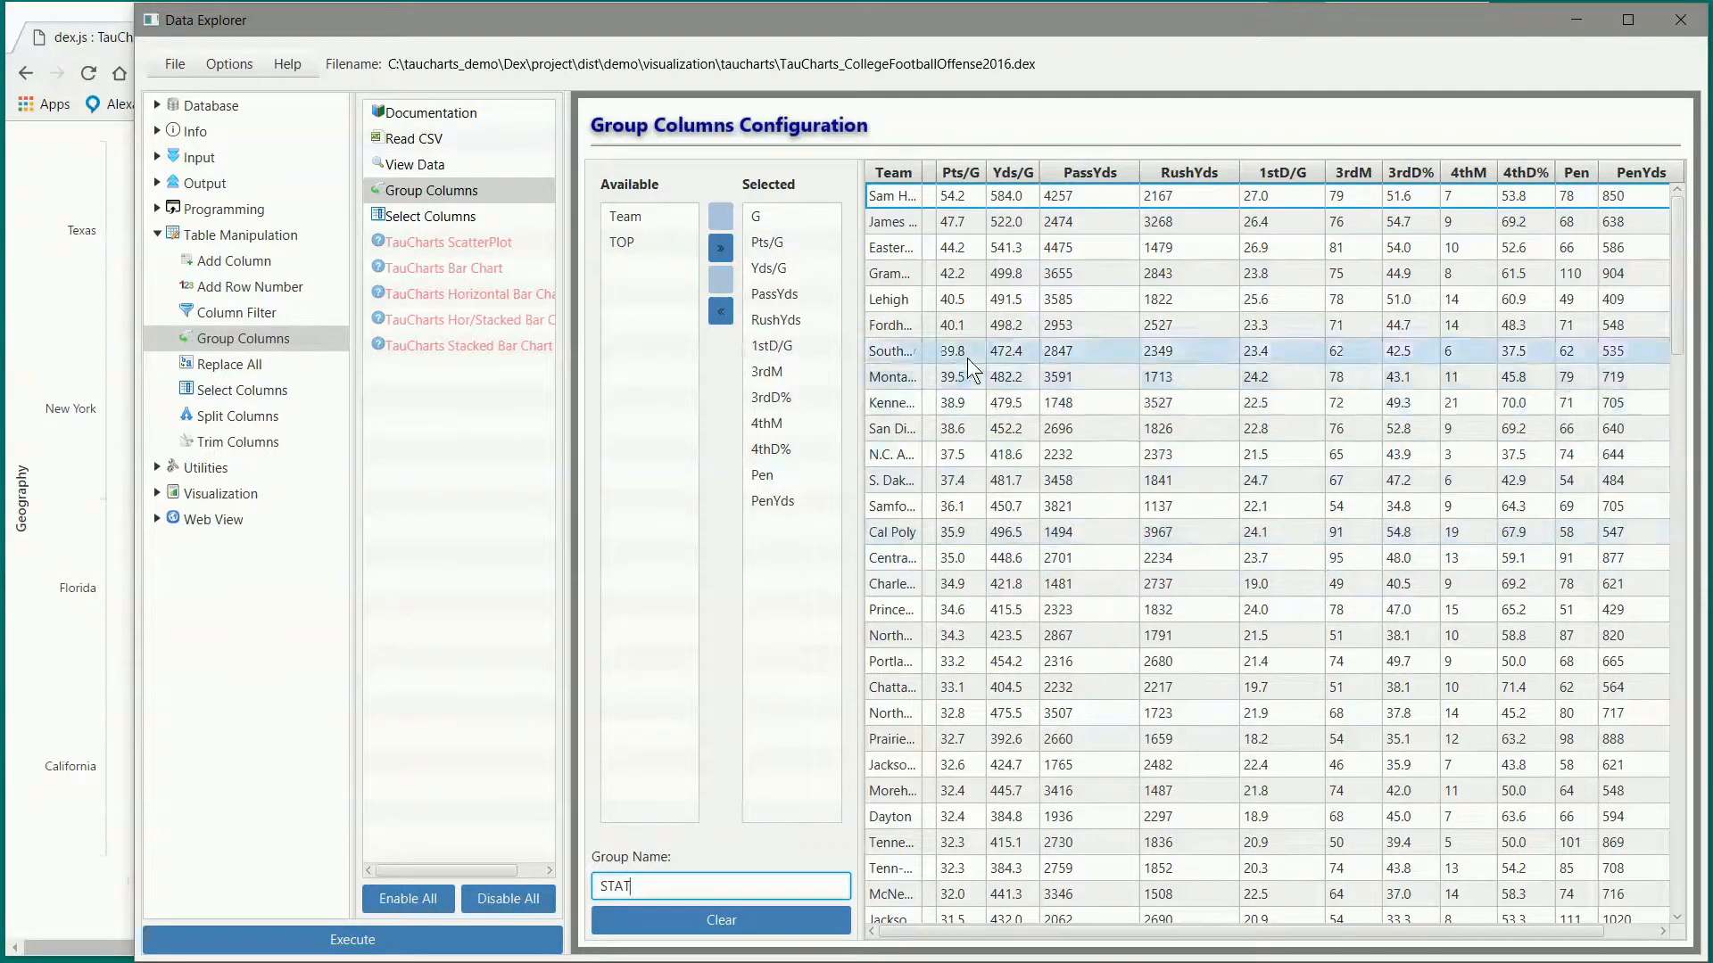
Step: Clear the Select Columns configuration again and run the workflow to load the grouped columns into it
left_click(456, 219)
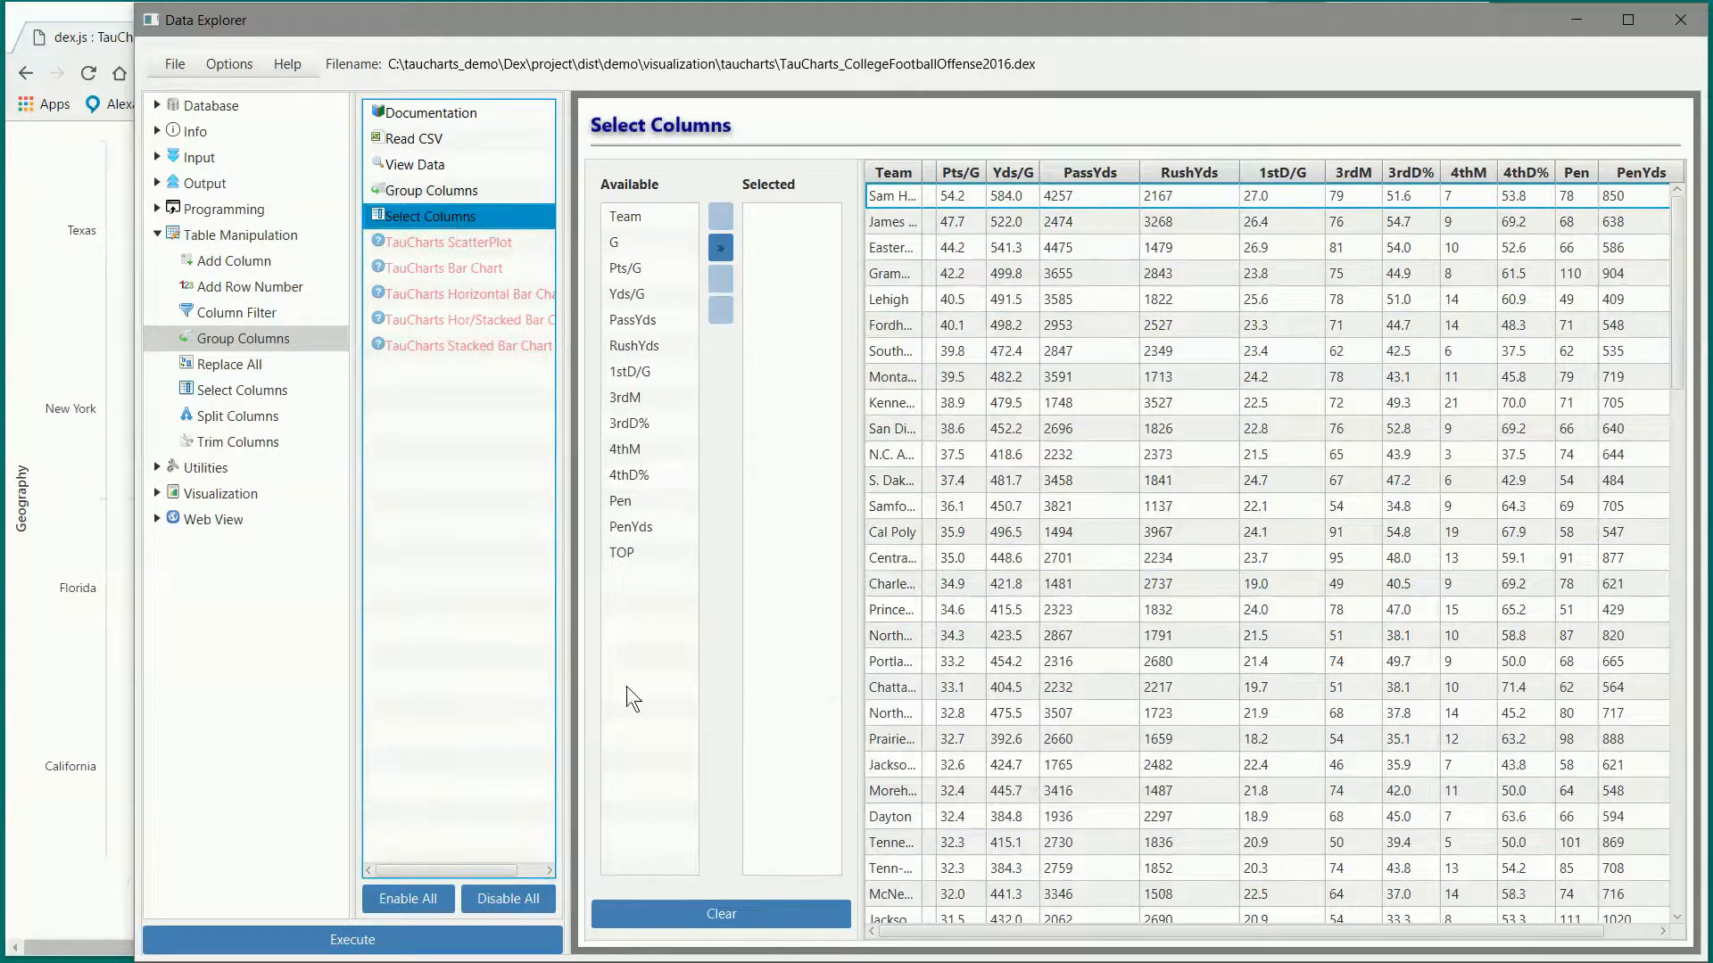
left_click(694, 903)
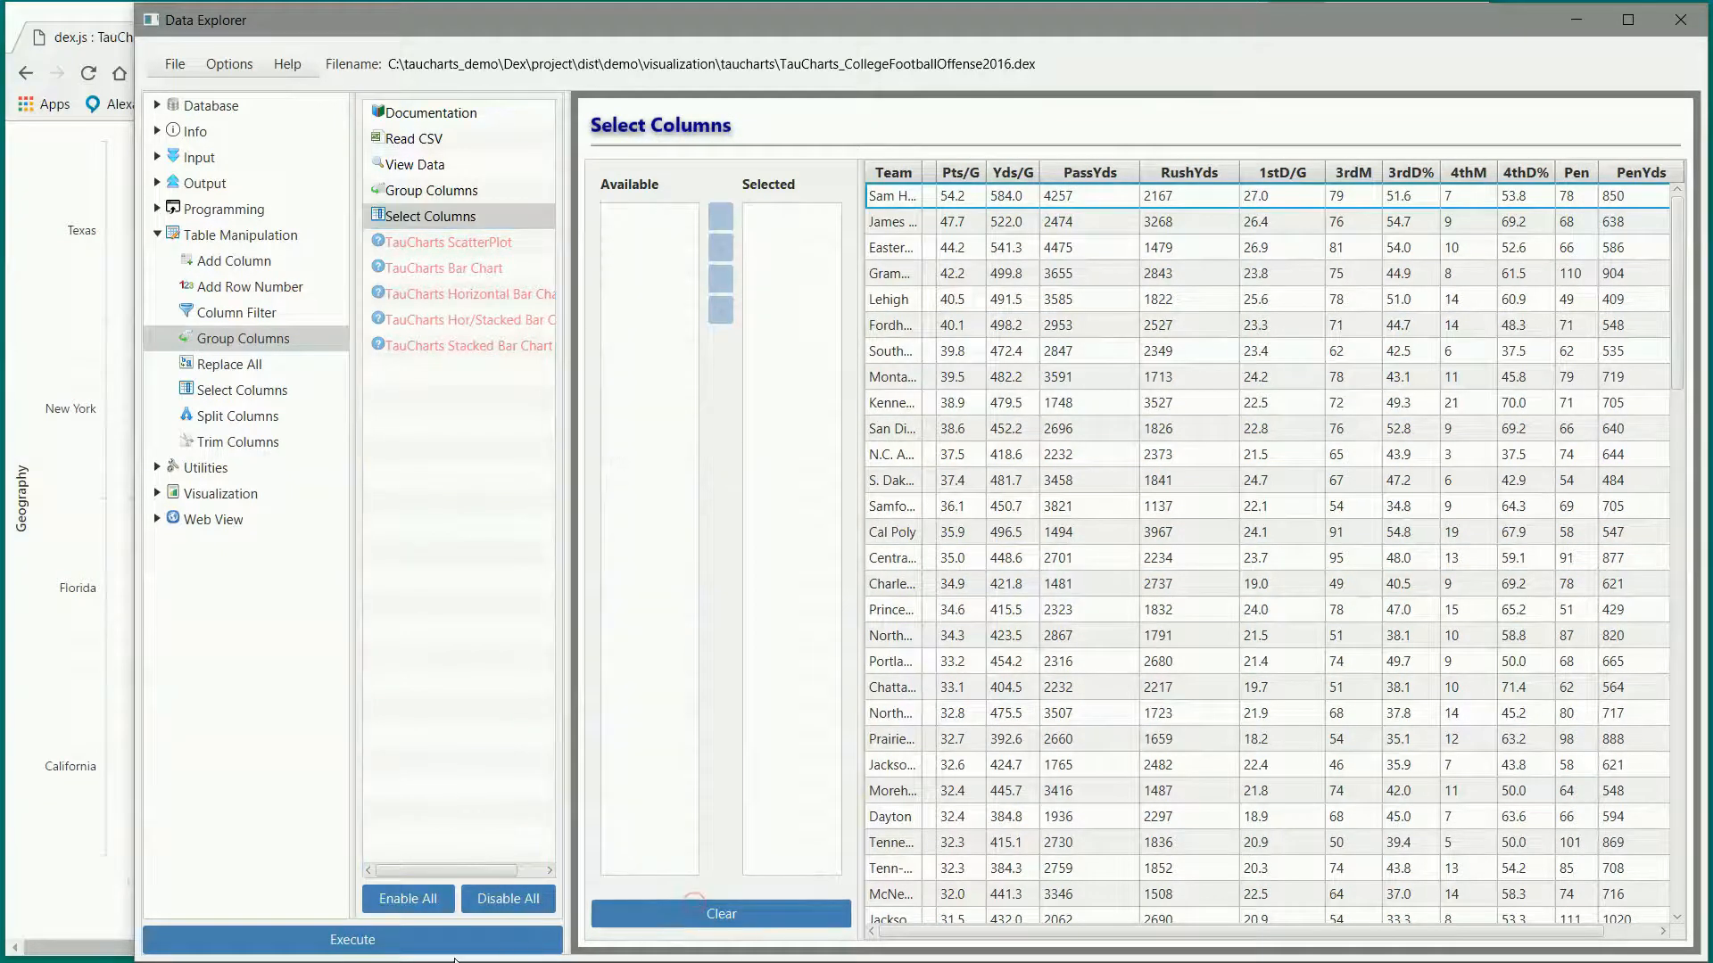
left_click(489, 932)
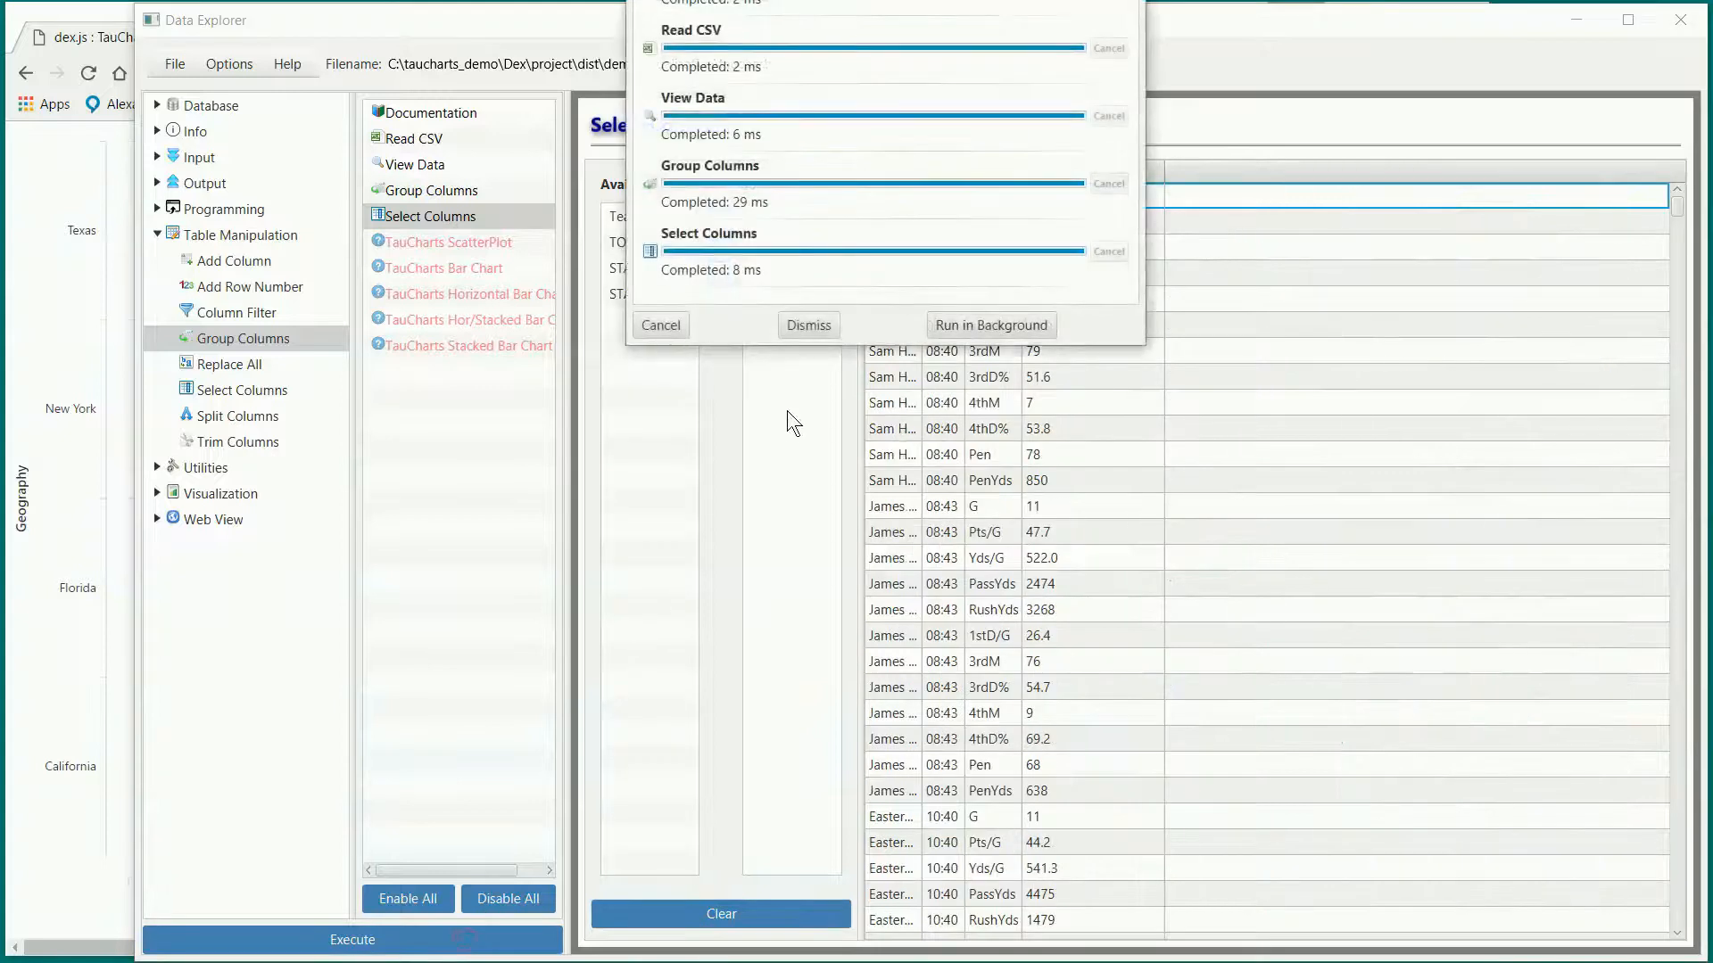
left_click(811, 327)
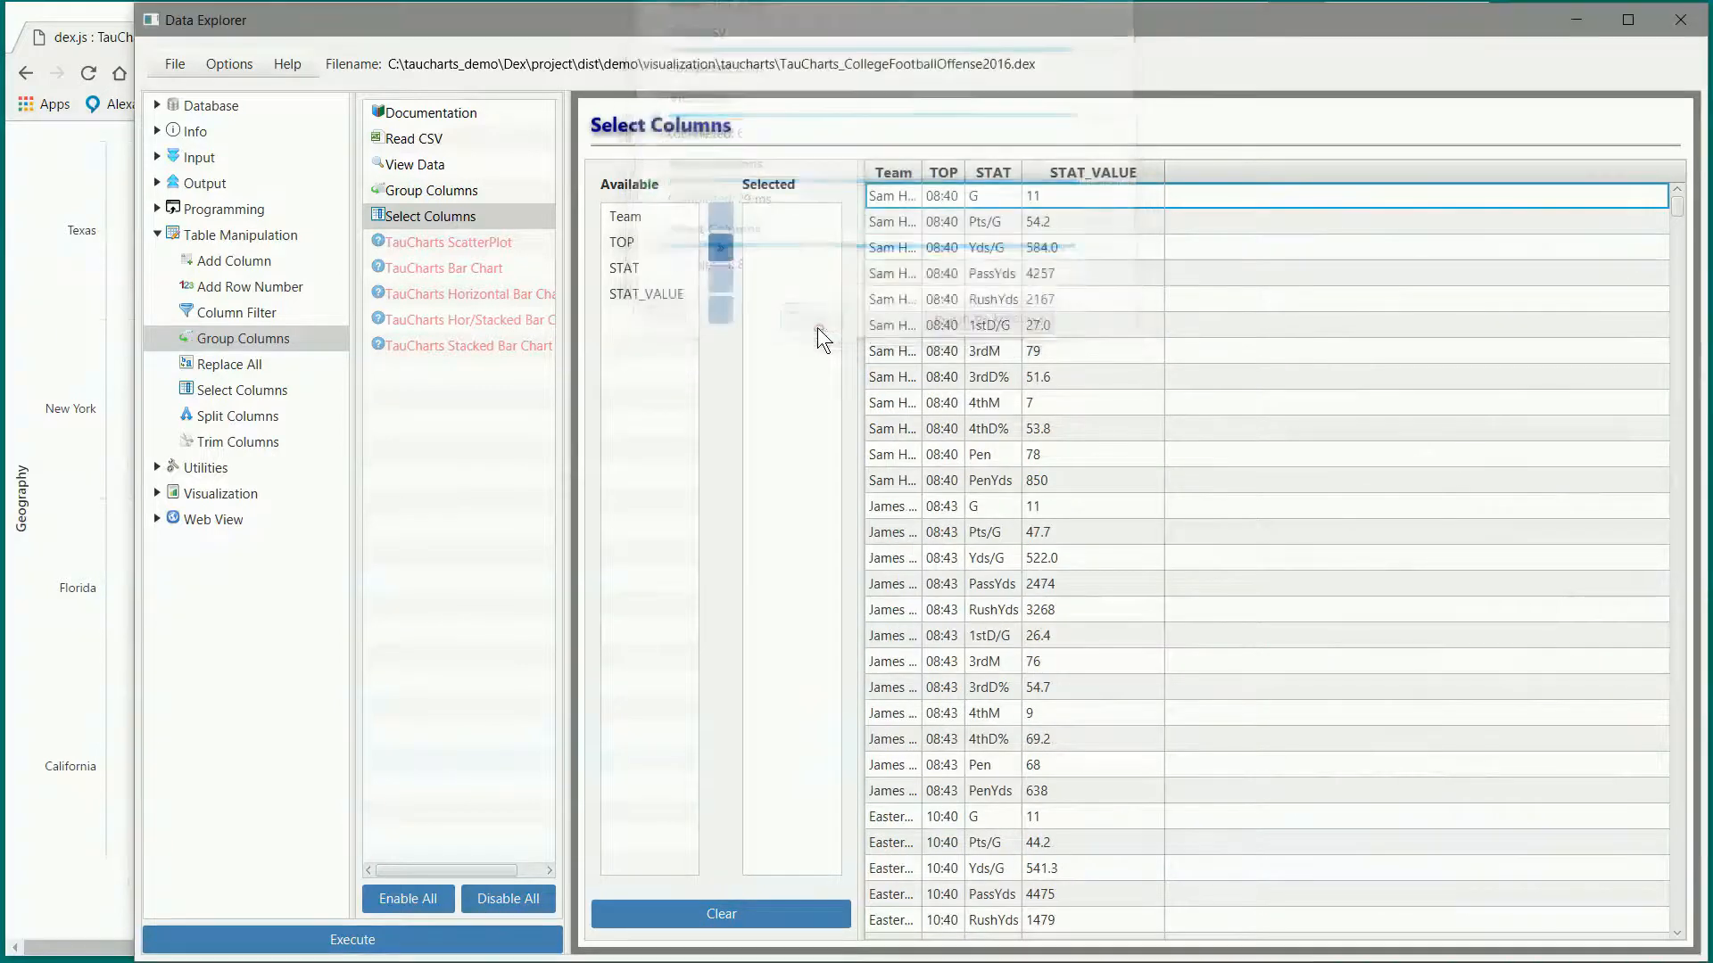
Step: Select the STAT, Team and STAT_VALUE columns, in that order, in the Select Columns task
left_click(626, 217)
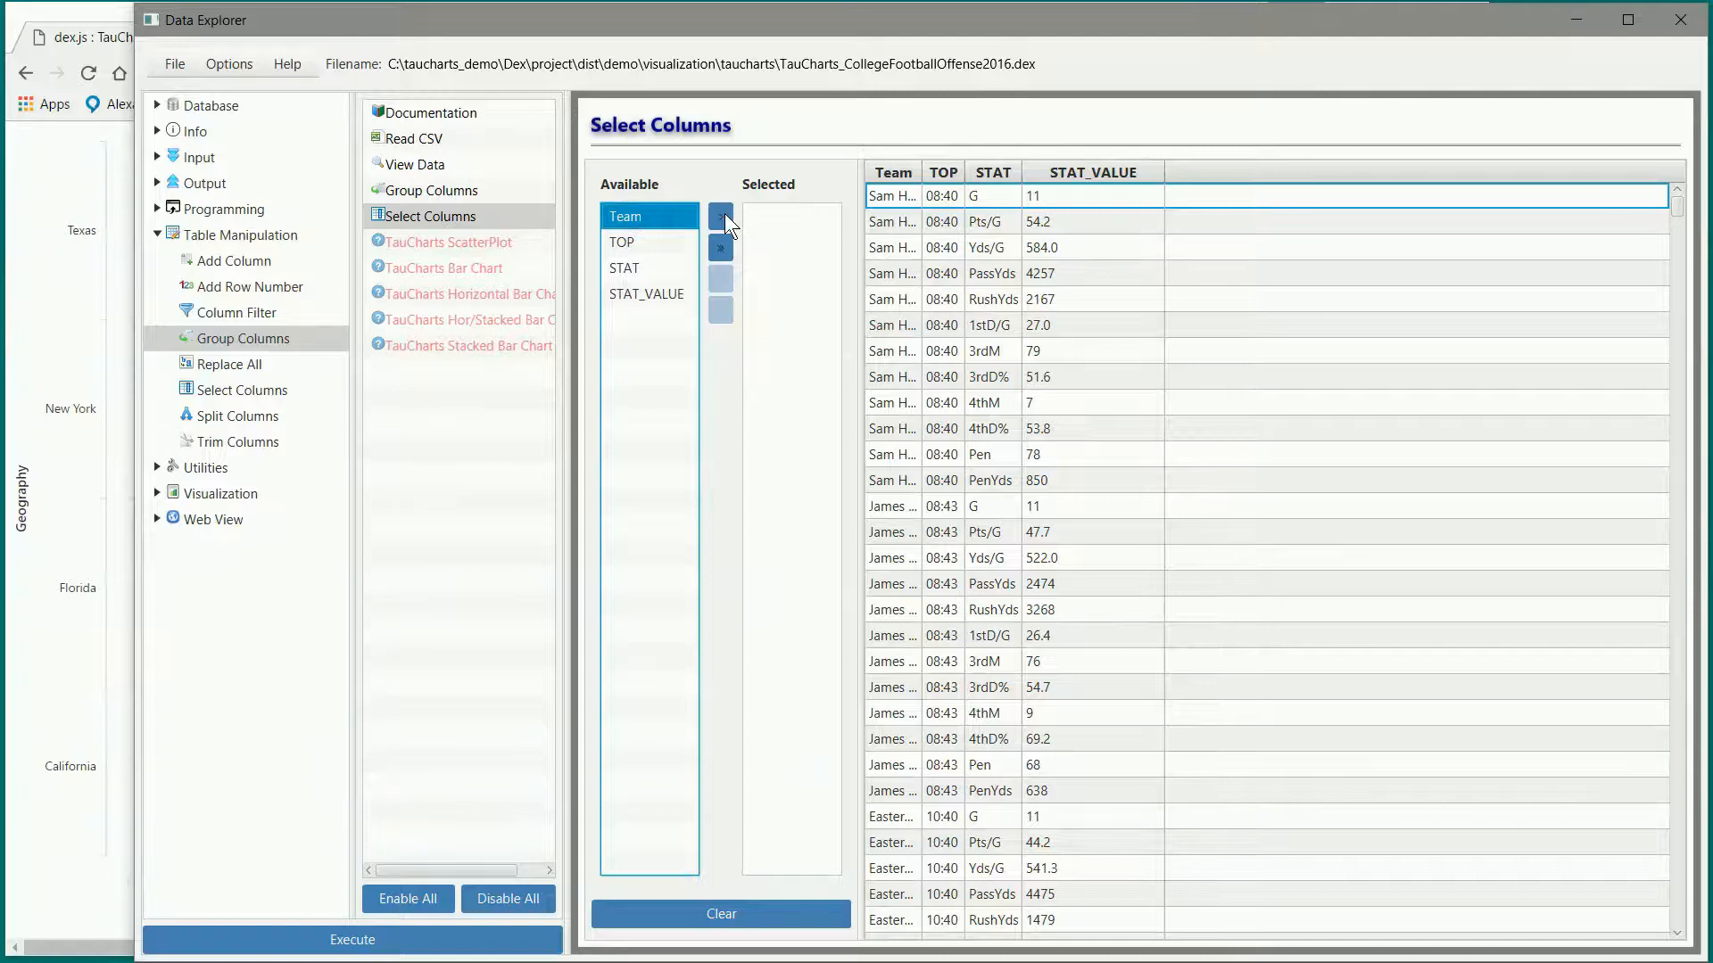
left_click(637, 268)
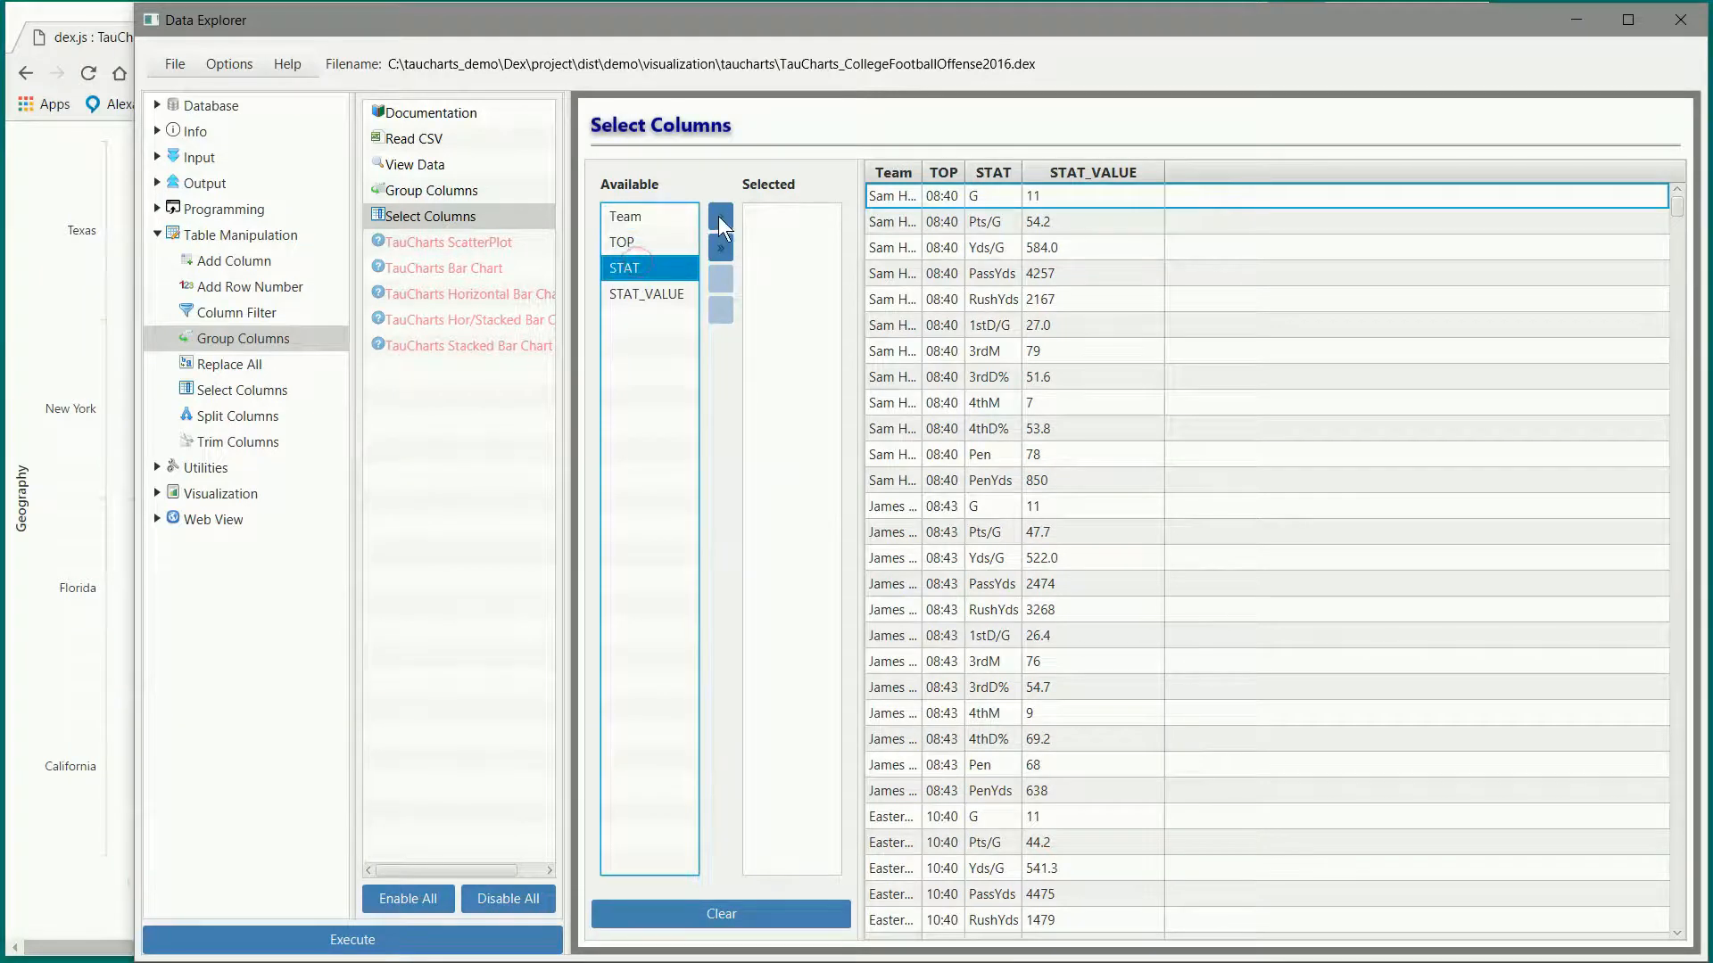
left_click(721, 217)
left_click(637, 221)
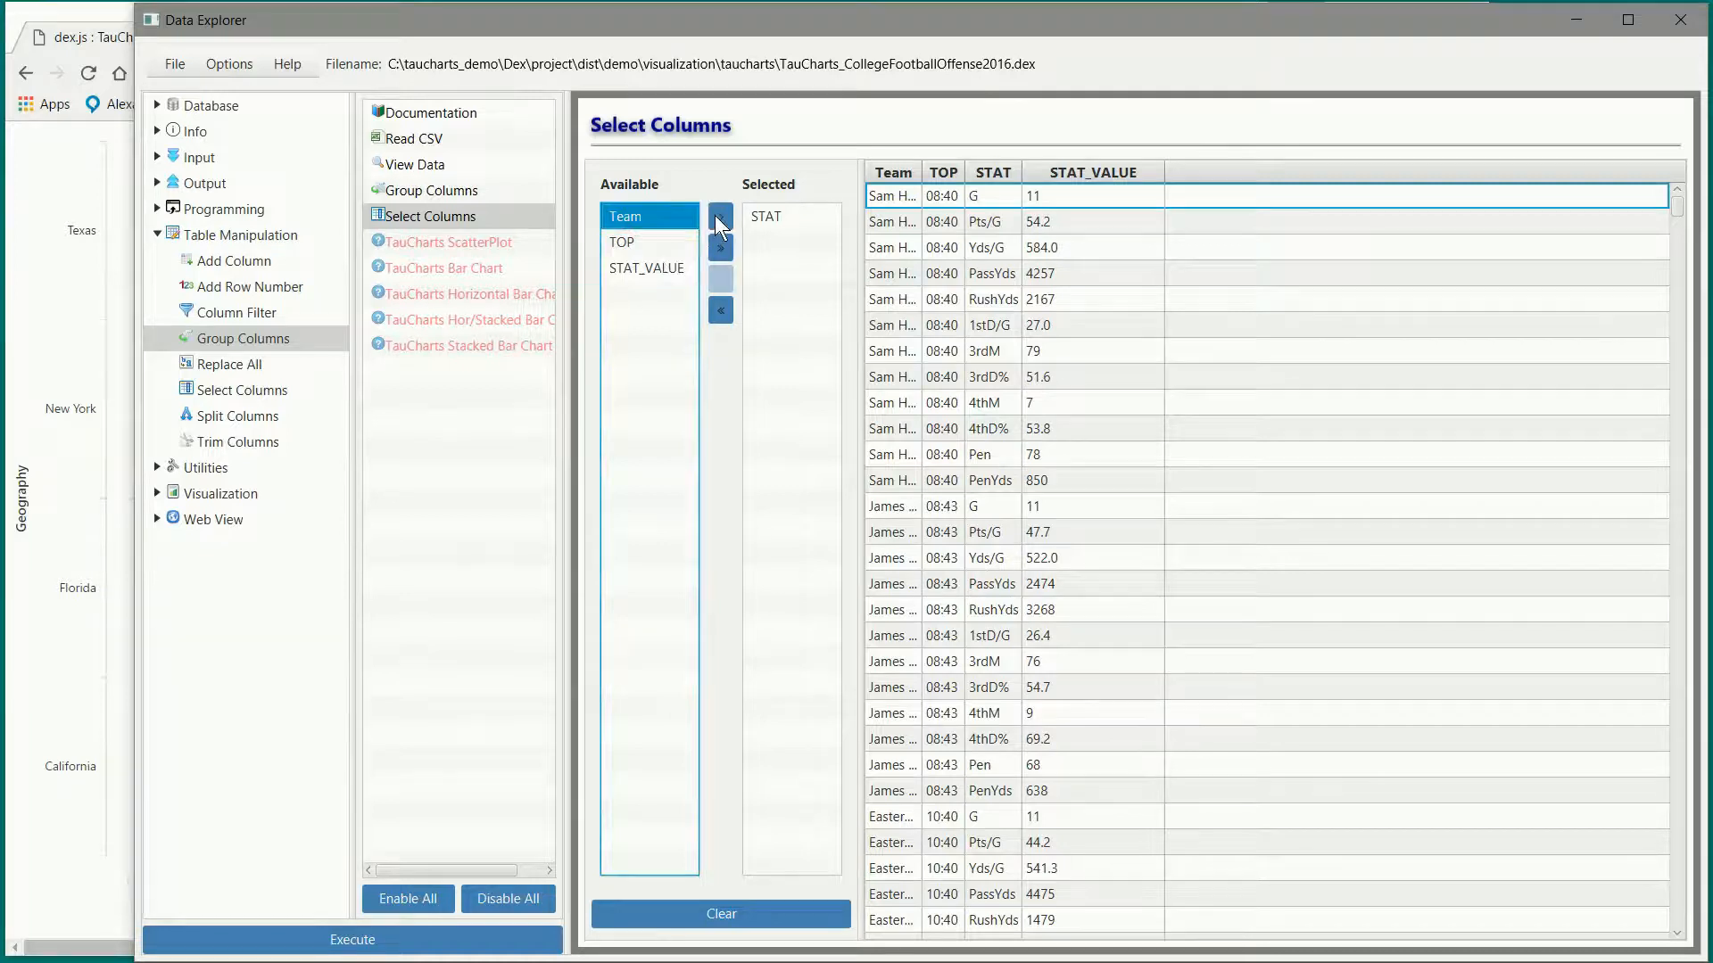
left_click(720, 218)
left_click(661, 241)
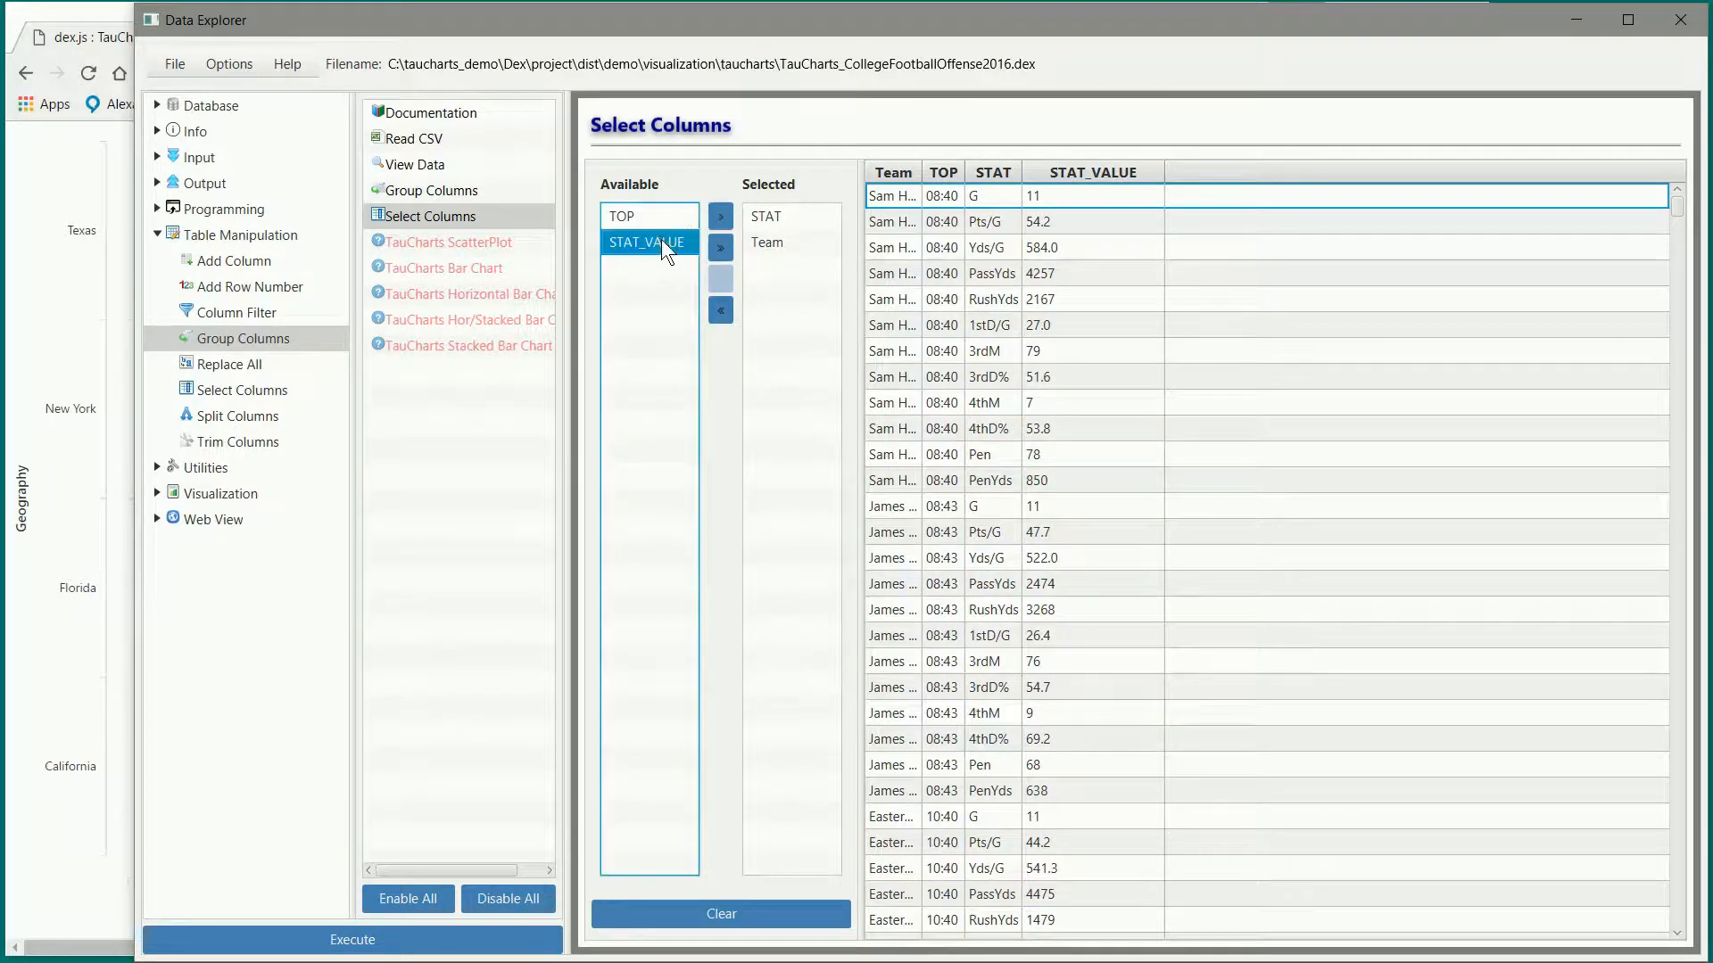
left_click(715, 217)
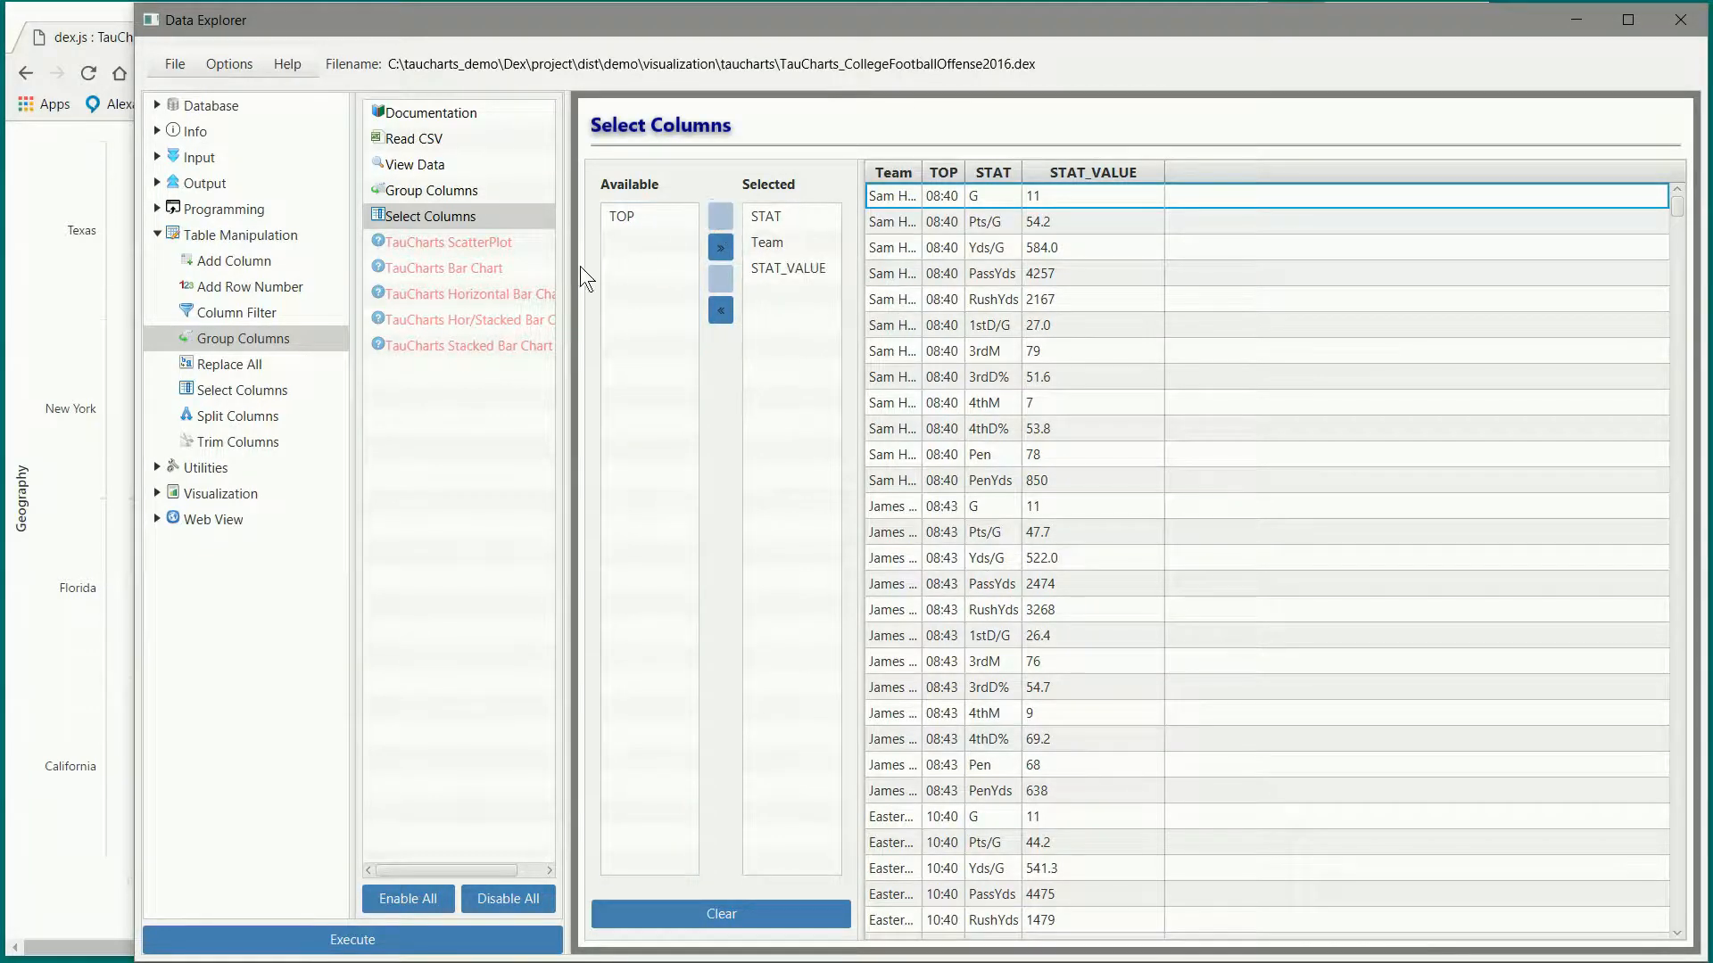
Step: Enable the TauCharts ScatterPlot task and run the workflow to plot the grouped football statistics
left_click(483, 242)
right_click(484, 243)
left_click(503, 285)
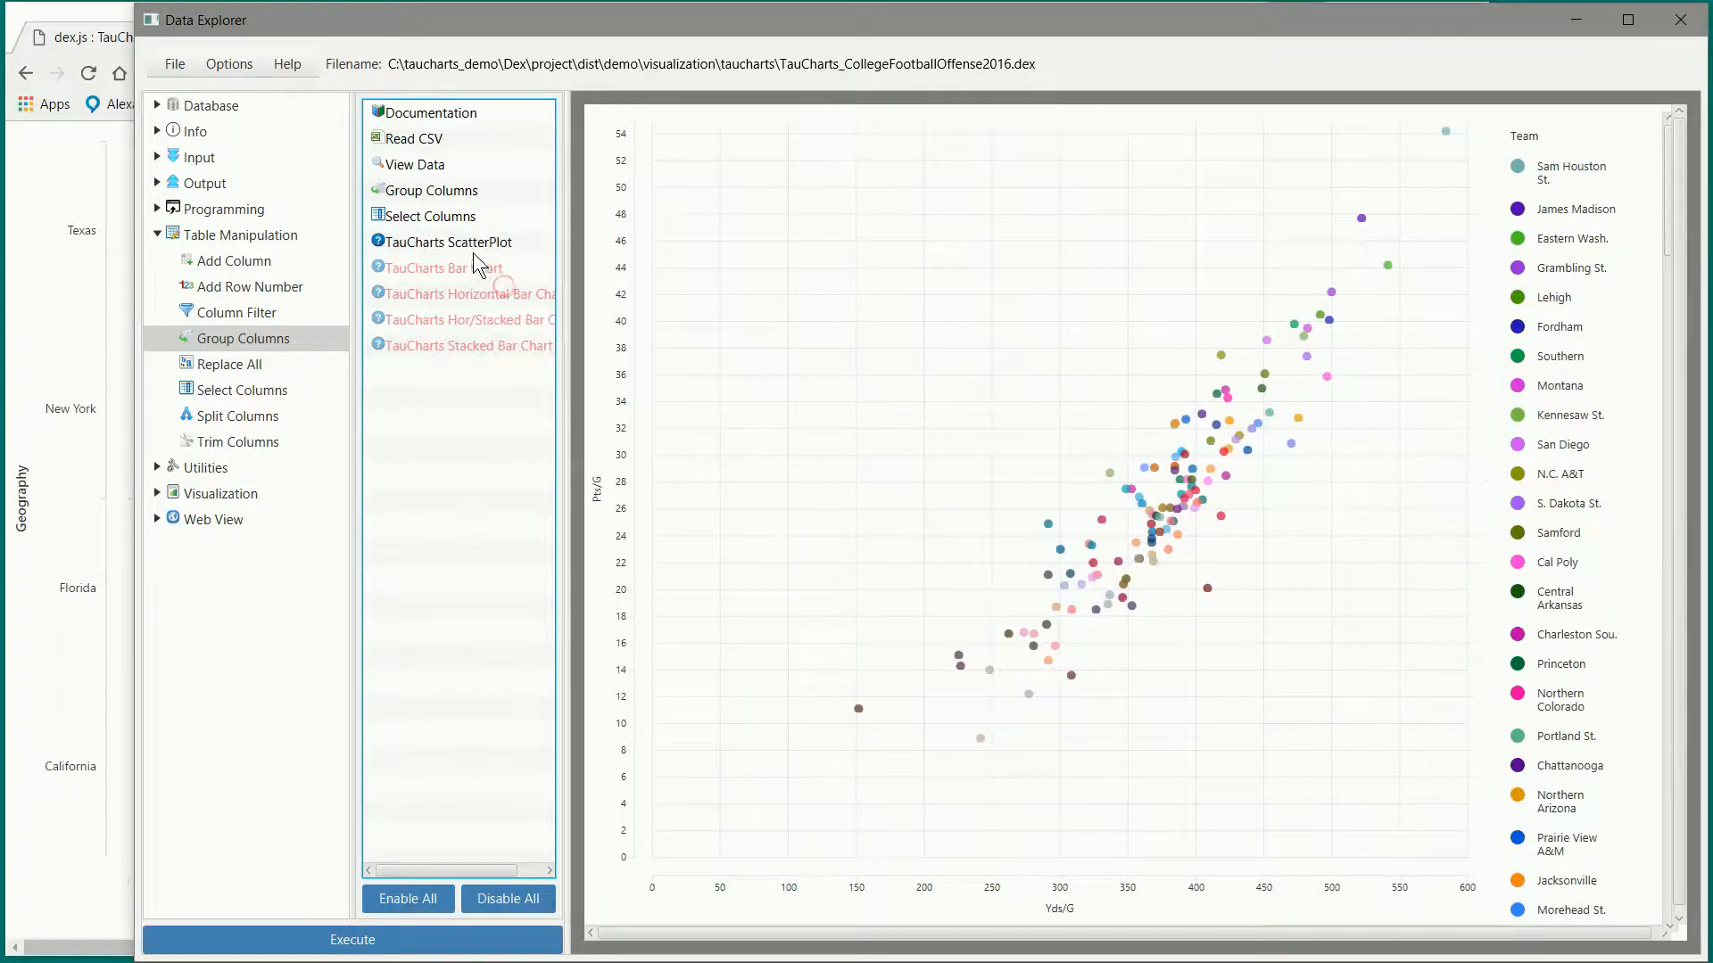
left_click(383, 944)
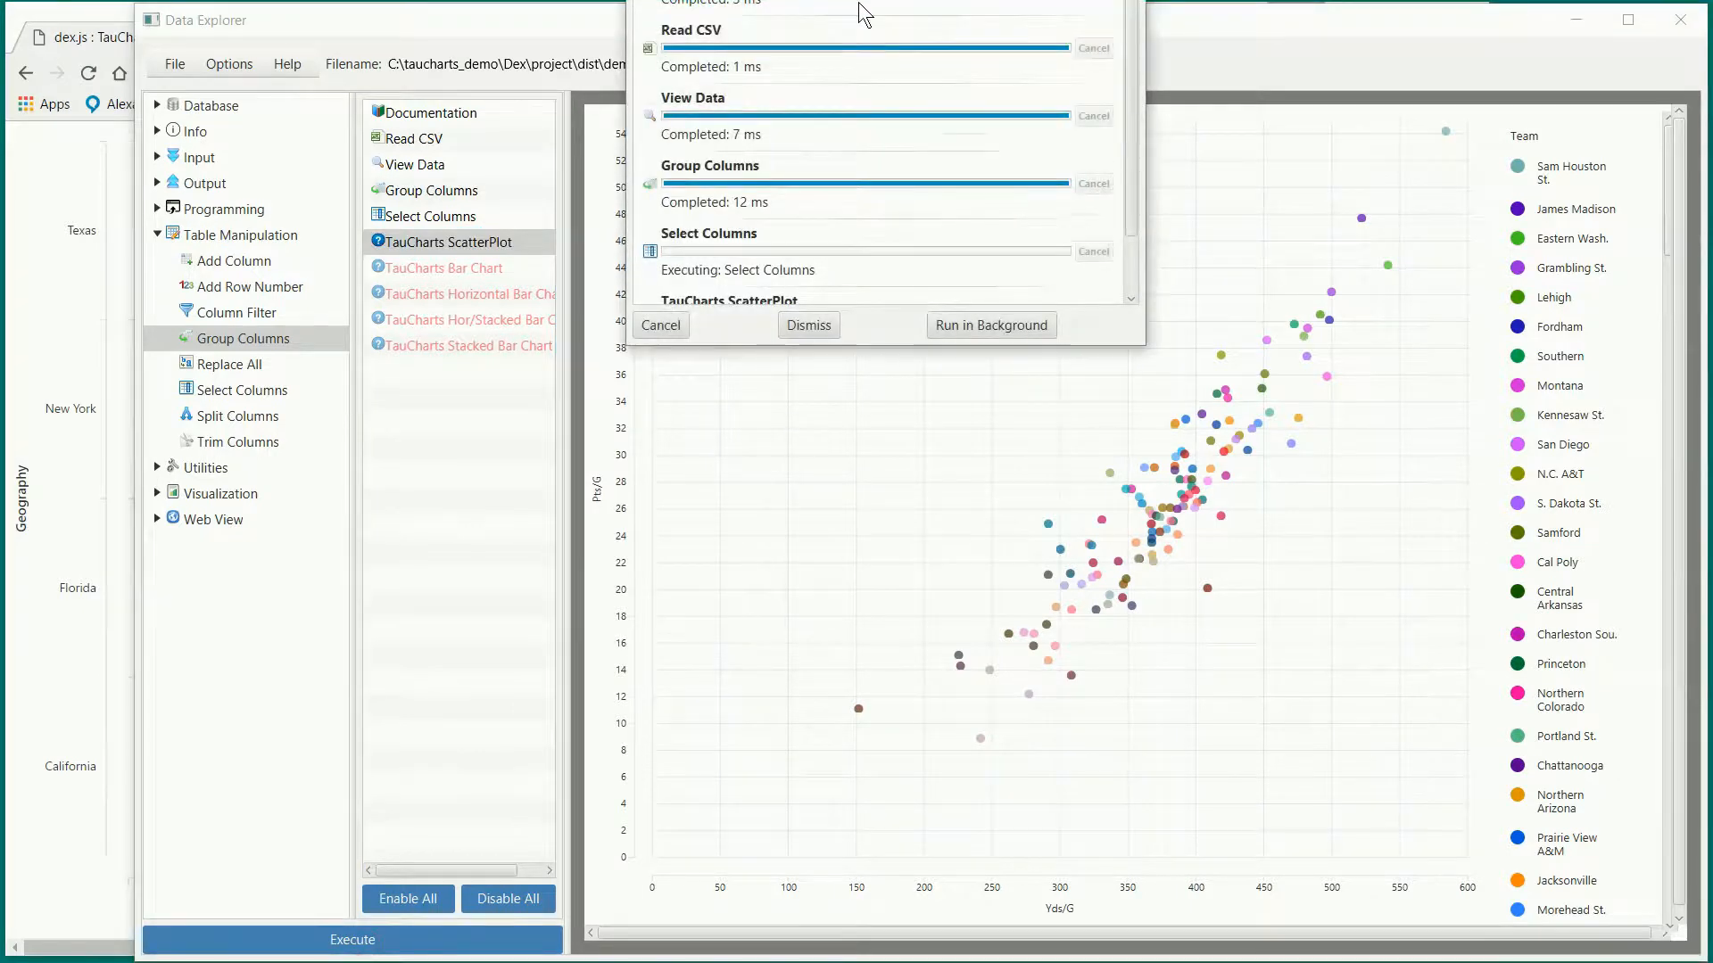
left_click_drag(858, 2, 564, 123)
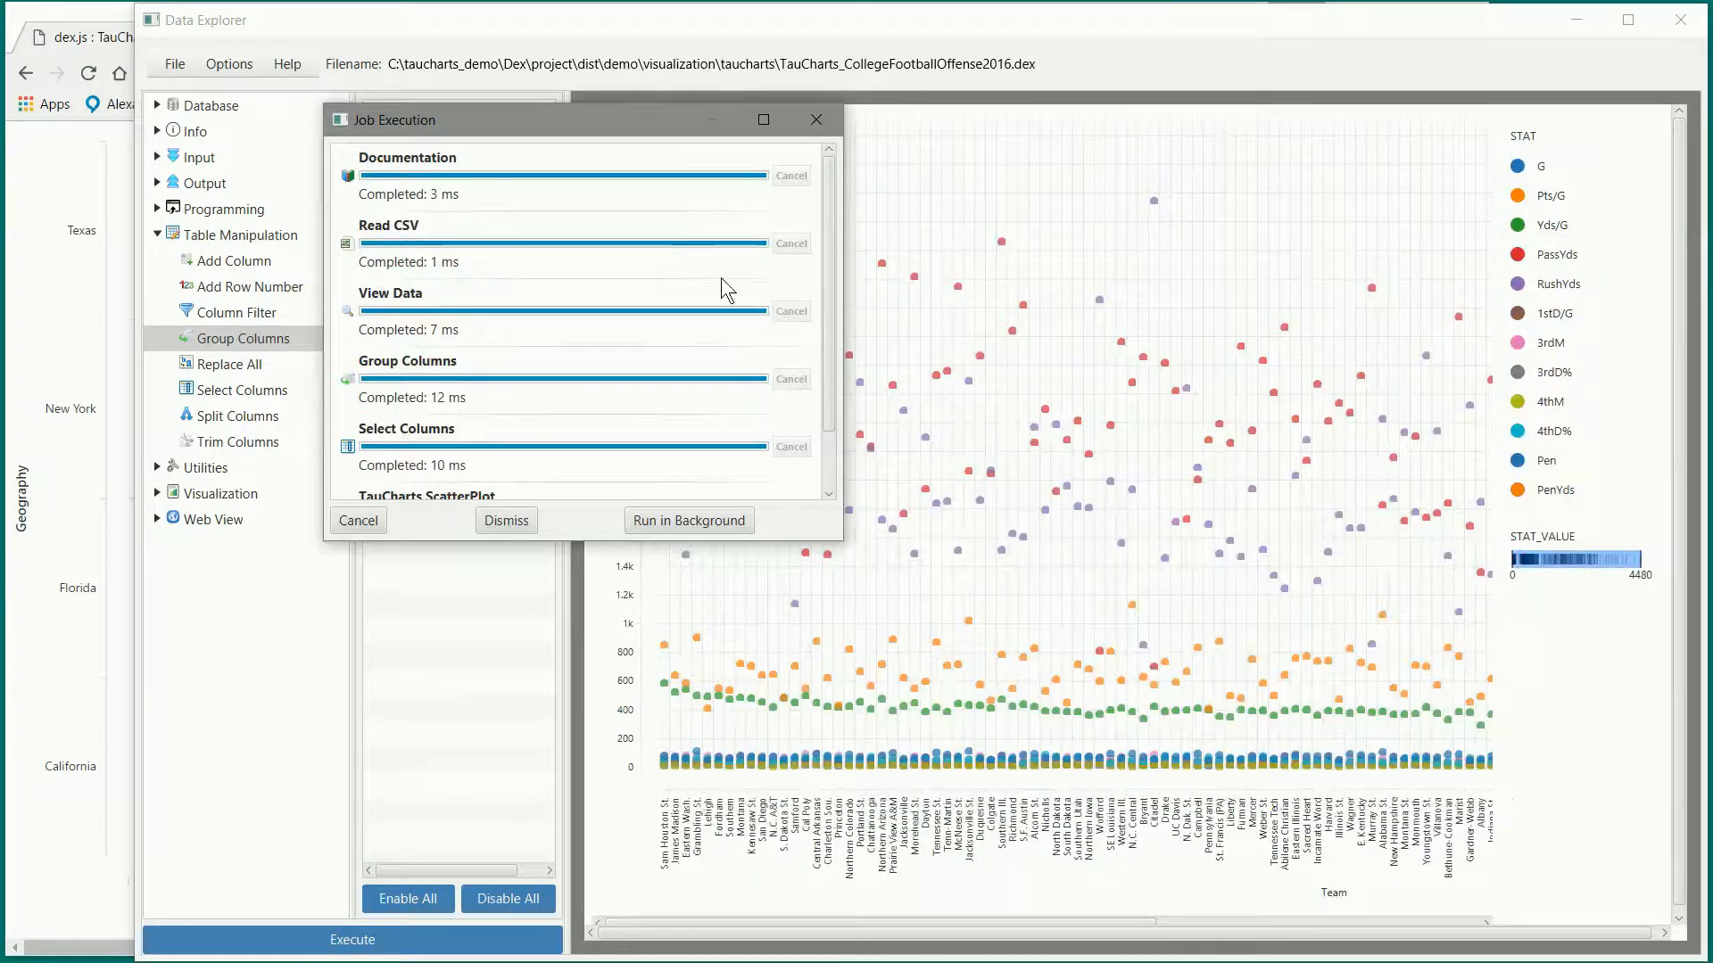
left_click(514, 522)
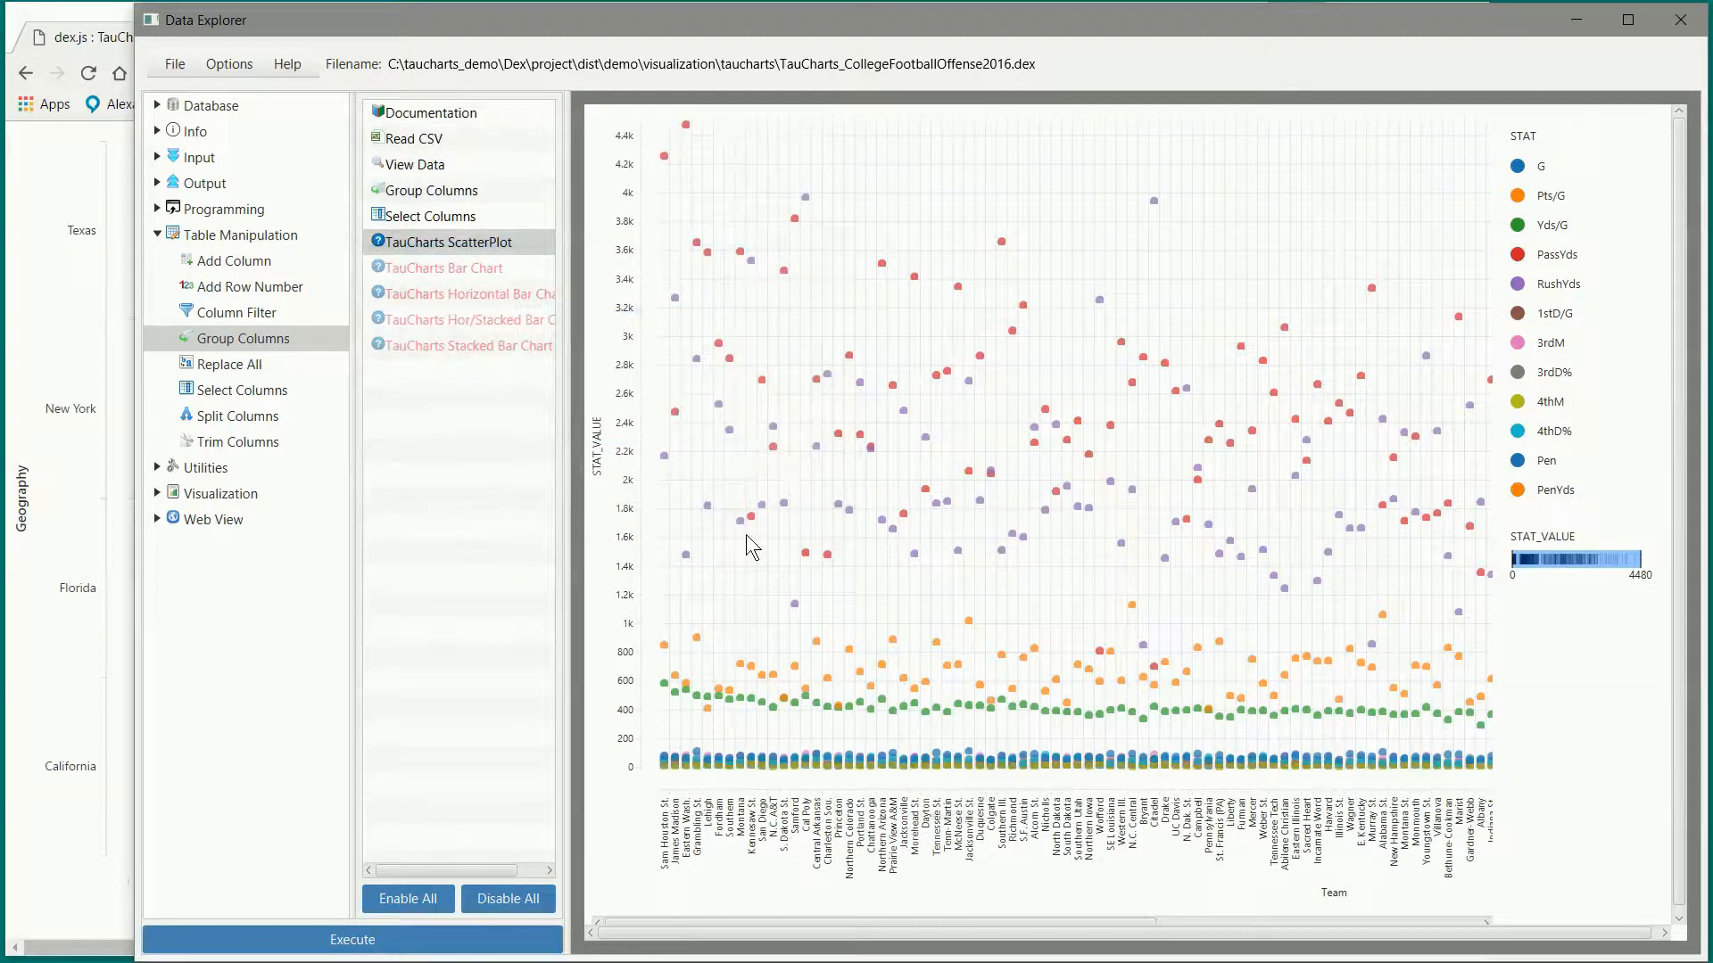
Step: Filter the scatter plot through its STAT legend to show only the Pts/G statistic
left_click(1520, 169)
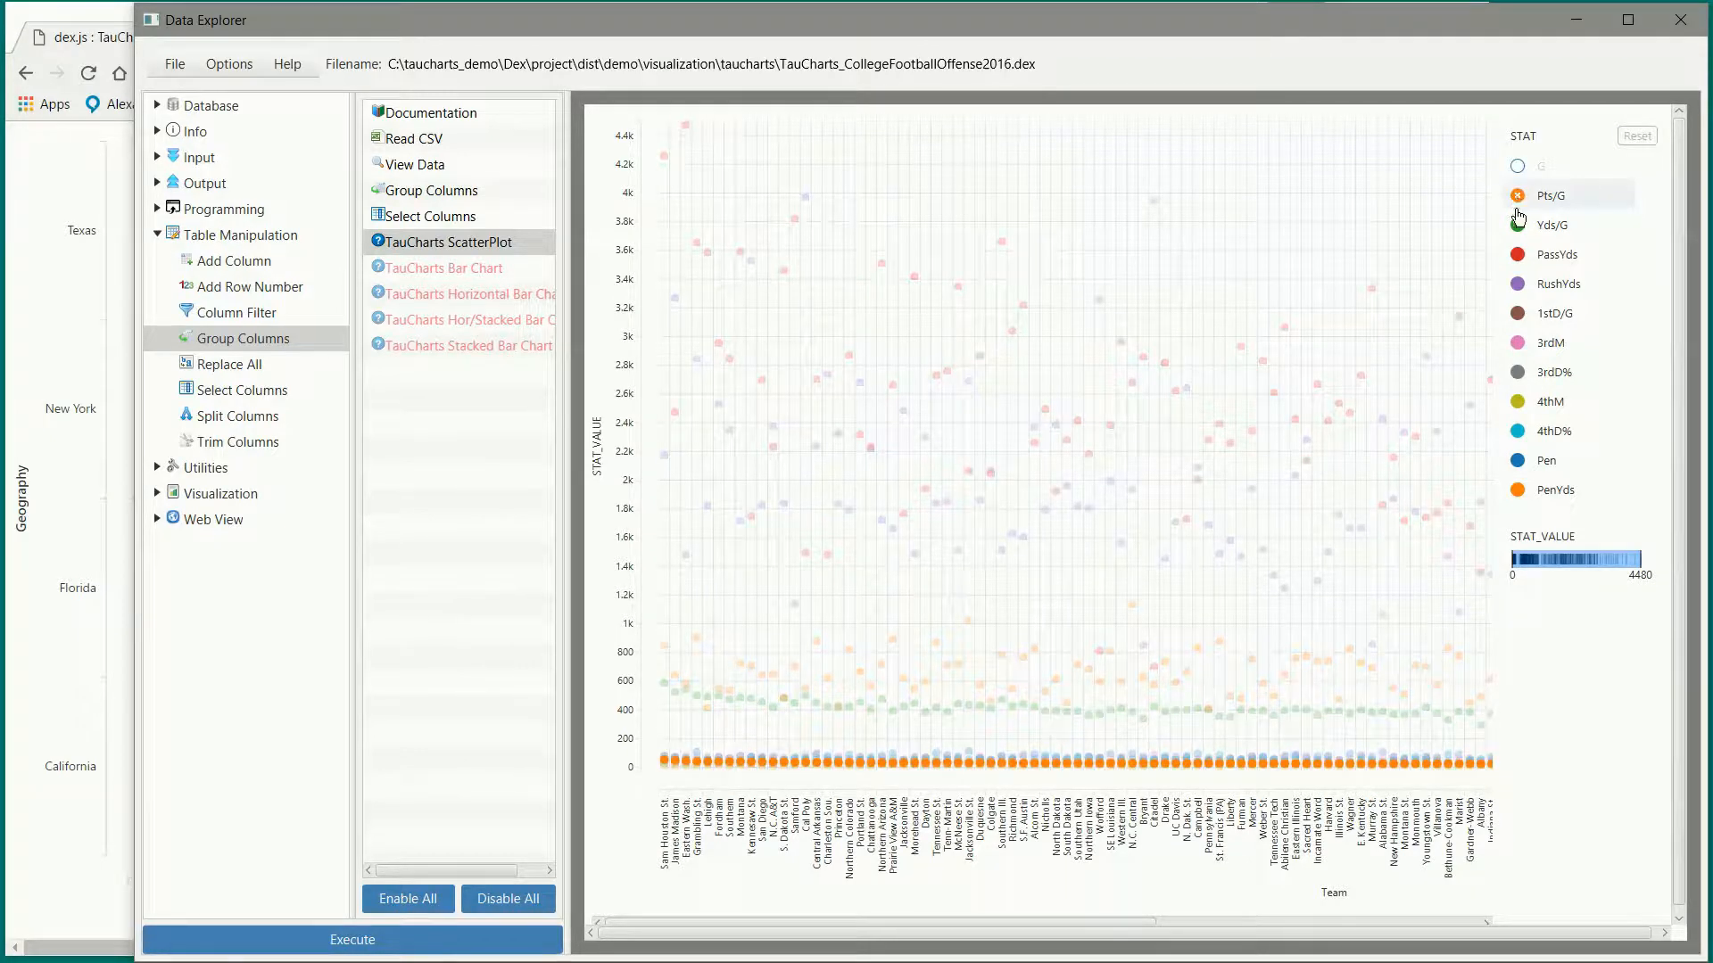
left_click(1519, 228)
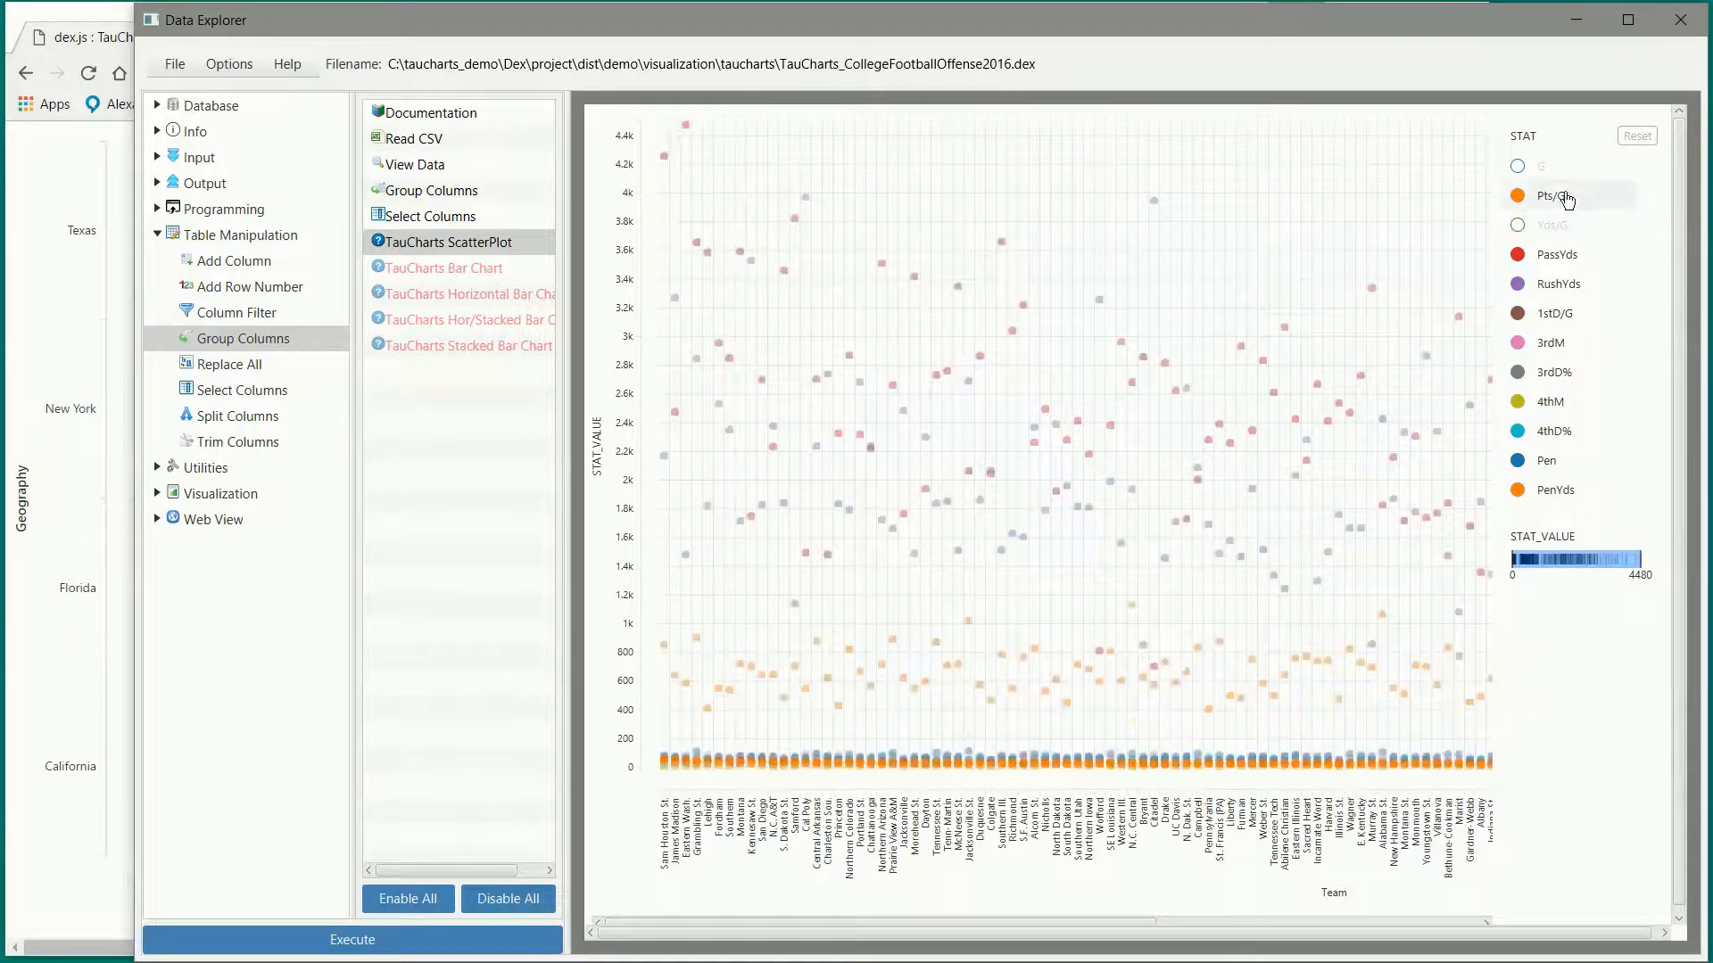
left_click(1561, 202)
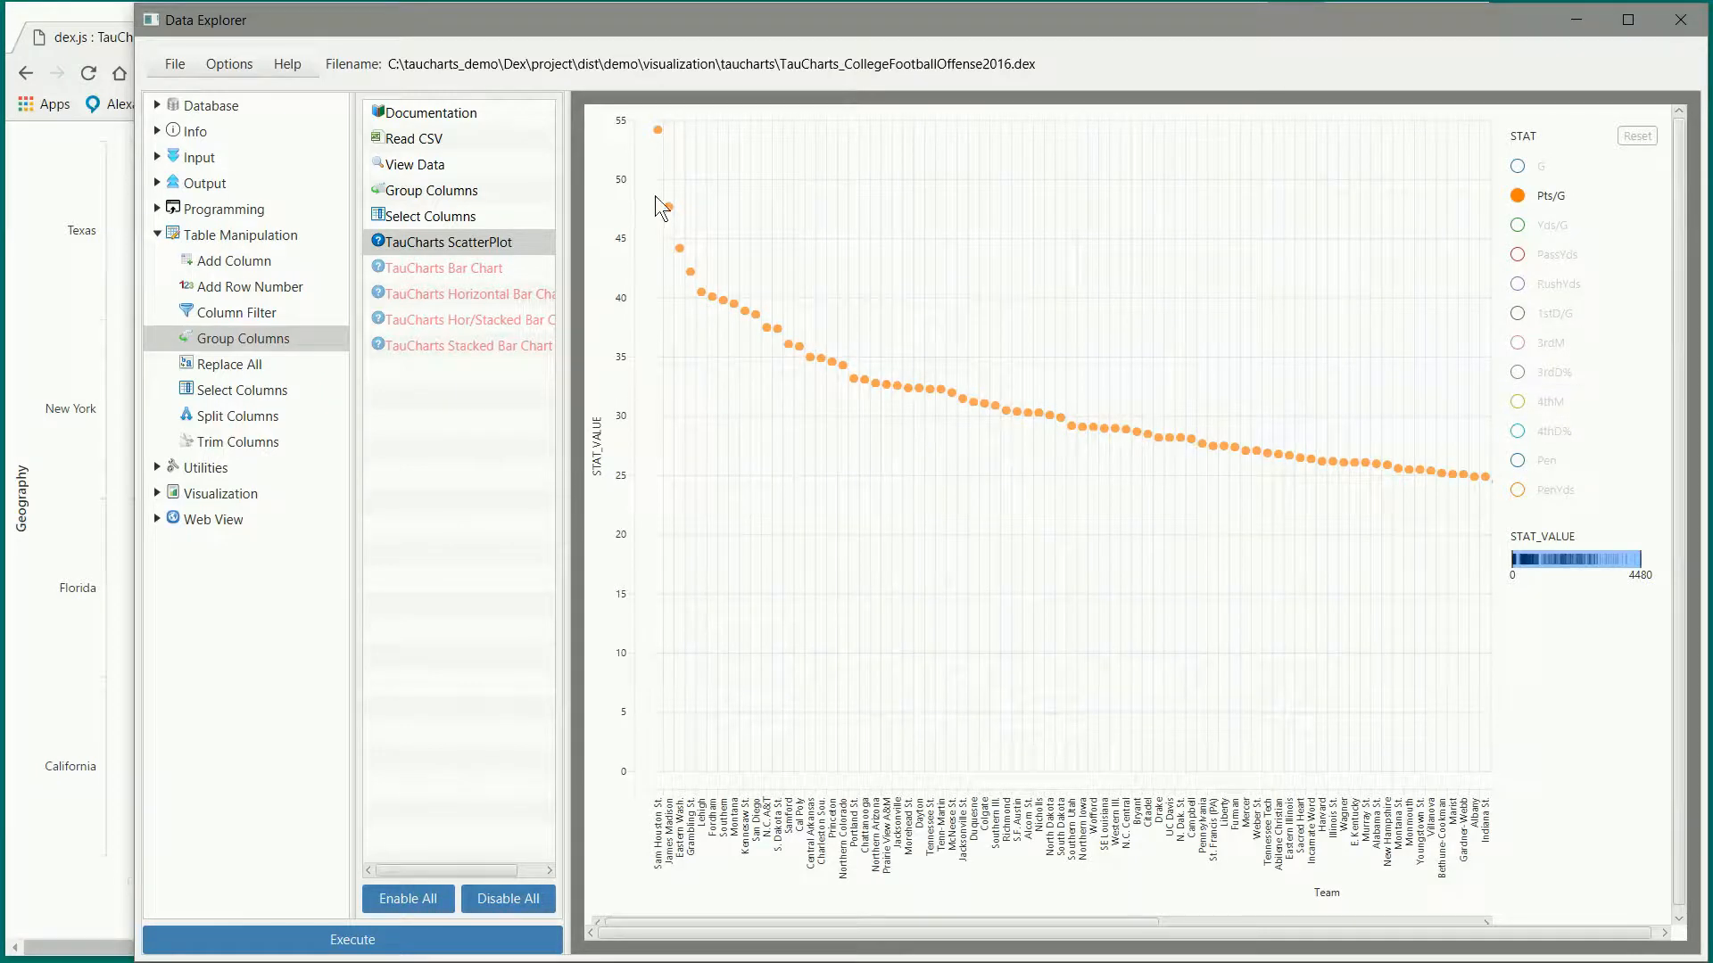
Step: Set the chart type of the TauCharts ScatterPlot task to line and uncover the resulting chart
right_click(495, 243)
left_click(546, 338)
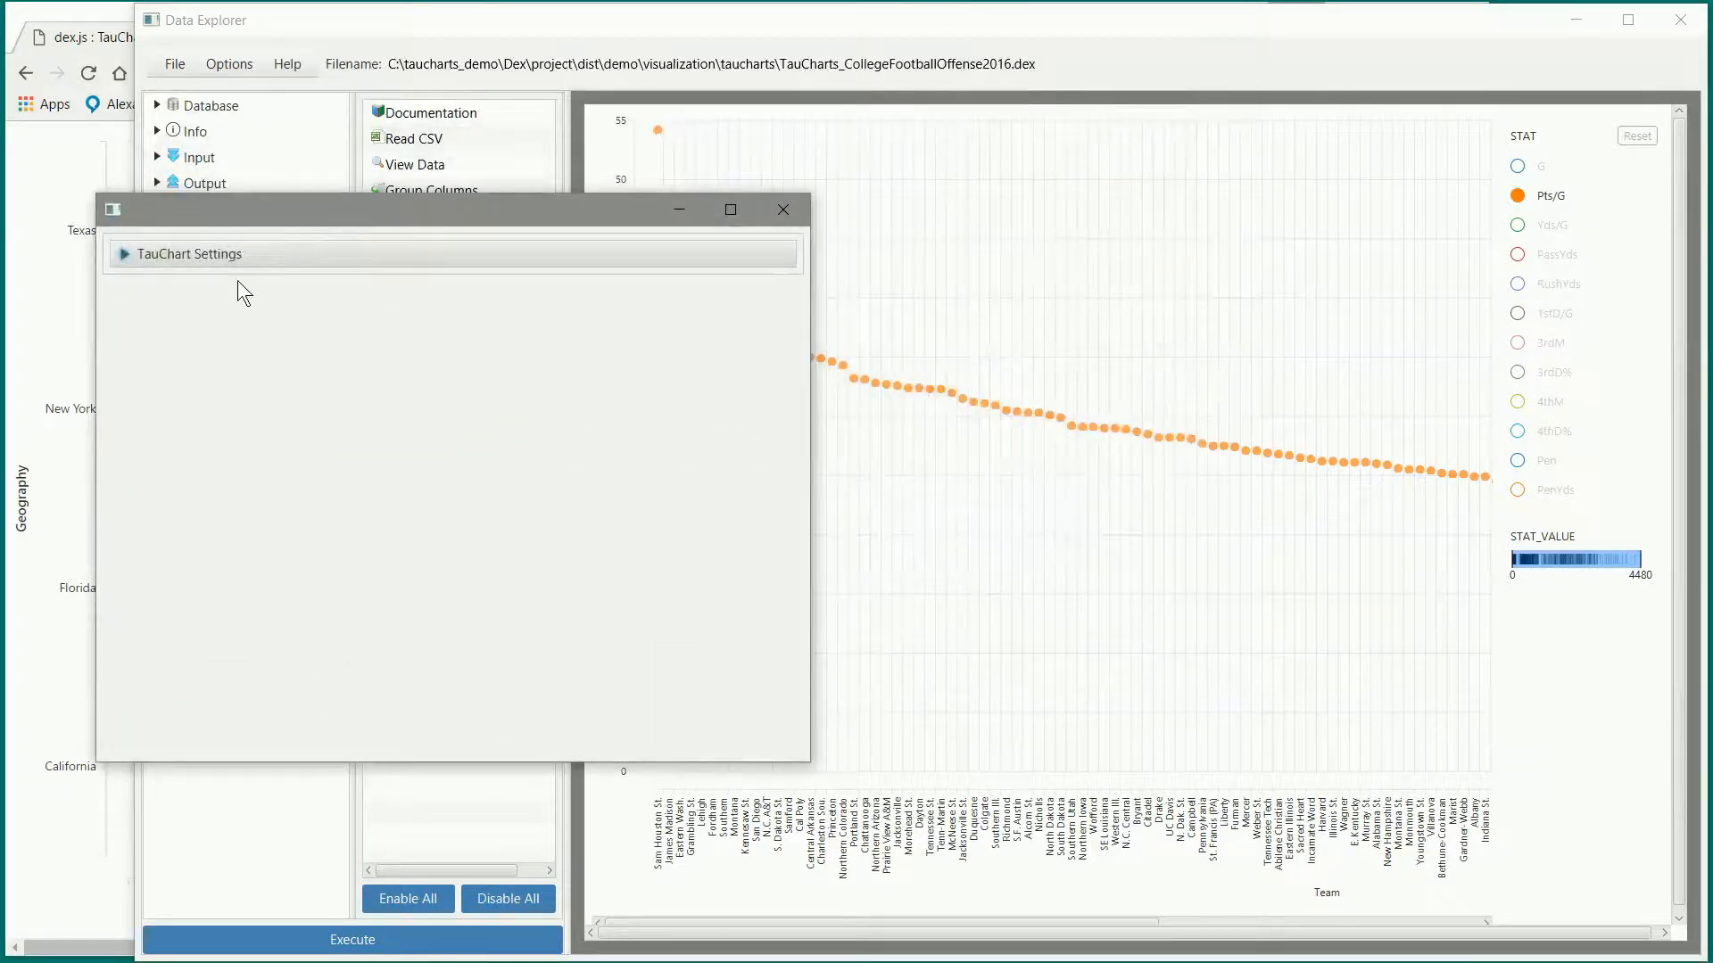
left_click(129, 258)
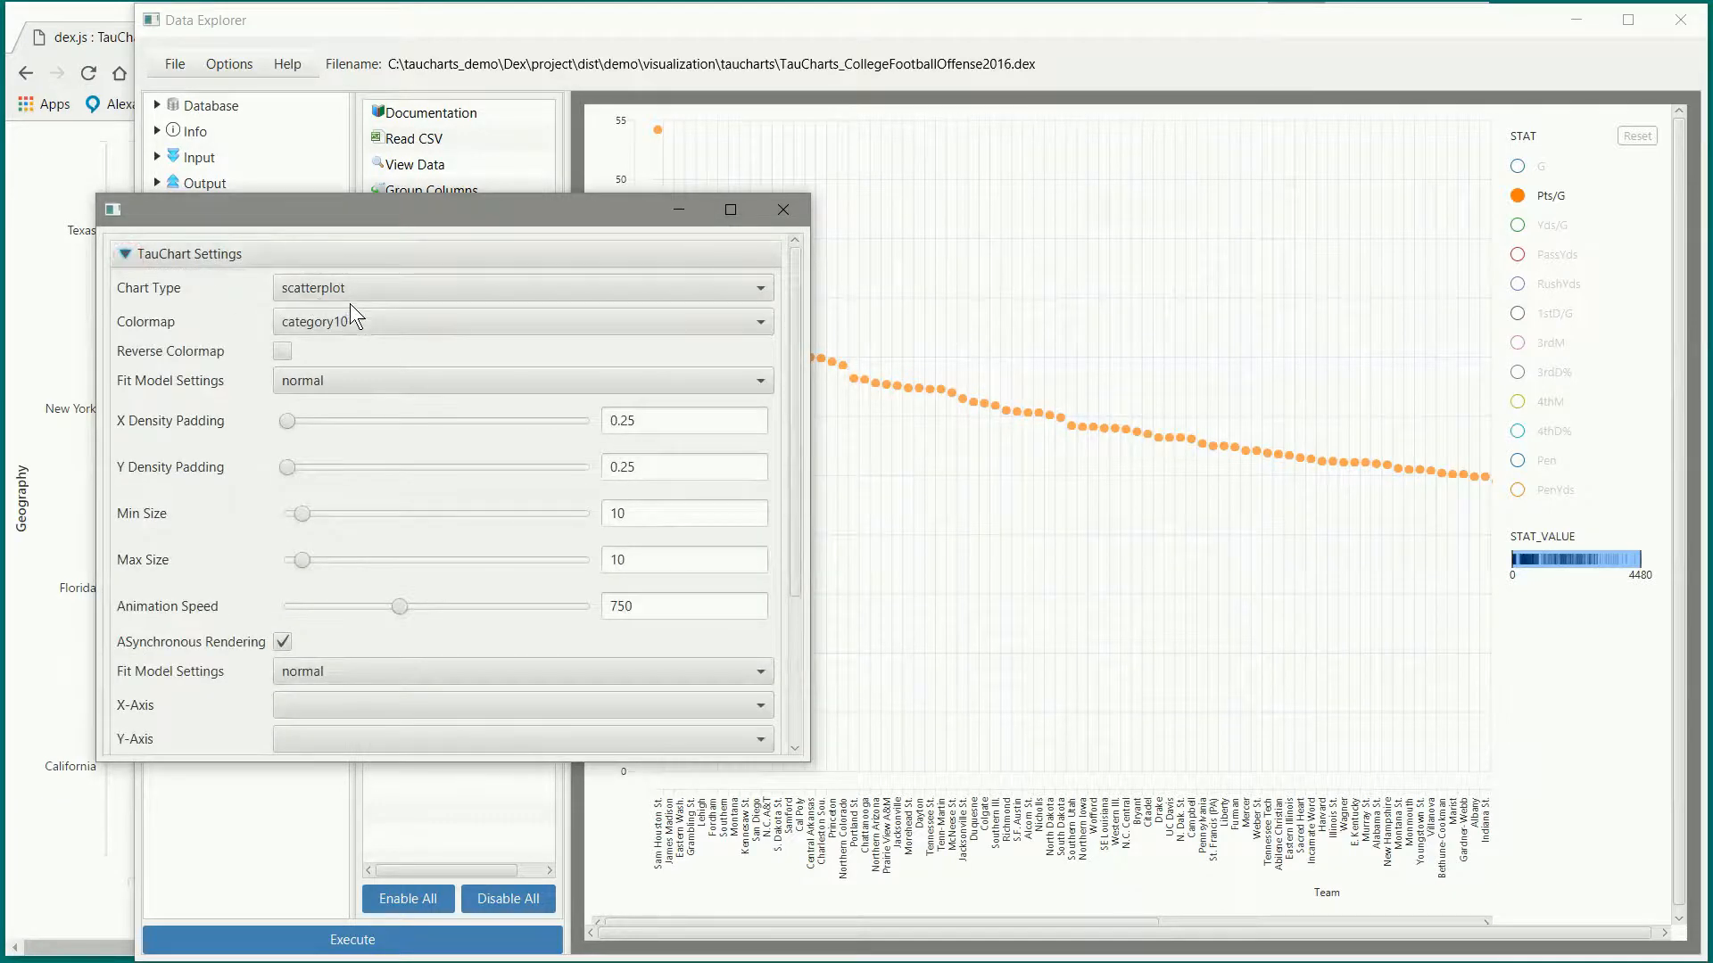
left_click(355, 289)
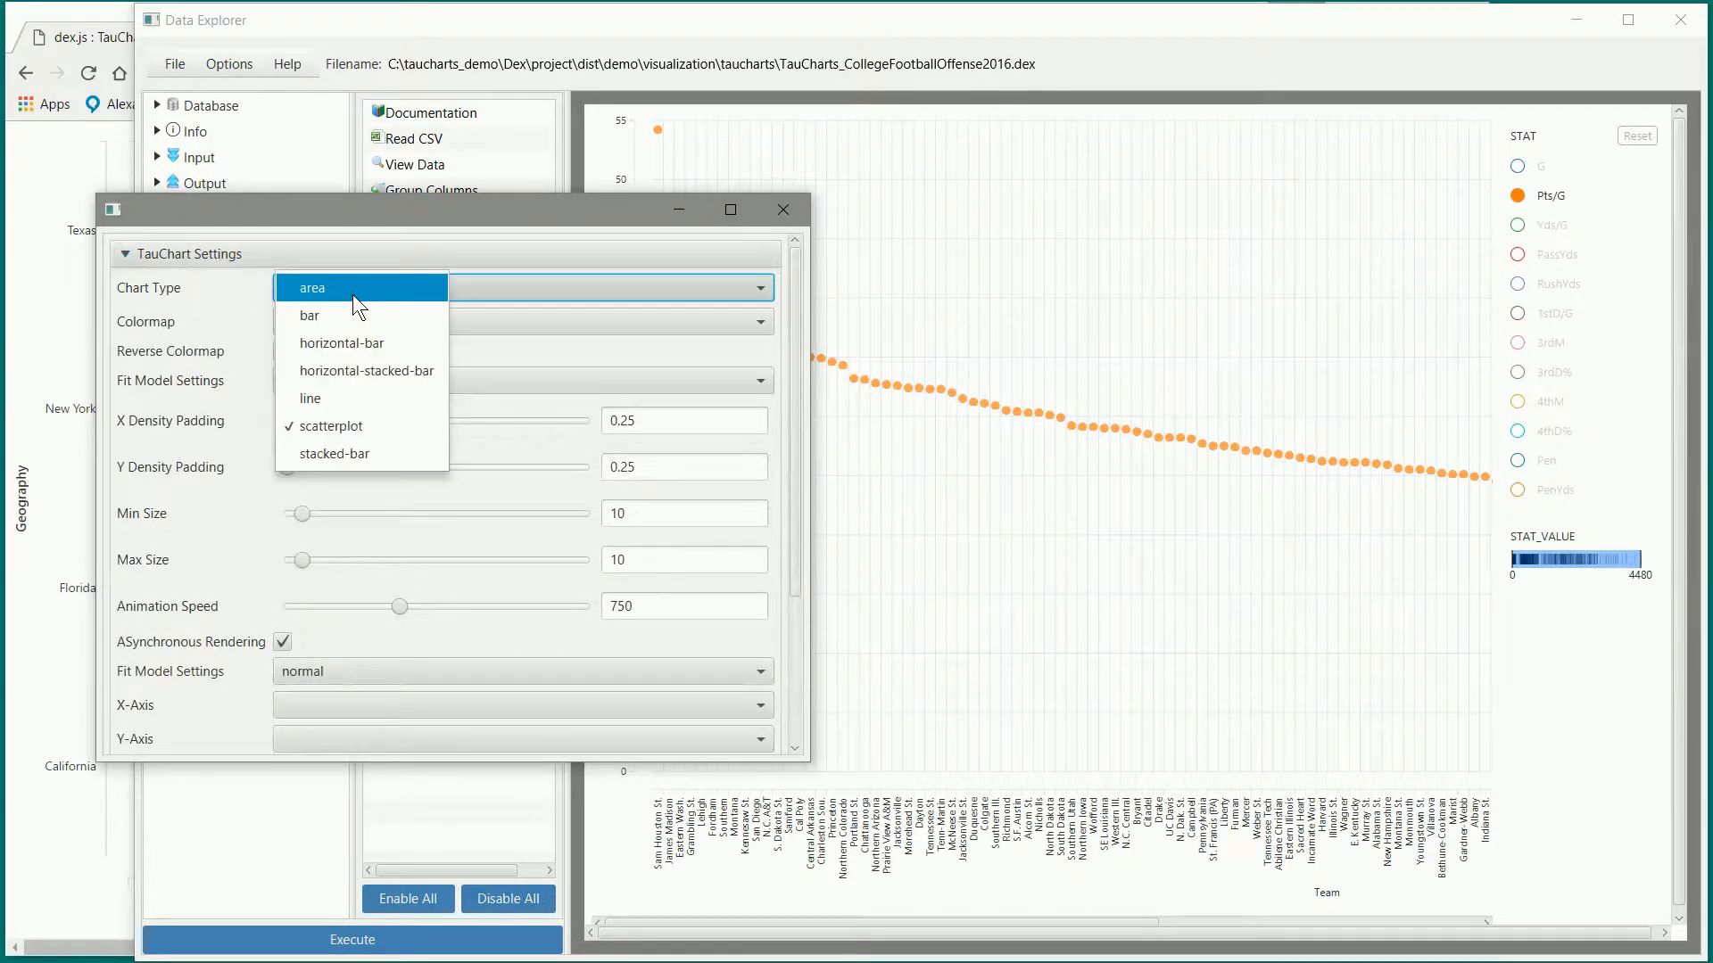
left_click(344, 398)
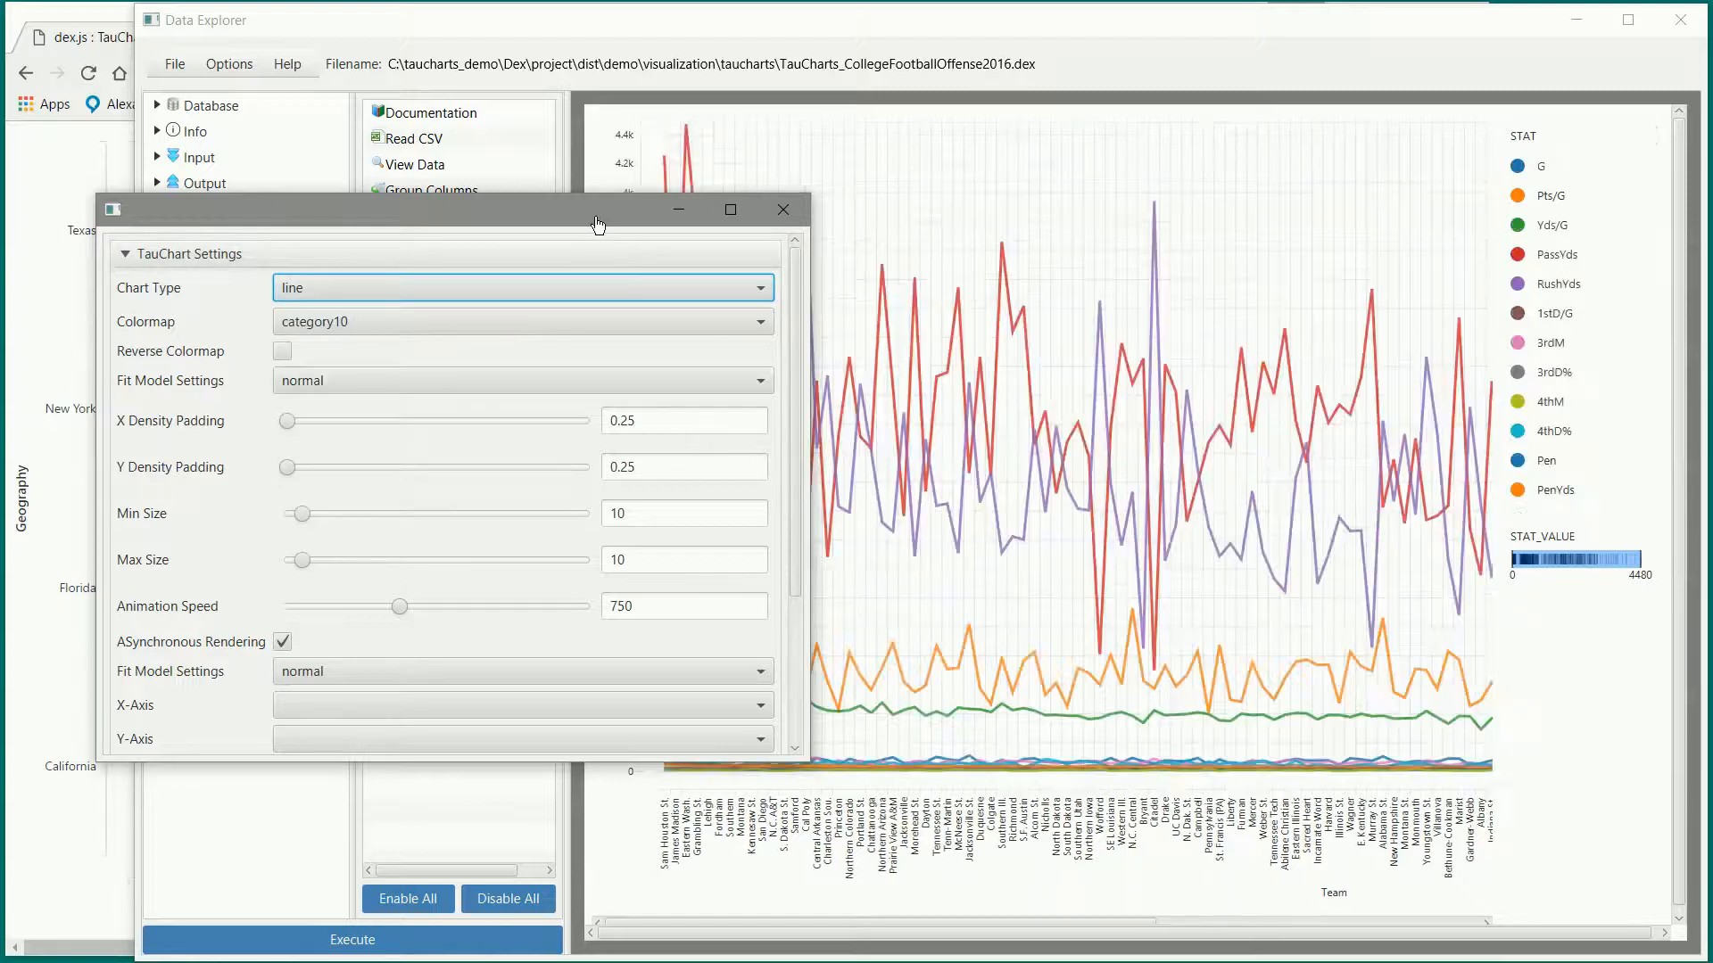
left_click_drag(550, 217, 482, 217)
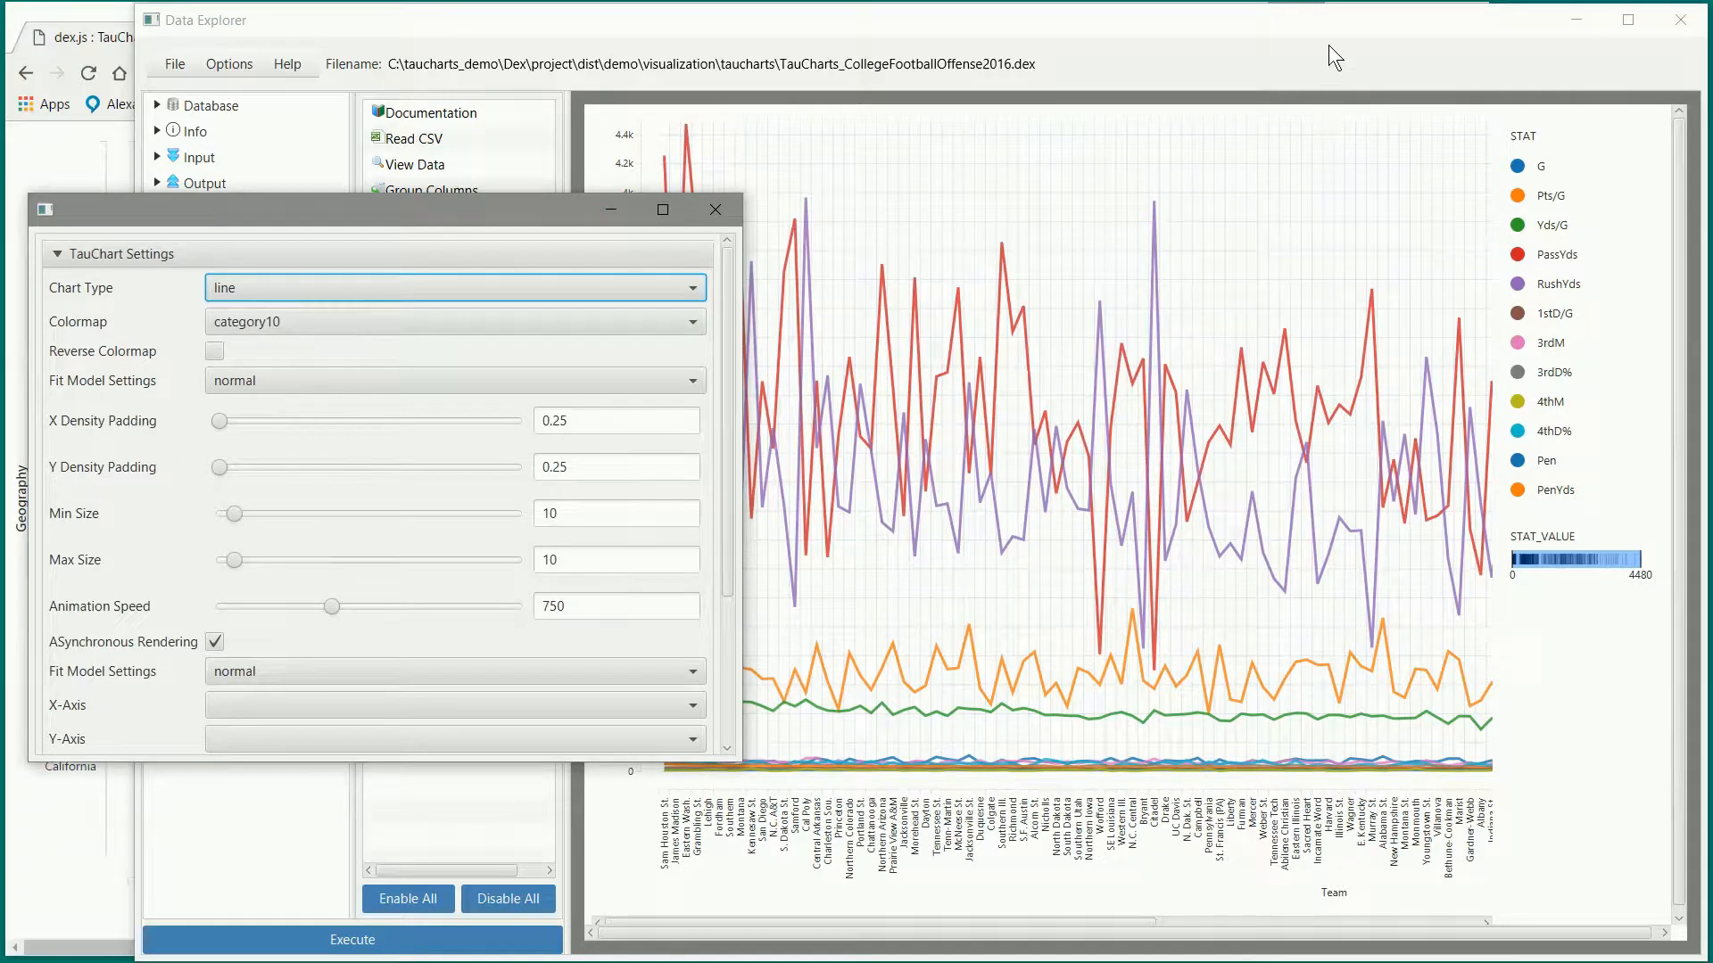
left_click(1447, 20)
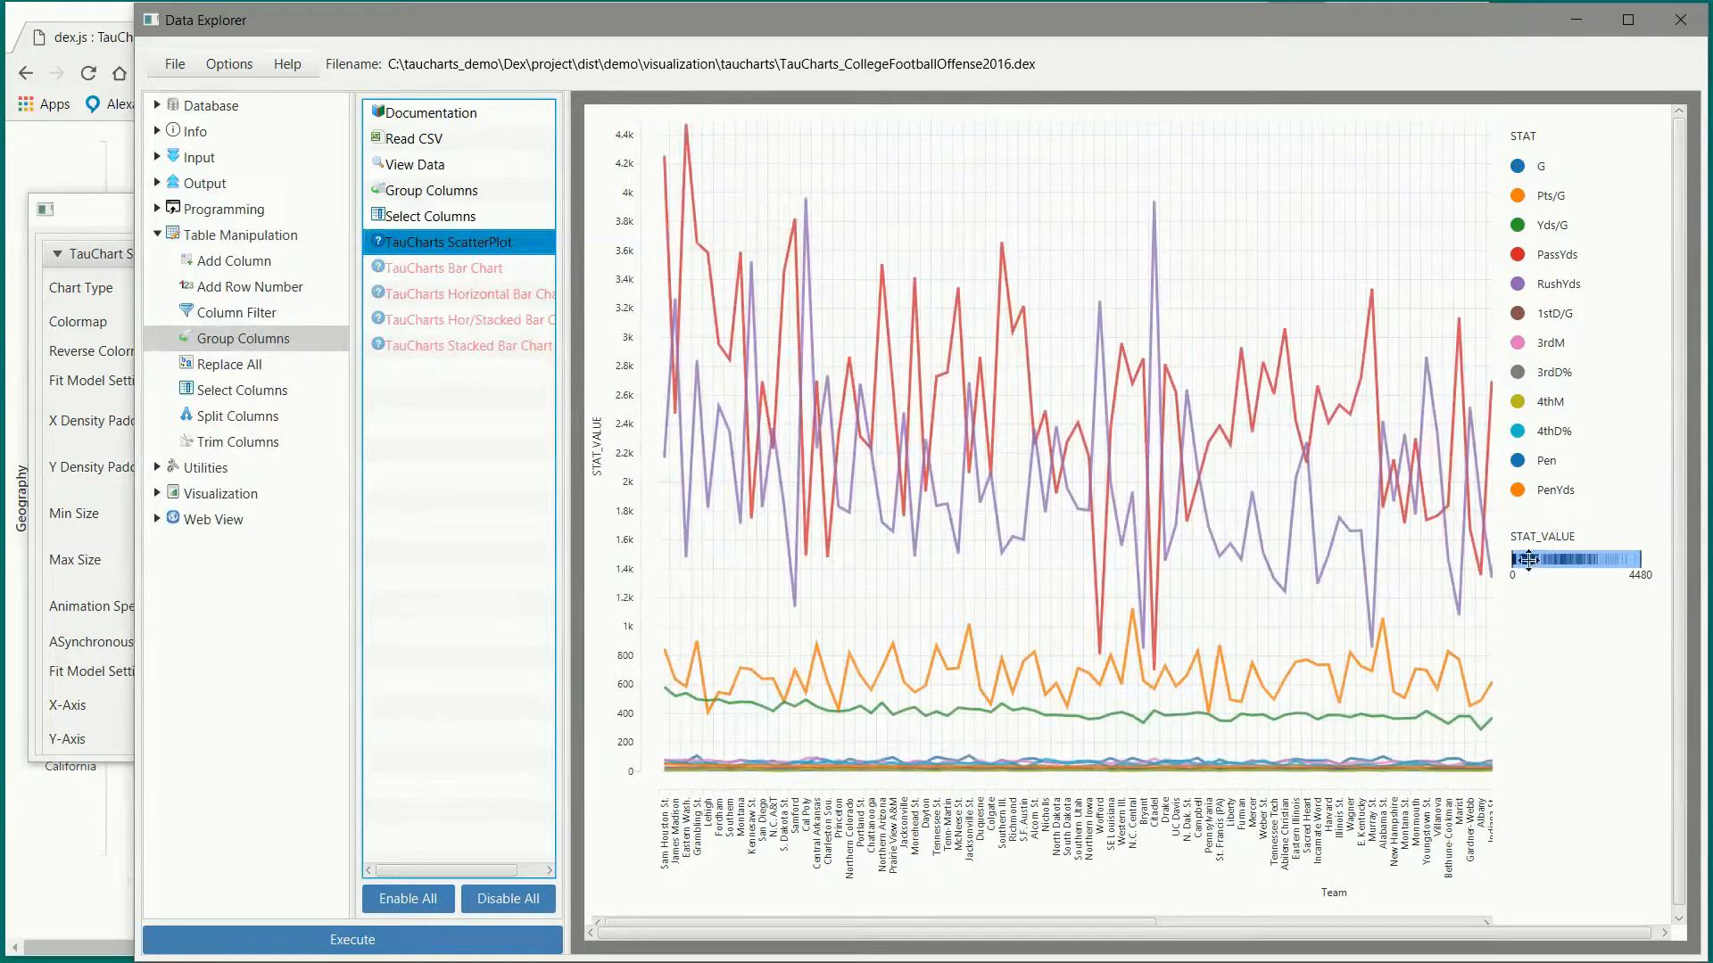
Step: Try a STAT_VALUE minimum of 2520 for all statistics and 3050 for PassYds only, restoring the full range each time
left_click_drag(1514, 560, 1585, 560)
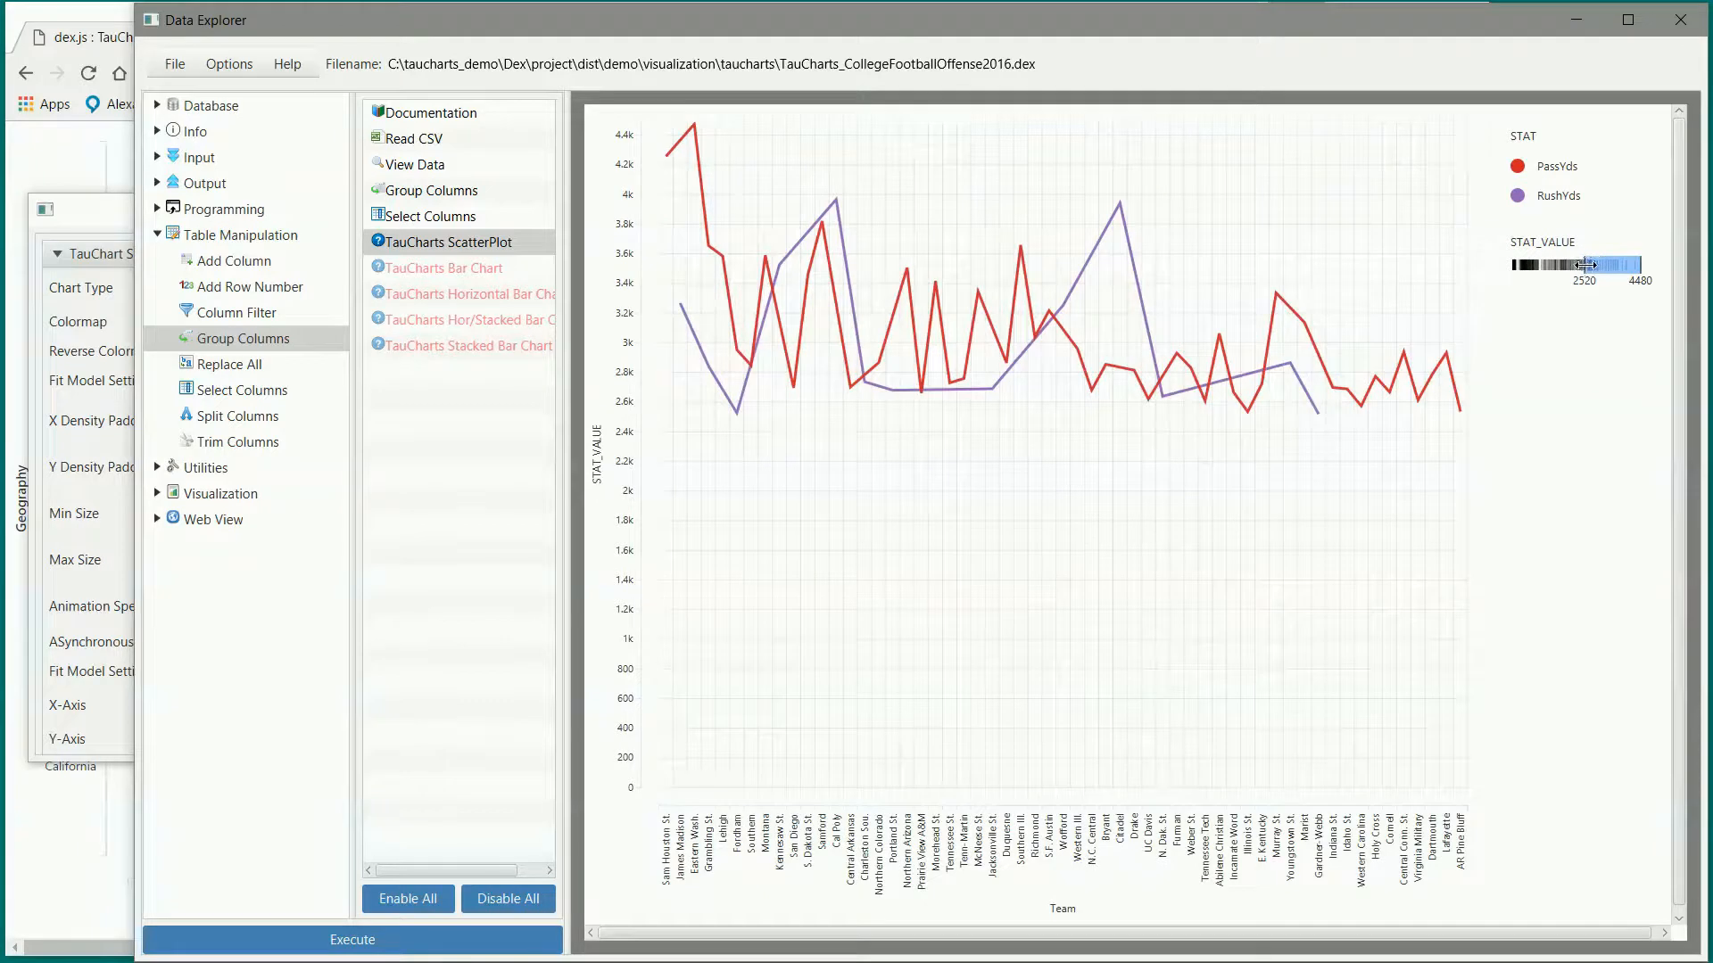
left_click_drag(1584, 264, 1459, 266)
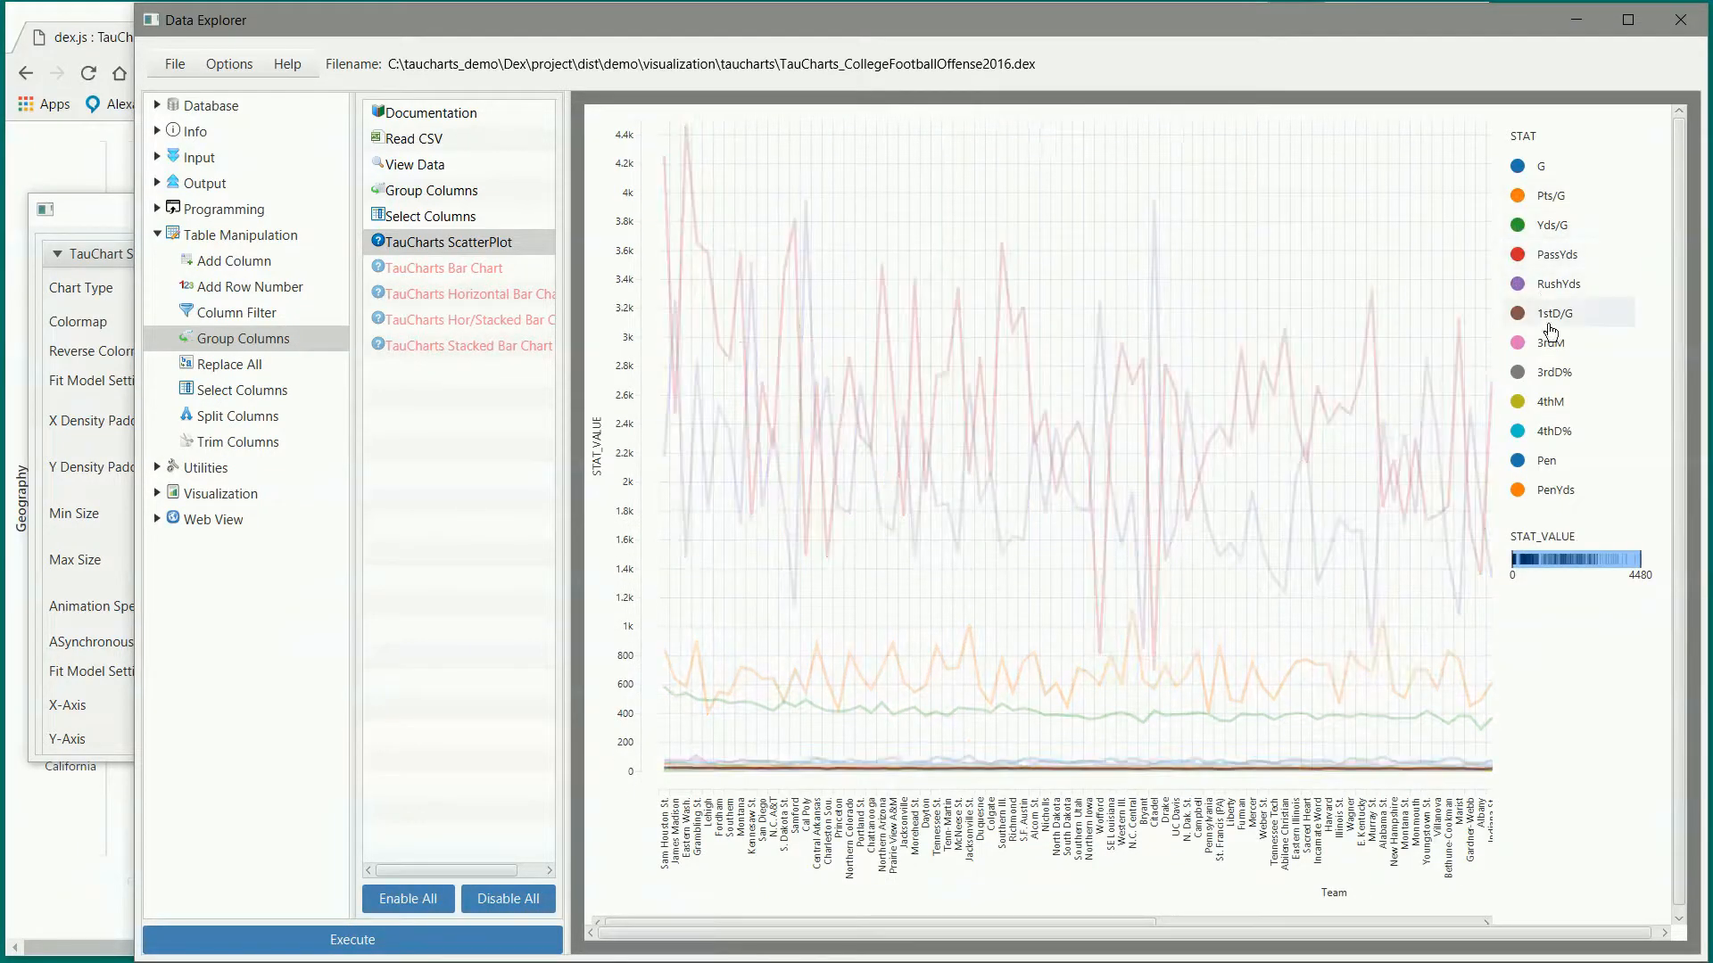
left_click(1548, 259)
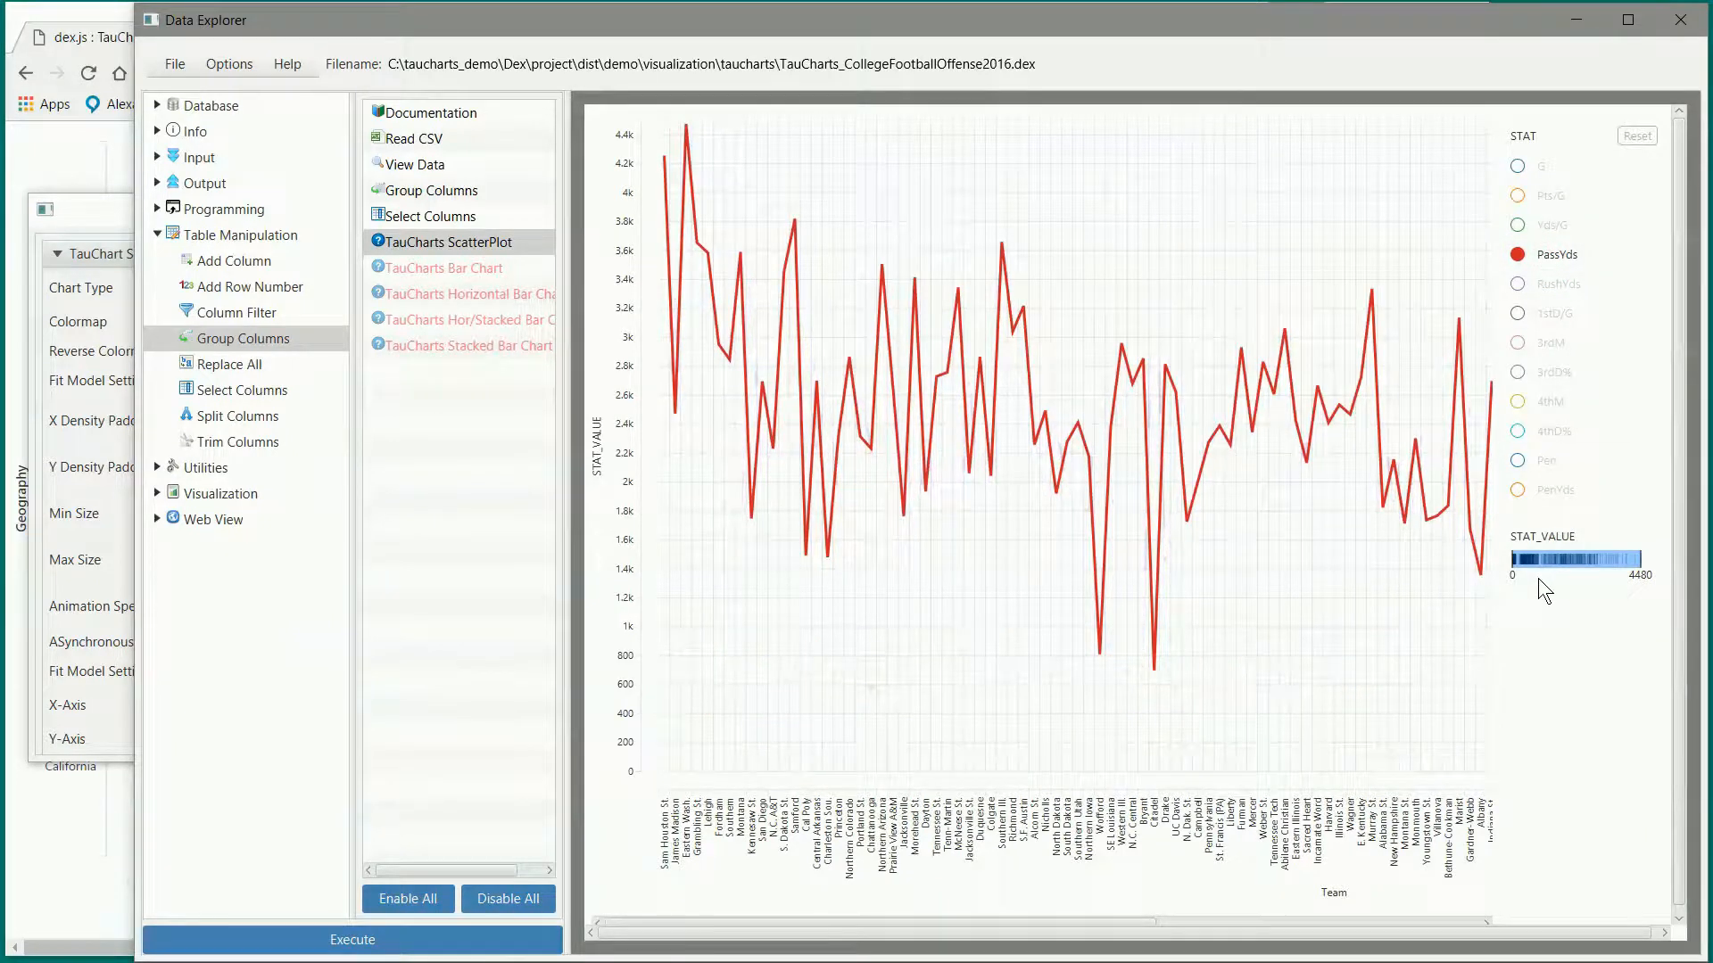
left_click_drag(1514, 560, 1600, 555)
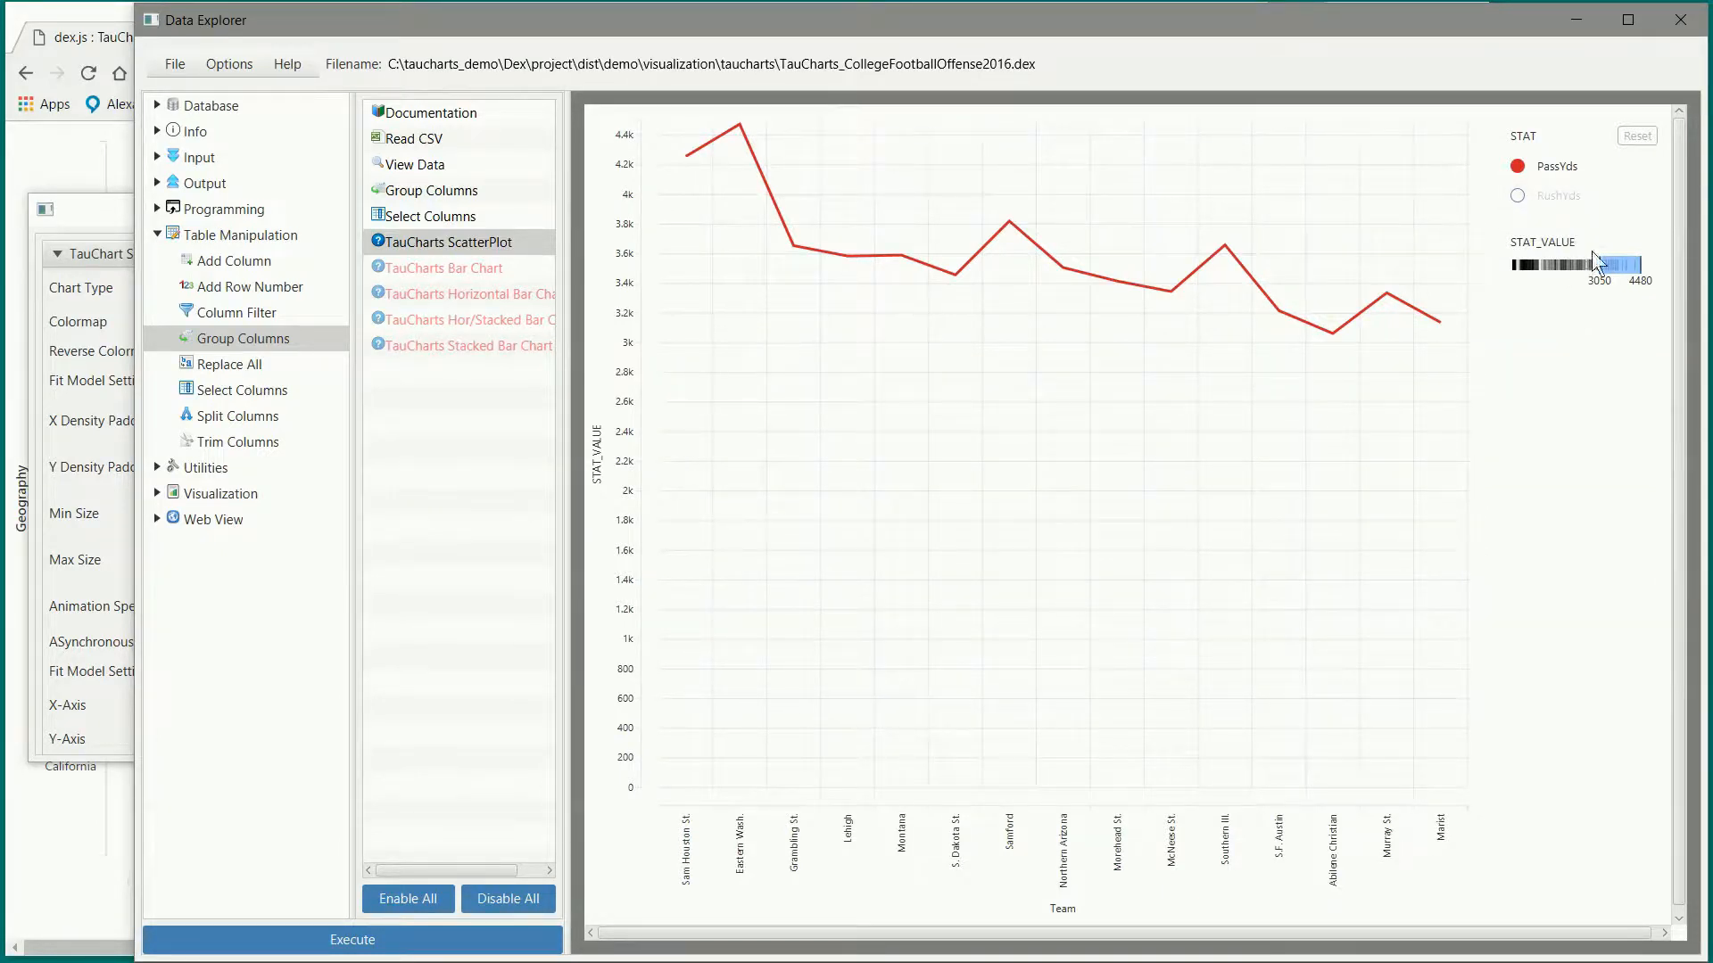
left_click_drag(1593, 269, 1452, 272)
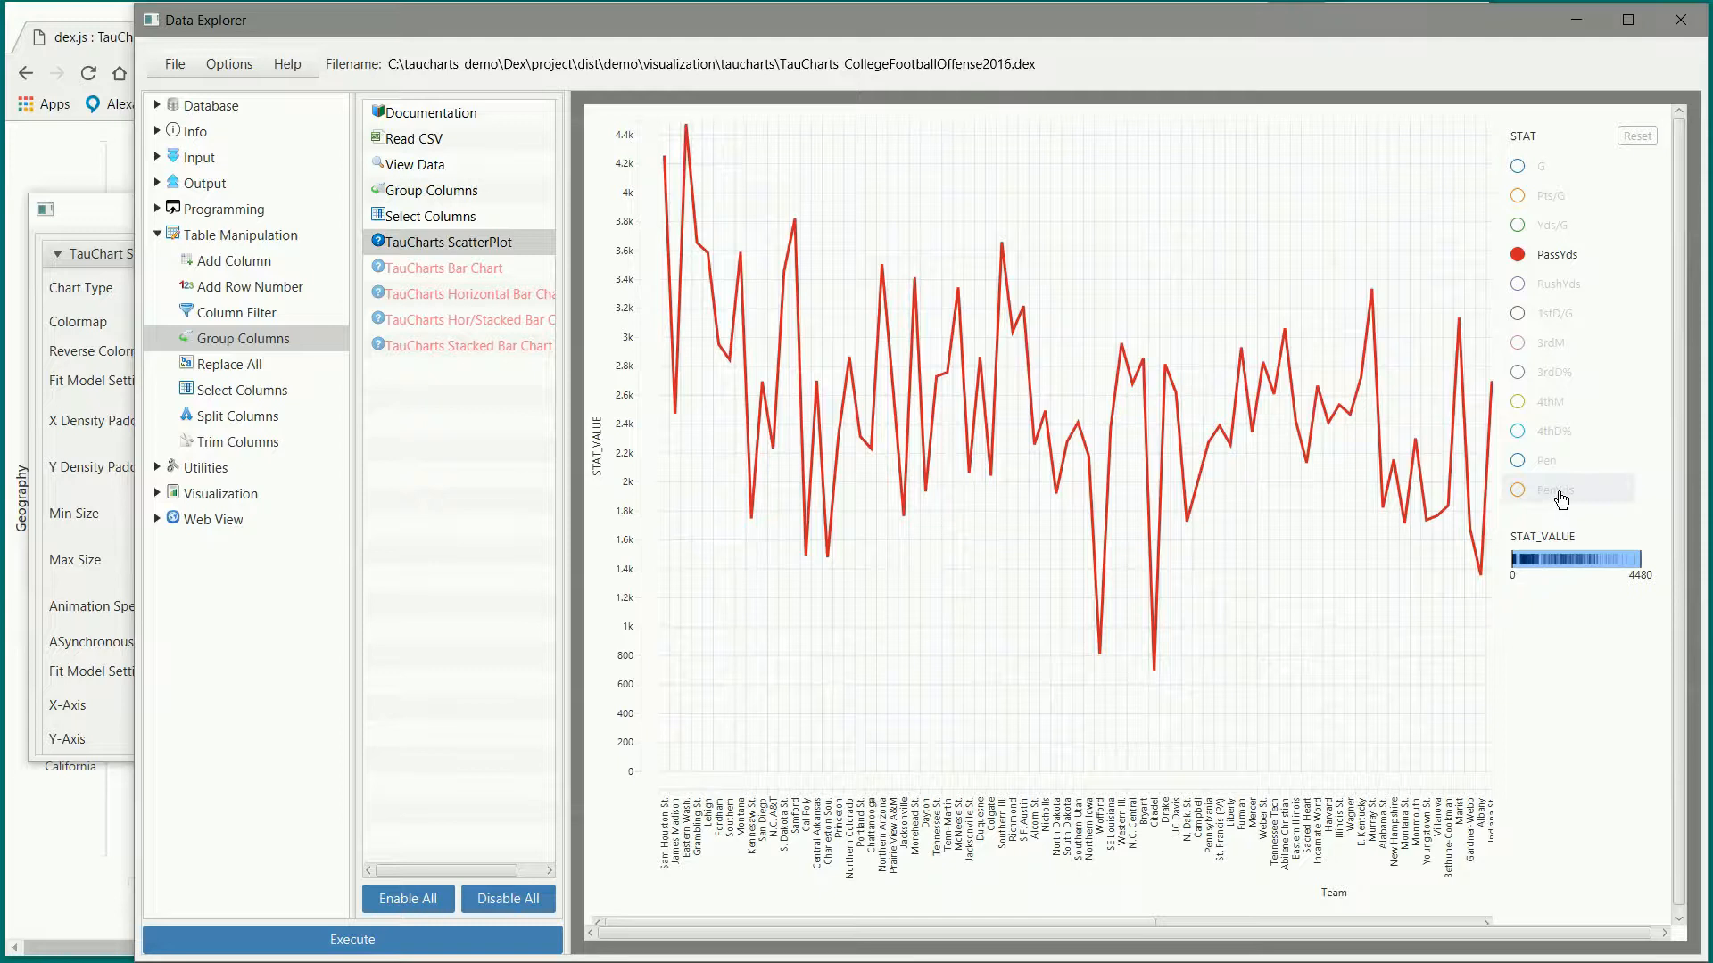
Step: Show only PenYds in the line chart and try a STAT_VALUE minimum of 1000 before restoring the full range
left_click(1560, 493)
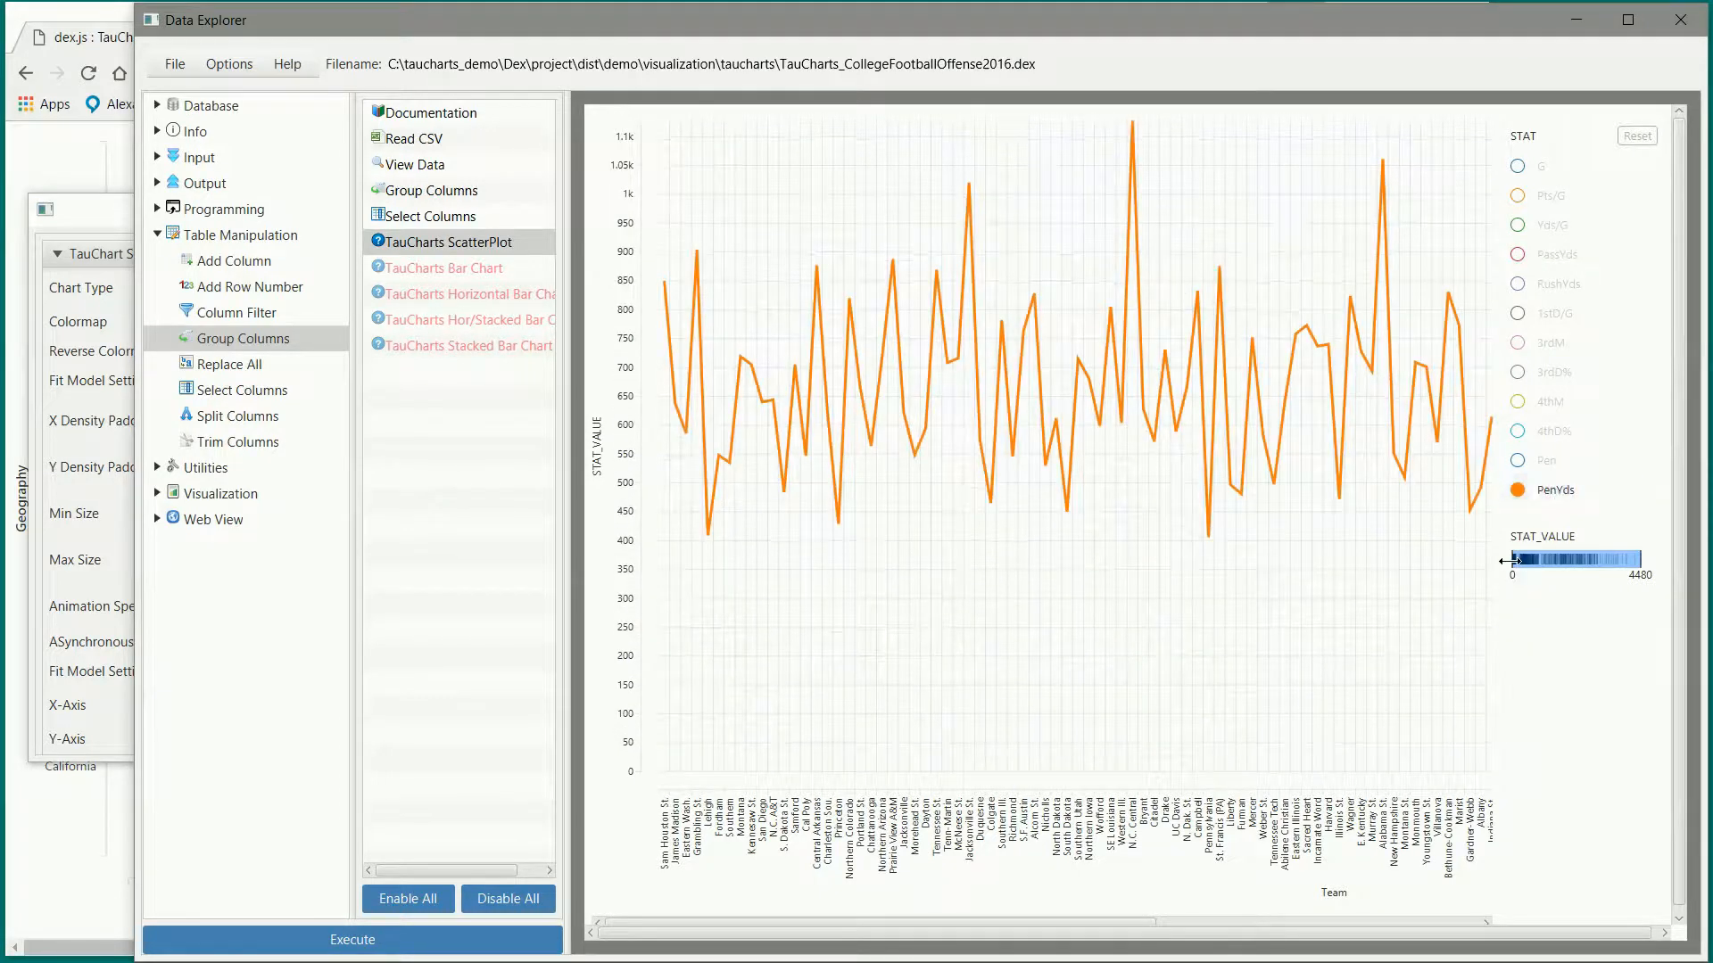
mouse_move(1508, 560)
left_mouse_down()
mouse_move(1577, 553)
mouse_move(1538, 558)
left_mouse_up()
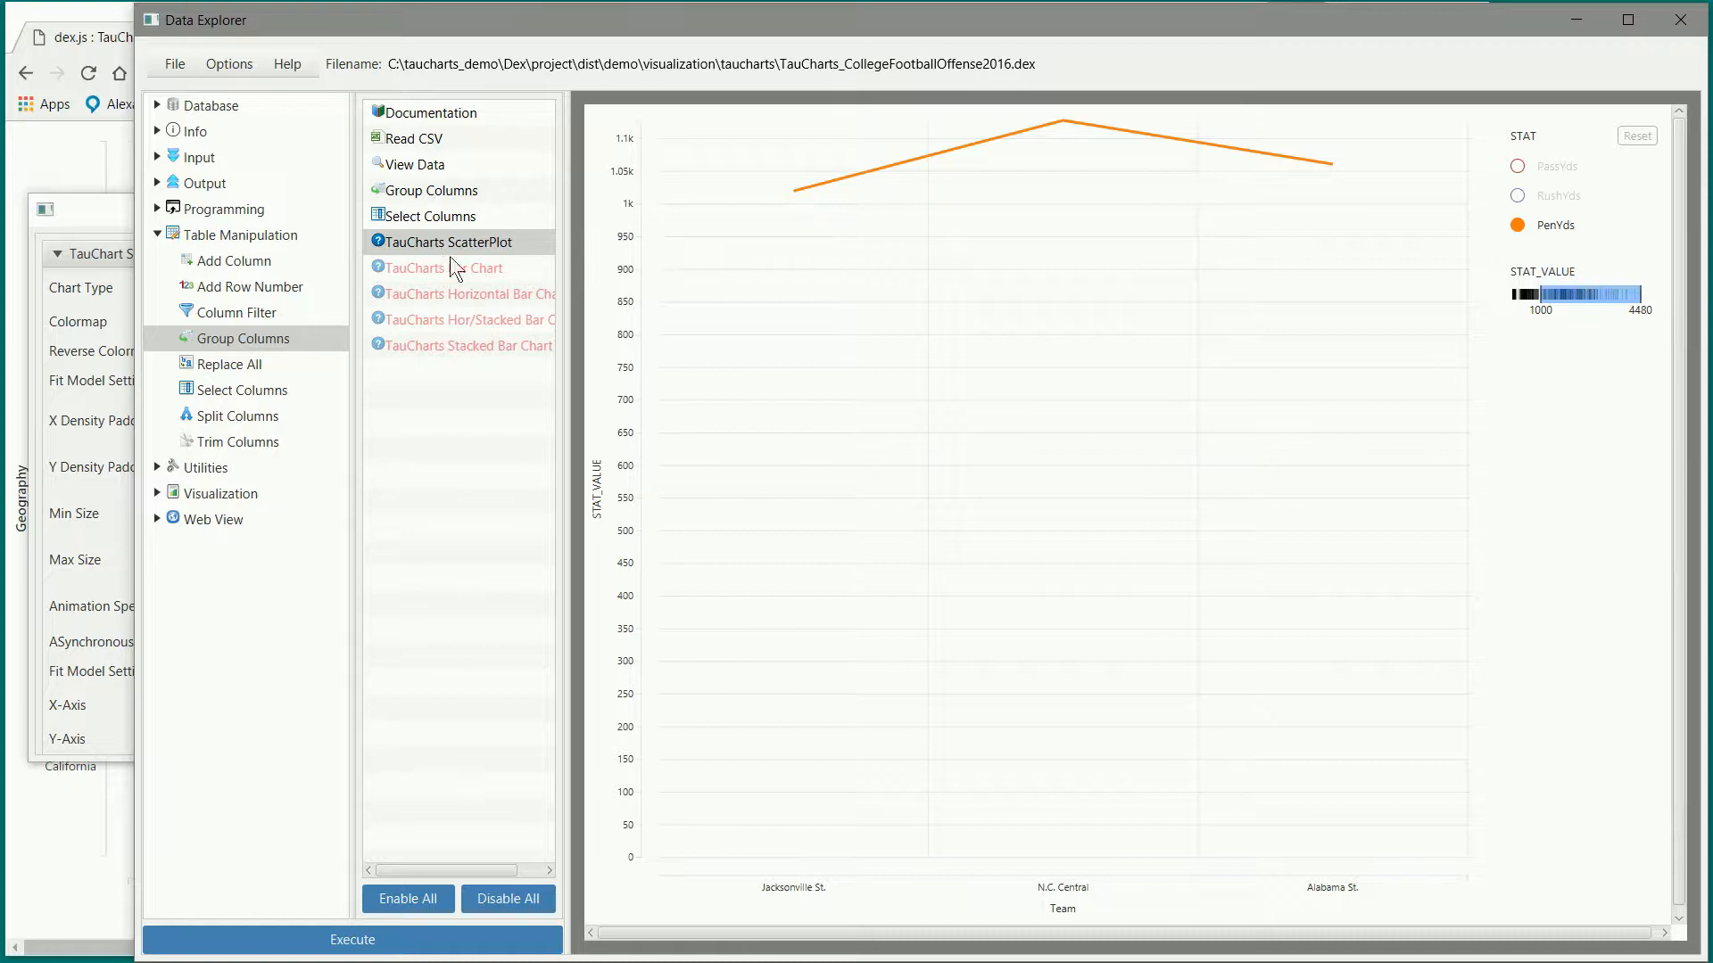
left_click_drag(1546, 292, 1442, 296)
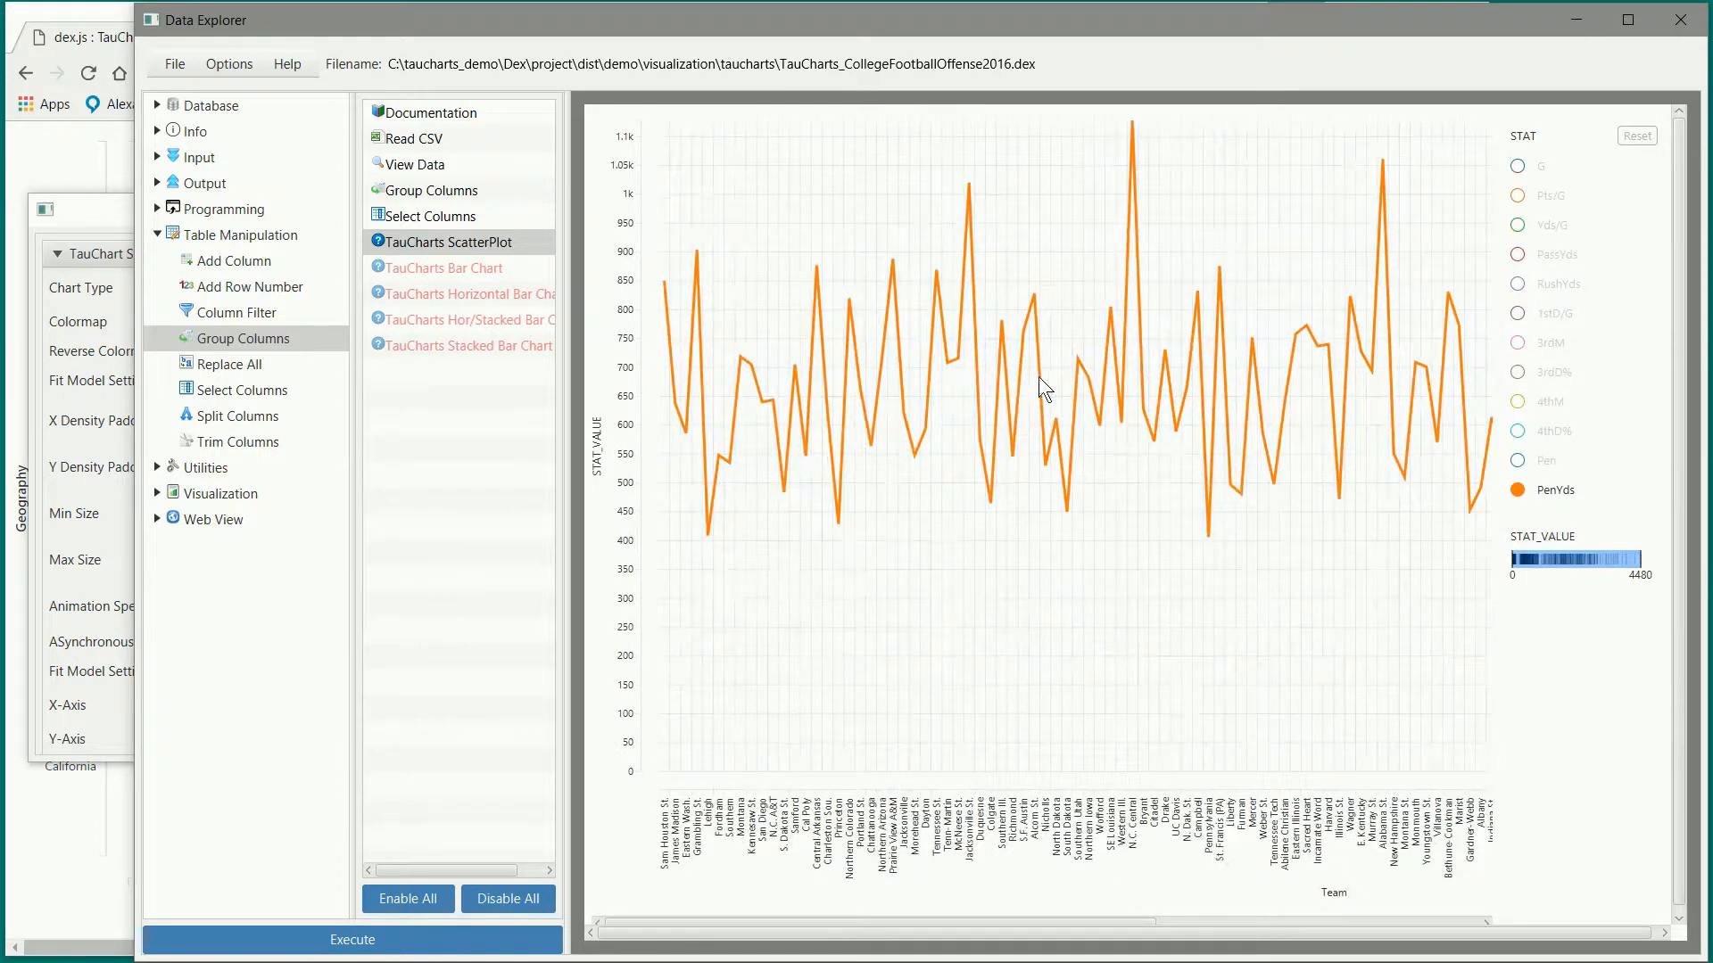
Step: Disable the TauCharts ScatterPlot task and select the TauCharts Bar Chart task
right_click(446, 243)
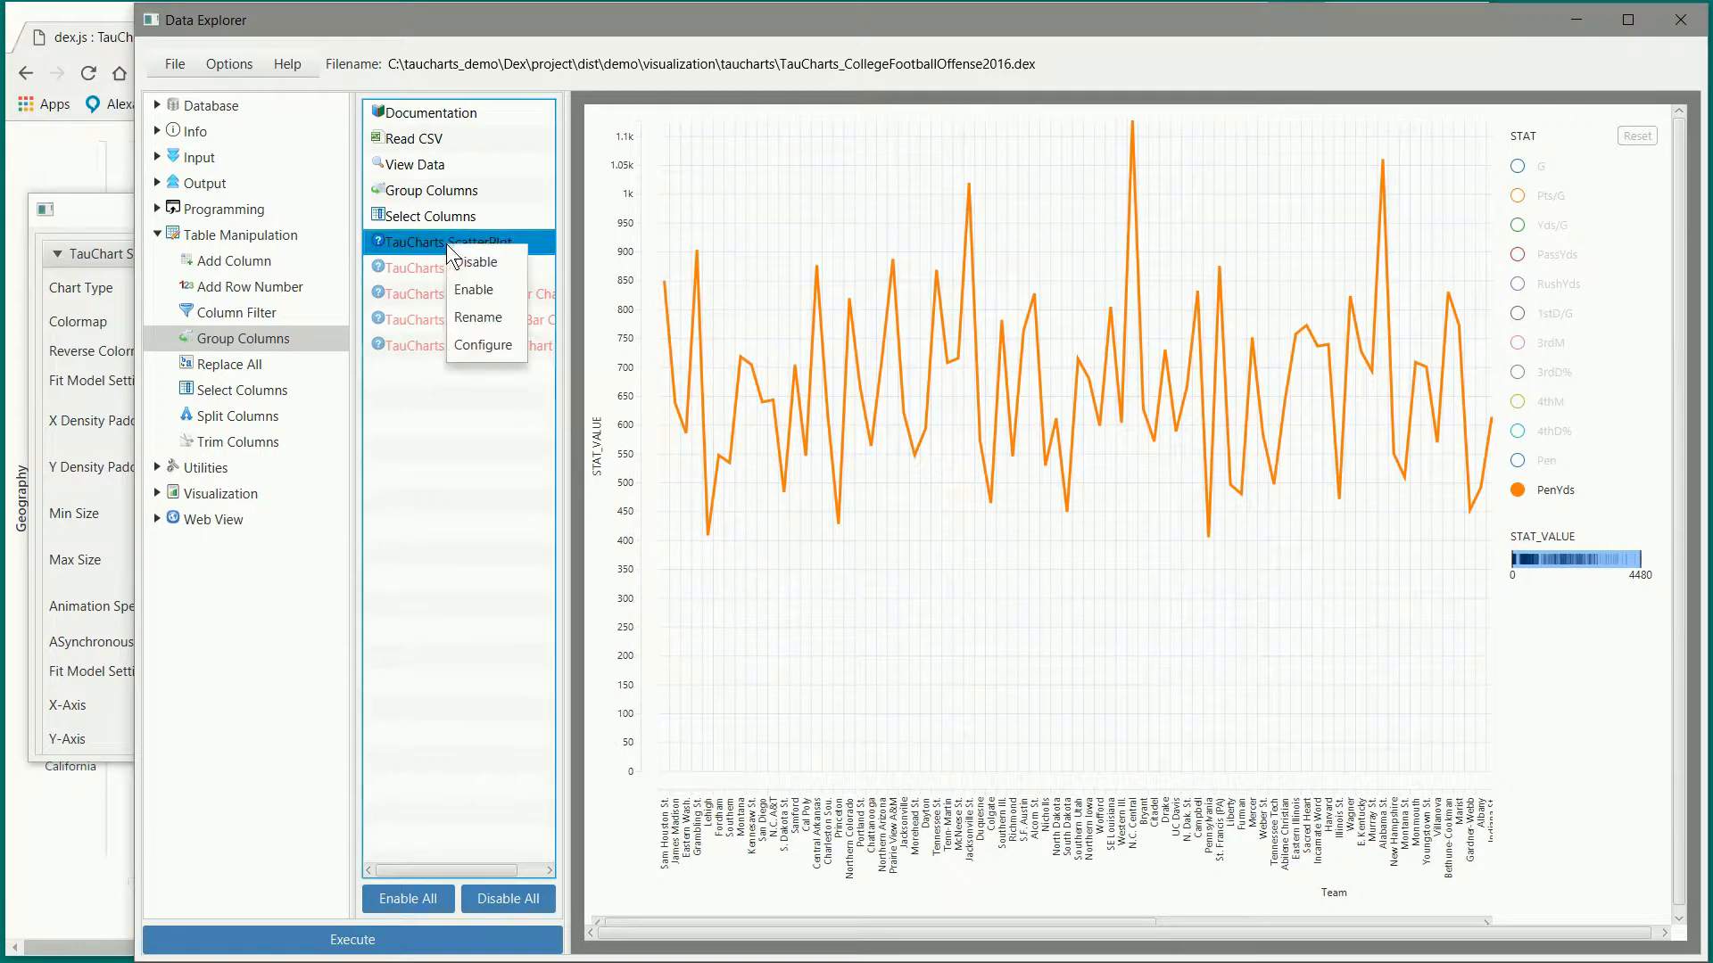
left_click(455, 265)
left_click(447, 266)
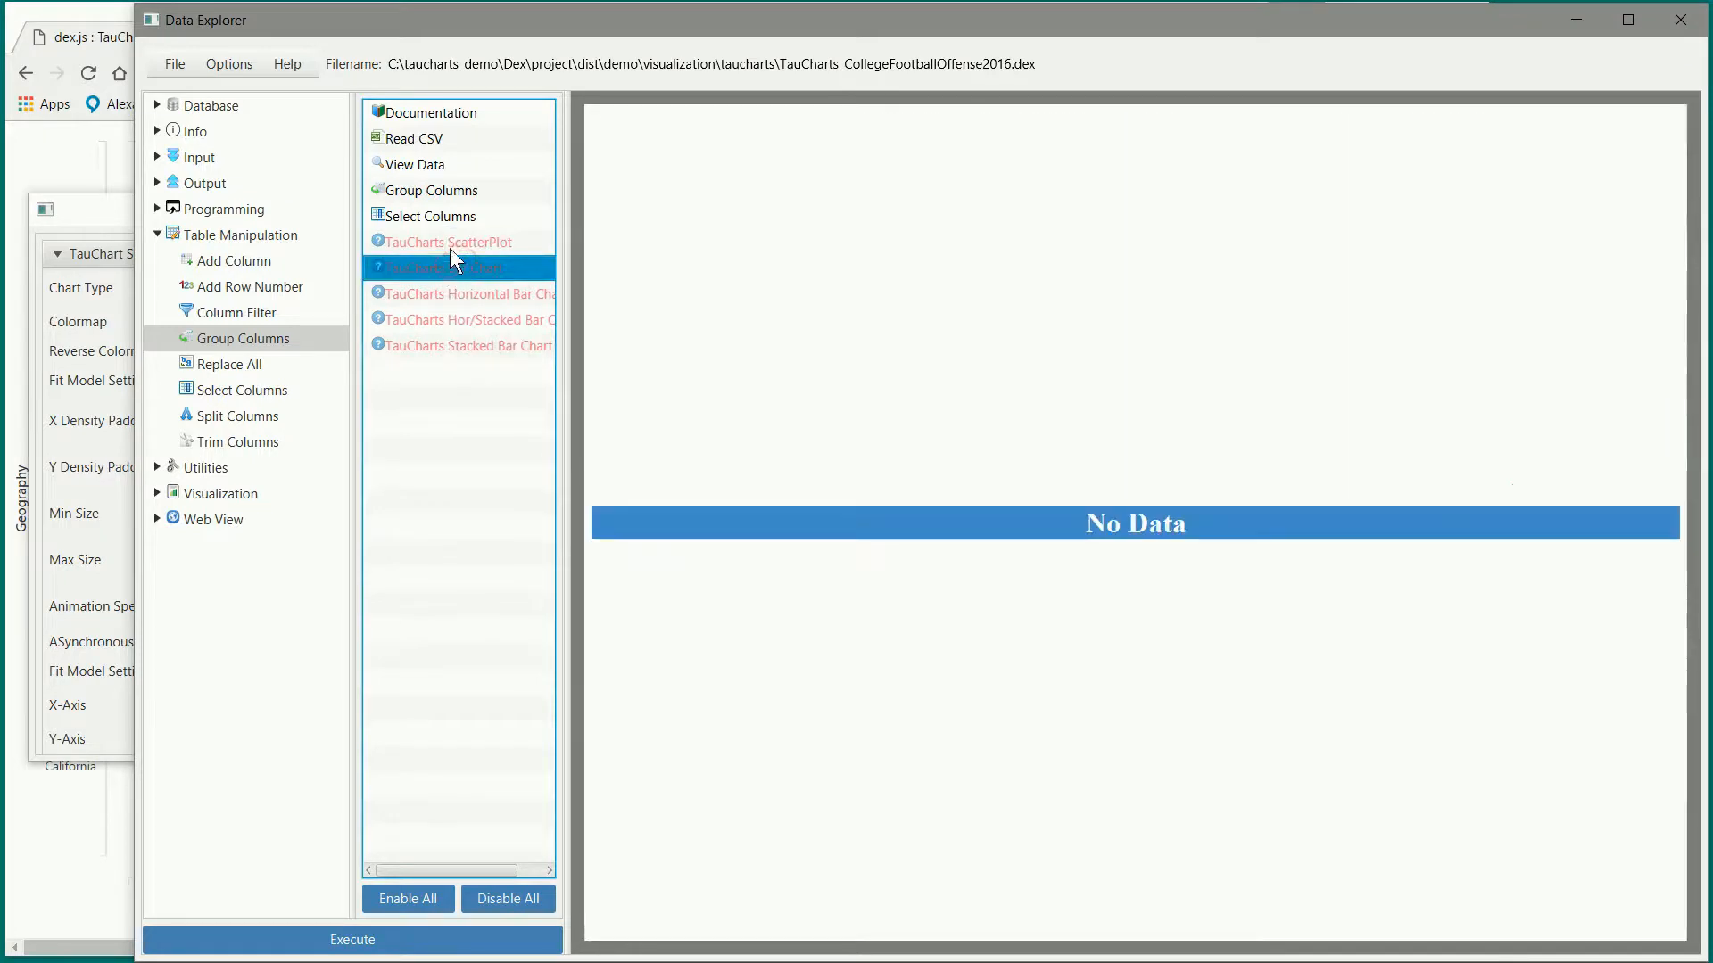
Step: Enable all five TauCharts tasks, from ScatterPlot to Stacked Bar Chart, and show their charts side by side
left_click(450, 249)
left_click(453, 345, "shift")
right_click(453, 345)
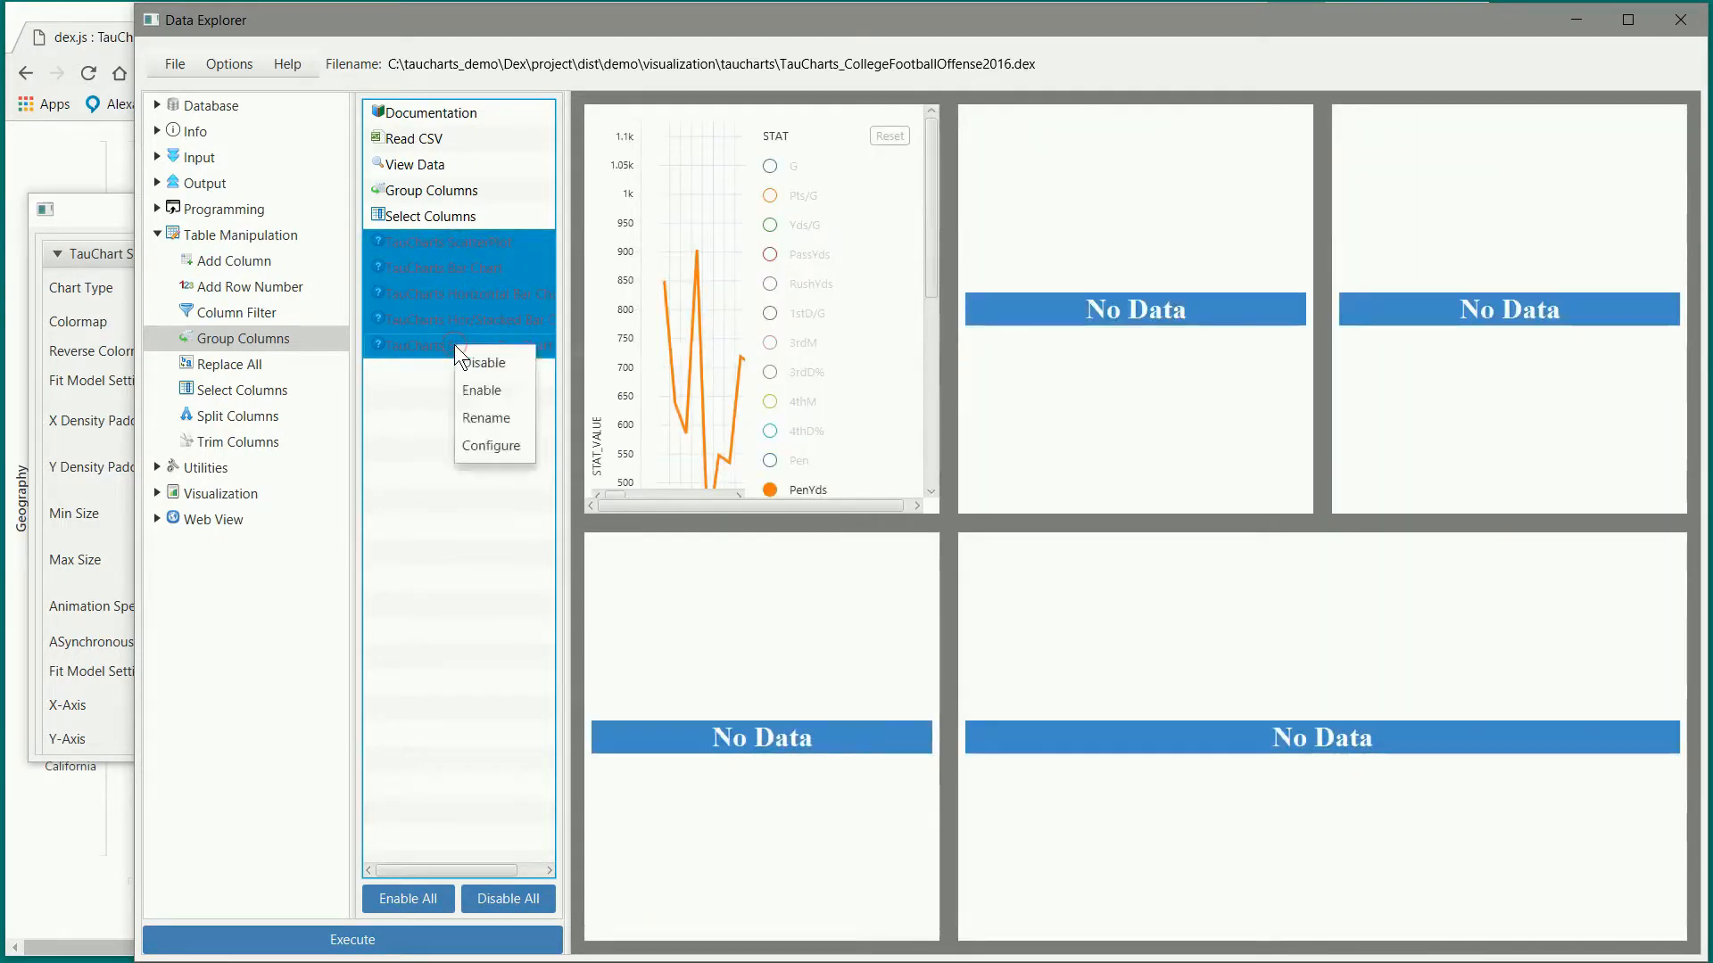
left_click(482, 390)
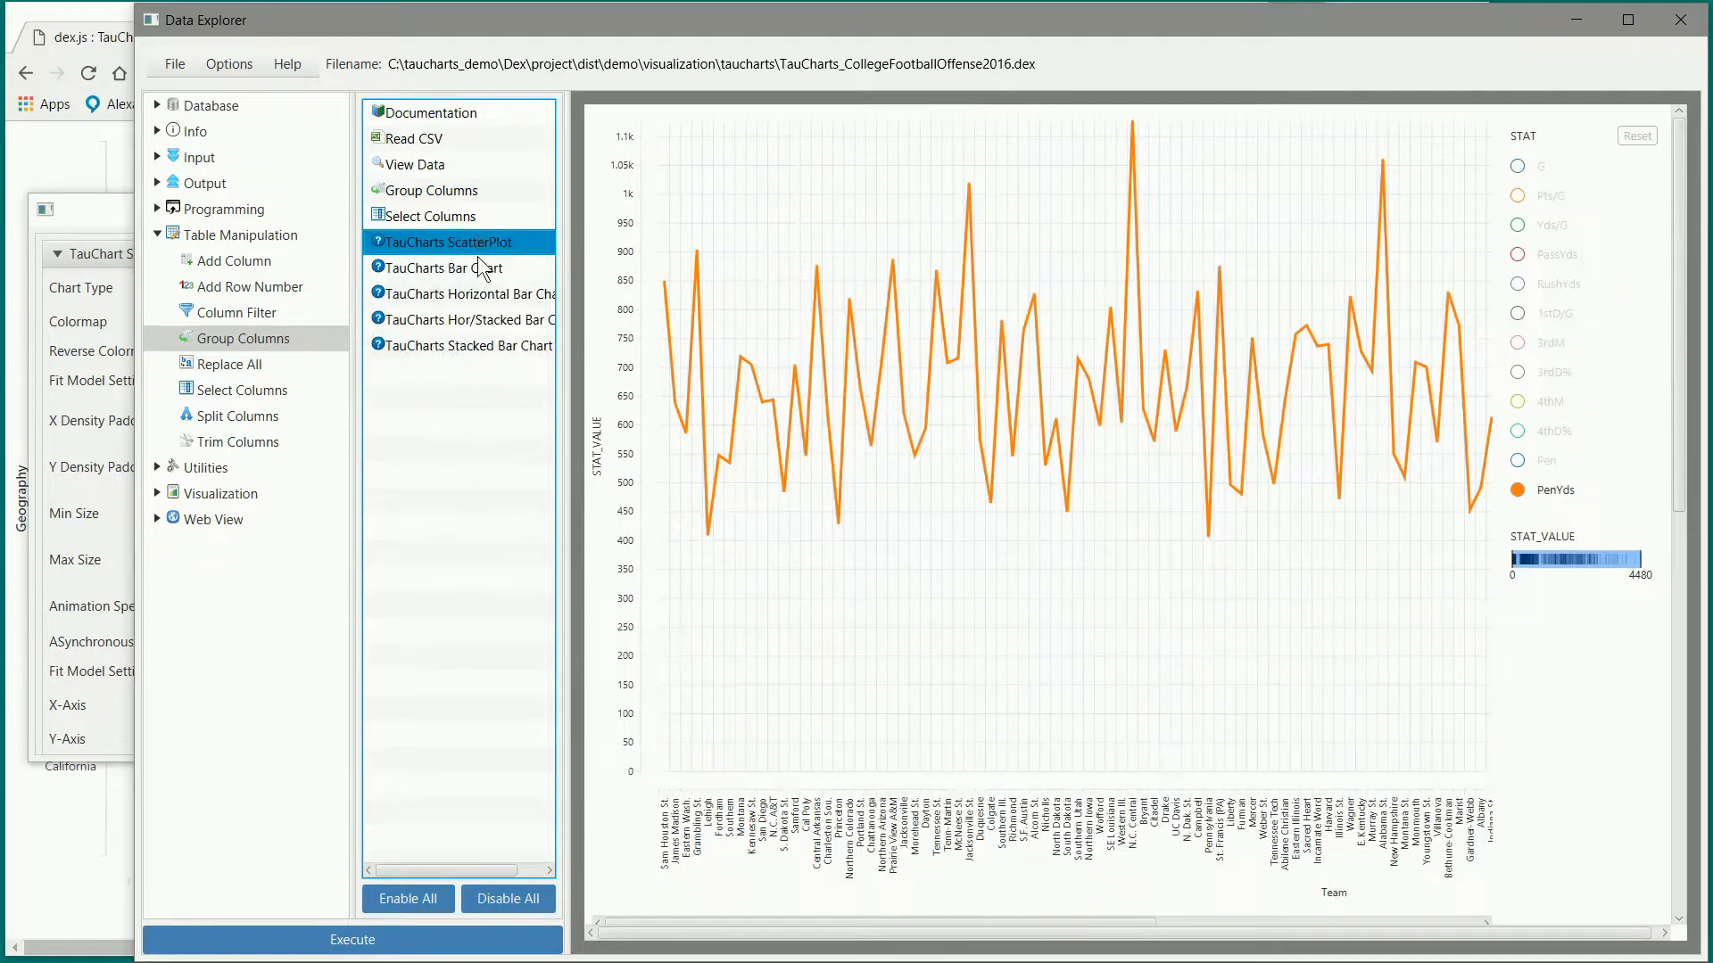
left_click(475, 350, "shift")
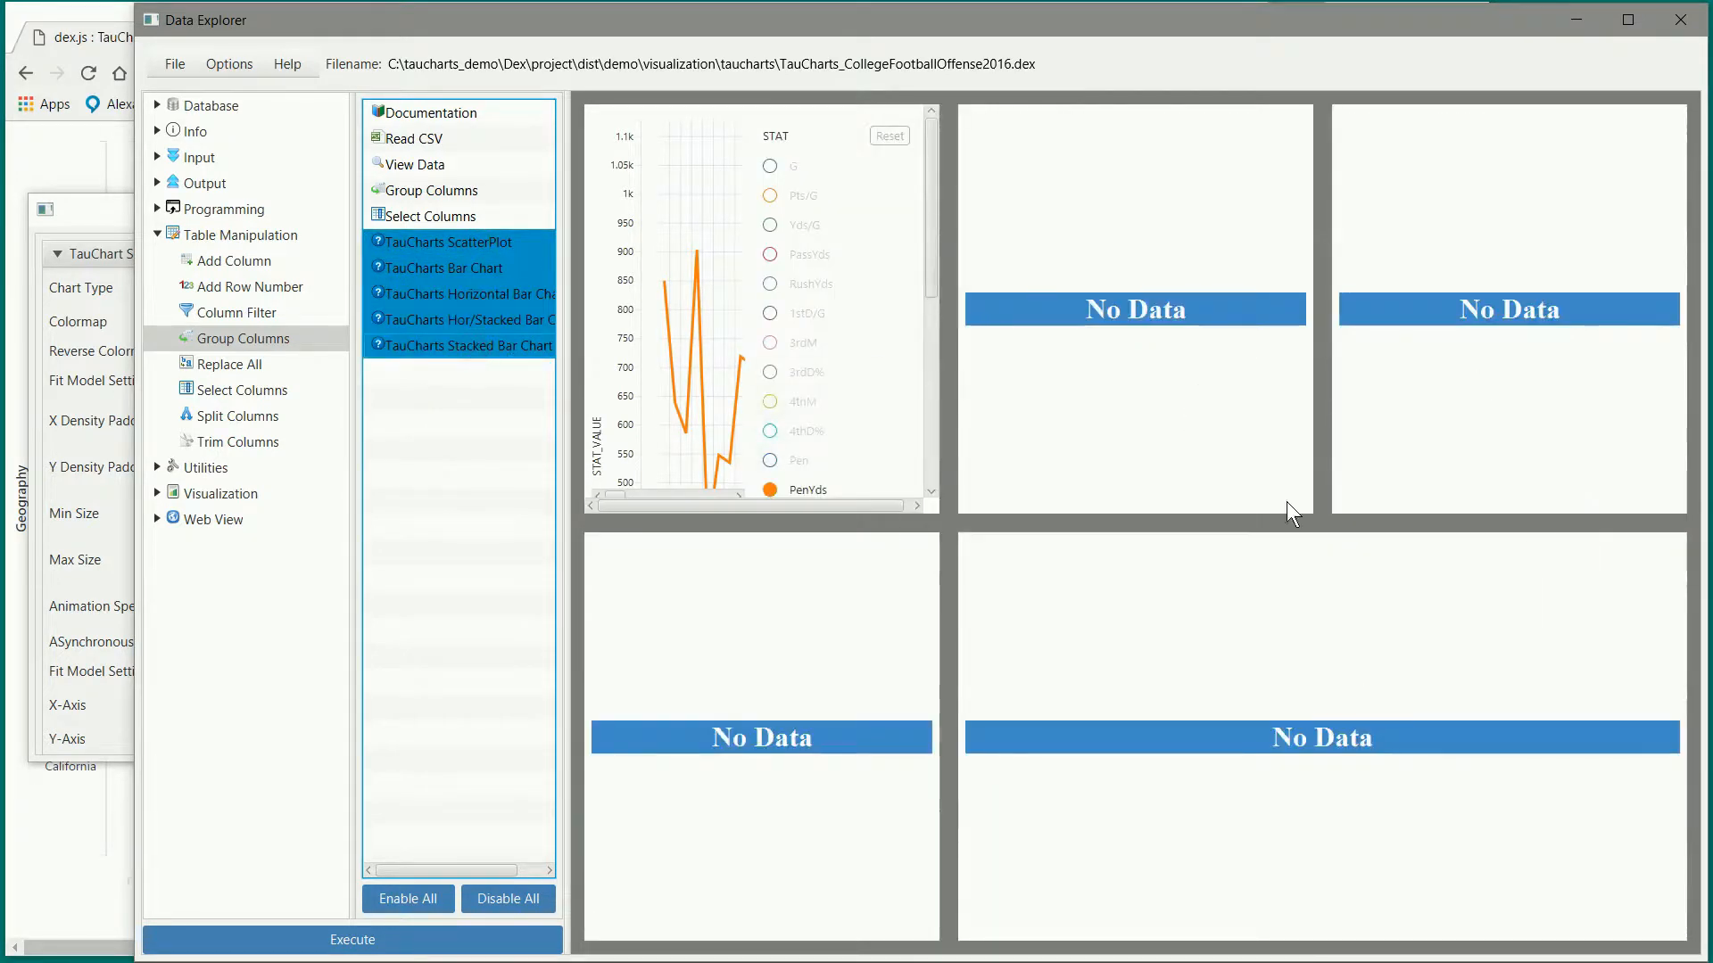
Step: Run the workflow, review the completion of every task and dismiss the job execution report
left_click(444, 938)
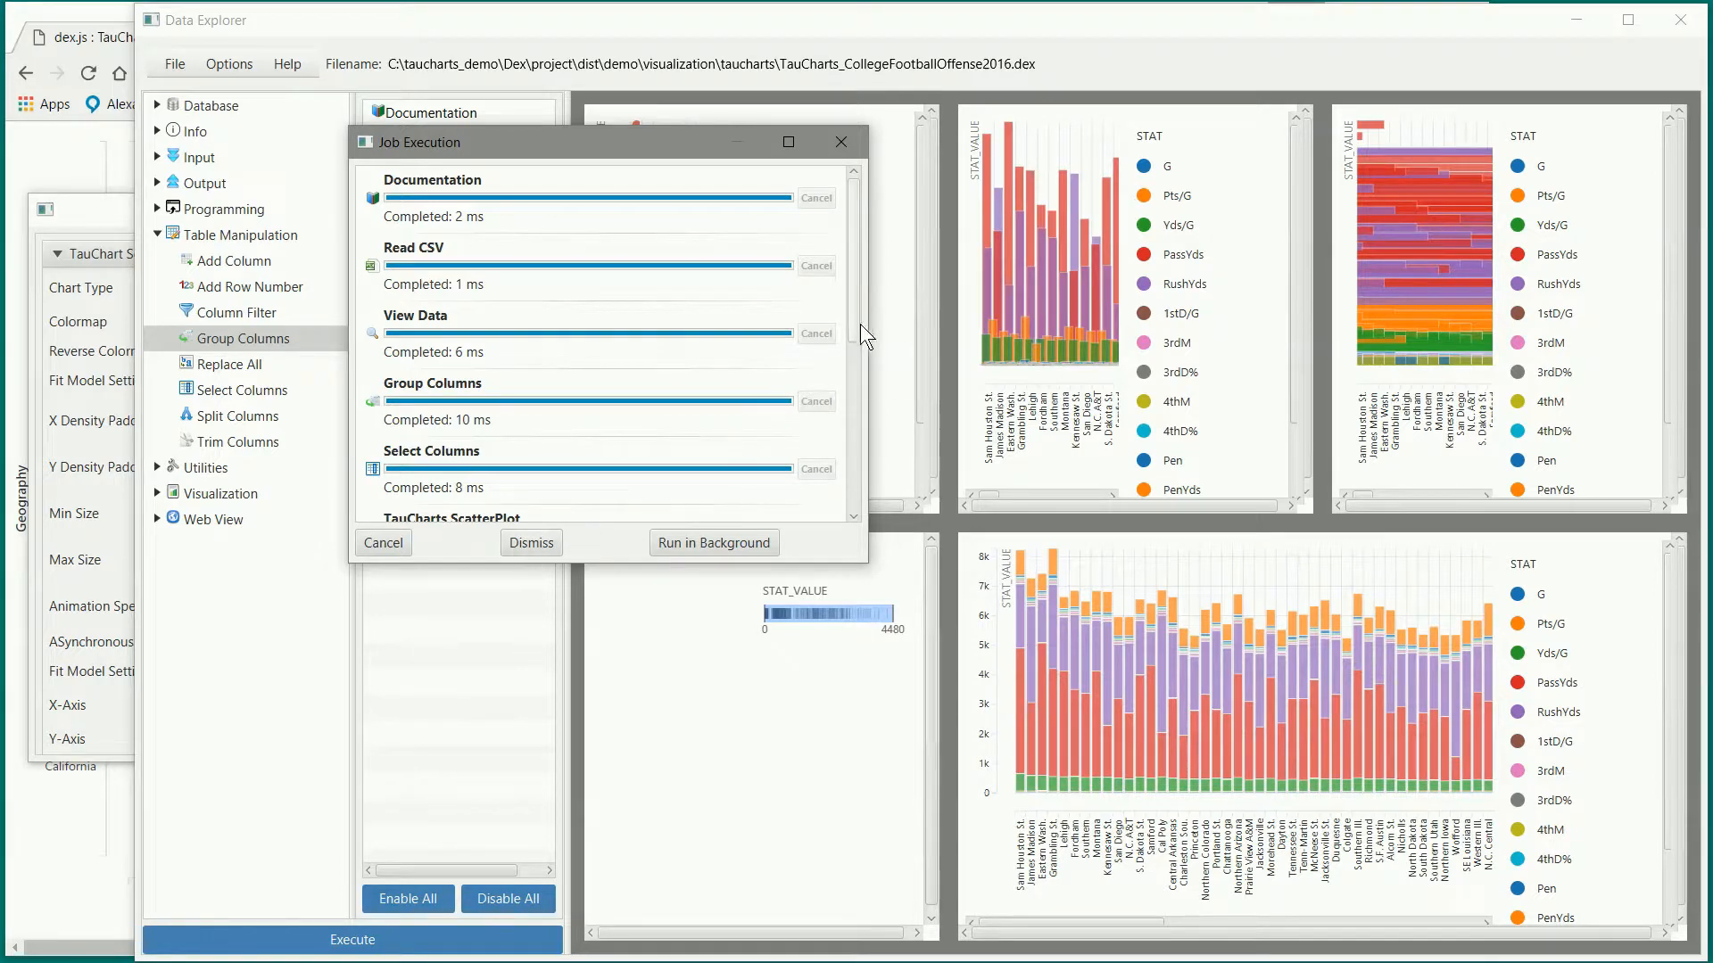
scroll(853, 331, "down", 1)
left_click_drag(853, 332, 844, 516)
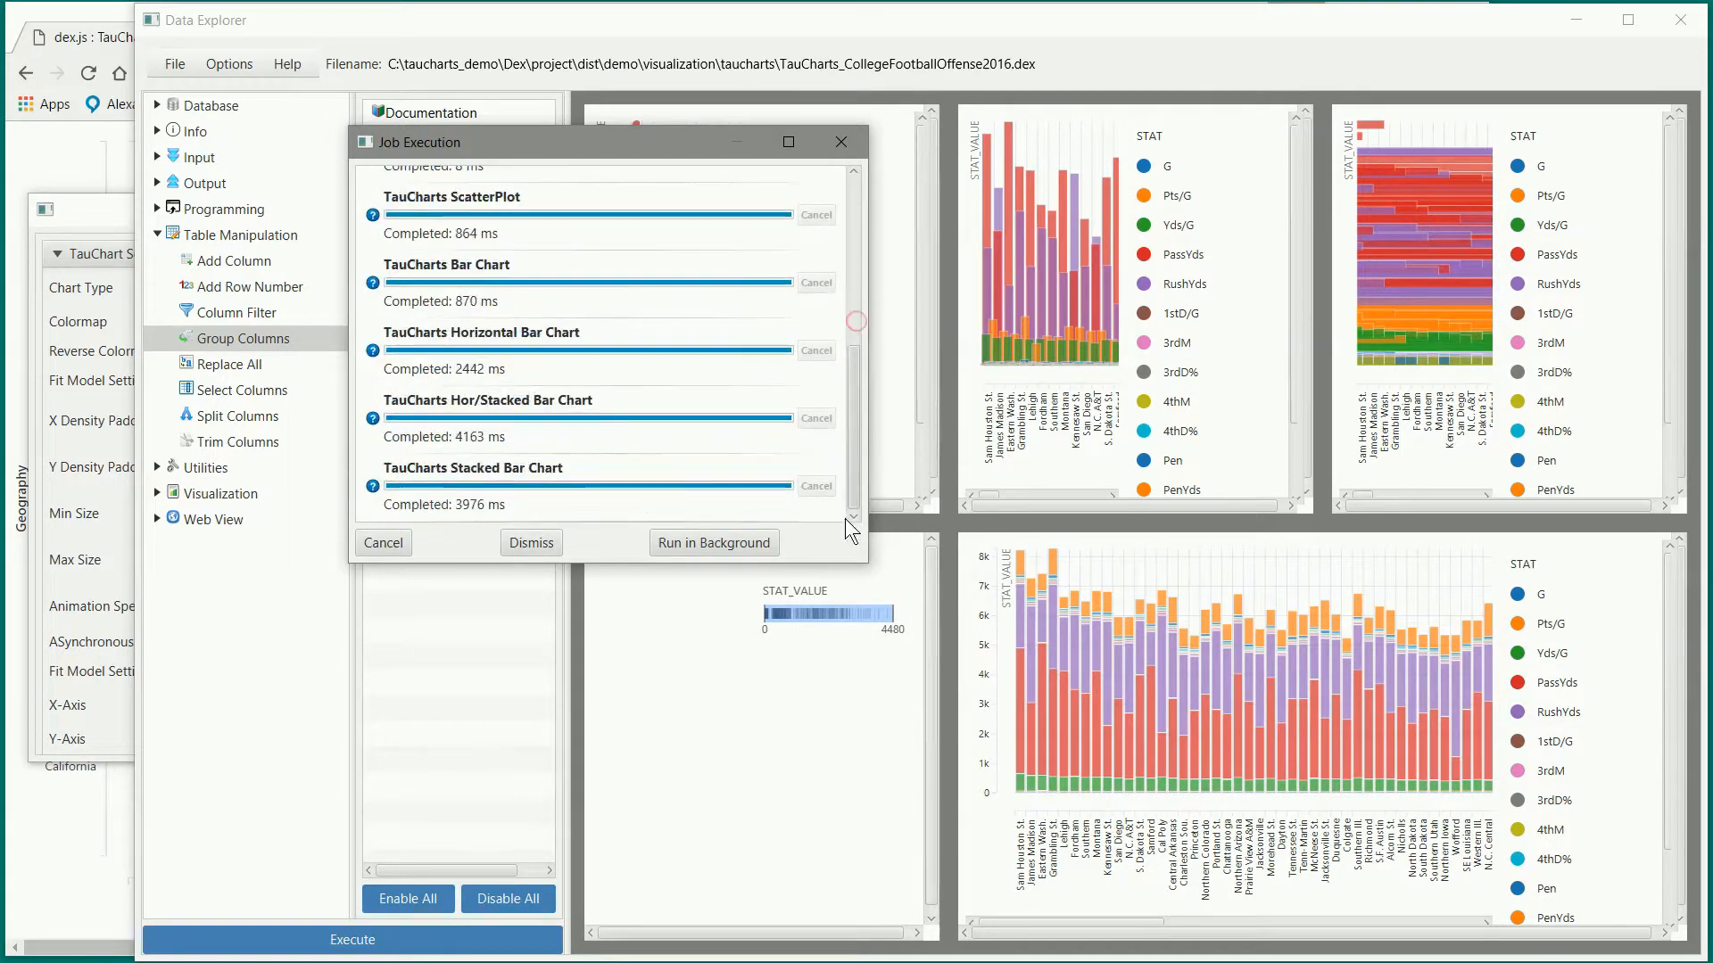
left_click(529, 543)
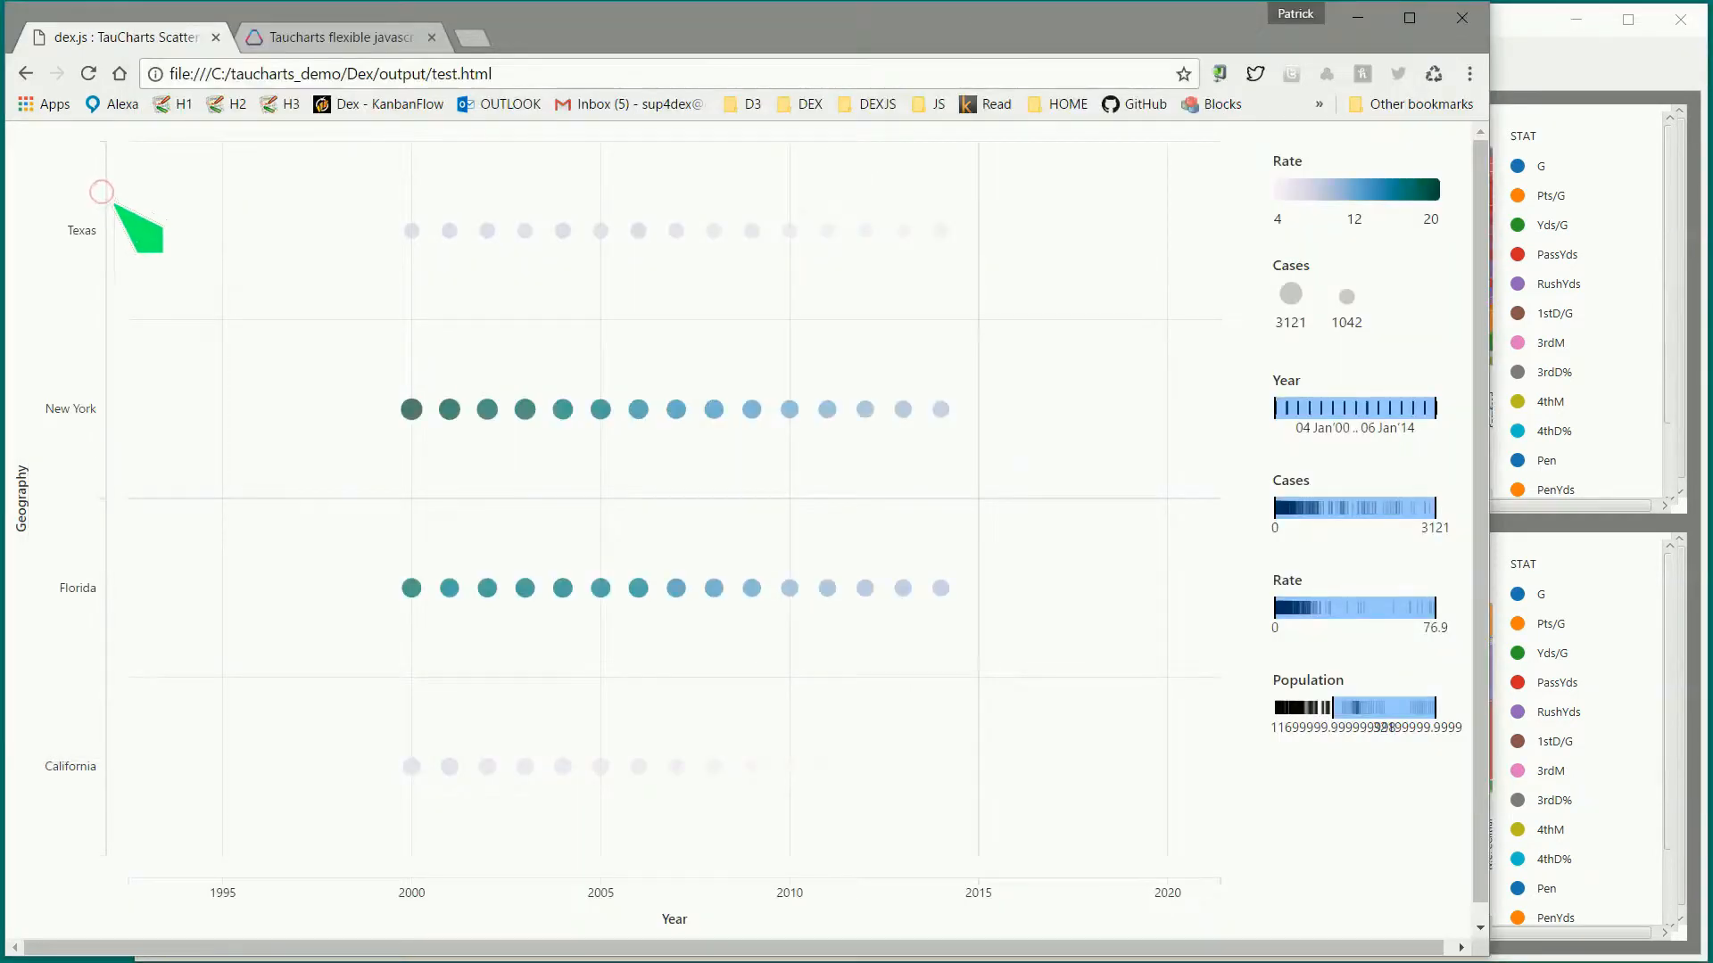
Step: Close the leftover TauChart settings window and return to the Data Explorer window
left_click(407, 864)
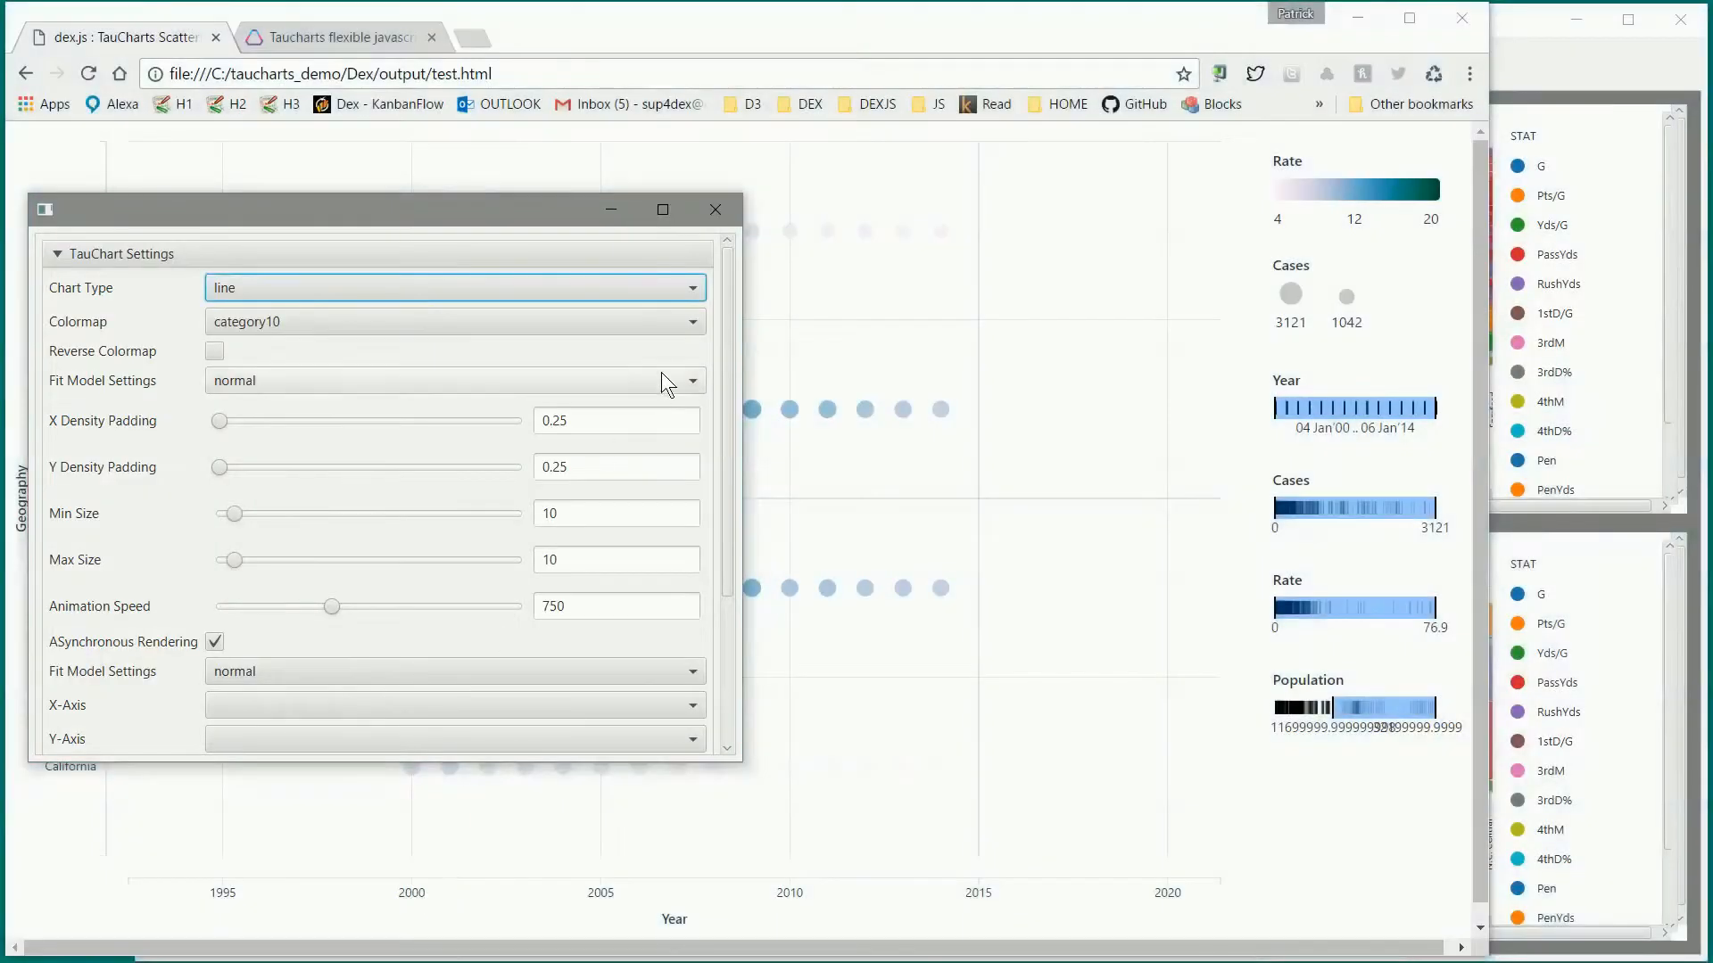
left_click(728, 214)
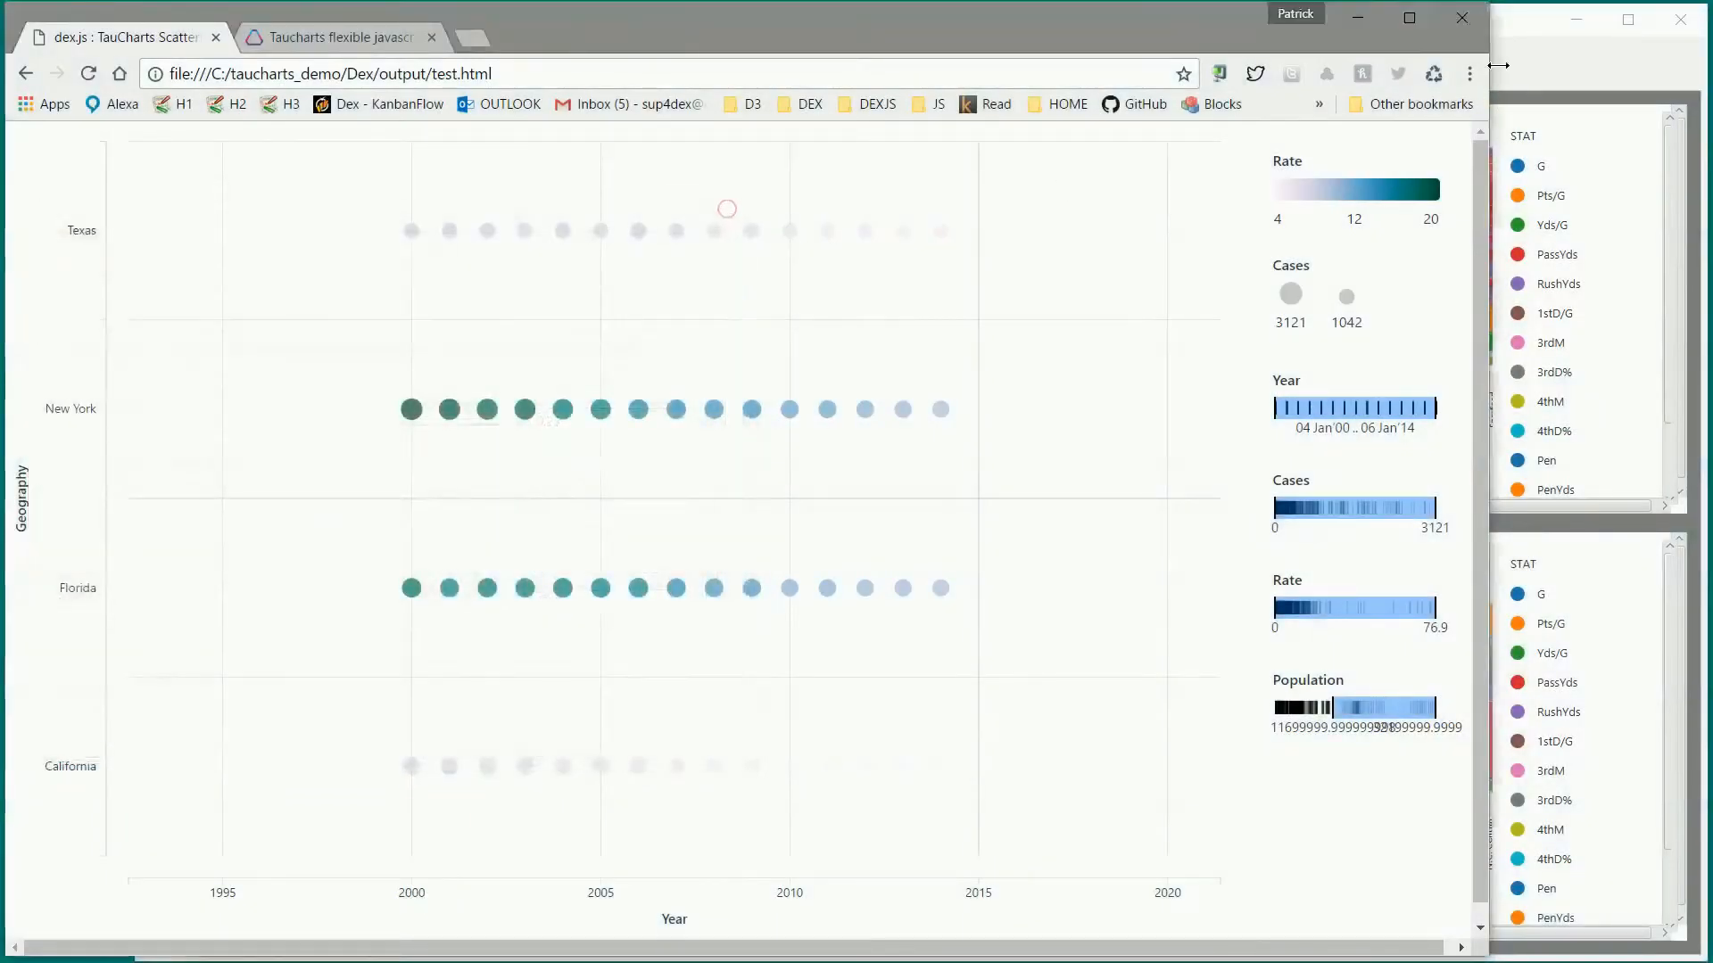
left_click(1531, 30)
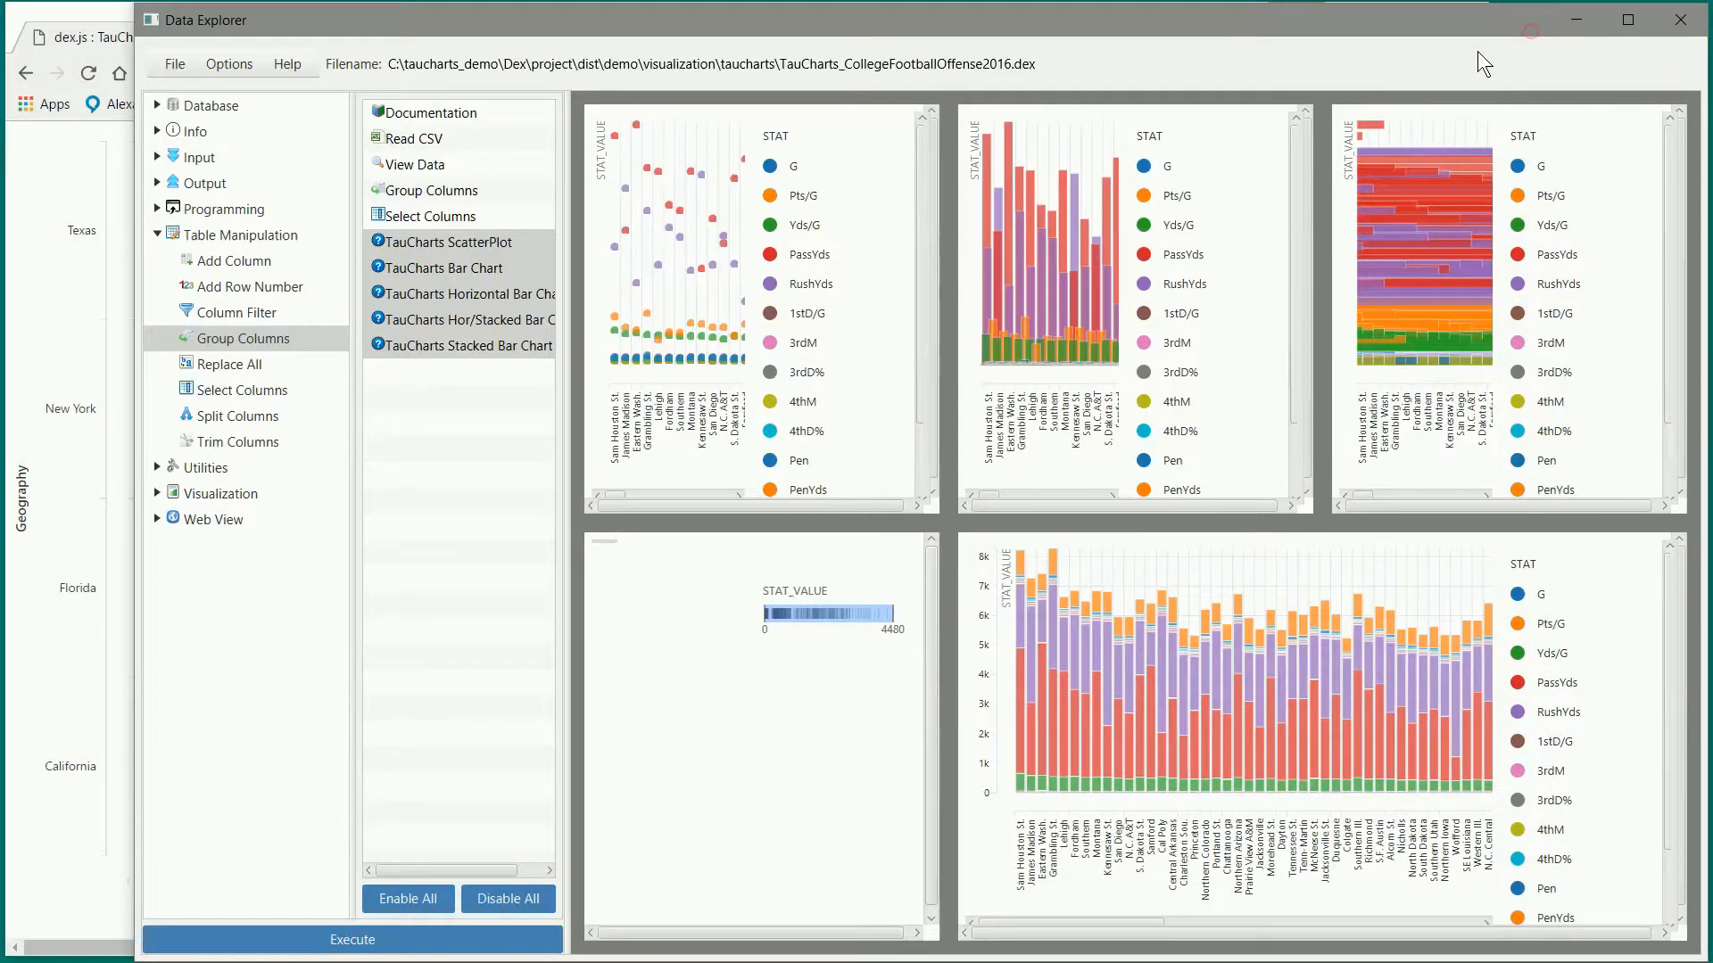
Step: View the football scatter plot on its own, followed by the TauCharts bar chart
left_click(441, 268)
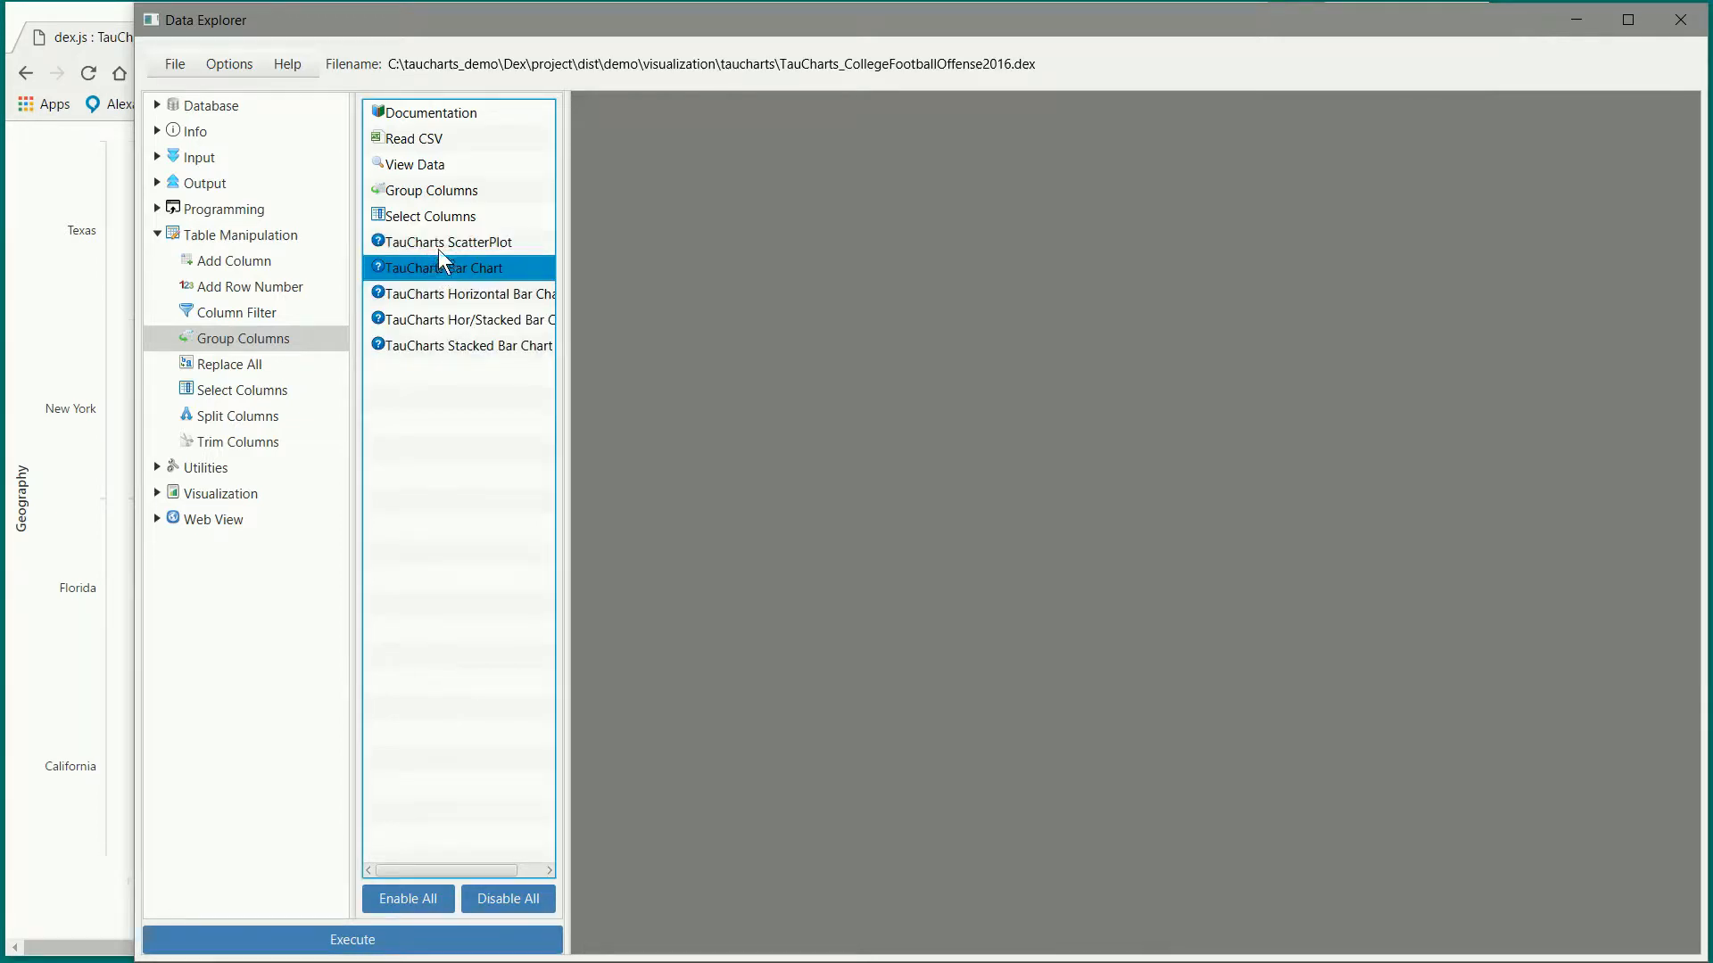
left_click(440, 245)
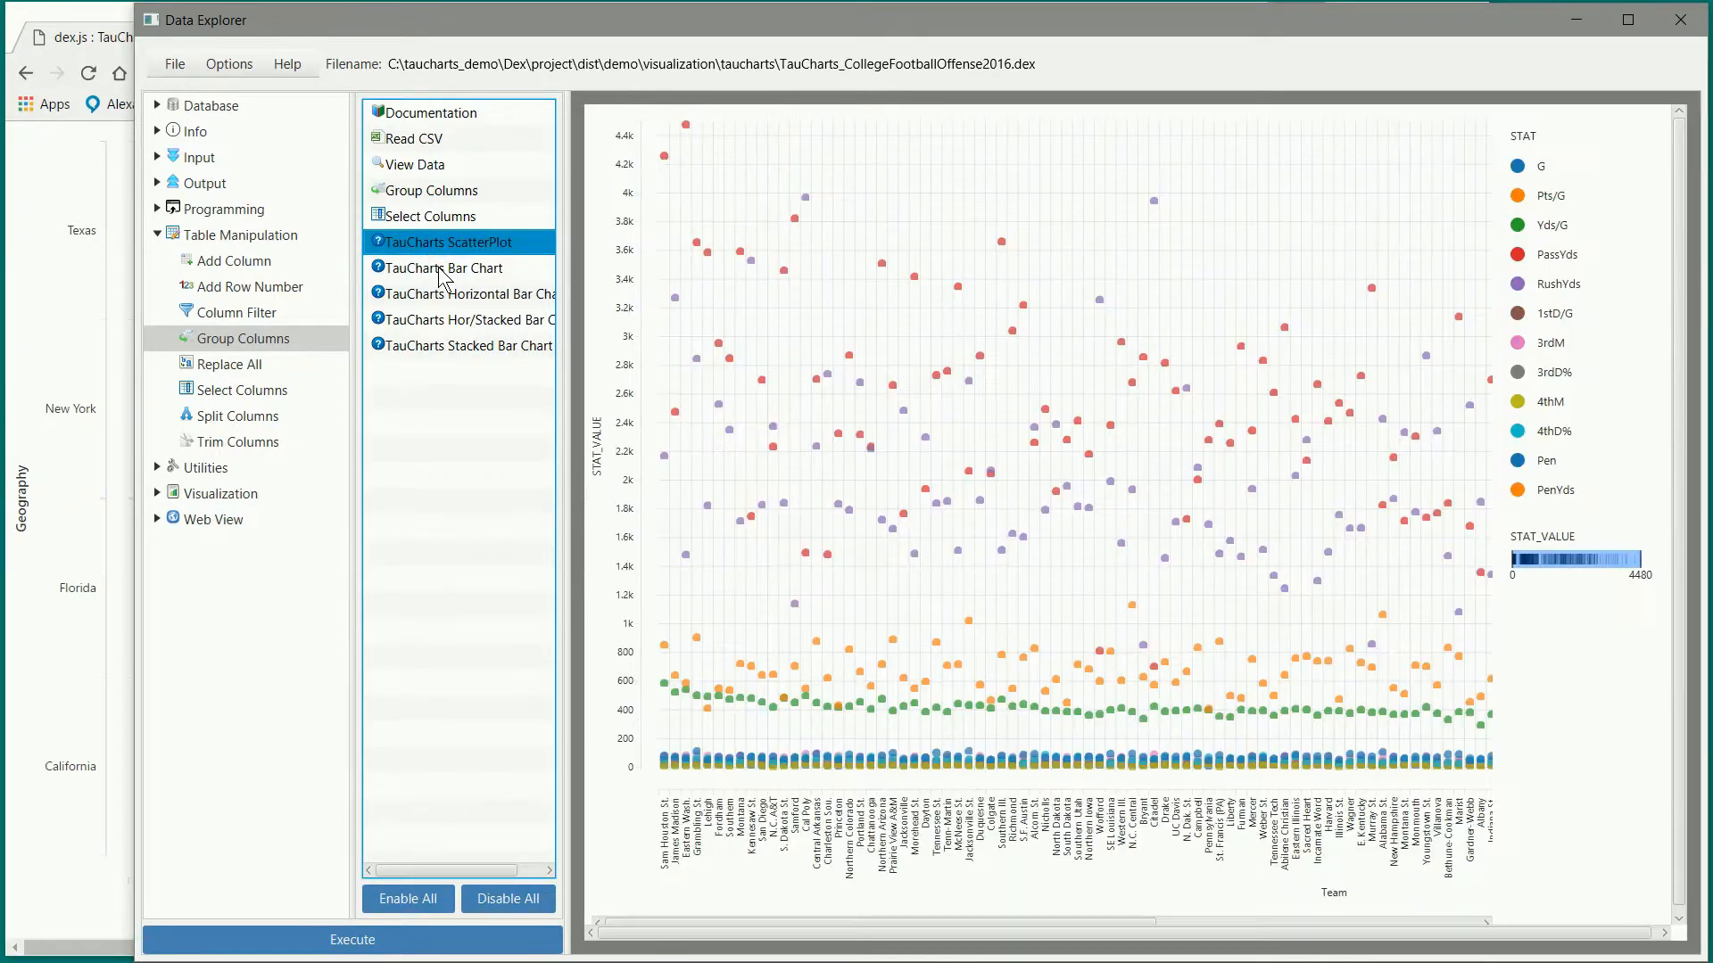
left_click(439, 269)
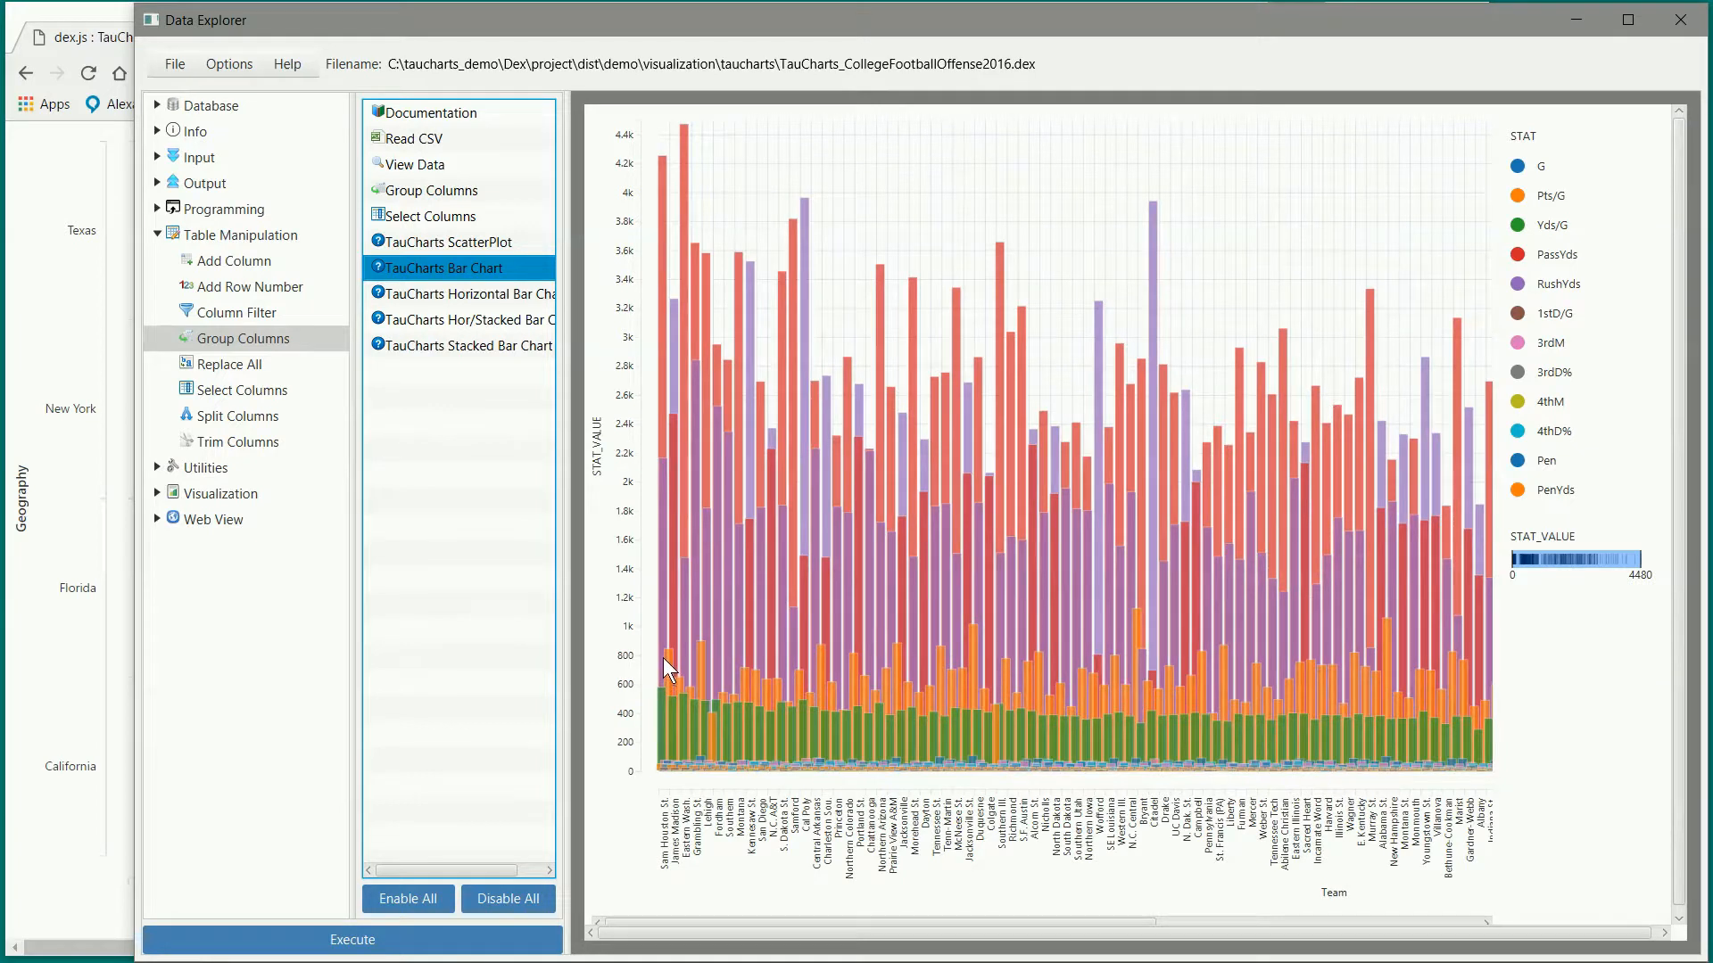
Step: Filter the bar chart through its STAT legend to show only Yds/G, PassYds and RushYds
left_click(1559, 227)
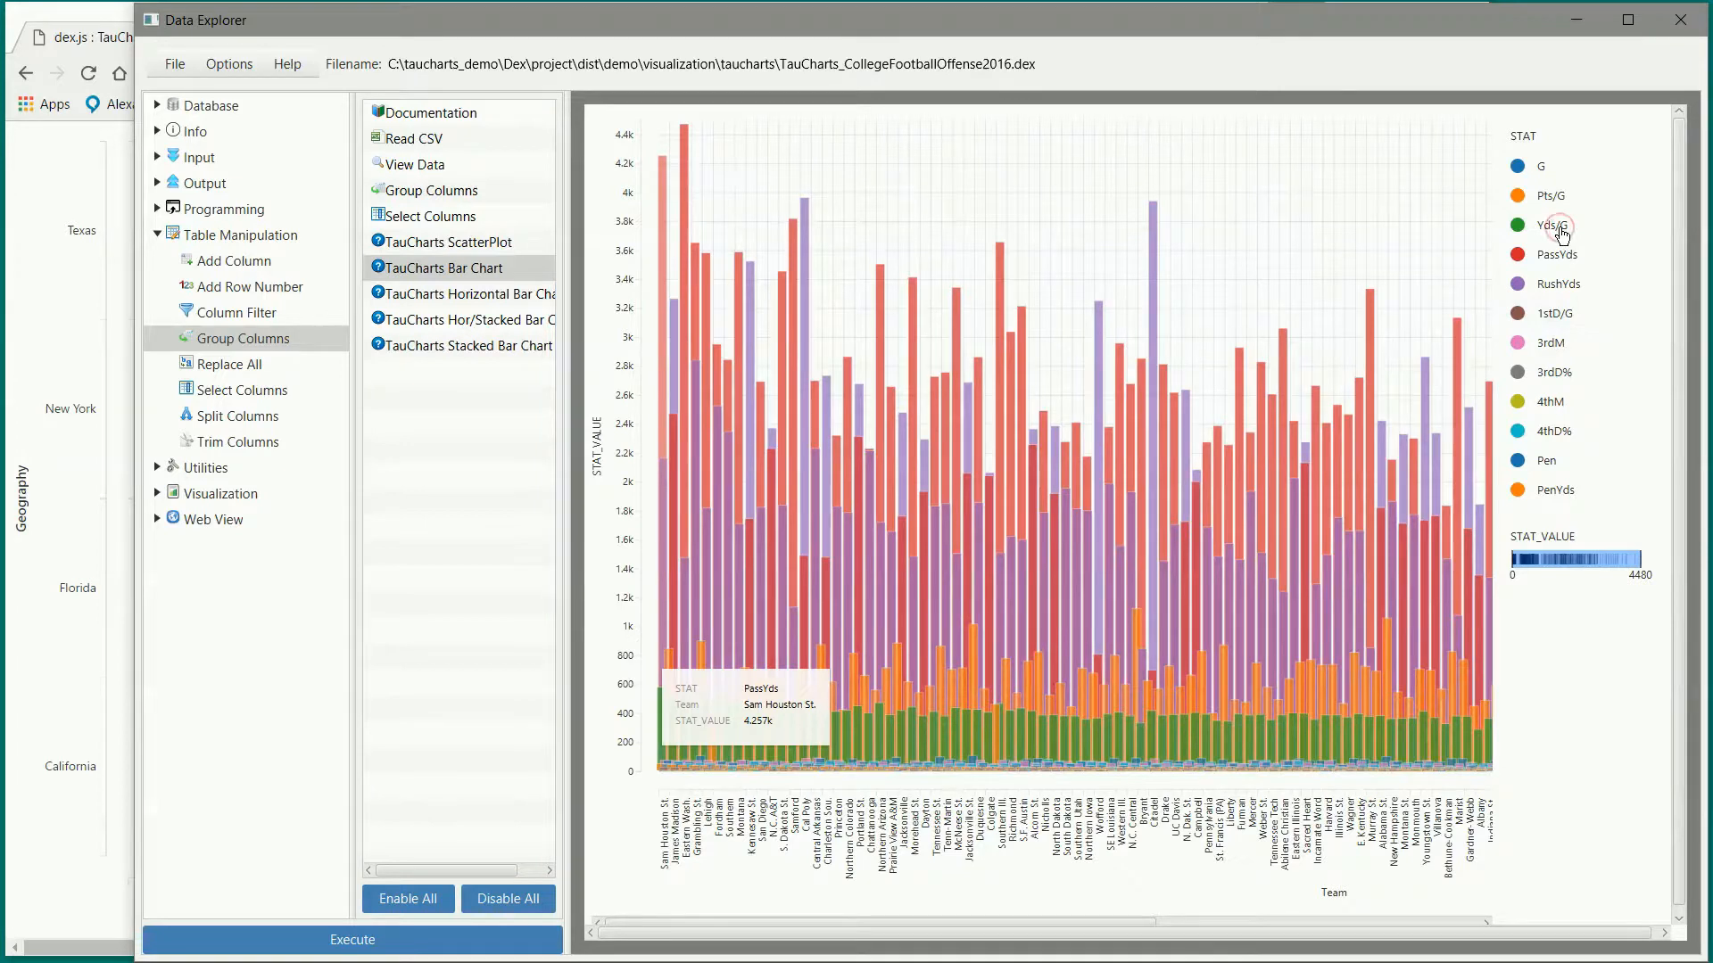
left_click(1561, 235)
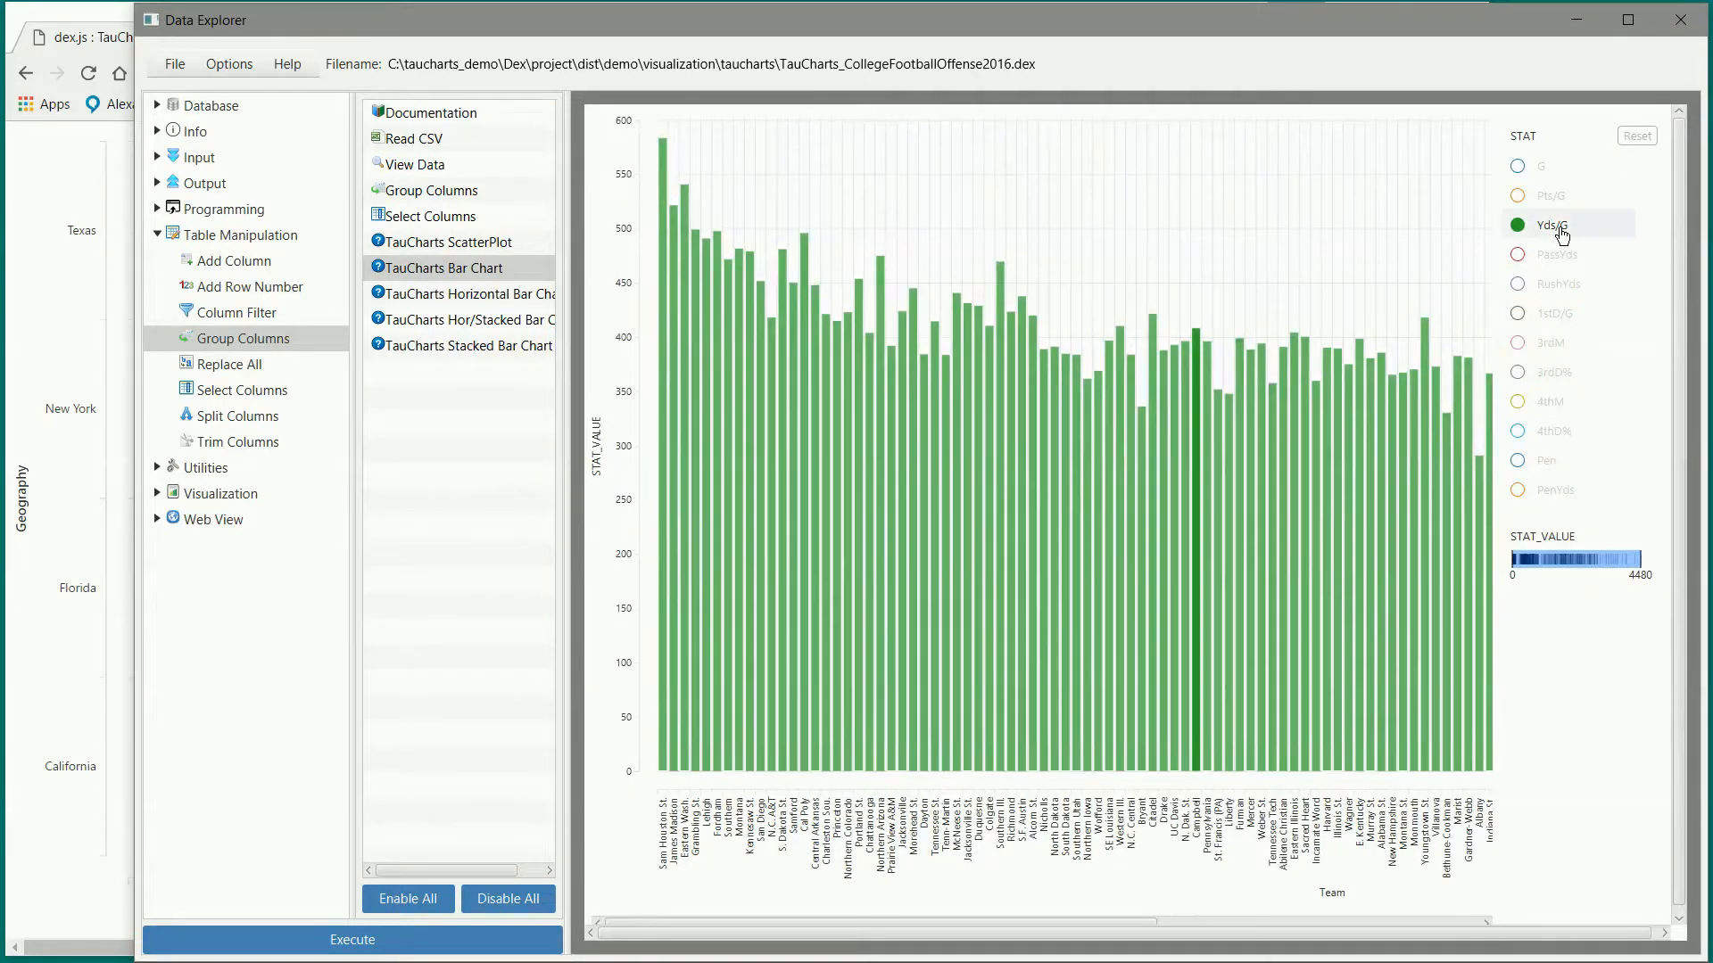
left_click(1518, 258)
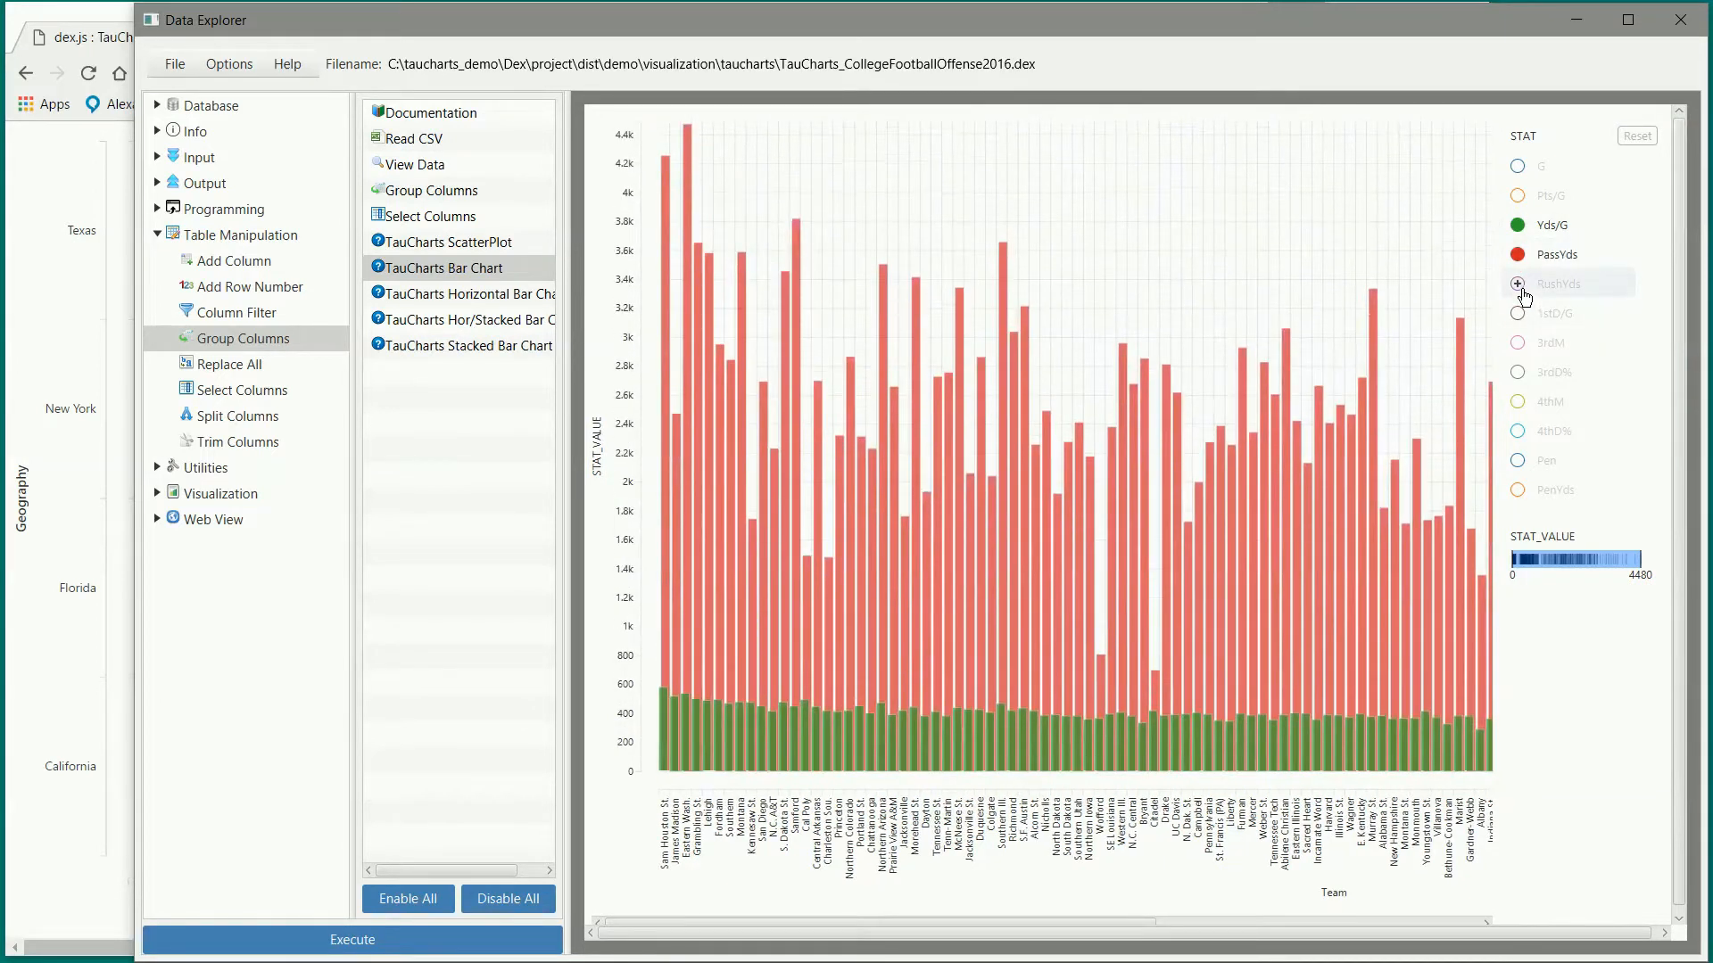
left_click(1519, 286)
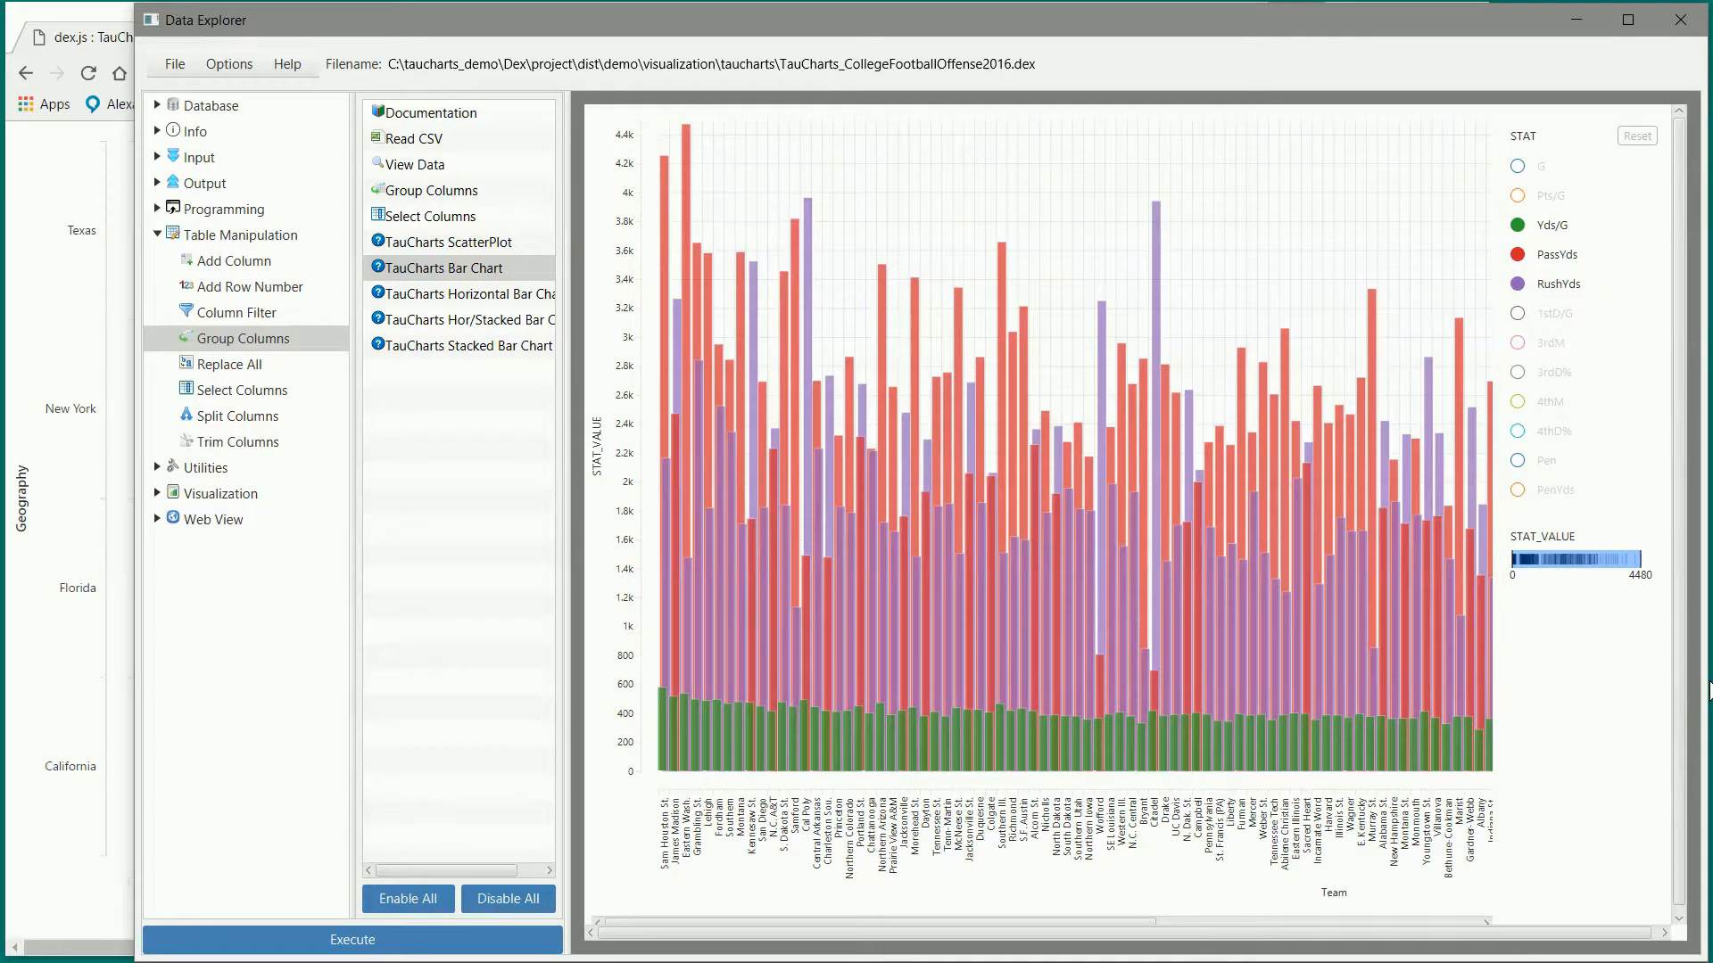
Step: View the horizontal bar, horizontal stacked bar and stacked bar charts one after another
left_click(458, 295)
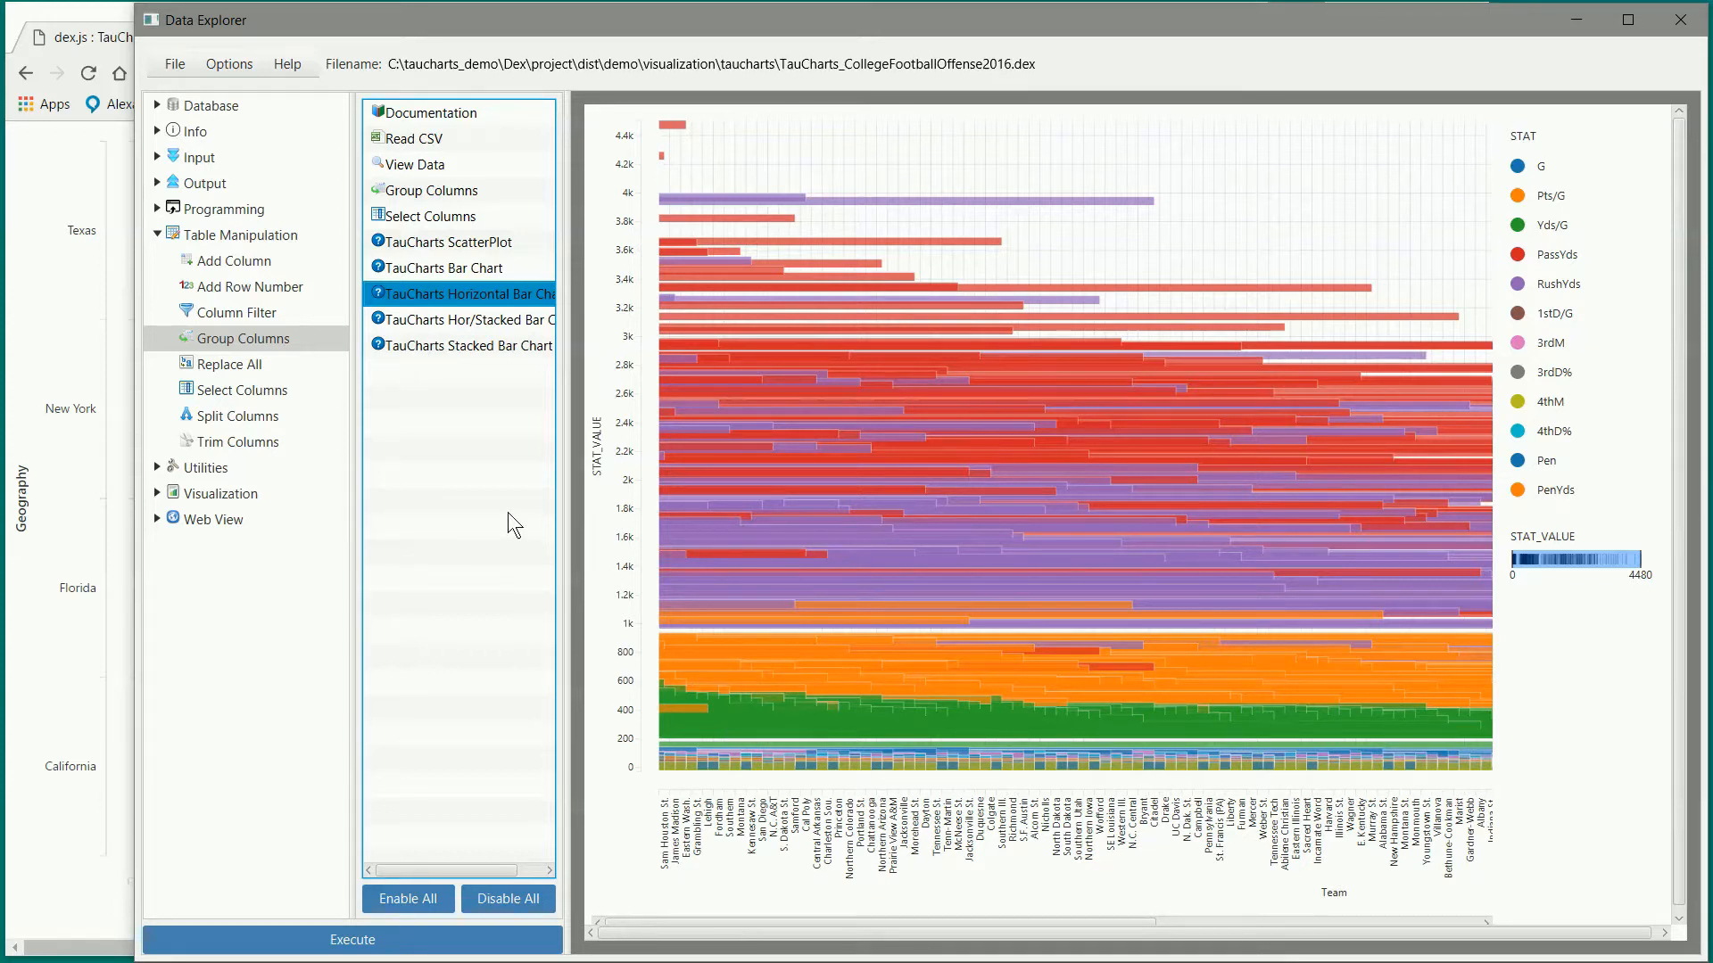
left_click(505, 320)
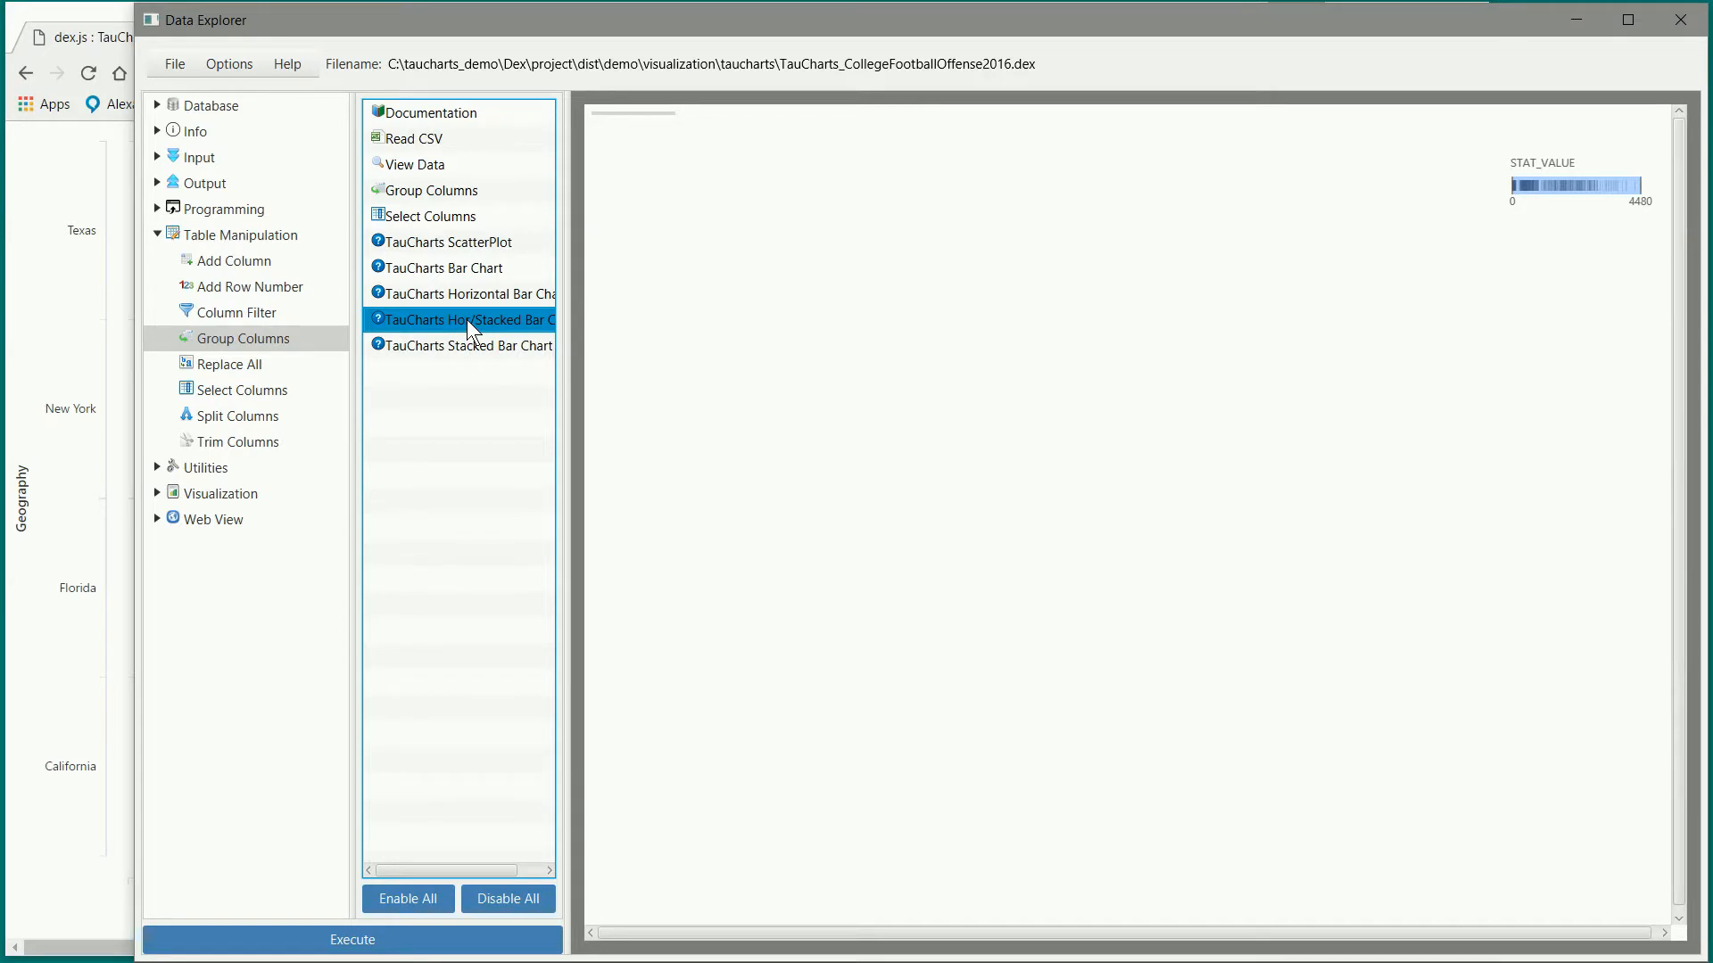
left_click(471, 344)
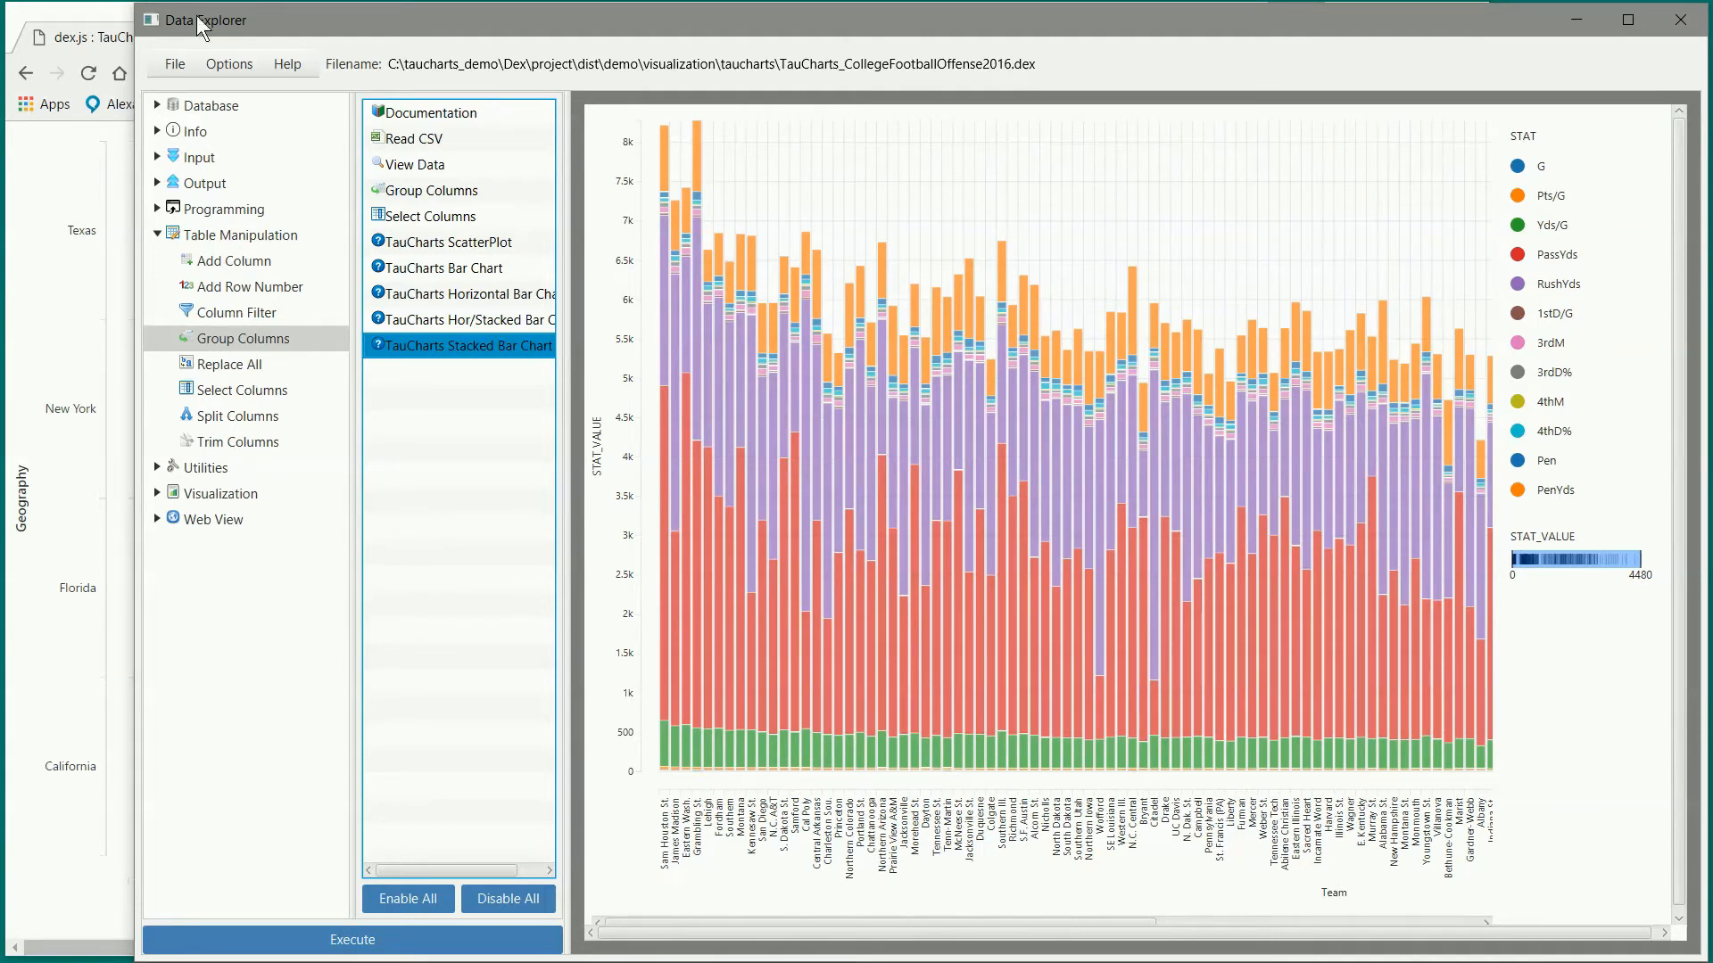
Step: Switch to the Chrome browser and bring up the TauCharts website
left_click(84, 34)
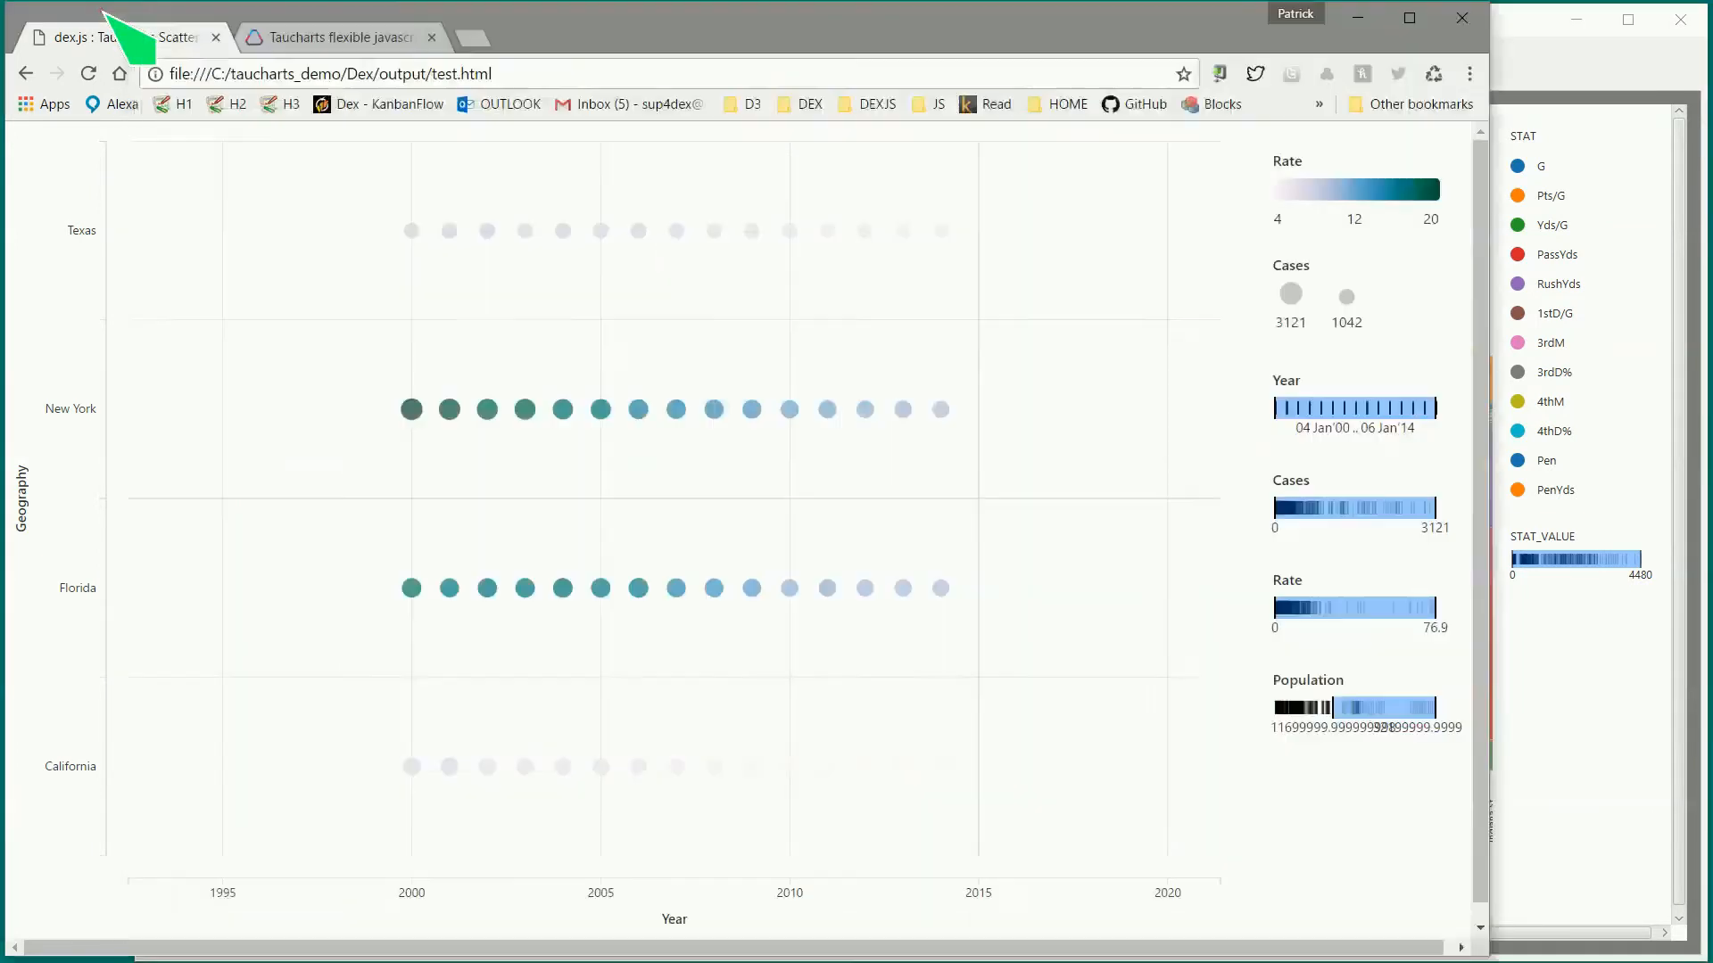
left_click(297, 36)
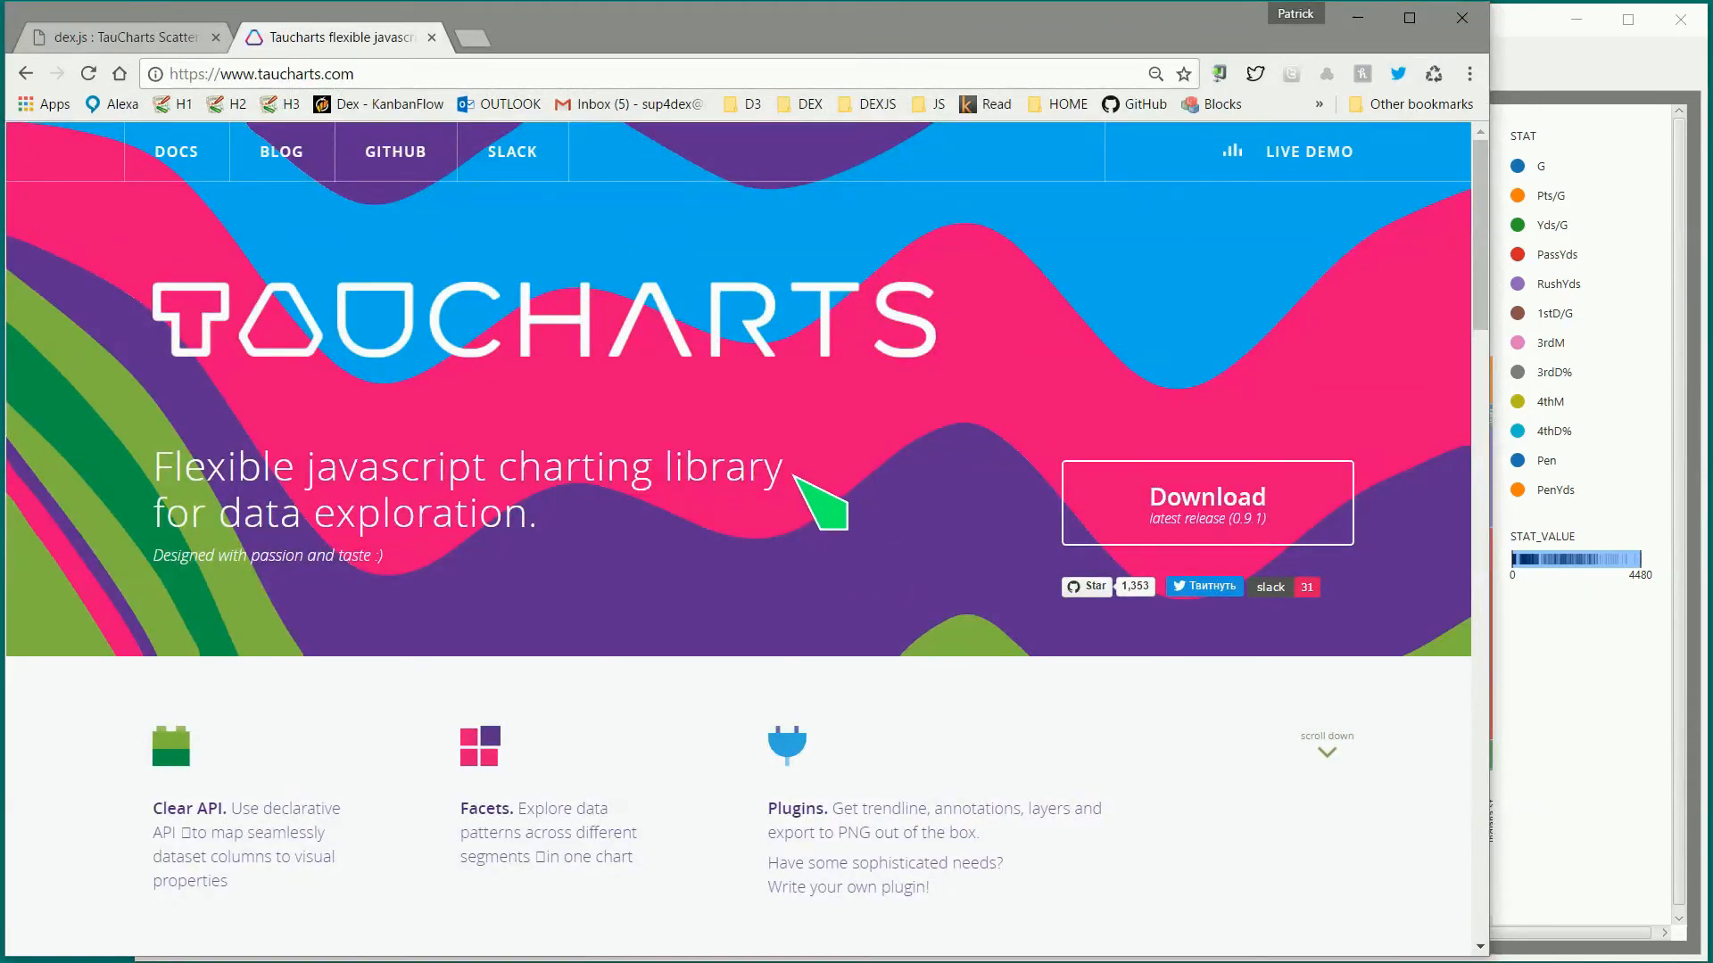